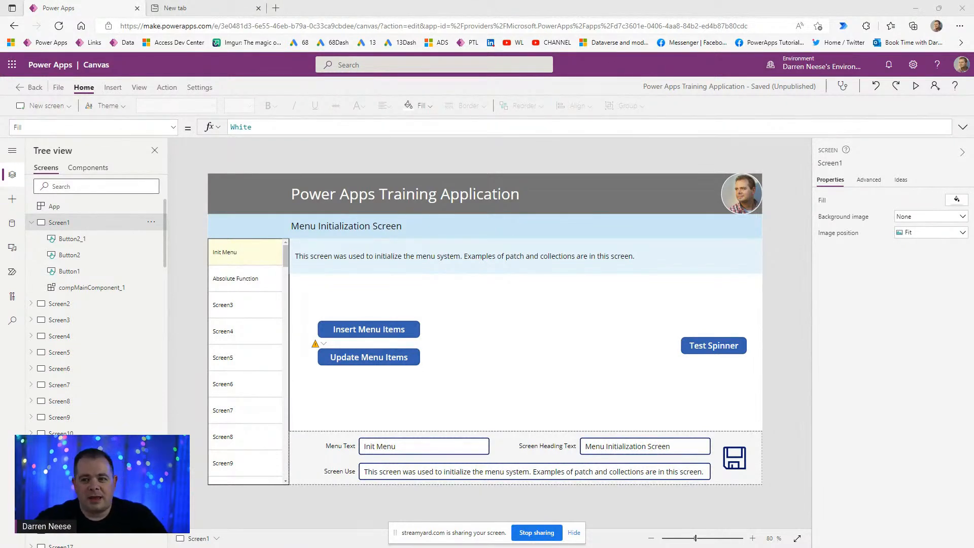
# - Collapse Screen1 in Tree view, open Screen84 on the canvas and adjust the zoom
pyautogui.click(31, 222)
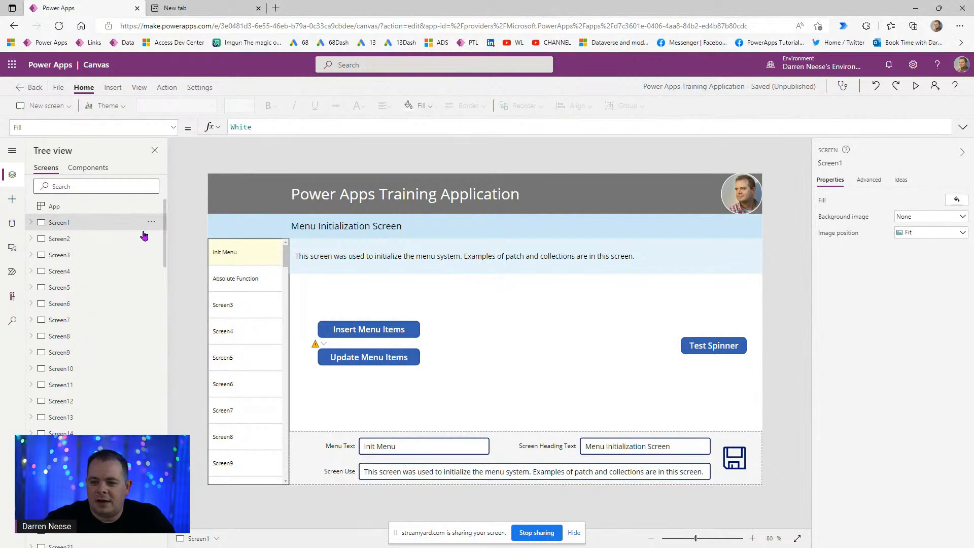
pyautogui.moveTo(164, 226); pyautogui.dragTo(163, 540)
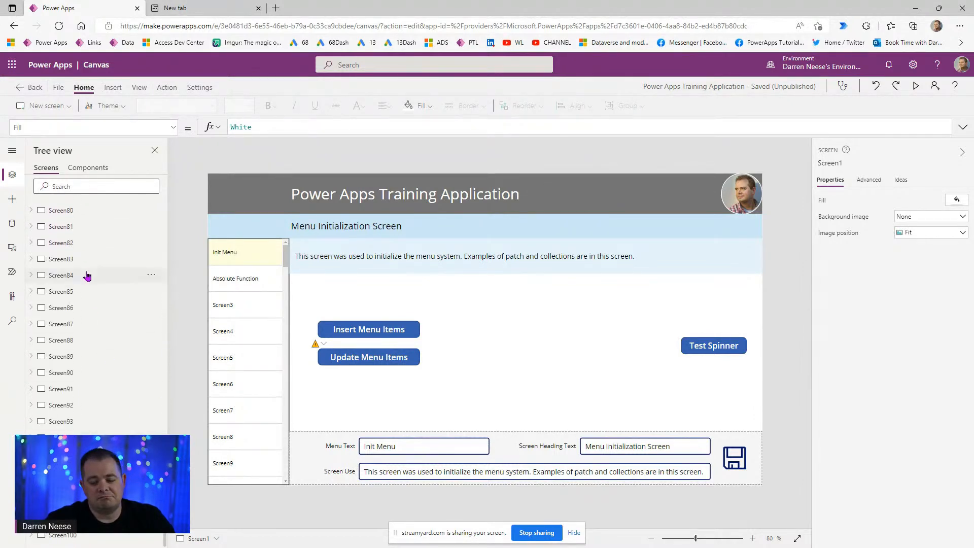
pyautogui.click(87, 275)
pyautogui.moveTo(695, 539)
pyautogui.mouseDown()
pyautogui.moveTo(684, 538)
pyautogui.moveTo(693, 539)
pyautogui.mouseUp()
pyautogui.click(574, 532)
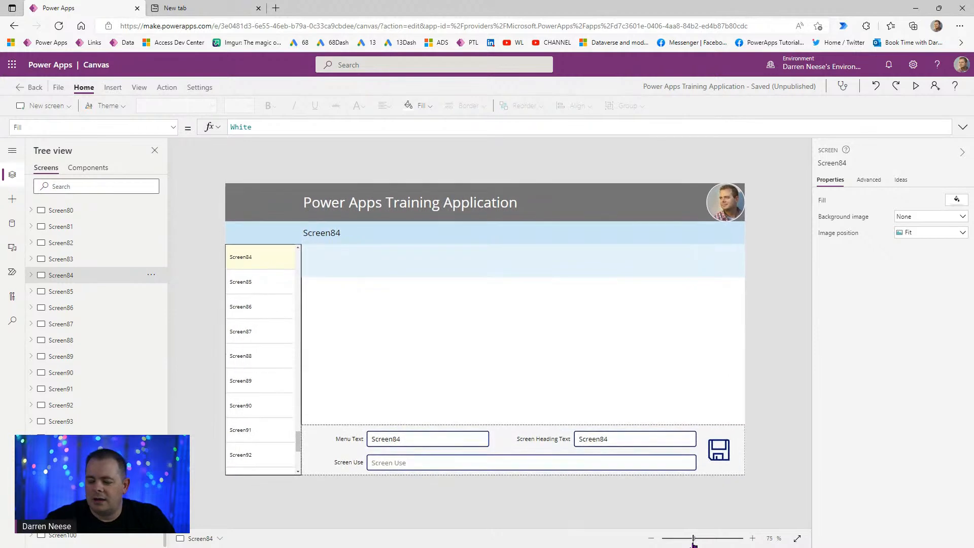
pyautogui.click(88, 168)
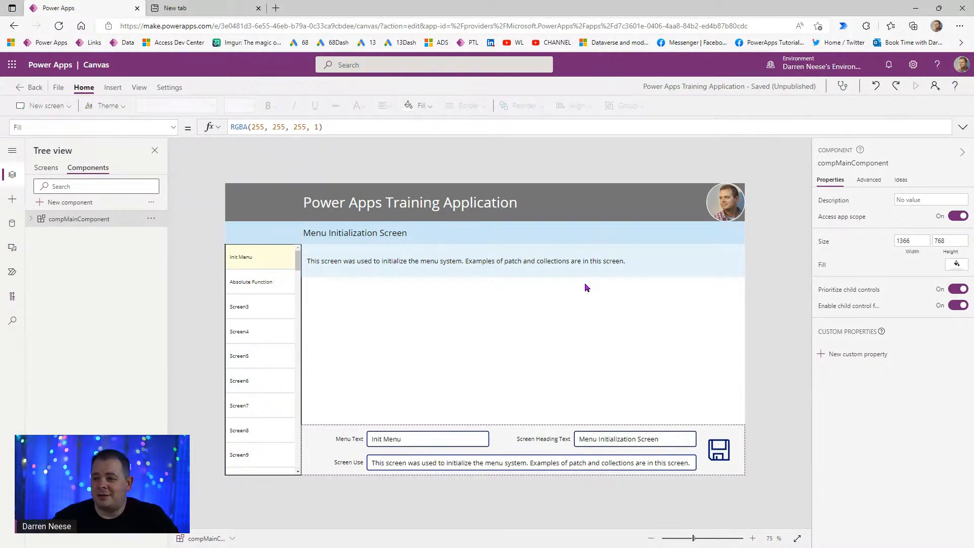
# - Show the app's data sources, including tblScreens and the colSPScreens collection
pyautogui.click(13, 225)
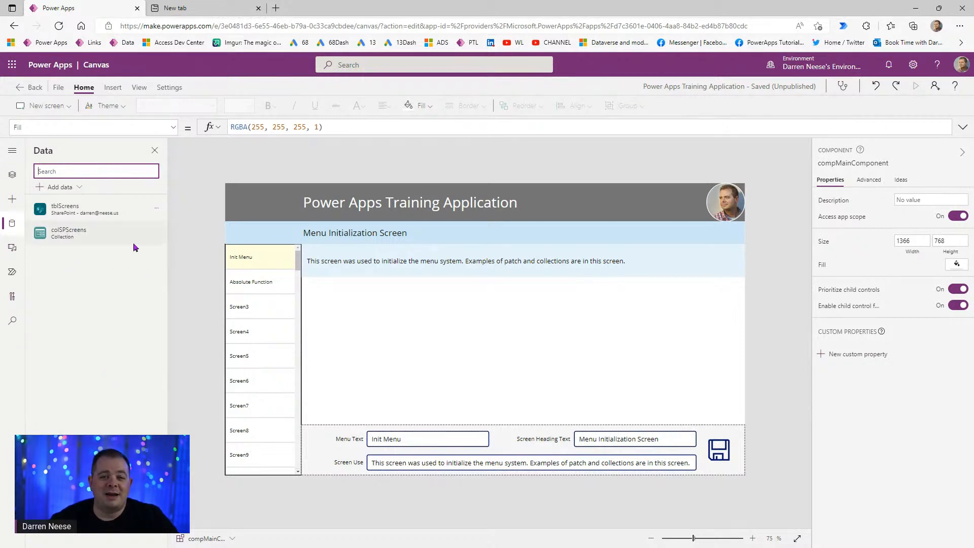
# - Open the tblScreens data source's list in SharePoint via Edit data
pyautogui.moveTo(135, 232)
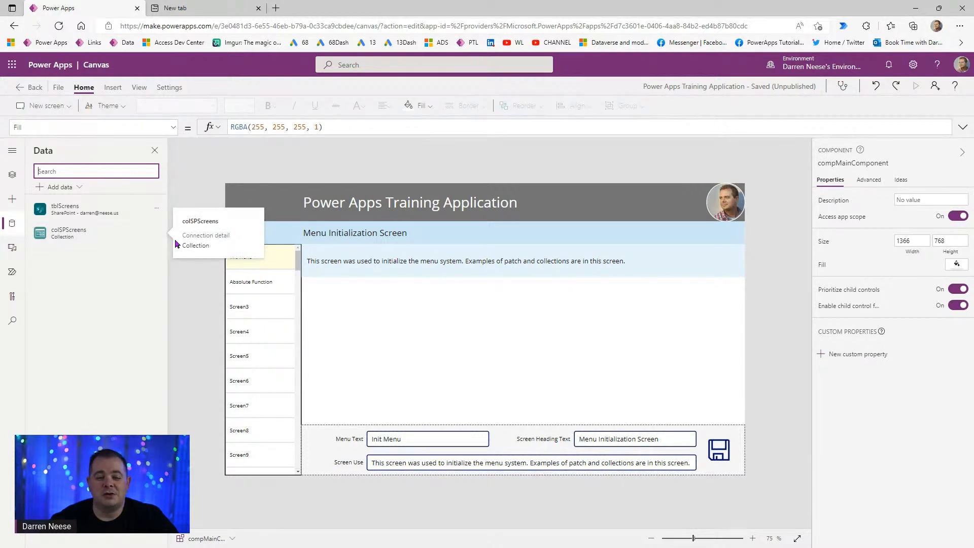
pyautogui.click(155, 210)
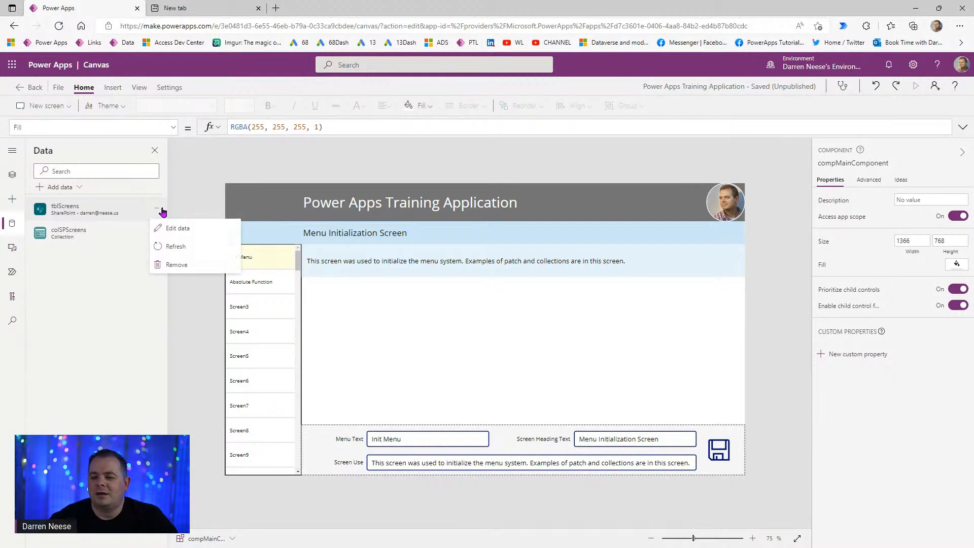
pyautogui.click(208, 231)
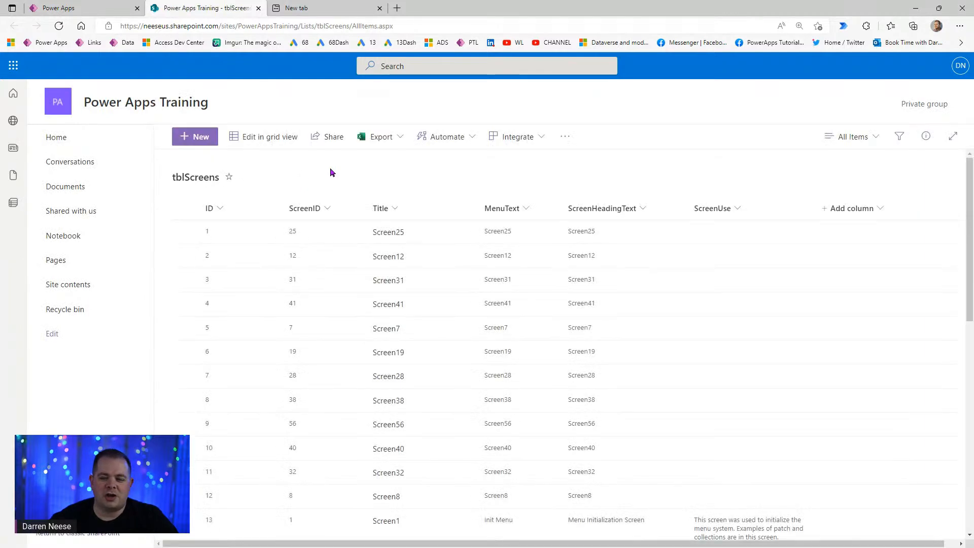
# - Back in Power Apps, list the app's screens in Tree view and select App
pyautogui.click(107, 14)
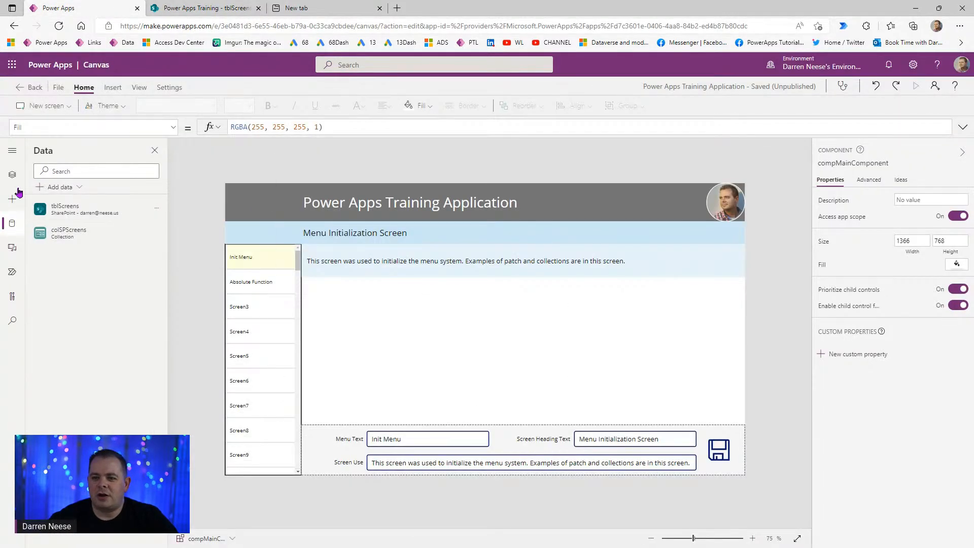
pyautogui.click(11, 174)
pyautogui.click(46, 168)
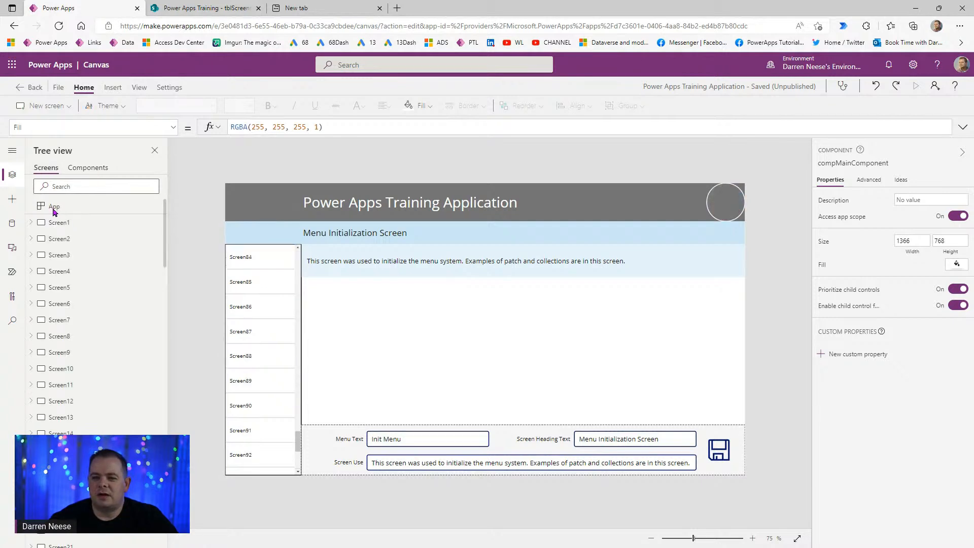
pyautogui.click(56, 209)
# - Show the App's OnStart formula expanded and read through the screens table and ClearCollect code
pyautogui.click(152, 127)
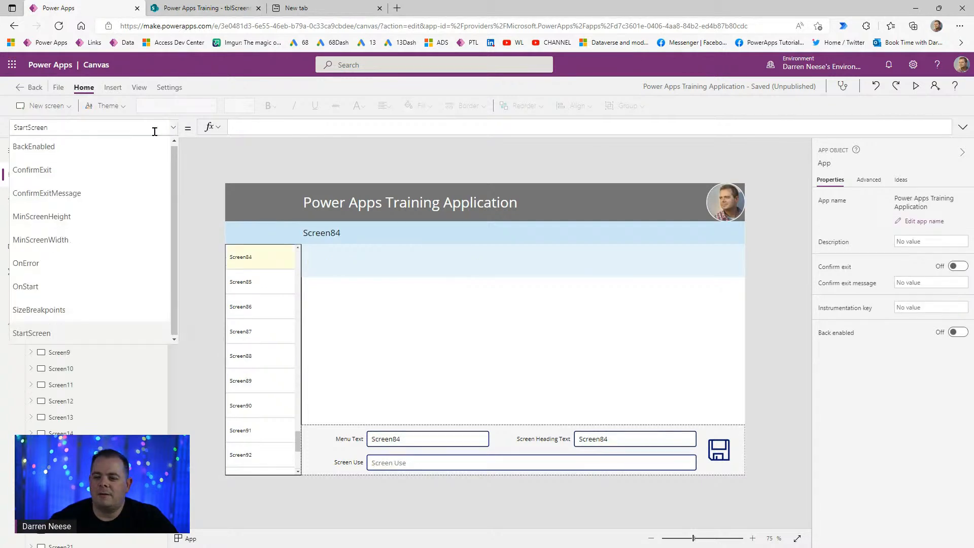
pyautogui.click(85, 286)
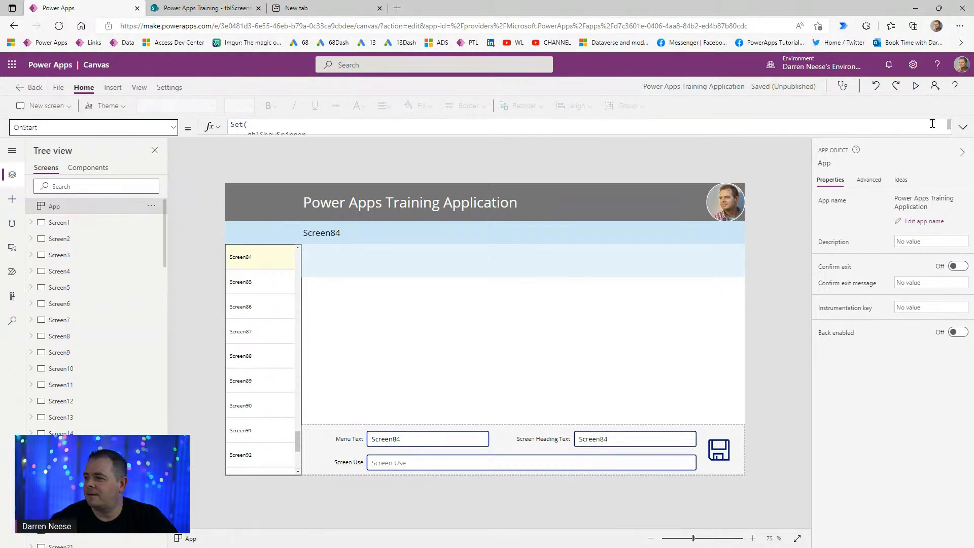
pyautogui.click(963, 126)
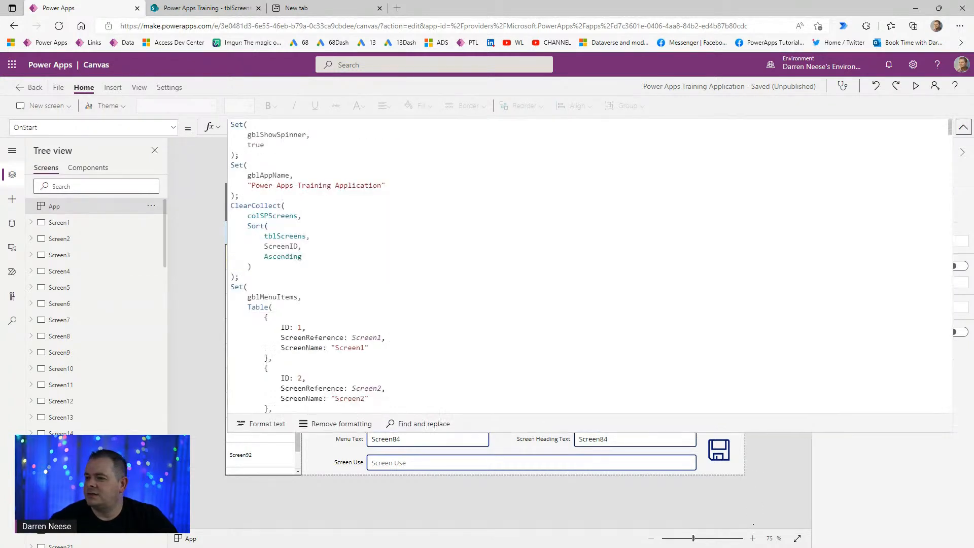
pyautogui.moveTo(950, 130); pyautogui.dragTo(950, 152)
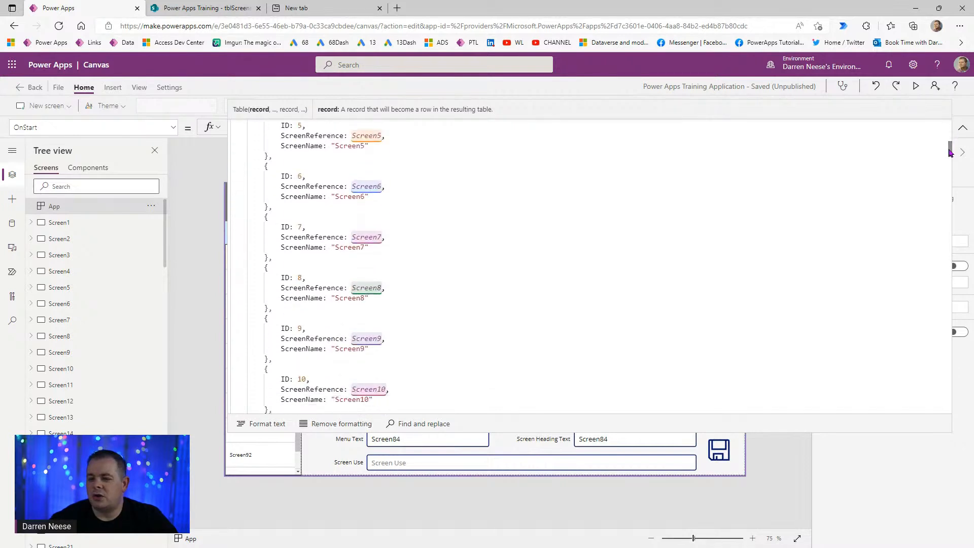
pyautogui.click(299, 277)
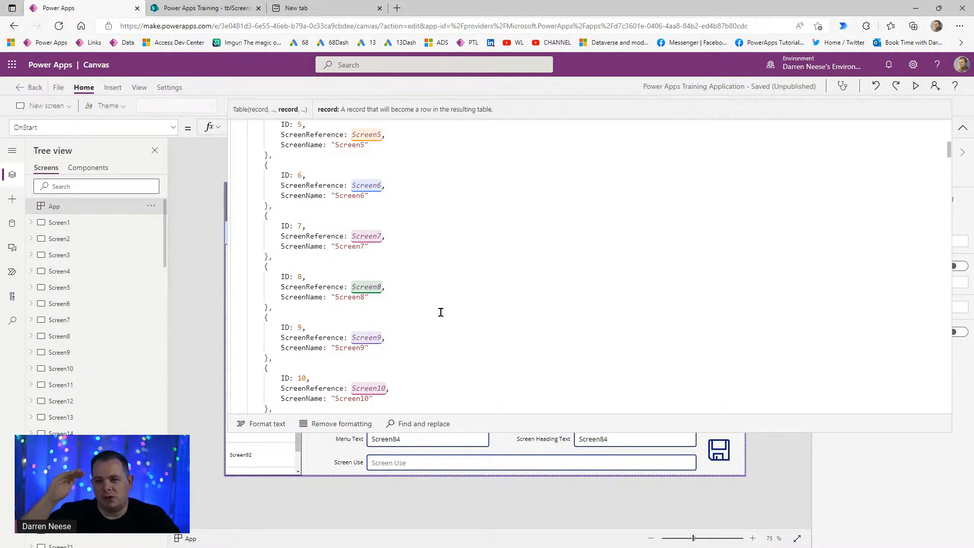
pyautogui.scroll(-20, 440, 312)
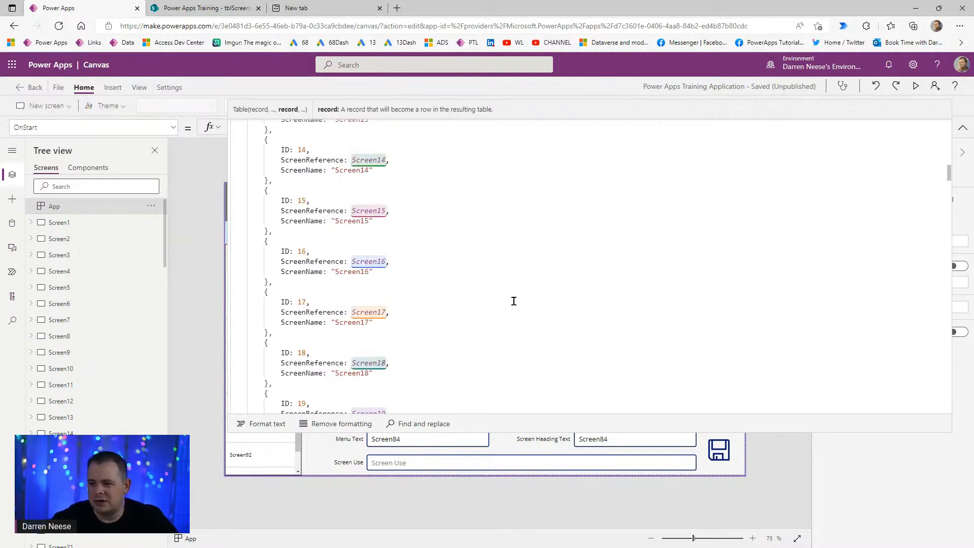
pyautogui.scroll(-8, 516, 294)
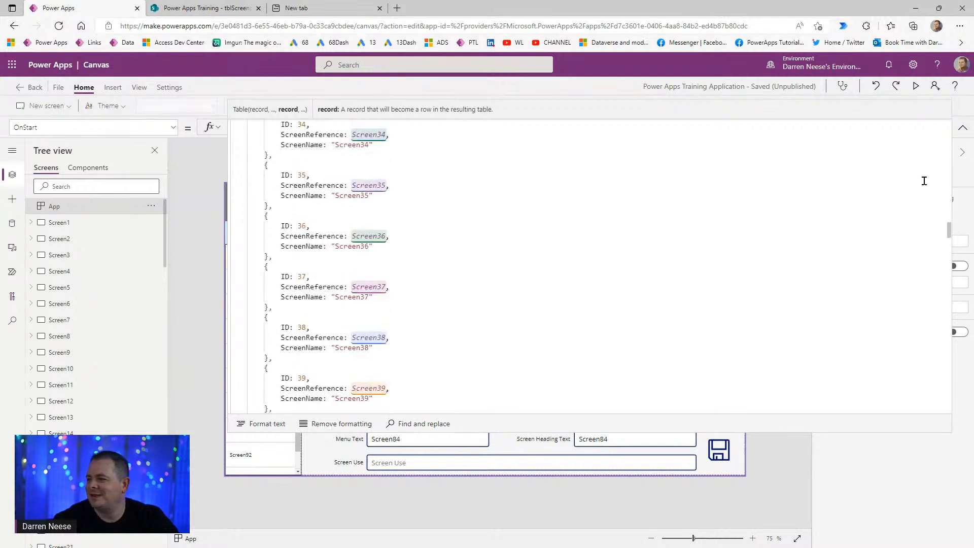
pyautogui.moveTo(954, 190); pyautogui.dragTo(963, 113)
pyautogui.click(540, 204)
# - In SharePoint, go to the Power Apps Training site contents and open tblScreens
pyautogui.click(205, 9)
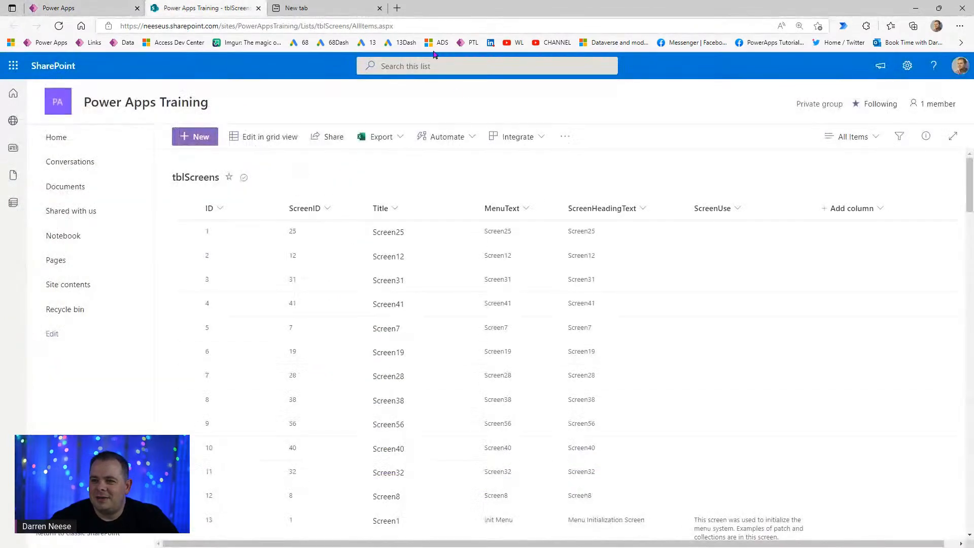
pyautogui.click(95, 288)
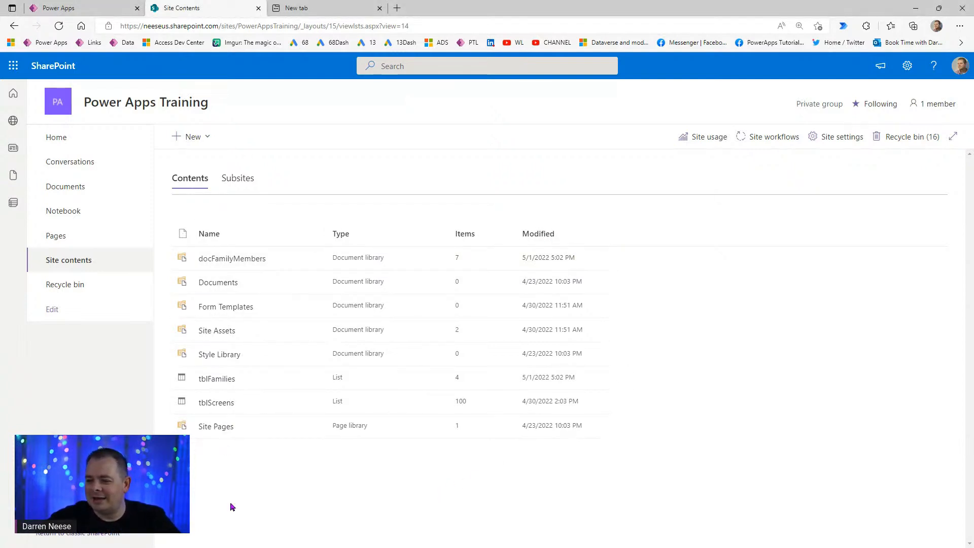
pyautogui.click(215, 403)
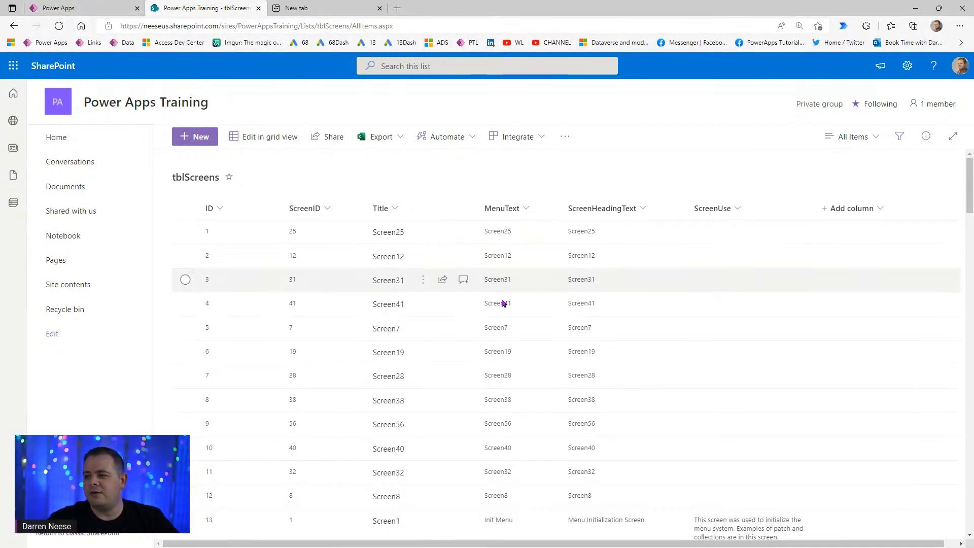
# - Return to Power Apps, collapse the formula bar and run the app in Preview
pyautogui.click(119, 8)
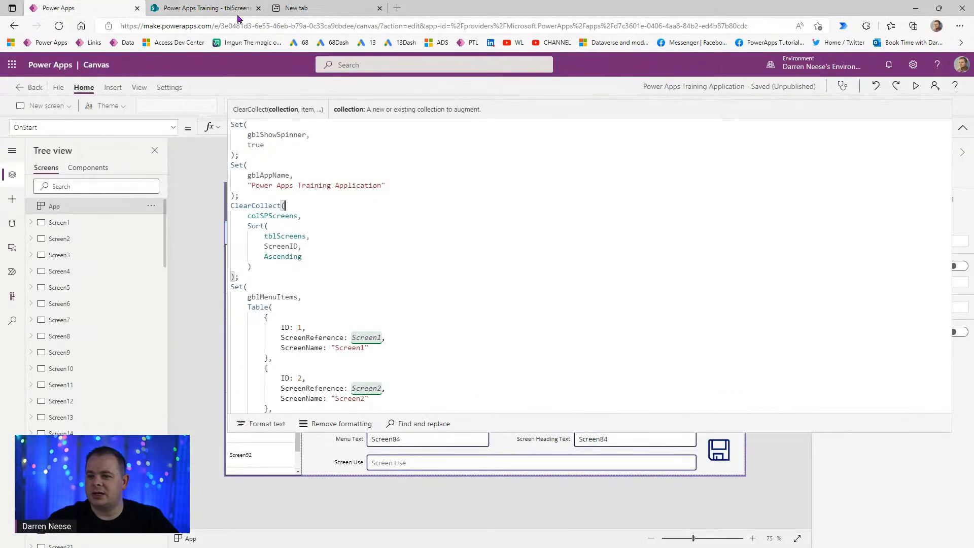
pyautogui.click(962, 128)
pyautogui.click(914, 86)
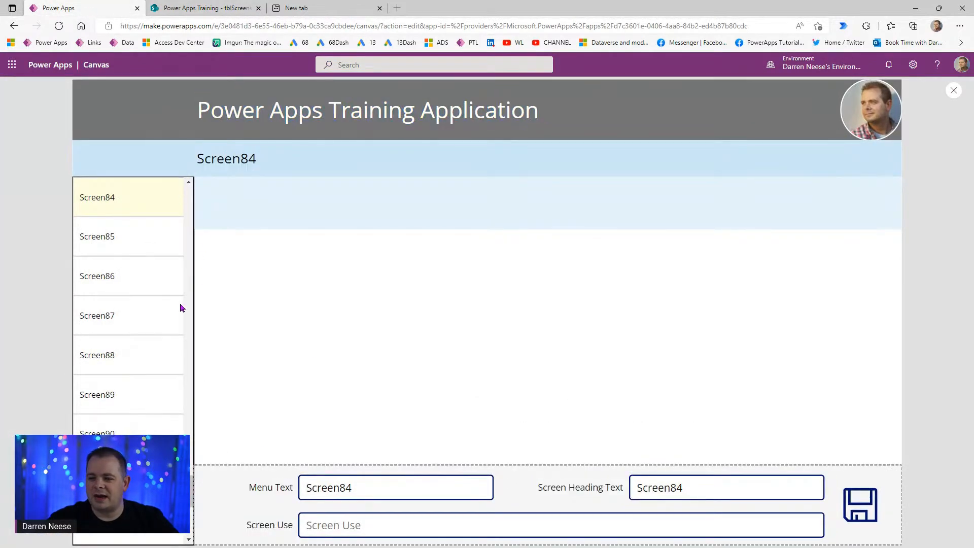
# - Visit the Init Menu and Absolute Function screens, then return to the tblScreens list
pyautogui.moveTo(190, 470); pyautogui.dragTo(186, 189)
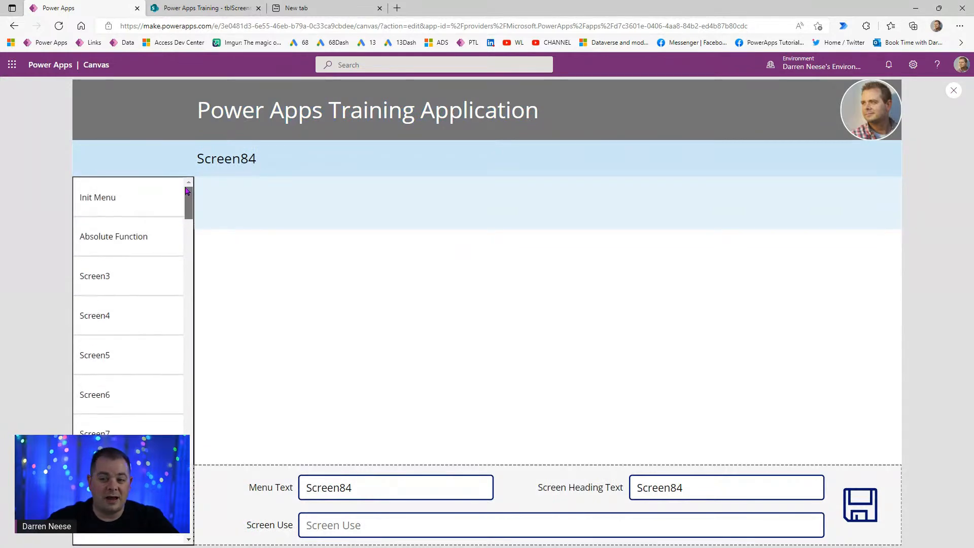
pyautogui.click(136, 193)
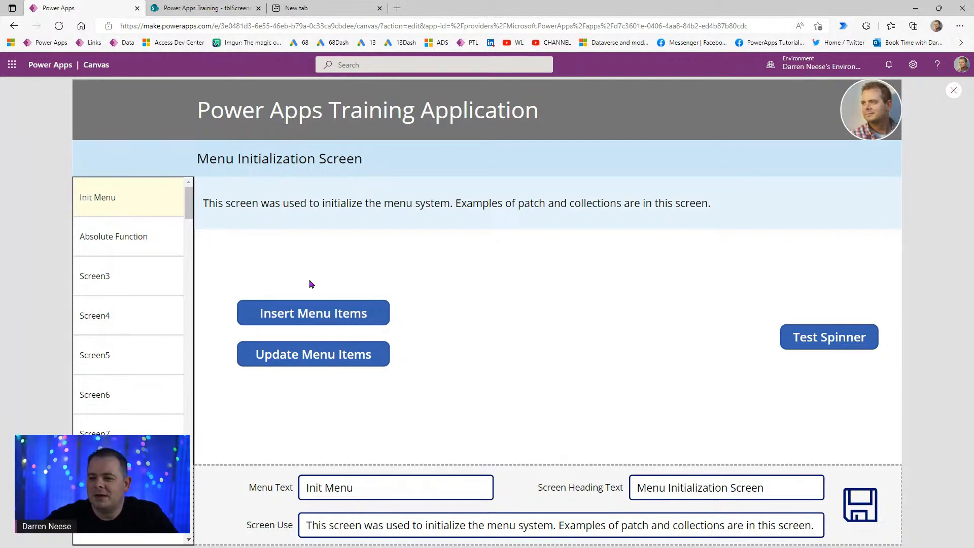
pyautogui.click(137, 233)
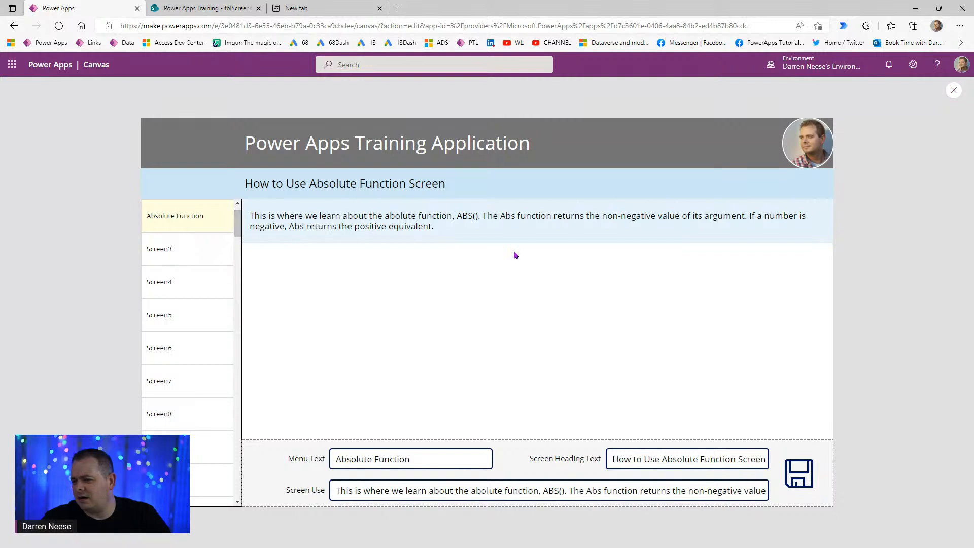
pyautogui.moveTo(237, 222); pyautogui.dragTo(237, 217)
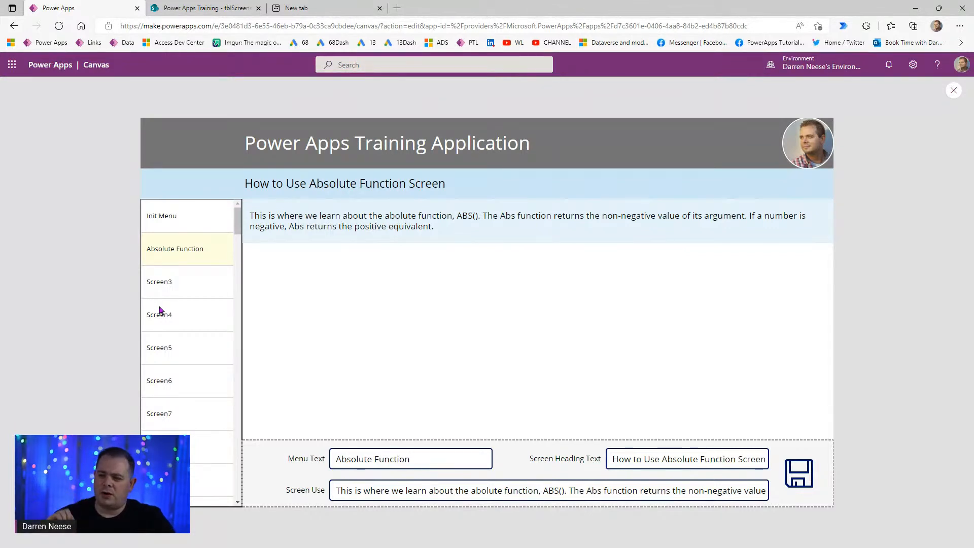
pyautogui.click(208, 9)
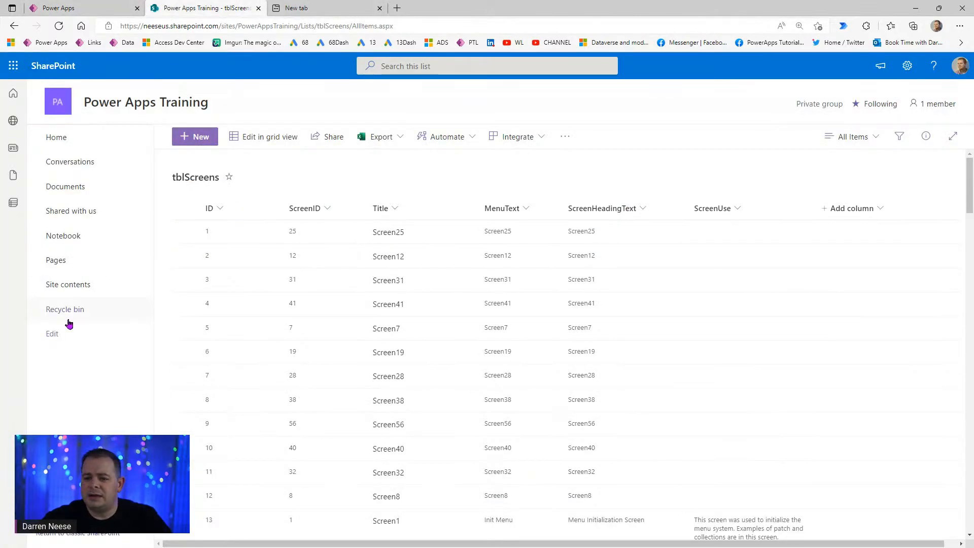
# - From Site contents, choose New > List to open the Create a list dialog
pyautogui.click(75, 284)
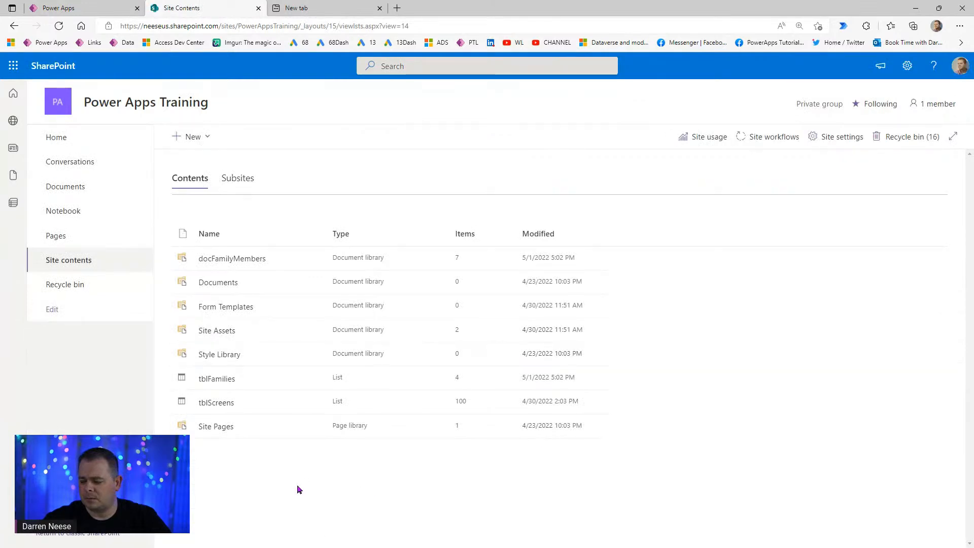
pyautogui.click(205, 140)
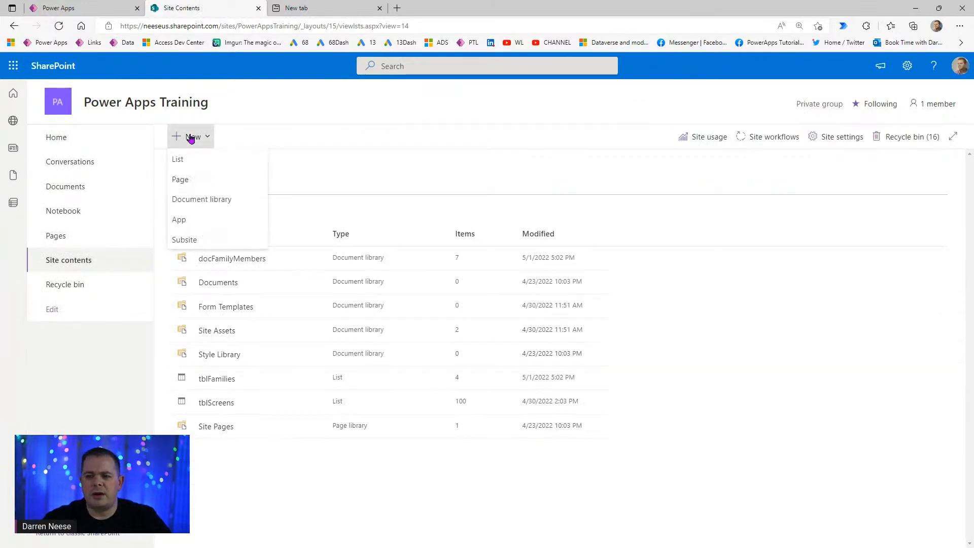
pyautogui.click(198, 164)
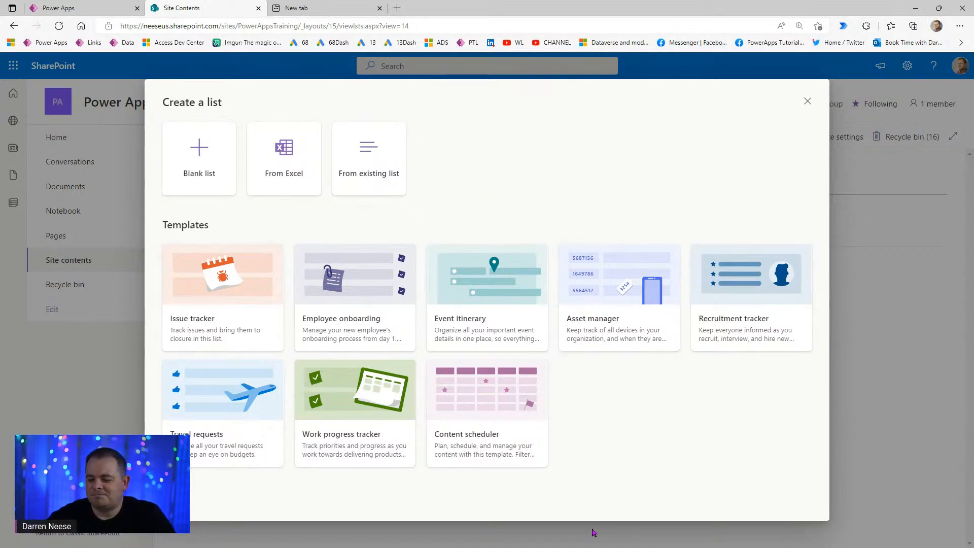
# - Create a blank list named tblVideoIdeas with Show in site navigation unchecked
pyautogui.click(212, 154)
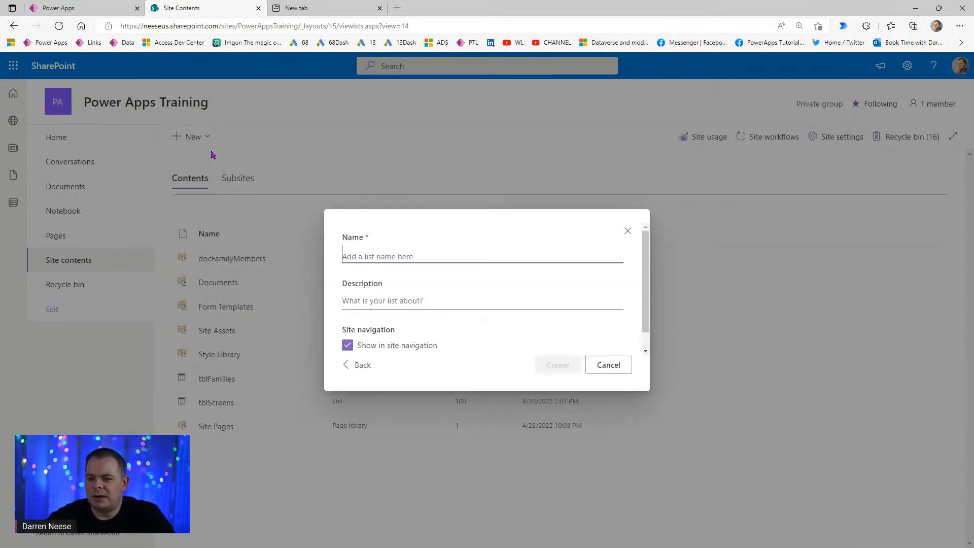
pyautogui.click(347, 346)
pyautogui.click(413, 255)
pyautogui.write('tbl')
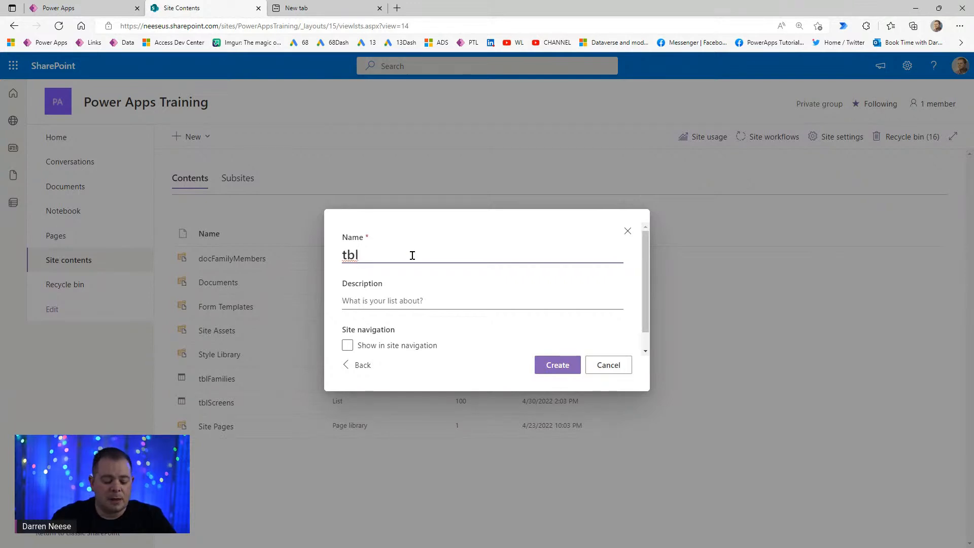
pyautogui.write('Video')
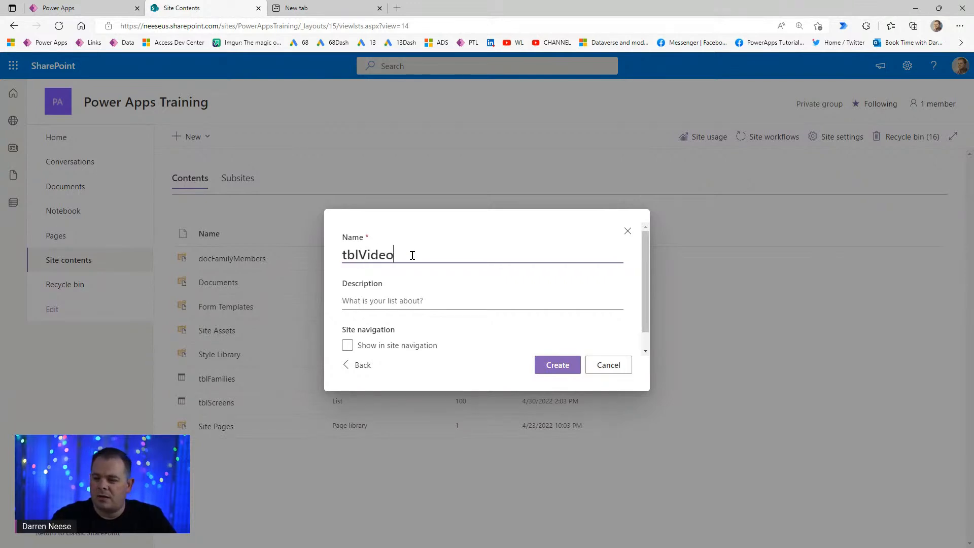
pyautogui.write('Ideas')
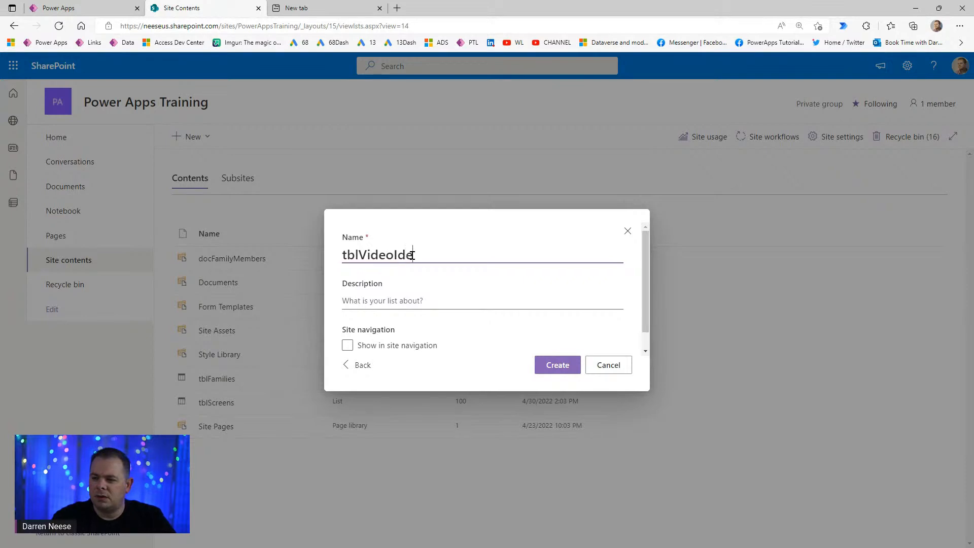
pyautogui.click(559, 367)
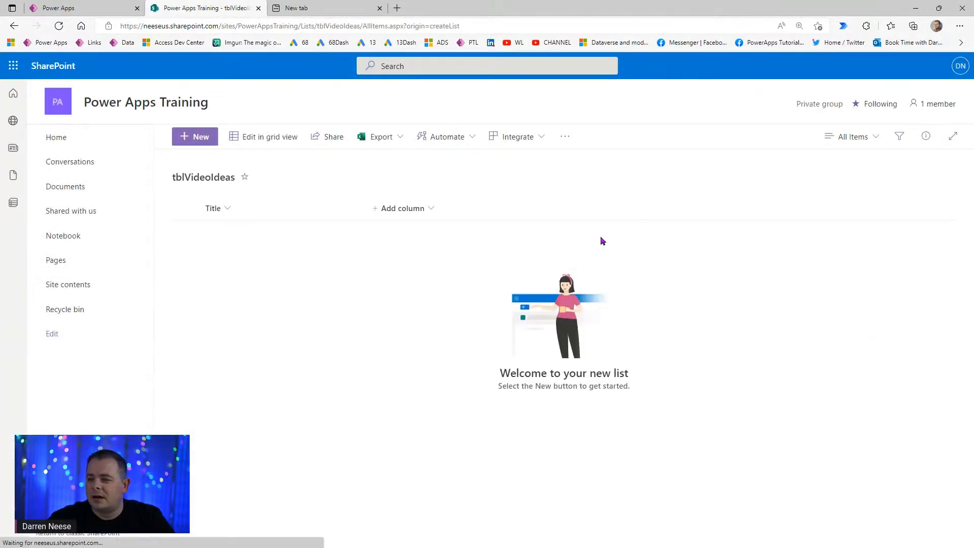
# - Show the ID column in the view, placed before Title
pyautogui.click(421, 209)
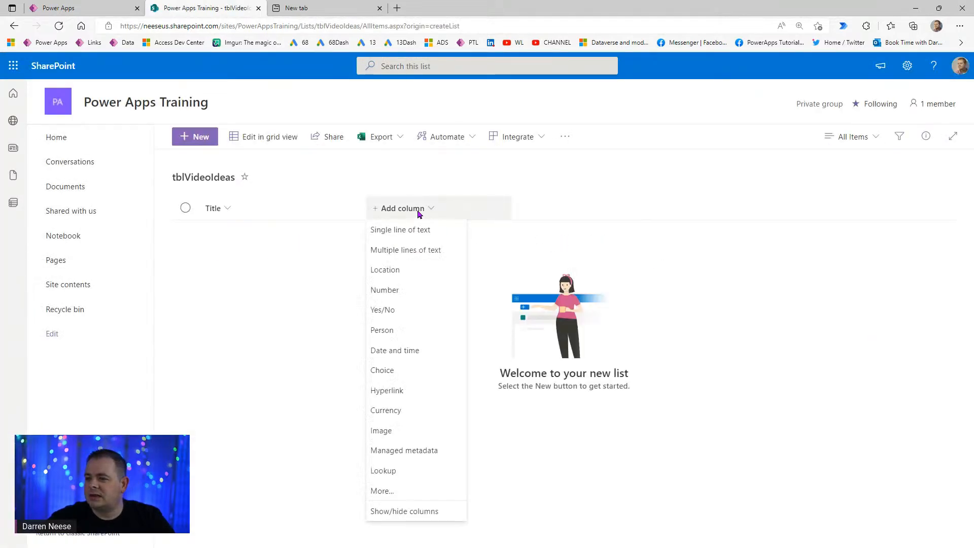
pyautogui.click(396, 516)
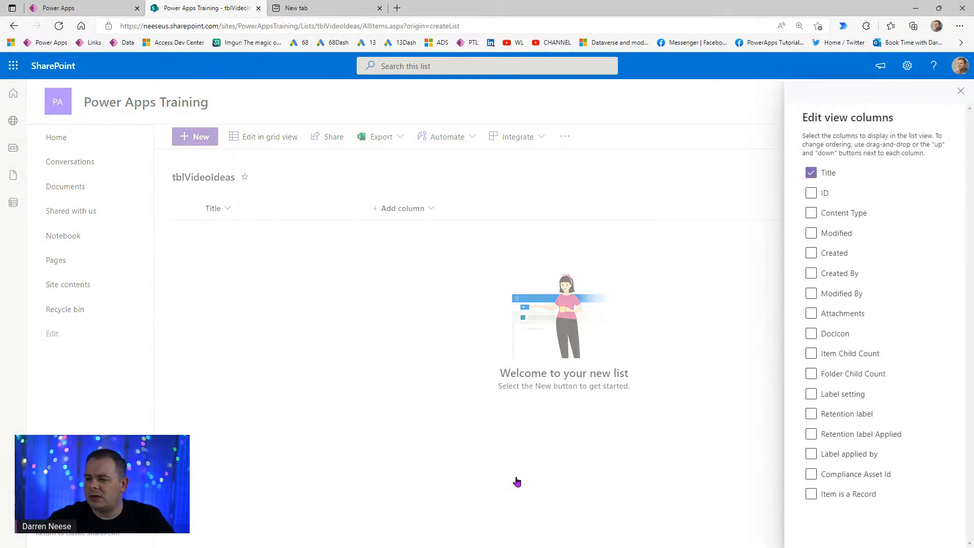
pyautogui.click(811, 193)
pyautogui.moveTo(827, 193); pyautogui.dragTo(832, 175)
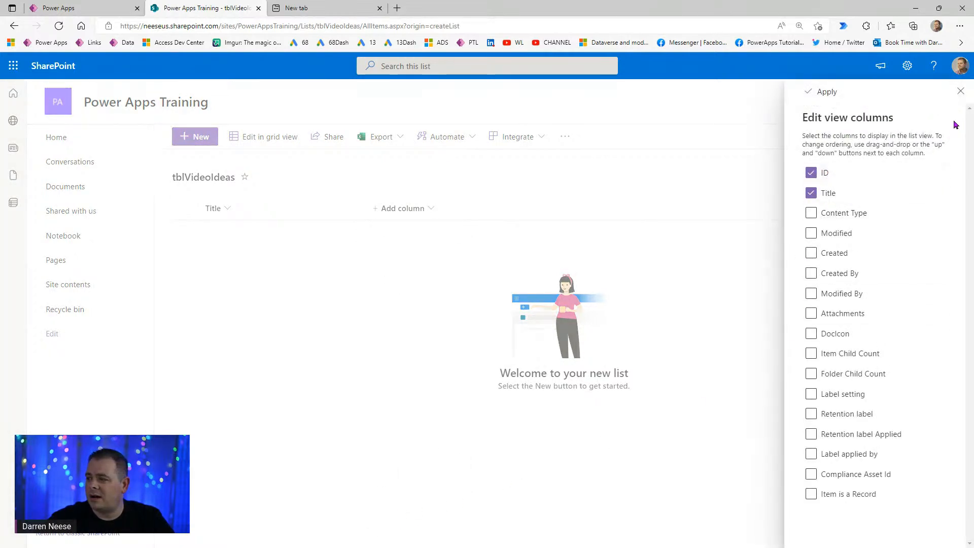
pyautogui.click(832, 96)
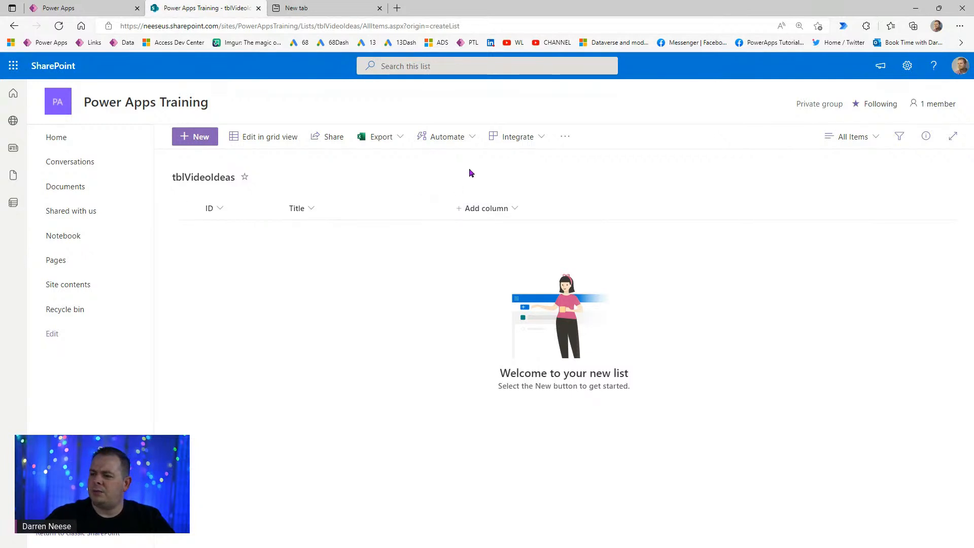
# - Add a single line of text column named PersonWhoSuggested
pyautogui.click(480, 217)
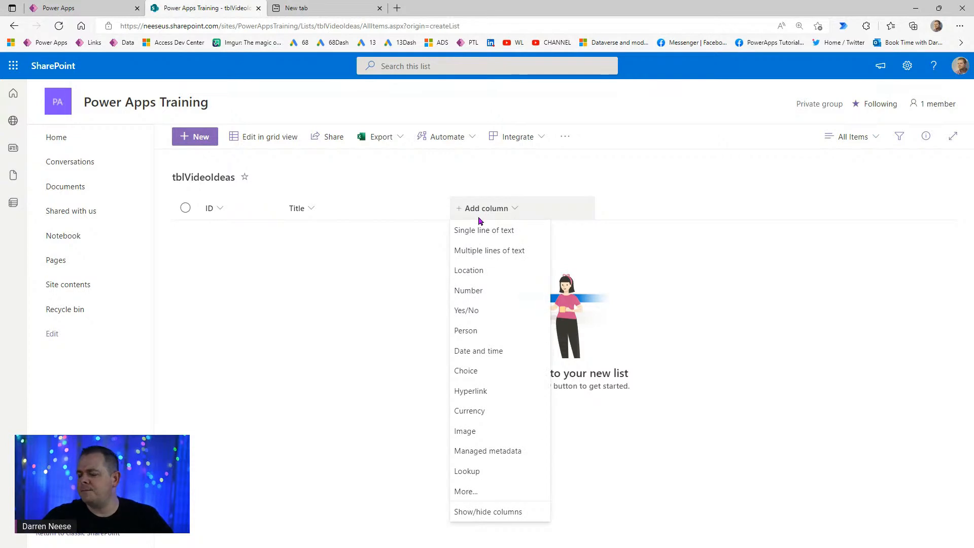
pyautogui.click(486, 232)
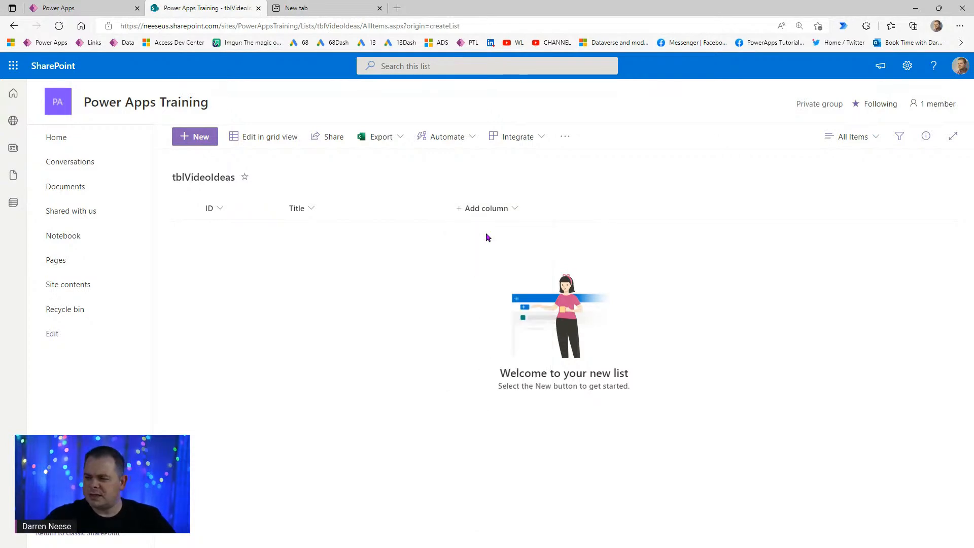
pyautogui.click(861, 123)
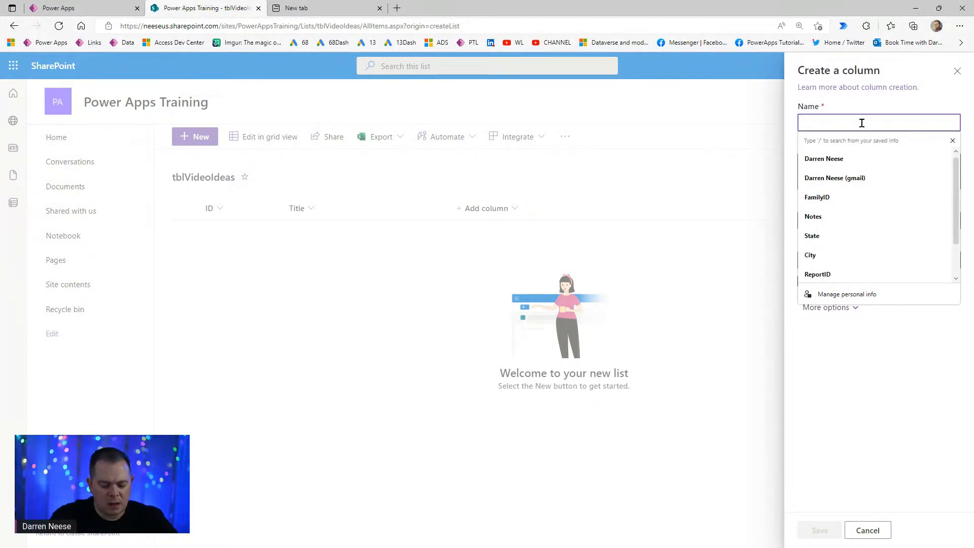
pyautogui.write('Per')
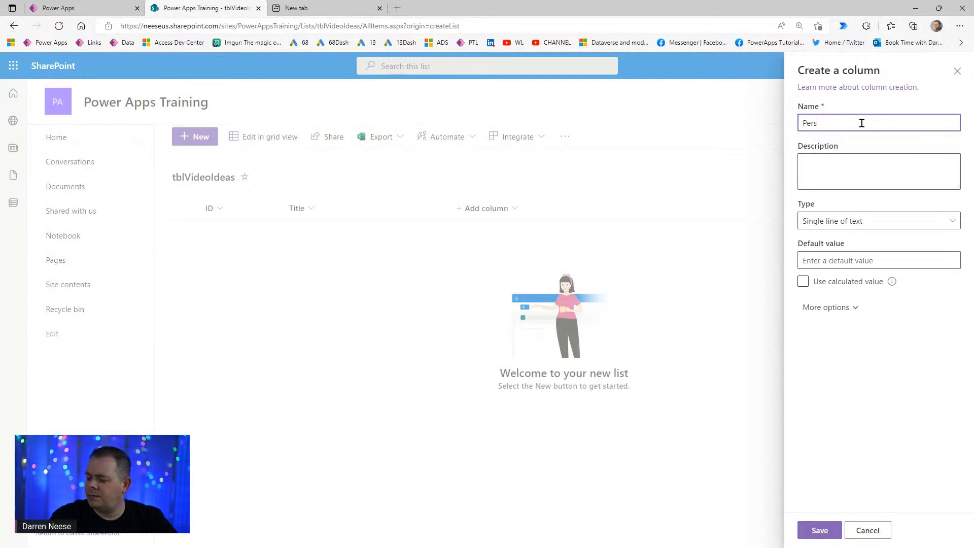
pyautogui.write('son')
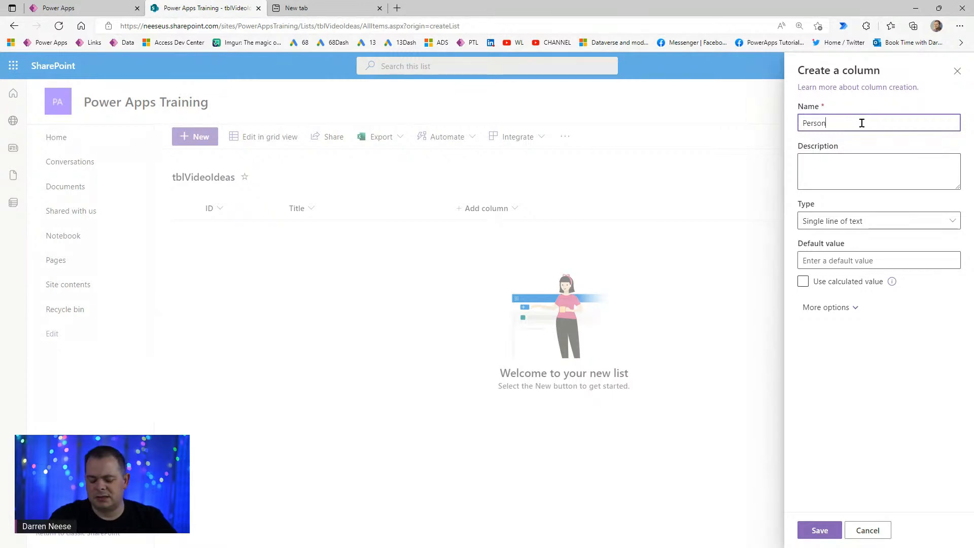
pyautogui.write('WhoSuggested')
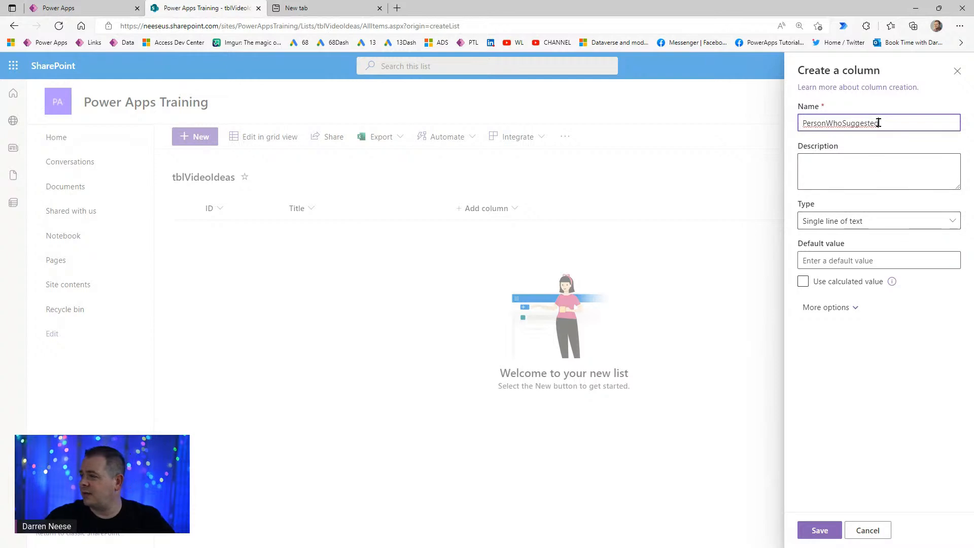
pyautogui.click(831, 125)
pyautogui.click(898, 123)
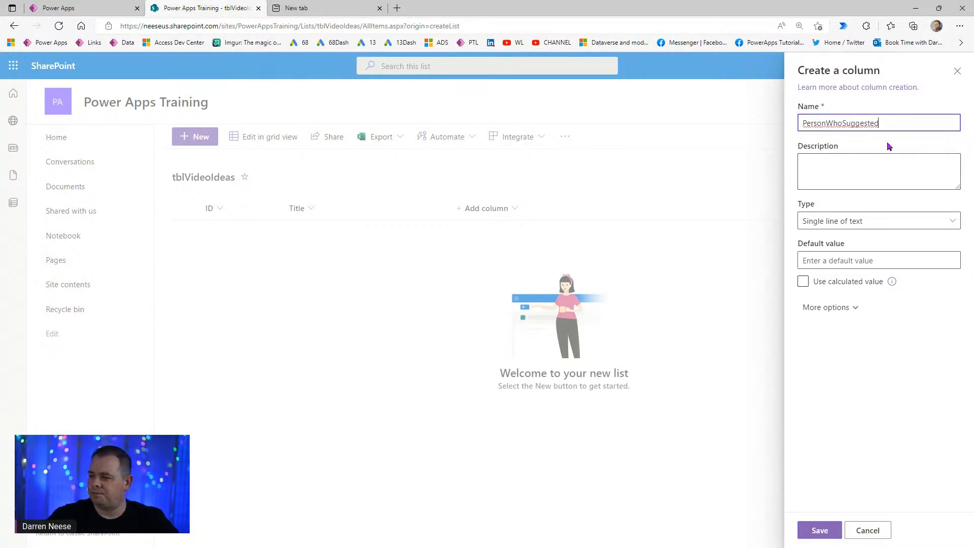
pyautogui.click(897, 165)
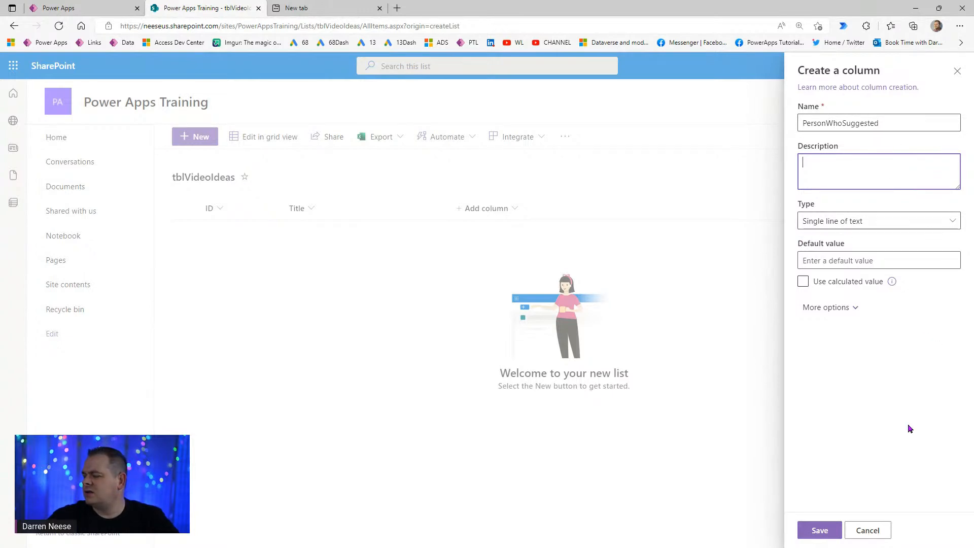
pyautogui.click(821, 532)
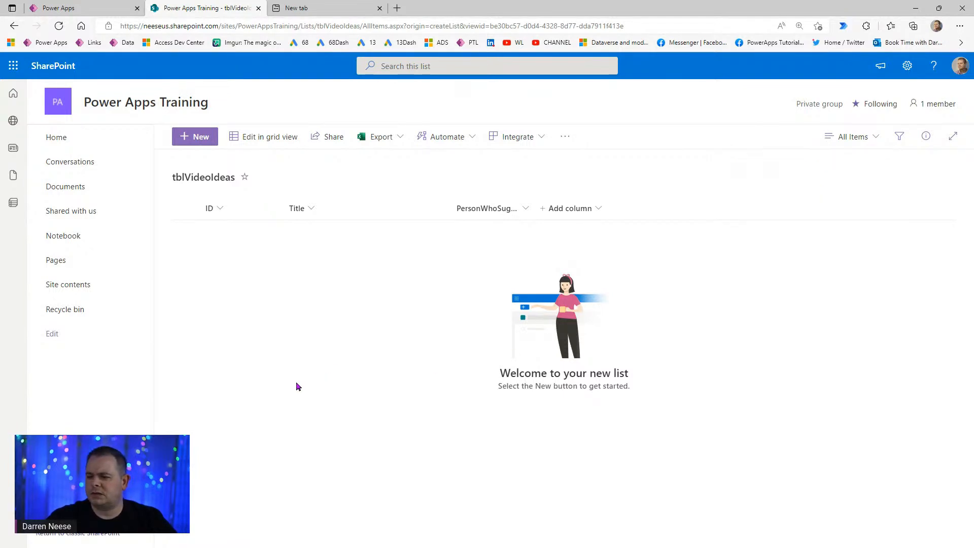
# - Add and save a single line of text column named Category in tblVideoIdeas
pyautogui.click(560, 210)
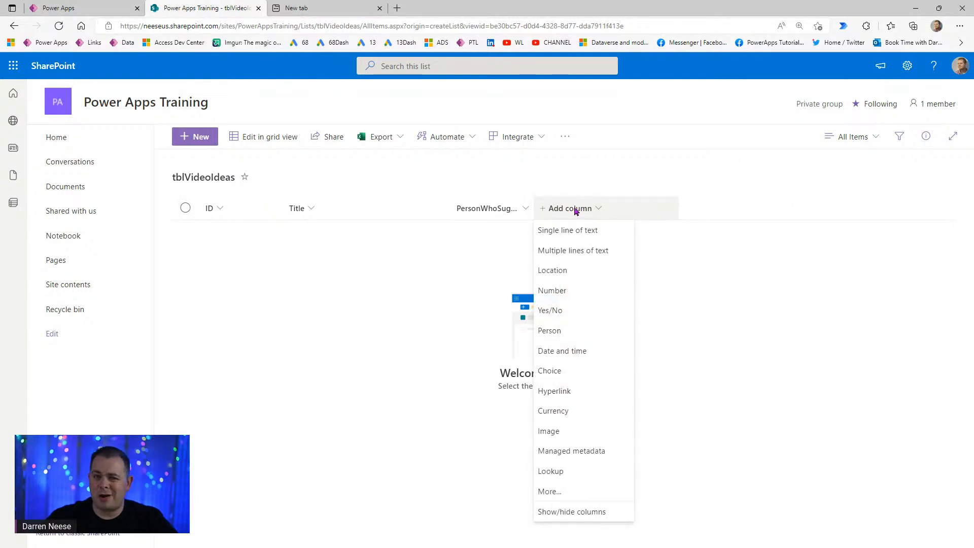
pyautogui.click(590, 233)
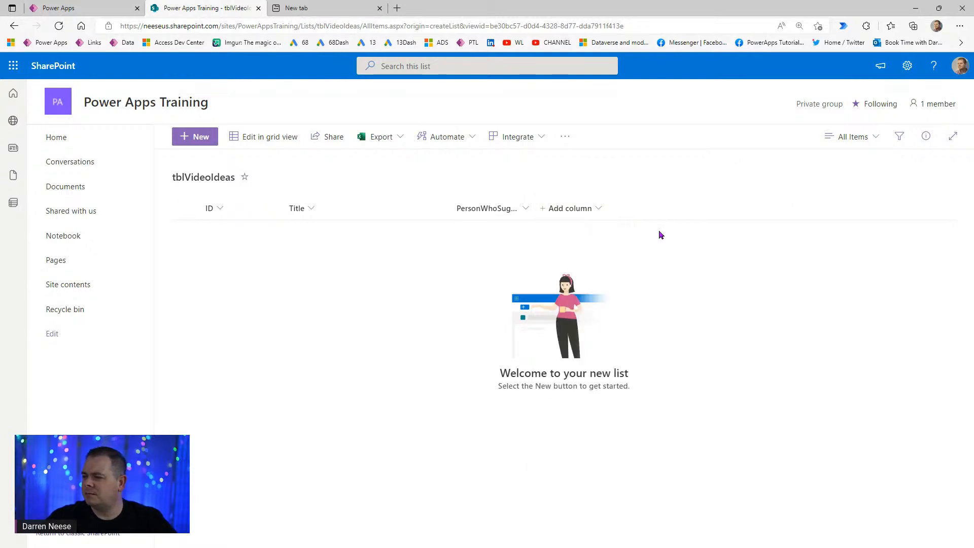
pyautogui.write('Category')
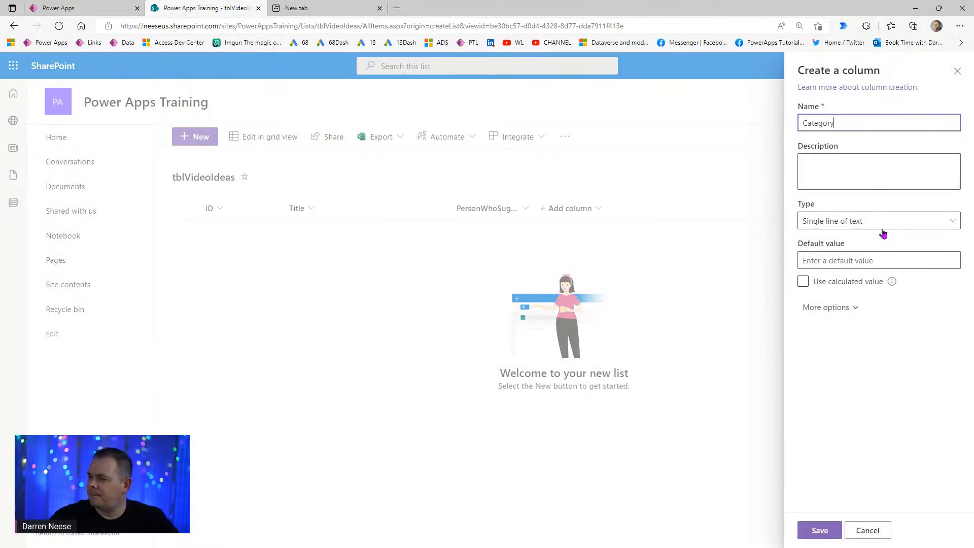
pyautogui.click(864, 171)
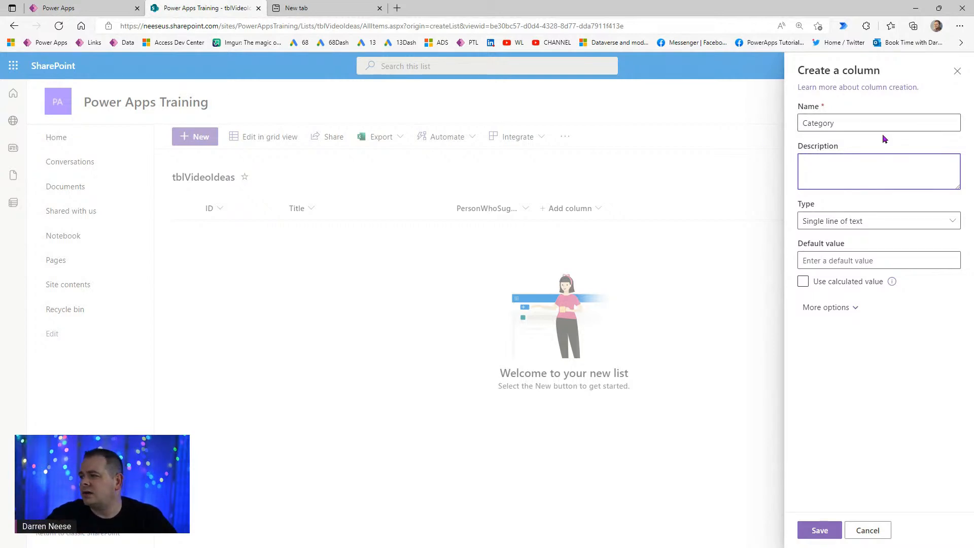
pyautogui.click(821, 534)
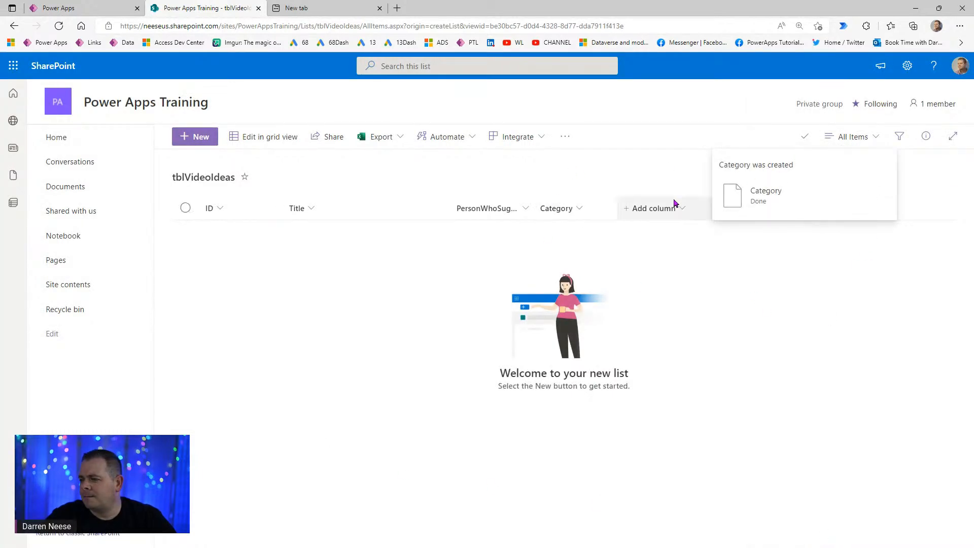
# - Create a Single line of text column named OriginURL in tblVideoIdeas and save it
pyautogui.click(652, 209)
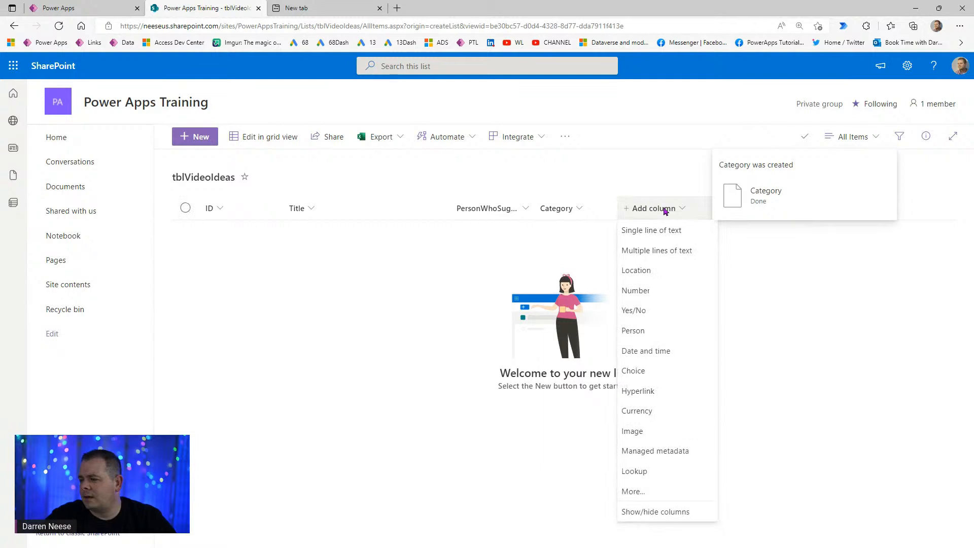
pyautogui.click(679, 232)
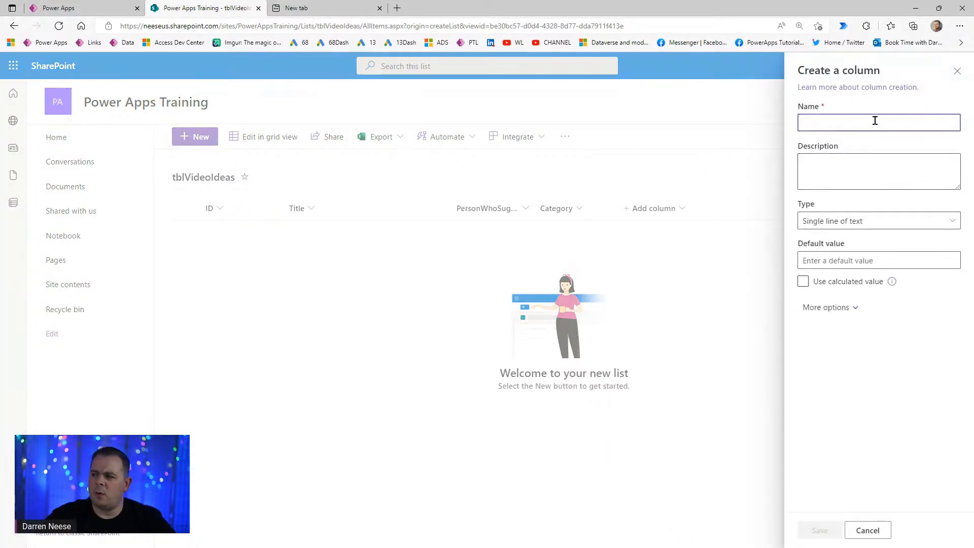
pyautogui.click(875, 121)
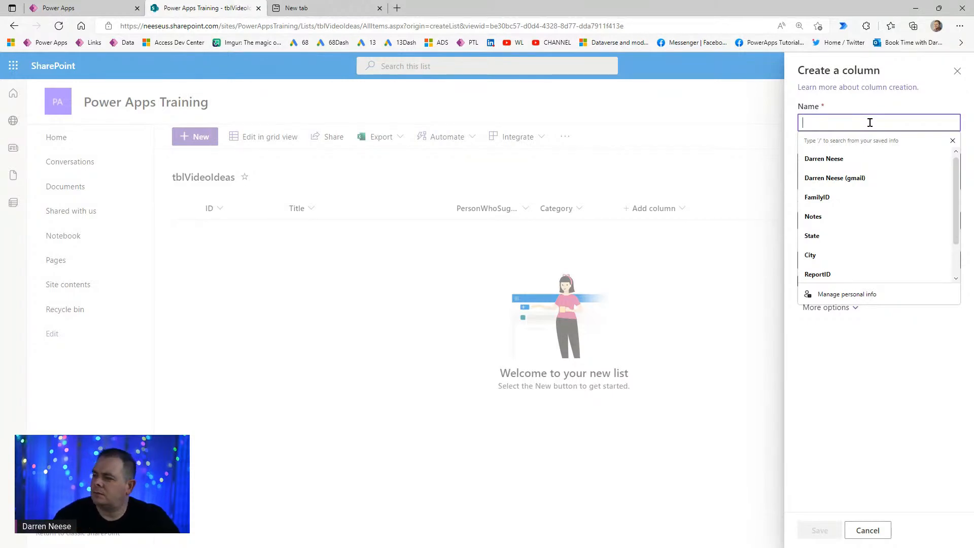
pyautogui.write('URL')
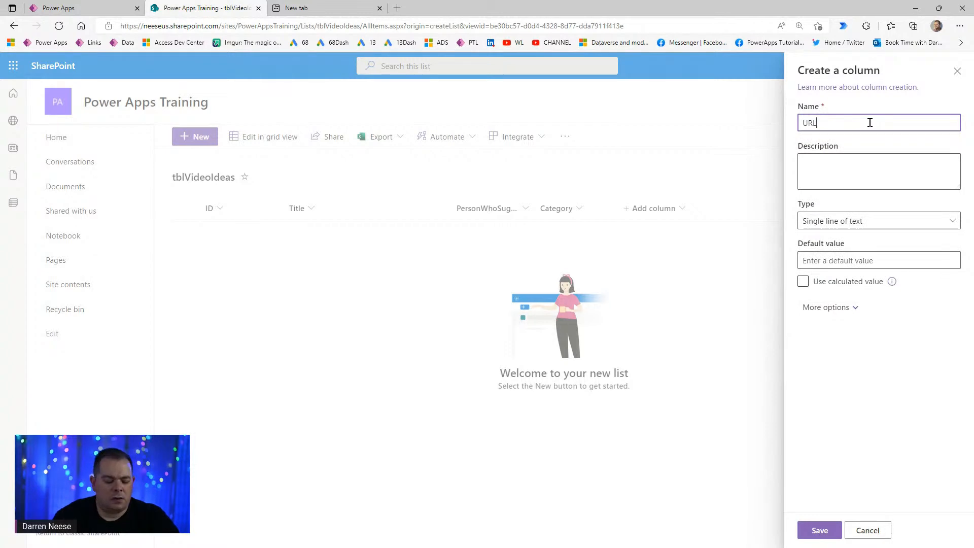
pyautogui.write('Origin')
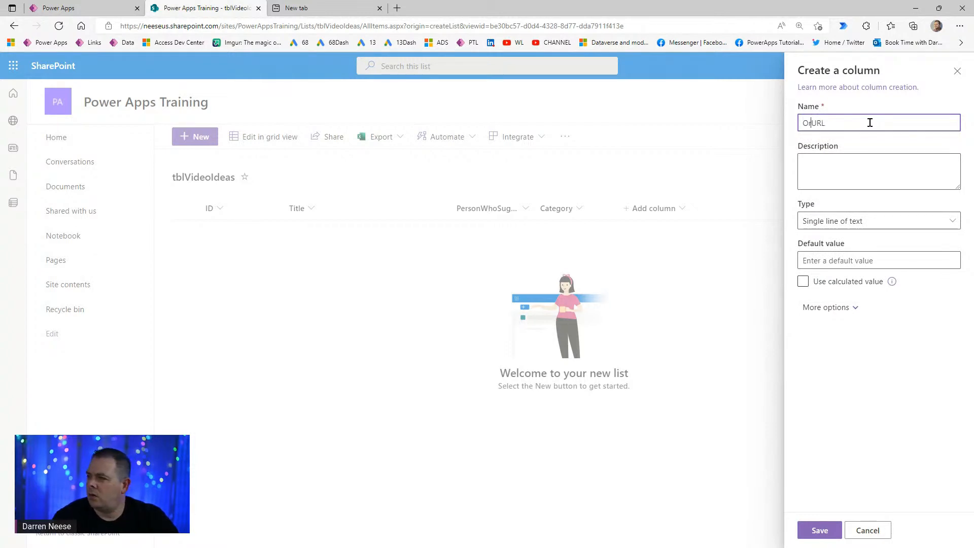
pyautogui.hotkey('shift', 'Home')
pyautogui.press('Right')
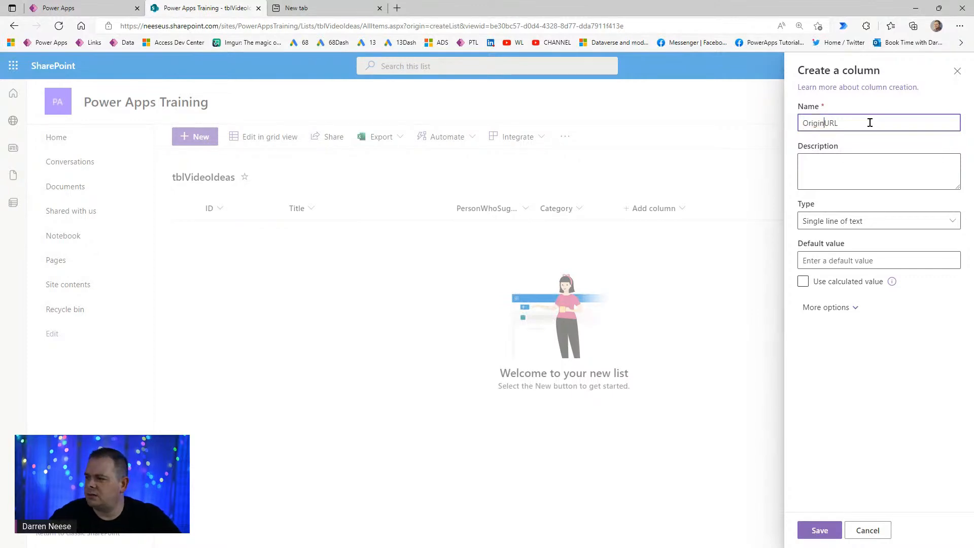
pyautogui.doubleClick(821, 126)
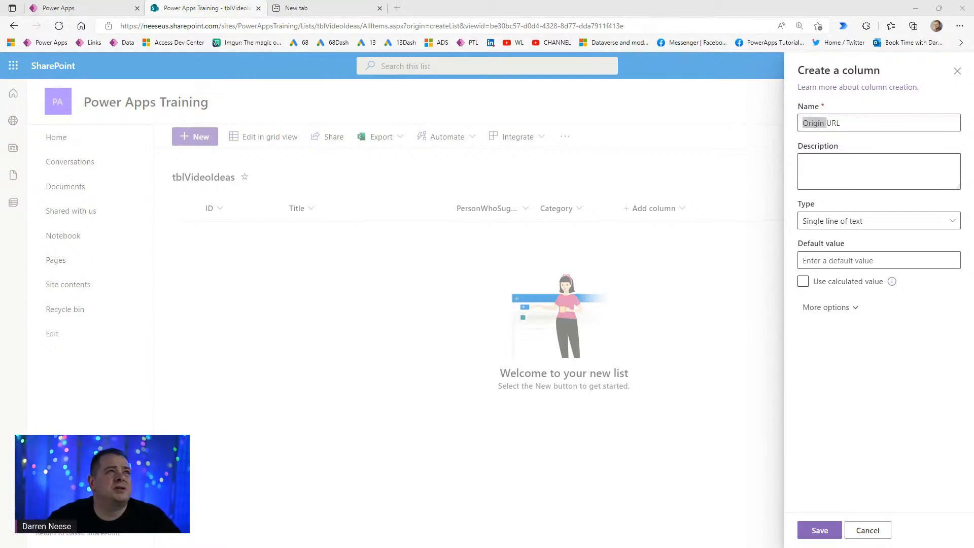
pyautogui.click(869, 120)
pyautogui.press('BackSpace')
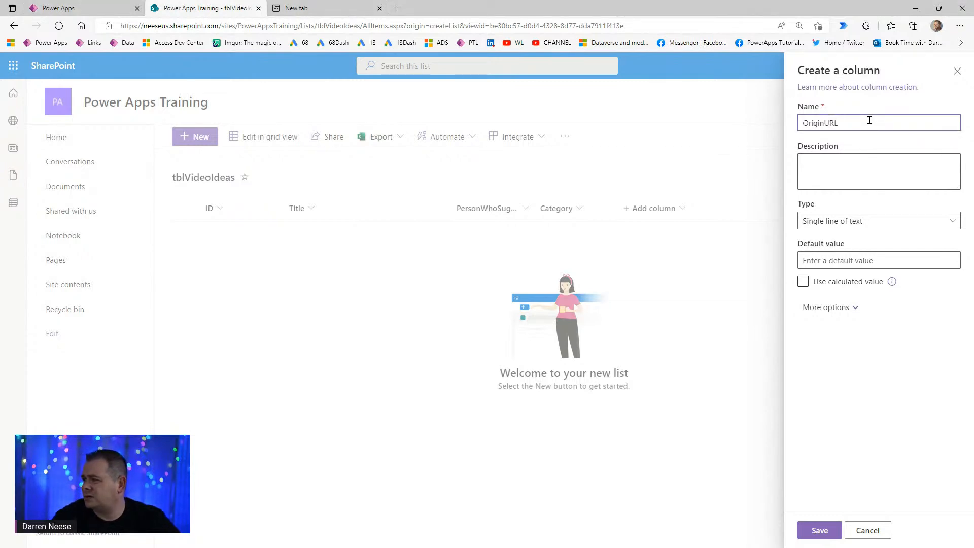
pyautogui.click(819, 531)
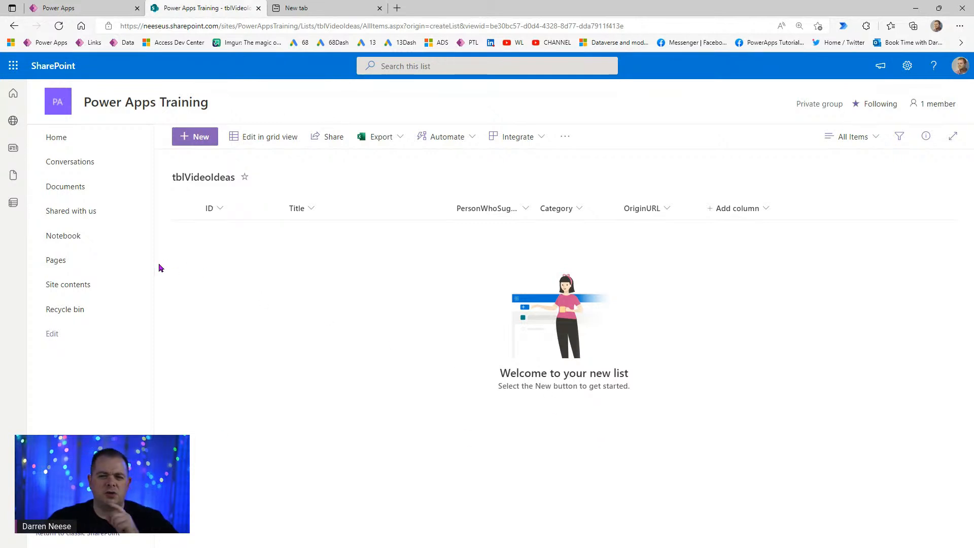
# - Copy the Power Apps Training site's home page URL and return to the Power Apps editor
pyautogui.middleClick(58, 104)
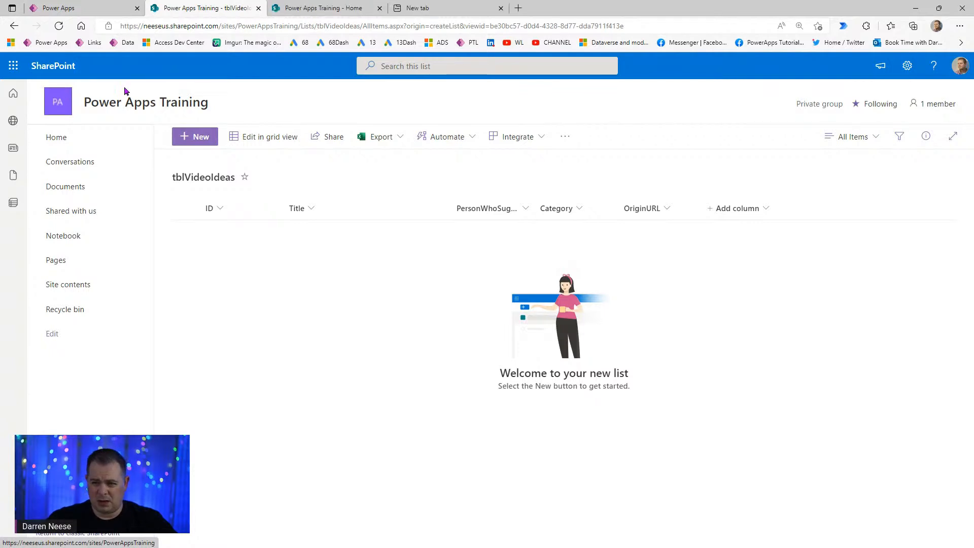
pyautogui.click(311, 11)
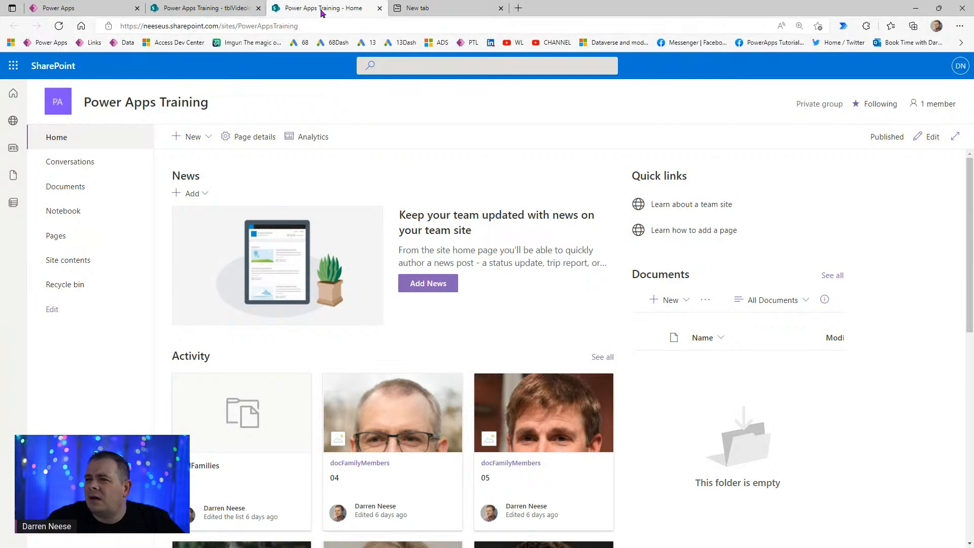
pyautogui.click(328, 25)
pyautogui.hotkey('ctrl', 'c')
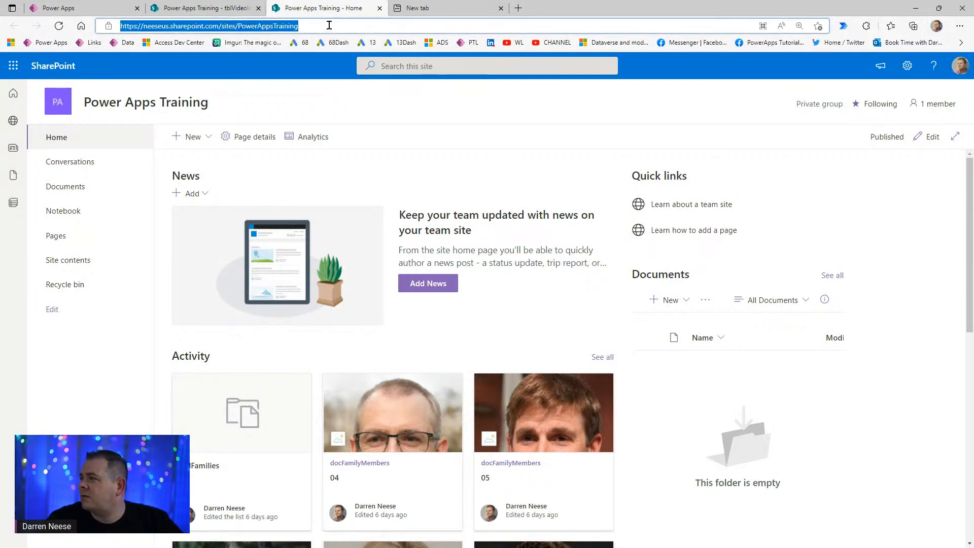
pyautogui.click(109, 14)
pyautogui.click(953, 91)
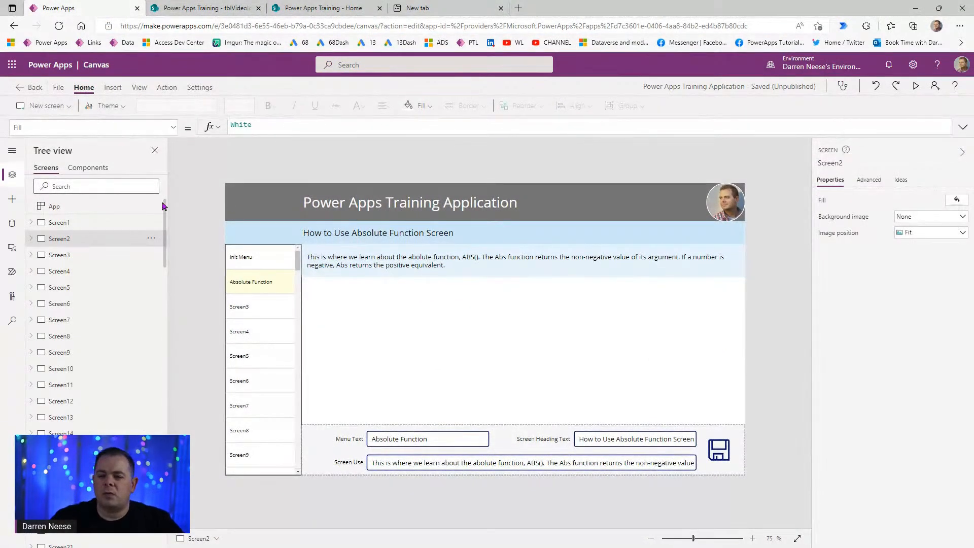
# - Add a SharePoint data source using the copied Power Apps Training site URL
pyautogui.click(12, 224)
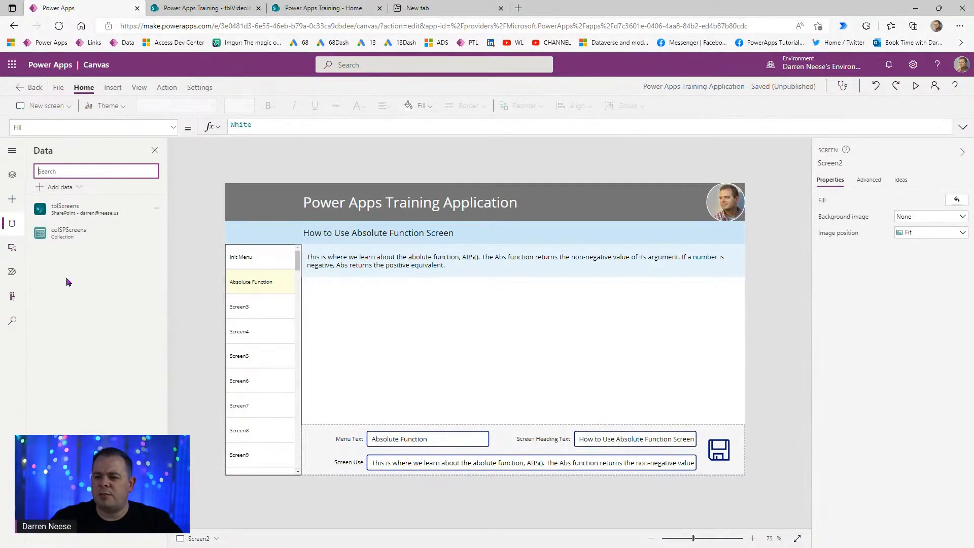
pyautogui.click(60, 187)
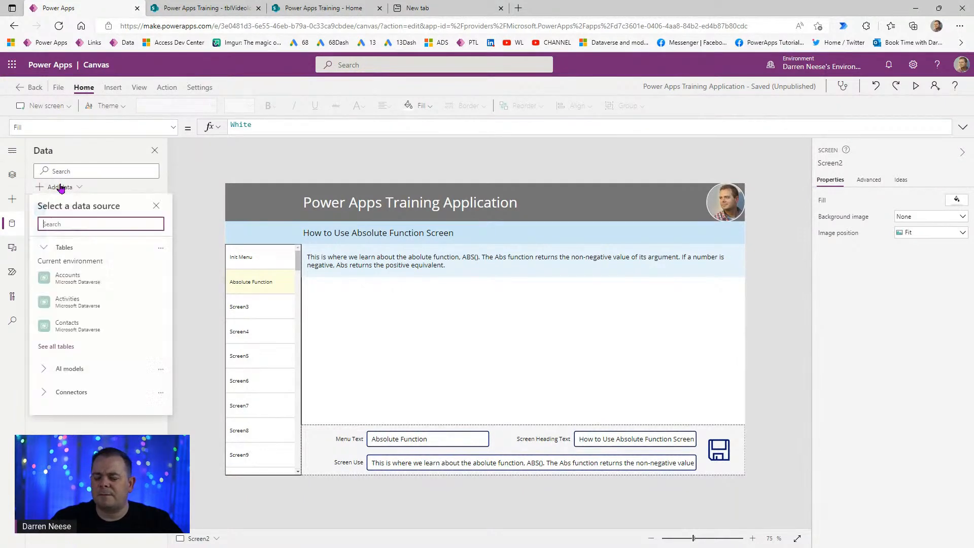
pyautogui.click(73, 393)
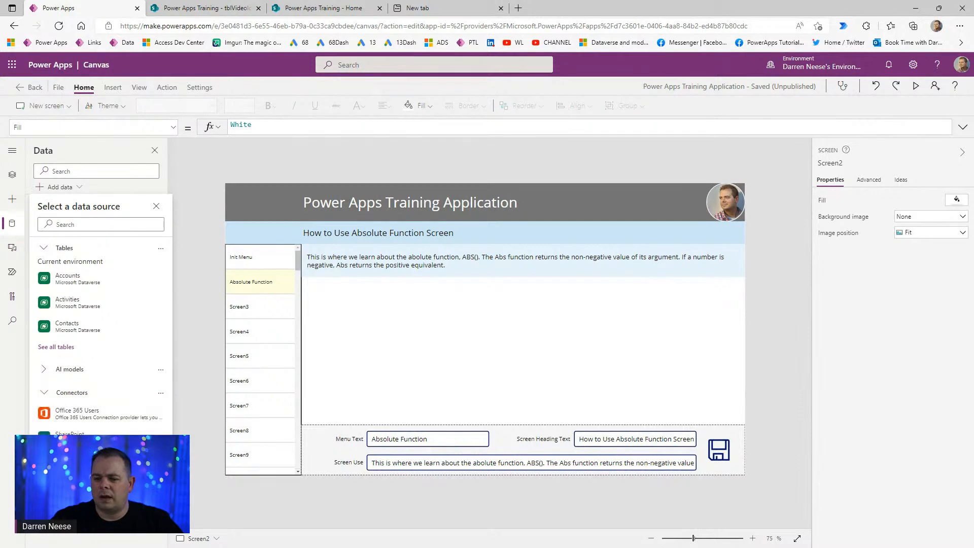
pyautogui.click(71, 429)
pyautogui.click(124, 254)
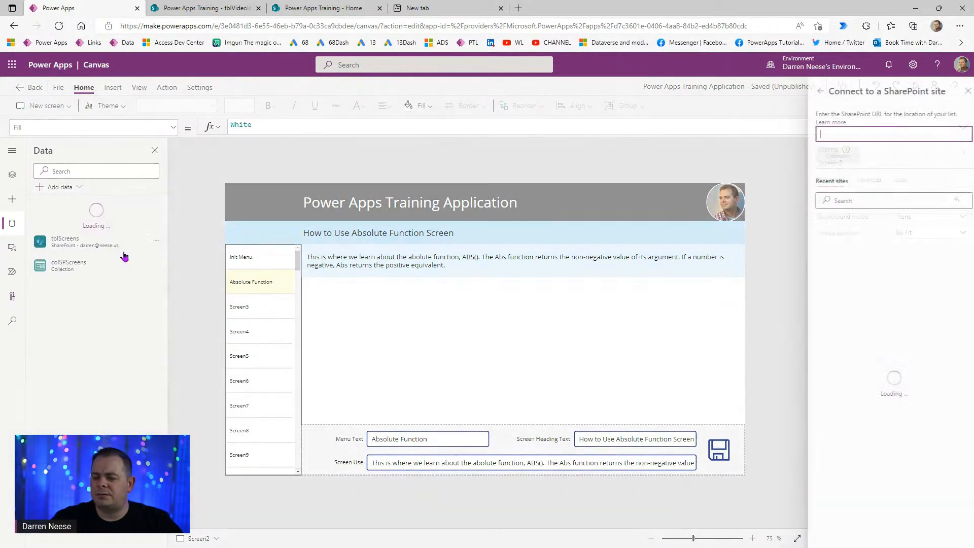
pyautogui.hotkey('ctrl', 'v')
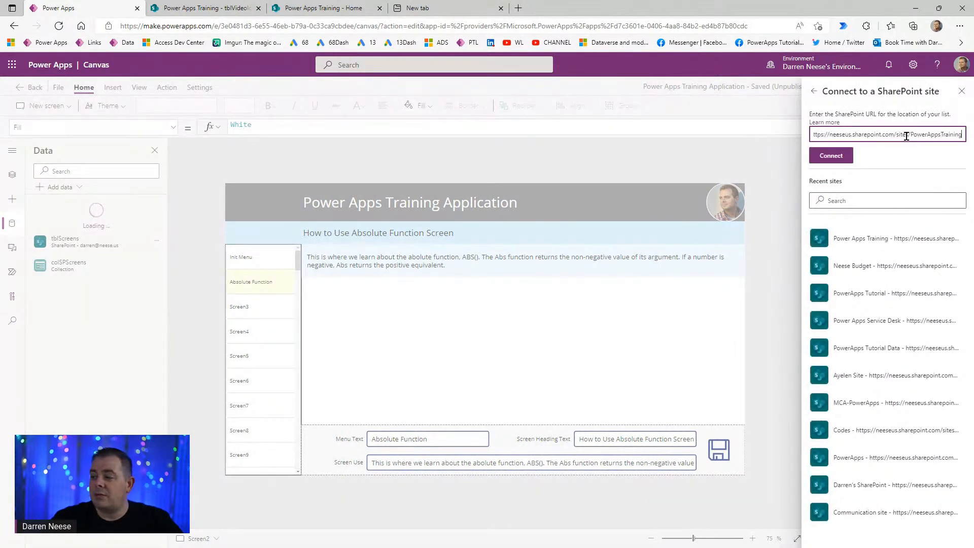
# - Connect the tblVideoIdeas list and preview the app on Screen3
pyautogui.click(840, 158)
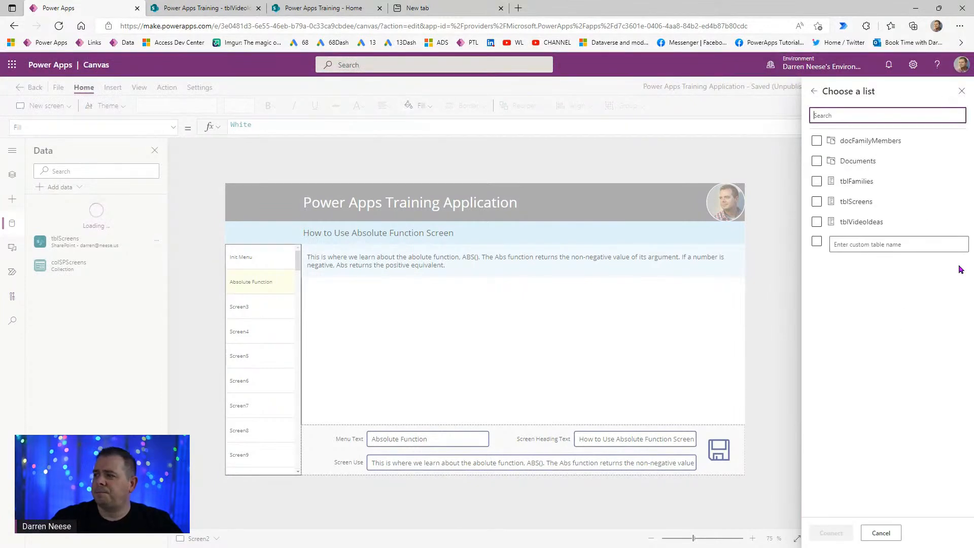
pyautogui.click(816, 222)
pyautogui.click(835, 533)
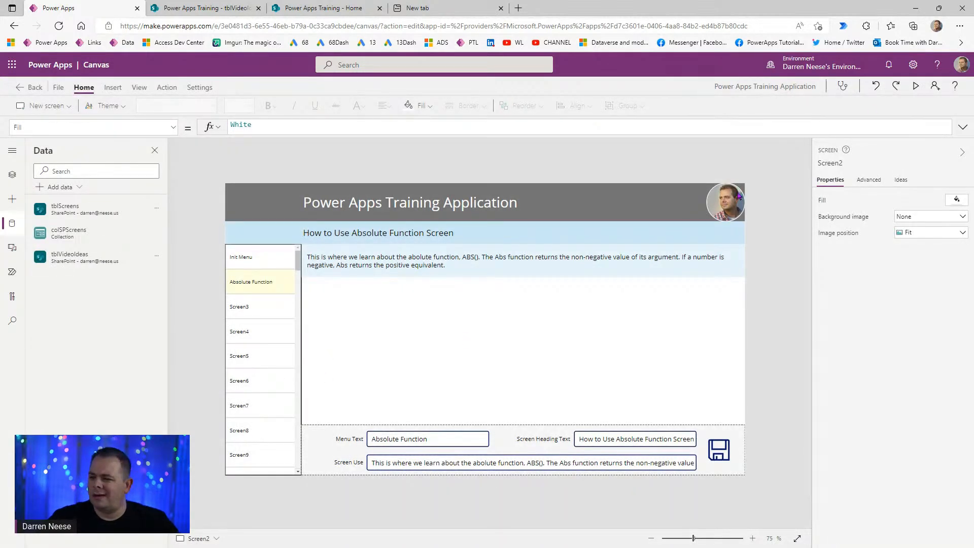
pyautogui.click(916, 85)
pyautogui.click(121, 284)
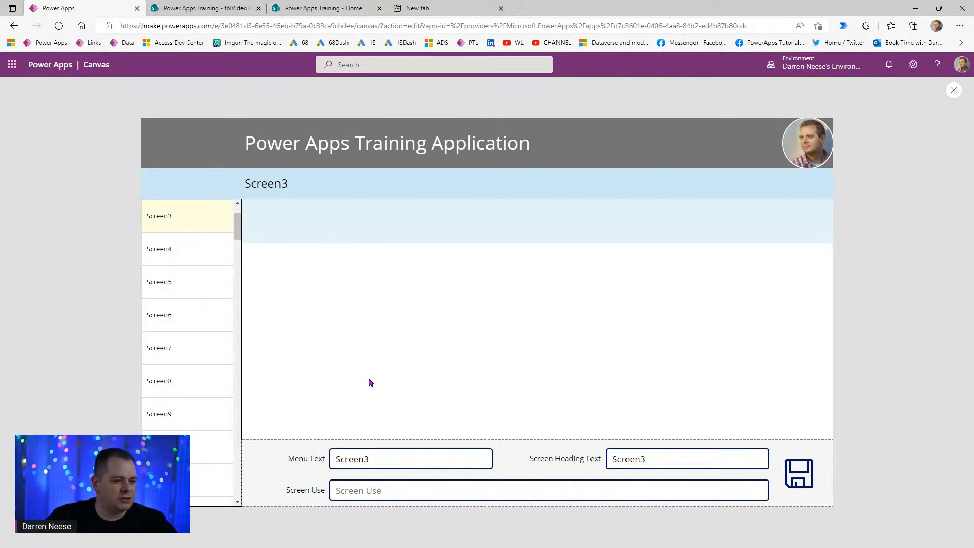
# - Set Screen3's Menu Text to 'Video Idea Entry'
pyautogui.click(382, 450)
pyautogui.moveTo(387, 454); pyautogui.dragTo(304, 473)
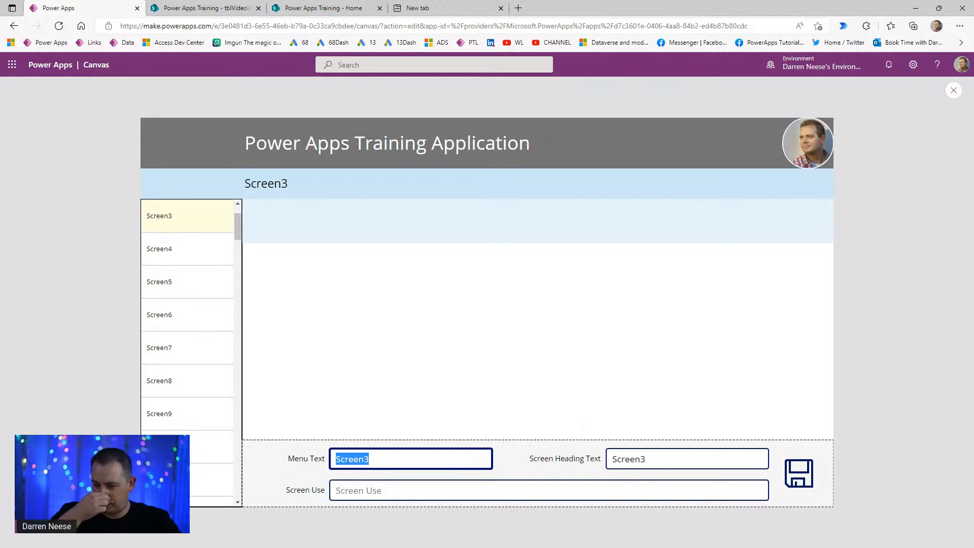
pyautogui.write('Add New')
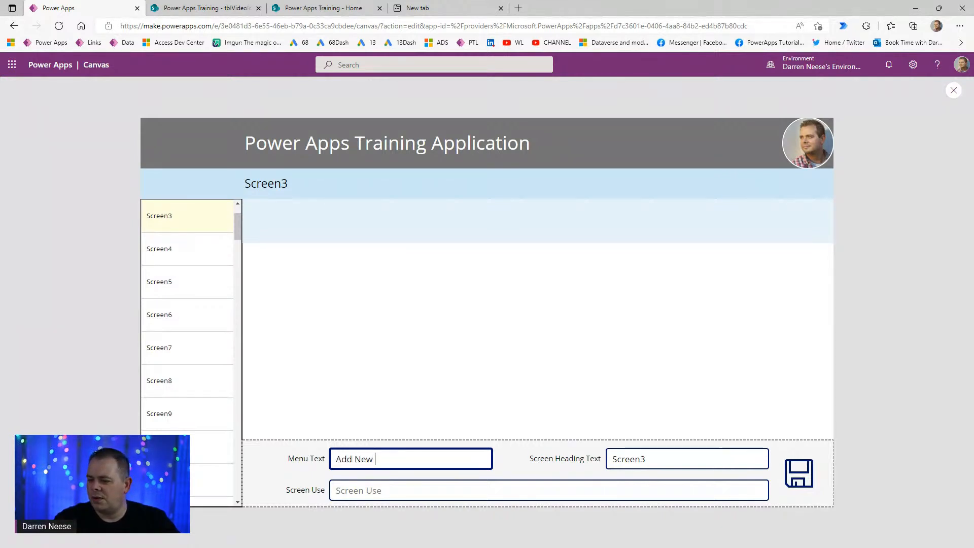
pyautogui.hotkey('ctrl', 'a')
pyautogui.write('Vid')
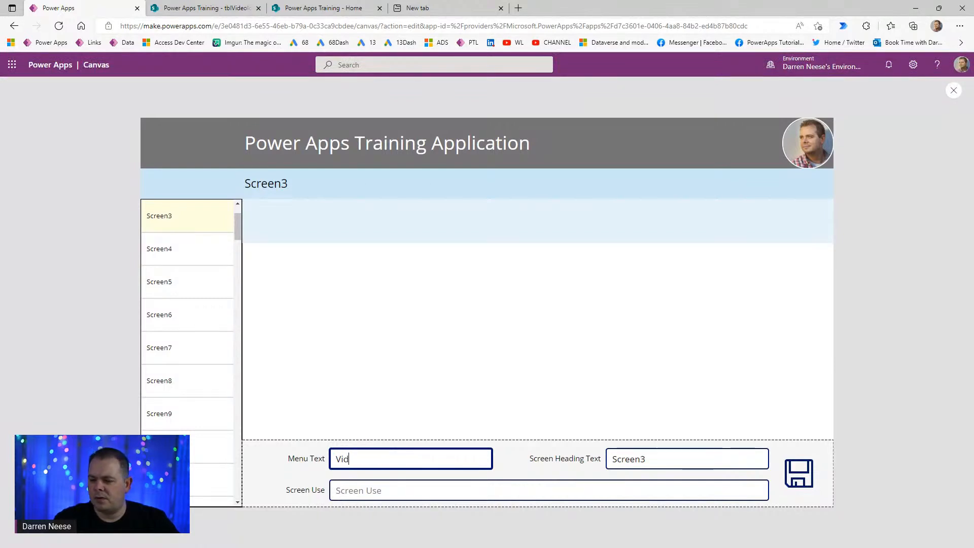
pyautogui.write('eo Idea Entry')
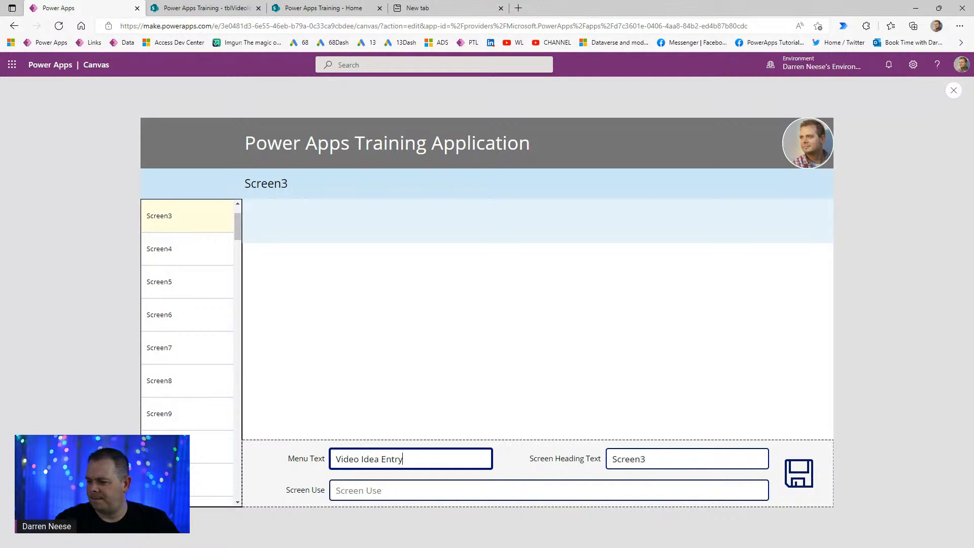
pyautogui.press('Tab')
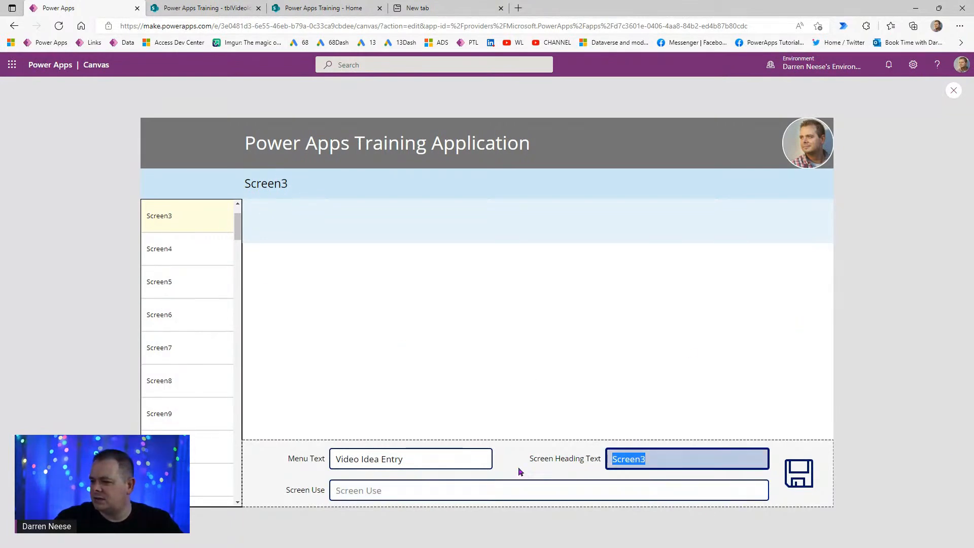
# - Copy 'Video Idea Entry' into Screen Heading Text and Screen Use, then save
pyautogui.click(421, 459)
pyautogui.hotkey('ctrl', 'a')
pyautogui.hotkey('ctrl', 'c')
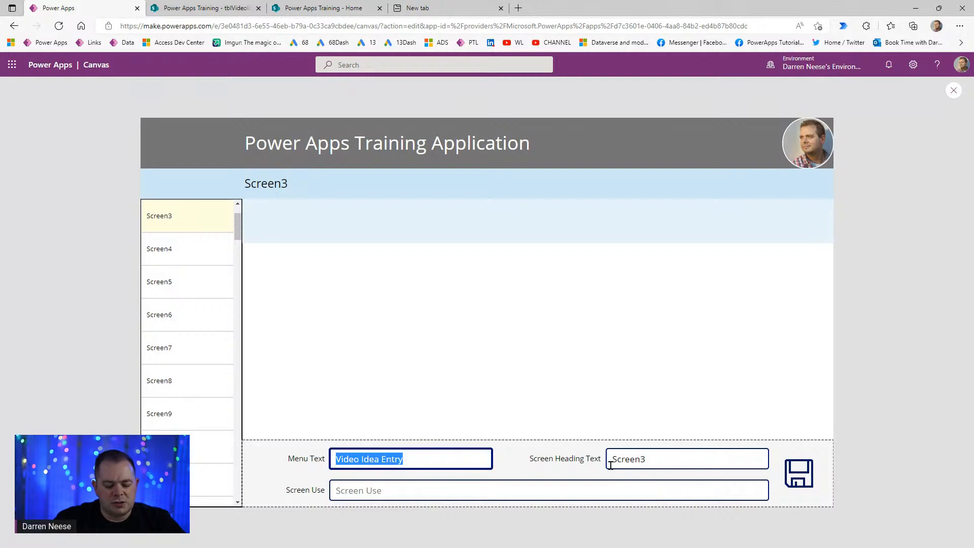
pyautogui.press('Tab')
pyautogui.hotkey('ctrl', 'v')
pyautogui.click(428, 490)
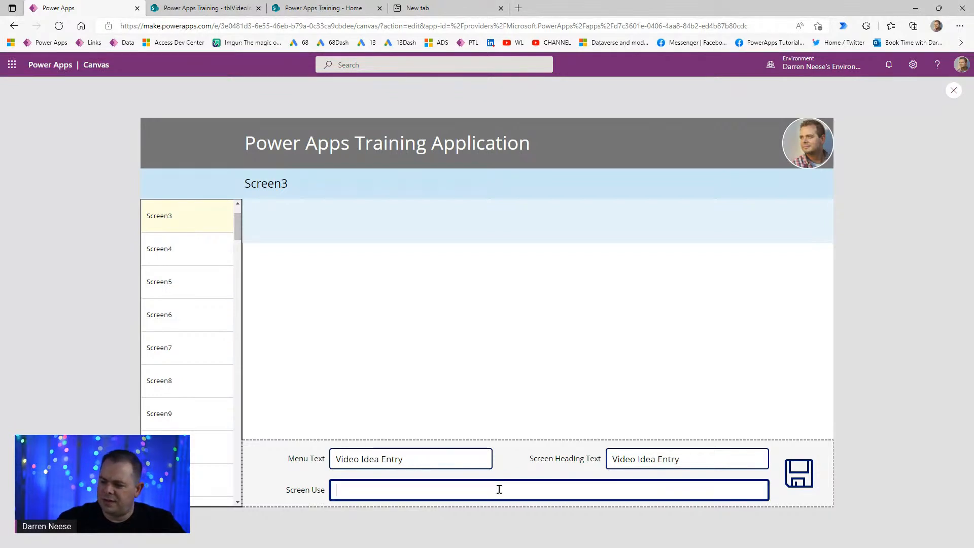
pyautogui.hotkey('ctrl', 'v')
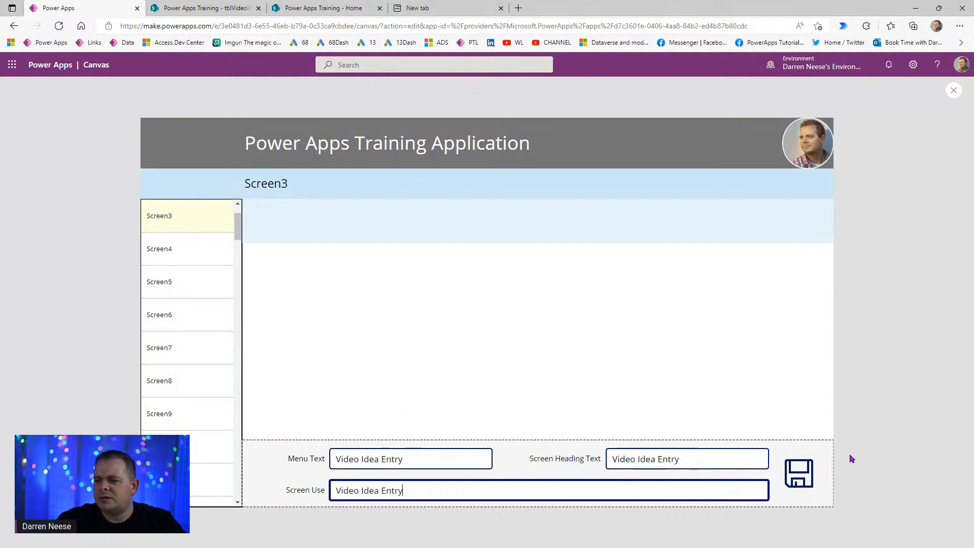
pyautogui.click(796, 473)
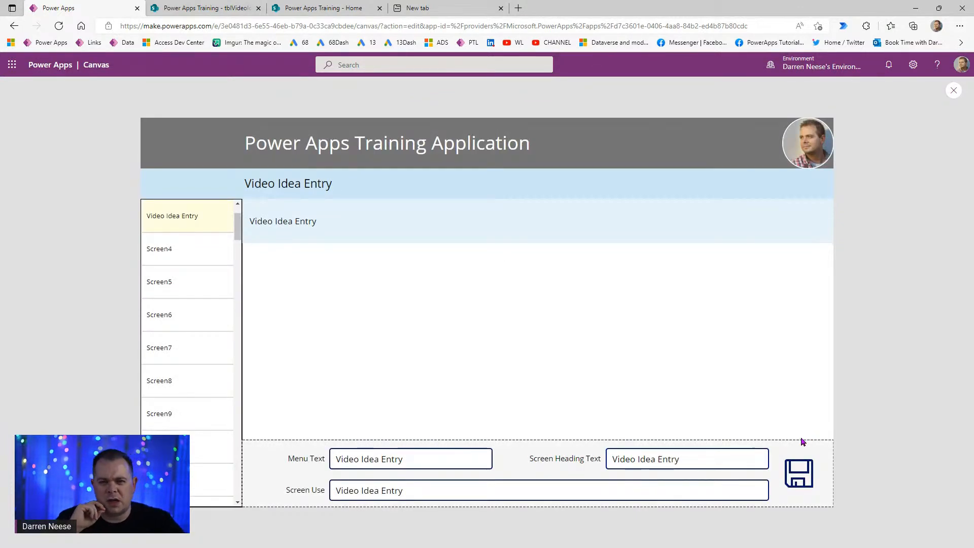
pyautogui.scroll(2, 239, 223)
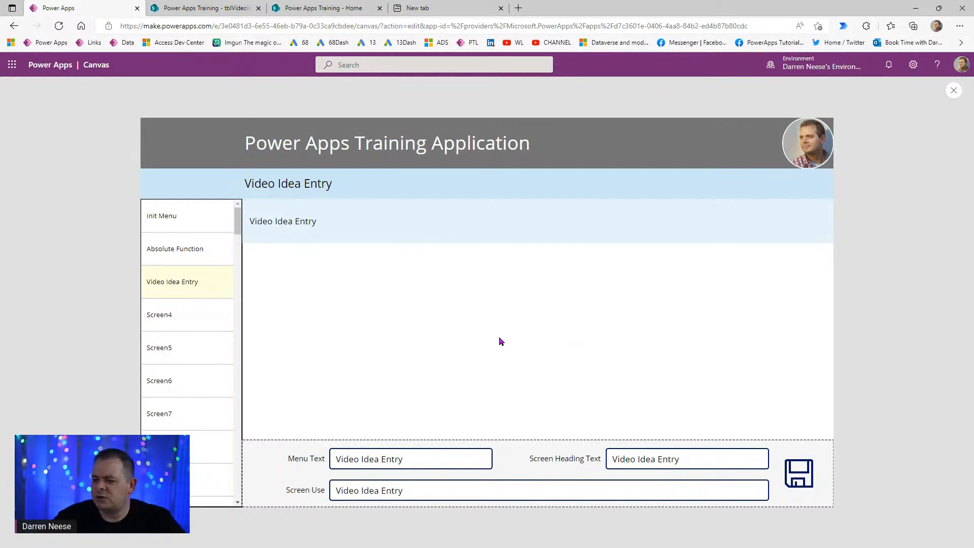
# - Insert an Edit form on Screen3 and resize it to 504 by 353
pyautogui.click(953, 88)
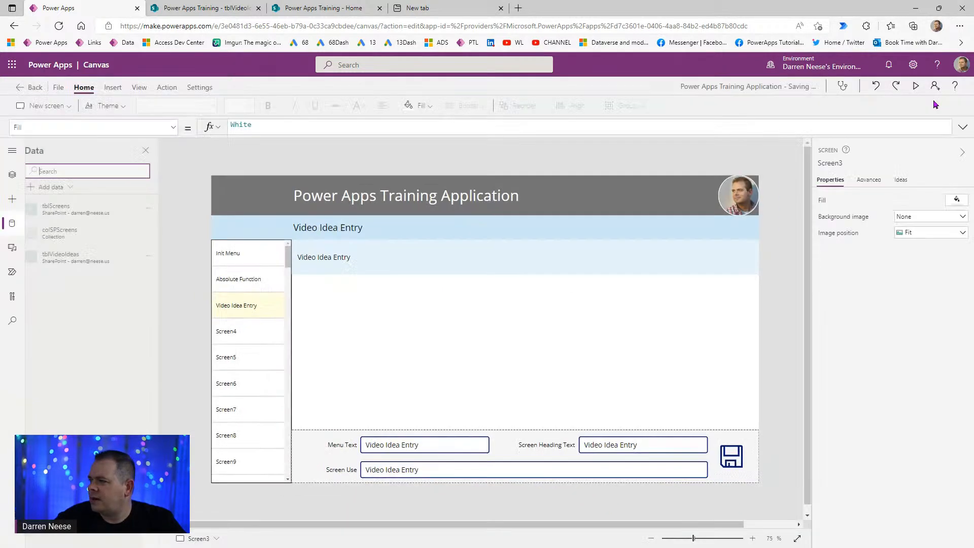
pyautogui.click(574, 366)
pyautogui.click(765, 354)
pyautogui.click(113, 88)
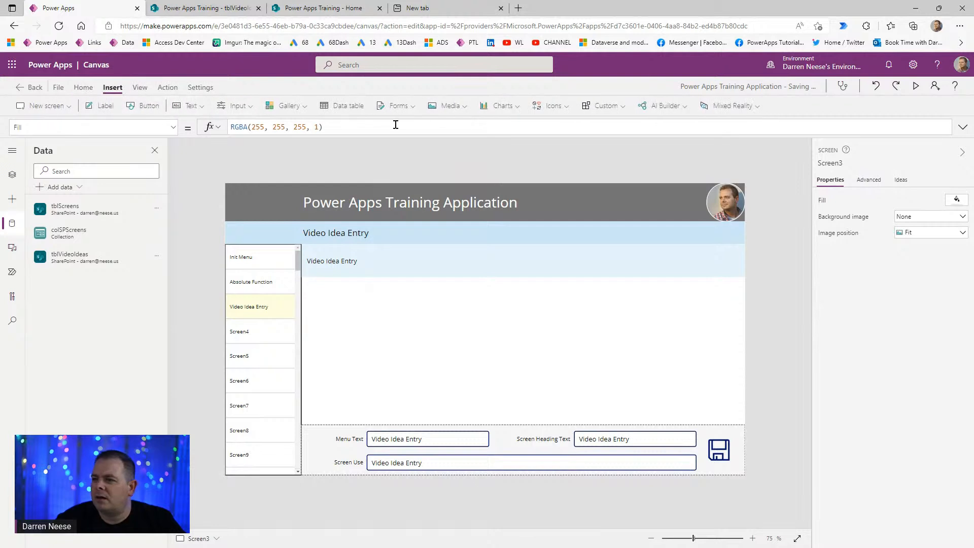
pyautogui.click(398, 106)
pyautogui.click(424, 130)
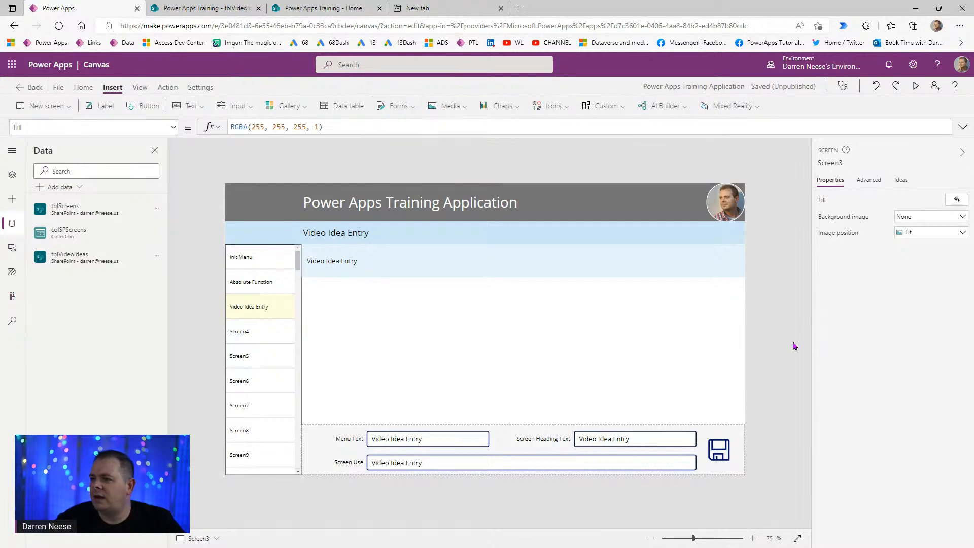
pyautogui.moveTo(545, 389); pyautogui.dragTo(458, 418)
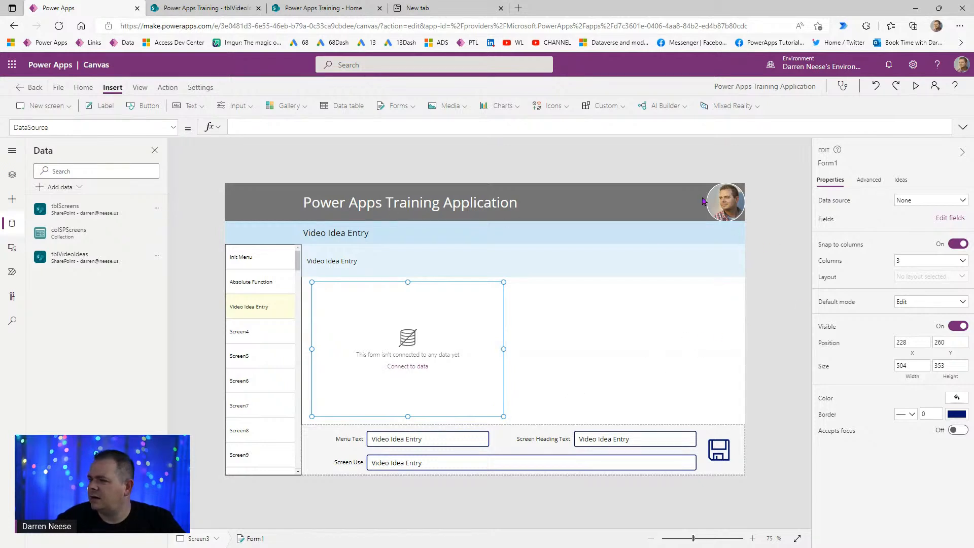
# - Bind Form1 to tblVideoIdeas, set Columns to 1, and test it in preview
pyautogui.click(960, 202)
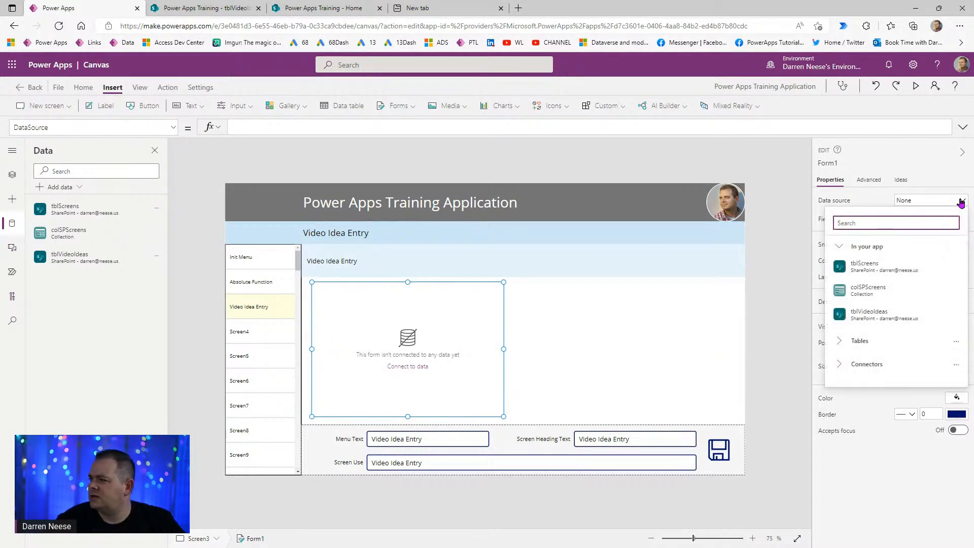
pyautogui.click(903, 322)
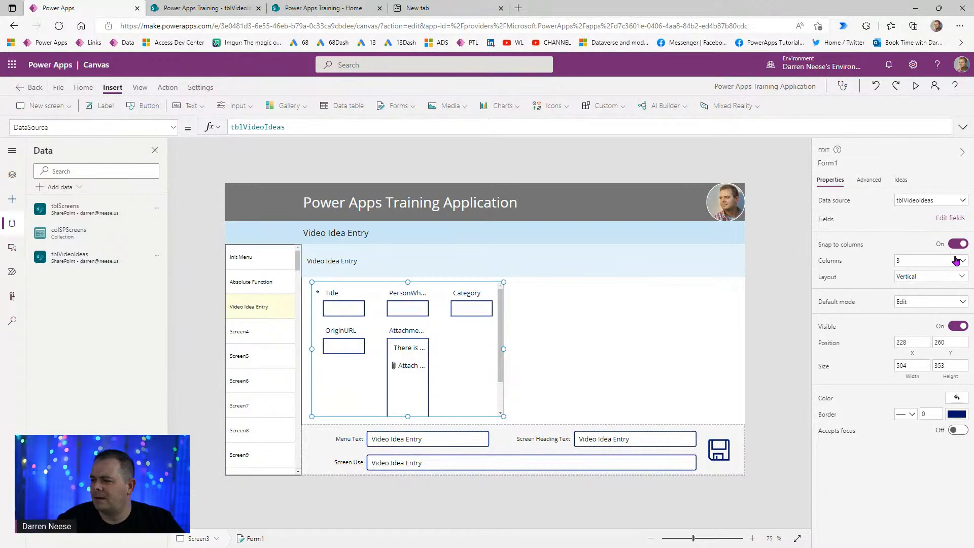
pyautogui.click(955, 260)
pyautogui.click(930, 275)
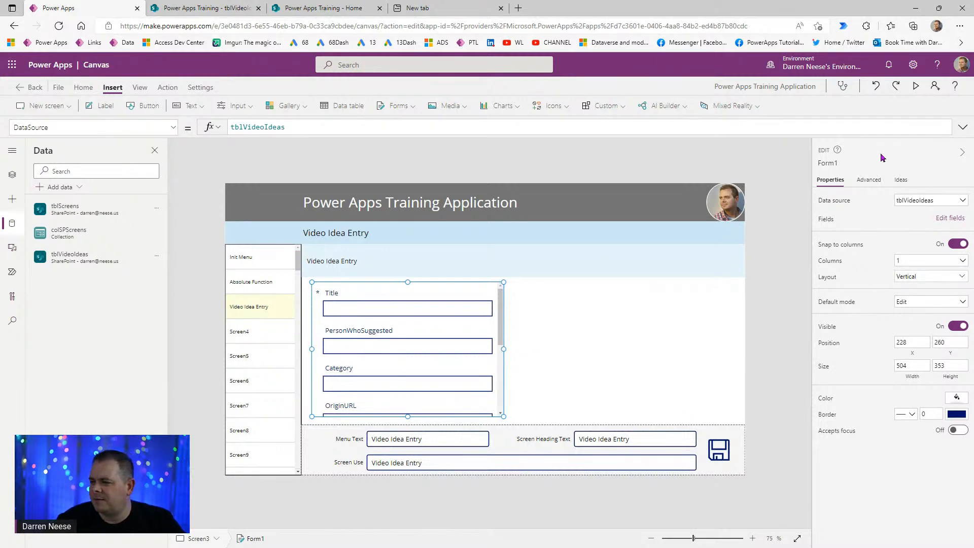
pyautogui.click(916, 90)
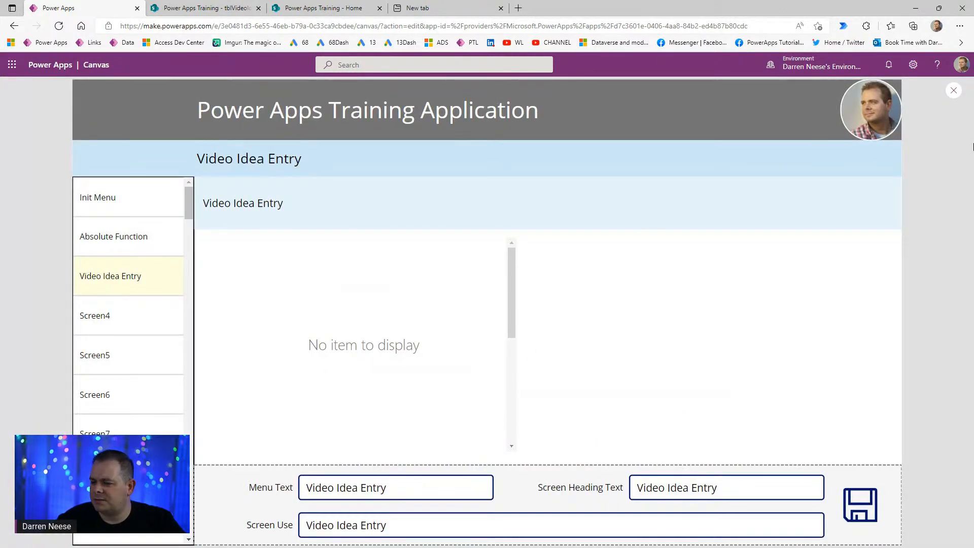
pyautogui.click(953, 91)
pyautogui.click(502, 355)
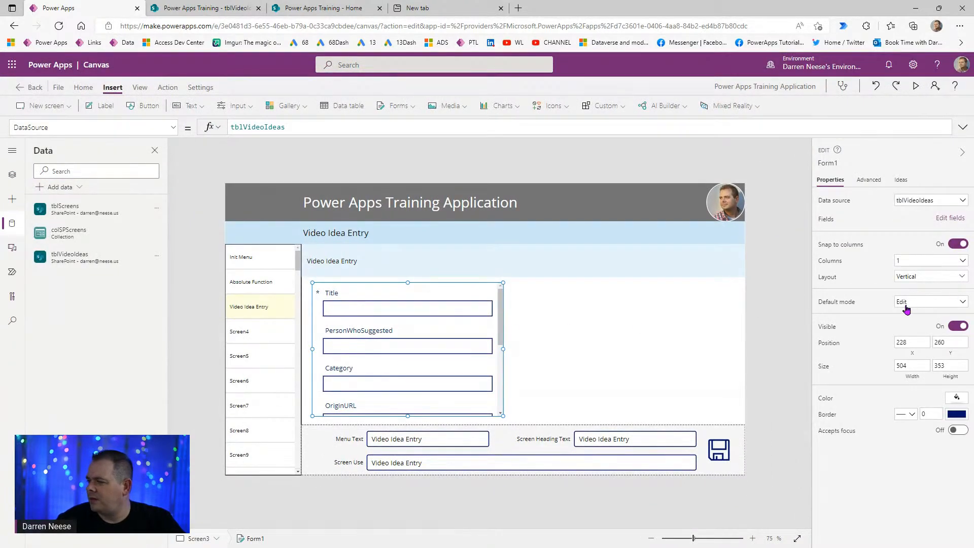
# - Set Form1's Default mode to New and widen it to 1120
pyautogui.click(925, 303)
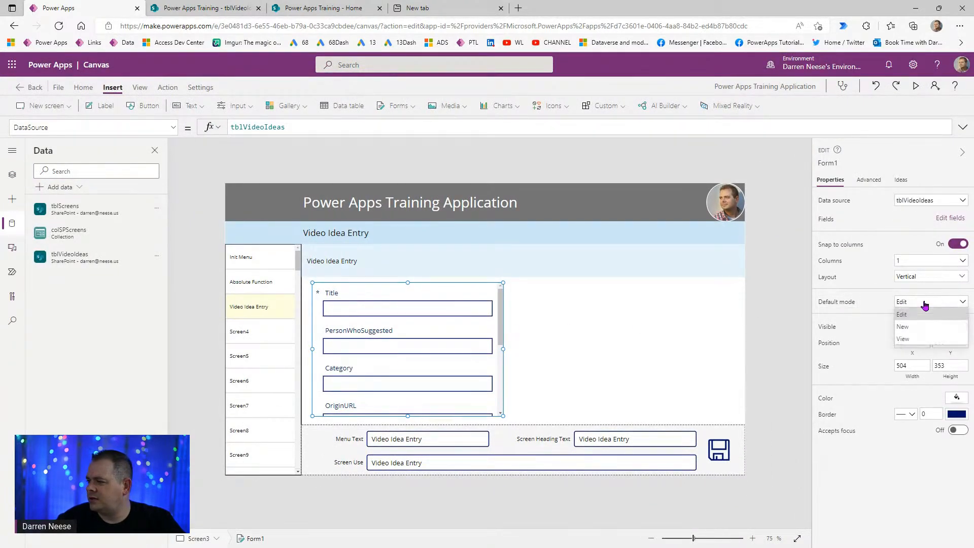
pyautogui.click(914, 328)
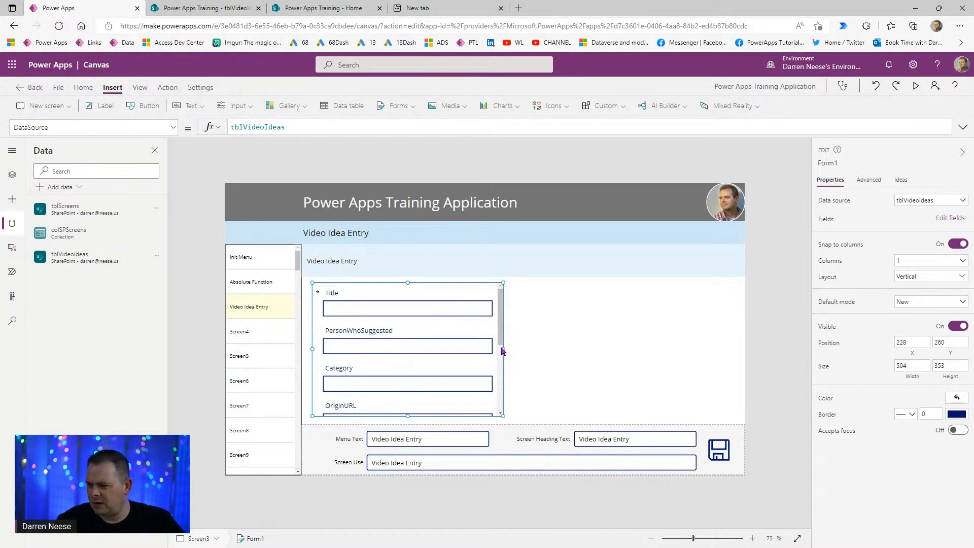
pyautogui.moveTo(503, 349); pyautogui.dragTo(737, 348)
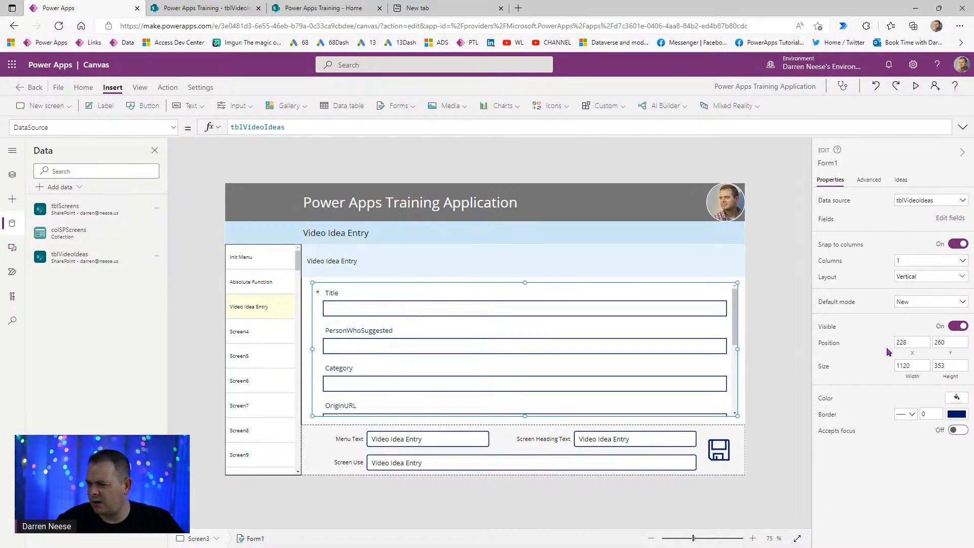
# - Arrange Form1's fields in two columns
pyautogui.click(942, 262)
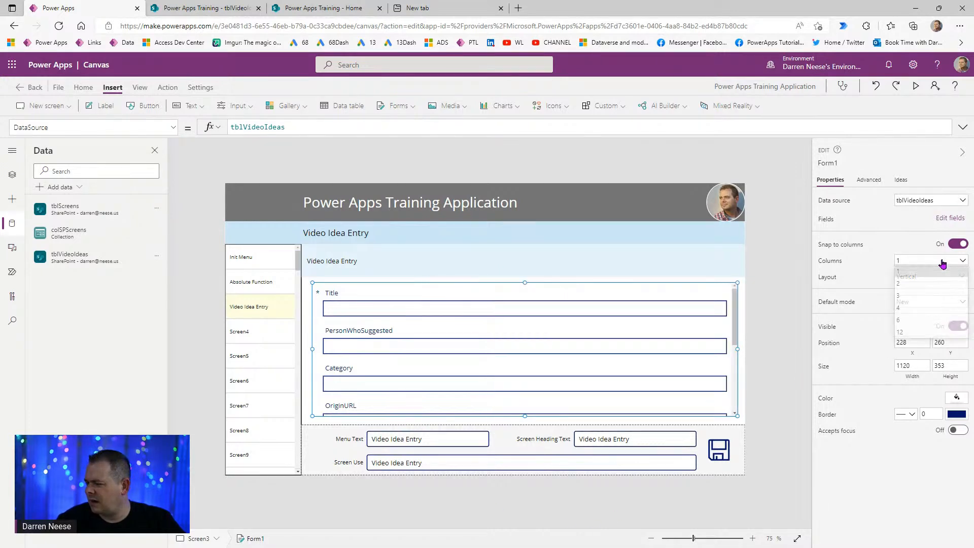
pyautogui.click(913, 295)
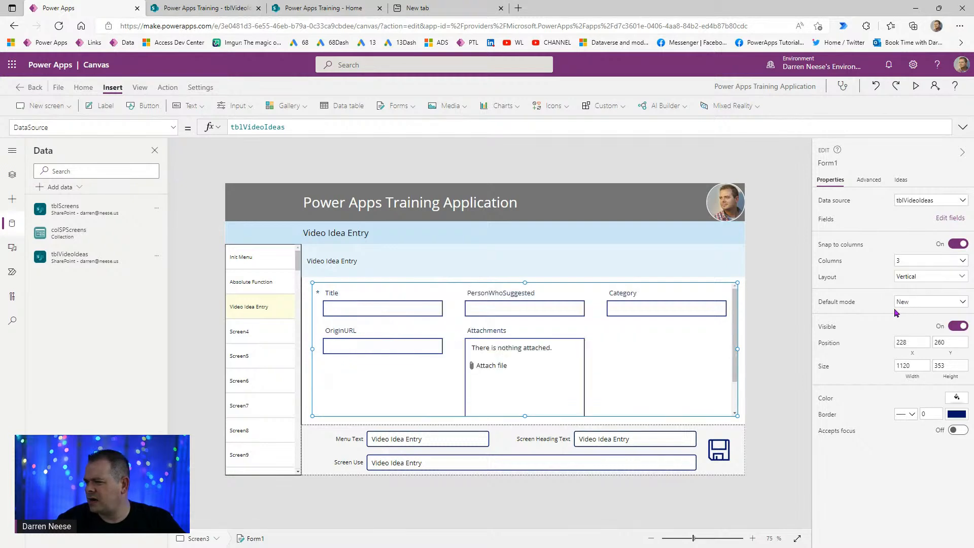
pyautogui.click(928, 261)
pyautogui.click(910, 284)
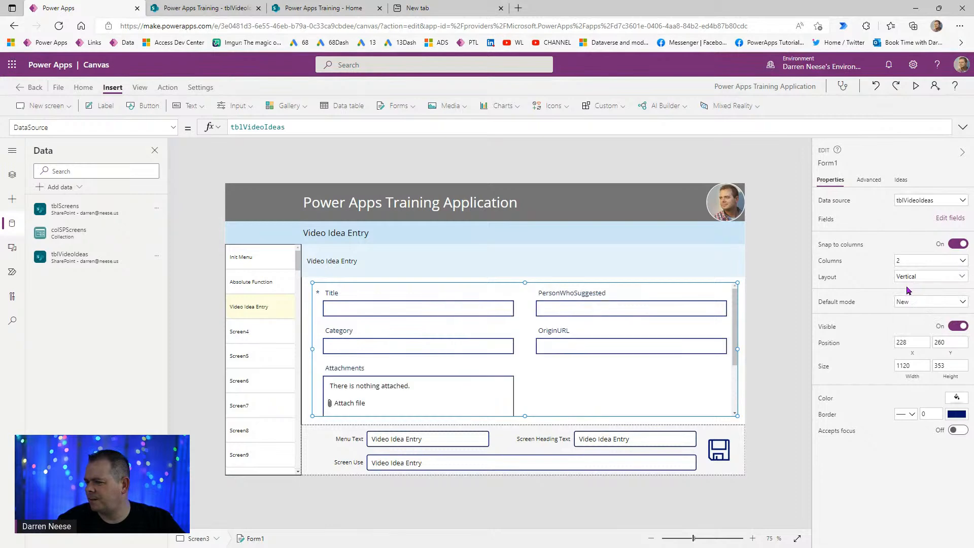
pyautogui.click(491, 373)
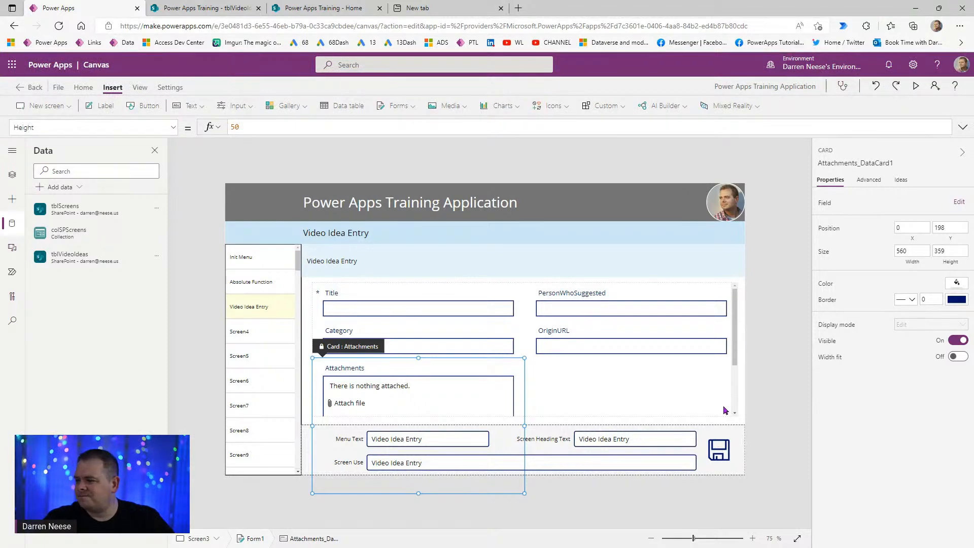
# - Shrink the Attachments box to about 89 high
pyautogui.click(735, 357)
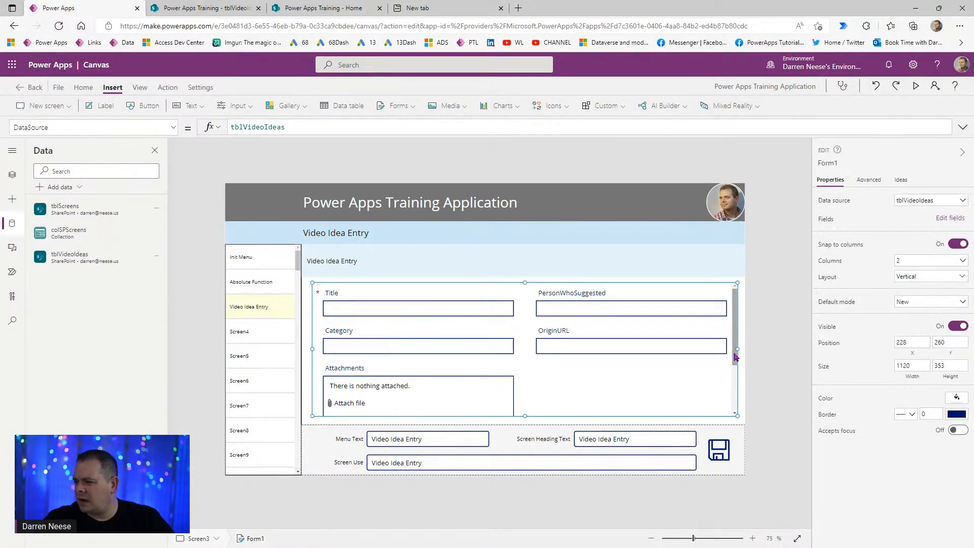
pyautogui.click(521, 380)
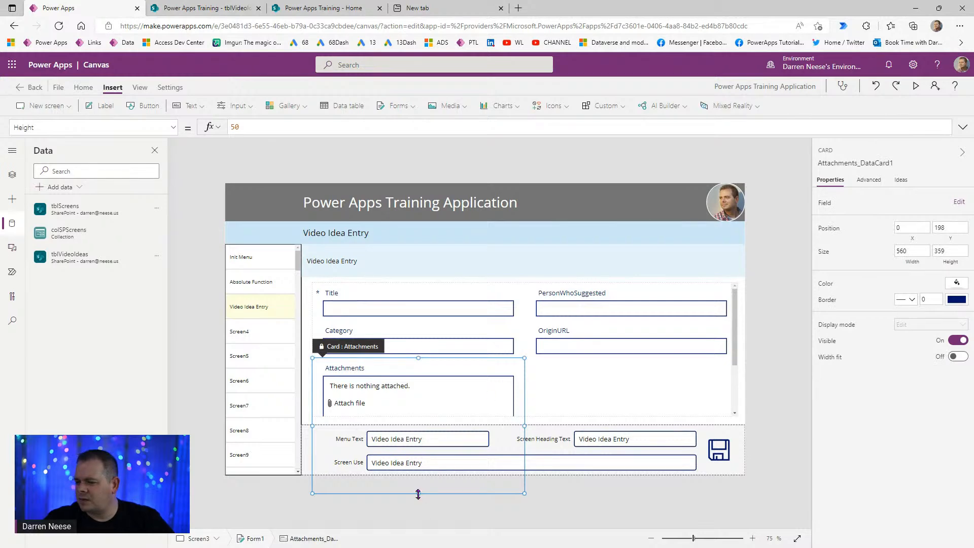
pyautogui.click(425, 402)
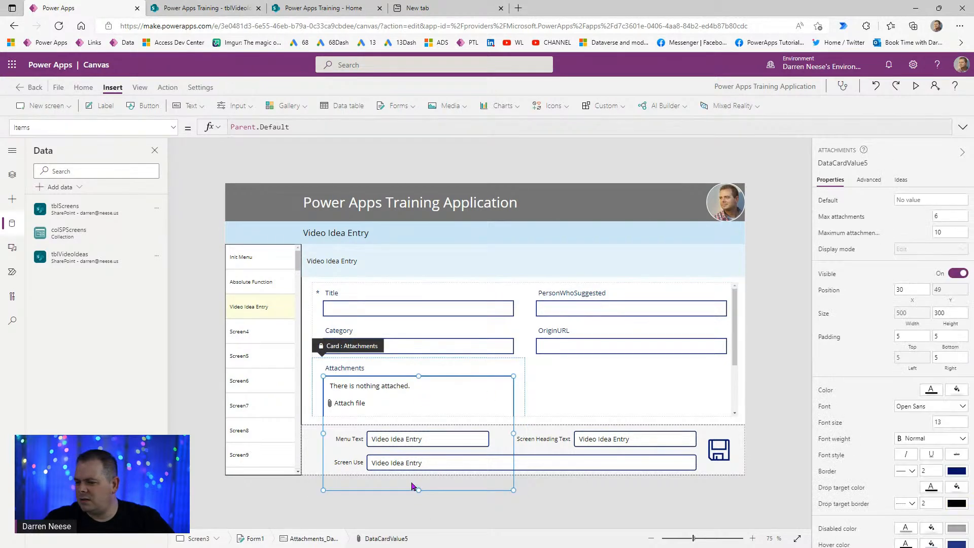
pyautogui.moveTo(419, 477); pyautogui.dragTo(418, 411)
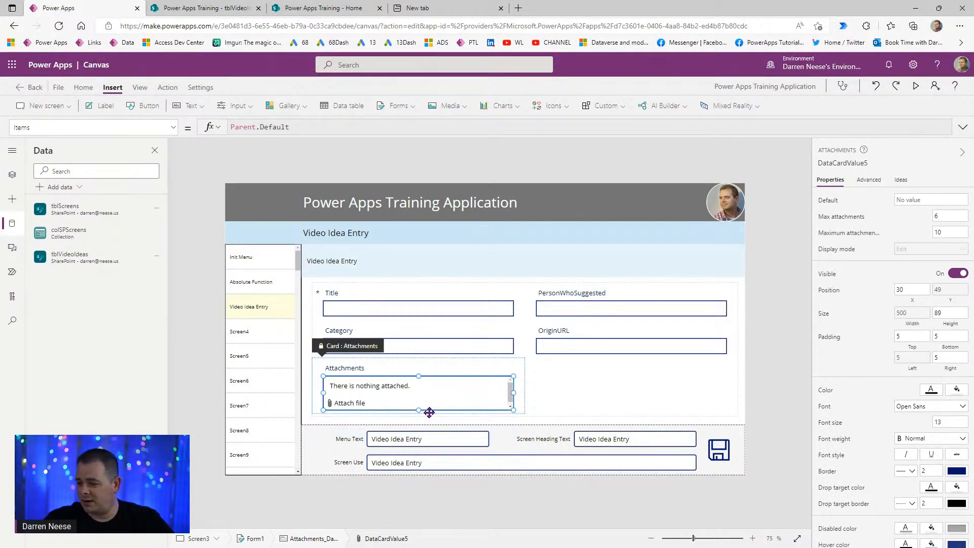
# - Stretch Form1's edges out to the menu, screen edge, heading and footer
pyautogui.click(611, 384)
pyautogui.click(759, 394)
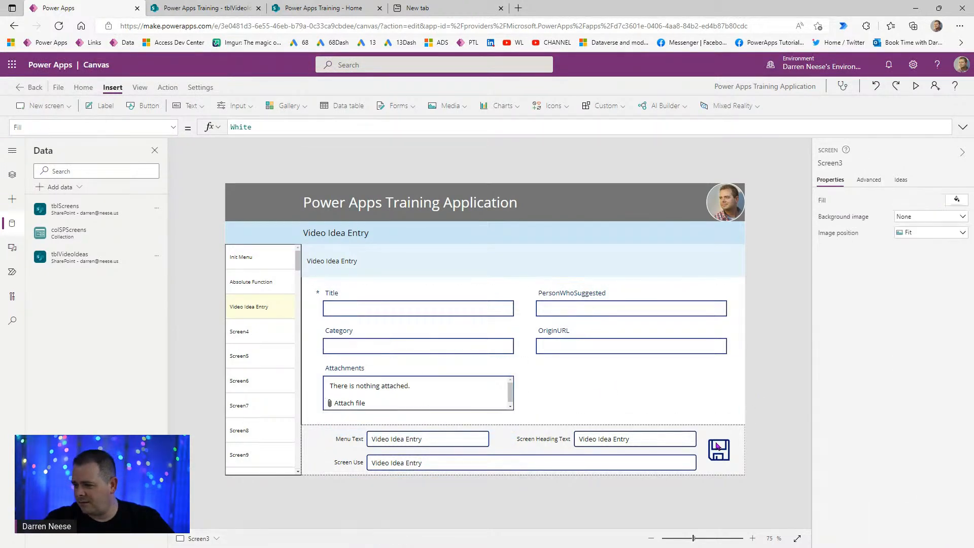
pyautogui.click(681, 403)
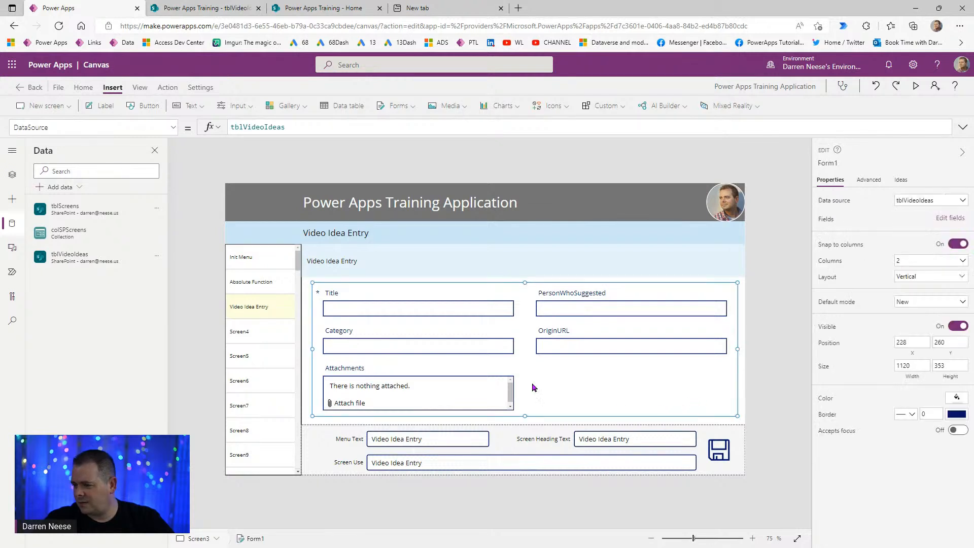
pyautogui.moveTo(313, 349); pyautogui.dragTo(300, 350)
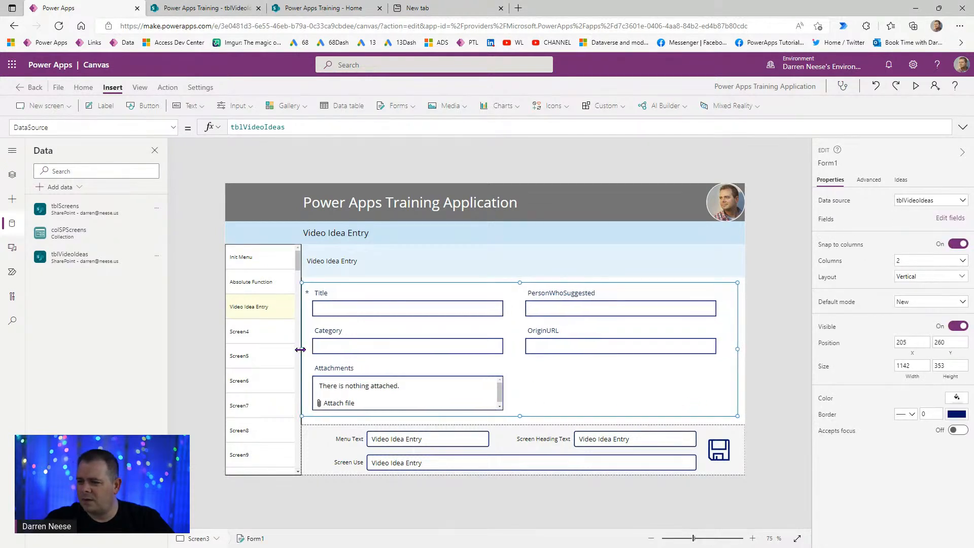
pyautogui.moveTo(738, 349); pyautogui.dragTo(752, 357)
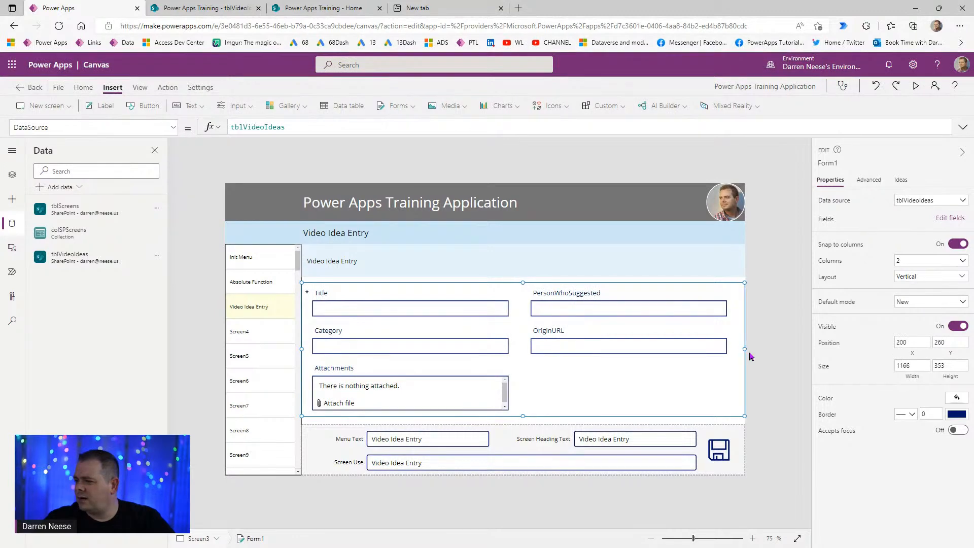
pyautogui.moveTo(523, 280); pyautogui.dragTo(523, 276)
pyautogui.moveTo(521, 415); pyautogui.dragTo(522, 424)
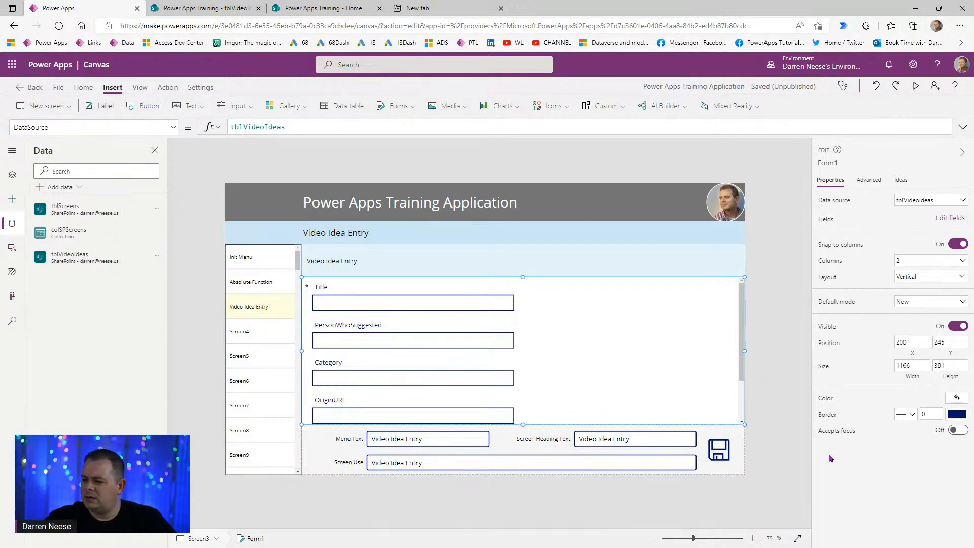
# - Keep Form1 at two columns after trying a three-column layout
pyautogui.click(928, 261)
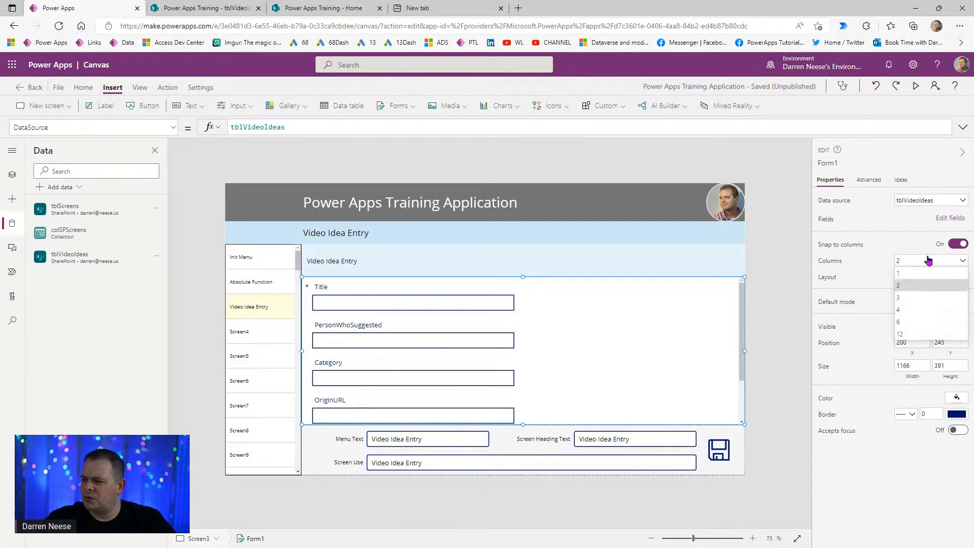
pyautogui.click(922, 297)
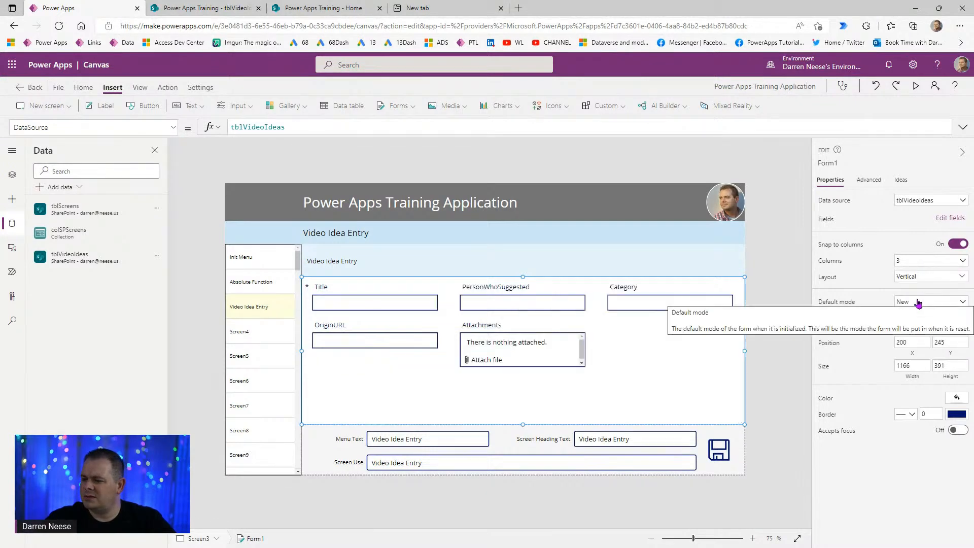
pyautogui.click(925, 262)
pyautogui.click(909, 287)
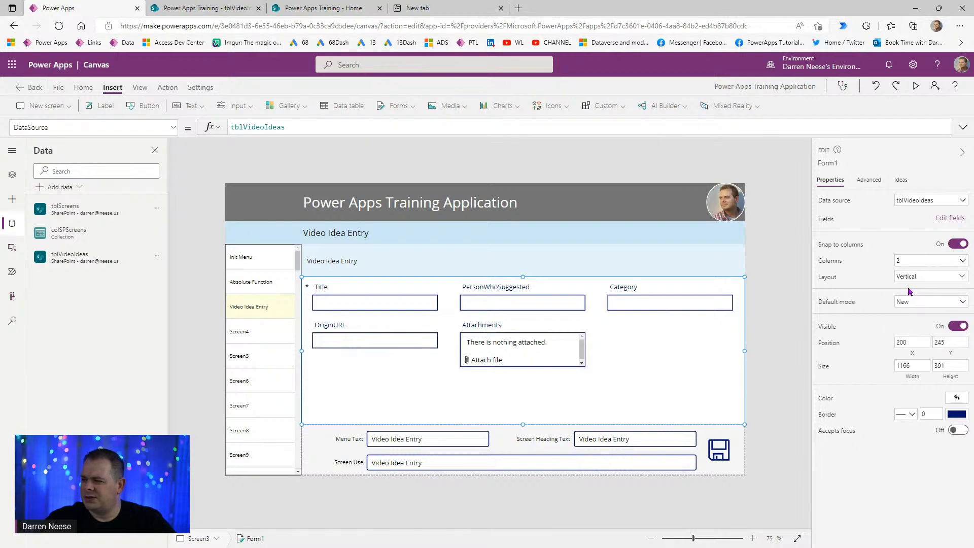
pyautogui.click(776, 398)
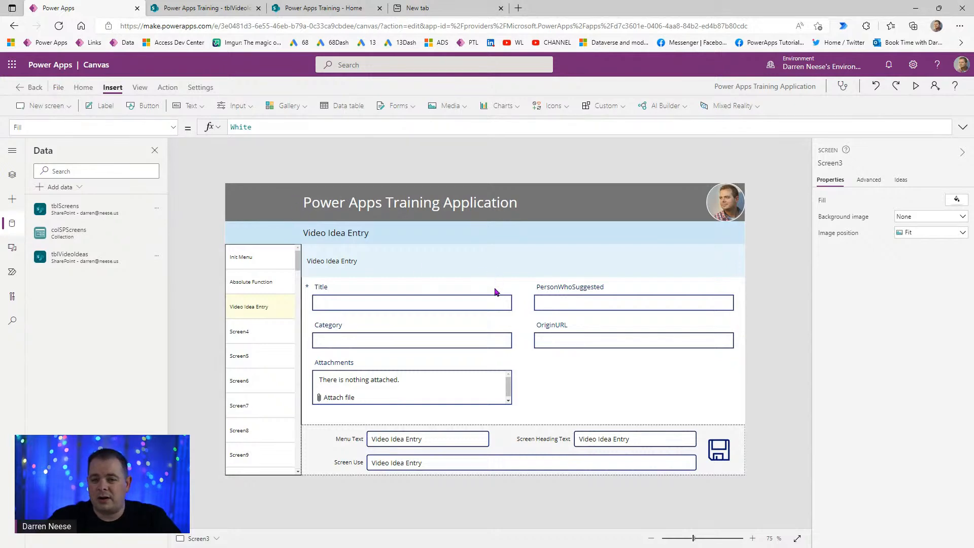
# - Save the app with Ctrl+S, keeping the reworked Video Idea Entry form
pyautogui.hotkey('ctrl', 's')
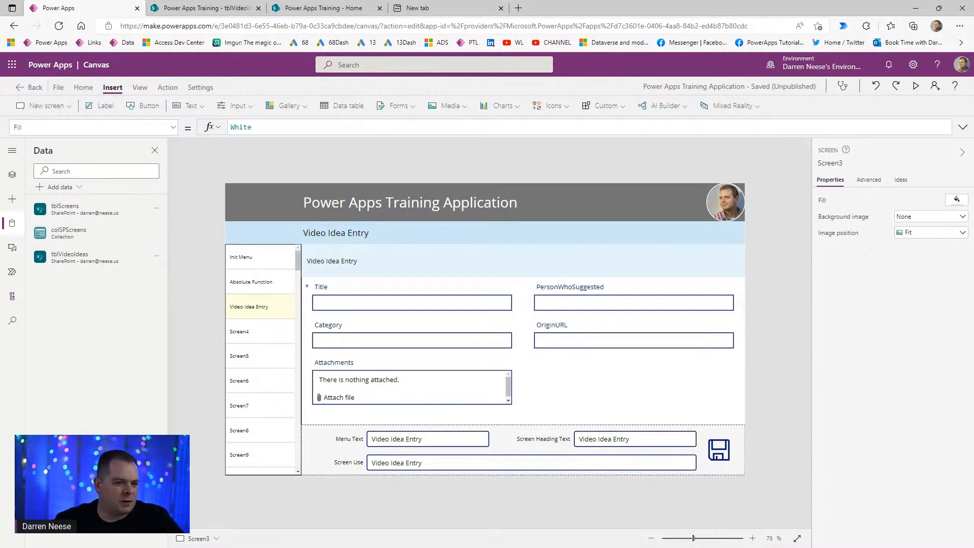
# - Add a button labelled Save at the entry form's lower right
pyautogui.click(143, 113)
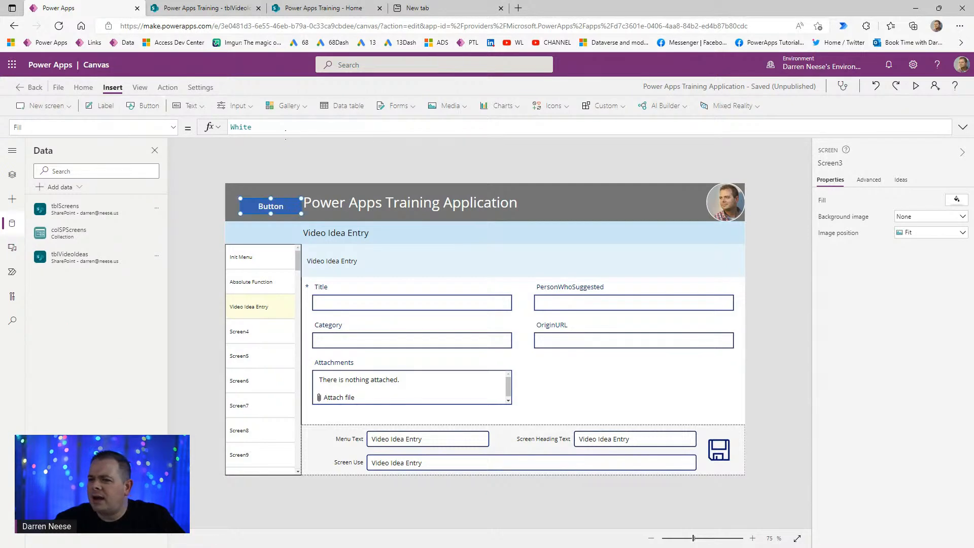
pyautogui.moveTo(284, 205); pyautogui.dragTo(716, 407)
pyautogui.moveTo(929, 199); pyautogui.dragTo(864, 207)
pyautogui.write('Save')
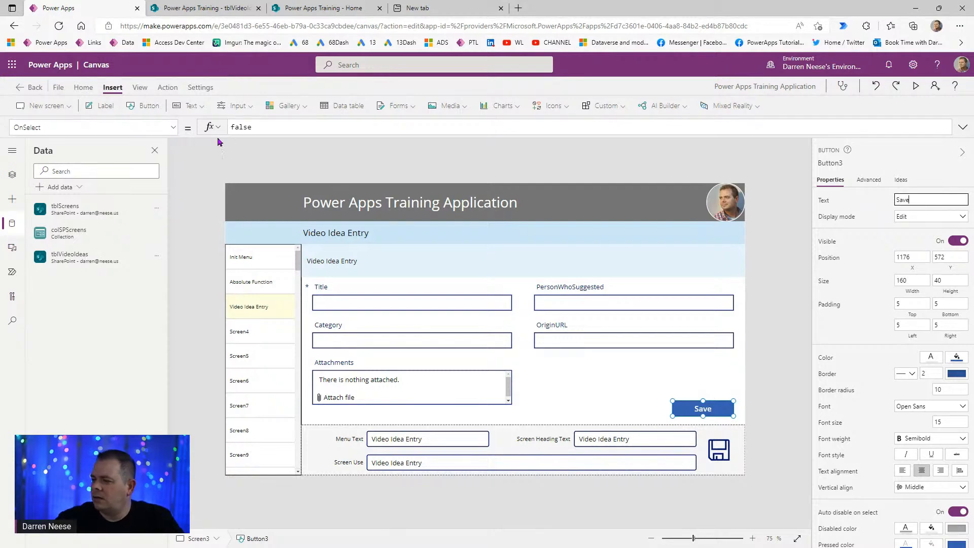
# - Add a second button labelled New just left of Save
pyautogui.click(146, 106)
pyautogui.moveTo(284, 205); pyautogui.dragTo(648, 411)
pyautogui.moveTo(919, 201); pyautogui.dragTo(825, 201)
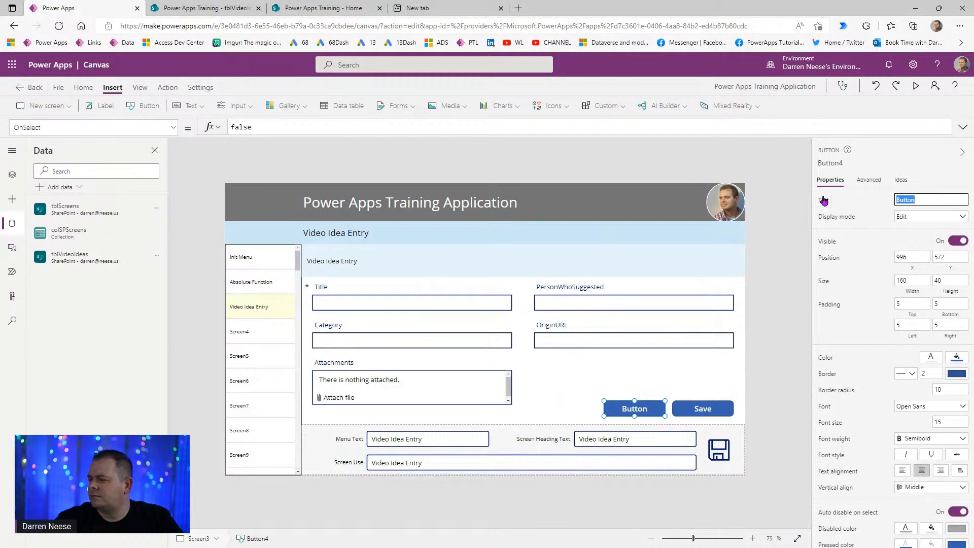
pyautogui.write('New')
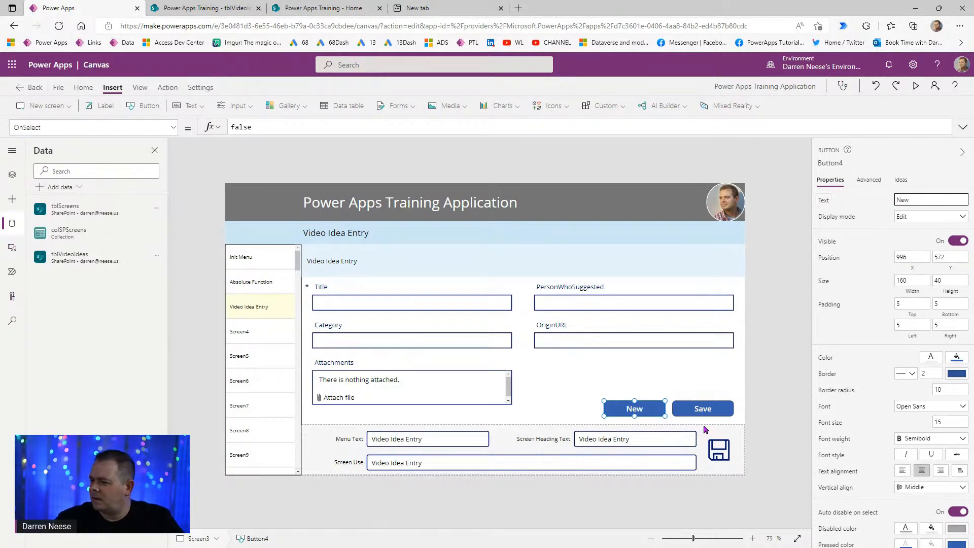
pyautogui.click(788, 372)
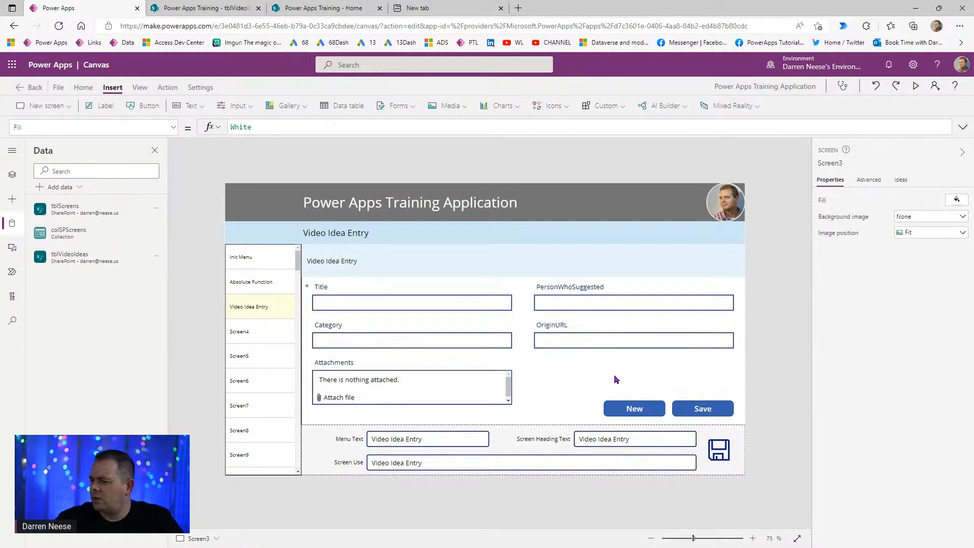
pyautogui.click(615, 379)
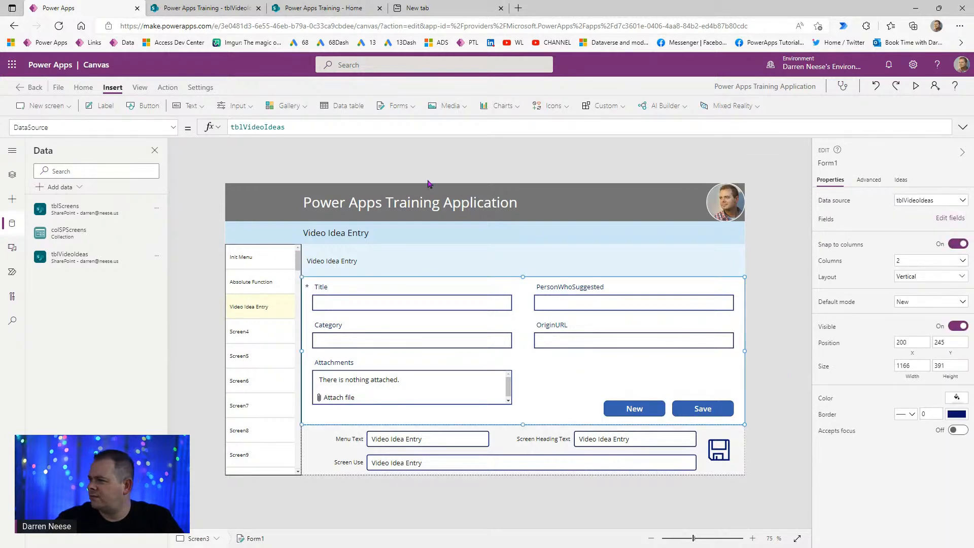
# - Save the app with Ctrl+S and type frmVideoIdea into Form1's name box
pyautogui.click(834, 165)
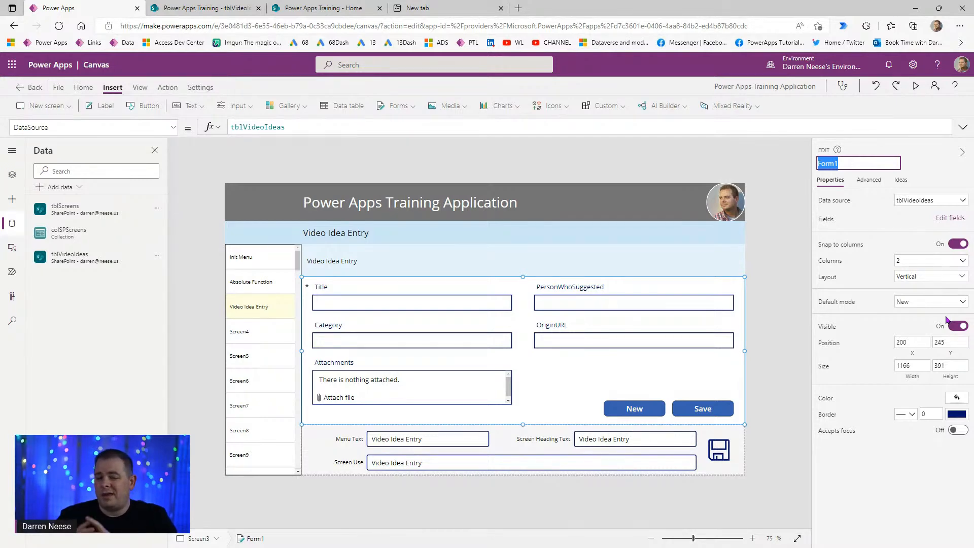
pyautogui.hotkey('ctrl', 's')
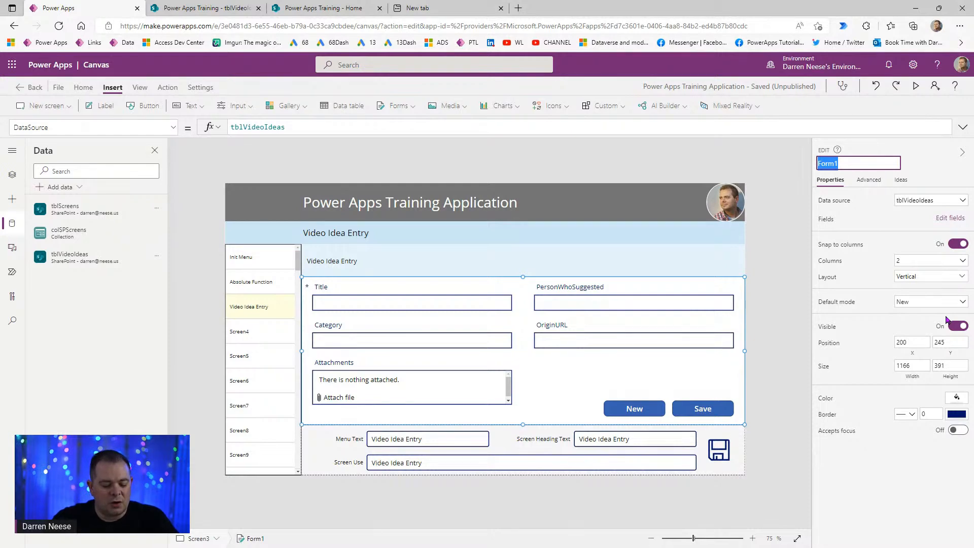
pyautogui.write('frm')
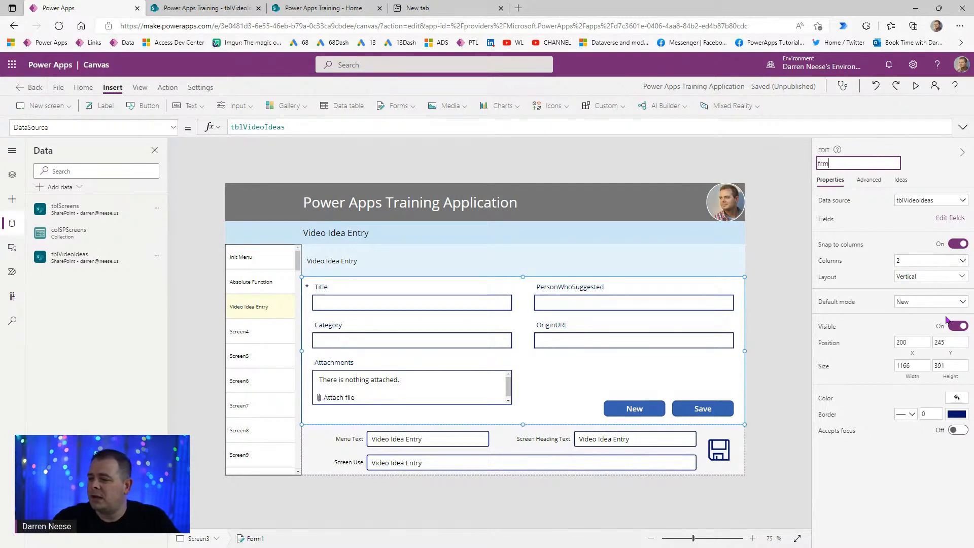
pyautogui.write('VideoIdea')
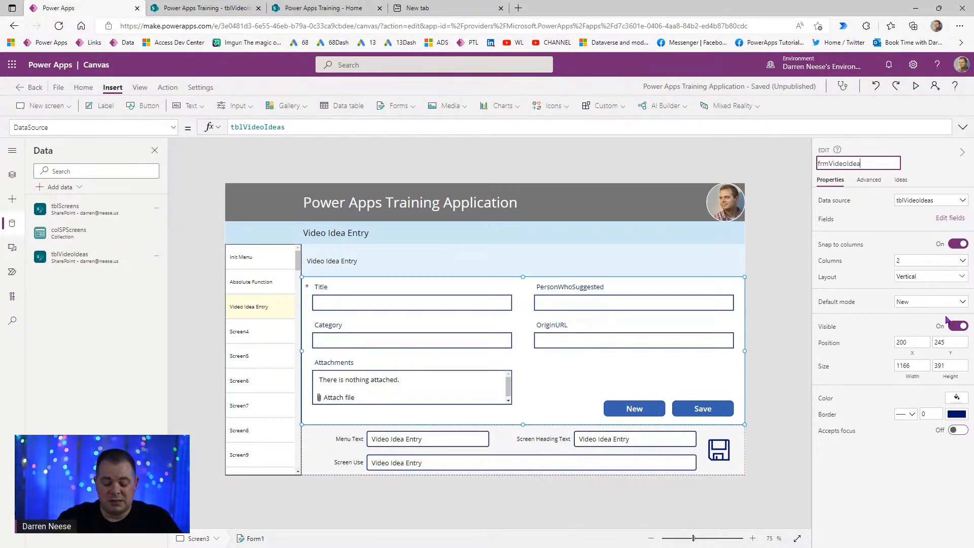
pyautogui.hotkey('shift', 'Left')
pyautogui.hotkey('shift', 'Left')
pyautogui.hotkey('shift', 'Left')
pyautogui.hotkey('shift', 'Left')
pyautogui.hotkey('shift', 'Left')
pyautogui.hotkey('shift', 'Left')
pyautogui.hotkey('shift', 'Left')
pyautogui.hotkey('shift', 'Left')
pyautogui.hotkey('shift', 'Left')
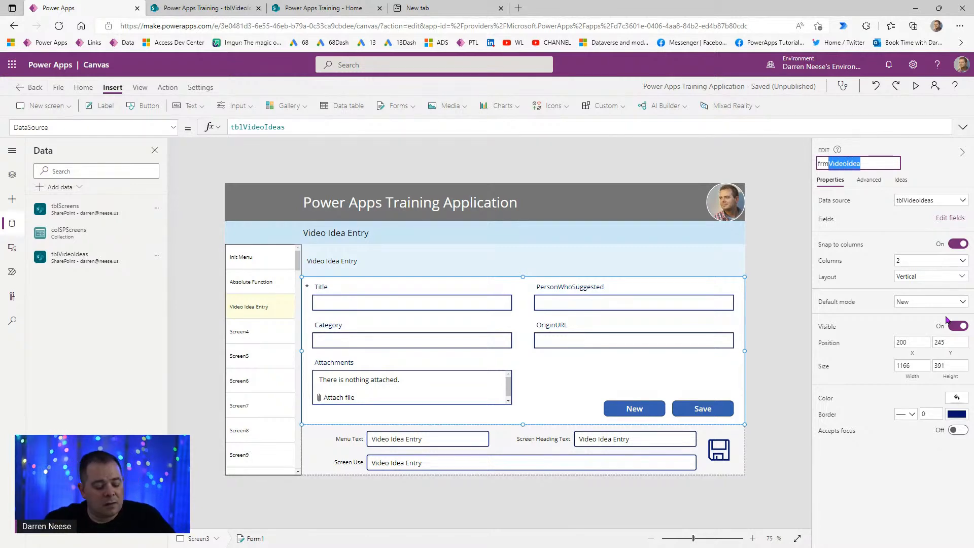
pyautogui.press('Escape')
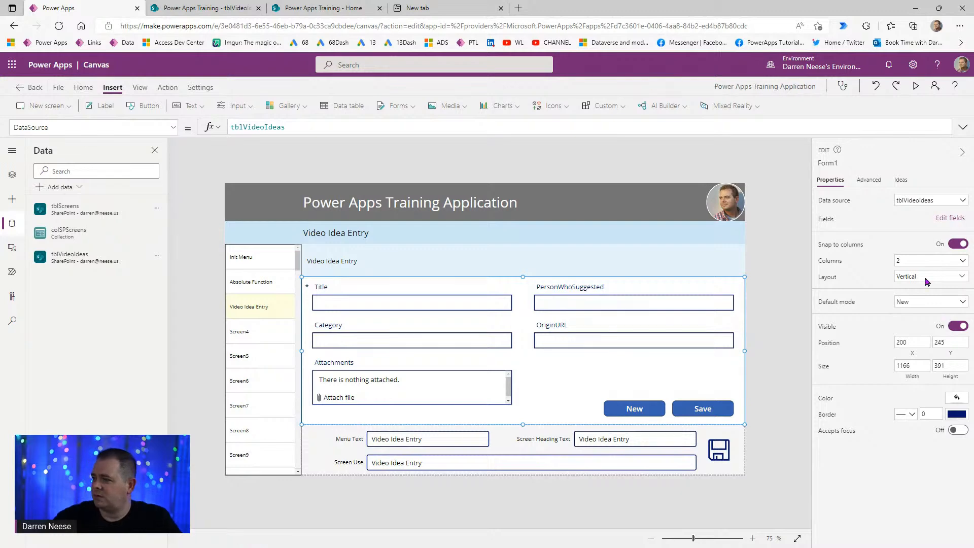
# - Rename the Save button to btnVideoIdeaSave and the New button to btnVideoIdeaNew
pyautogui.click(691, 409)
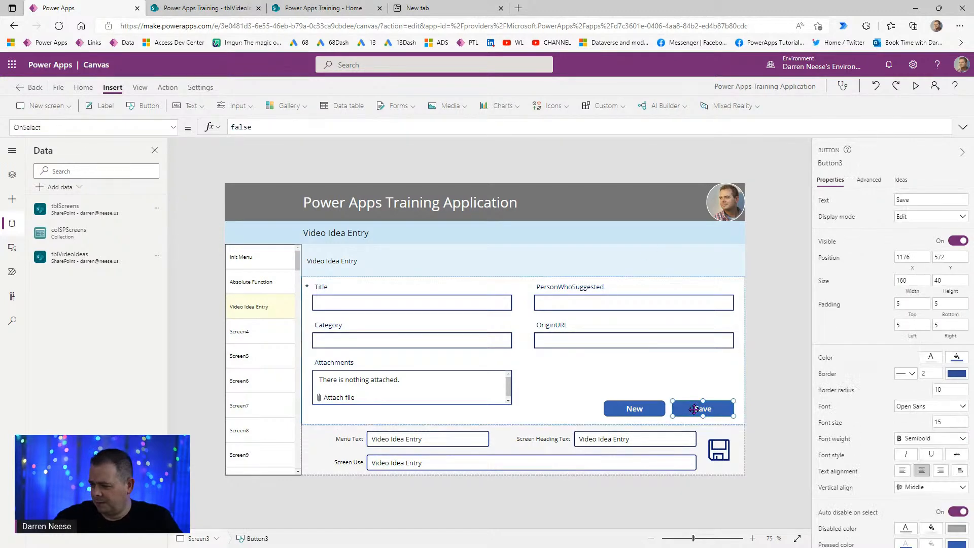
pyautogui.click(827, 163)
pyautogui.write('btnVideoIdea')
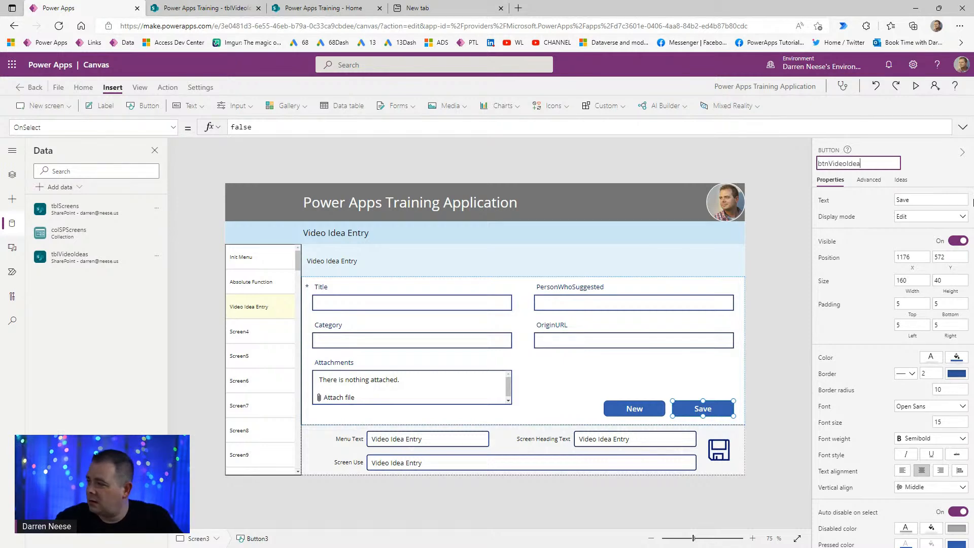
pyautogui.write('Save')
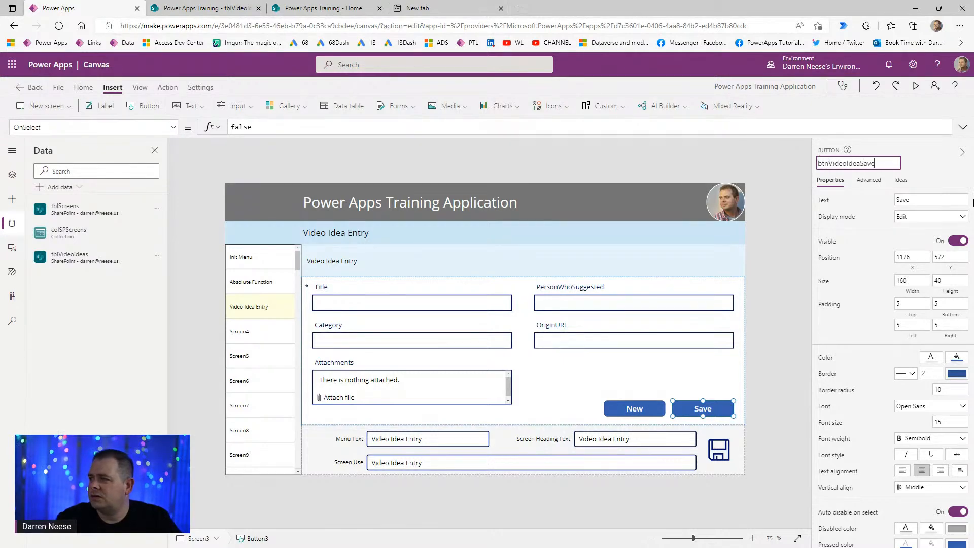
pyautogui.press('Return')
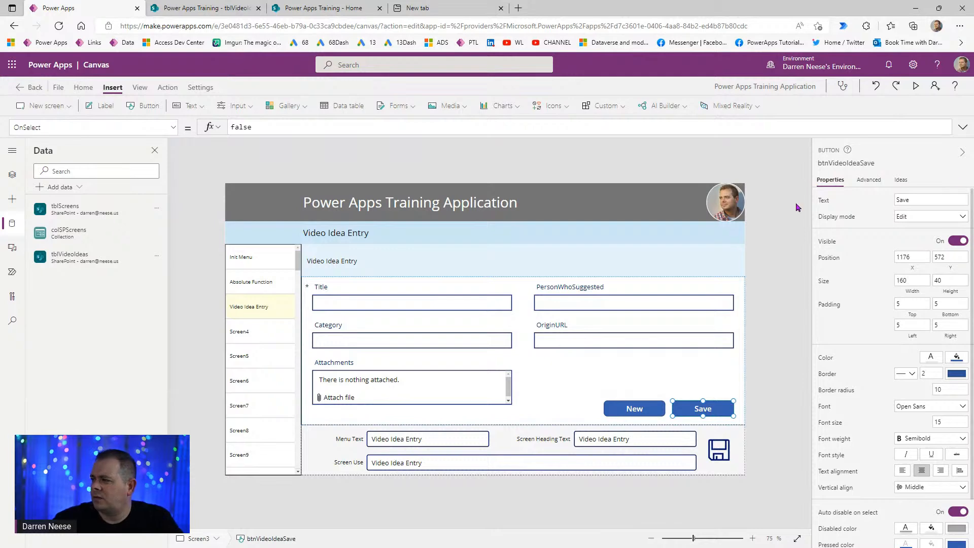
pyautogui.click(638, 409)
pyautogui.click(825, 164)
pyautogui.write('btnVideoIdea')
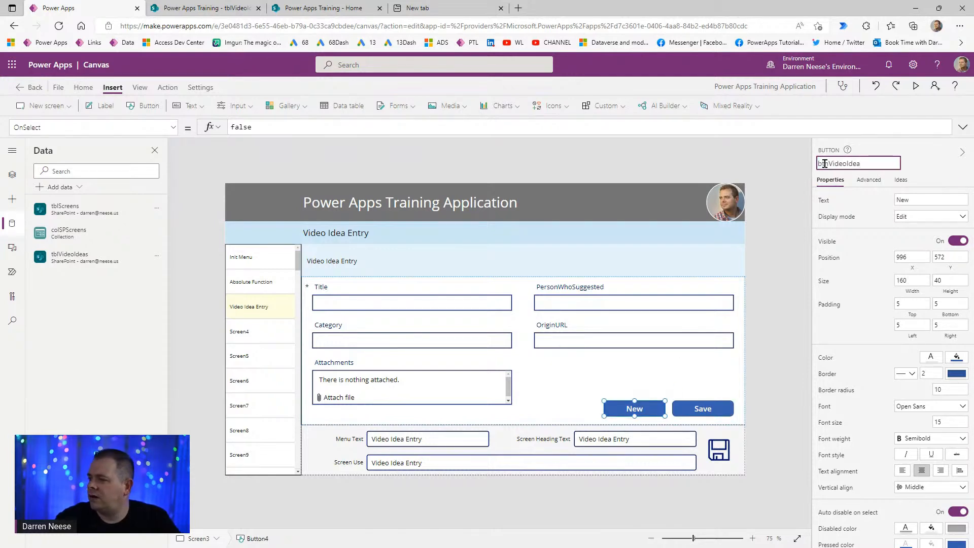
pyautogui.write('New')
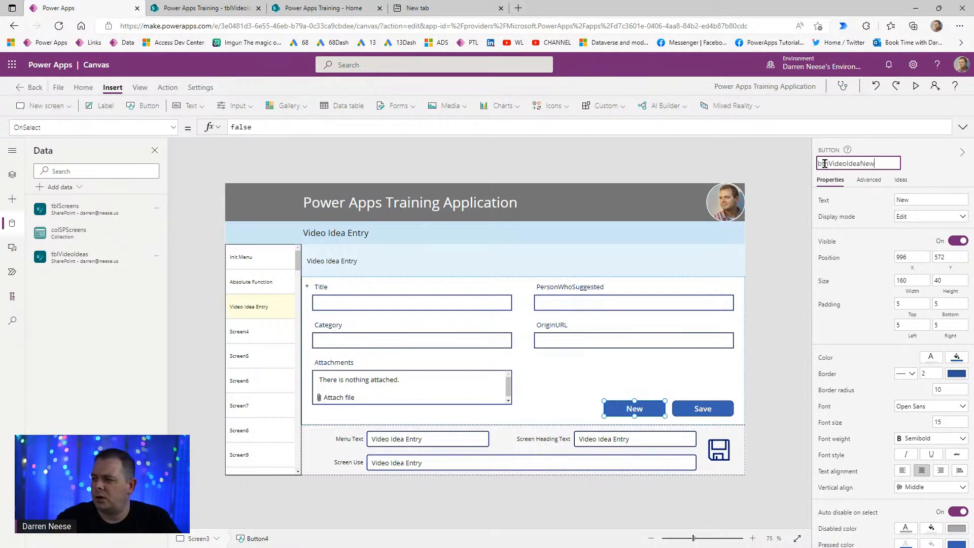
pyautogui.press('Return')
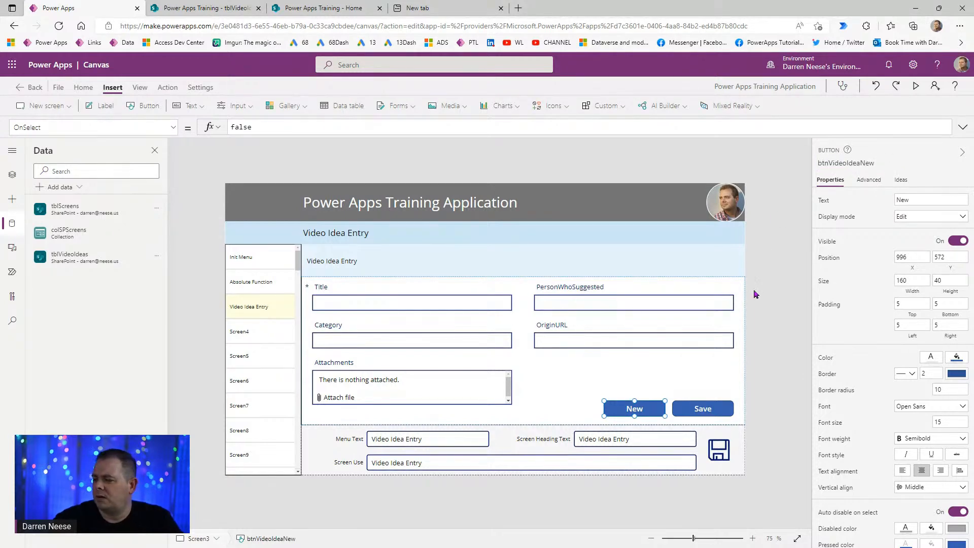
# - Set the Save button's OnSelect formula to SubmitForm(frmVideoIdea);
pyautogui.click(705, 410)
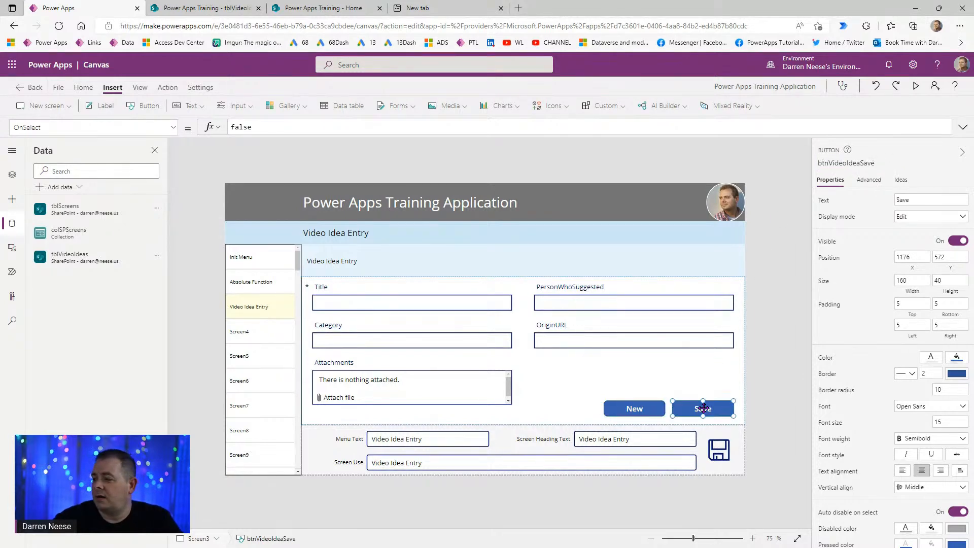
pyautogui.click(167, 87)
pyautogui.click(258, 127)
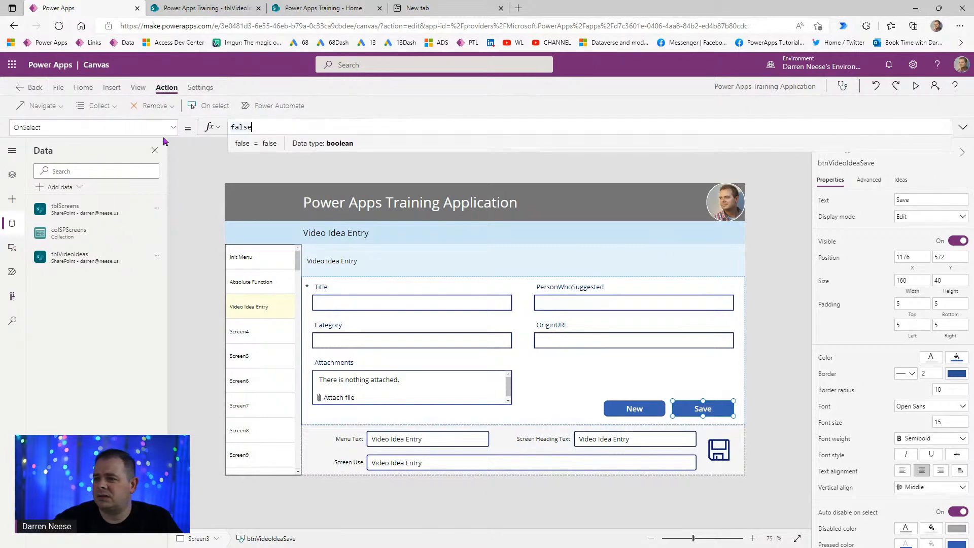
pyautogui.hotkey('ctrl', 'a')
pyautogui.write('SubmitForm(')
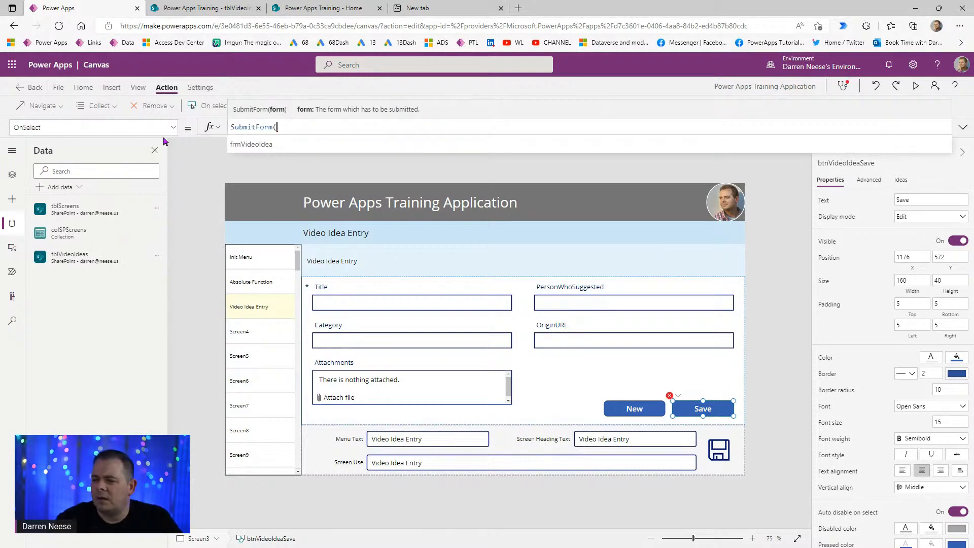
pyautogui.write('btn')
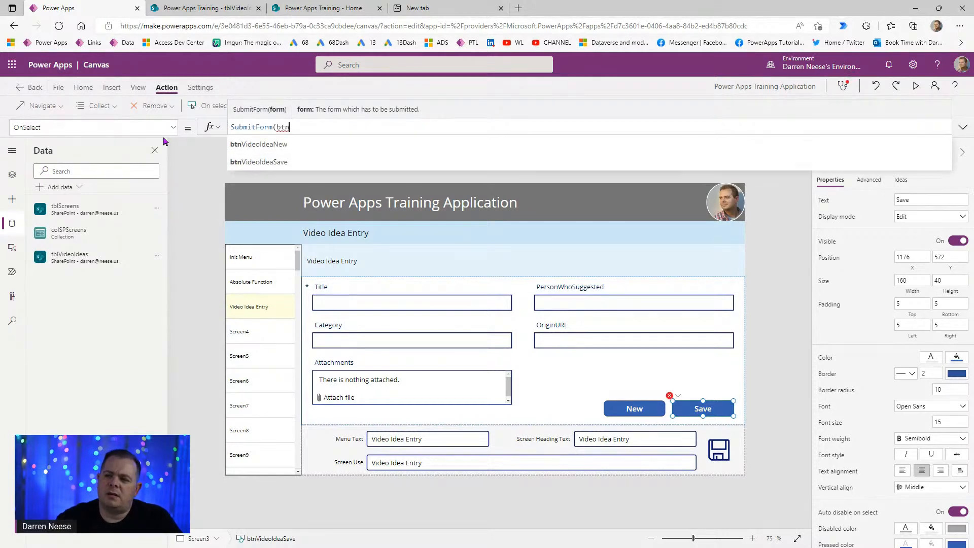
pyautogui.press('Down')
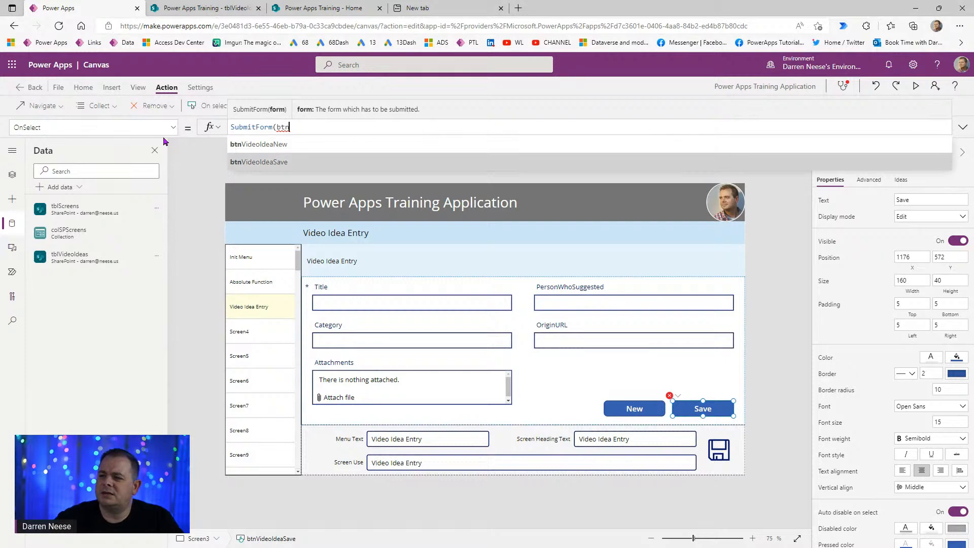
pyautogui.press('Tab')
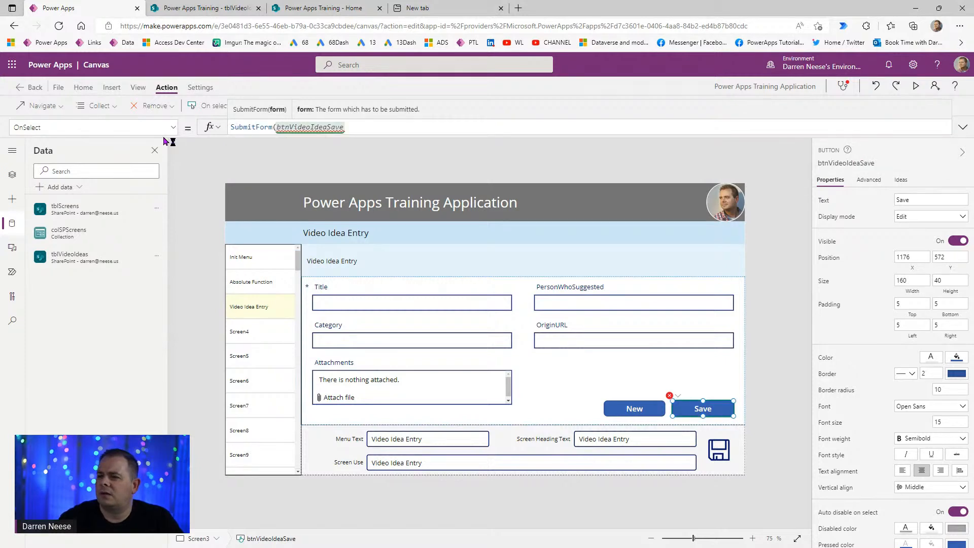
pyautogui.hotkey('ctrl', 'shift', 'Left')
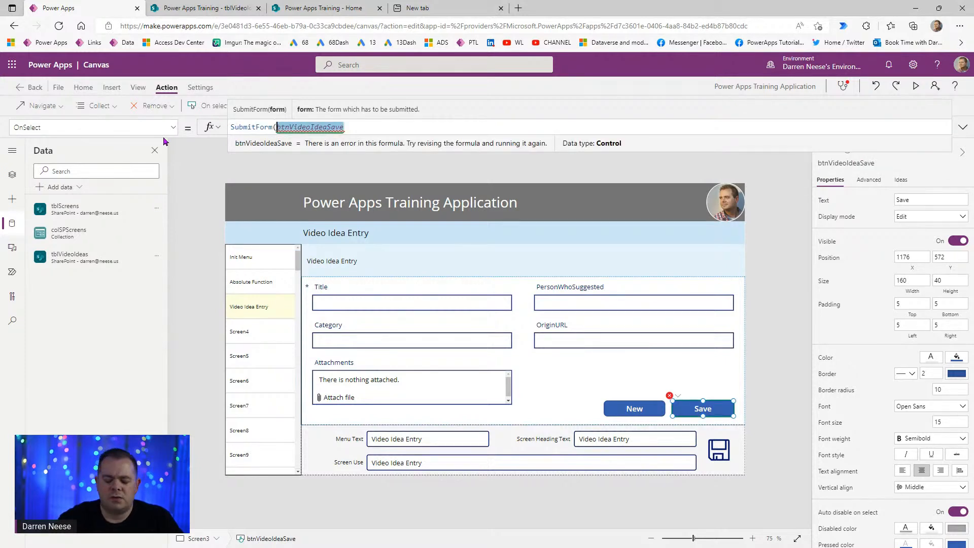
pyautogui.write('frm')
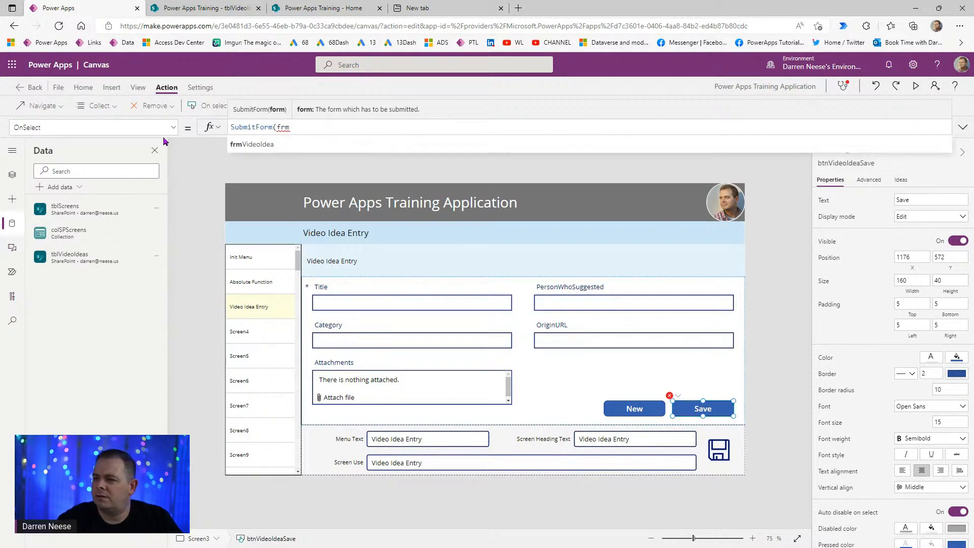
pyautogui.press('Tab')
pyautogui.write(');')
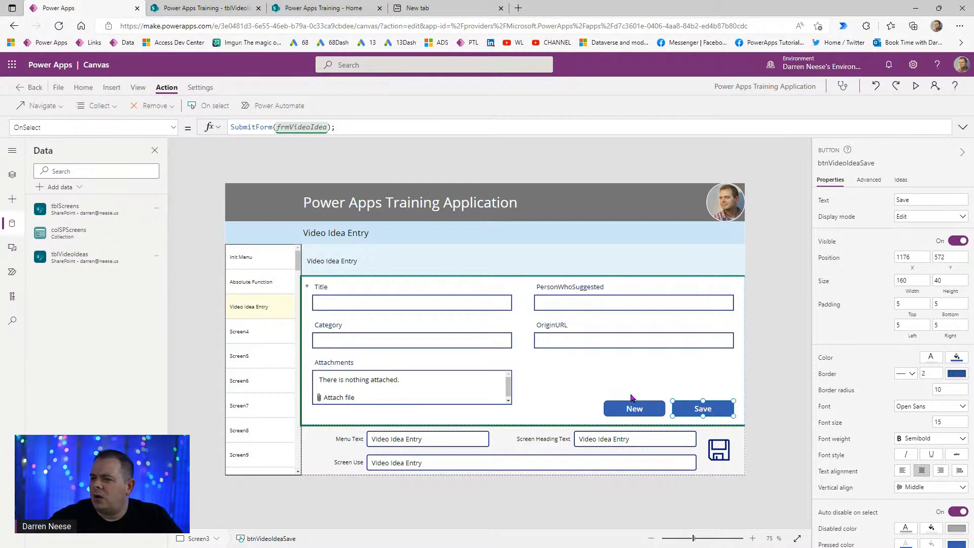
# - Copy that formula into the New button's OnSelect and change SubmitForm to NewForm
pyautogui.moveTo(360, 129); pyautogui.dragTo(202, 131)
pyautogui.hotkey('ctrl', 'c')
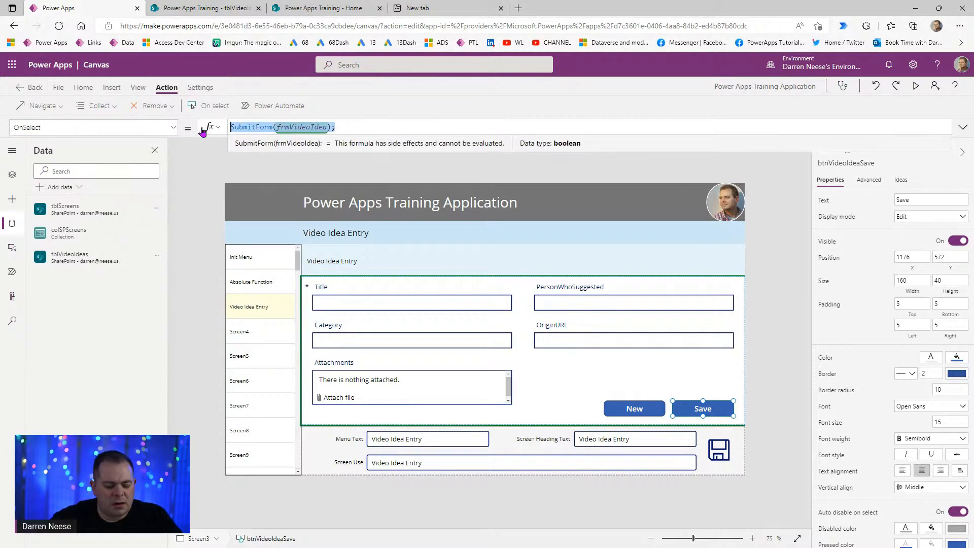
pyautogui.click(624, 410)
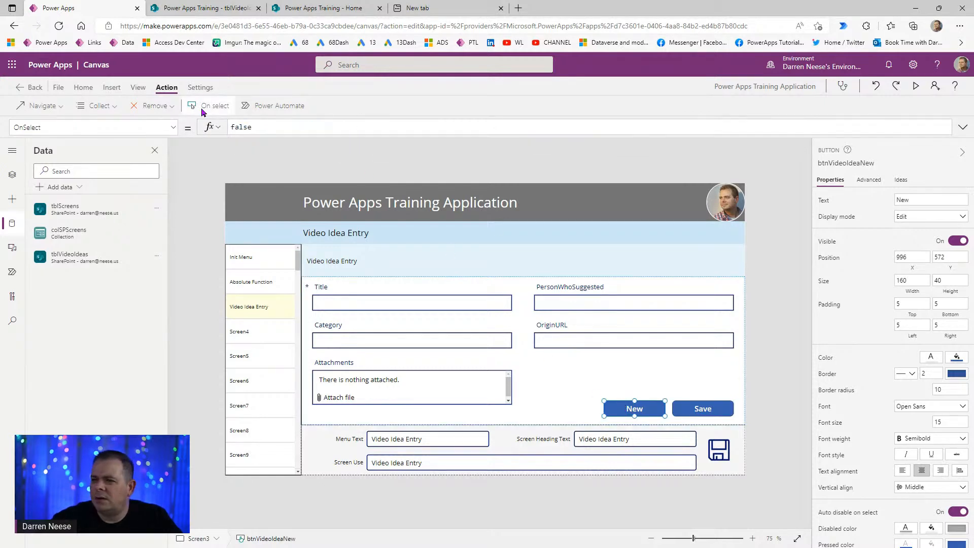
pyautogui.moveTo(253, 128); pyautogui.dragTo(224, 132)
pyautogui.hotkey('ctrl', 'v')
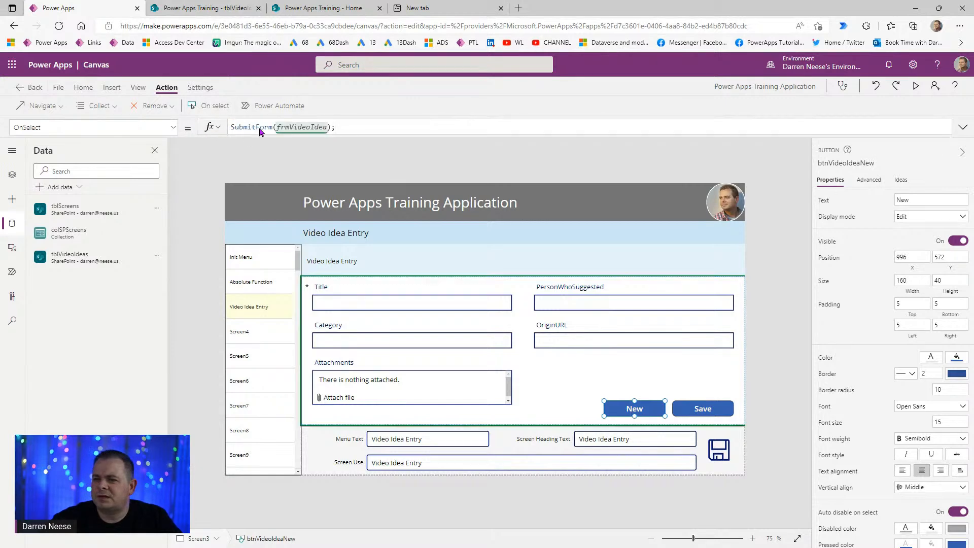
pyautogui.doubleClick(251, 127)
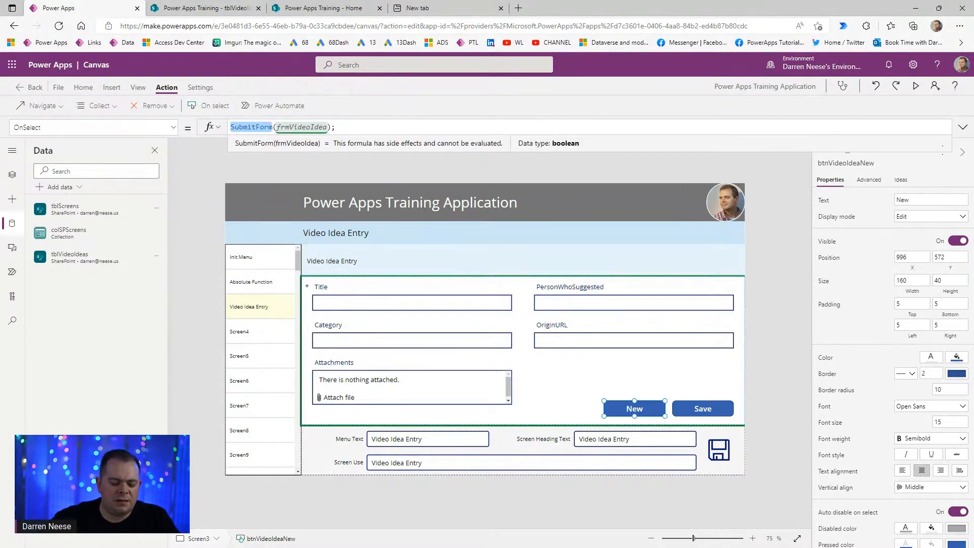
pyautogui.write('NewForm')
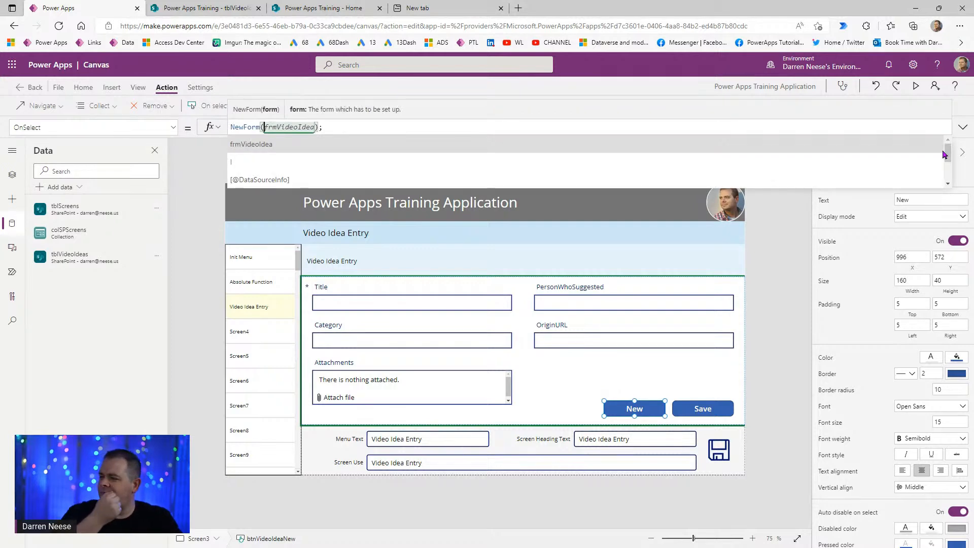
# - Preview the app and enter title 'First Video Idea', the suggester, and category General
pyautogui.click(917, 86)
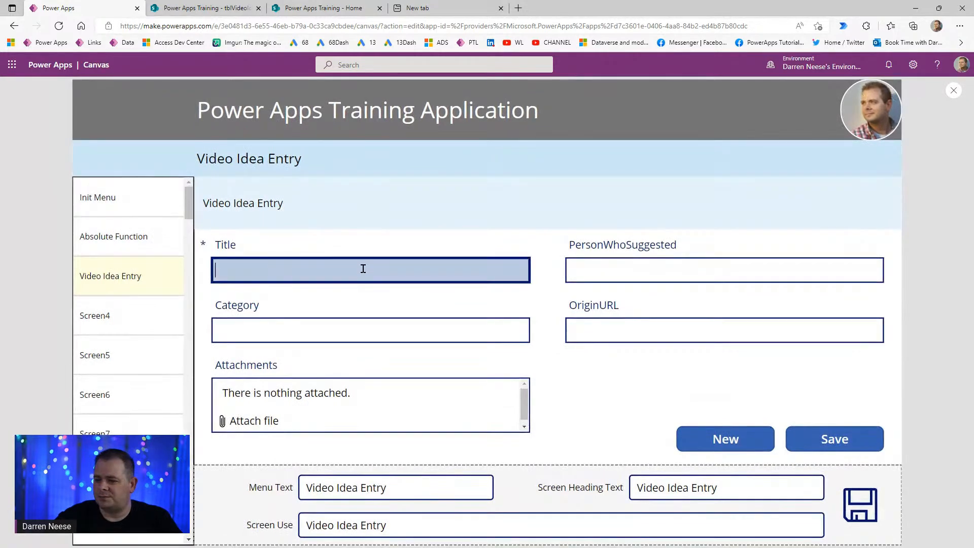
pyautogui.write('First Vi')
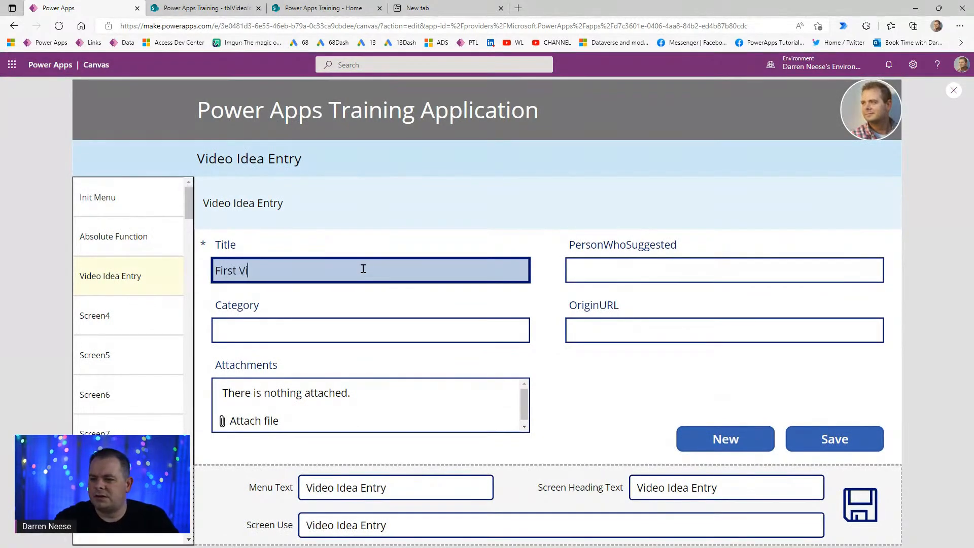
pyautogui.write('deo Idea')
pyautogui.press('Tab')
pyautogui.write('Me ()')
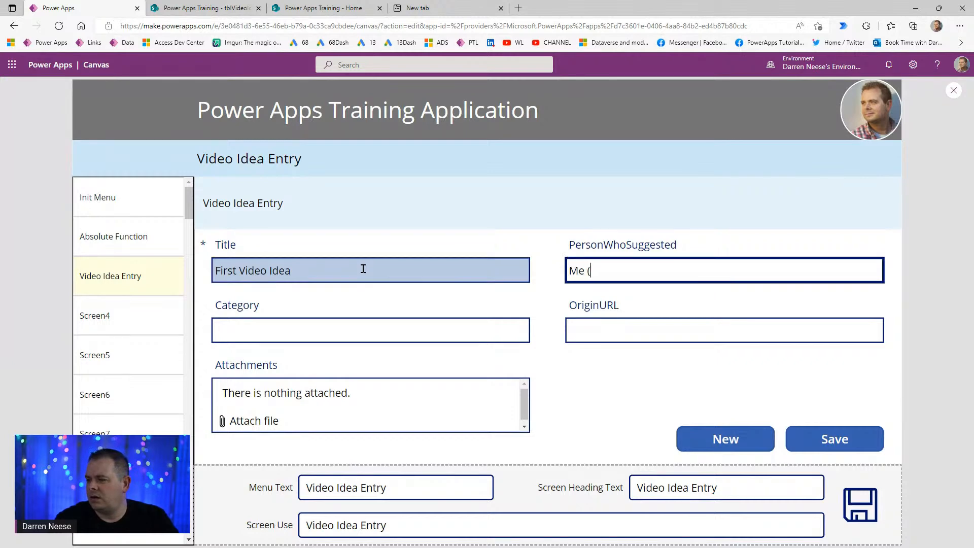
pyautogui.write('Darren')
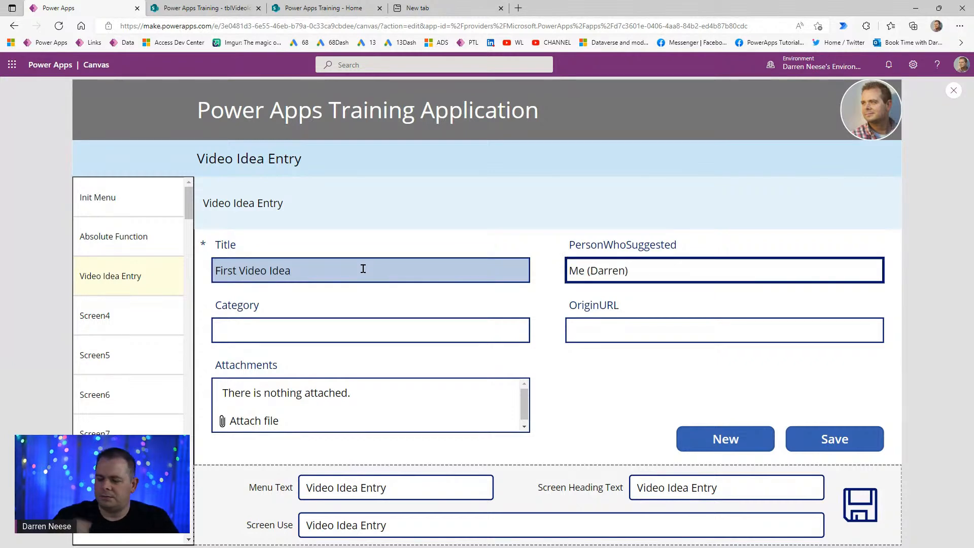
pyautogui.press('Tab')
pyautogui.write('General')
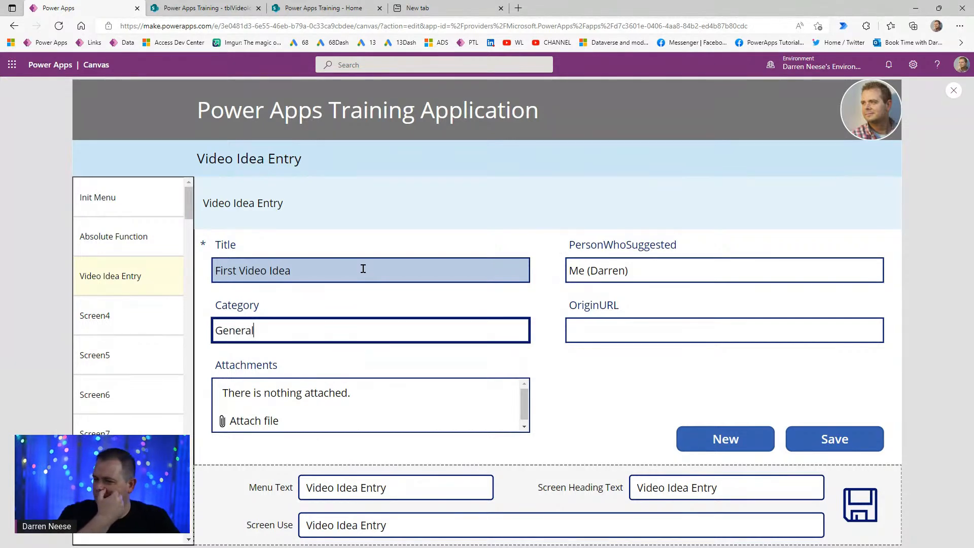
pyautogui.press('Tab')
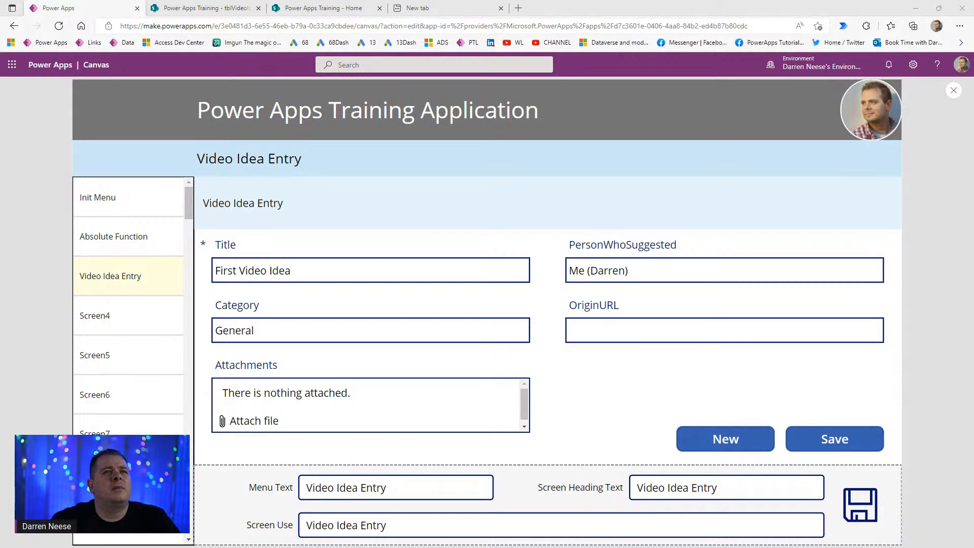
# - Paste the youtu.be link into OriginURL, save the record, and close the preview
pyautogui.click(614, 332)
pyautogui.write('https://youtu.be/g-QF21uH-78')
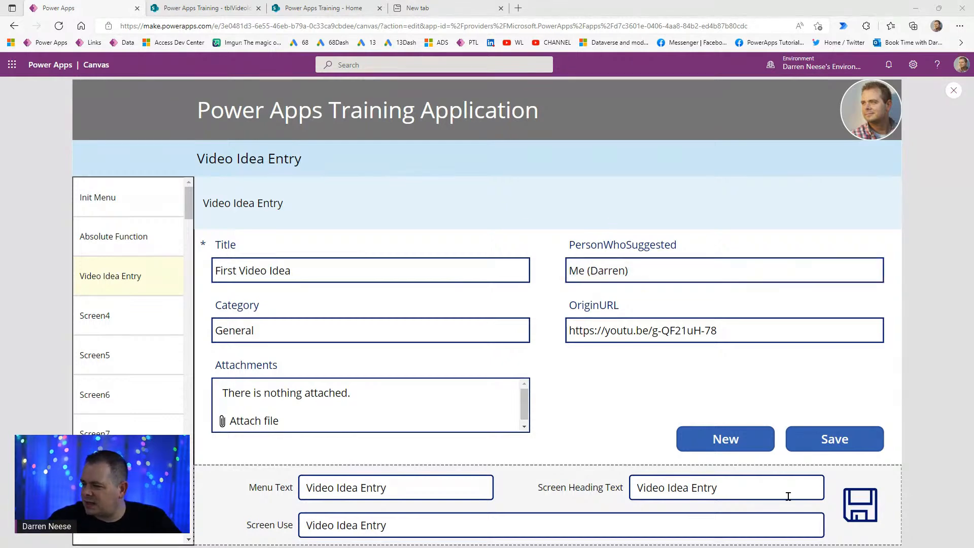
pyautogui.click(845, 445)
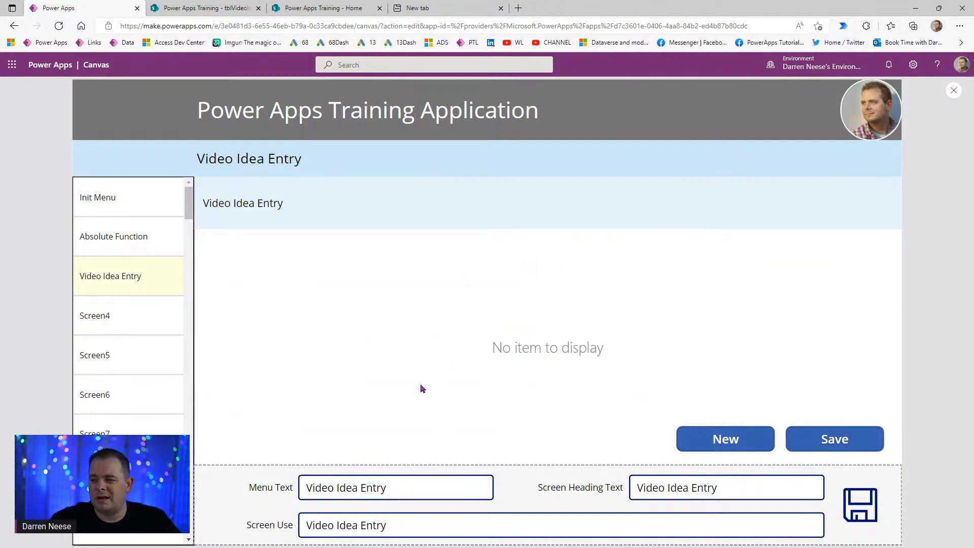
pyautogui.click(954, 90)
# - Append the New button's NewForm(frmVideoIdea); after SubmitForm in the Save button's OnSelect, then preview
pyautogui.click(704, 414)
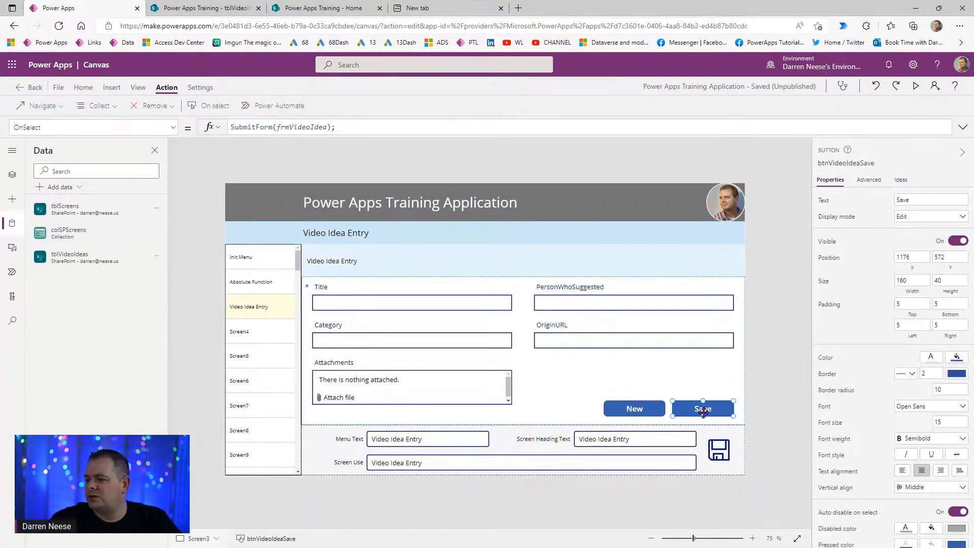
pyautogui.click(364, 130)
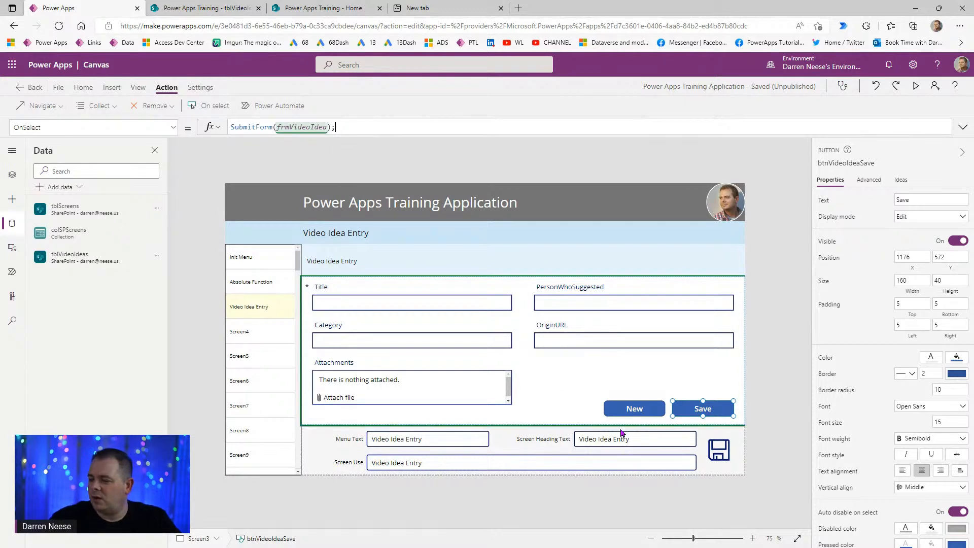
pyautogui.click(635, 409)
pyautogui.click(338, 127)
pyautogui.hotkey('ctrl', 'a')
pyautogui.hotkey('ctrl', 'c')
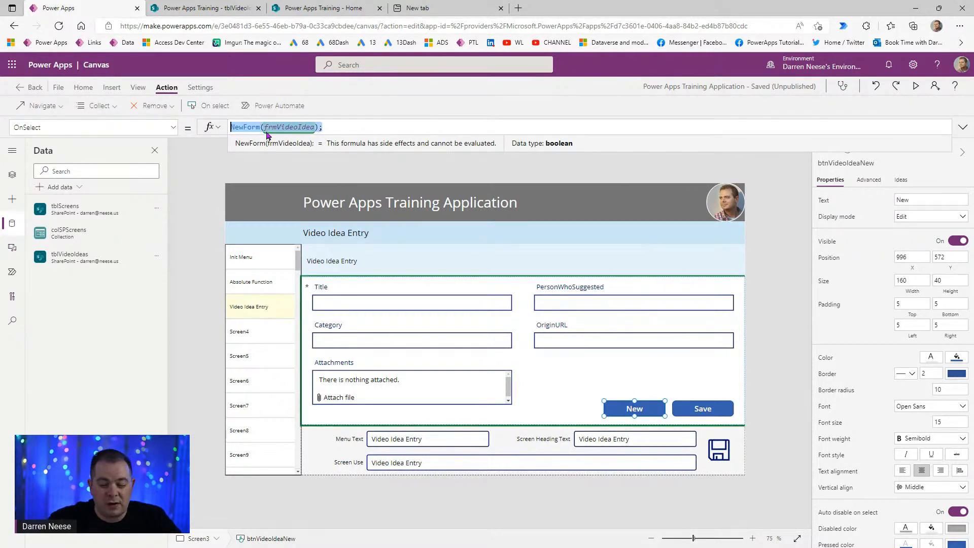
pyautogui.click(699, 409)
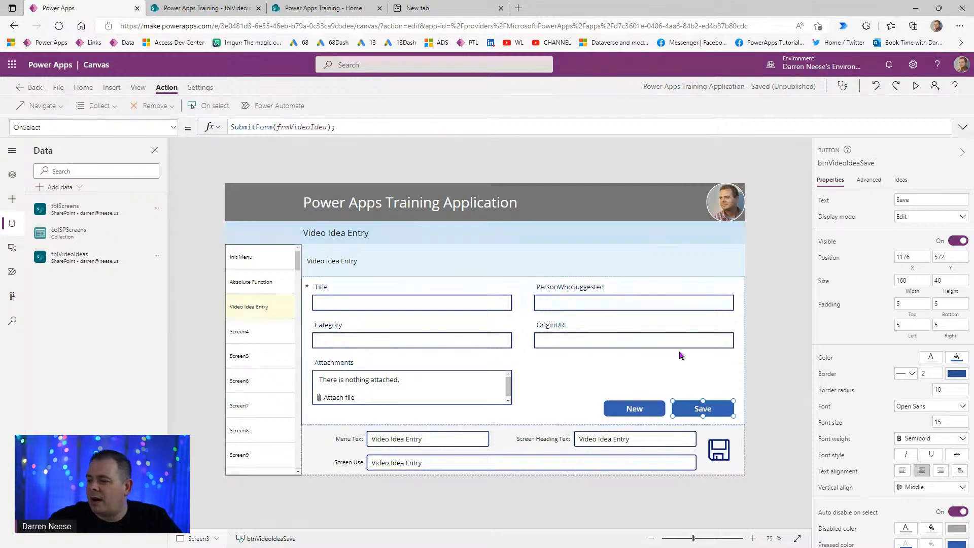
pyautogui.click(393, 128)
pyautogui.hotkey('ctrl', 'v')
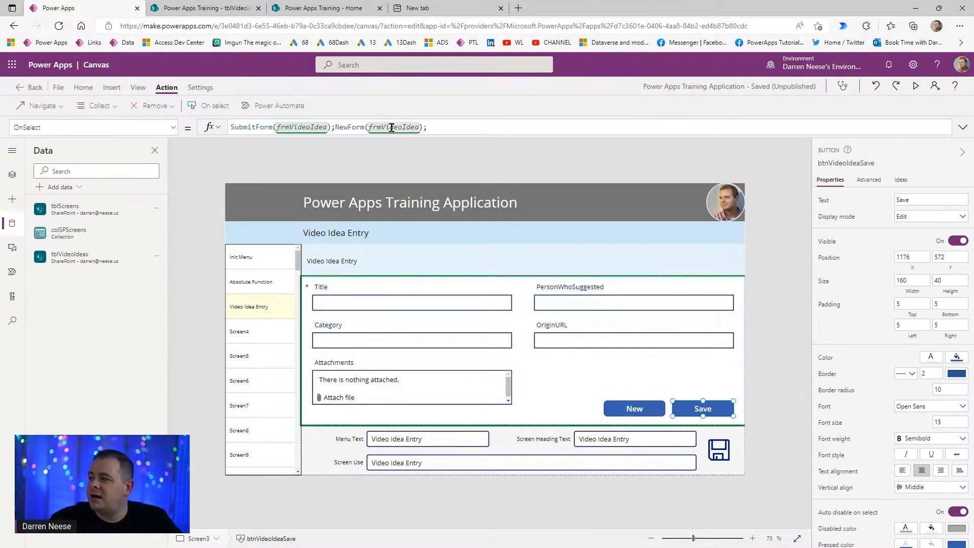
pyautogui.click(917, 87)
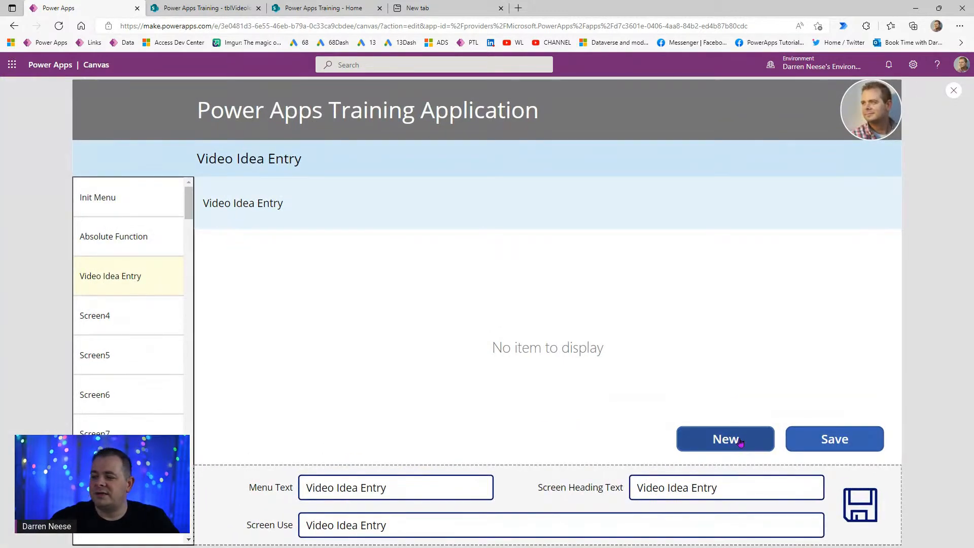
# - Start a new entry and fill Title, PersonWhoSuggested, OriginURL and Category with asdf test text
pyautogui.click(740, 442)
pyautogui.click(420, 270)
pyautogui.write('asdfa')
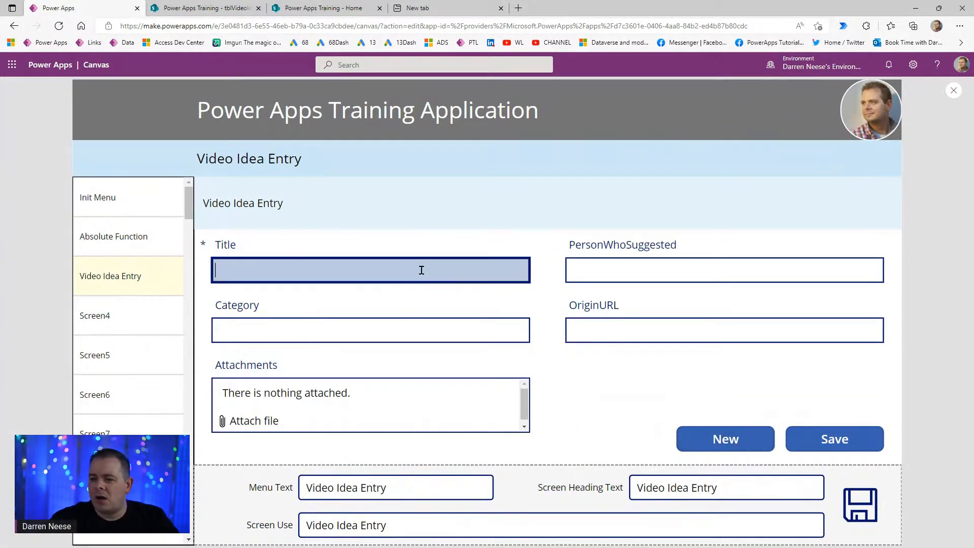
pyautogui.write('dsfasdf')
pyautogui.click(661, 270)
pyautogui.write('asdf')
pyautogui.click(650, 338)
pyautogui.write('asdf')
pyautogui.click(407, 325)
pyautogui.write('asdf')
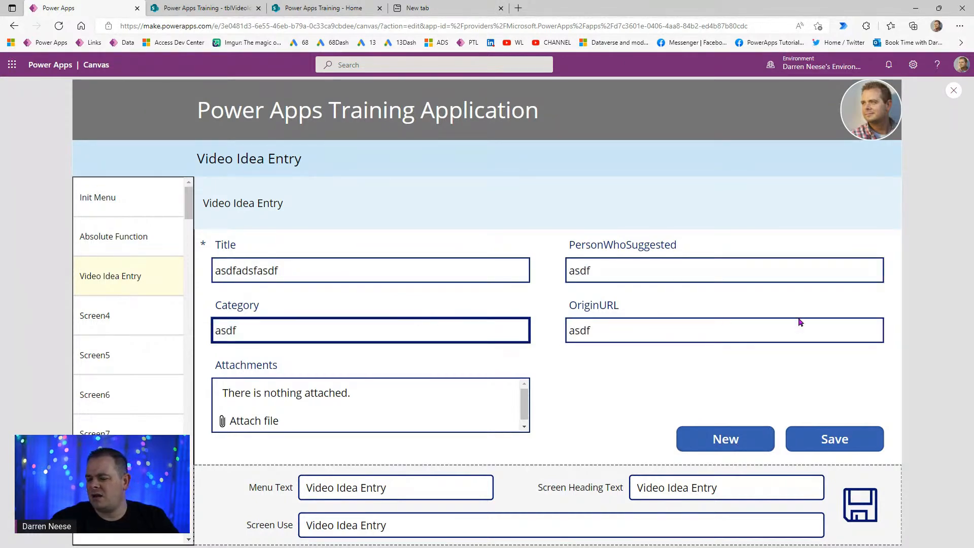
pyautogui.click(734, 444)
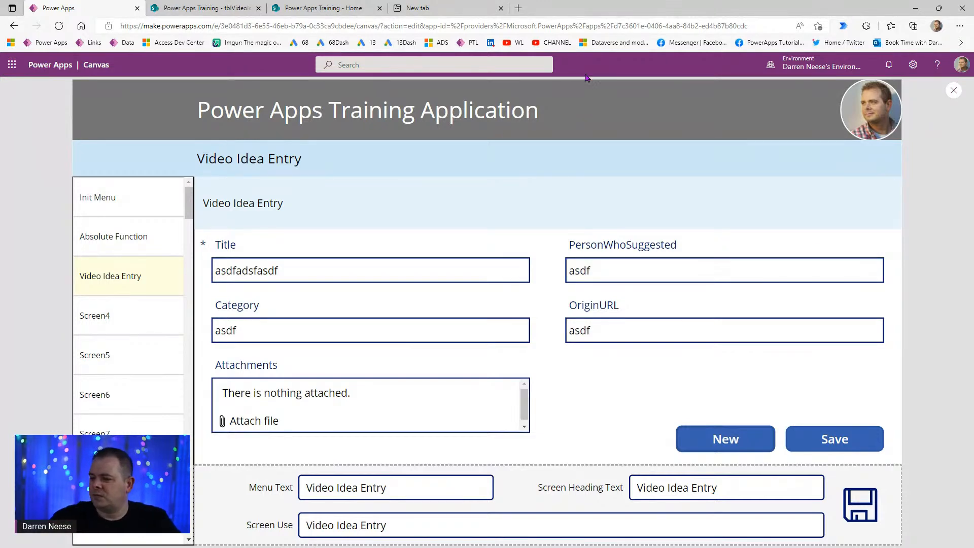
# - Select the Category and Title test text, then switch to the empty new browser tab
pyautogui.moveTo(280, 326); pyautogui.dragTo(213, 329)
pyautogui.moveTo(285, 271); pyautogui.dragTo(193, 273)
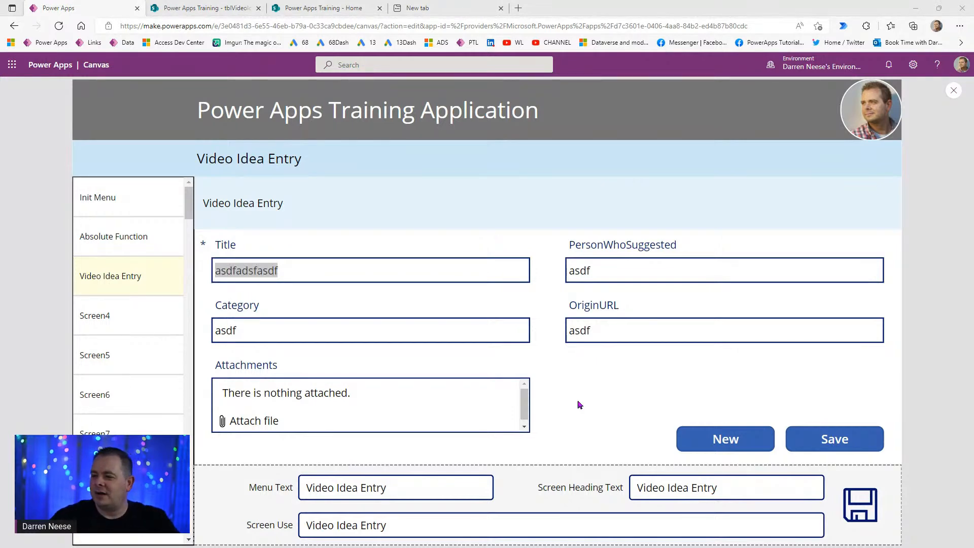
pyautogui.moveTo(361, 274); pyautogui.dragTo(214, 275)
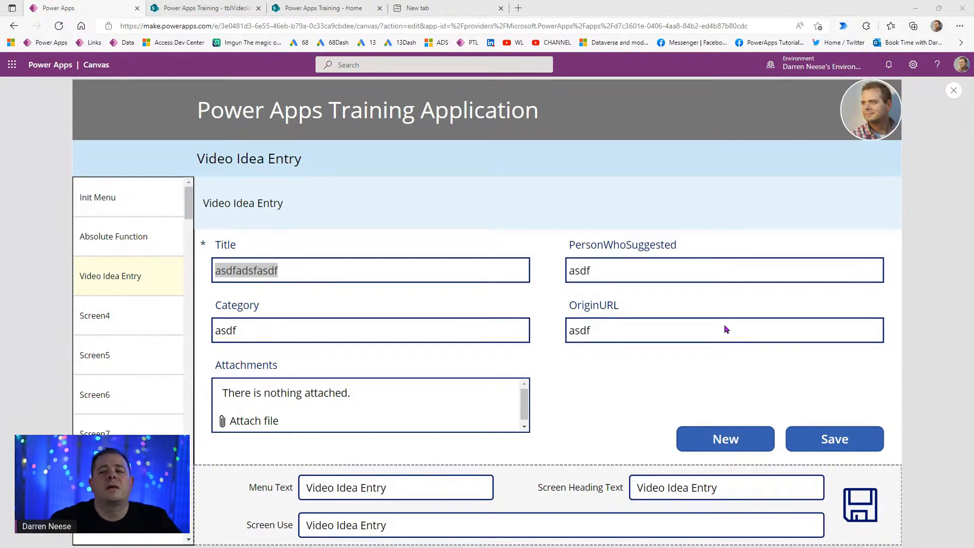
pyautogui.click(459, 9)
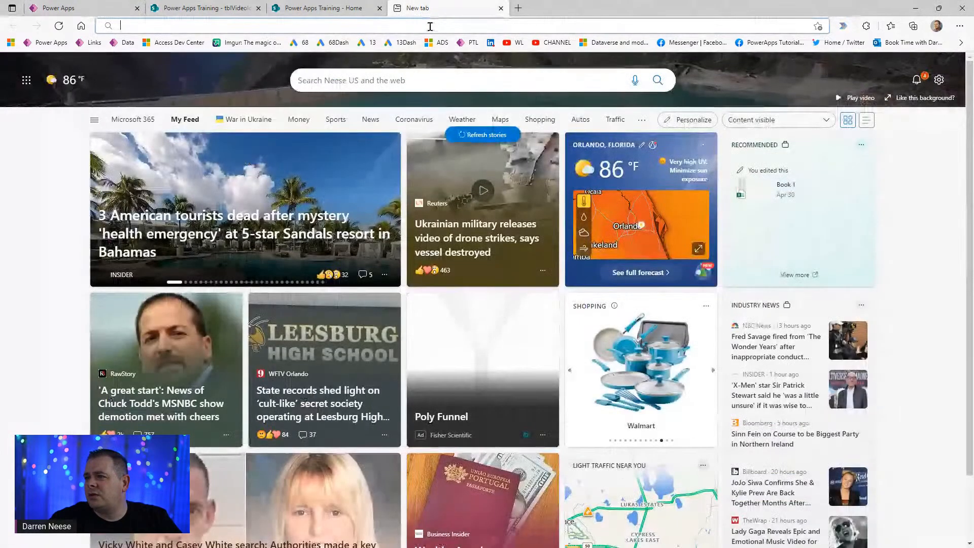
# - Load the Power Apps Examples: Checklist Inspection App video and scroll down to its comments
pyautogui.write('https://www.youtube.com/watch?v=2eOTCAqe7PQ&t=11s')
pyautogui.press('Return')
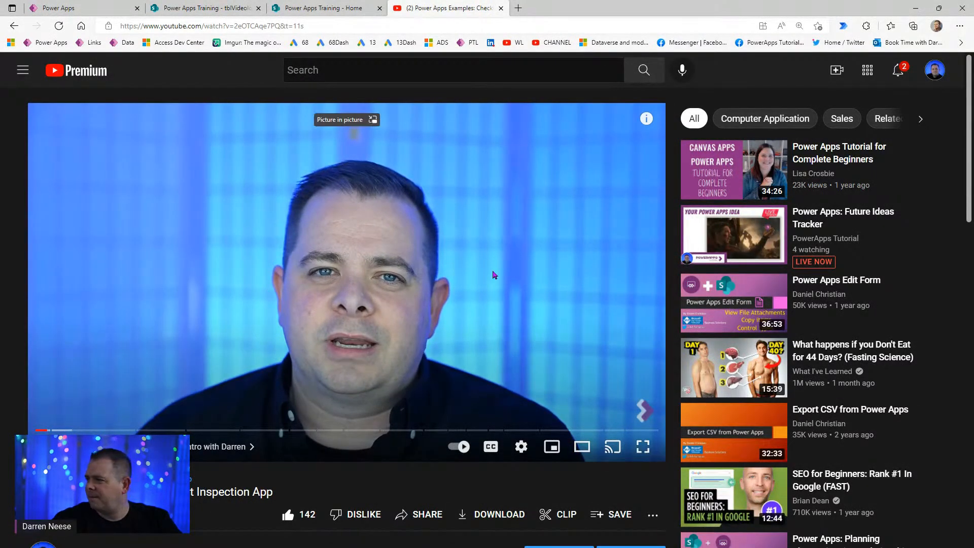
pyautogui.scroll(-10, 366, 222)
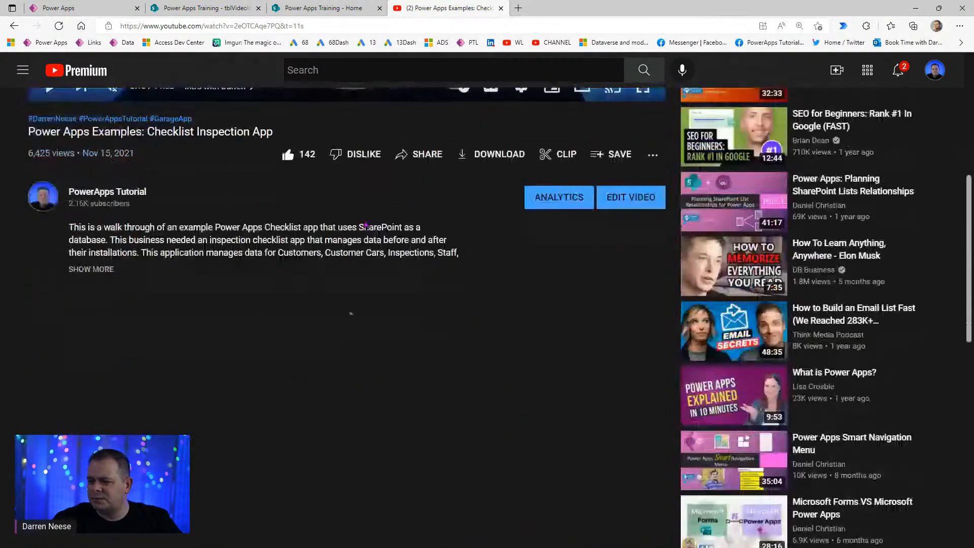
pyautogui.scroll(-3, 366, 223)
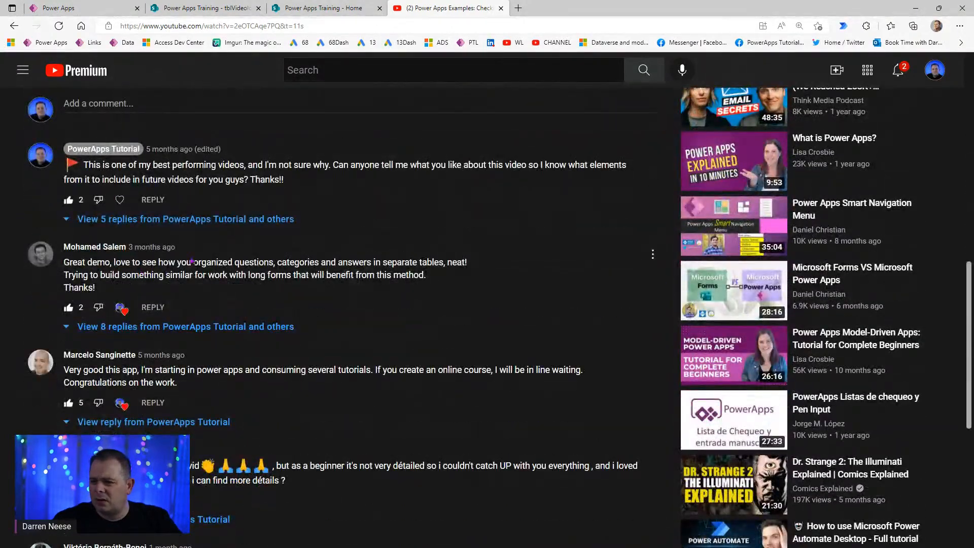
# - Highlight passages of a viewer's comment, ending on its praise about separate tables
pyautogui.moveTo(128, 262); pyautogui.dragTo(432, 278)
pyautogui.click(434, 282)
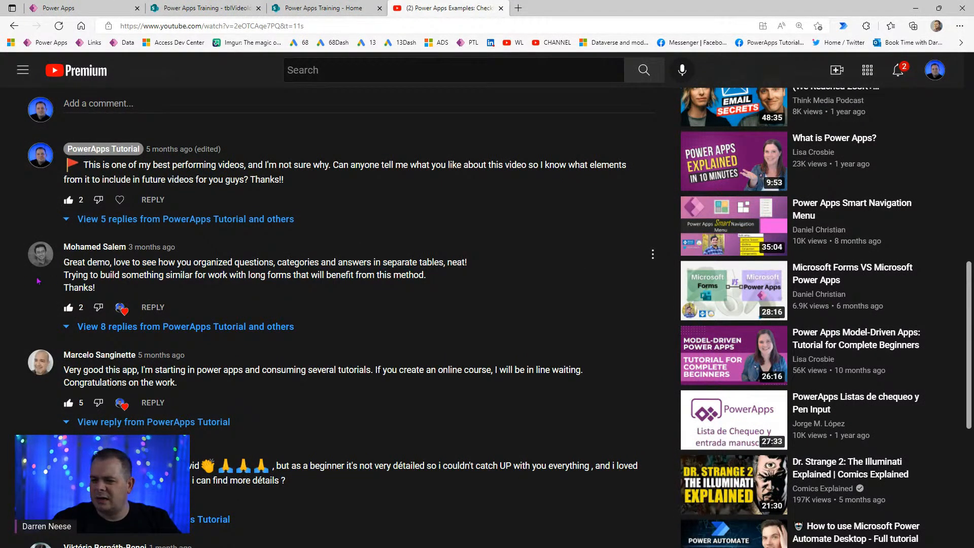
pyautogui.moveTo(82, 274); pyautogui.dragTo(279, 278)
pyautogui.click(287, 278)
pyautogui.moveTo(428, 281); pyautogui.dragTo(223, 263)
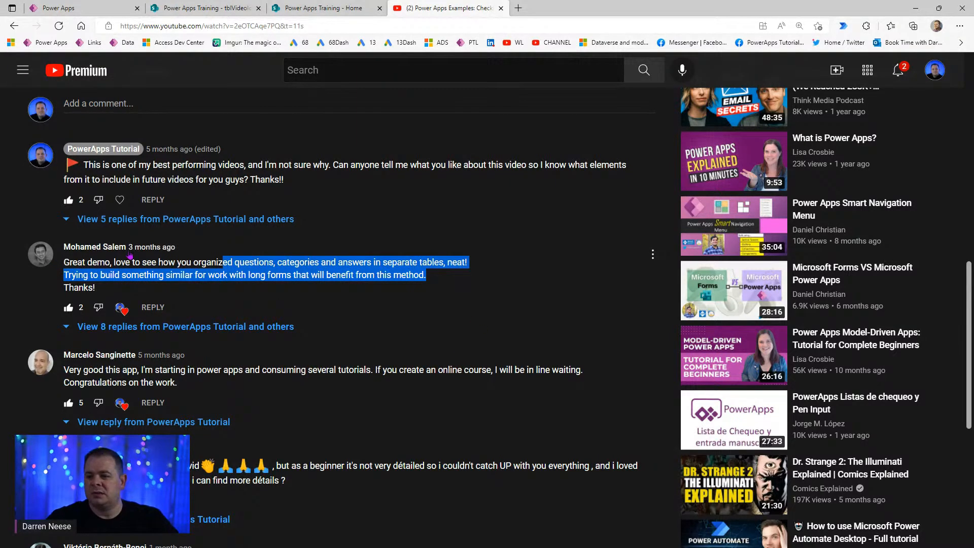
pyautogui.click(364, 270)
pyautogui.moveTo(420, 276); pyautogui.dragTo(364, 256)
# - Switch between browser tabs and return to the tblVideoIdeas SharePoint list
pyautogui.click(219, 7)
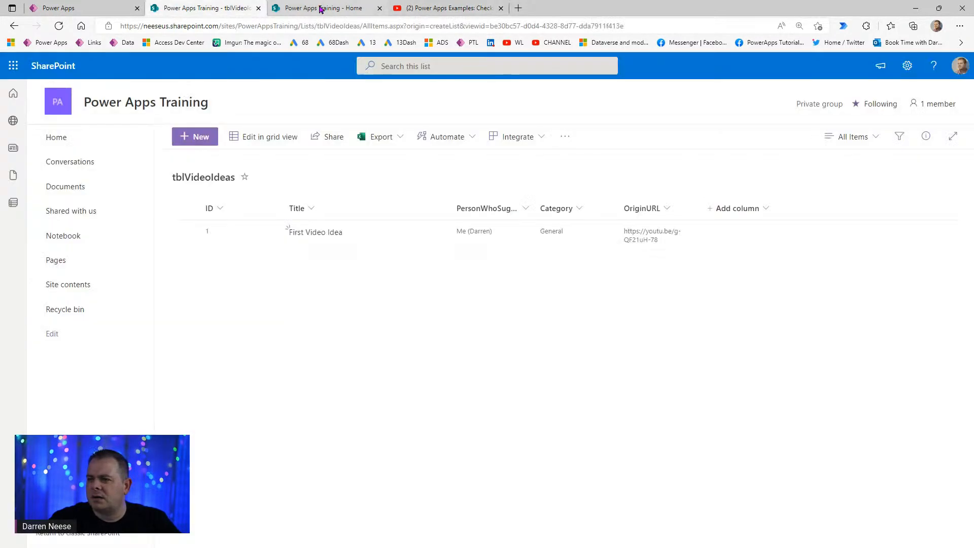
pyautogui.click(322, 8)
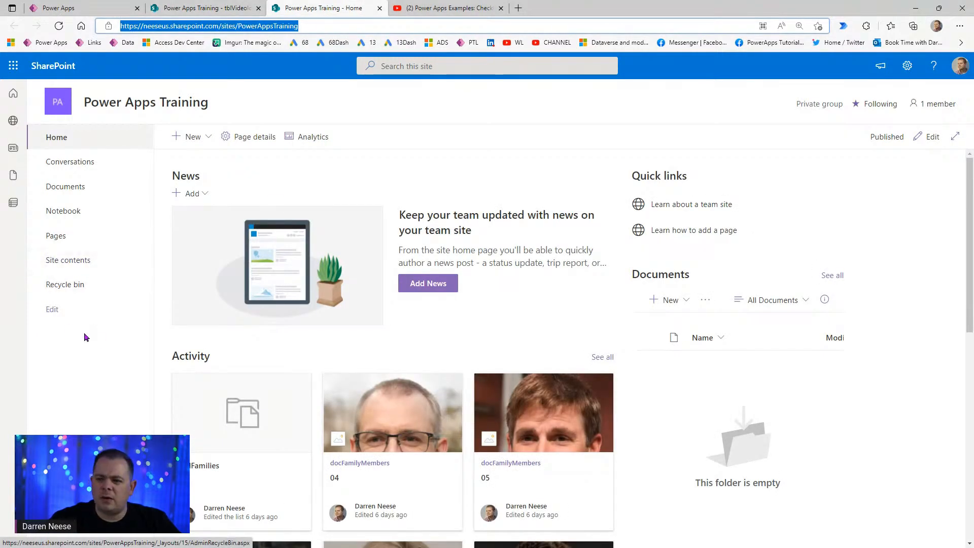
pyautogui.click(208, 9)
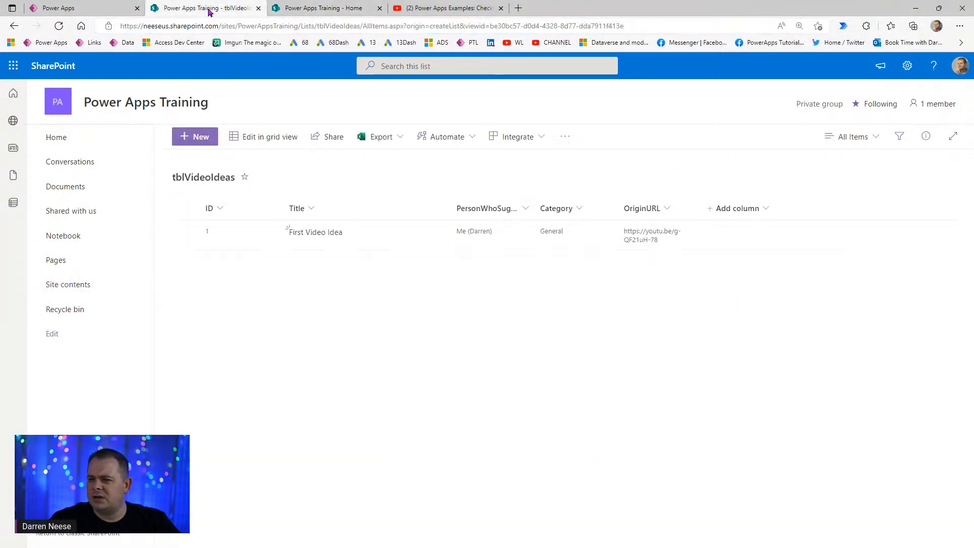
# - Create a Multiple lines of text column named FullDescription and save it
pyautogui.click(733, 209)
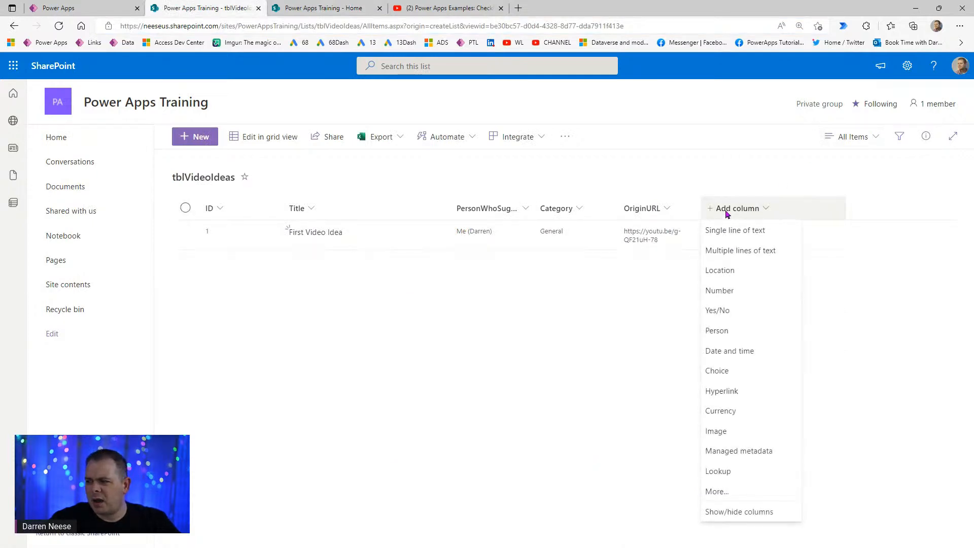
pyautogui.click(737, 255)
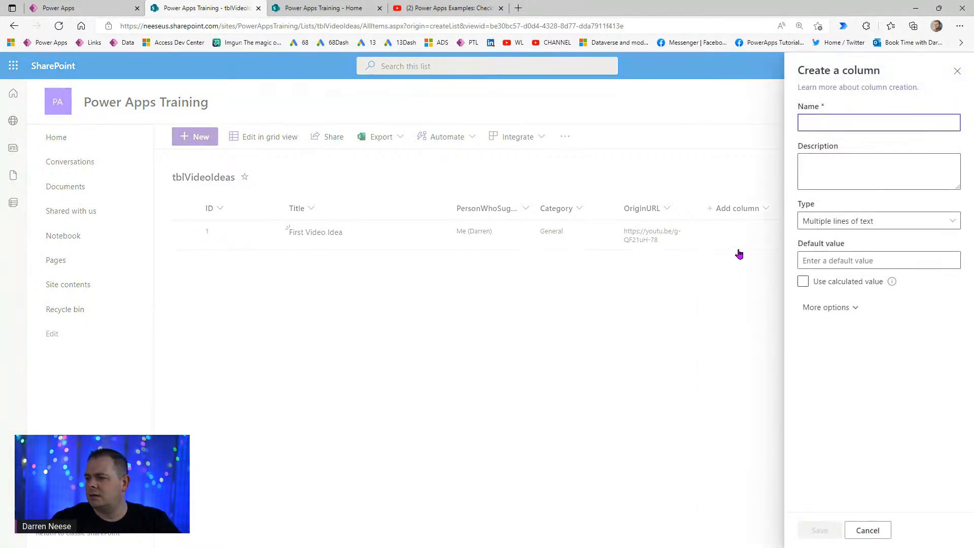
pyautogui.write('Full D')
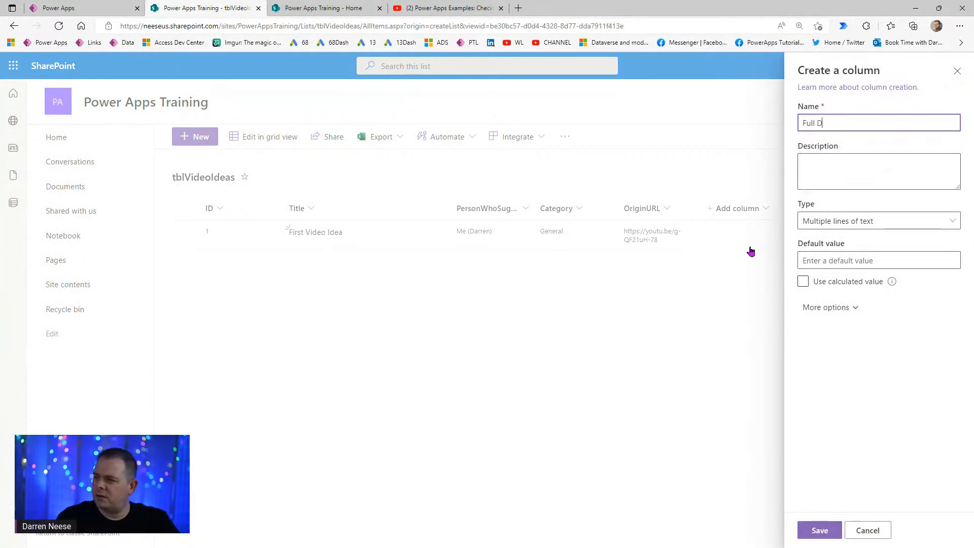
pyautogui.write('escription')
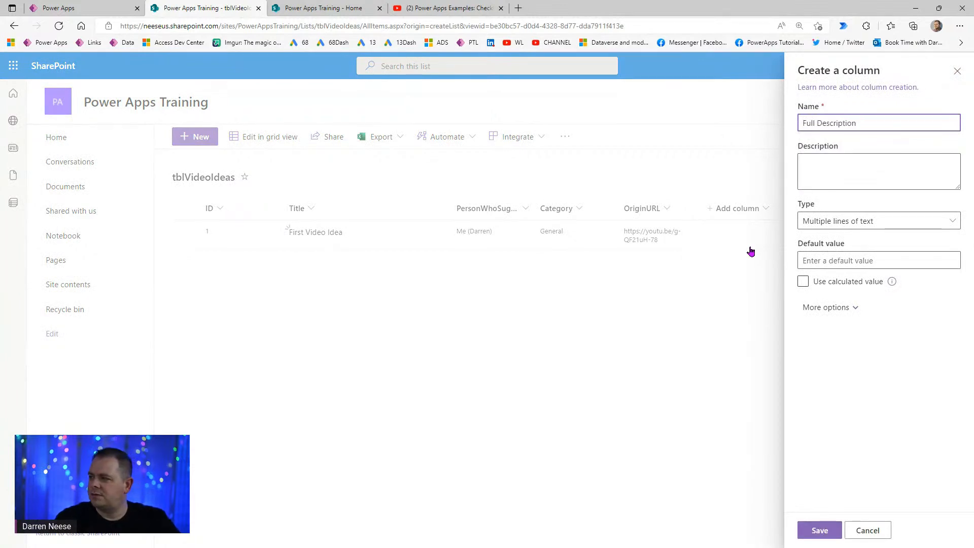
pyautogui.hotkey('ctrl', 'Left')
pyautogui.press('BackSpace')
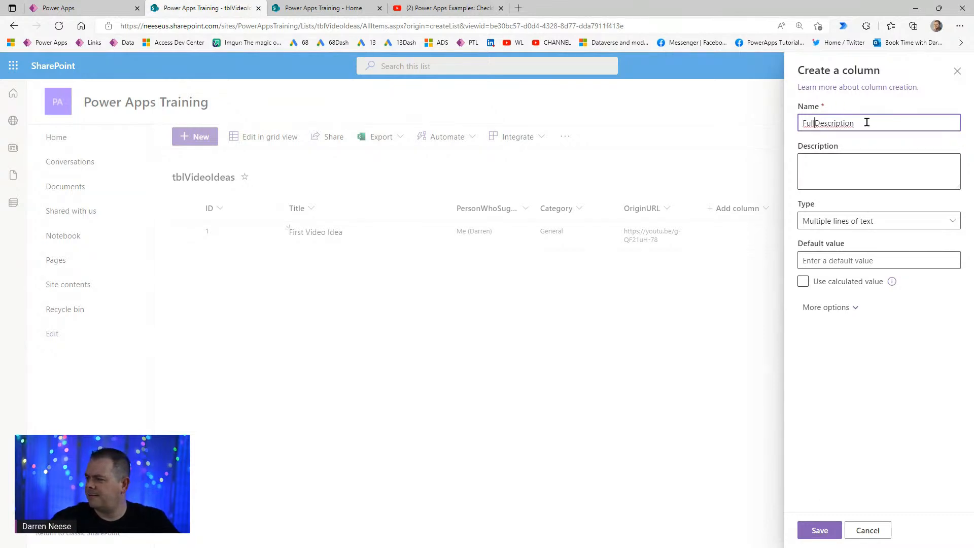
pyautogui.hotkey('ctrl', 'a')
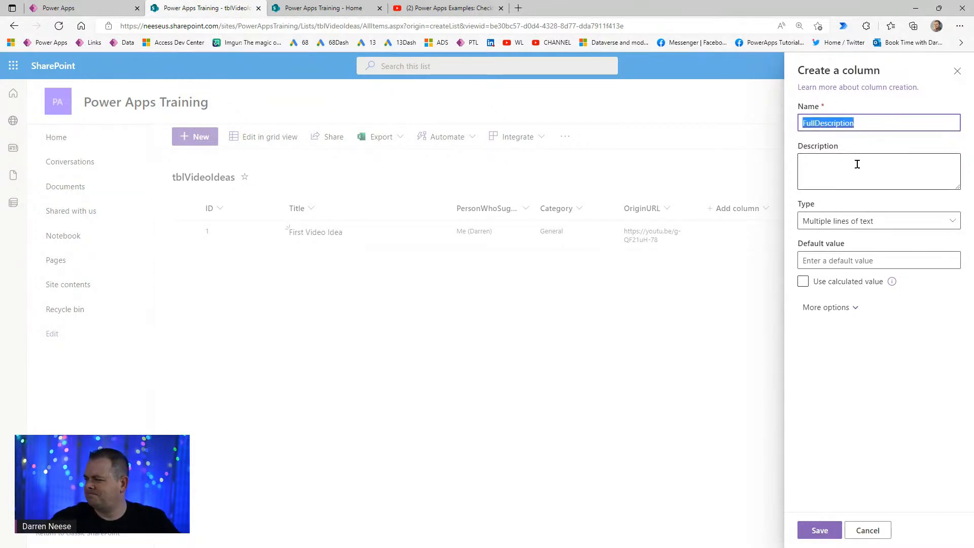
pyautogui.click(850, 307)
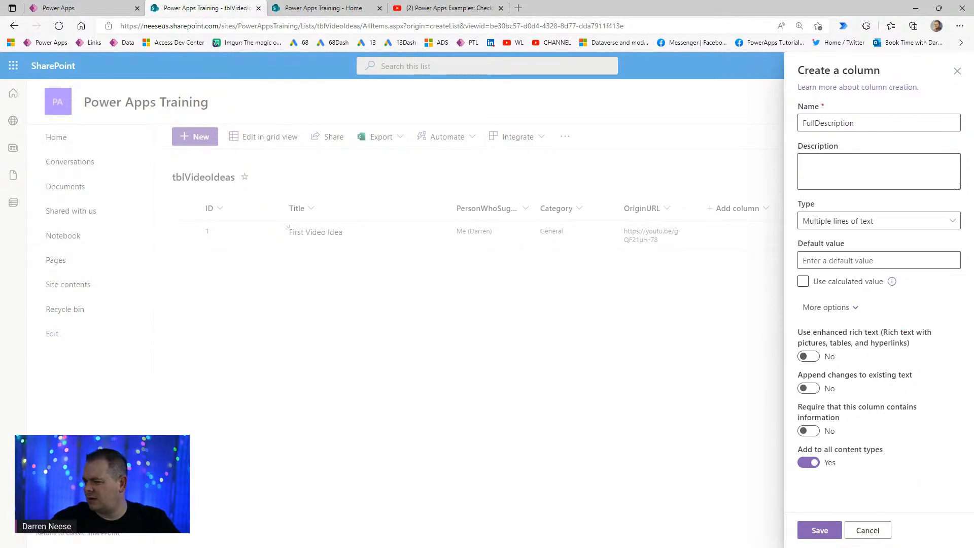
pyautogui.click(810, 533)
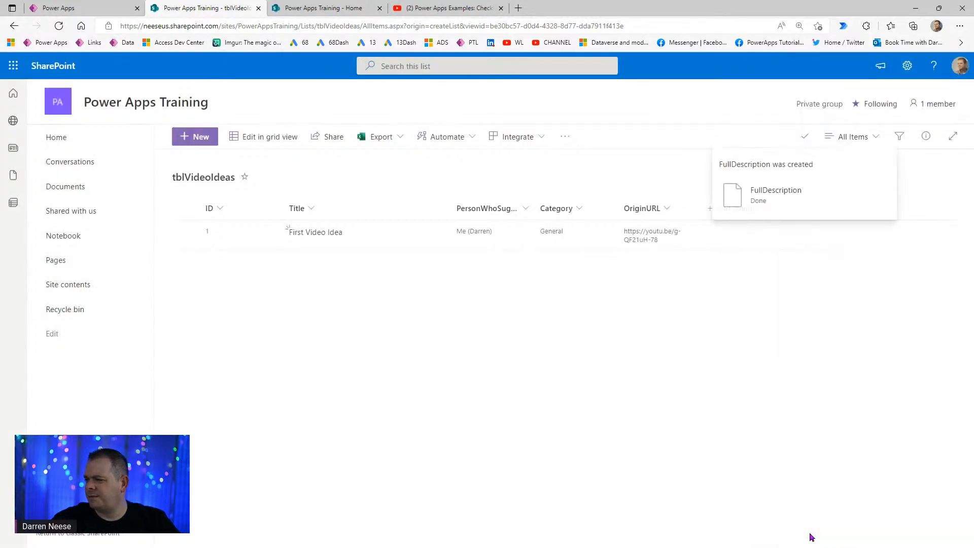
# - Back in the Power Apps editor, refresh the tblVideoIdeas data source to pick up FullDescription
pyautogui.click(87, 9)
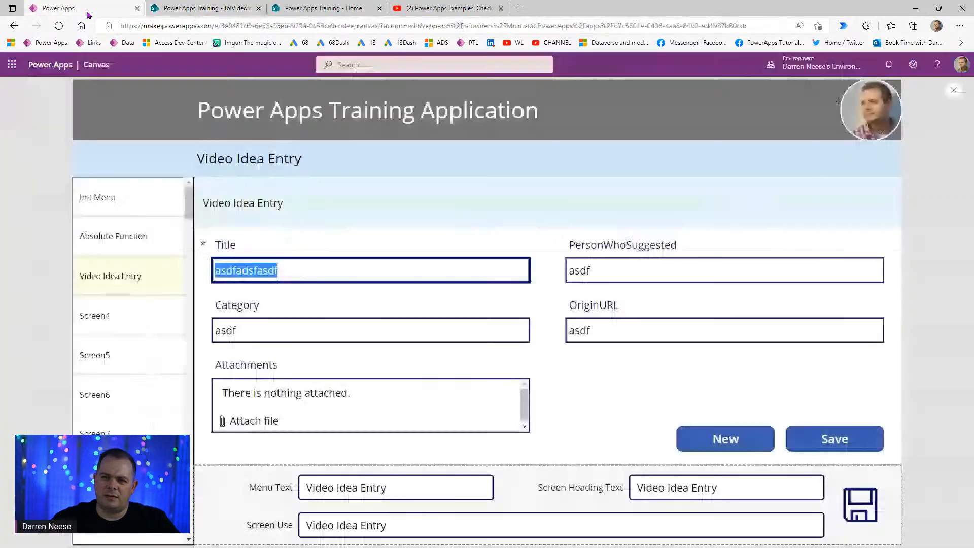
pyautogui.click(954, 91)
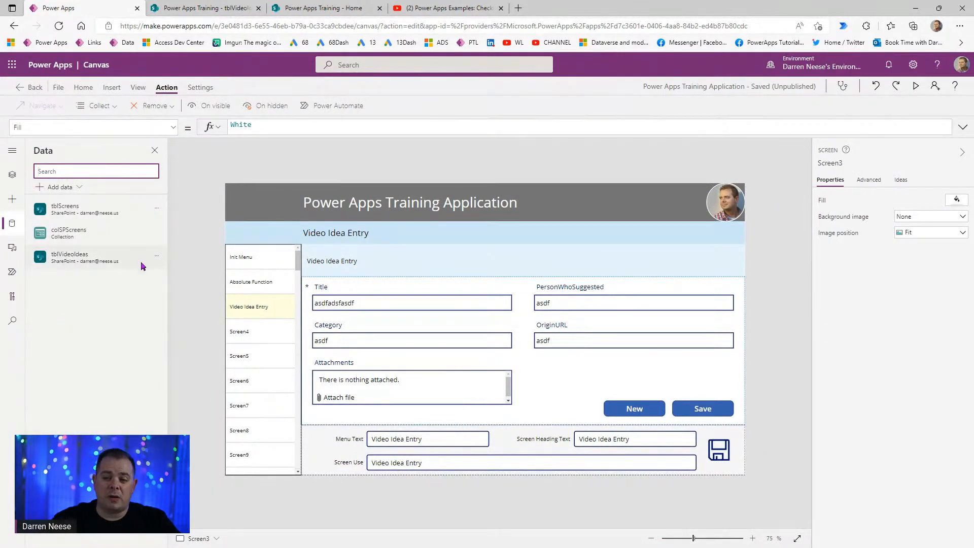
pyautogui.click(156, 256)
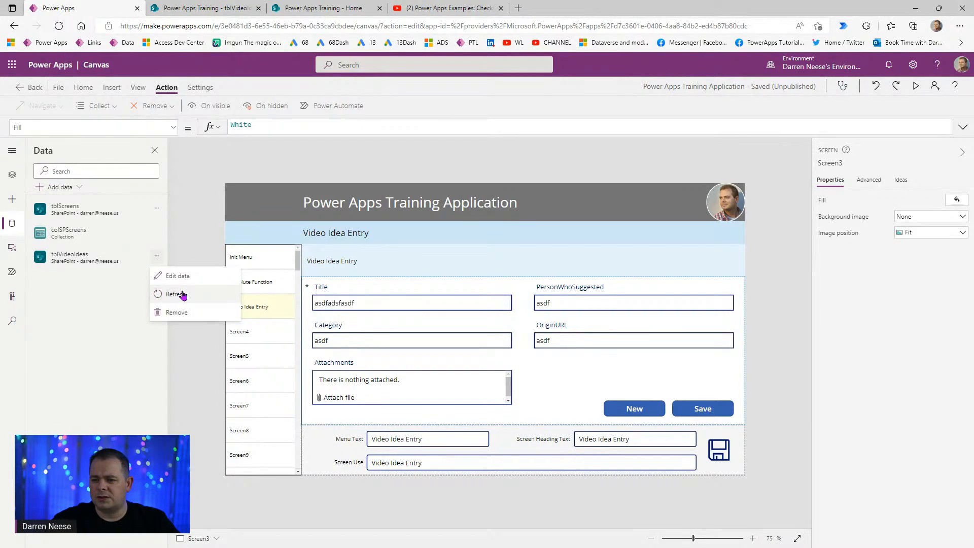
pyautogui.click(182, 294)
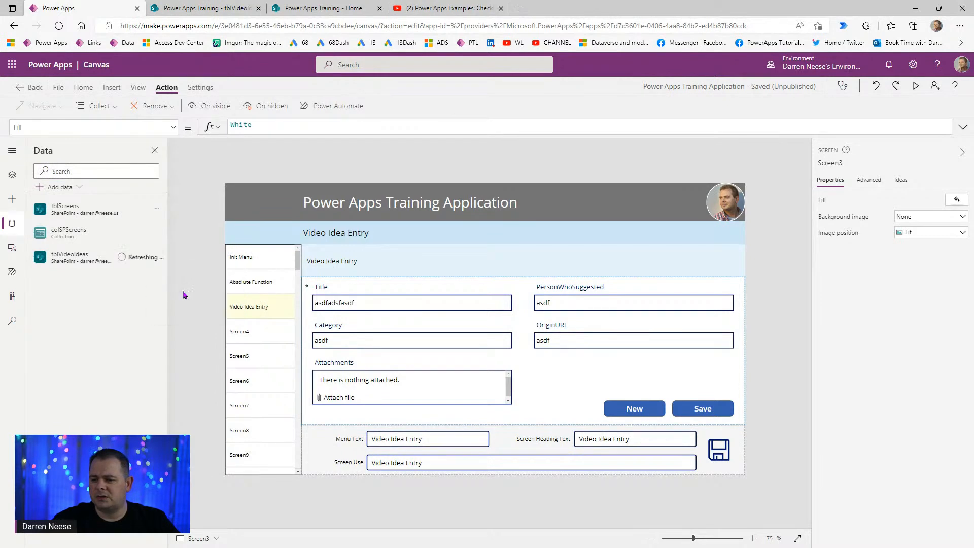
# - Add the FullDescription field to the frmVideoIdea entry form
pyautogui.click(539, 394)
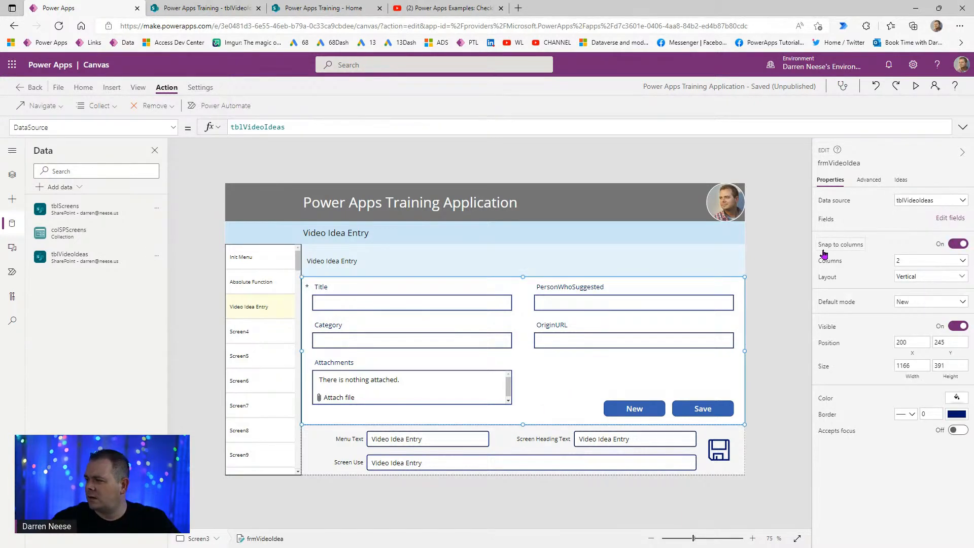
pyautogui.click(950, 218)
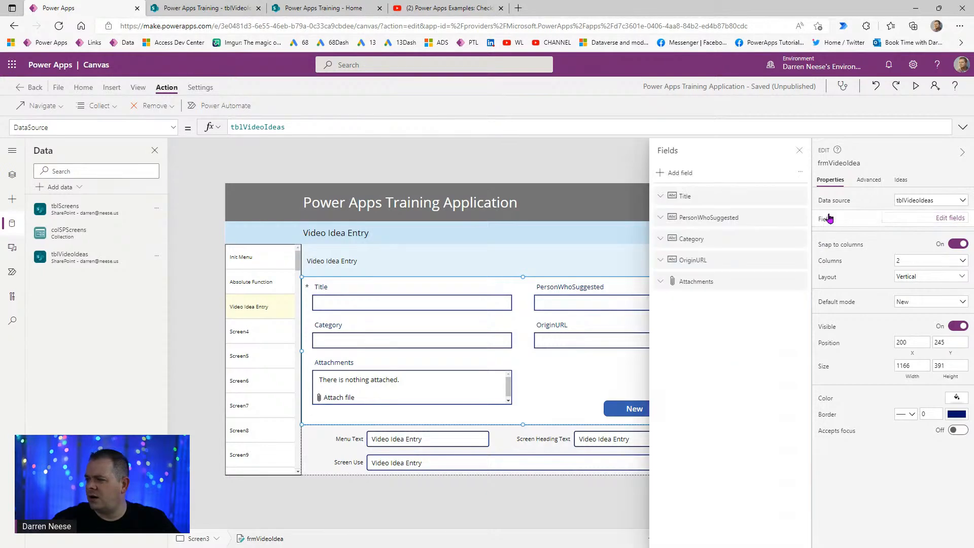
pyautogui.click(669, 173)
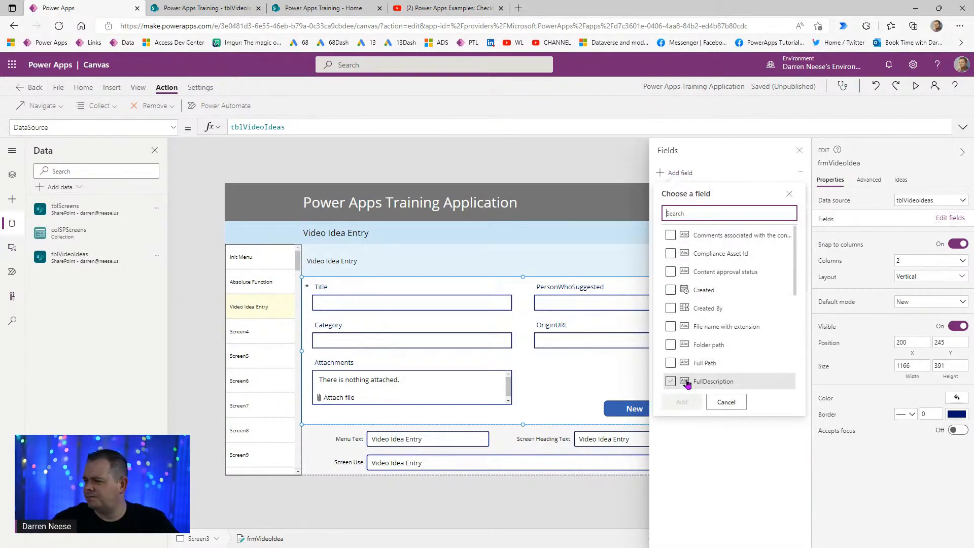
pyautogui.click(671, 381)
pyautogui.click(673, 405)
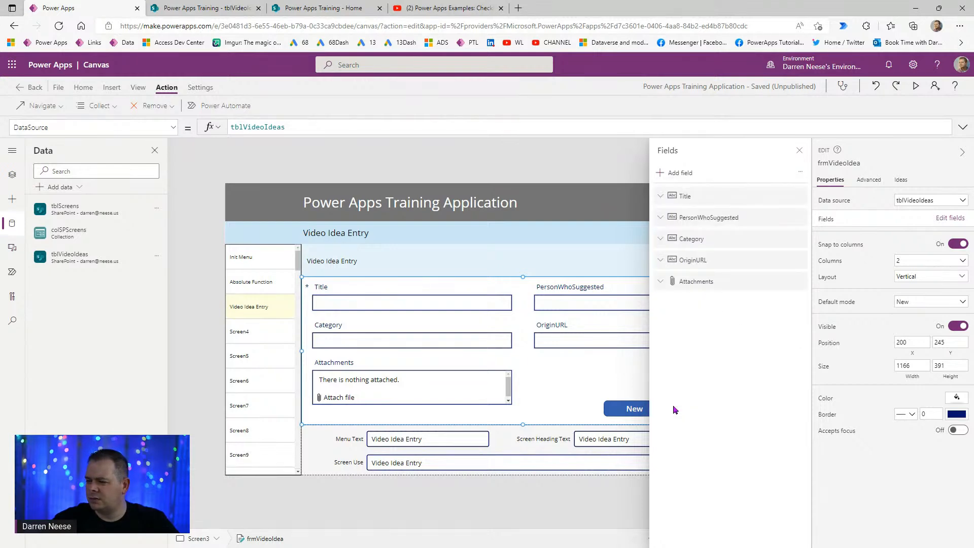
pyautogui.click(799, 150)
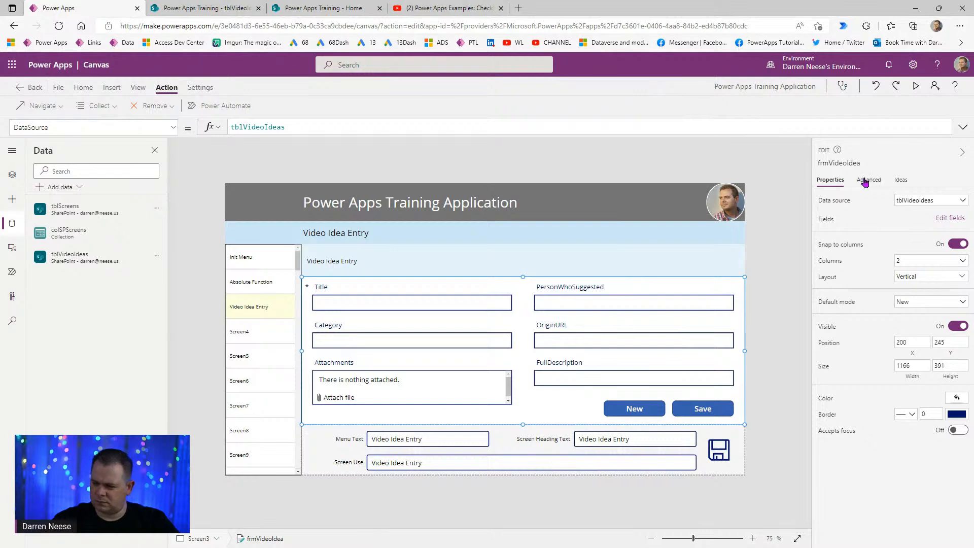
# - Extend the Video Idea Entry form's bottom edge down over the lower screen area
pyautogui.click(957, 218)
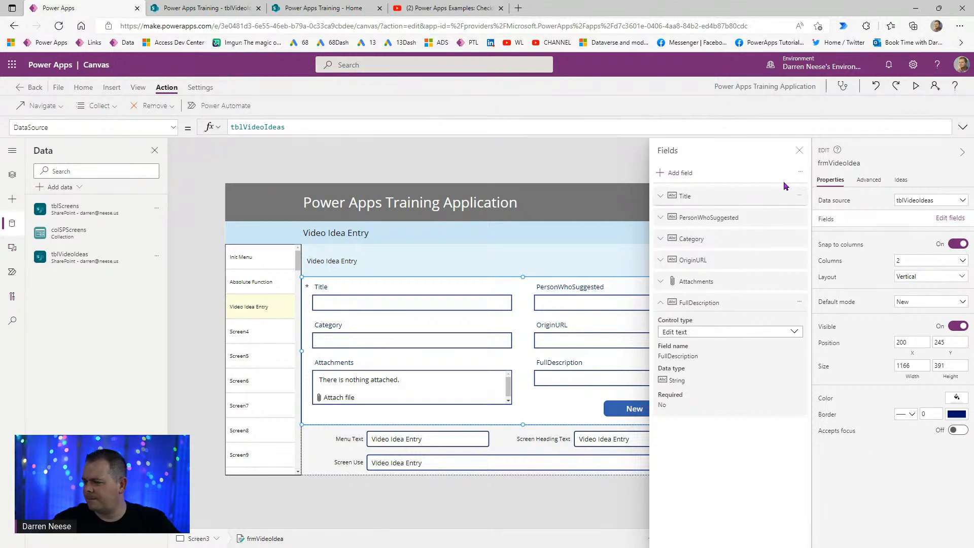
pyautogui.click(799, 154)
pyautogui.click(768, 392)
pyautogui.click(543, 420)
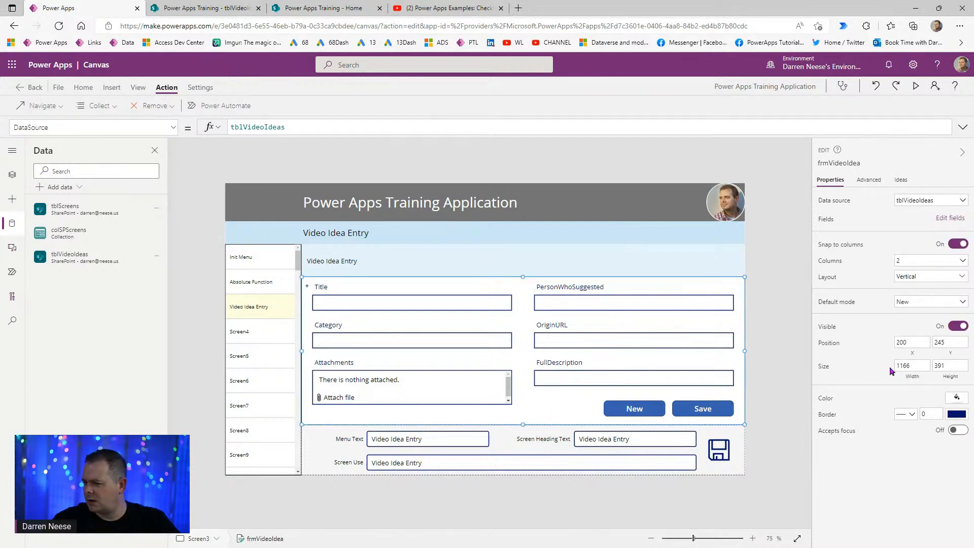
pyautogui.click(957, 400)
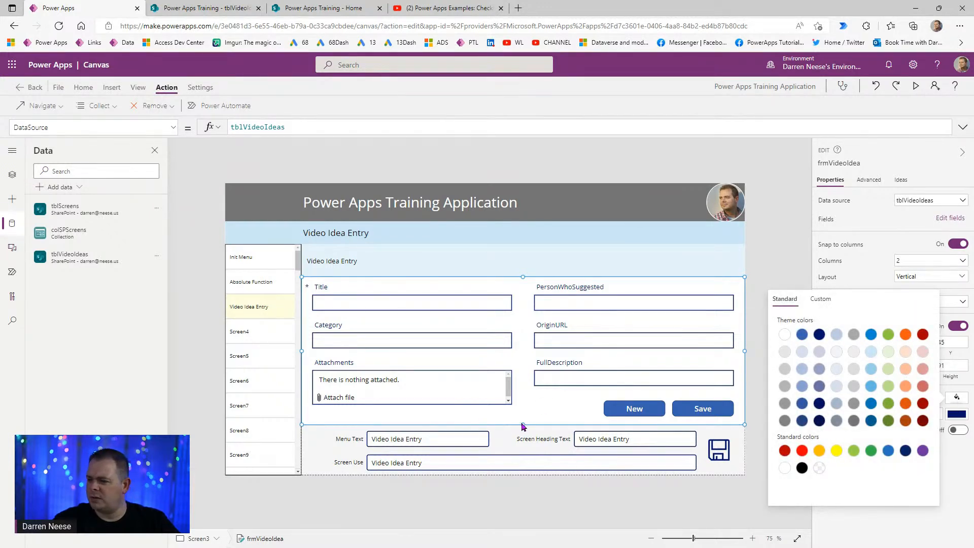
pyautogui.moveTo(522, 425); pyautogui.dragTo(529, 498)
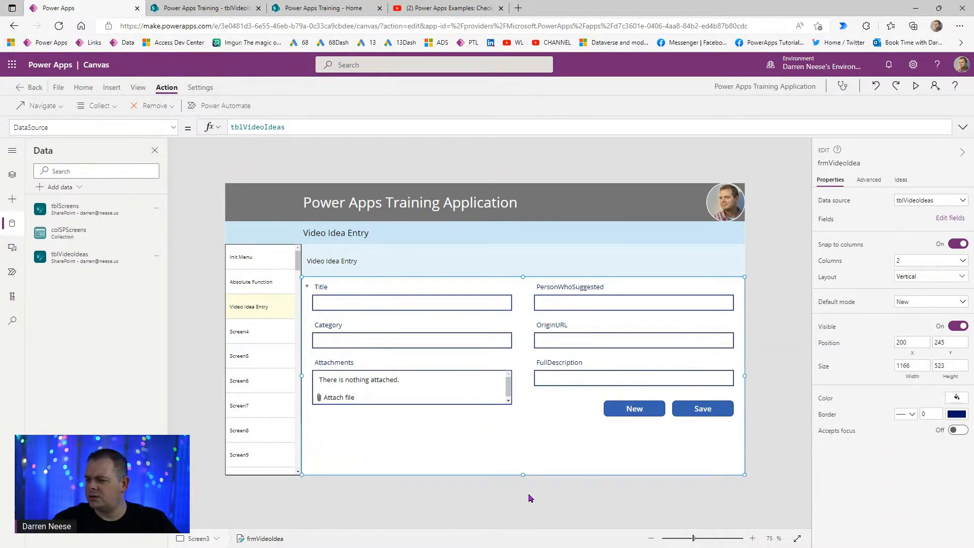
pyautogui.click(620, 514)
# - Move the Save and New buttons together down to the form's bottom-right corner
pyautogui.click(705, 410)
pyautogui.keyDown('ctrl'); pyautogui.click(648, 412); pyautogui.keyUp('ctrl')
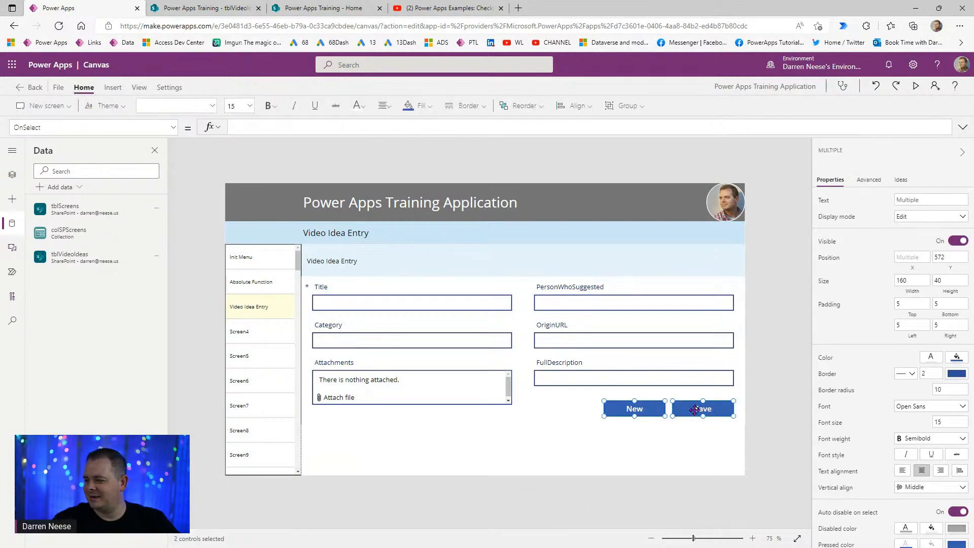
pyautogui.moveTo(695, 411); pyautogui.dragTo(713, 480)
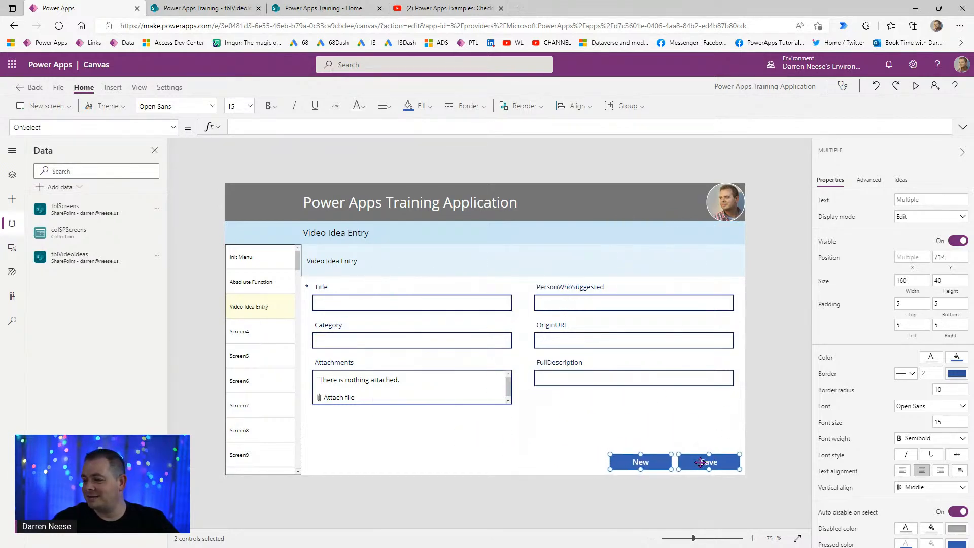
pyautogui.click(780, 389)
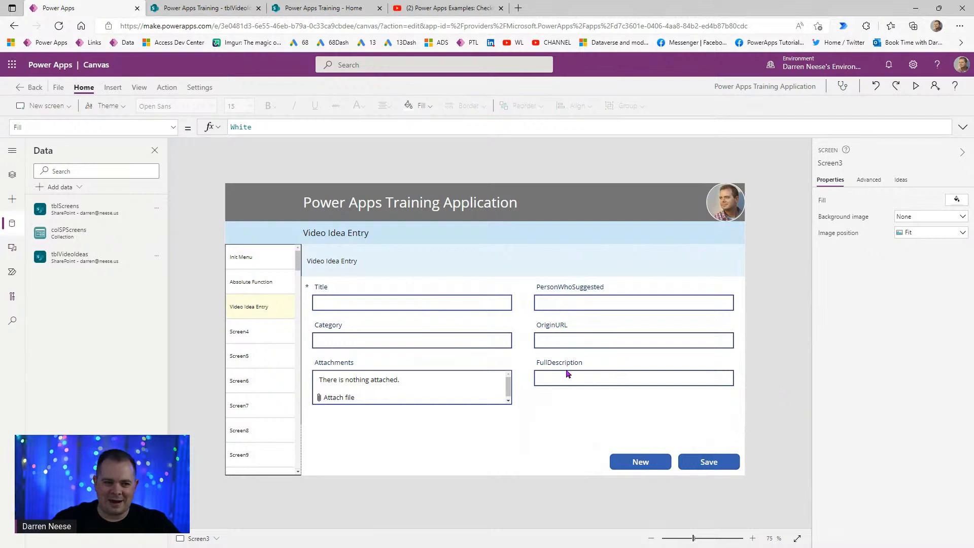
# - Change the FullDescription field's control type to Edit multi-line text
pyautogui.click(665, 368)
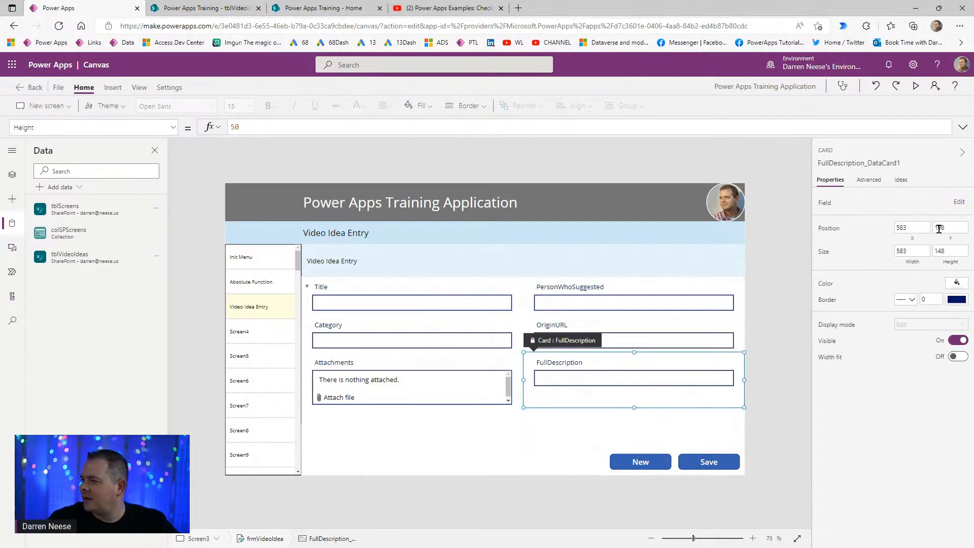
pyautogui.click(959, 202)
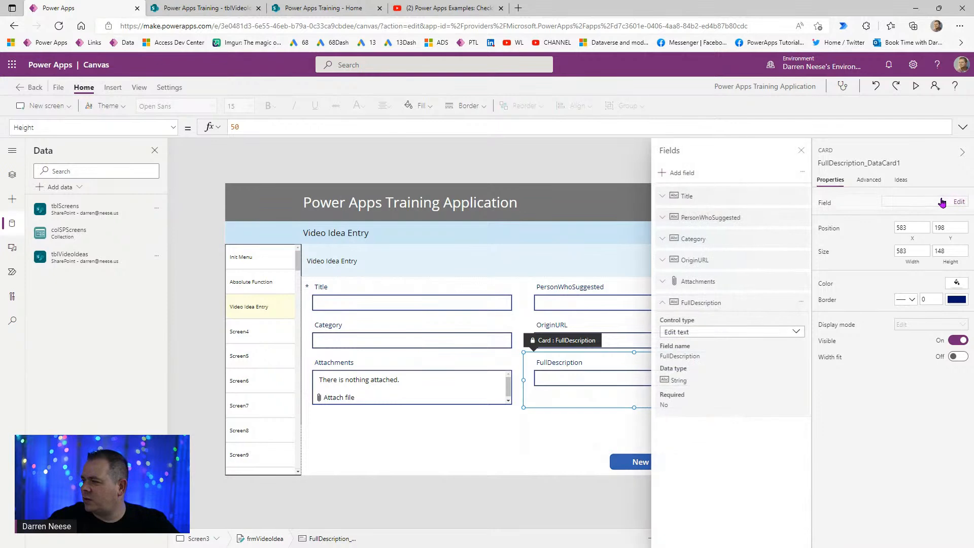
pyautogui.click(771, 337)
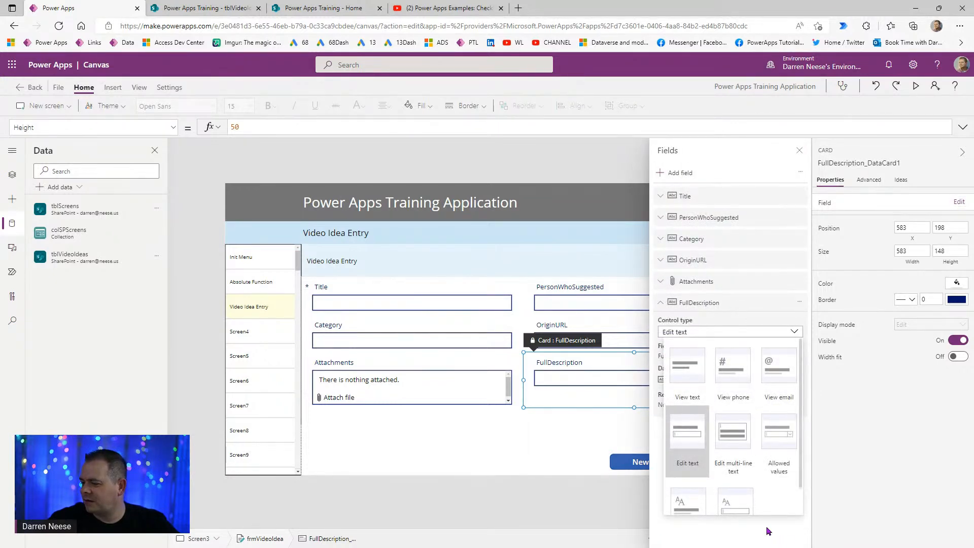
pyautogui.click(749, 467)
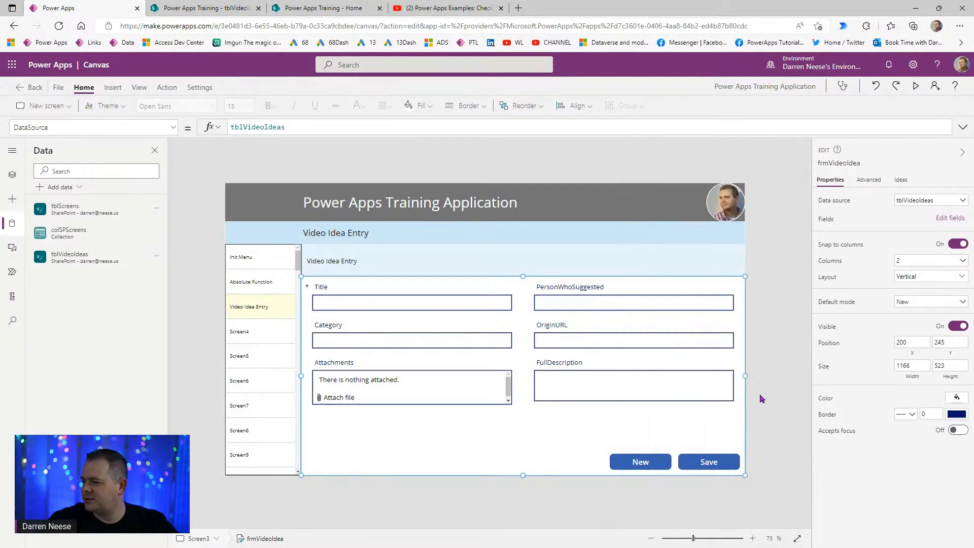
# - Set the FullDescription text input's height to 85
pyautogui.click(638, 402)
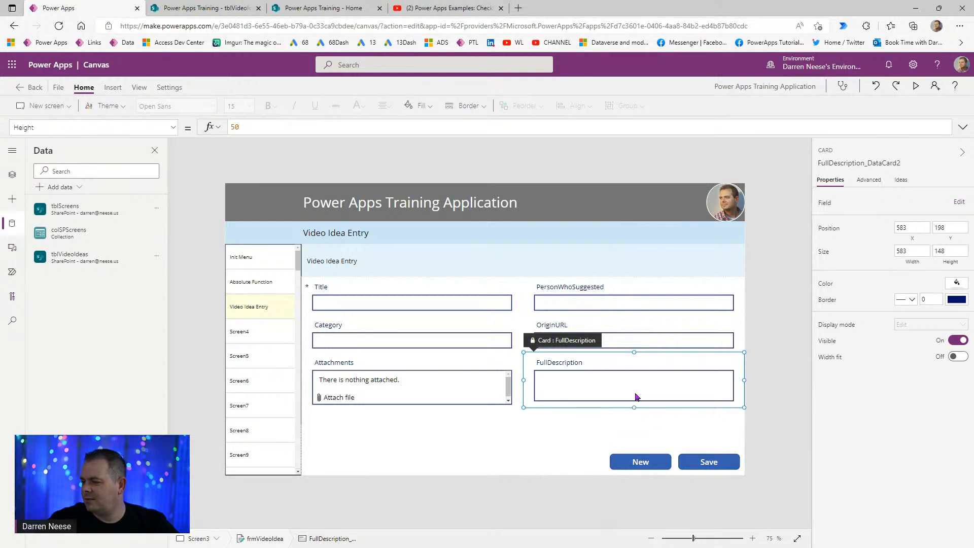
pyautogui.click(635, 387)
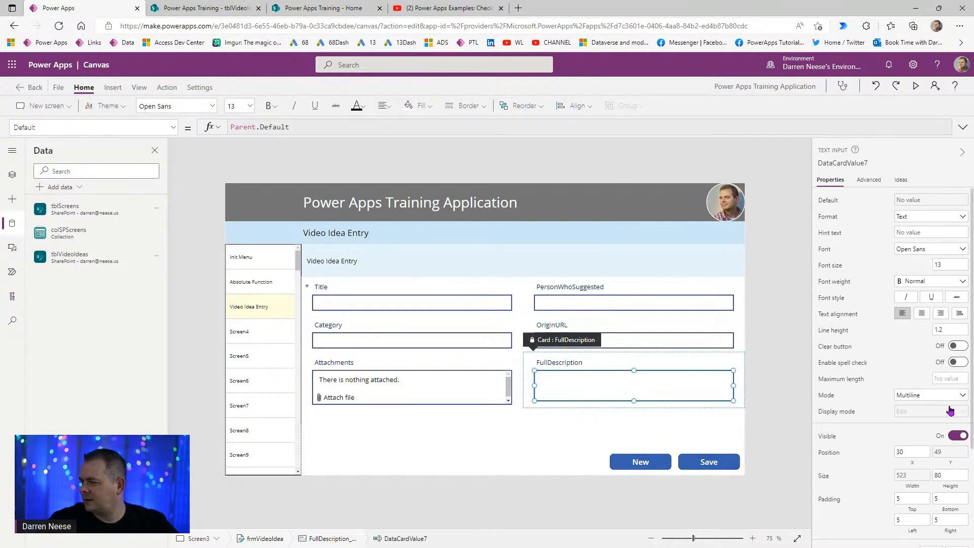
pyautogui.click(949, 475)
pyautogui.press('BackSpace')
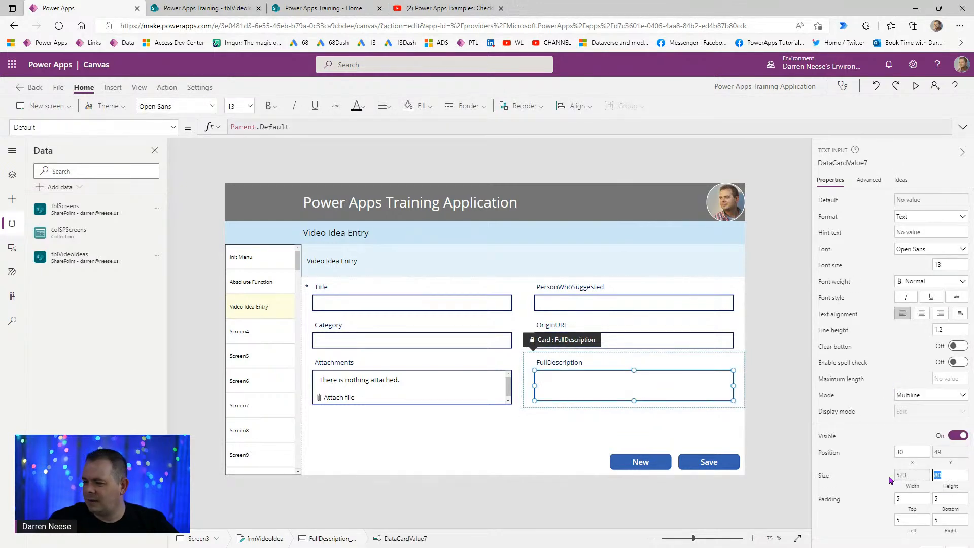
pyautogui.write('5')
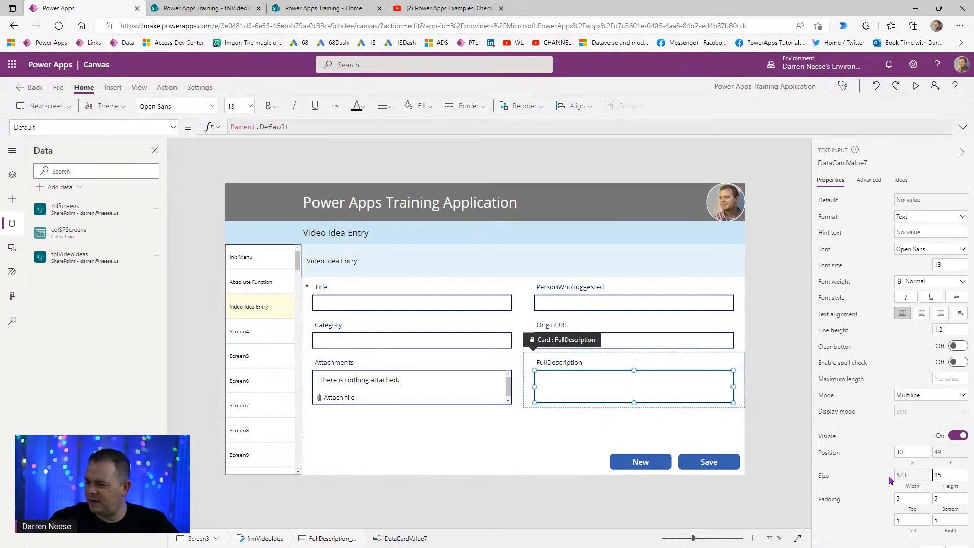
pyautogui.click(791, 433)
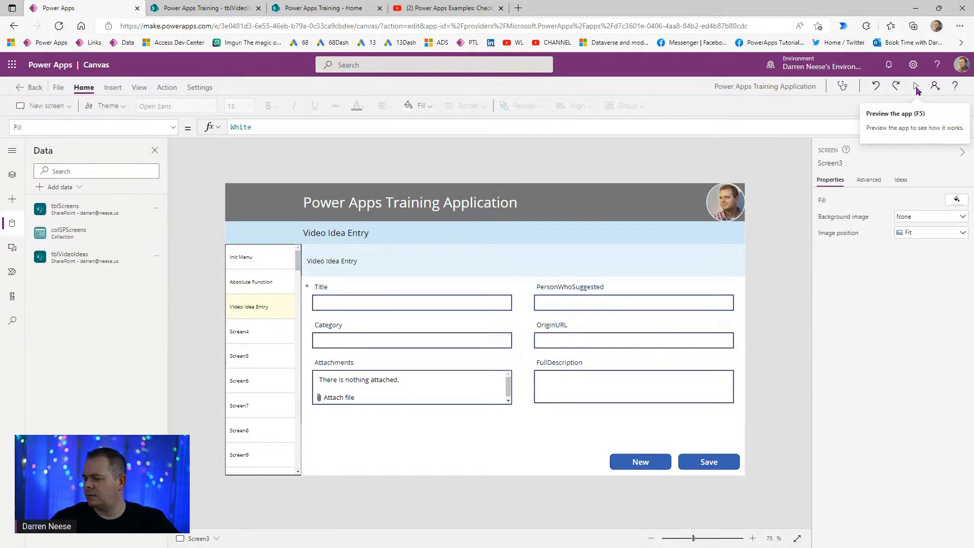
pyautogui.click(507, 425)
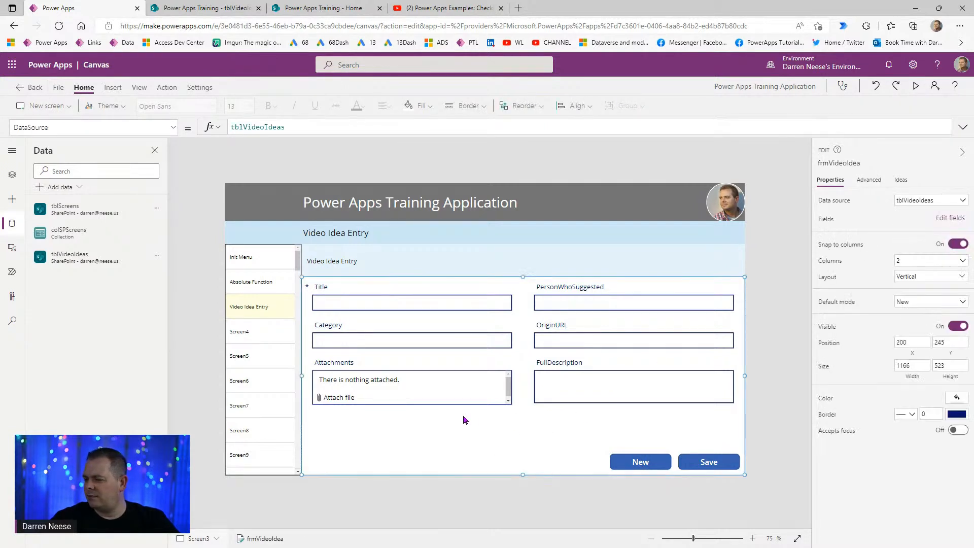
# - Drag the Attachments card and its field taller, to about 138 high
pyautogui.click(486, 364)
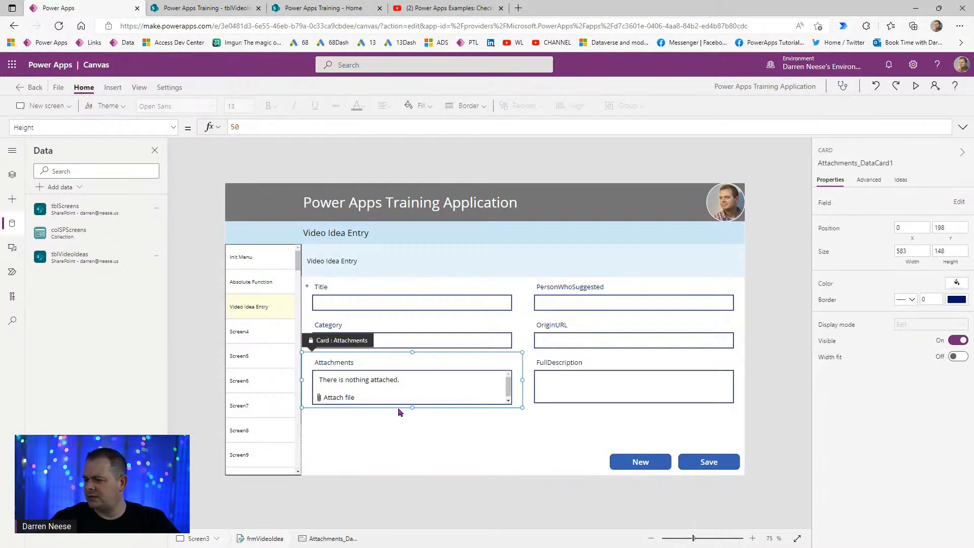
pyautogui.moveTo(412, 408); pyautogui.dragTo(412, 430)
pyautogui.click(411, 382)
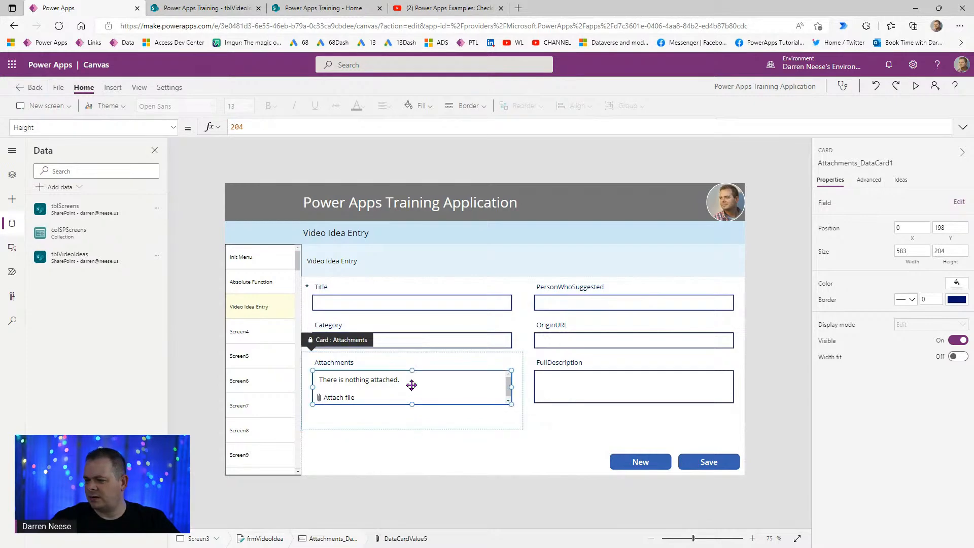
pyautogui.moveTo(414, 406); pyautogui.dragTo(412, 423)
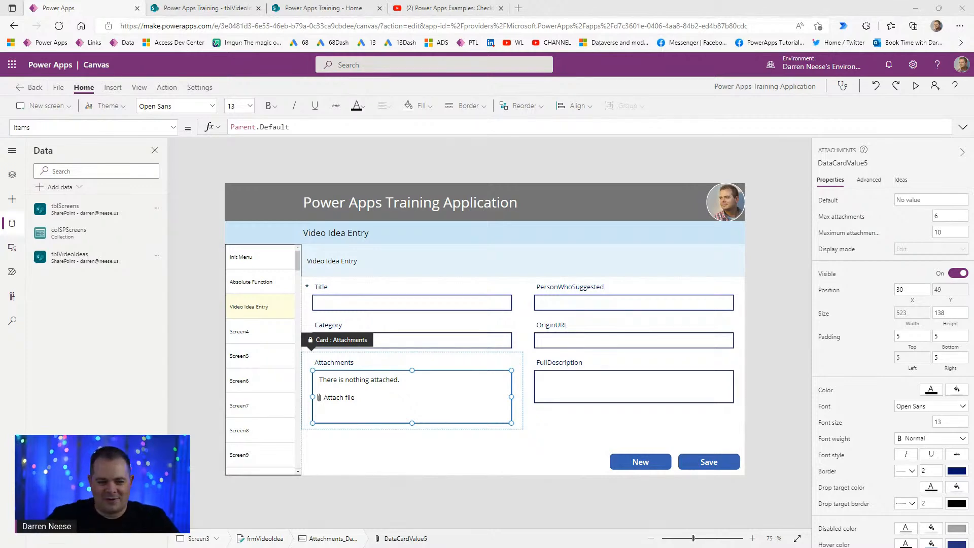
# - Stretch the FullDescription text box to match, about 139 high
pyautogui.click(583, 420)
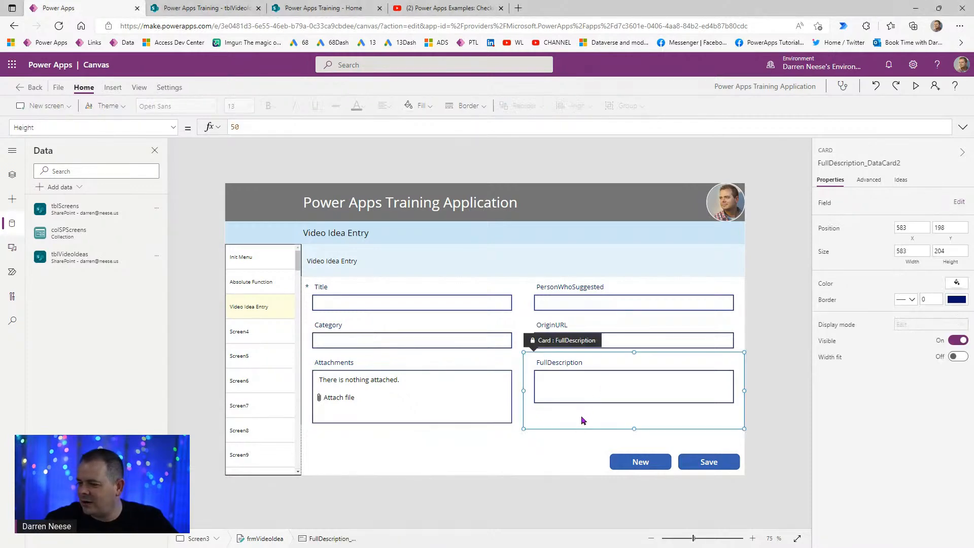
pyautogui.click(620, 390)
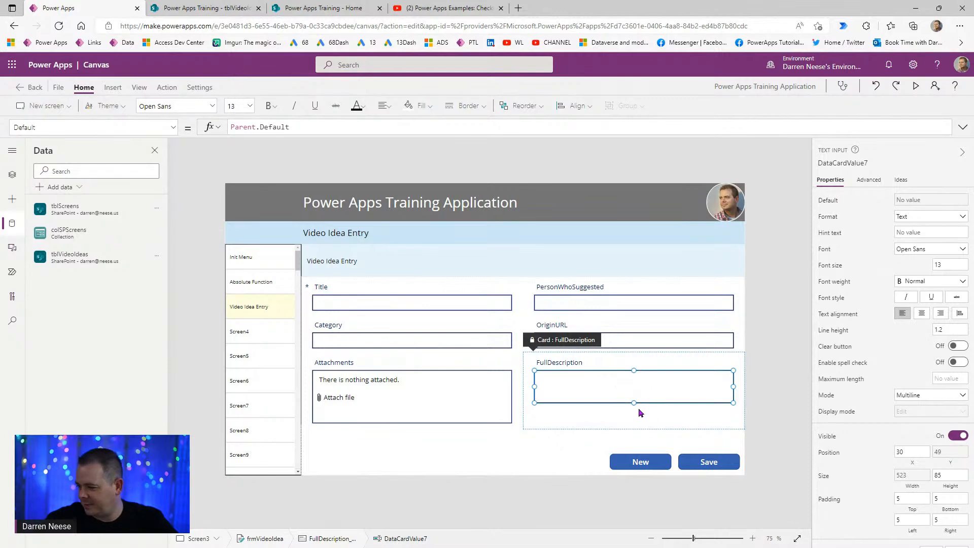
pyautogui.moveTo(635, 404); pyautogui.dragTo(635, 425)
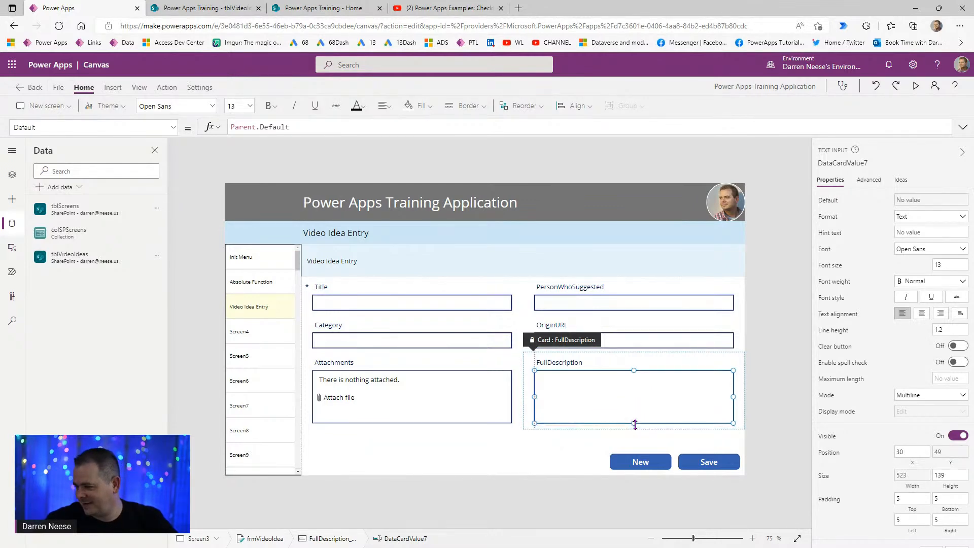
pyautogui.click(768, 373)
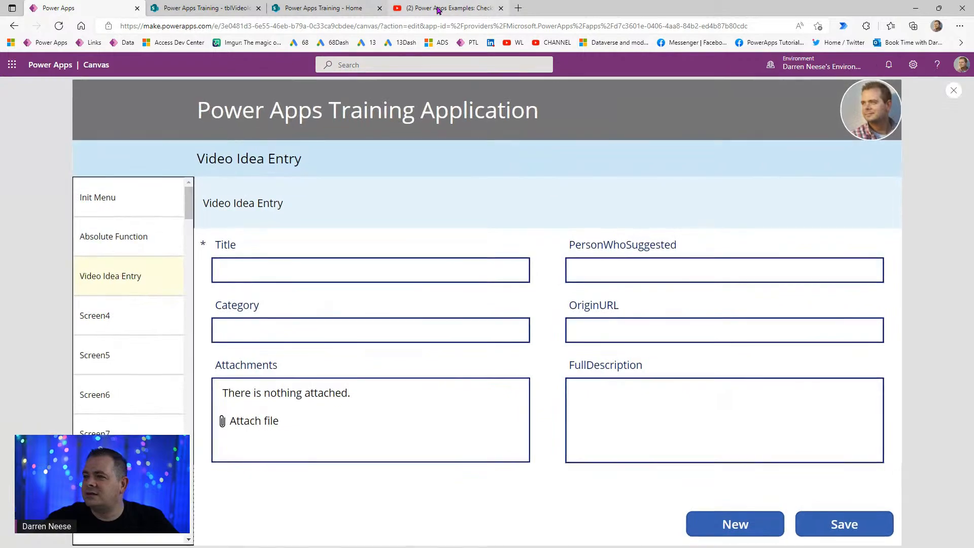
pyautogui.click(437, 8)
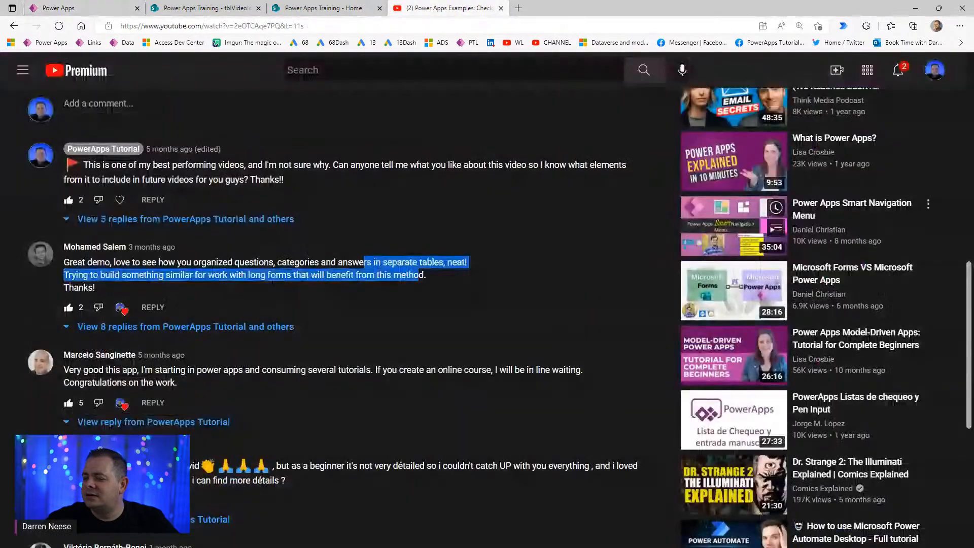
# - Copy the video's youtu.be short link from YouTube's Share dialog
pyautogui.click(377, 277)
pyautogui.scroll(9, 436, 100)
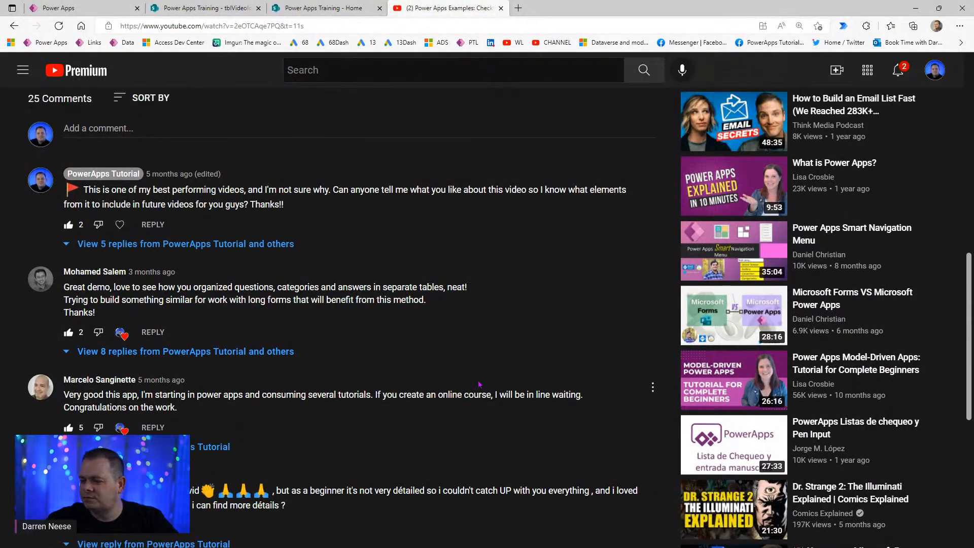
pyautogui.scroll(-4, 419, 216)
pyautogui.click(419, 216)
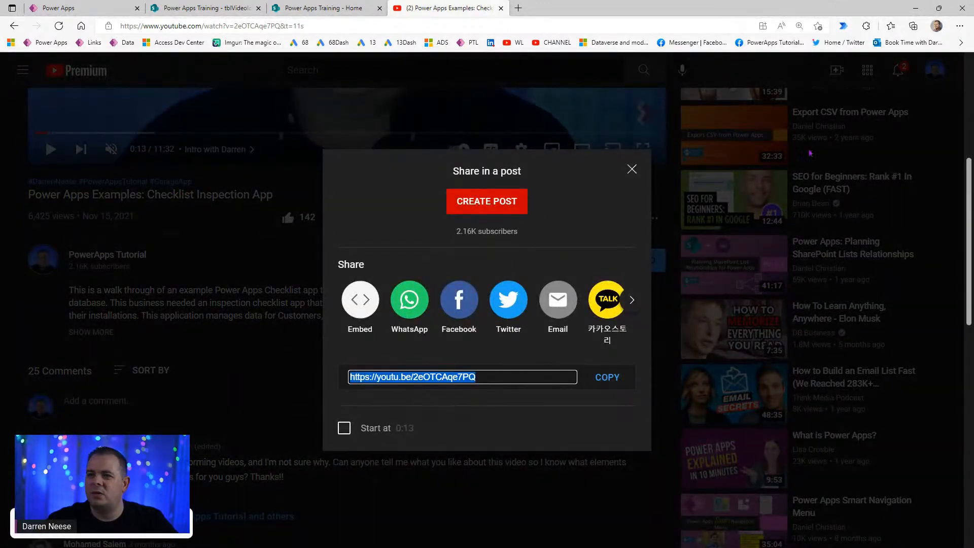
pyautogui.click(633, 170)
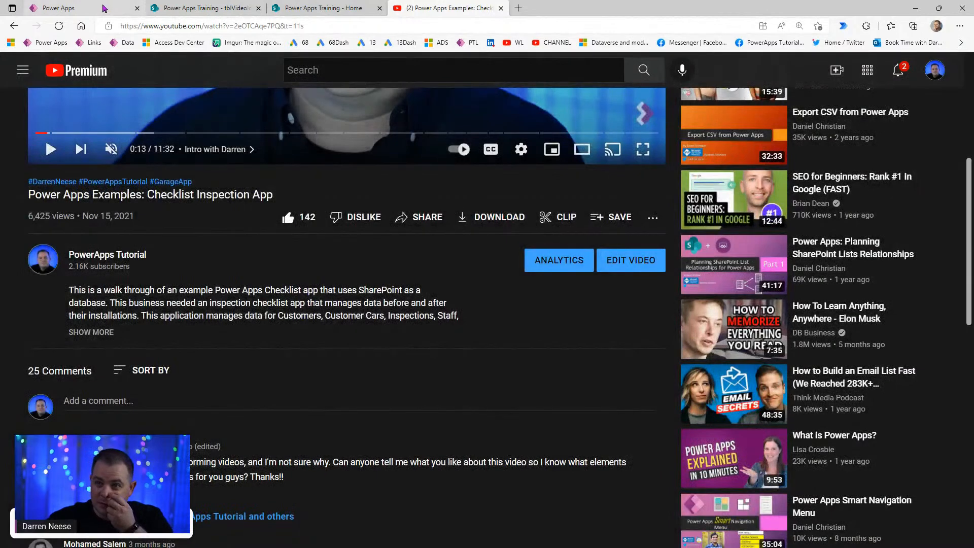
pyautogui.click(103, 9)
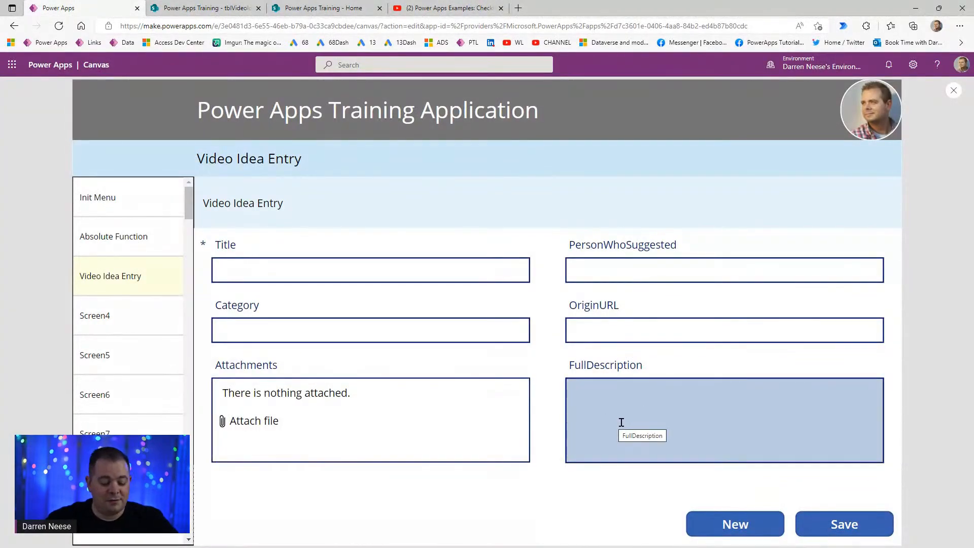
# - Paste the copied video link into the OriginURL field
pyautogui.click(635, 325)
pyautogui.write('https://youtu.be/2eOTCAqe7PQ')
pyautogui.click(352, 275)
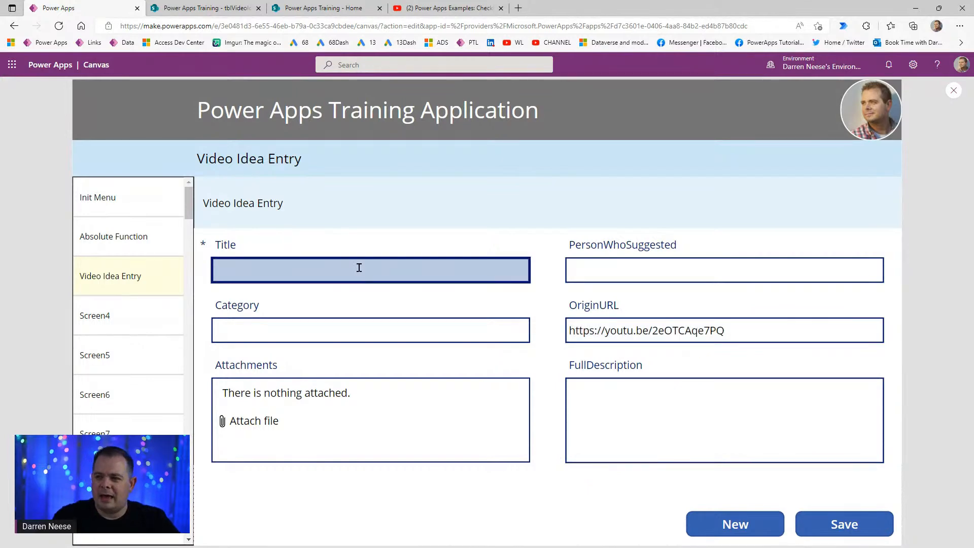
pyautogui.write('Inspection')
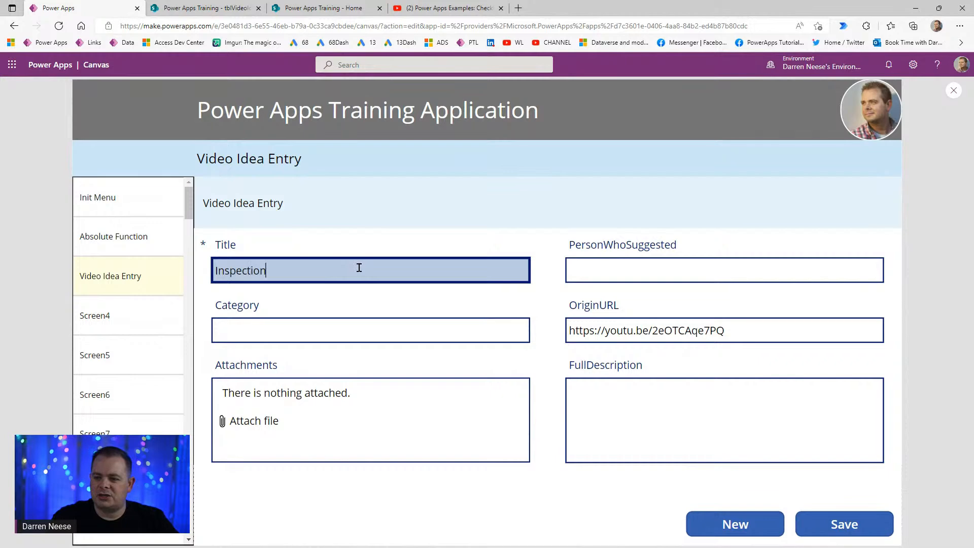
# - Copy 'Checklist Inspection App' from YouTube and set Title to 'Checklist Inspection App - Show More'
pyautogui.click(449, 8)
pyautogui.moveTo(278, 194); pyautogui.dragTo(147, 195)
pyautogui.rightClick(213, 197)
pyautogui.click(243, 209)
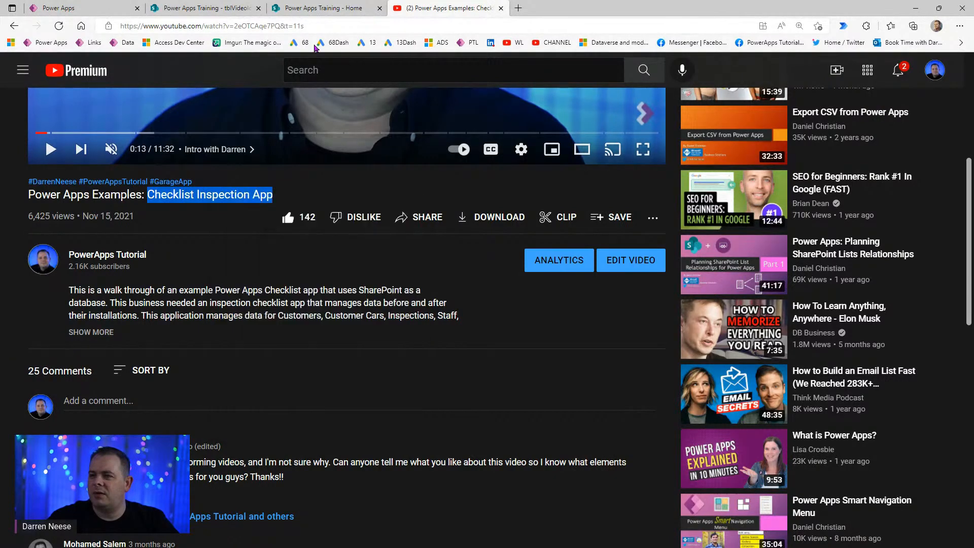
pyautogui.click(58, 8)
pyautogui.hotkey('ctrl', 'a')
pyautogui.hotkey('ctrl', 'v')
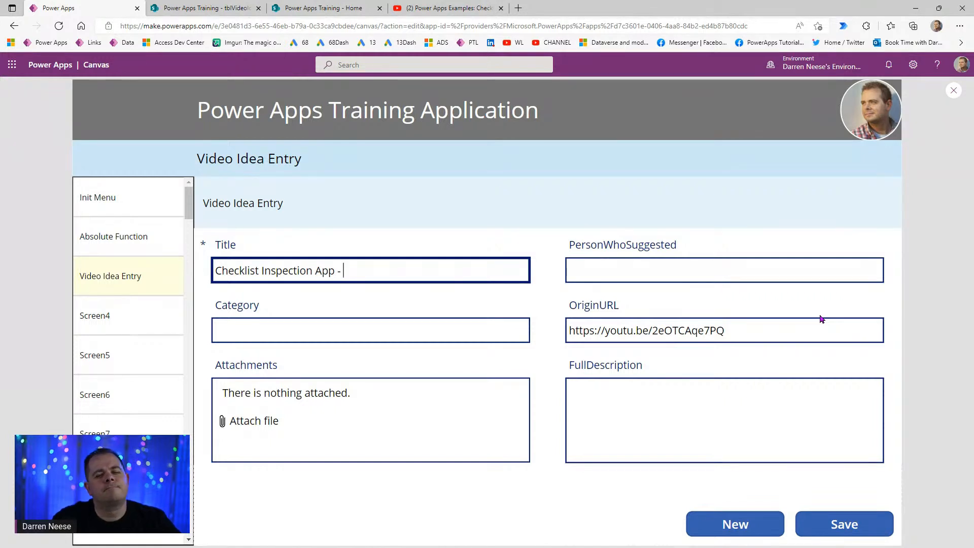
pyautogui.write('- Show More')
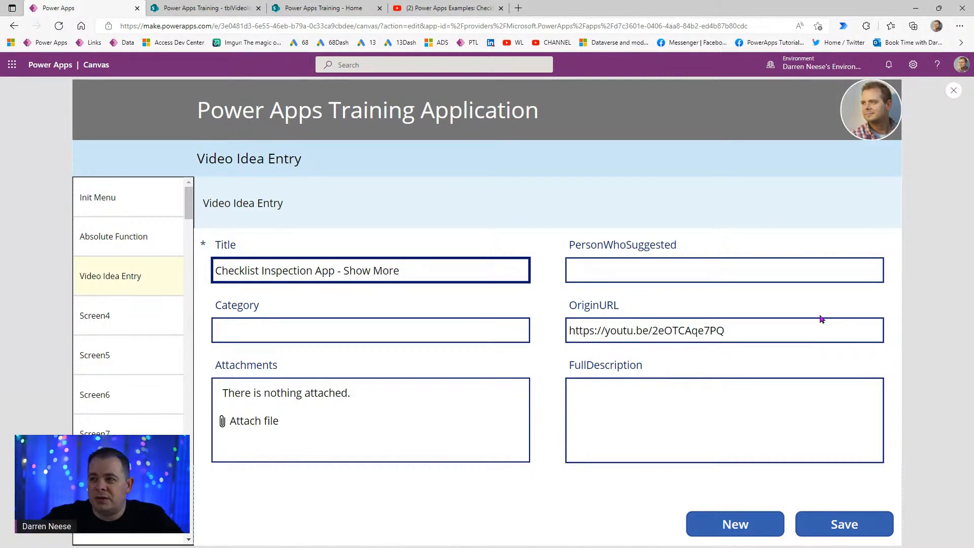
pyautogui.click(469, 8)
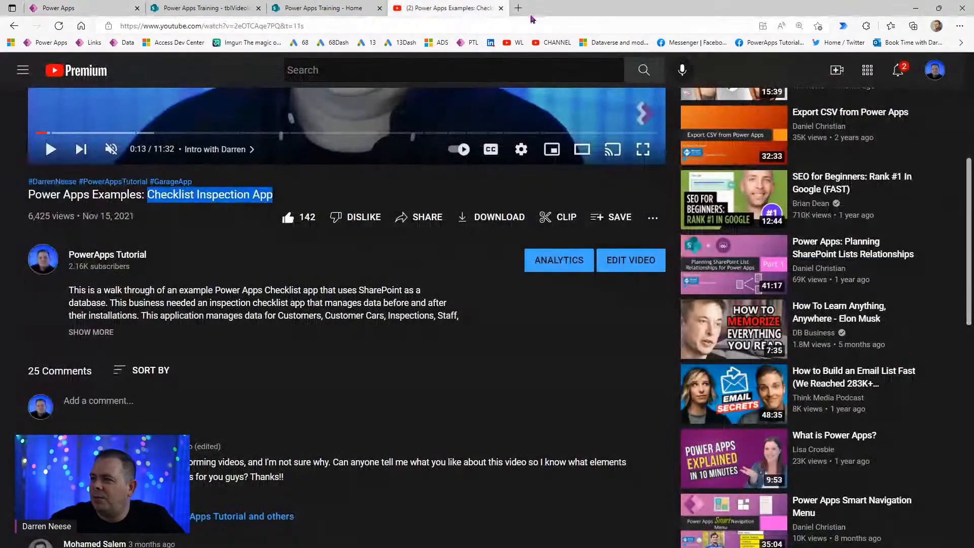
pyautogui.scroll(6, 359, 451)
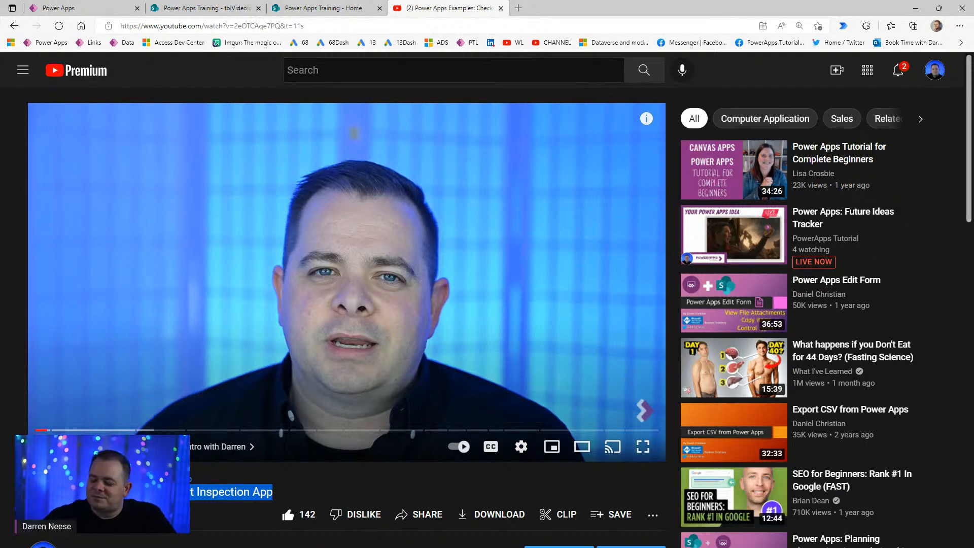
# - Fill PersonWhoSuggested with the YouTube commenter's name followed by '(YouTube)'
pyautogui.click(73, 8)
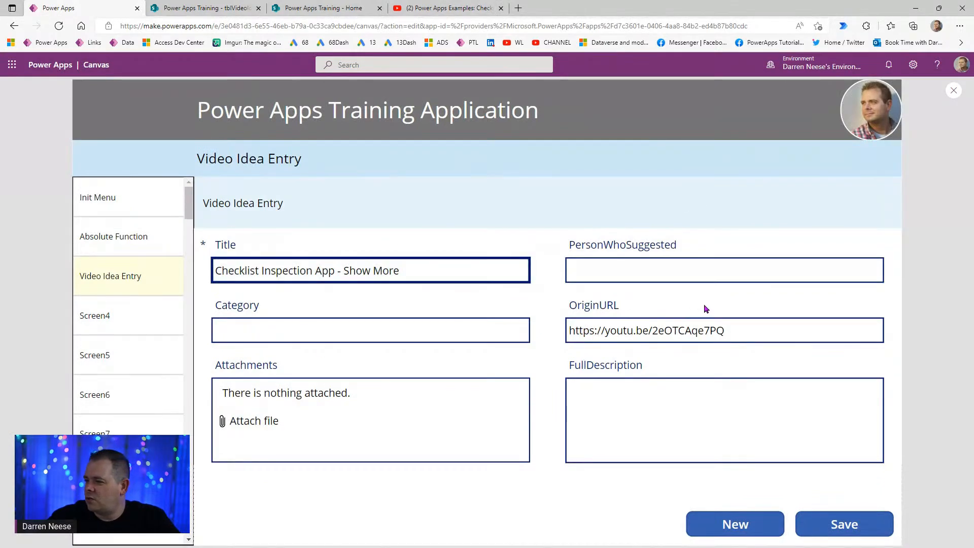
pyautogui.click(479, 9)
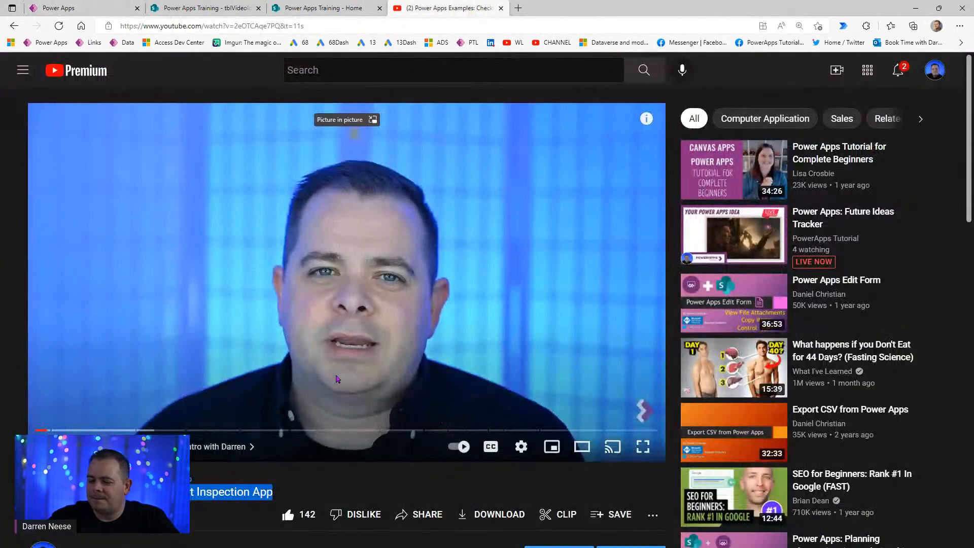
pyautogui.scroll(-10, 335, 304)
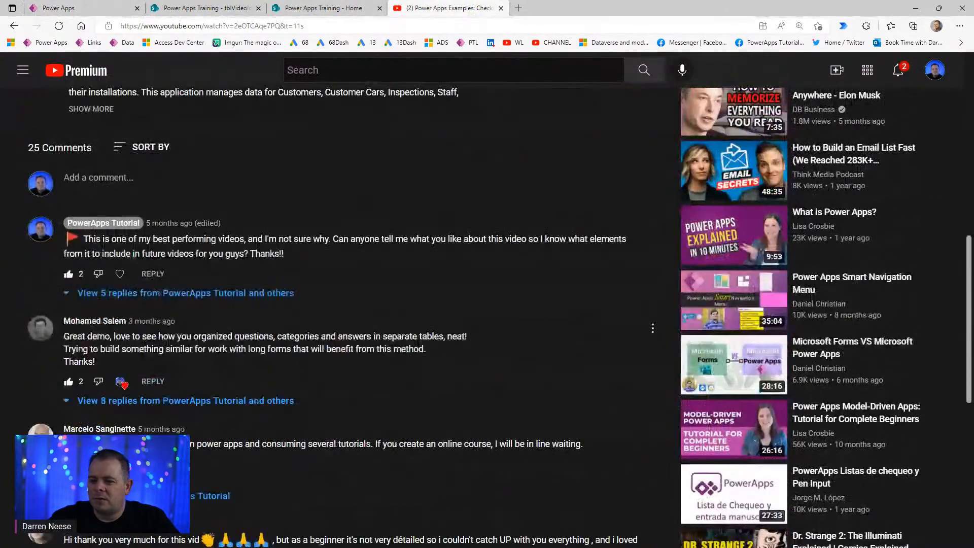
pyautogui.doubleClick(115, 322)
pyautogui.moveTo(114, 321); pyautogui.dragTo(62, 321)
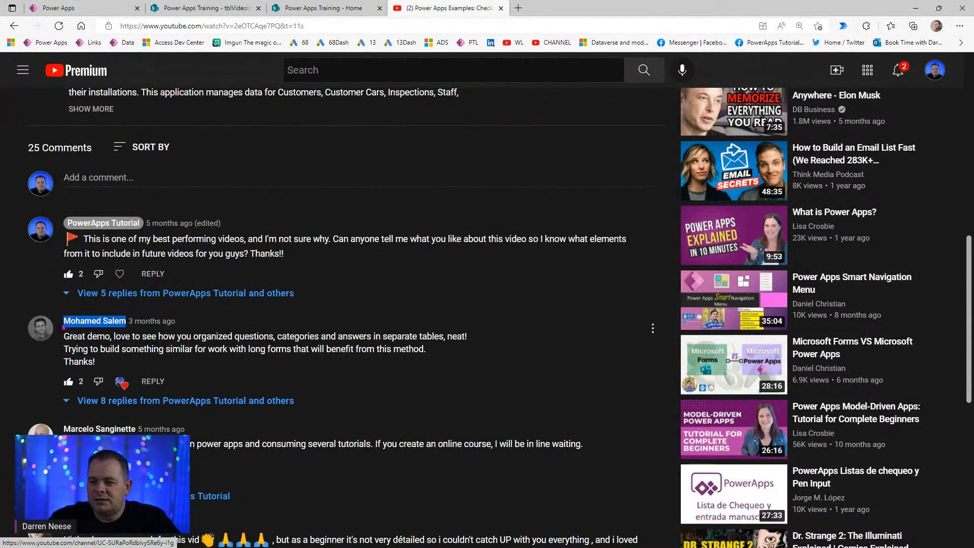
pyautogui.click(117, 11)
pyautogui.click(628, 269)
pyautogui.hotkey('ctrl', 'v')
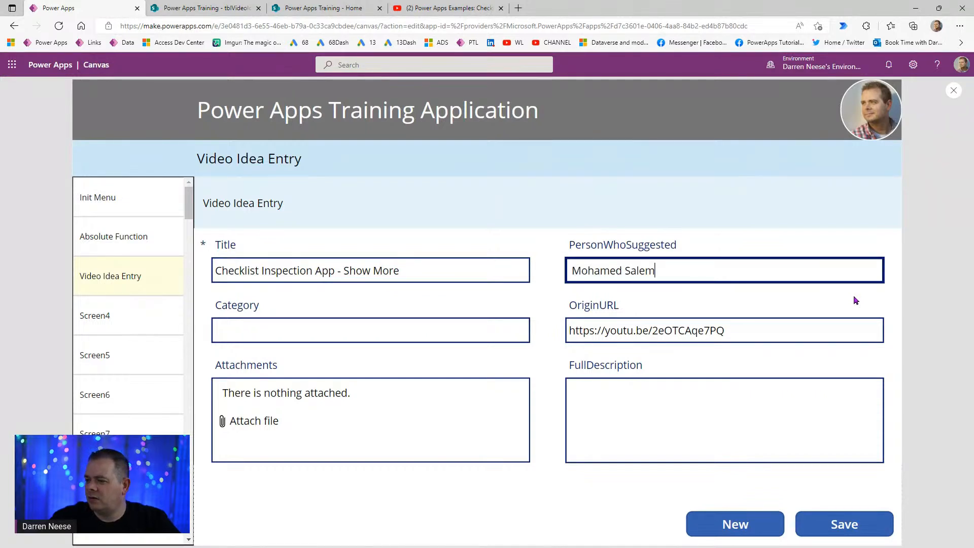
pyautogui.write('- YouTube')
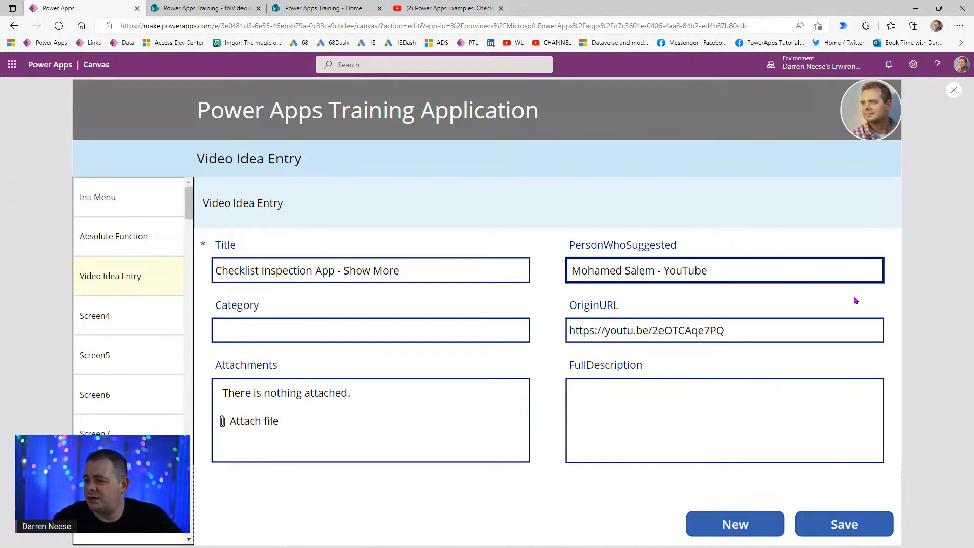
pyautogui.hotkey('ctrl', 'Left')
pyautogui.press('BackSpace')
pyautogui.press('BackSpace')
pyautogui.write('(')
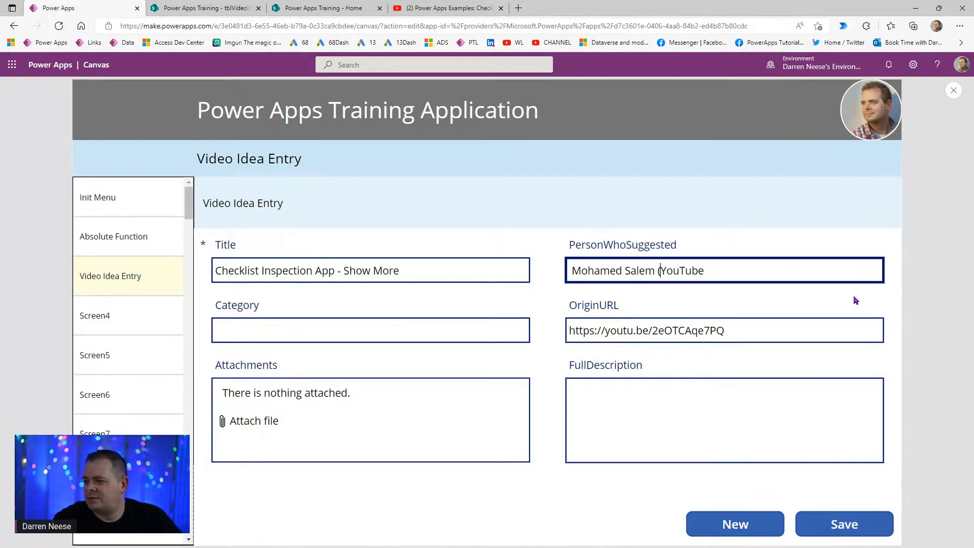
pyautogui.press('End')
pyautogui.write(')')
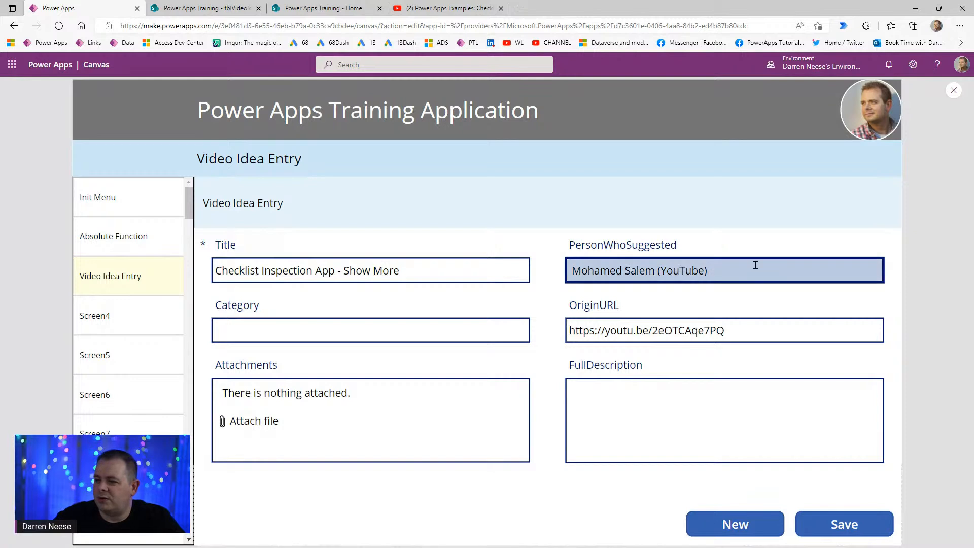
# - Set Category to Examples and paste the copied YouTube comment into FullDescription
pyautogui.click(405, 333)
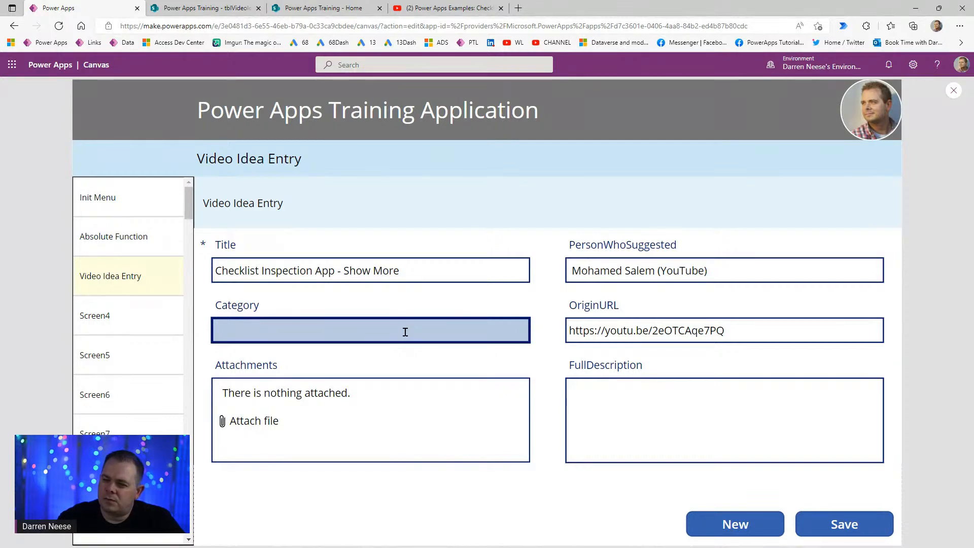
pyautogui.write('Examples')
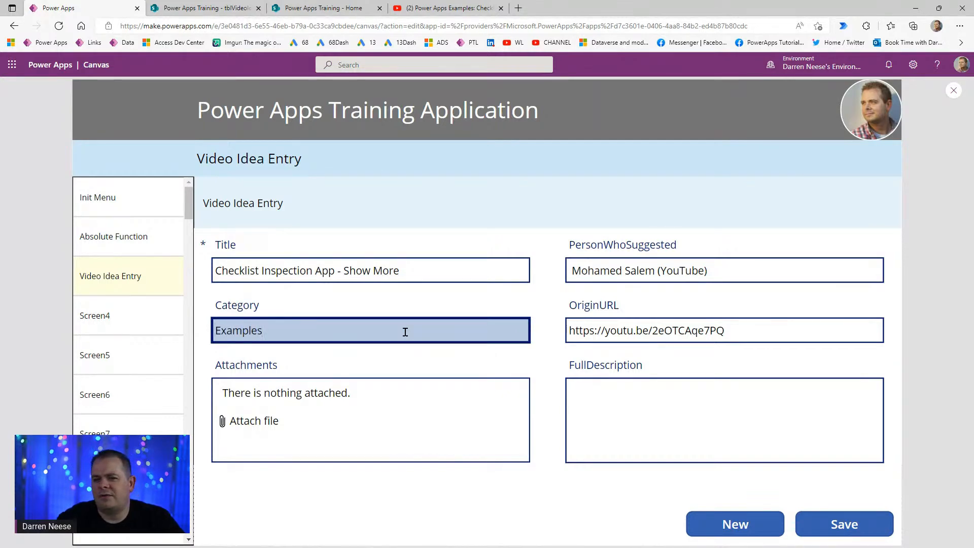
pyautogui.click(665, 420)
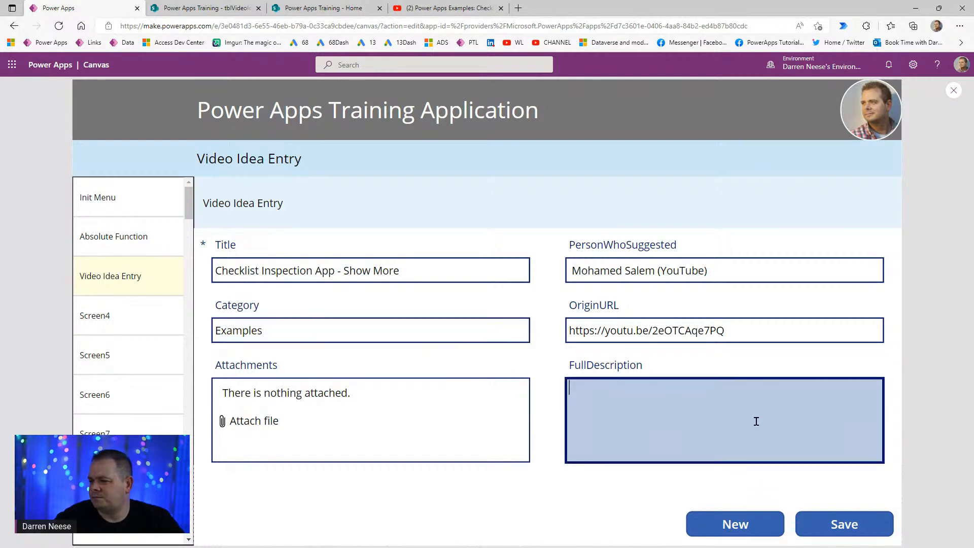
pyautogui.click(433, 9)
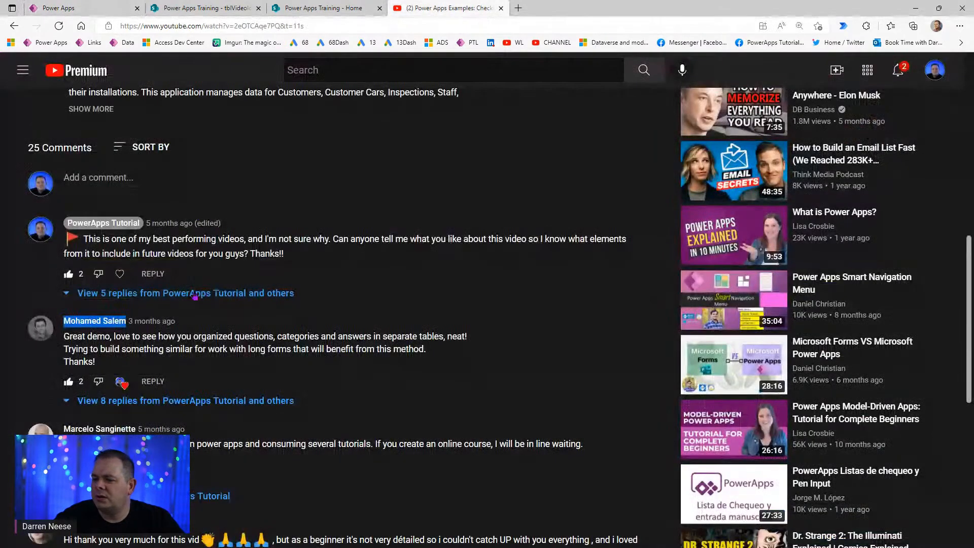
pyautogui.moveTo(106, 366); pyautogui.dragTo(63, 335)
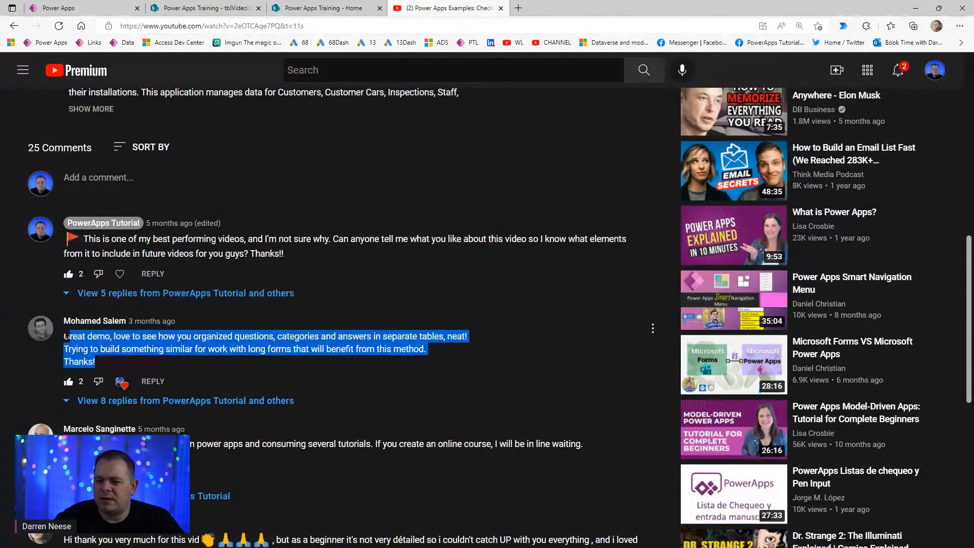
pyautogui.rightClick(159, 361)
pyautogui.click(152, 132)
pyautogui.click(58, 8)
pyautogui.hotkey('ctrl', 'v')
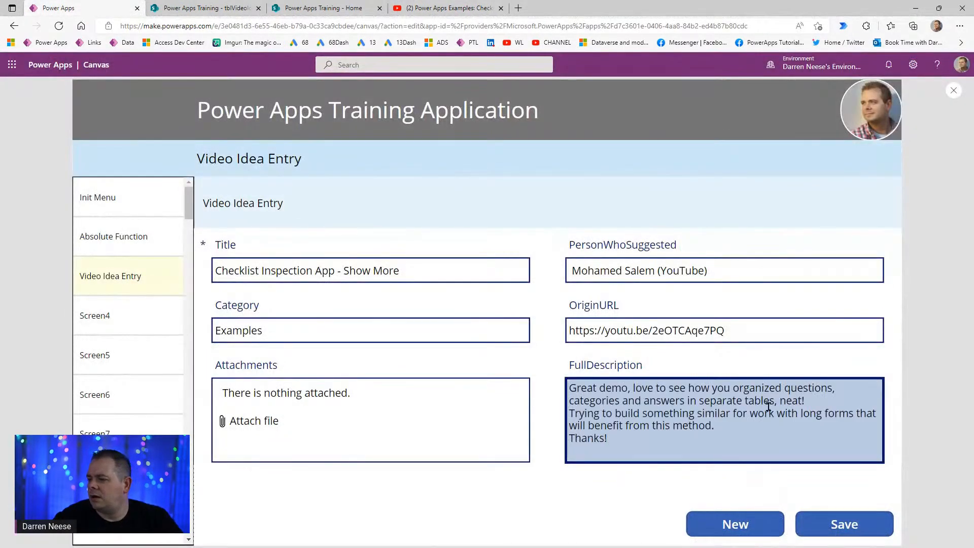
# - Save the Checklist Inspection App - Show More record and refresh the SharePoint tblVideoIdeas list
pyautogui.click(845, 533)
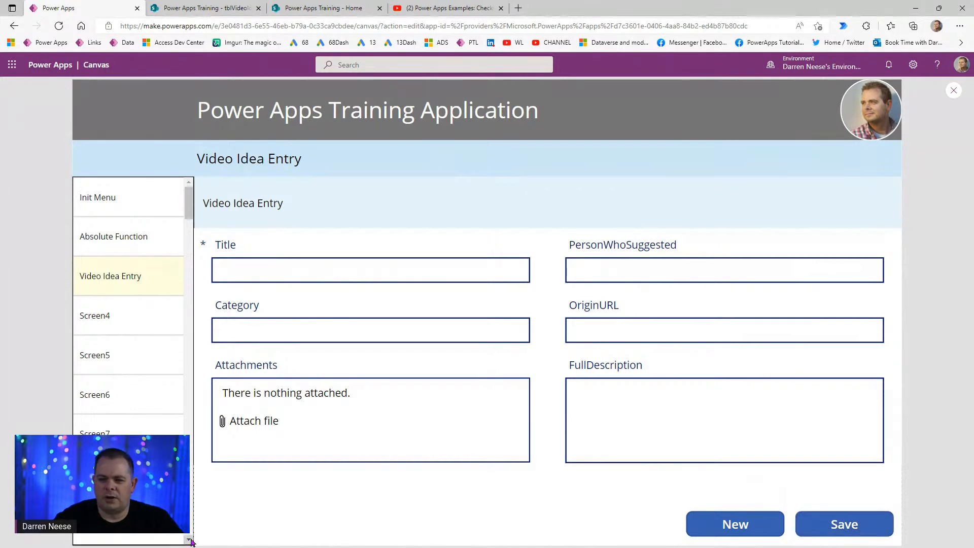
pyautogui.click(199, 8)
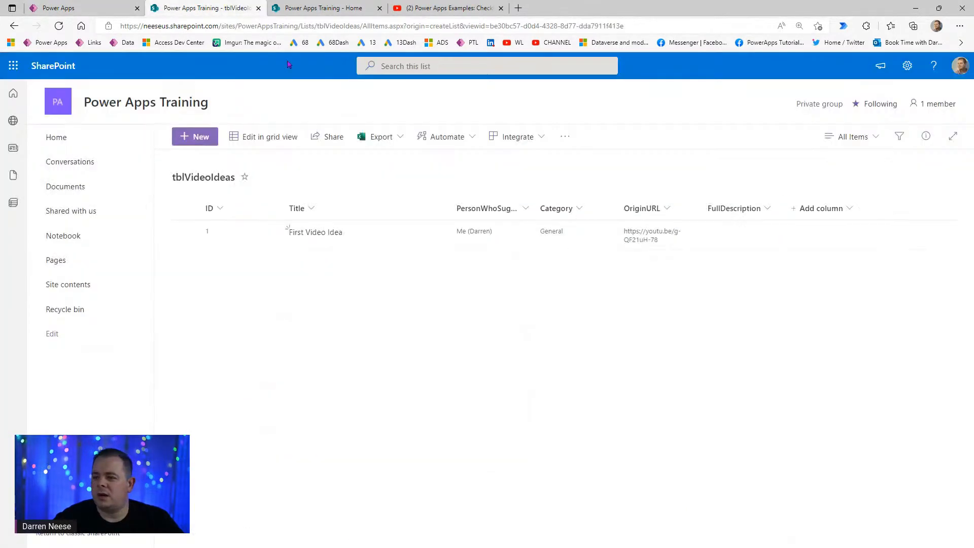
pyautogui.click(59, 26)
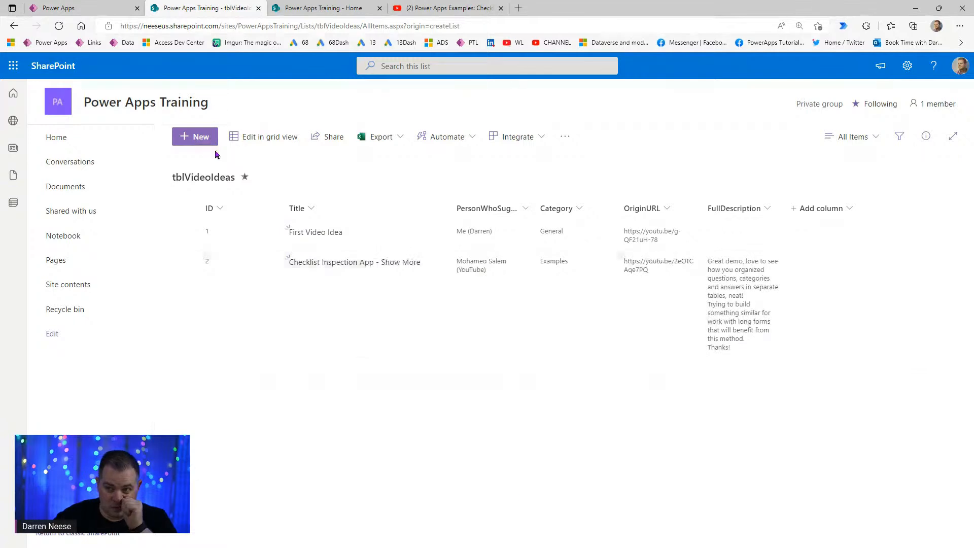
# - Set Screen4's Menu Text to 'Video Idea Listing'
pyautogui.click(113, 11)
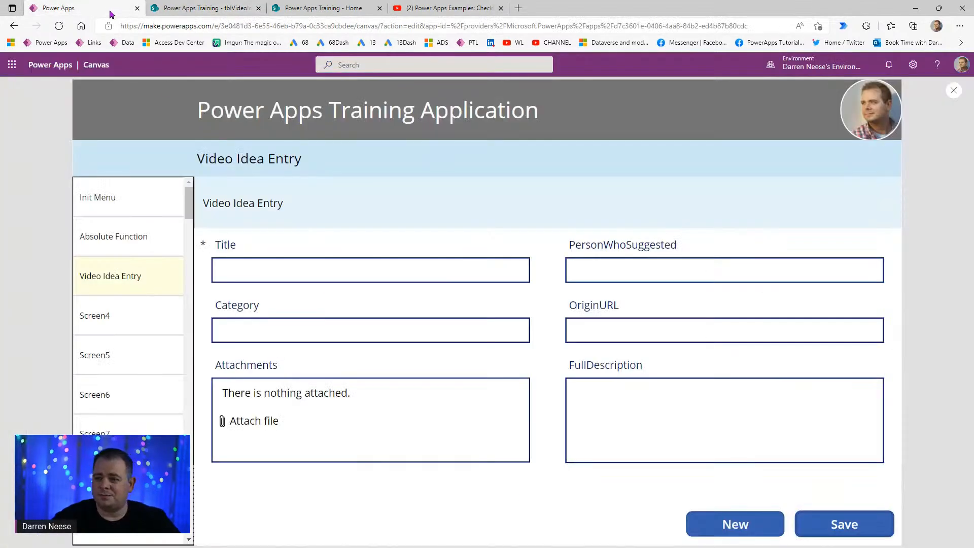
pyautogui.click(140, 318)
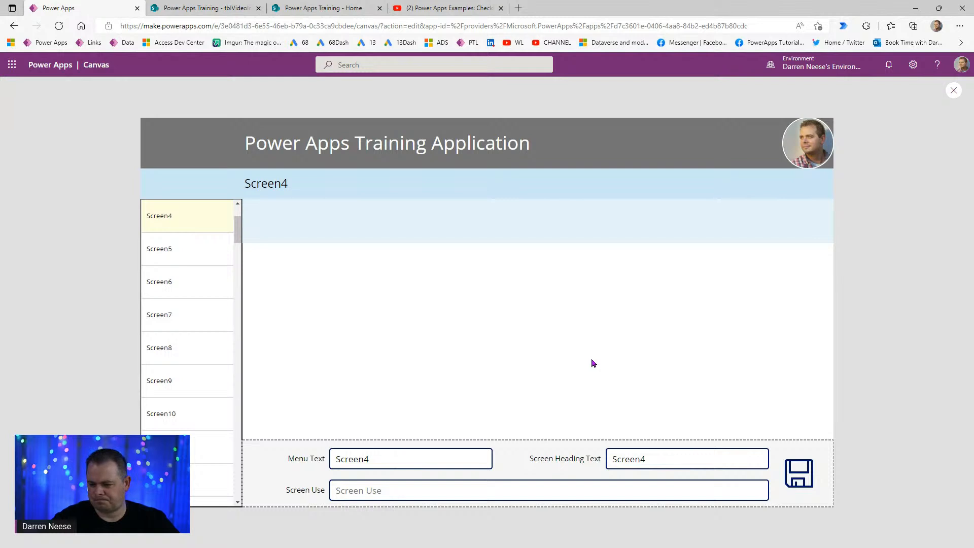
pyautogui.click(336, 459)
pyautogui.write('Video')
pyautogui.write('L')
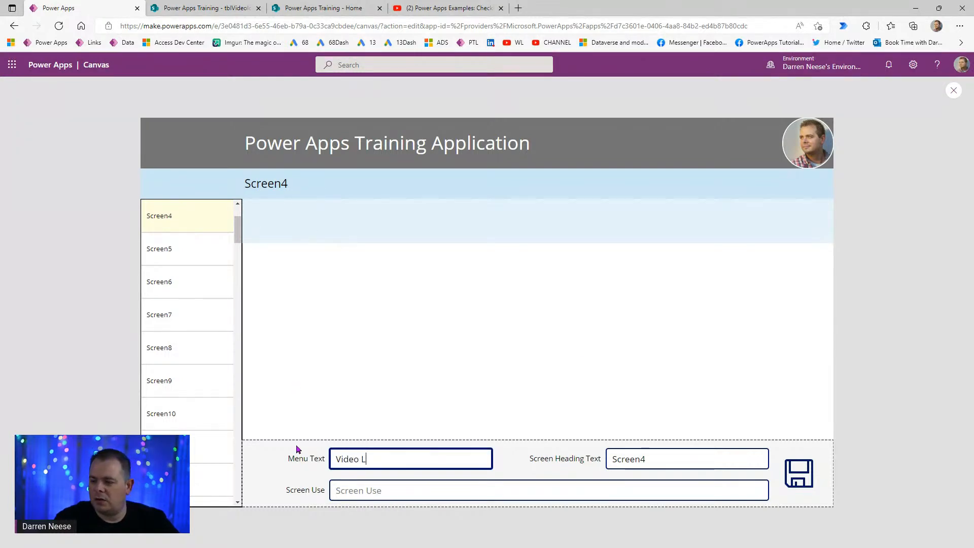
pyautogui.write('istingIdea Listing')
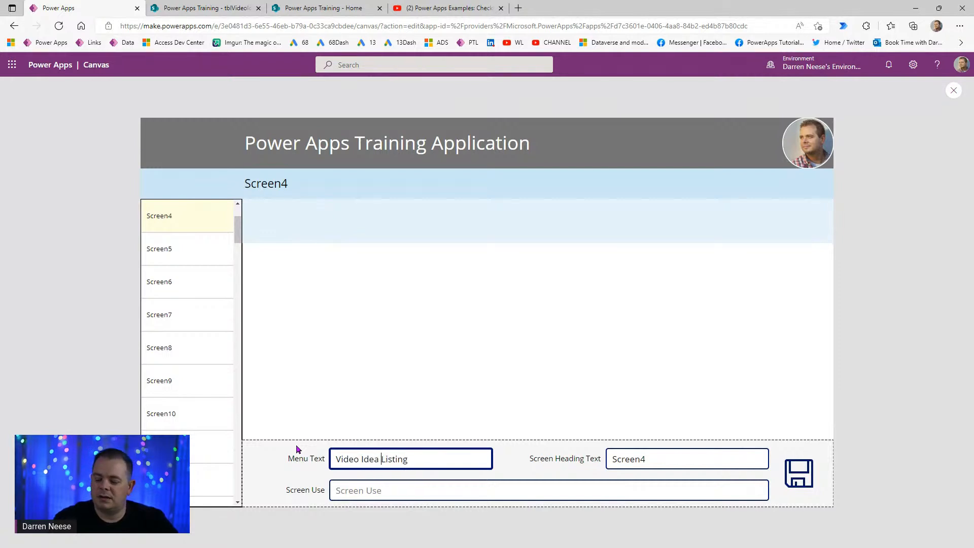
pyautogui.press('End')
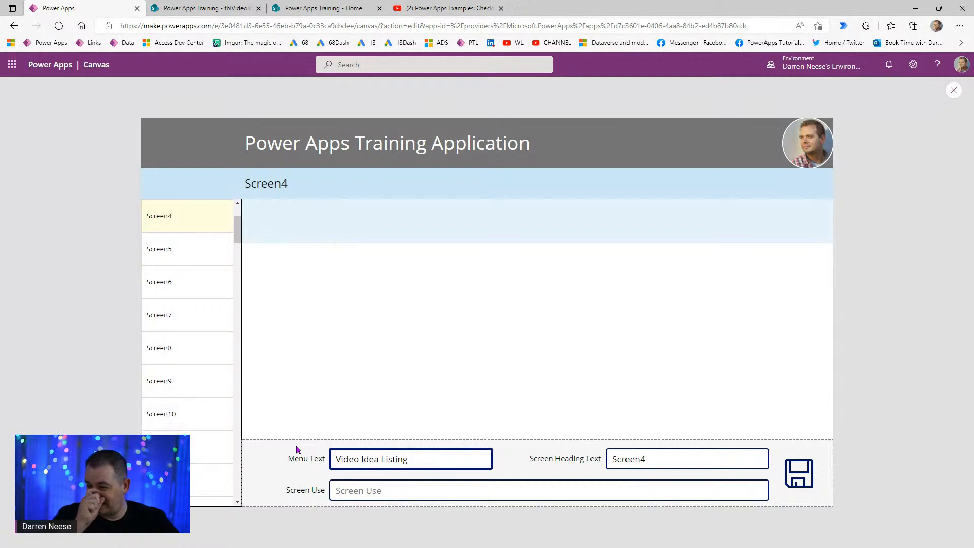
# - Copy 'Video Idea Listing' into Screen Heading Text and Screen Use, then save
pyautogui.click(653, 461)
pyautogui.moveTo(653, 461); pyautogui.dragTo(587, 459)
pyautogui.moveTo(434, 462); pyautogui.dragTo(287, 461)
pyautogui.hotkey('ctrl', 'c')
pyautogui.moveTo(679, 460); pyautogui.dragTo(560, 455)
pyautogui.hotkey('ctrl', 'v')
pyautogui.click(452, 491)
pyautogui.hotkey('ctrl', 'v')
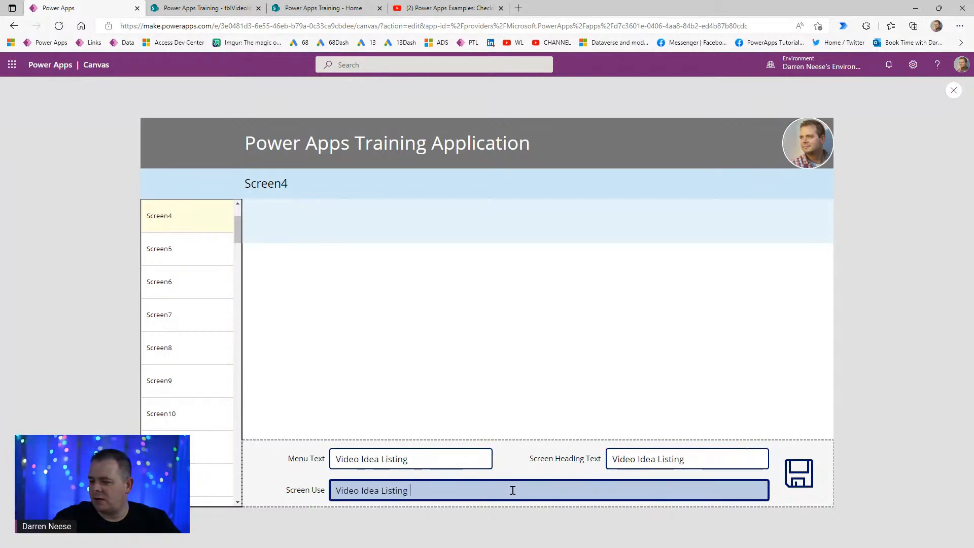
pyautogui.click(801, 481)
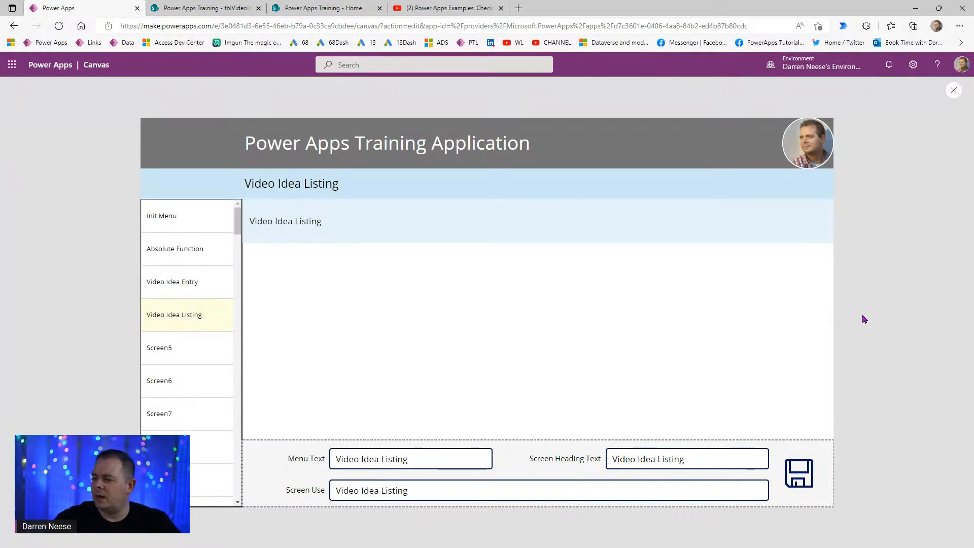
# - Exit preview, zoom the canvas to 83%, select Screen4 and list the Insert gallery layouts
pyautogui.click(954, 91)
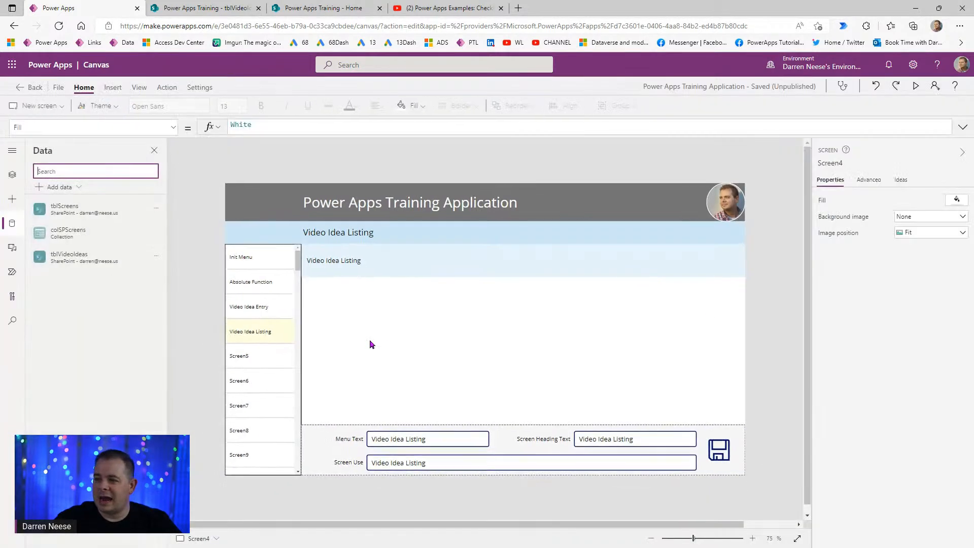
pyautogui.moveTo(693, 539); pyautogui.dragTo(696, 541)
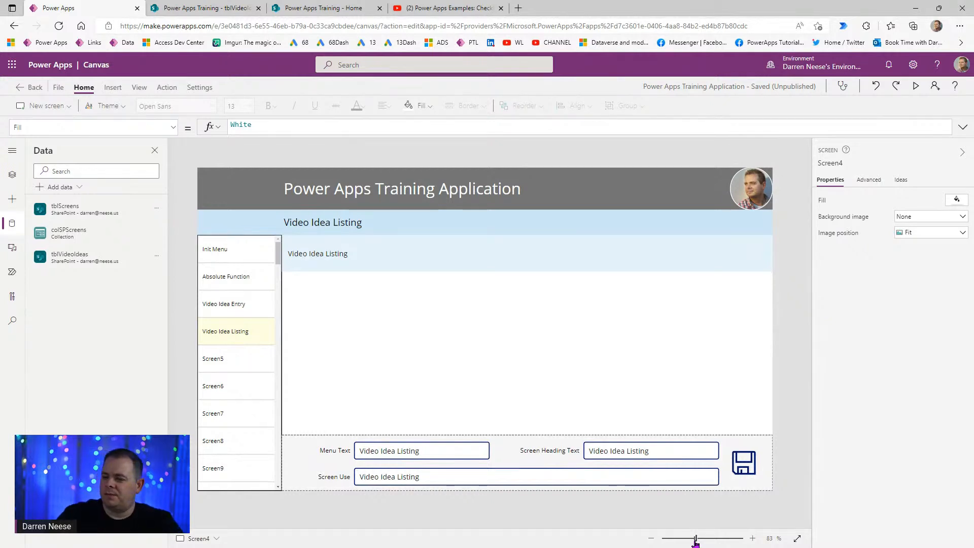
pyautogui.click(448, 377)
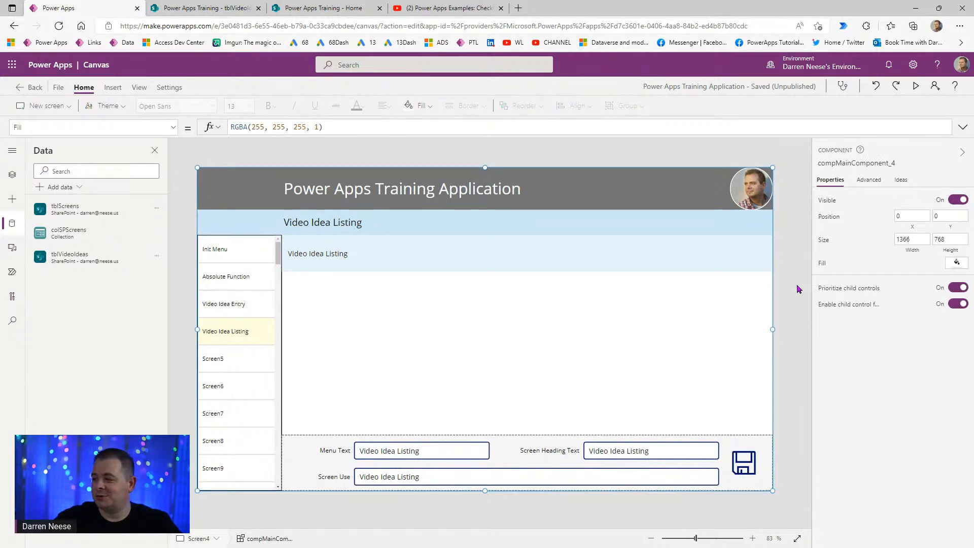
pyautogui.click(791, 324)
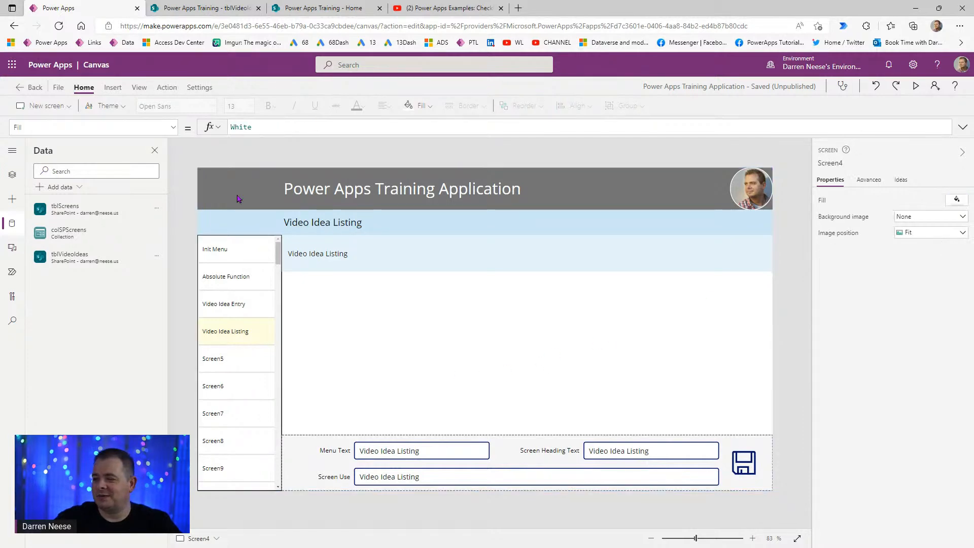
pyautogui.click(112, 89)
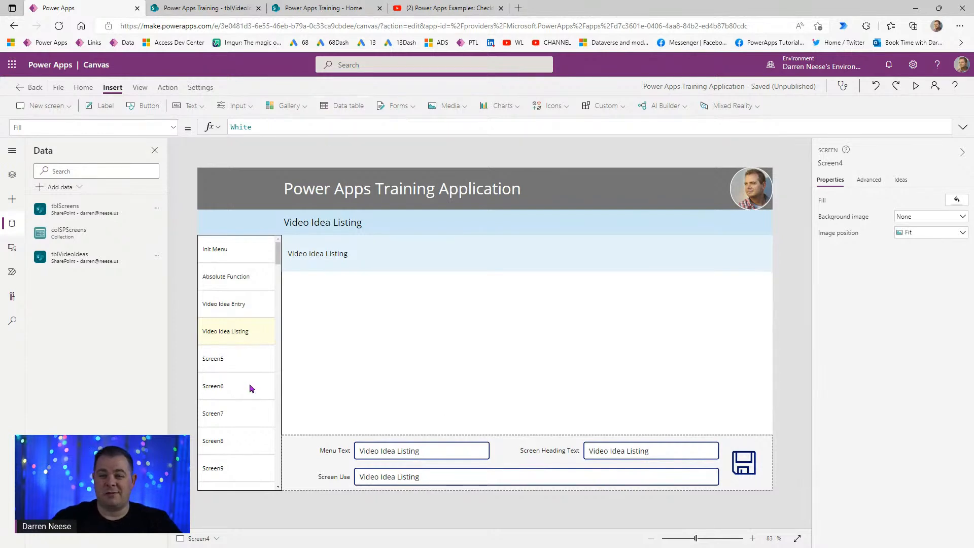
pyautogui.click(294, 108)
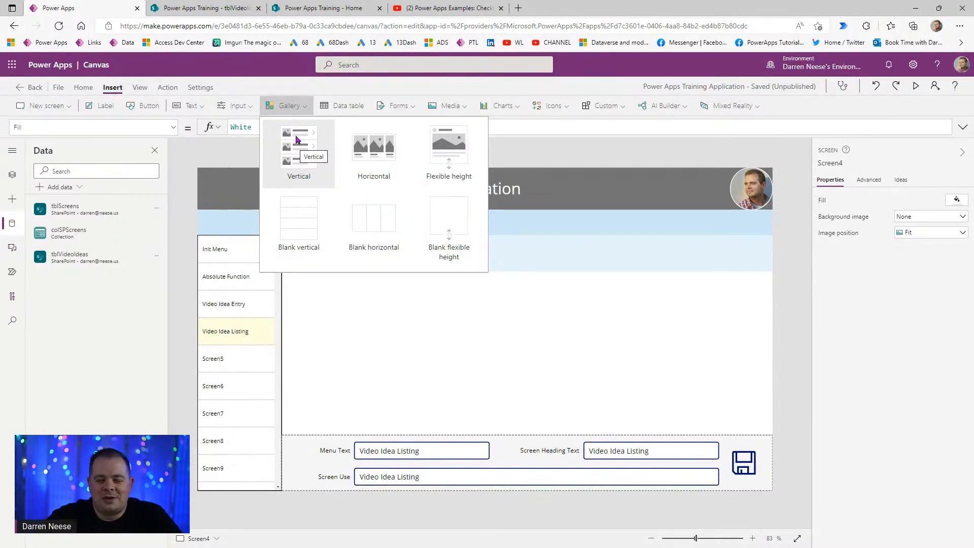
# - Add a blank vertical gallery right of the menu, below the heading band, with border 2
pyautogui.click(301, 215)
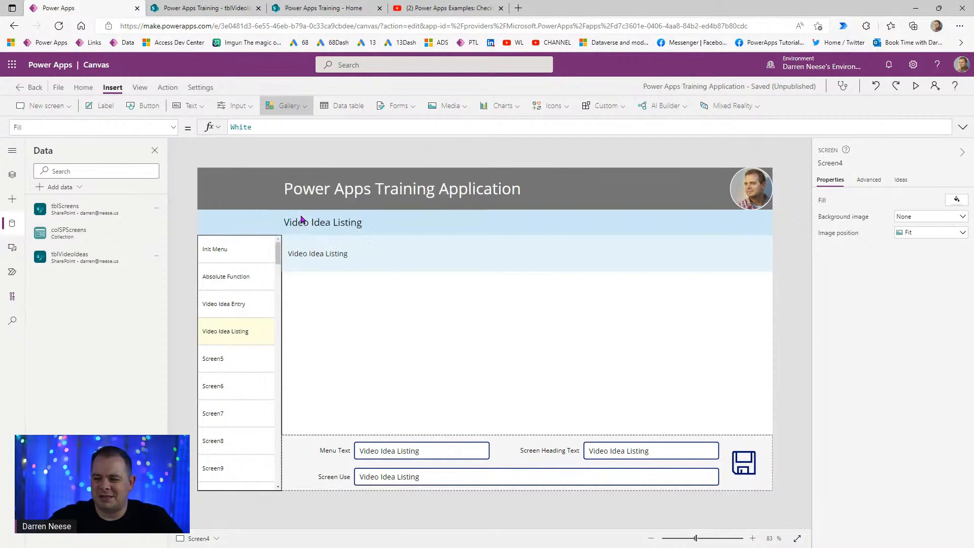
pyautogui.moveTo(361, 321); pyautogui.dragTo(438, 328)
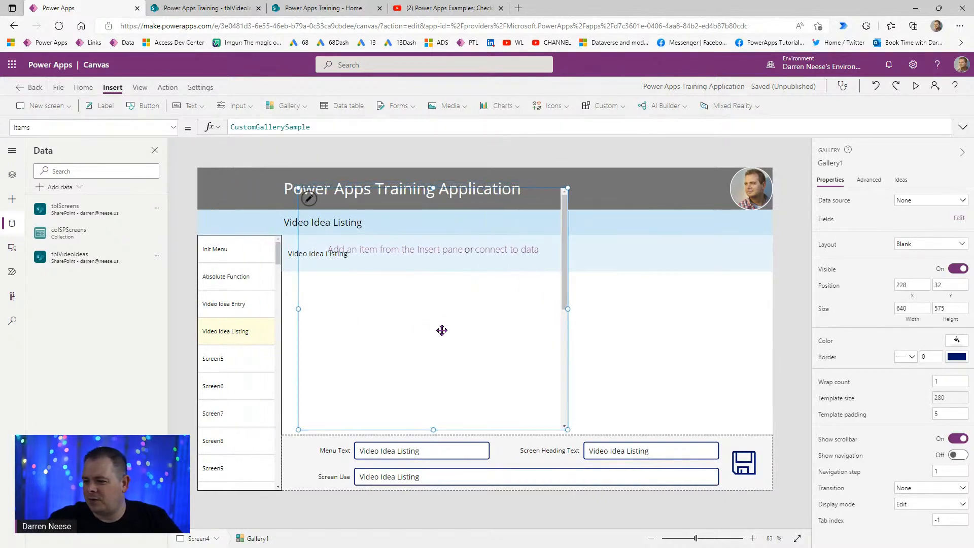
pyautogui.moveTo(427, 191); pyautogui.dragTo(425, 277)
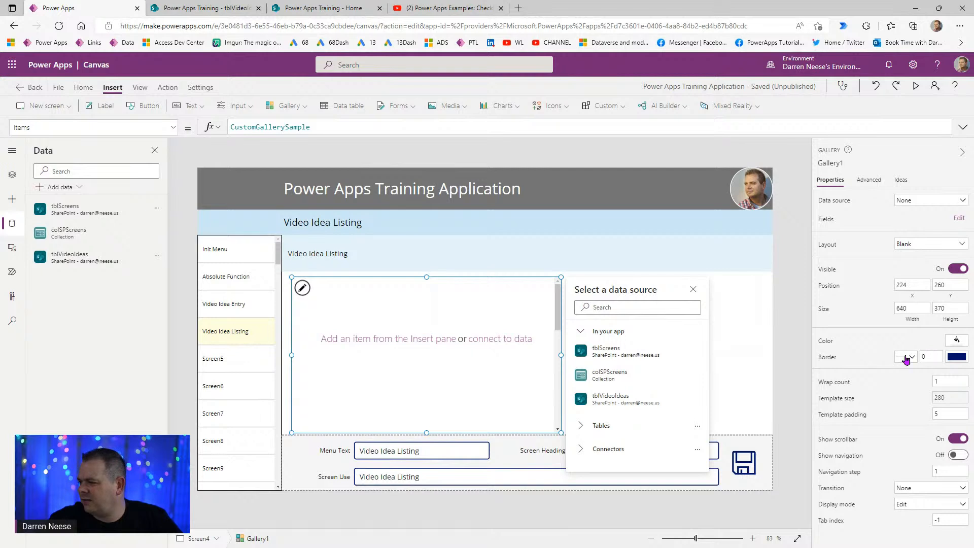
pyautogui.click(930, 357)
pyautogui.write('2')
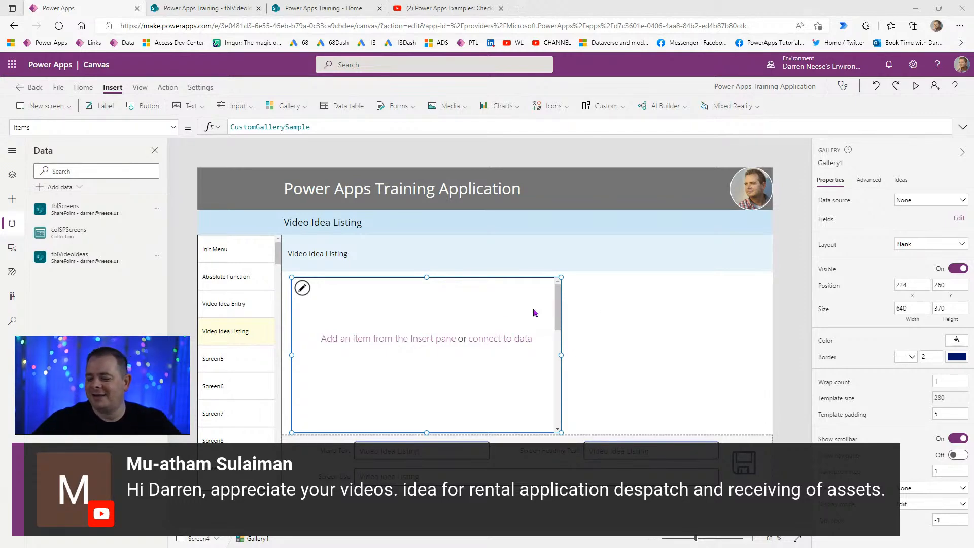
pyautogui.moveTo(456, 427); pyautogui.dragTo(446, 426)
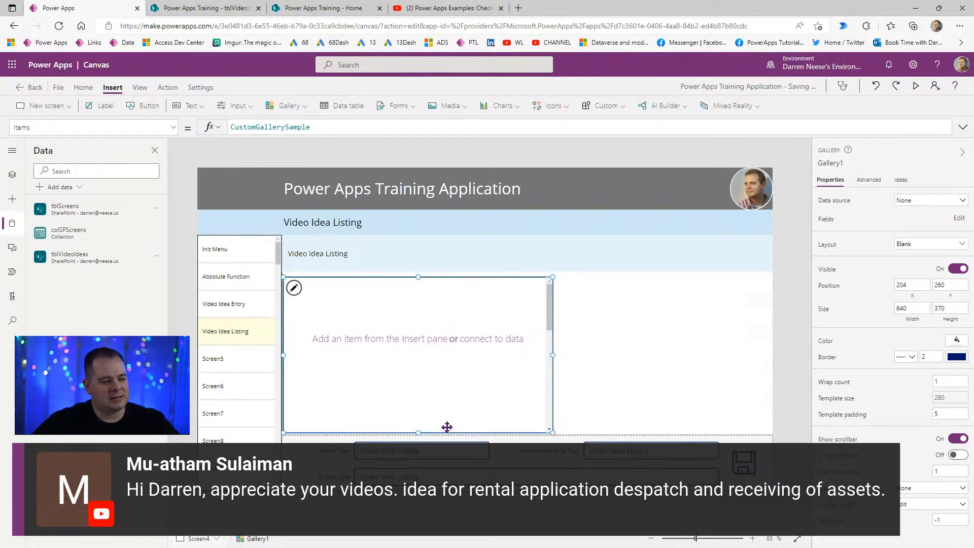
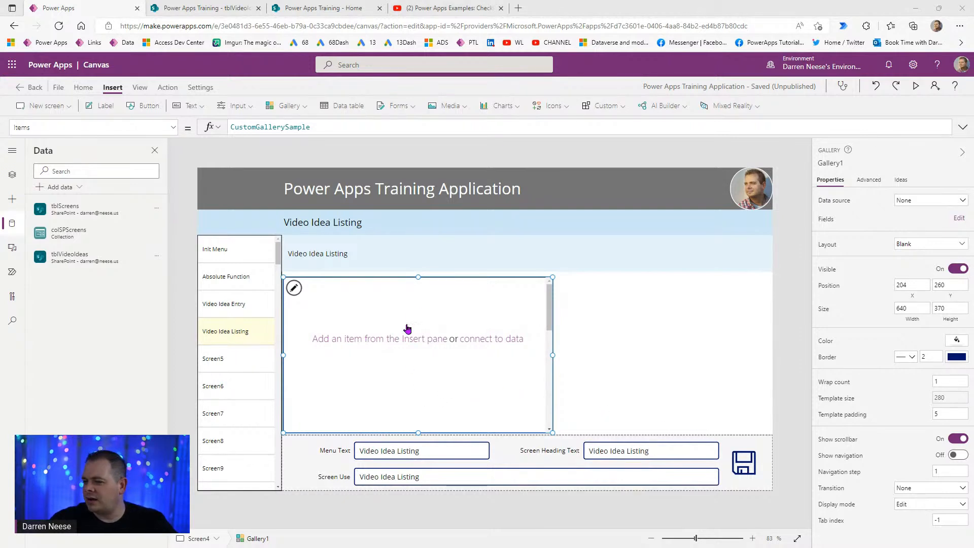
# - Shorten each gallery row and add a Text label at the row's top-left corner (0,0)
pyautogui.click(492, 338)
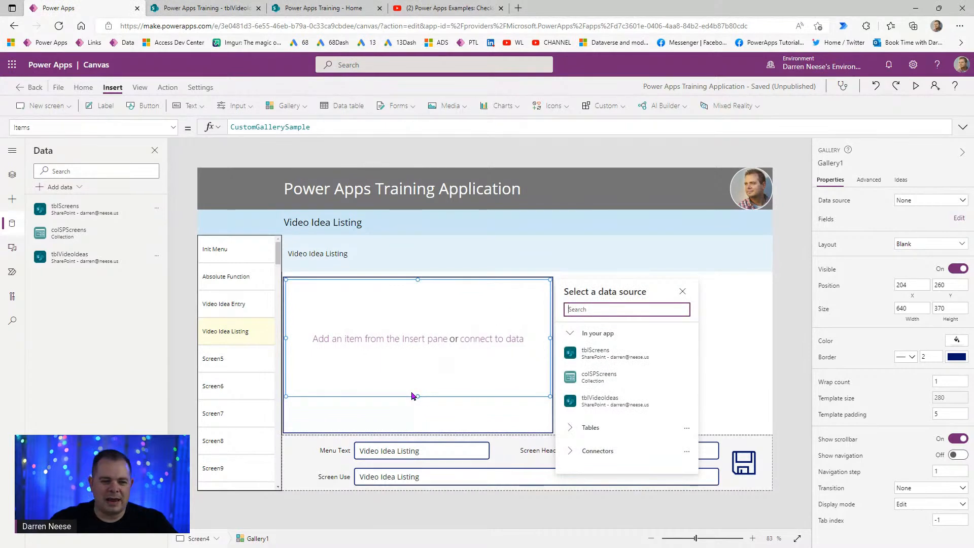
pyautogui.moveTo(416, 396); pyautogui.dragTo(416, 309)
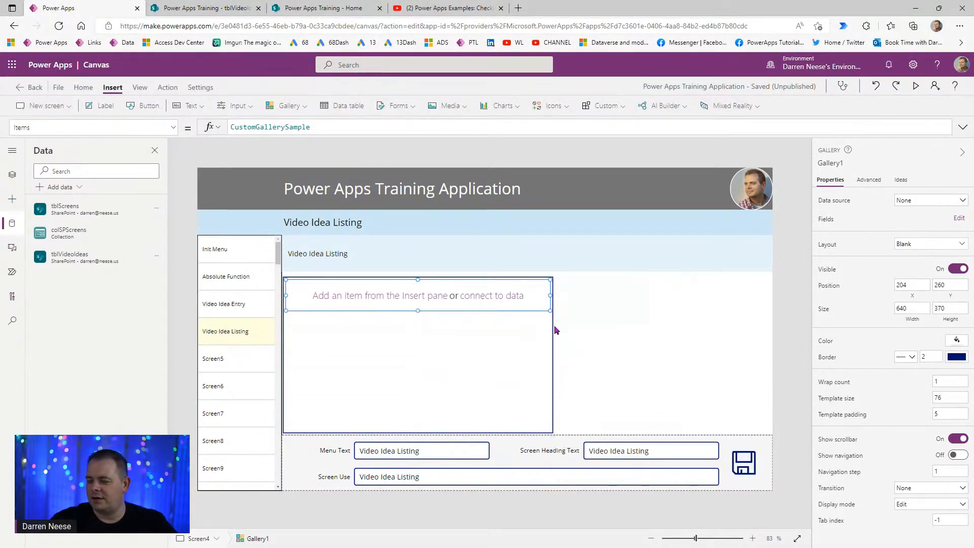
pyautogui.click(461, 394)
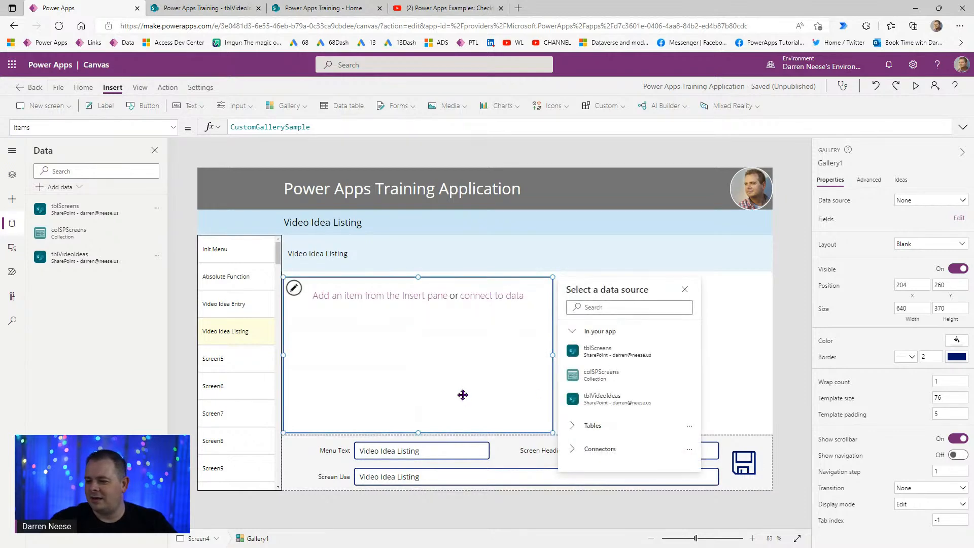
pyautogui.click(348, 296)
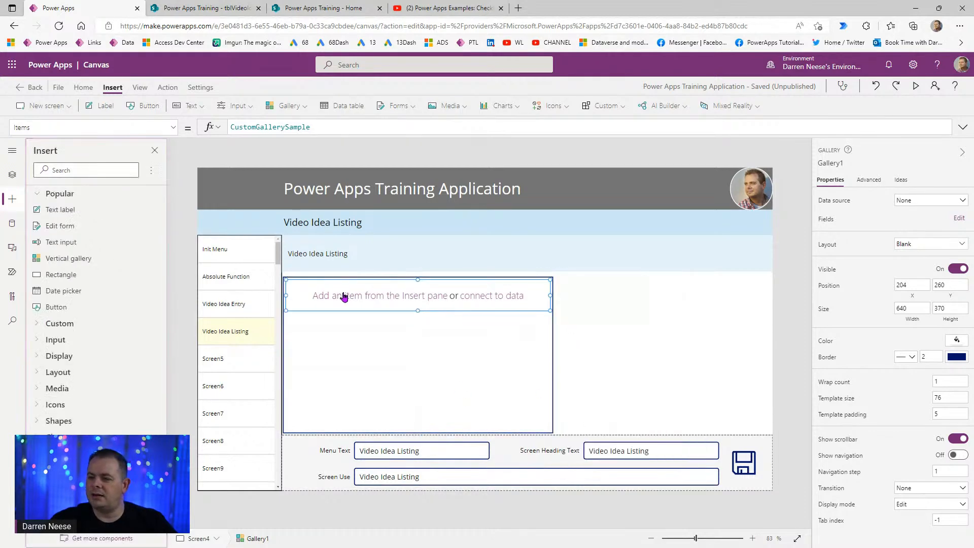
pyautogui.click(60, 209)
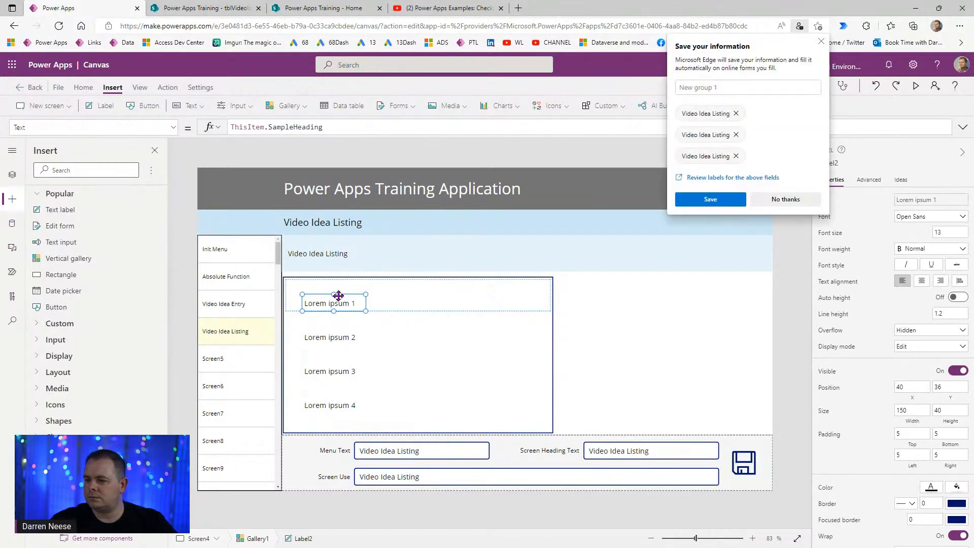
pyautogui.moveTo(343, 302); pyautogui.dragTo(311, 284)
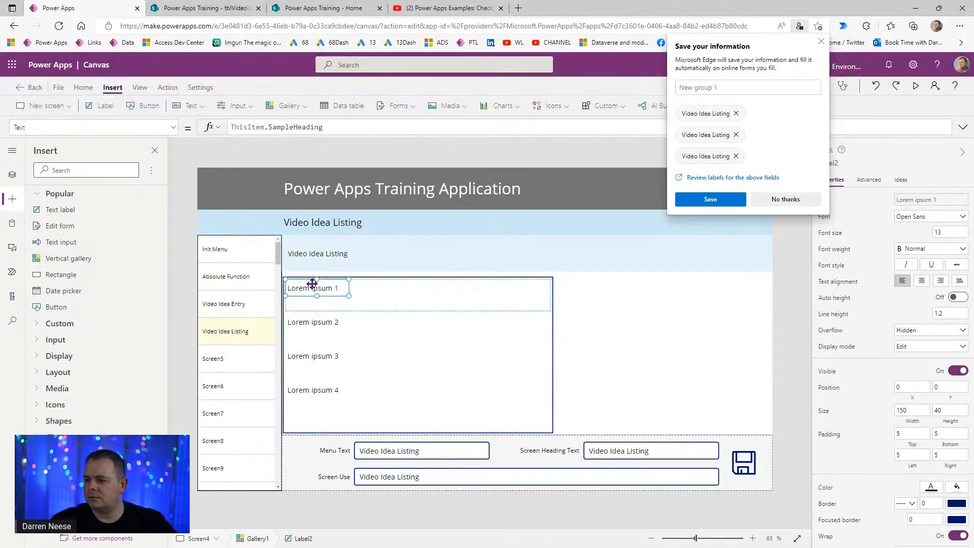
# - Bind the gallery to the tblVideoIdeas data source
pyautogui.click(822, 41)
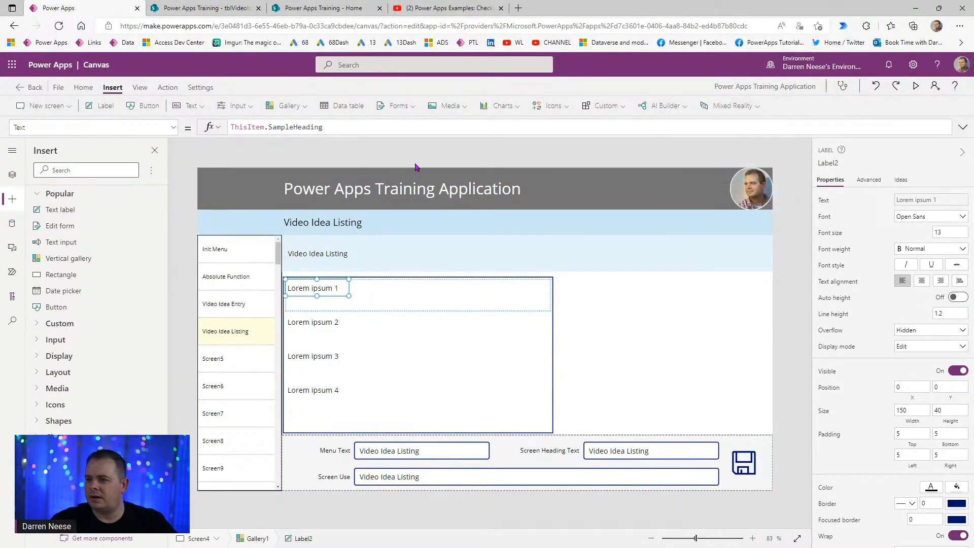
pyautogui.click(450, 355)
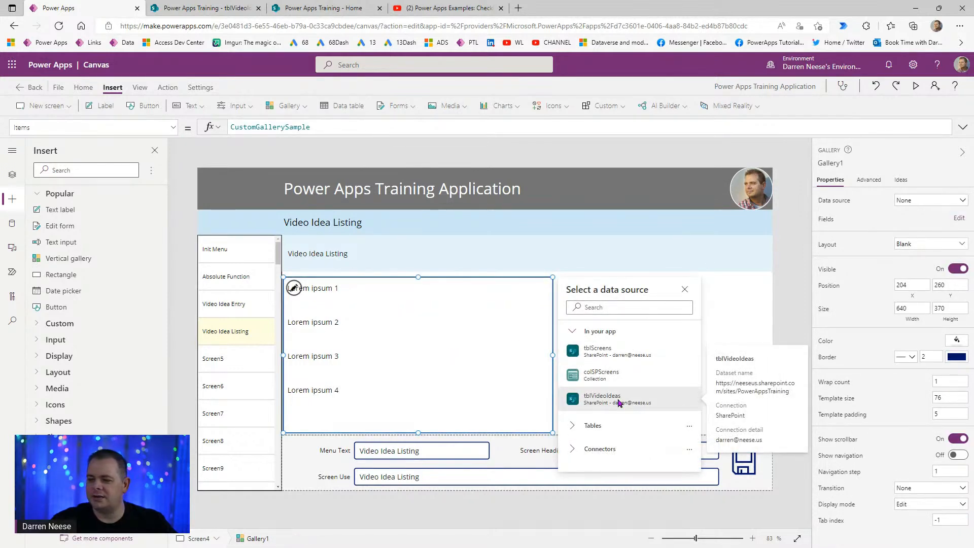
pyautogui.click(618, 402)
# - Widen the first row's title label so 'First Video Idea' fits on one line
pyautogui.click(332, 290)
pyautogui.moveTo(349, 296); pyautogui.dragTo(484, 293)
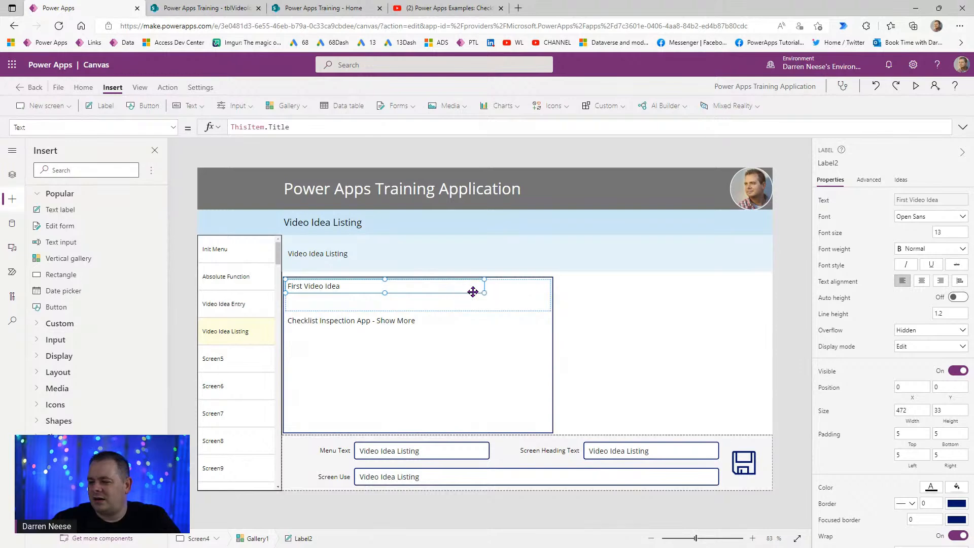
pyautogui.click(460, 400)
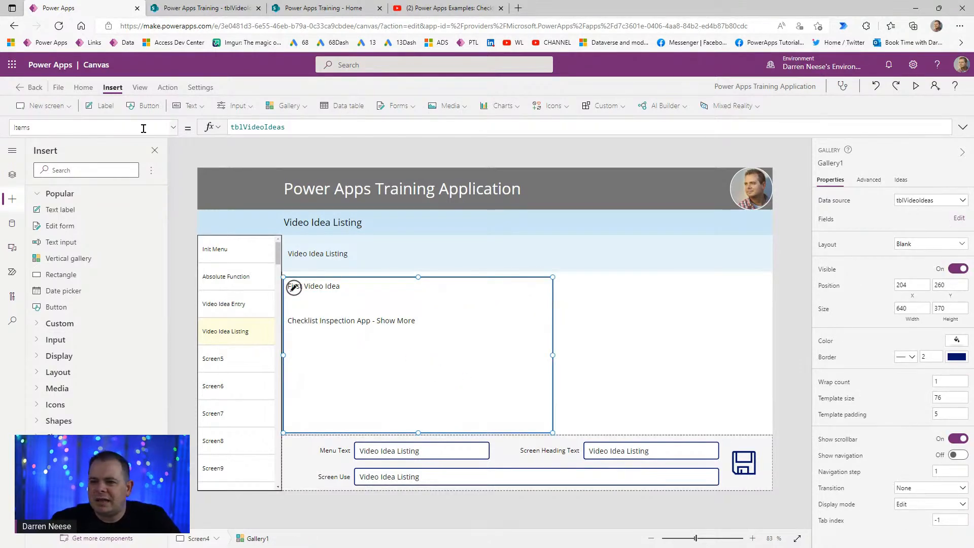
# - Set the gallery's TemplateFill to If(ThisItem.IsSelected, LightYellow, White)
pyautogui.click(161, 127)
pyautogui.scroll(-10, 167, 335)
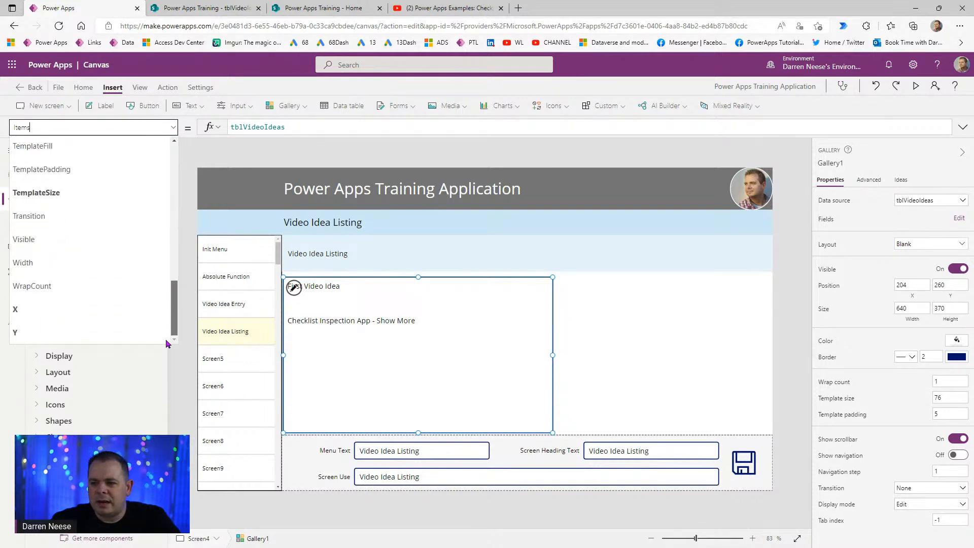
pyautogui.click(109, 148)
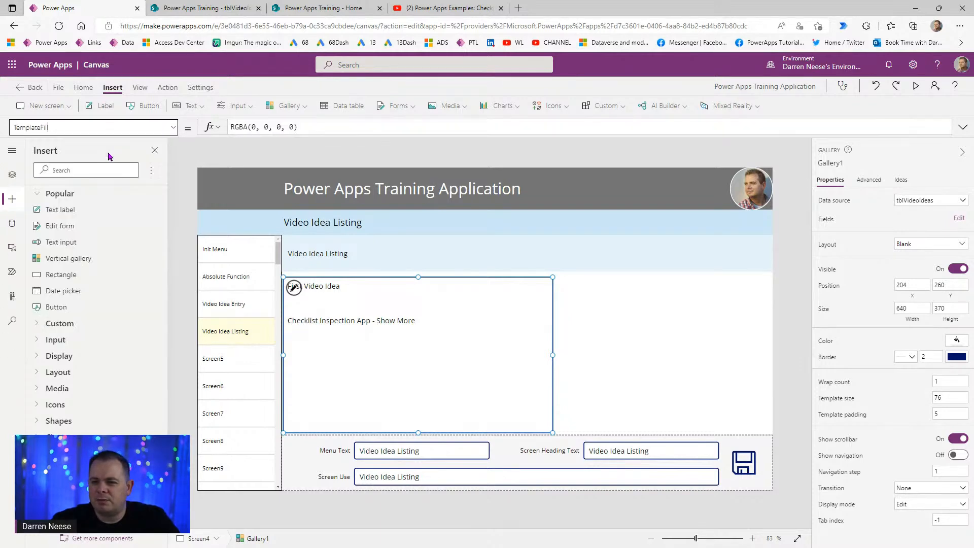
pyautogui.moveTo(303, 127); pyautogui.dragTo(173, 127)
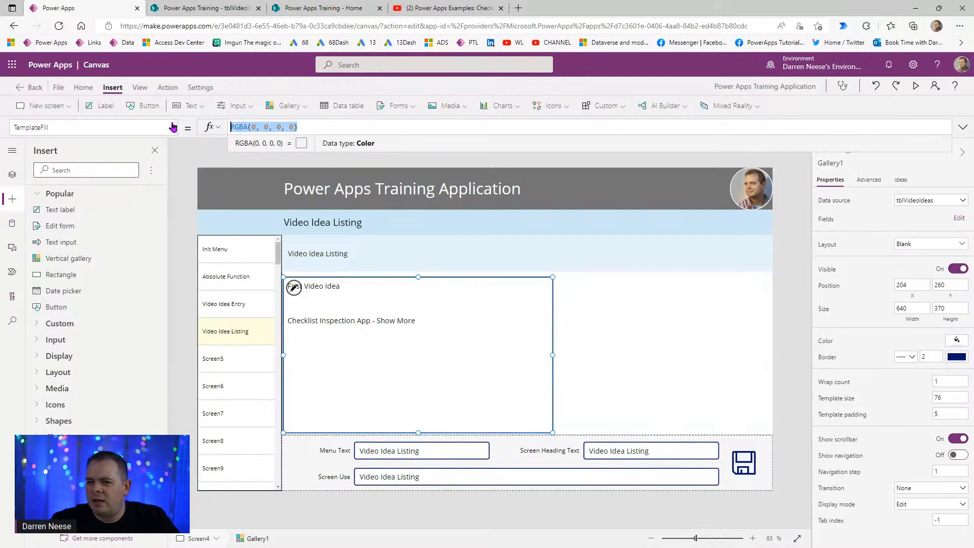
pyautogui.write('If(T')
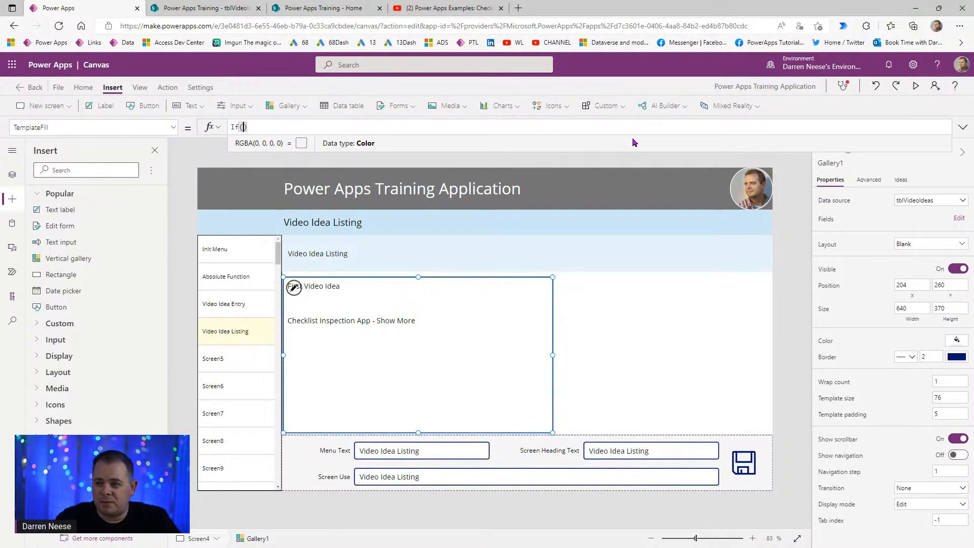
pyautogui.write('hisItem.')
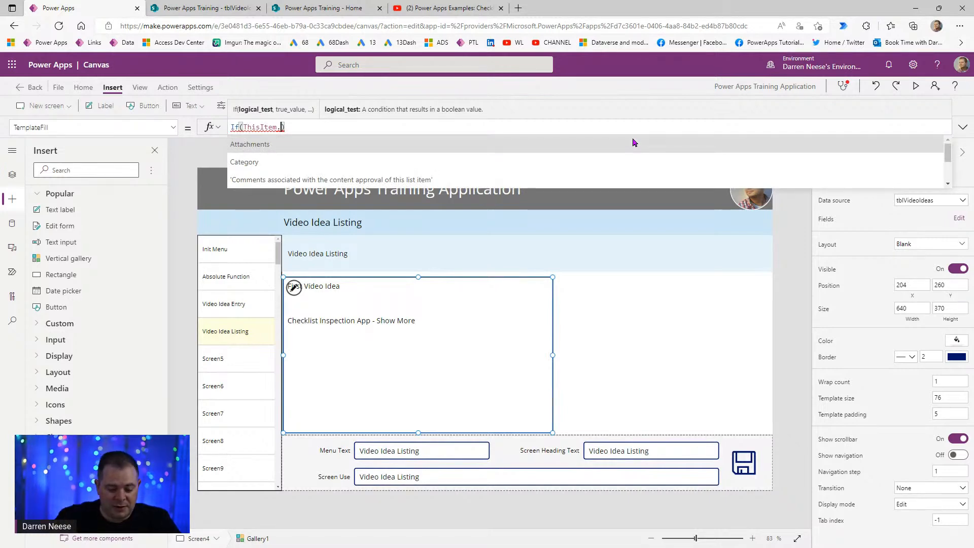
pyautogui.write('IsSel')
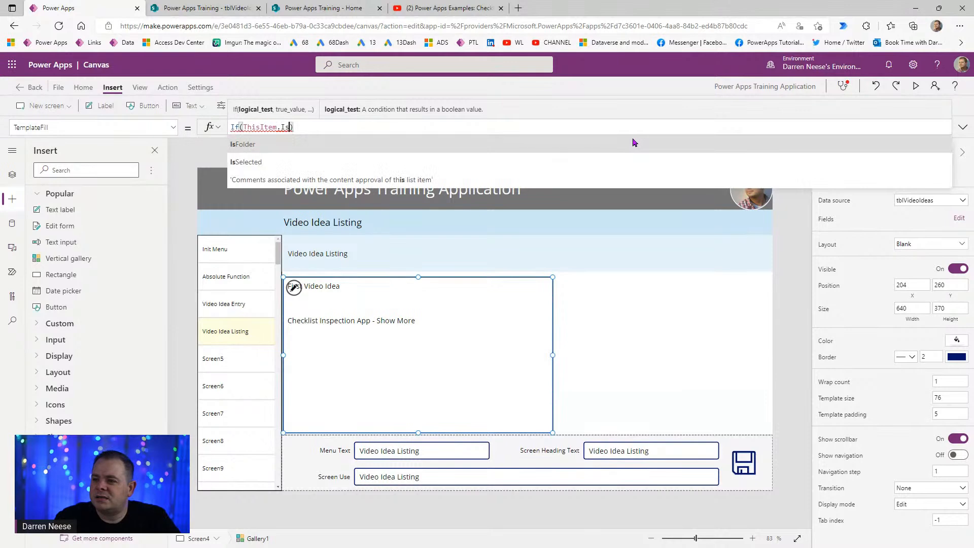
pyautogui.press('Tab')
pyautogui.write(', Light')
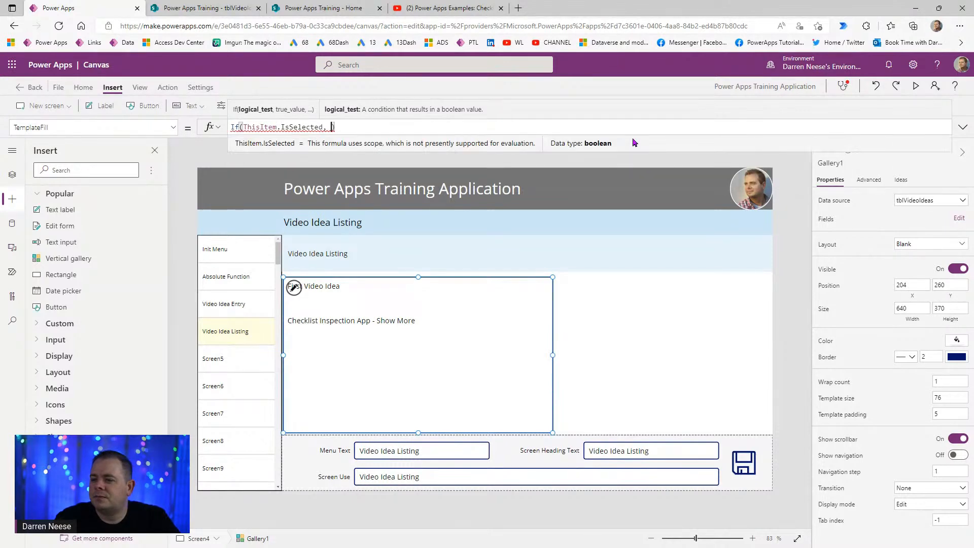
pyautogui.write('Yel')
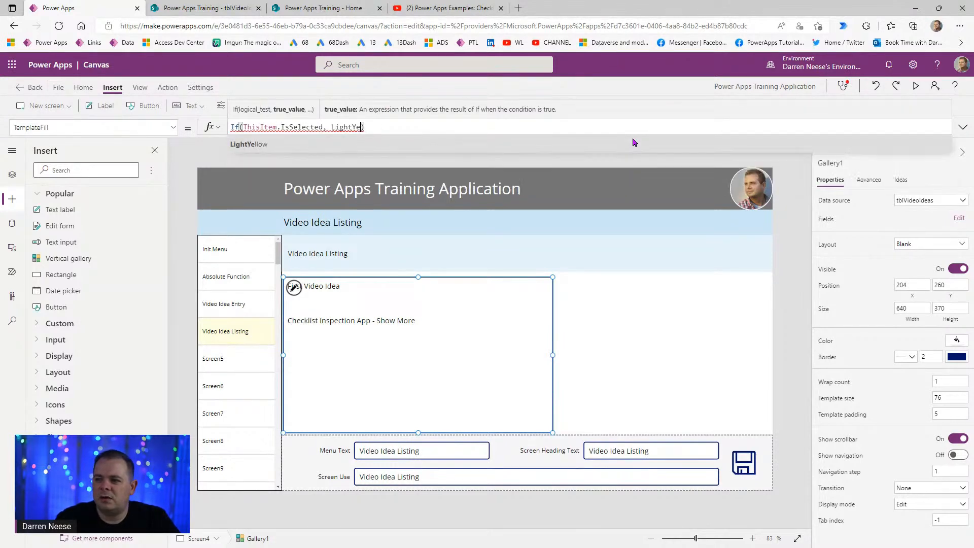
pyautogui.press('Tab')
pyautogui.write(', White')
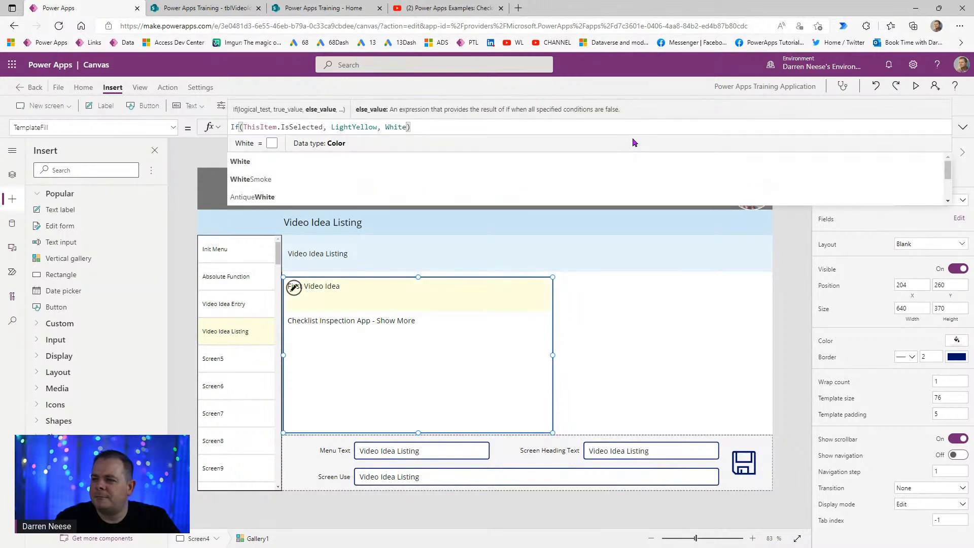
pyautogui.click(455, 352)
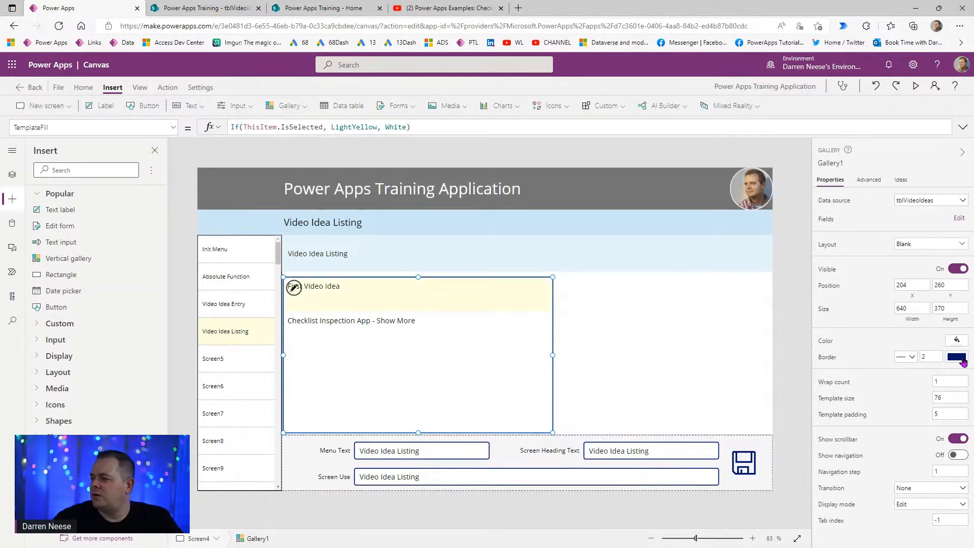
# - Give the gallery a light grey background colour
pyautogui.click(958, 342)
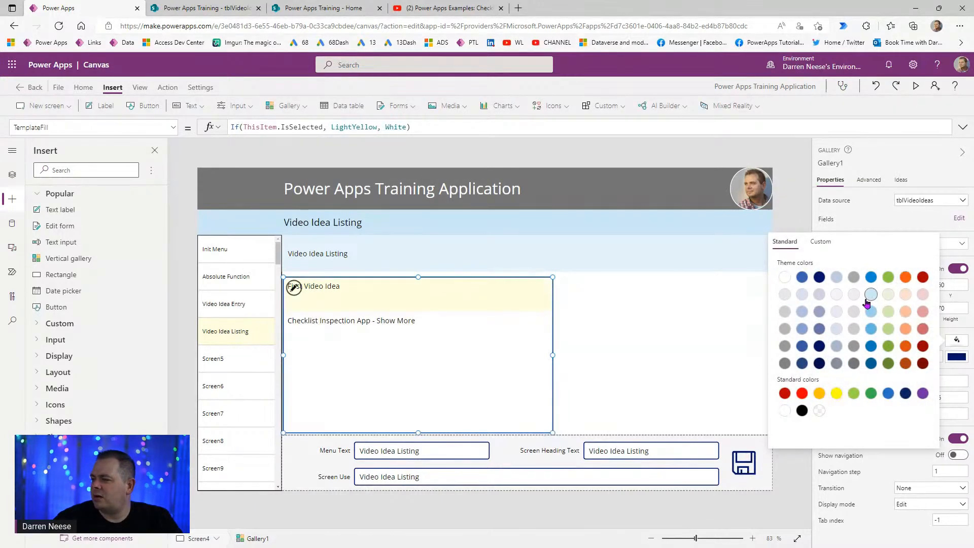
pyautogui.click(855, 311)
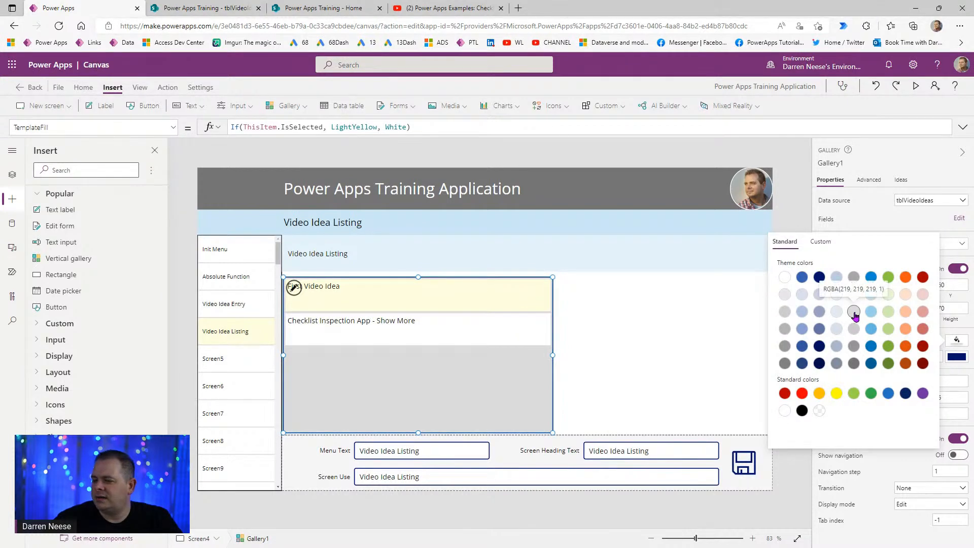
pyautogui.click(413, 381)
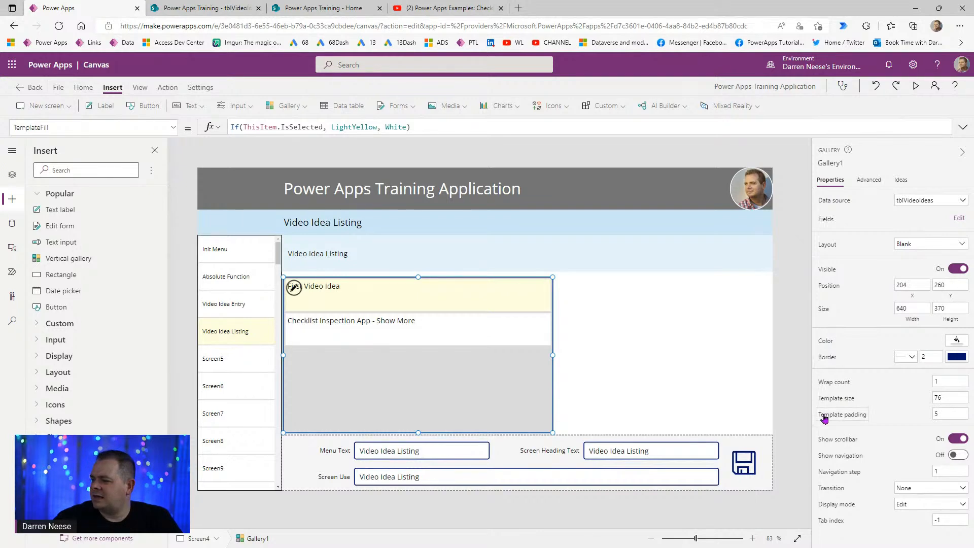
# - Reduce the gallery's template padding from 5 to 2
pyautogui.click(936, 413)
pyautogui.press('BackSpace')
pyautogui.write('2')
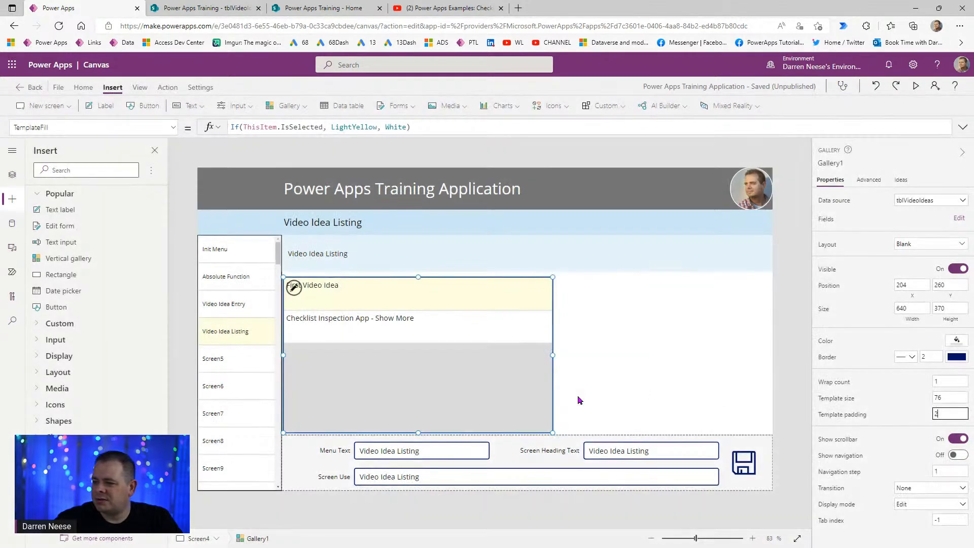
pyautogui.click(689, 378)
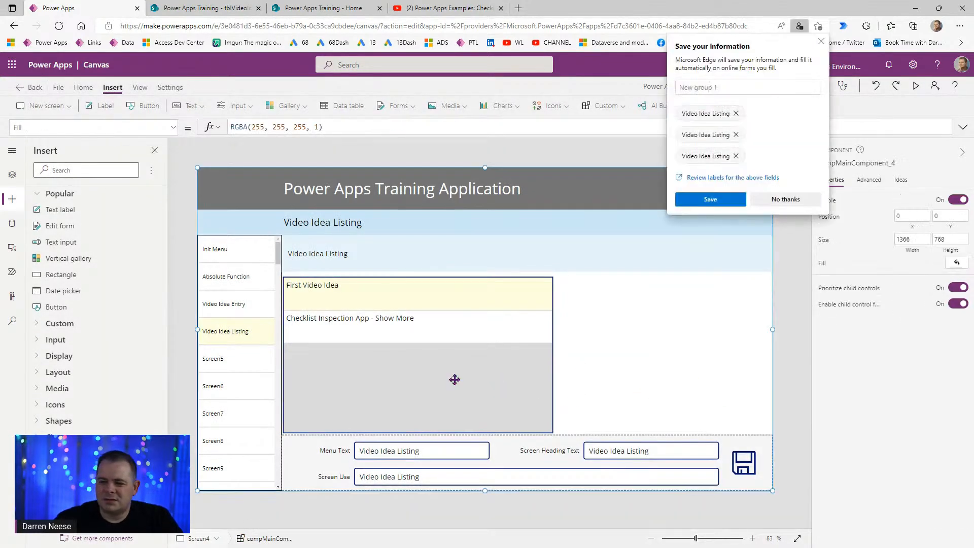
pyautogui.click(801, 200)
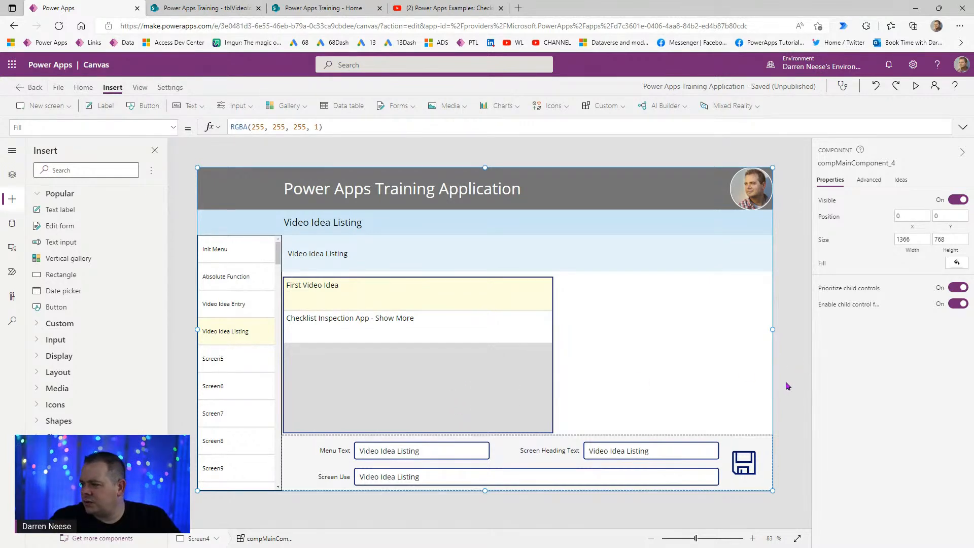
pyautogui.click(793, 240)
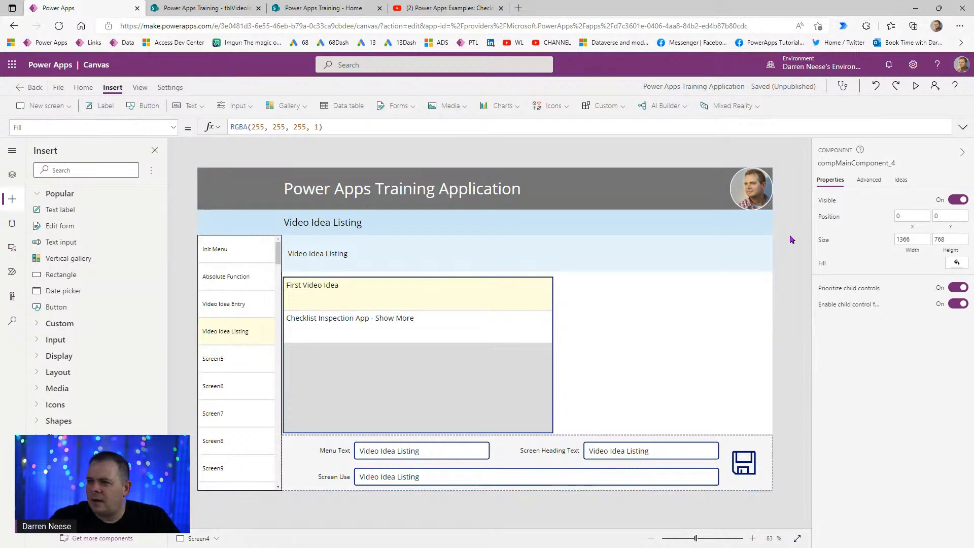
pyautogui.click(417, 363)
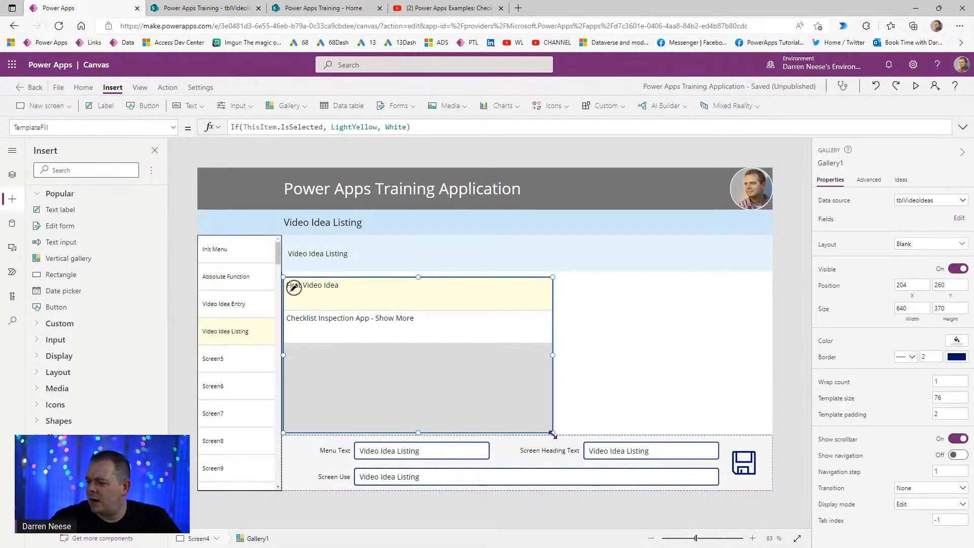
# - Drag the gallery's corner to widen it to about 1105 by 329
pyautogui.moveTo(552, 433); pyautogui.dragTo(750, 416)
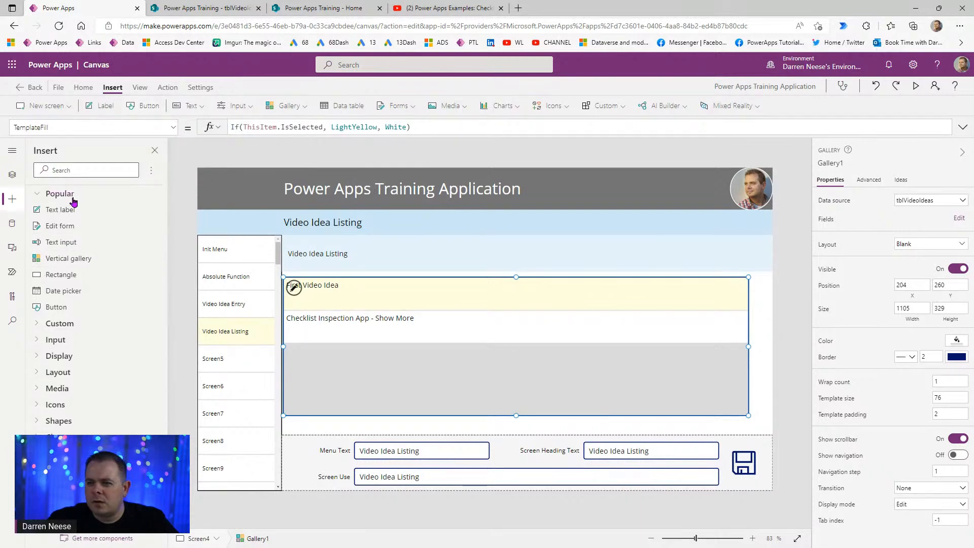
# - Open the main component and insert an Add icon onto its canvas
pyautogui.click(11, 175)
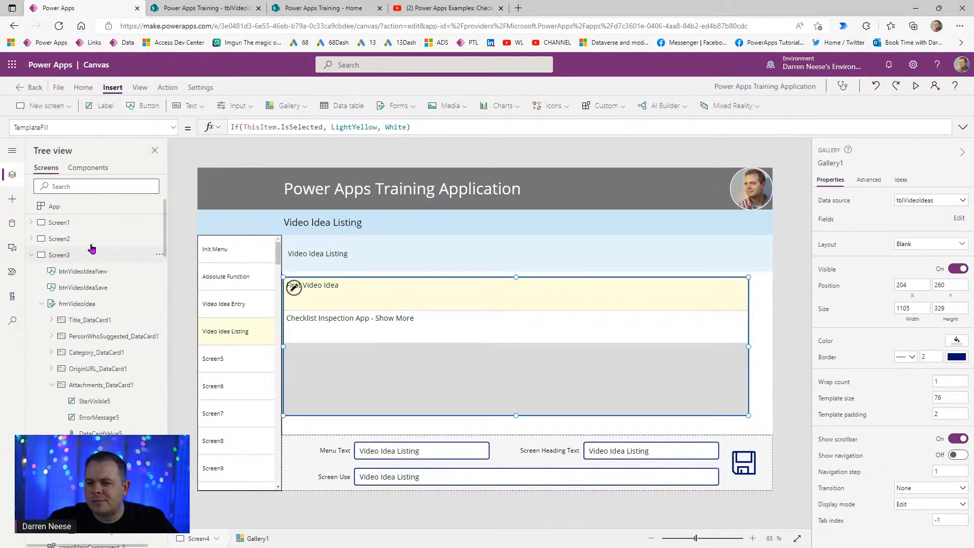
pyautogui.click(97, 169)
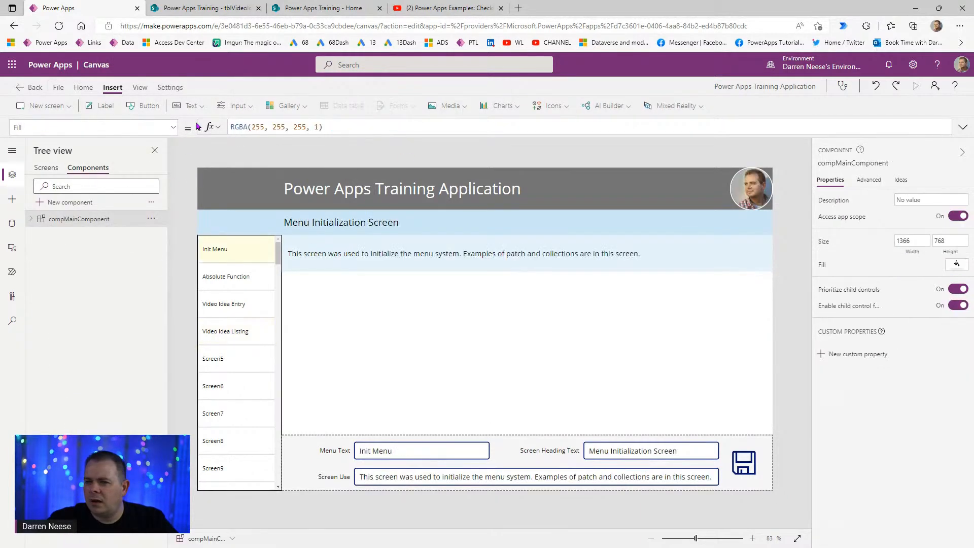
pyautogui.click(553, 105)
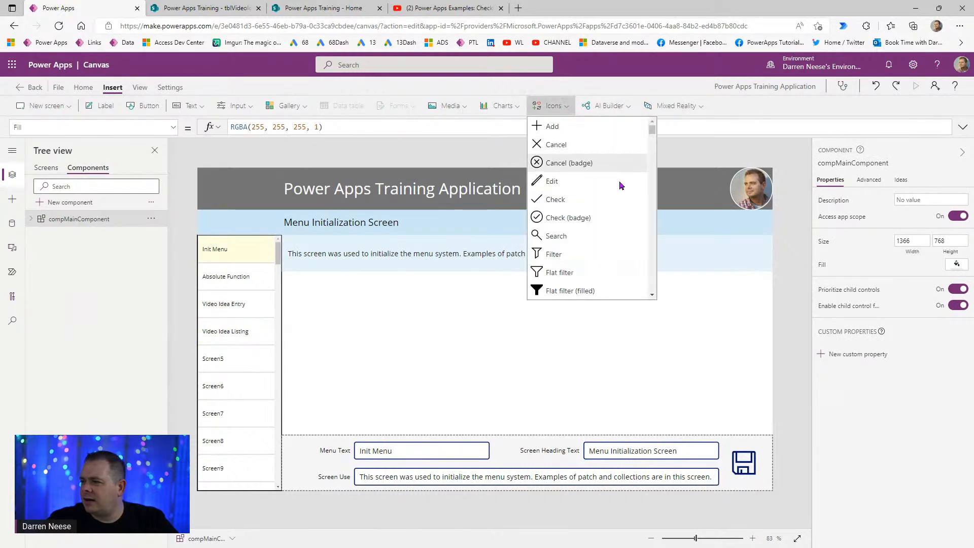
pyautogui.click(590, 127)
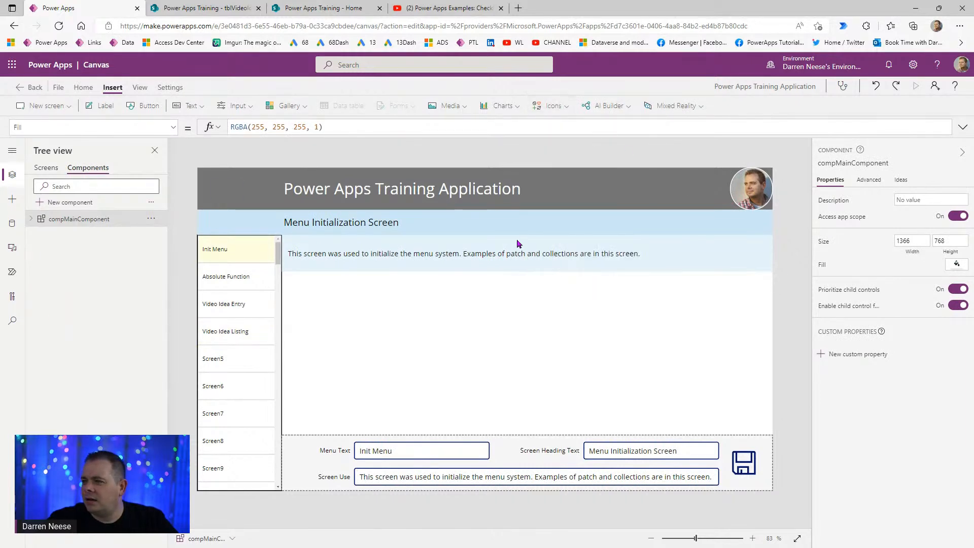
pyautogui.moveTo(240, 190); pyautogui.dragTo(573, 374)
pyautogui.moveTo(513, 337); pyautogui.dragTo(402, 339)
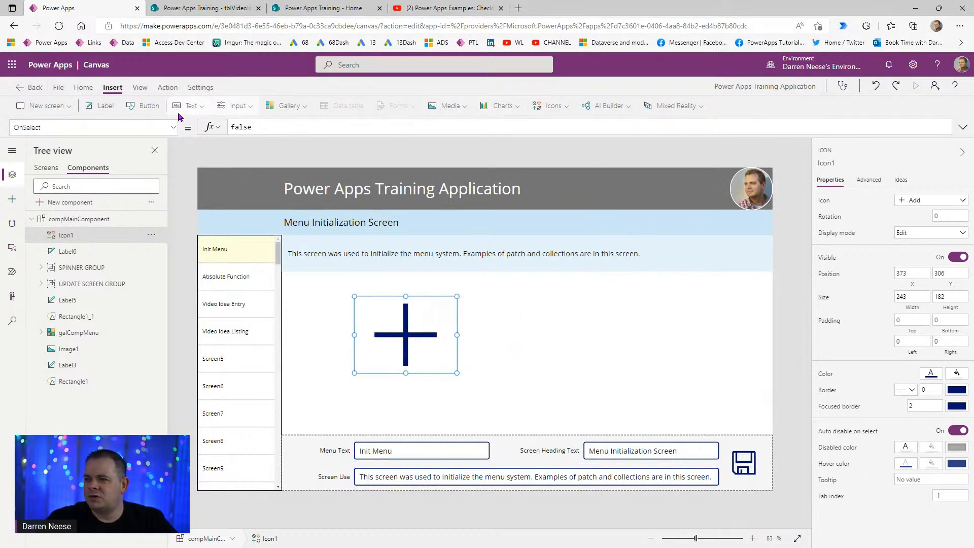
# - Change the icon's glyph to 3D Printing
pyautogui.click(561, 110)
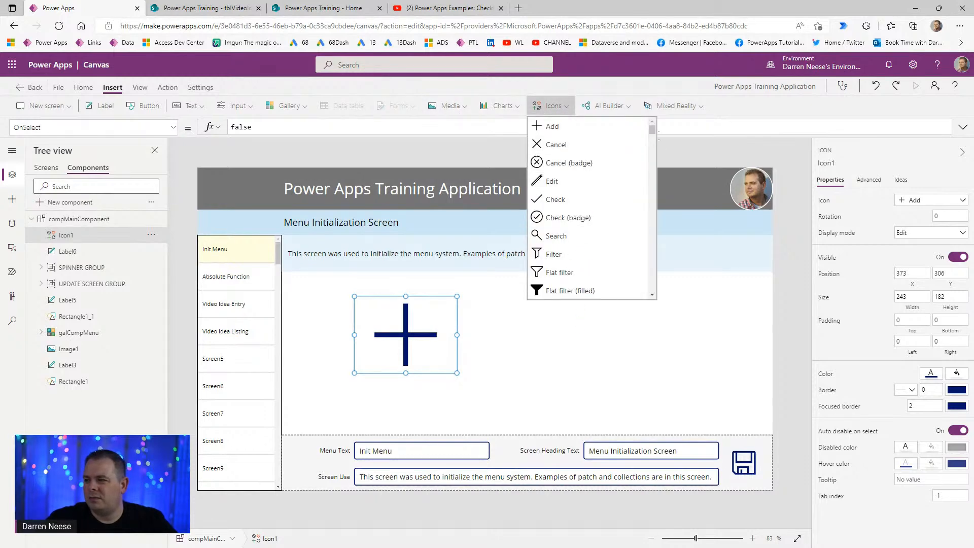
pyautogui.scroll(-1, 654, 141)
pyautogui.scroll(-3, 652, 192)
pyautogui.scroll(5, 652, 193)
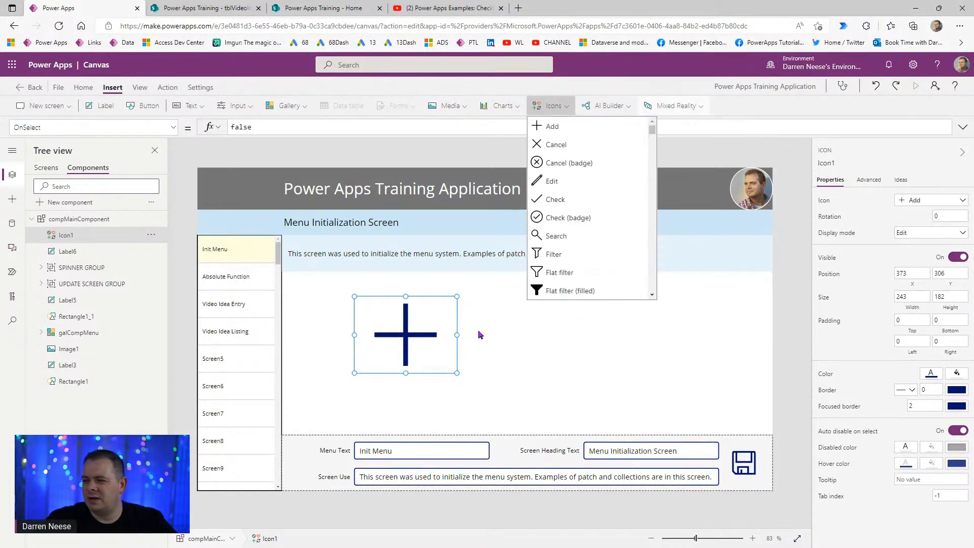
pyautogui.click(397, 325)
pyautogui.click(924, 201)
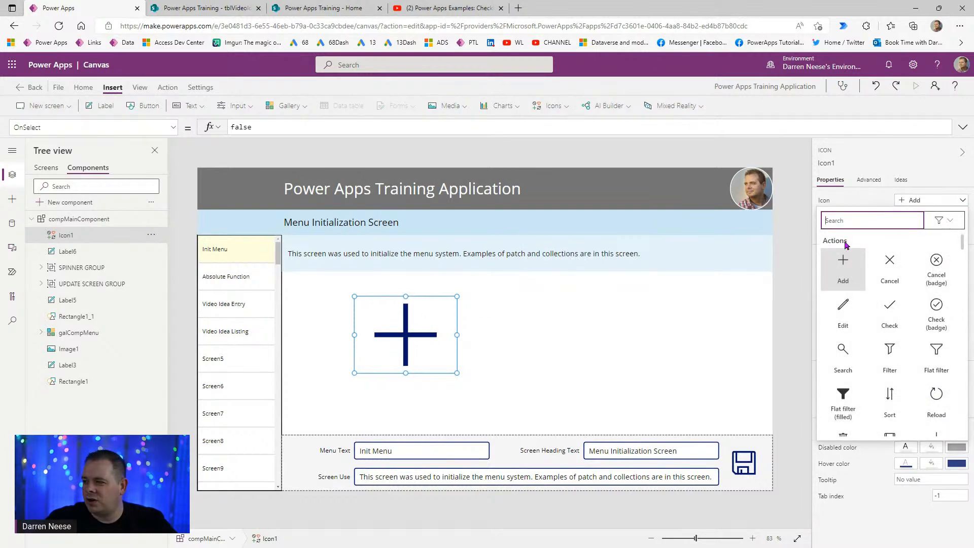
pyautogui.scroll(-2, 909, 324)
pyautogui.scroll(2, 909, 330)
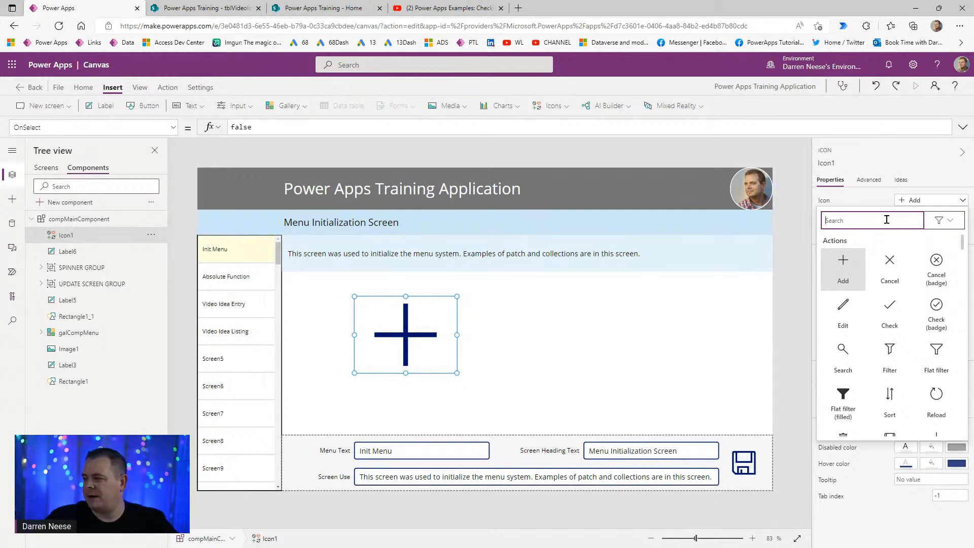
pyautogui.write('3')
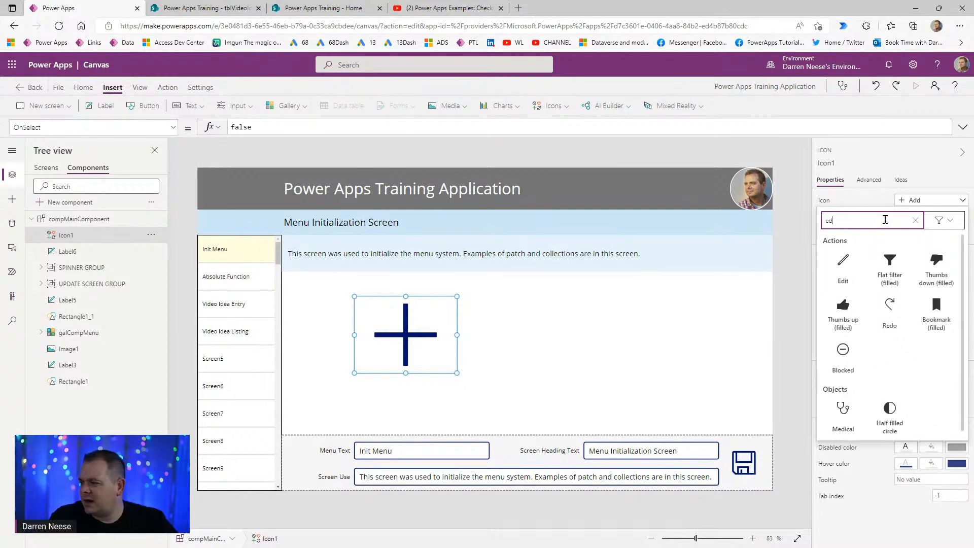
pyautogui.write('d')
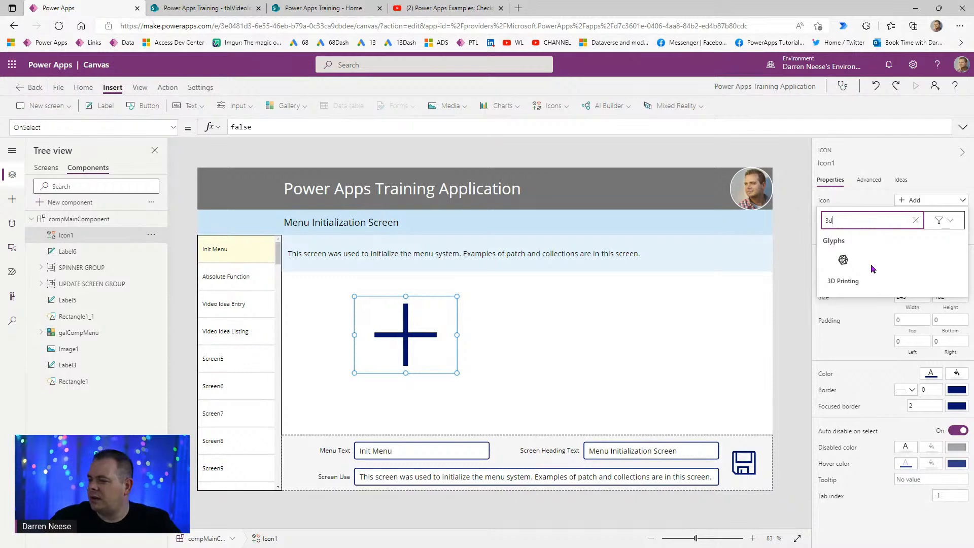
pyautogui.click(835, 261)
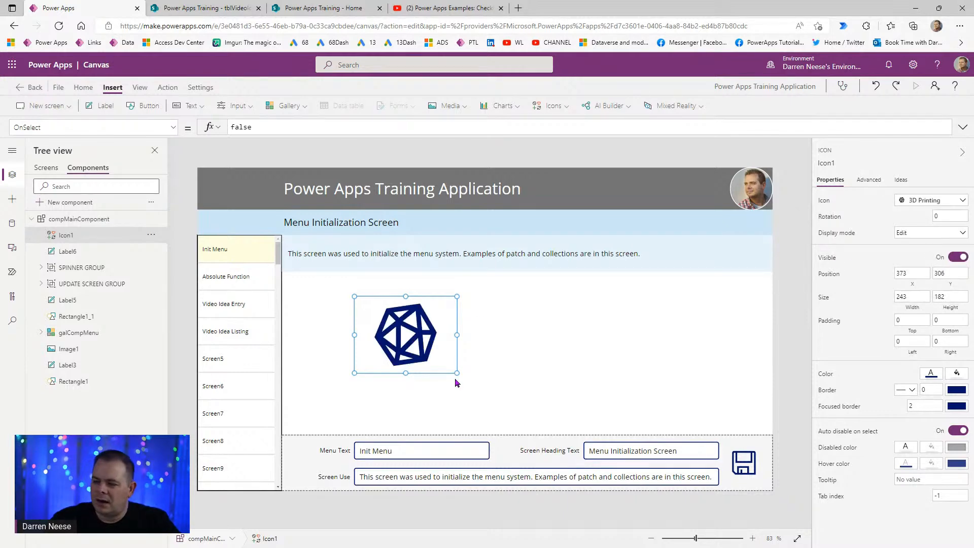
# - Shrink the icon and place it in the header's top-right, beside the profile photo
pyautogui.moveTo(456, 373); pyautogui.dragTo(403, 348)
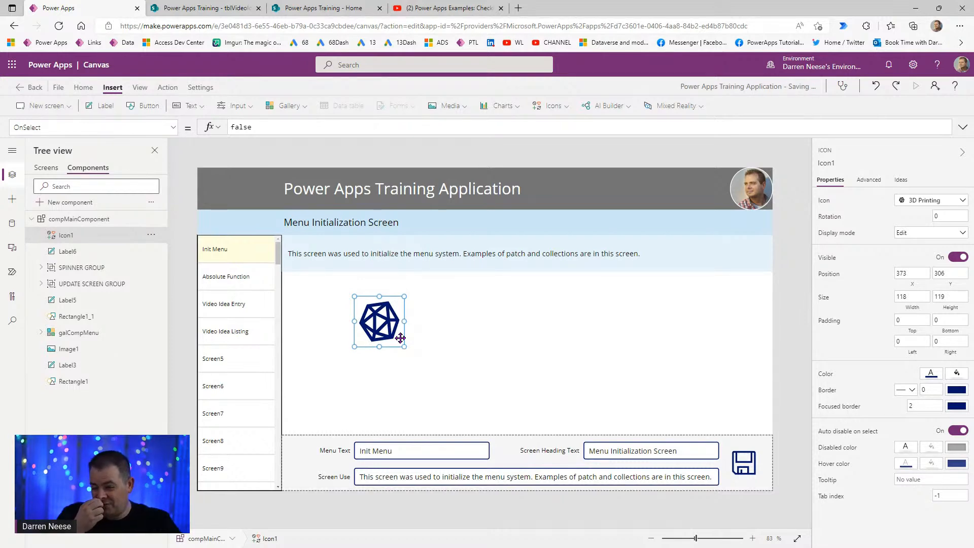
pyautogui.moveTo(374, 322); pyautogui.dragTo(711, 180)
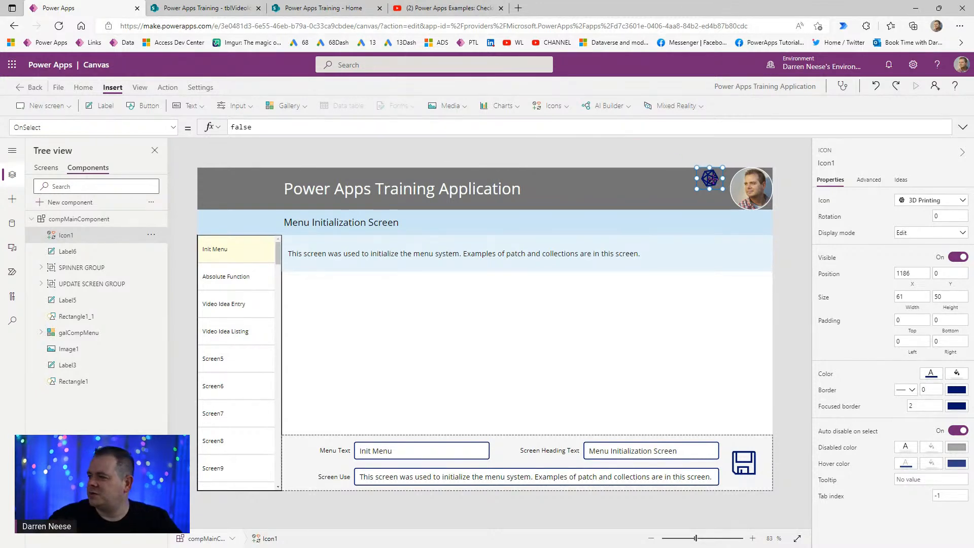
pyautogui.moveTo(712, 181); pyautogui.dragTo(709, 187)
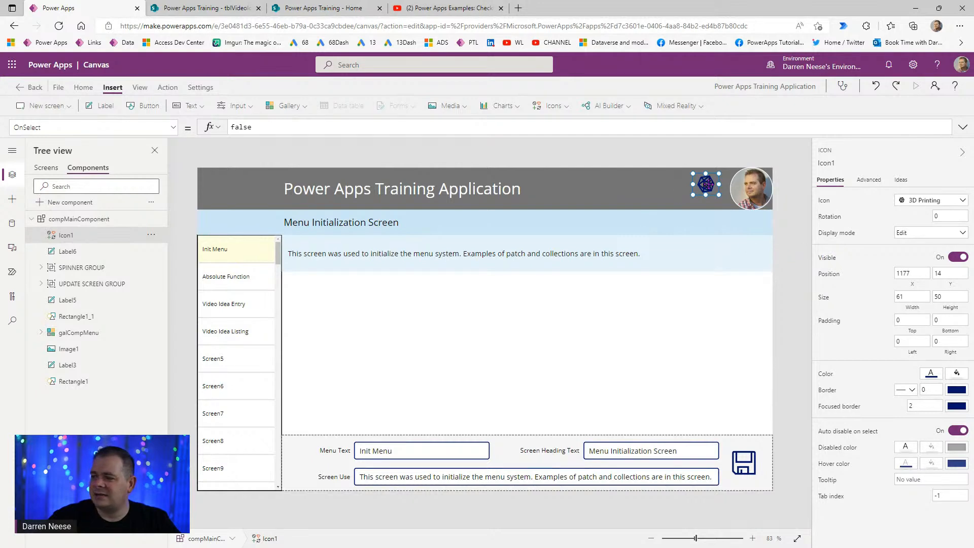
pyautogui.click(653, 208)
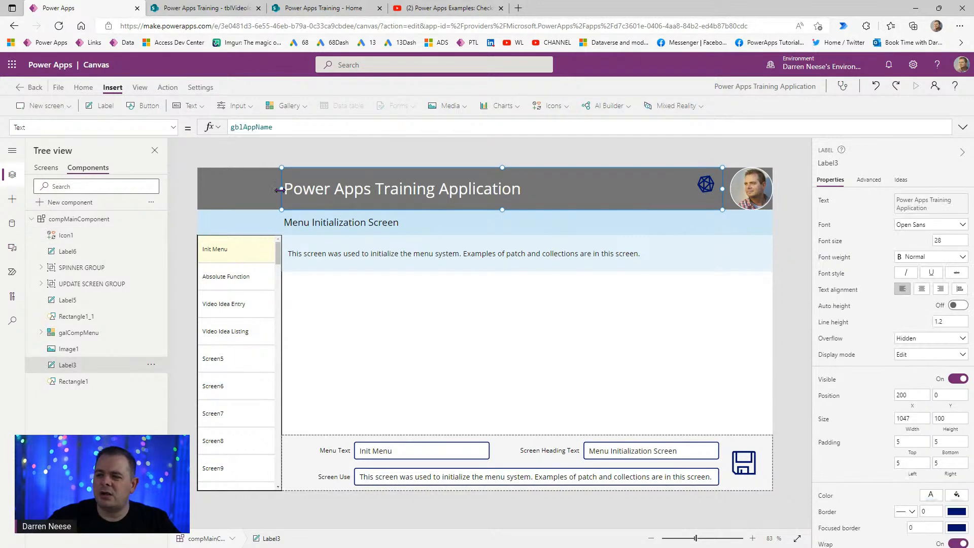
pyautogui.click(259, 201)
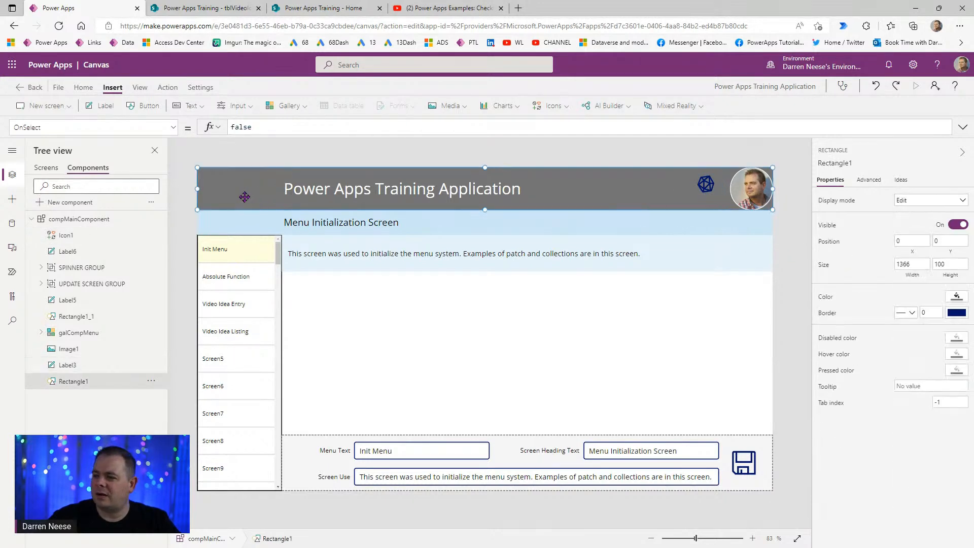
# - Copy the header bar's grey hex value 747474 from its colour picker
pyautogui.click(957, 297)
pyautogui.click(834, 200)
pyautogui.moveTo(823, 385); pyautogui.dragTo(776, 386)
pyautogui.doubleClick(812, 382)
pyautogui.hotkey('ctrl', 'c')
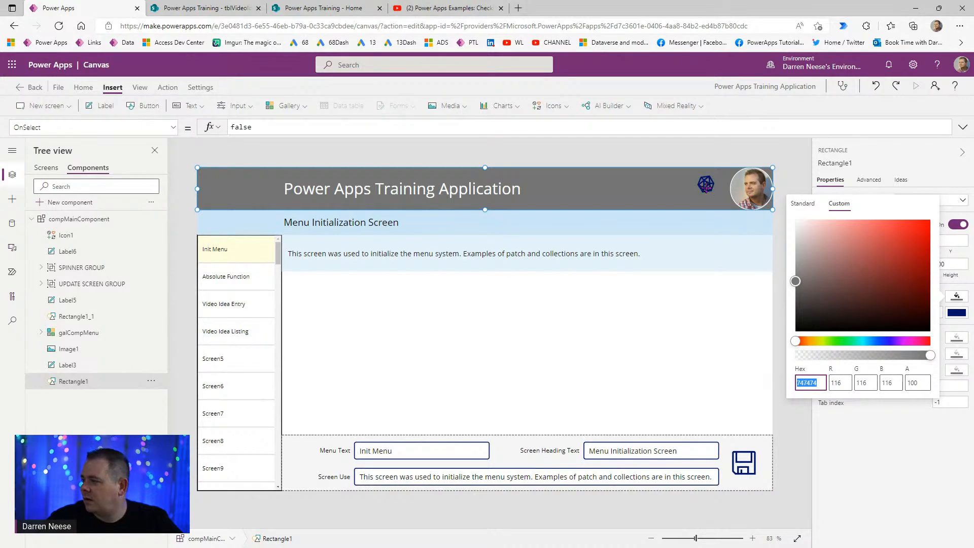
pyautogui.click(811, 463)
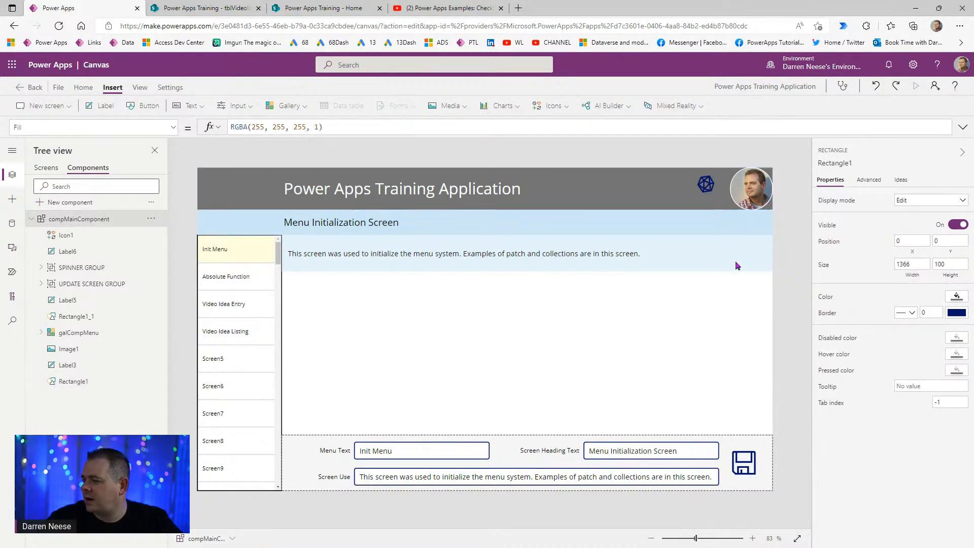
# - Set the icon's fill to hex 545454 with alpha 0
pyautogui.click(705, 183)
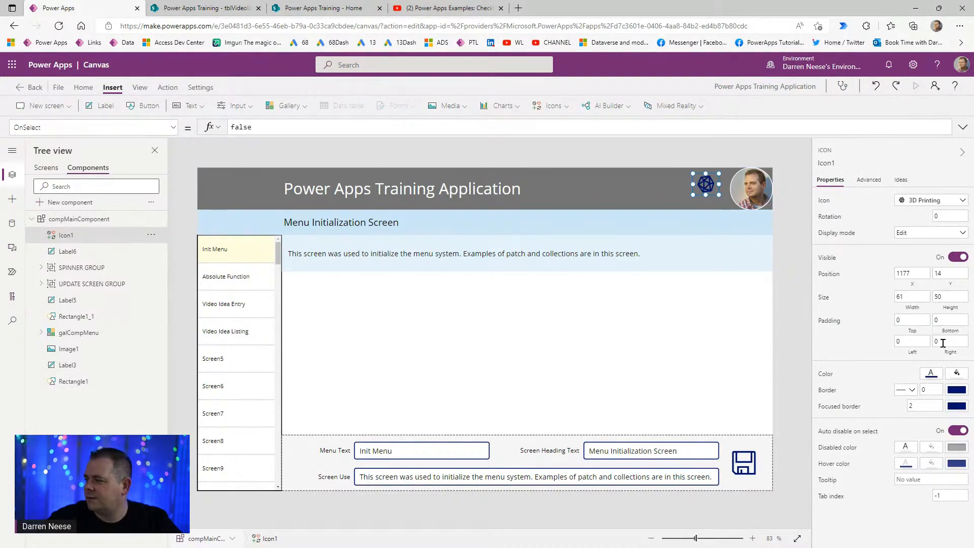
pyautogui.click(957, 373)
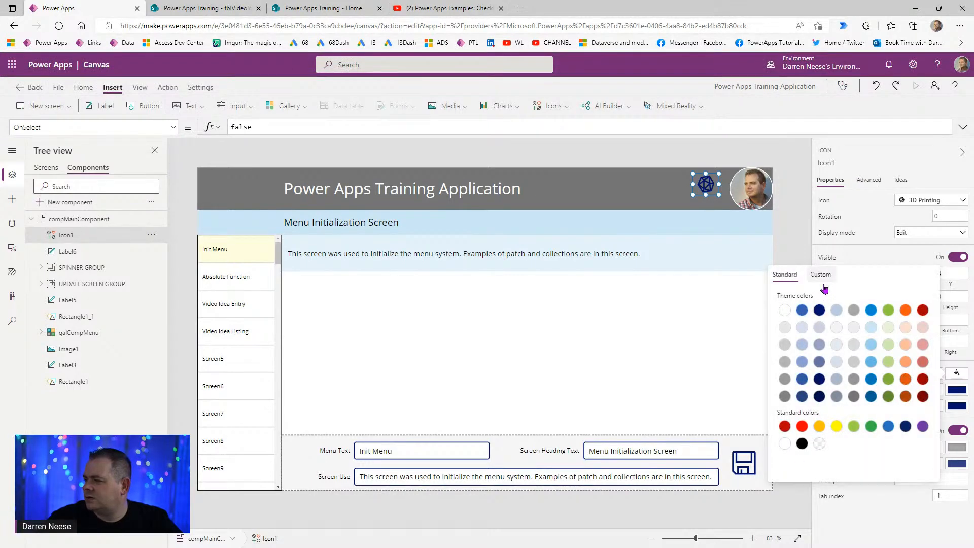
pyautogui.click(820, 275)
pyautogui.moveTo(819, 459); pyautogui.dragTo(781, 465)
pyautogui.hotkey('ctrl', 'v')
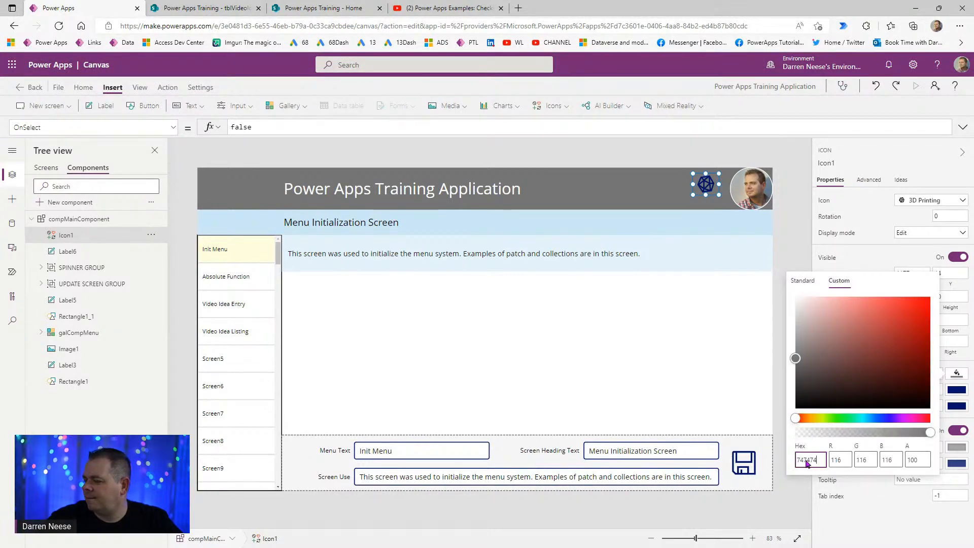
pyautogui.doubleClick(805, 460)
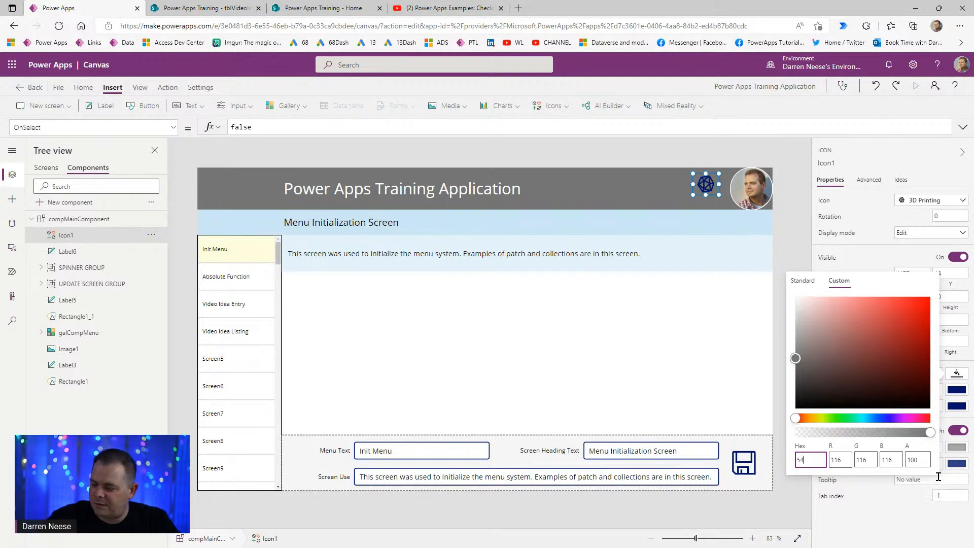
pyautogui.write('545454')
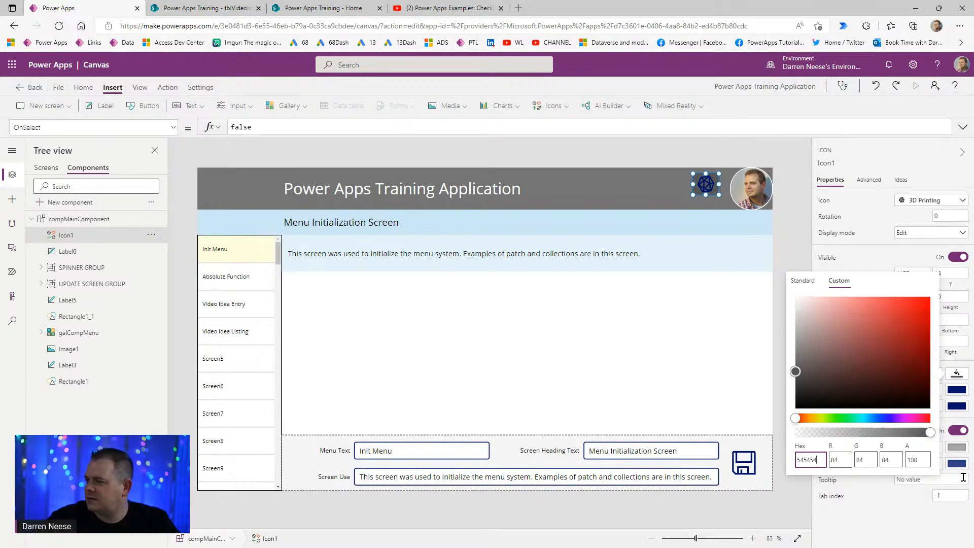
pyautogui.doubleClick(807, 460)
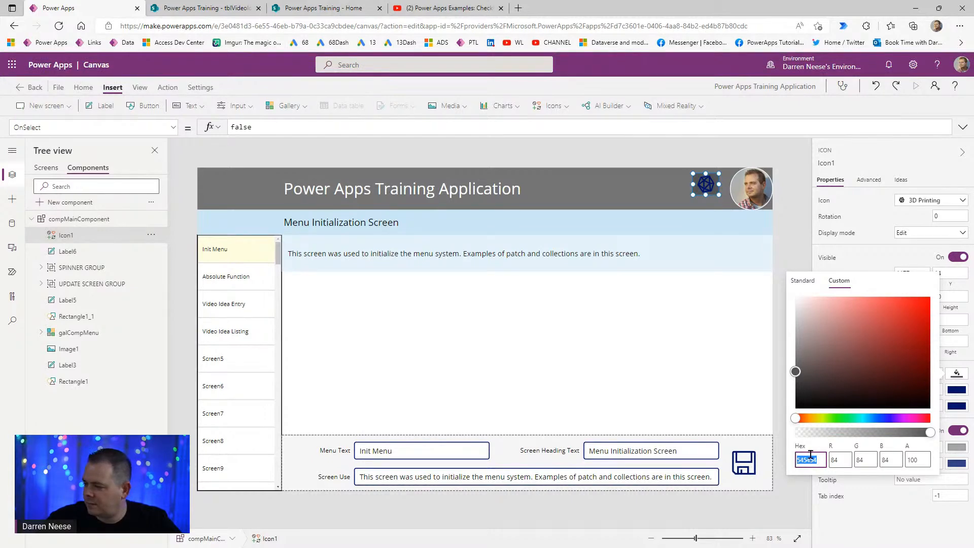
pyautogui.moveTo(924, 461); pyautogui.dragTo(865, 461)
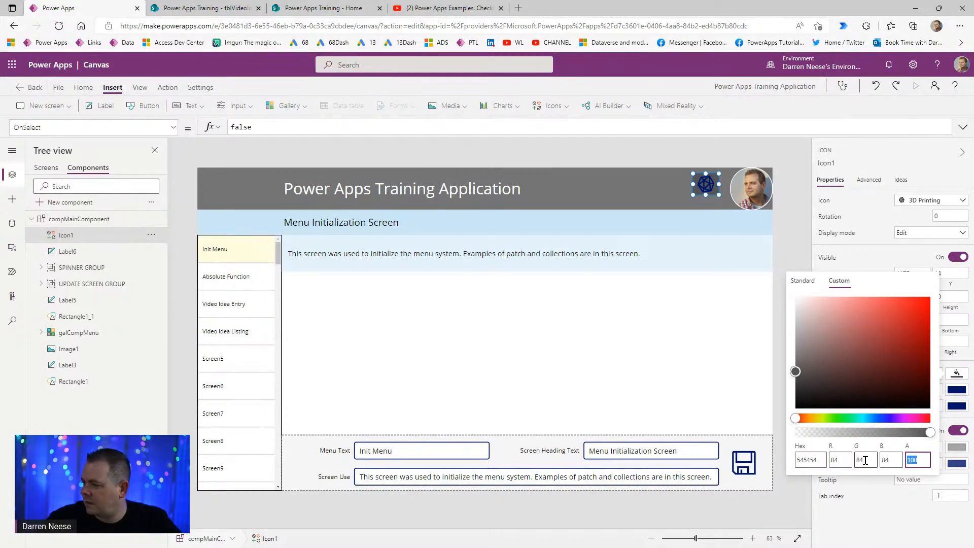
pyautogui.write('0')
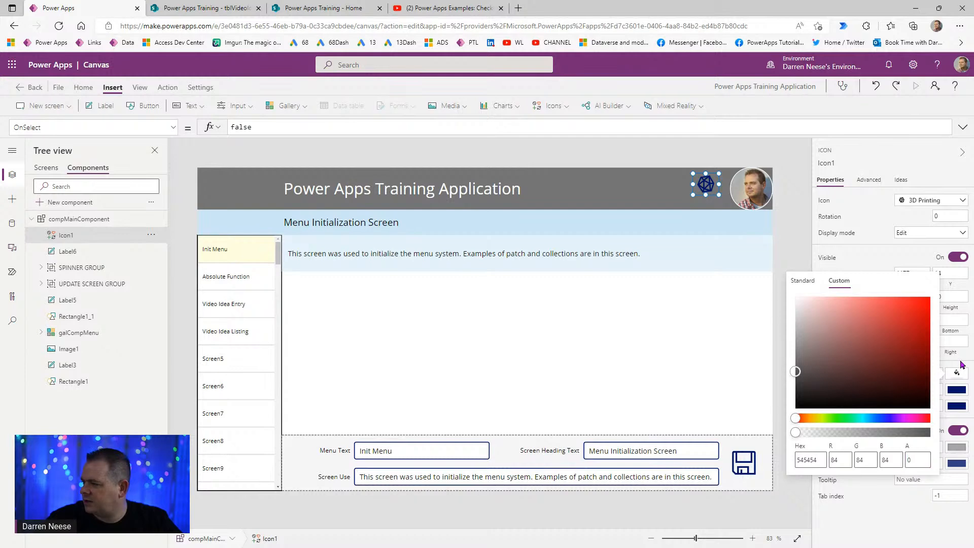
pyautogui.click(961, 364)
# - Set the icon's colour to hex 545454, then change it to 646464
pyautogui.click(931, 374)
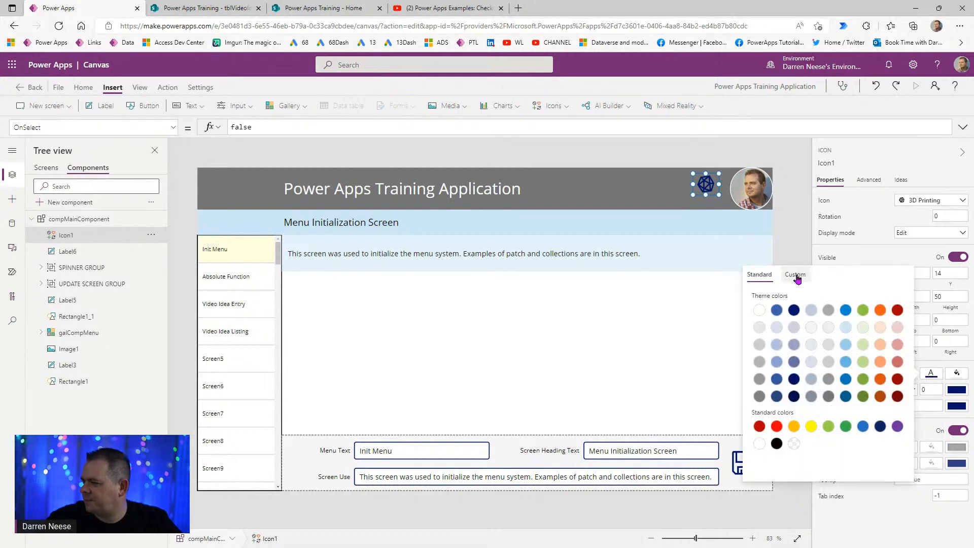
pyautogui.click(796, 278)
pyautogui.doubleClick(782, 459)
pyautogui.write('545454')
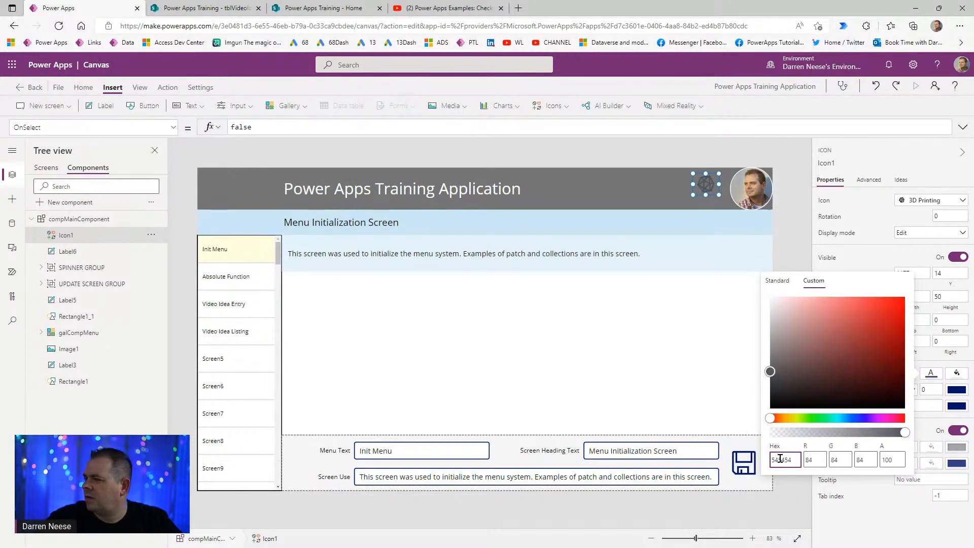
pyautogui.click(783, 208)
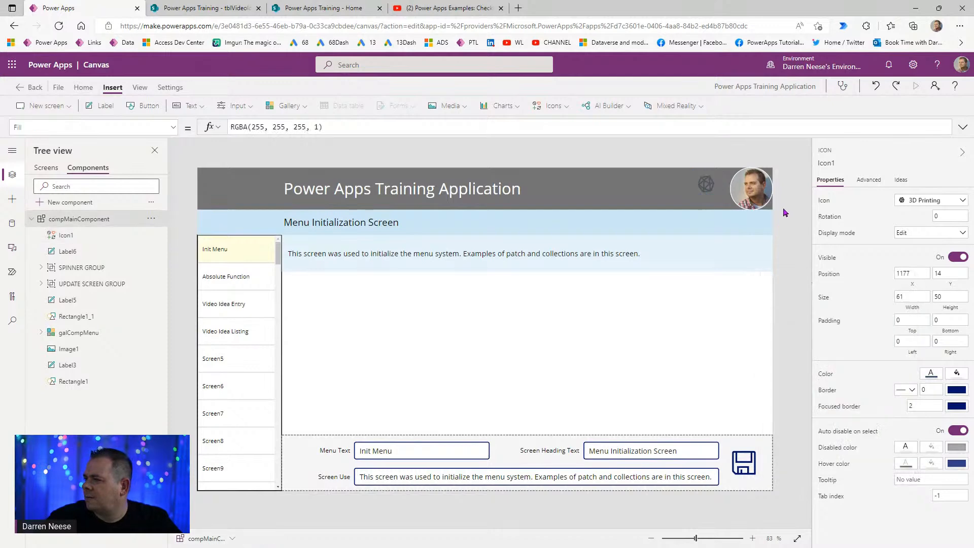
pyautogui.click(706, 186)
pyautogui.click(933, 375)
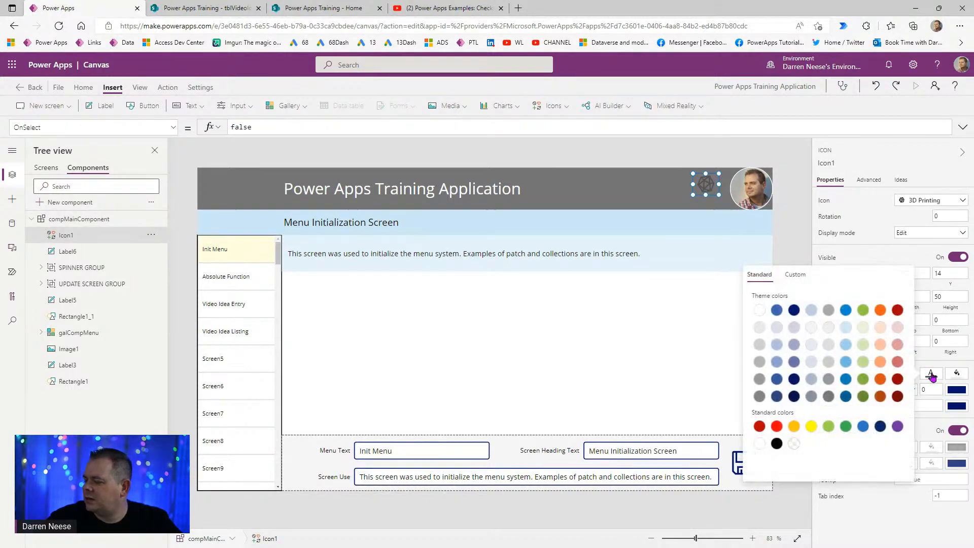
pyautogui.click(800, 279)
pyautogui.click(785, 460)
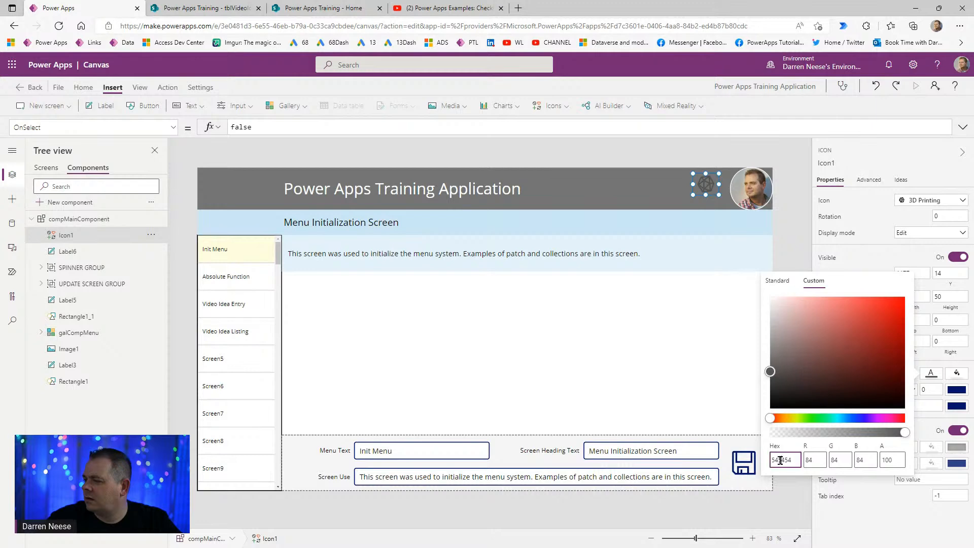
pyautogui.write('646464')
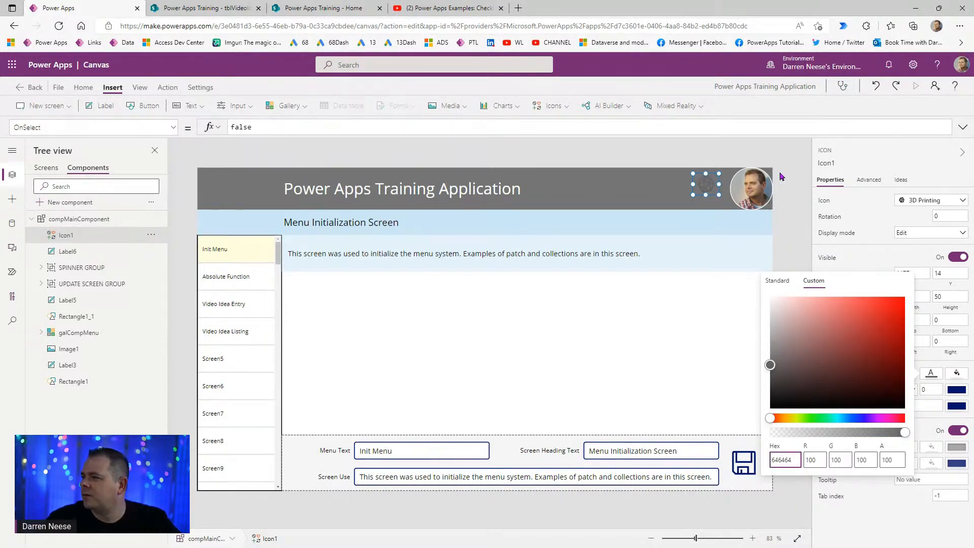
pyautogui.click(794, 167)
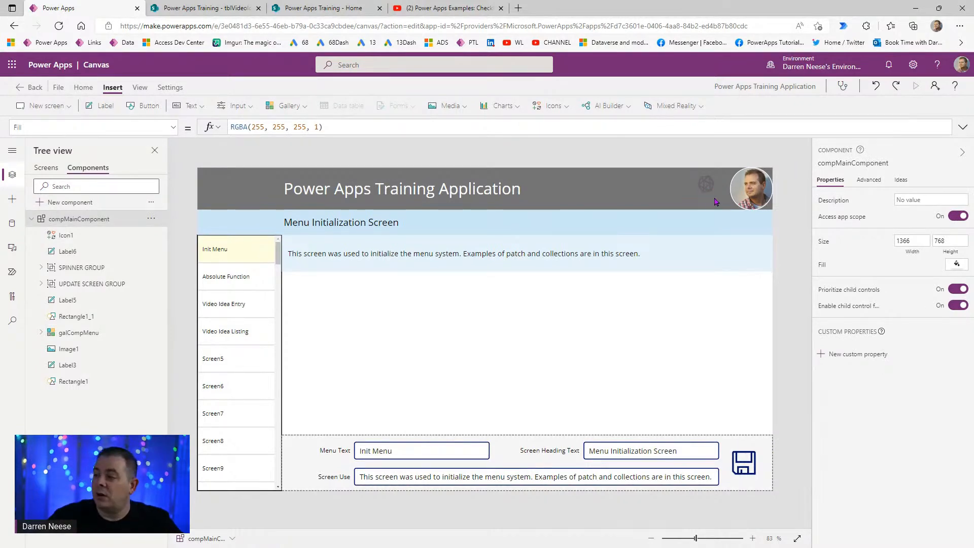
pyautogui.click(704, 187)
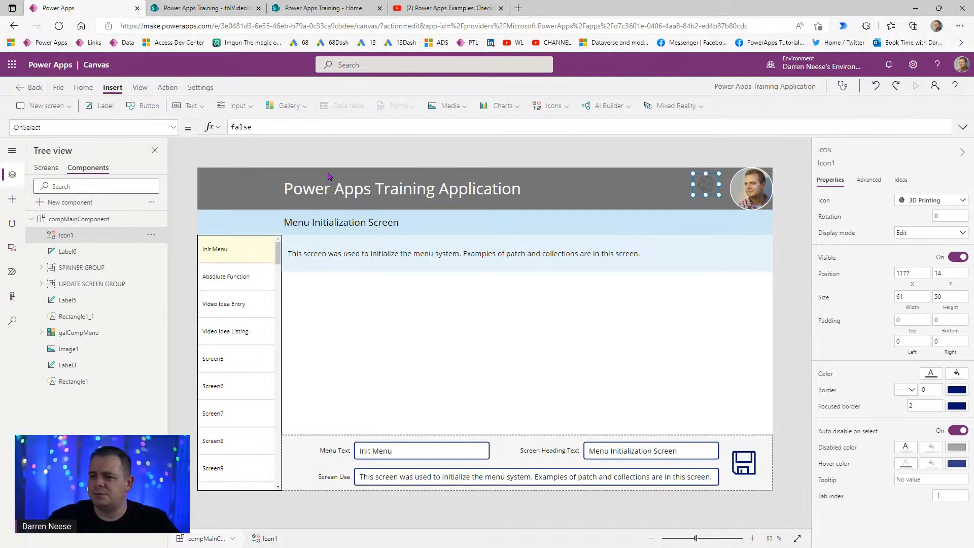
# - Set the icon's OnSelect to Set(gblShowDebugging, !gblShowDebugging)
pyautogui.click(166, 87)
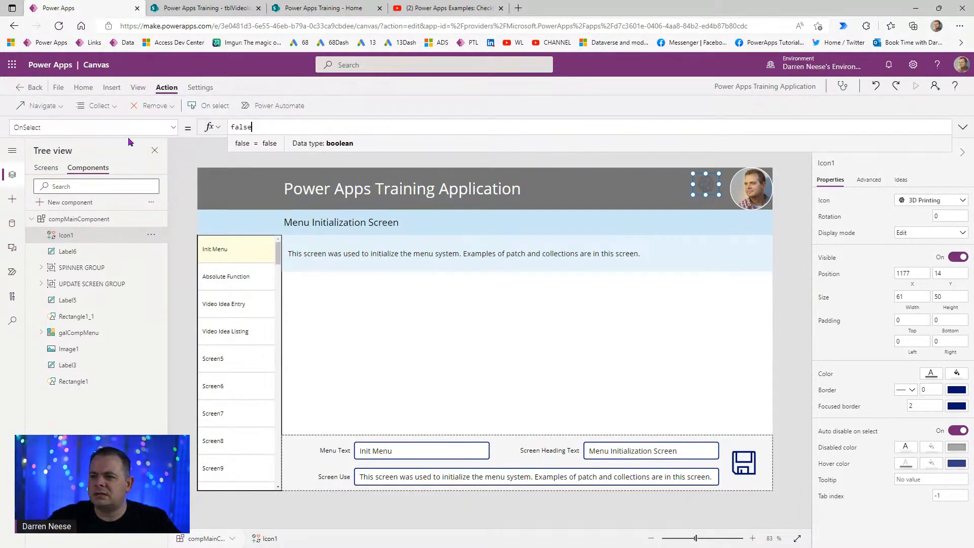
pyautogui.hotkey('ctrl', 'a')
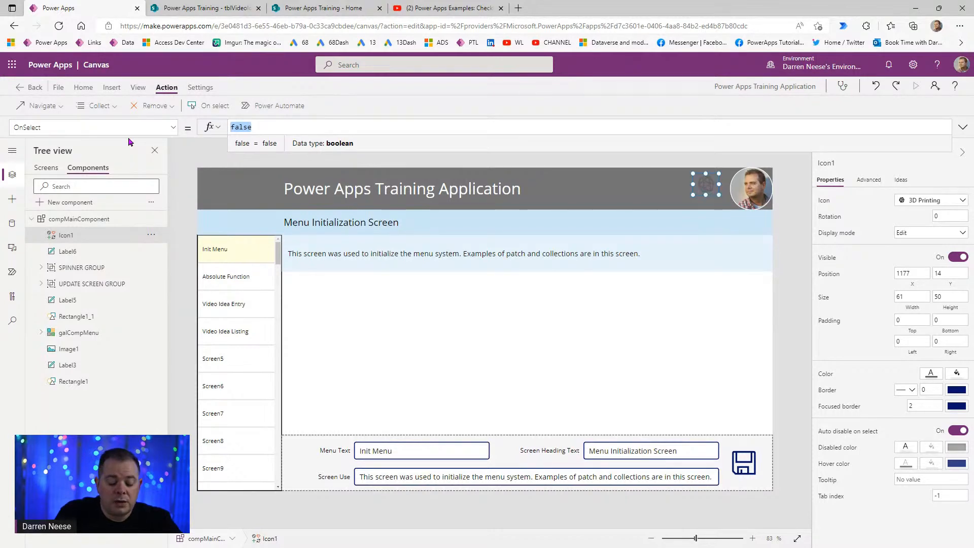
pyautogui.write('Set(')
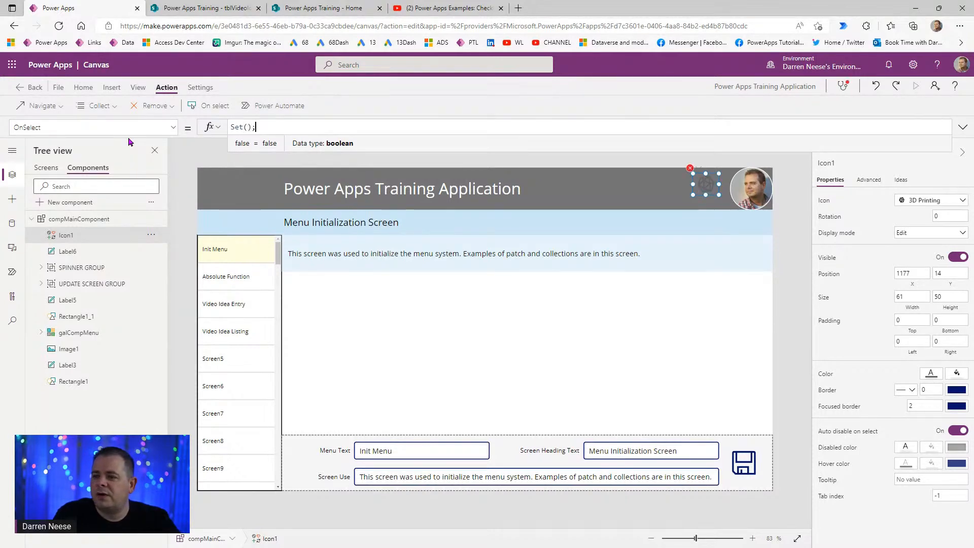
pyautogui.write('var')
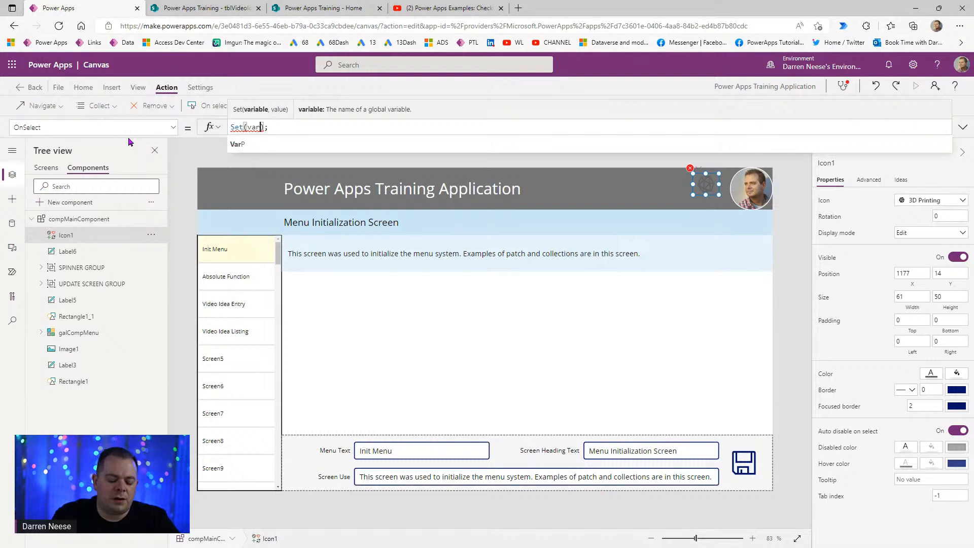
pyautogui.write('ShowDebug')
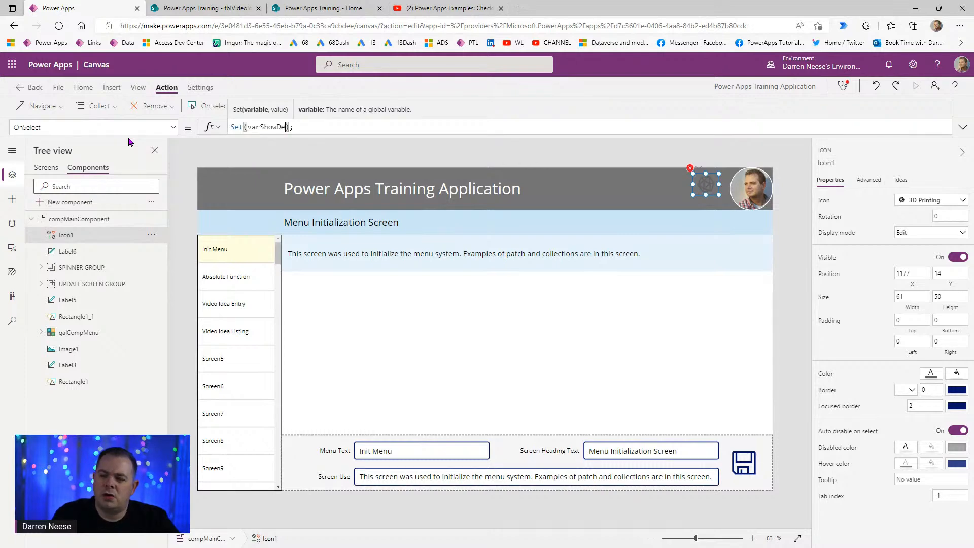
pyautogui.write('ging,')
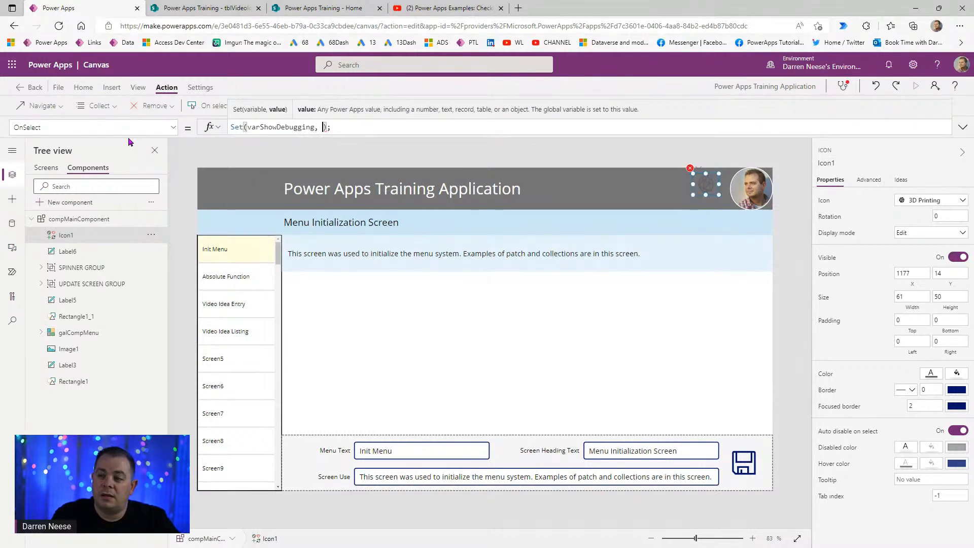
pyautogui.hotkey('ctrl', 'Left')
pyautogui.hotkey('ctrl', 'Left')
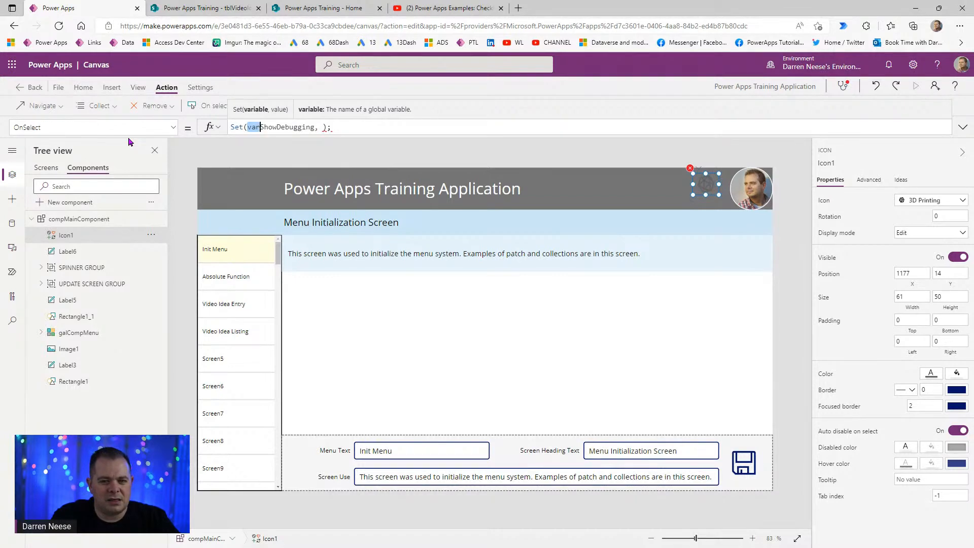
pyautogui.write('gb')
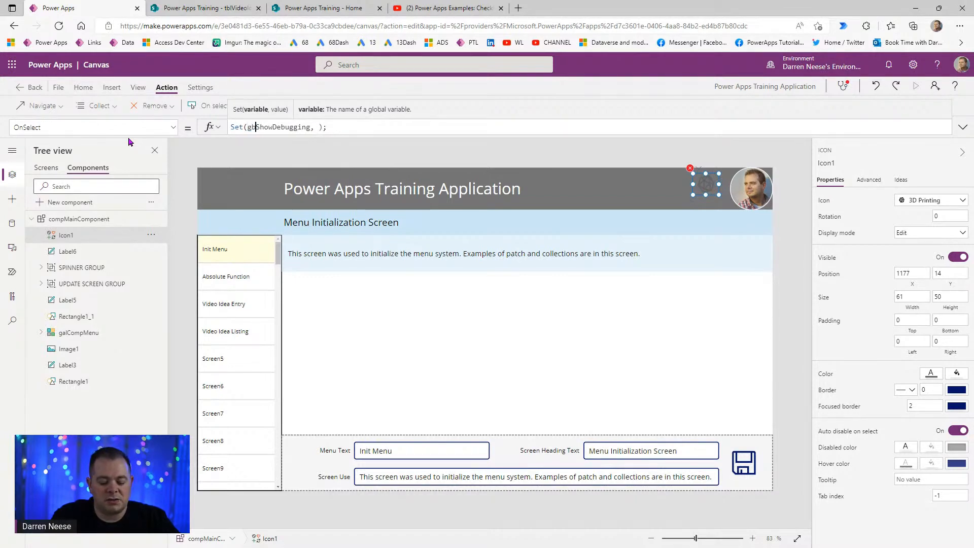
pyautogui.write('l')
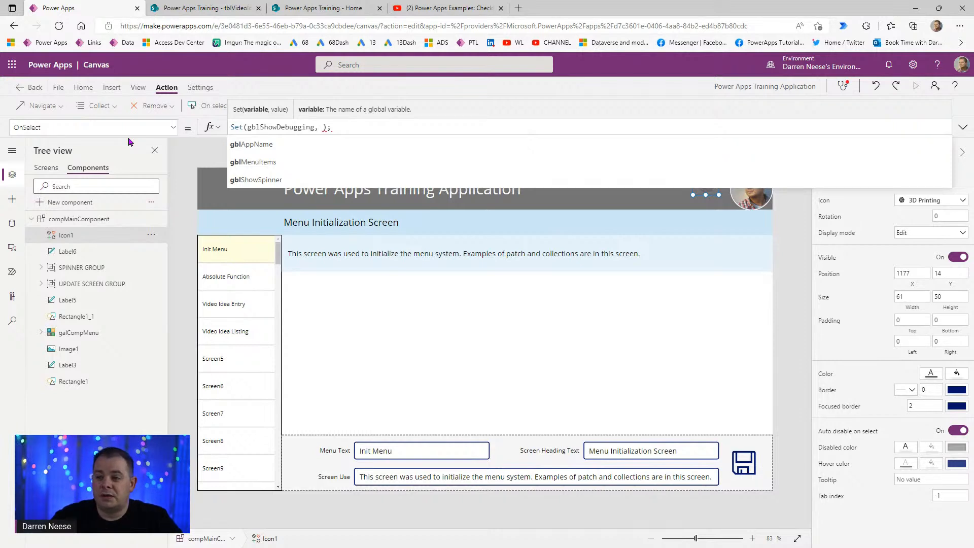
pyautogui.hotkey('ctrl', 'Right')
pyautogui.hotkey('ctrl', 'Right')
pyautogui.press('Left')
pyautogui.hotkey('ctrl', 'shift', 'Left')
pyautogui.hotkey('ctrl', 'c')
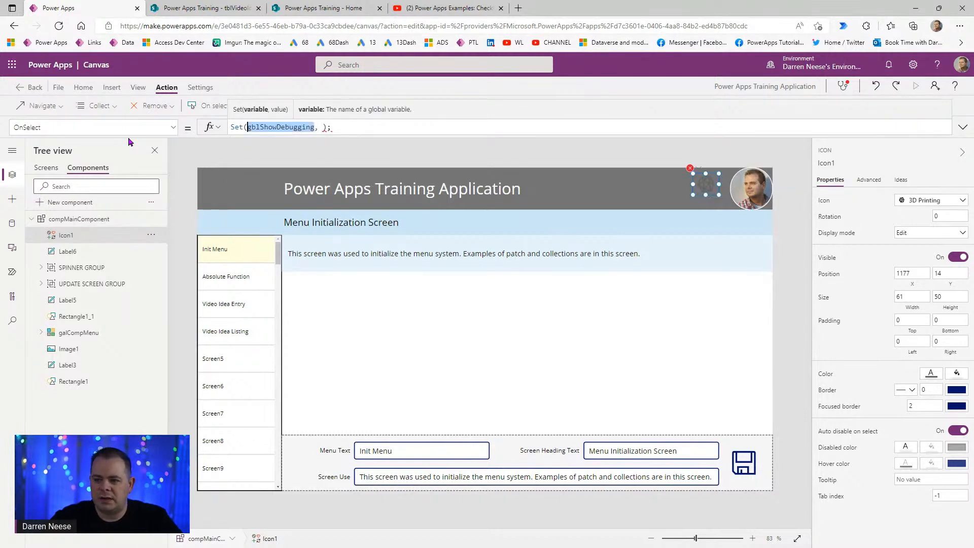
pyautogui.press('Right')
pyautogui.press('Right')
pyautogui.press('Right')
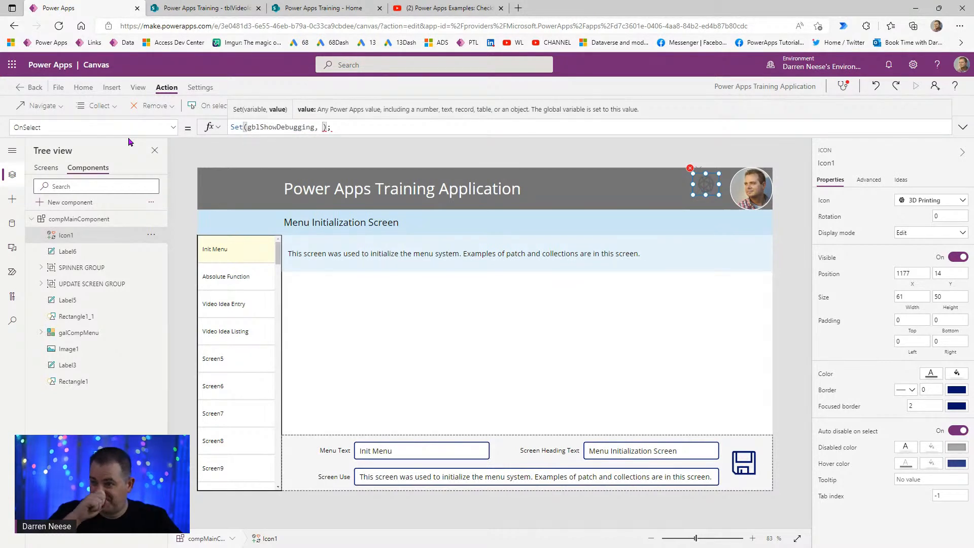
pyautogui.write('!')
pyautogui.hotkey('ctrl', 'v')
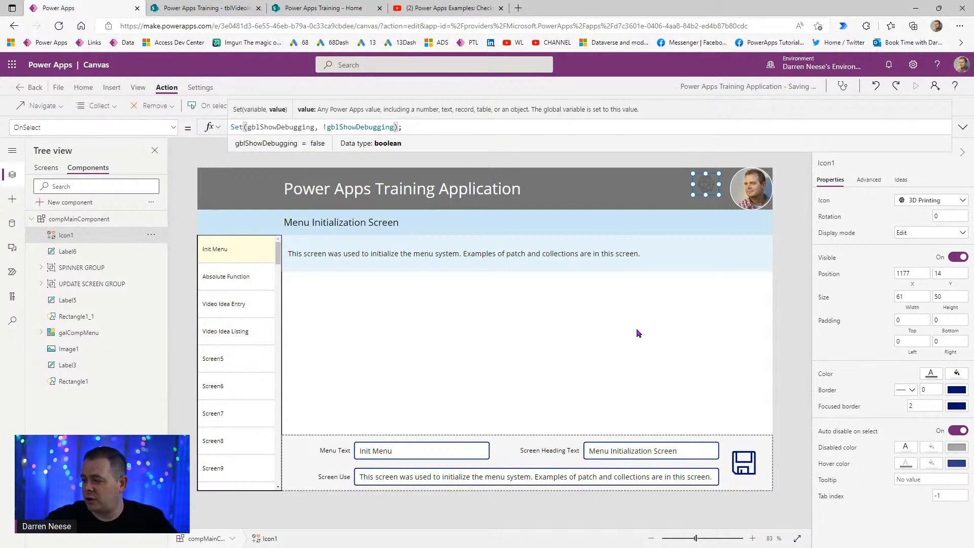
# - Test-run the app in Preview, then close the preview
pyautogui.click(685, 330)
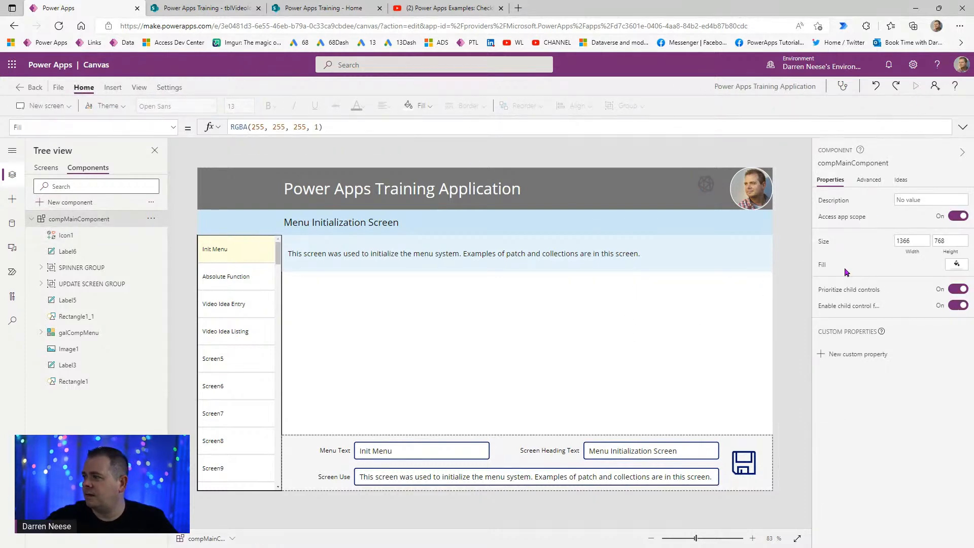
pyautogui.click(44, 168)
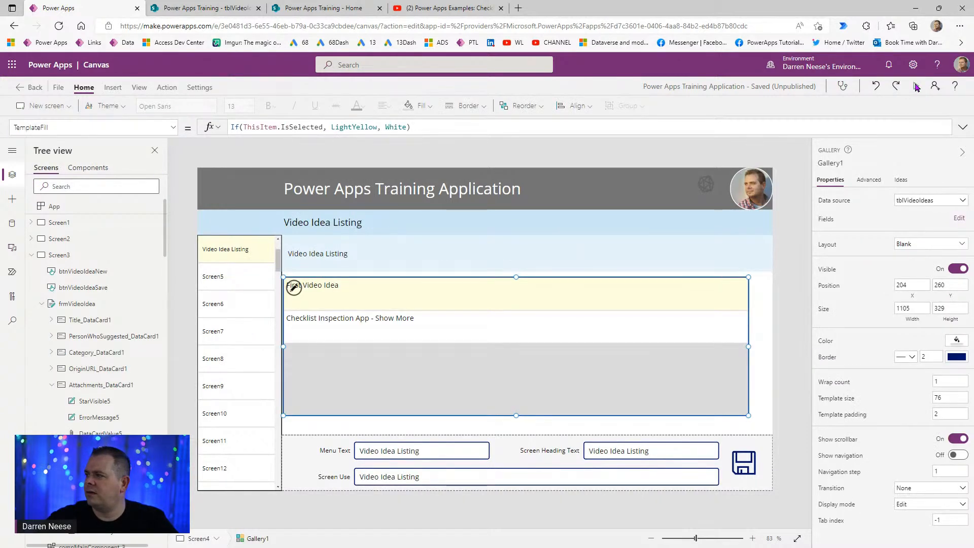
pyautogui.click(915, 86)
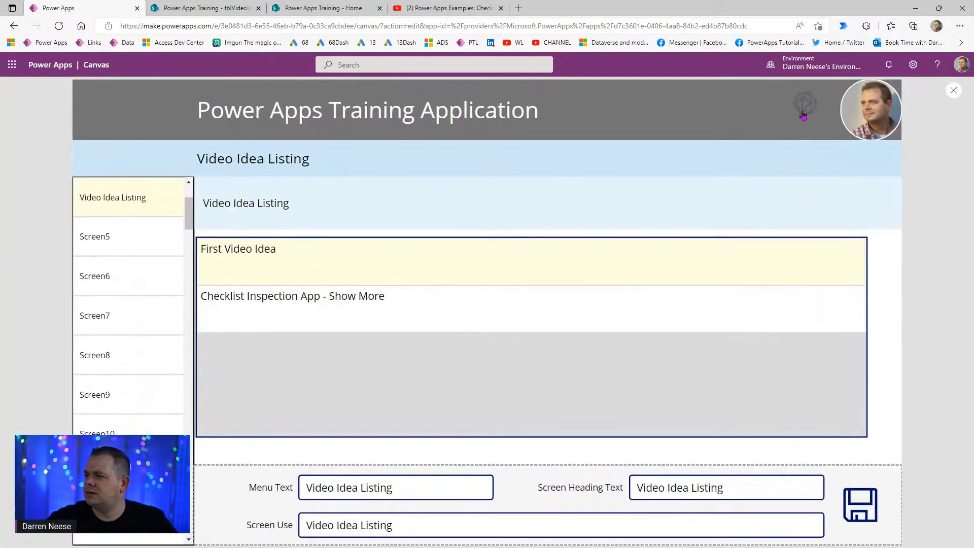
pyautogui.click(953, 91)
# - Back in Components, select the header icon's Color formula for editing
pyautogui.click(87, 169)
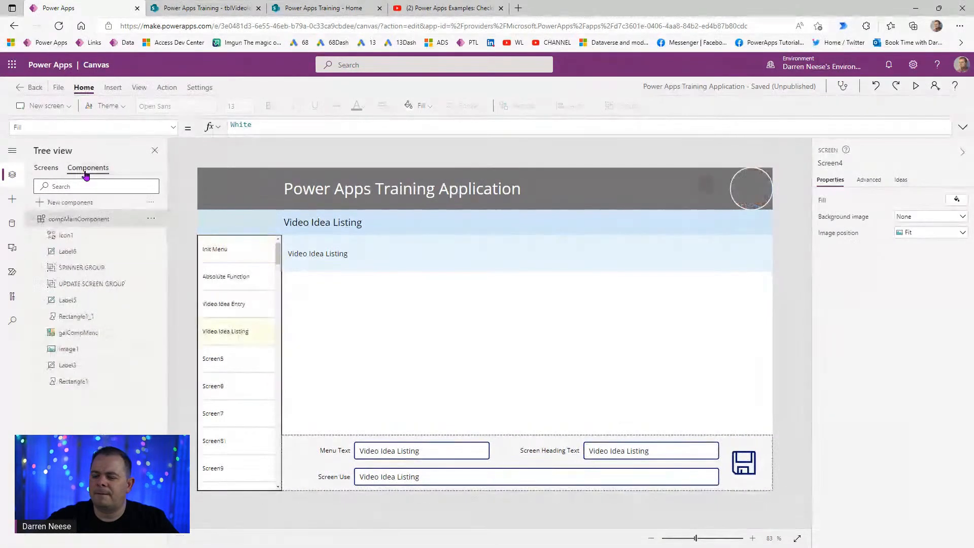
pyautogui.click(713, 195)
pyautogui.click(825, 374)
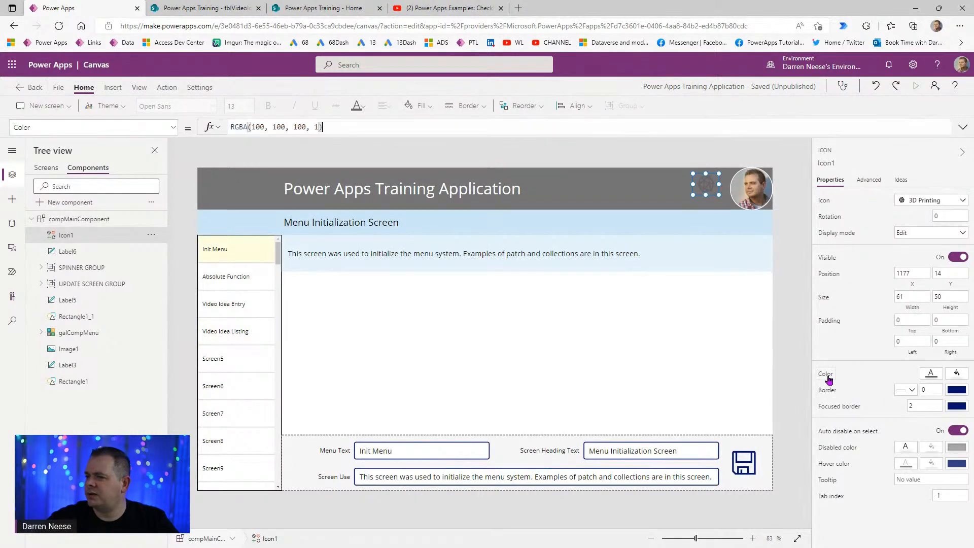
pyautogui.click(373, 129)
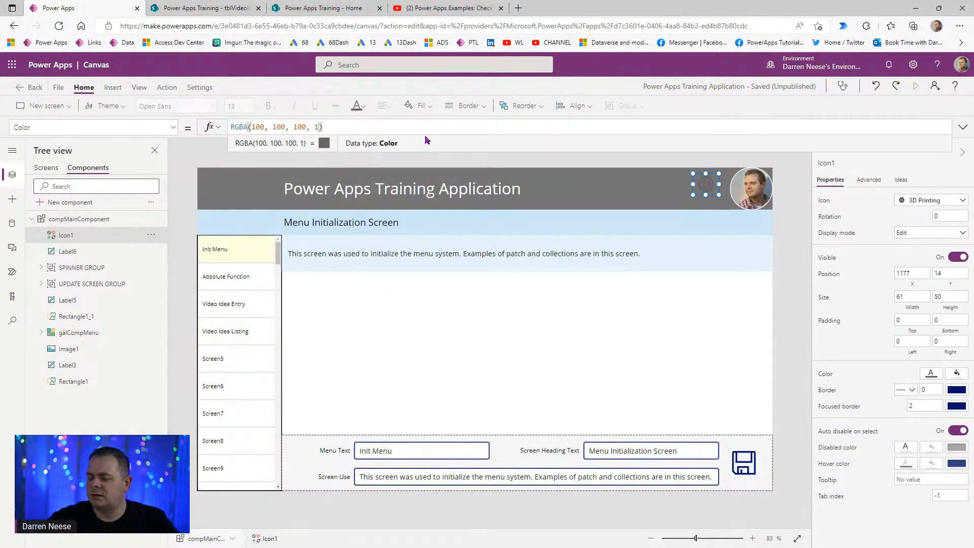
# - Wrap the icon's Color formula in If(gblShowDebugging, ...) ahead of the RGBA value
pyautogui.press('Home')
pyautogui.write('If (')
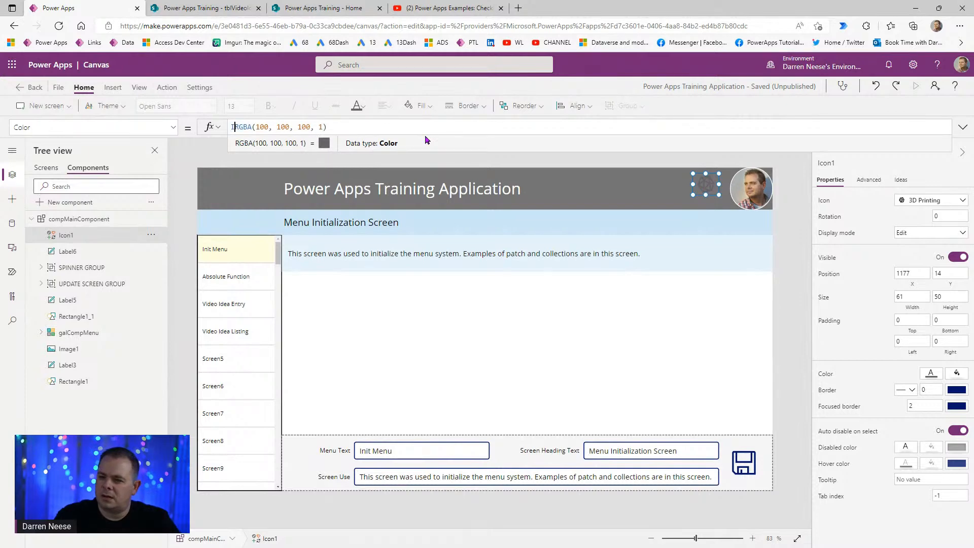
pyautogui.press('BackSpace')
pyautogui.press('BackSpace')
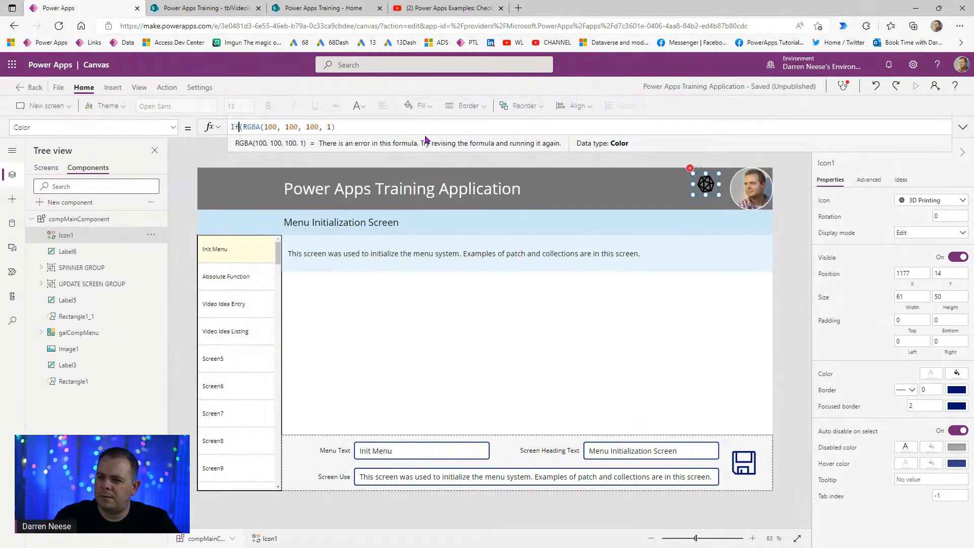
pyautogui.write('(')
pyautogui.press('Left')
pyautogui.press('Left')
pyautogui.write('gblshow')
pyautogui.press('Tab')
pyautogui.write(',')
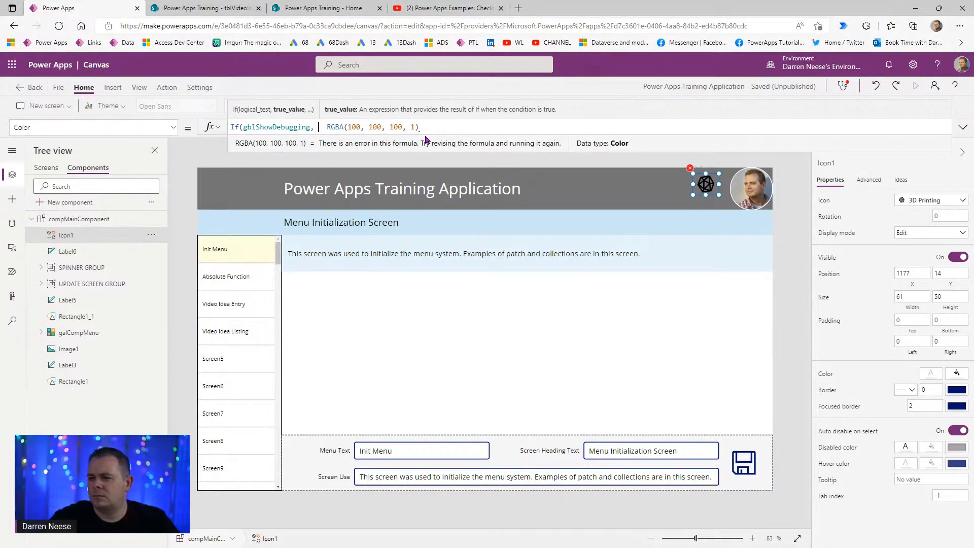
# - Add ColorValue("#e5e5e5") as the debugging colour, keeping RGBA(100, 100, 100, 1) otherwise
pyautogui.hotkey('shift', 'Right')
pyautogui.hotkey('shift', 'Right')
pyautogui.hotkey('shift', 'Right')
pyautogui.hotkey('shift', 'Right')
pyautogui.hotkey('shift', 'Right')
pyautogui.hotkey('shift', 'Right')
pyautogui.hotkey('shift', 'Right')
pyautogui.hotkey('shift', 'Right')
pyautogui.hotkey('shift', 'Right')
pyautogui.hotkey('shift', 'Right')
pyautogui.hotkey('shift', 'Right')
pyautogui.hotkey('shift', 'Right')
pyautogui.hotkey('shift', 'Right')
pyautogui.hotkey('shift', 'Right')
pyautogui.hotkey('shift', 'Right')
pyautogui.hotkey('shift', 'Right')
pyautogui.hotkey('shift', 'Right')
pyautogui.hotkey('shift', 'Right')
pyautogui.hotkey('shift', 'Right')
pyautogui.hotkey('shift', 'Right')
pyautogui.press('Left')
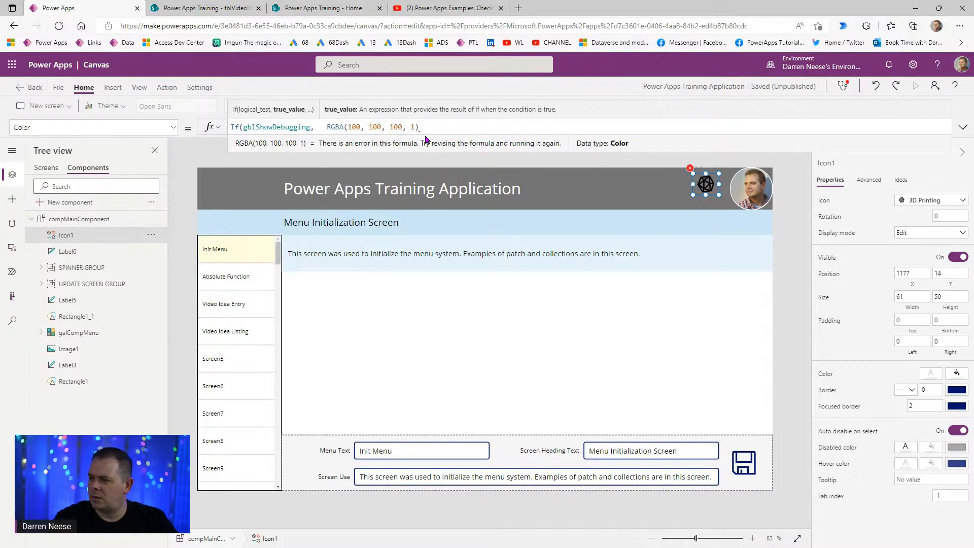
pyautogui.write('ColorValue()')
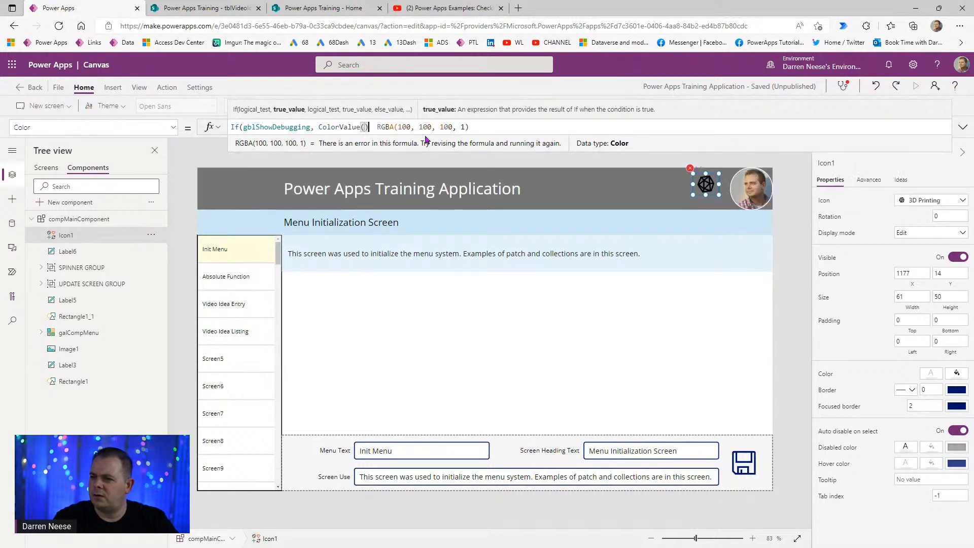
pyautogui.write(',')
pyautogui.press('End')
pyautogui.write(')')
pyautogui.press('Left')
pyautogui.press('Left')
pyautogui.press('Left')
pyautogui.press('Left')
pyautogui.press('Left')
pyautogui.press('Left')
pyautogui.press('Left')
pyautogui.press('Left')
pyautogui.press('Left')
pyautogui.press('Left')
pyautogui.press('Left')
pyautogui.press('Left')
pyautogui.press('Left')
pyautogui.press('Left')
pyautogui.press('Left')
pyautogui.press('Left')
pyautogui.press('Left')
pyautogui.press('Left')
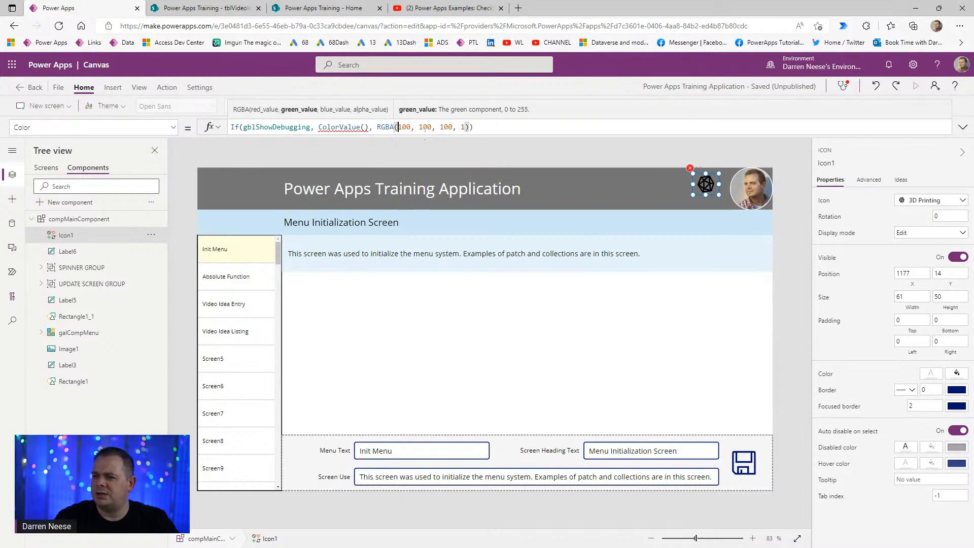
pyautogui.press('Left')
pyautogui.press('Left')
pyautogui.press('Left')
pyautogui.press('Left')
pyautogui.press('Left')
pyautogui.press('Left')
pyautogui.press('Left')
pyautogui.press('Left')
pyautogui.write('"')
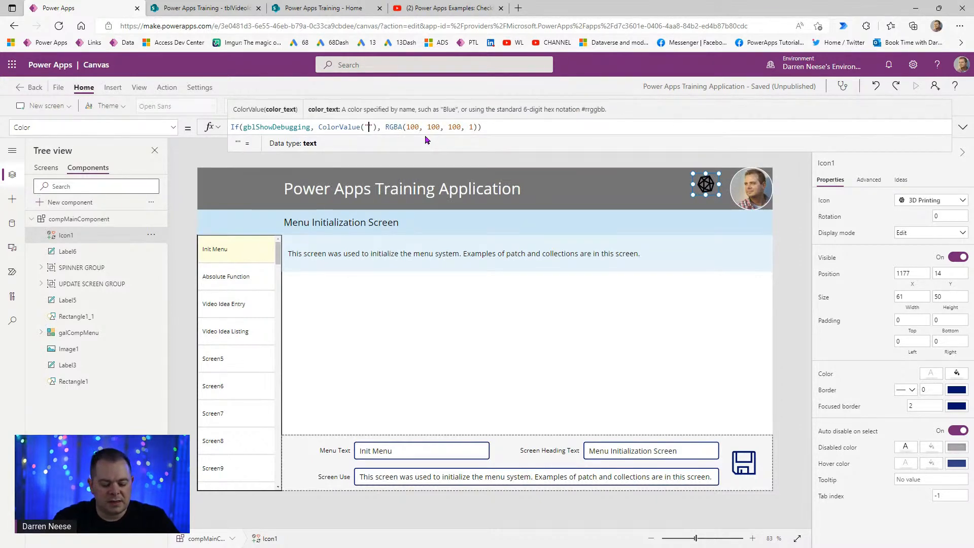
pyautogui.write('#e5e5')
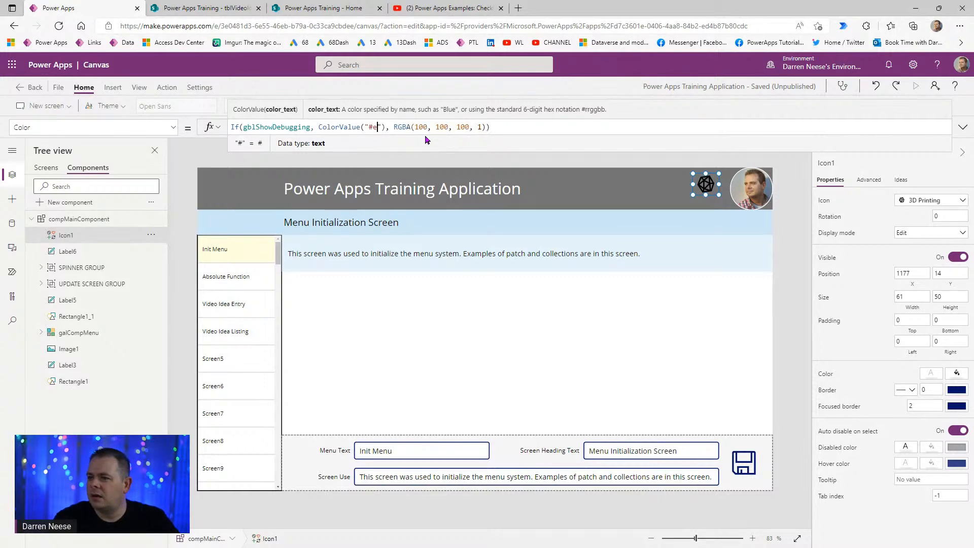
pyautogui.write('e5')
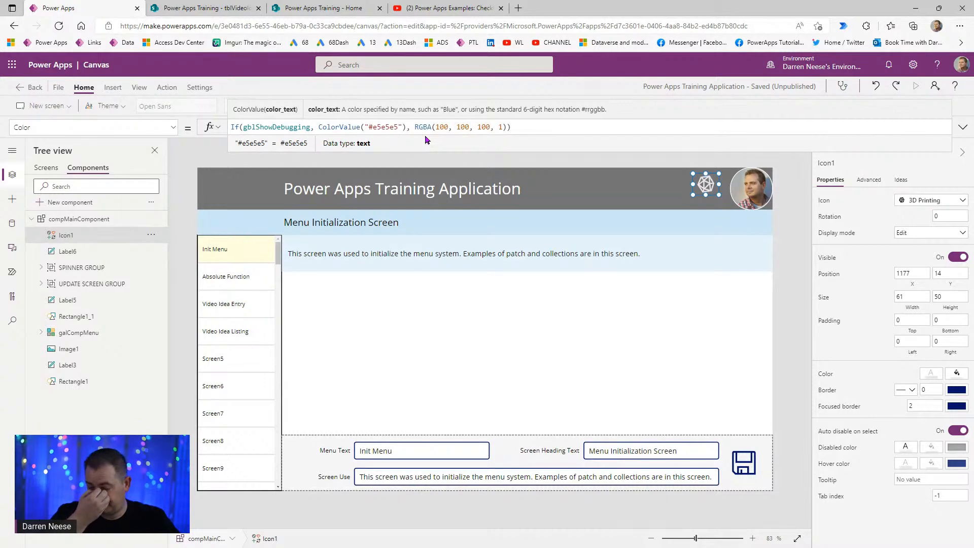
pyautogui.click(554, 128)
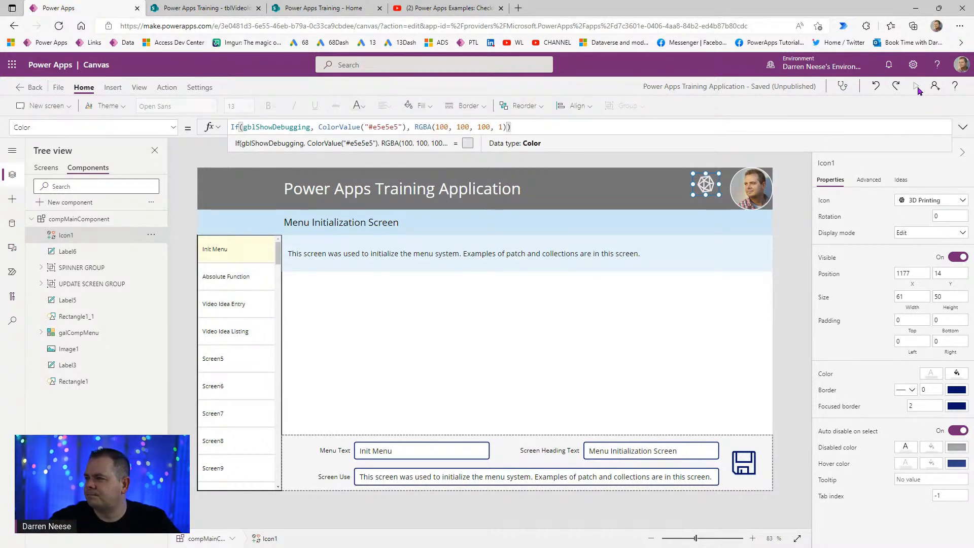
# - Preview the Video Idea Listing screen, then select UPDATE SCREEN GROUP in the compMainComponent component
pyautogui.click(46, 168)
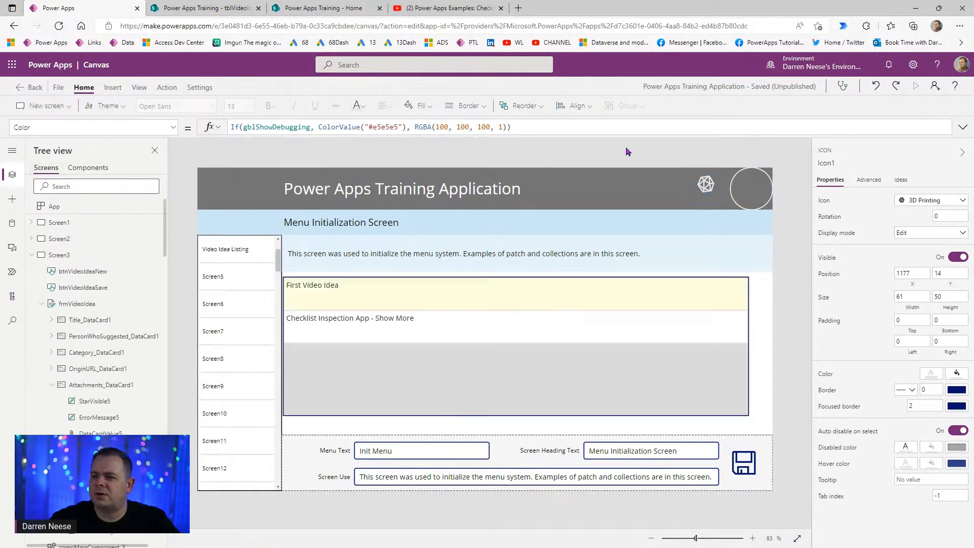
pyautogui.click(918, 88)
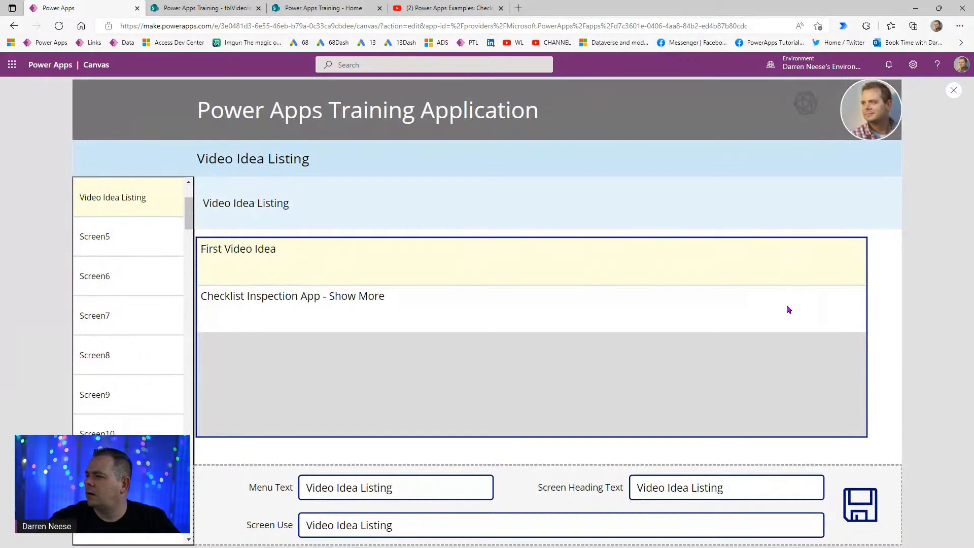
pyautogui.click(954, 90)
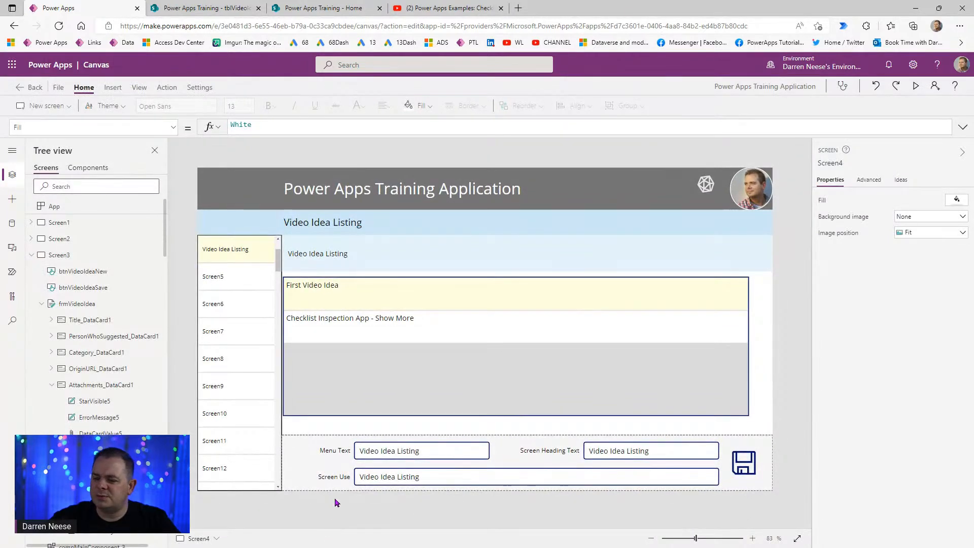
pyautogui.click(87, 168)
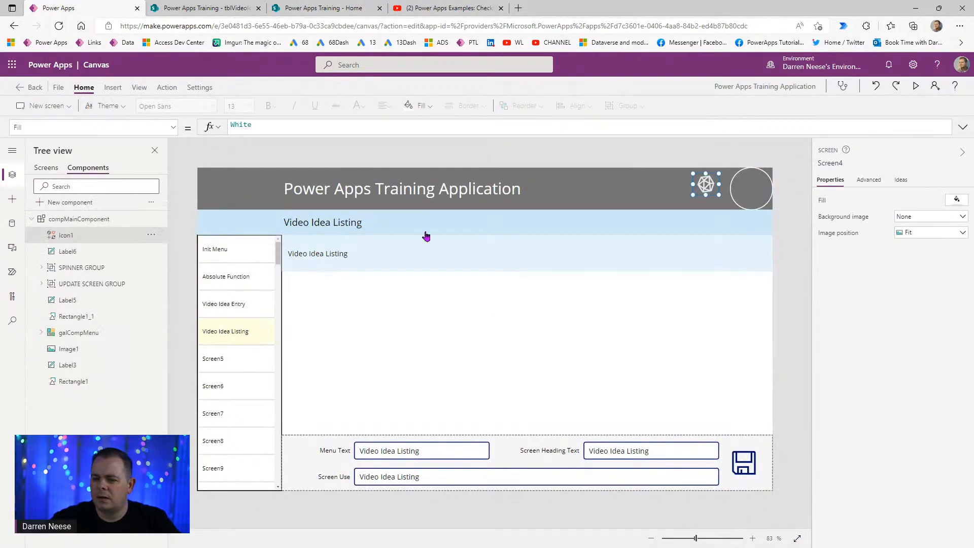
pyautogui.click(305, 457)
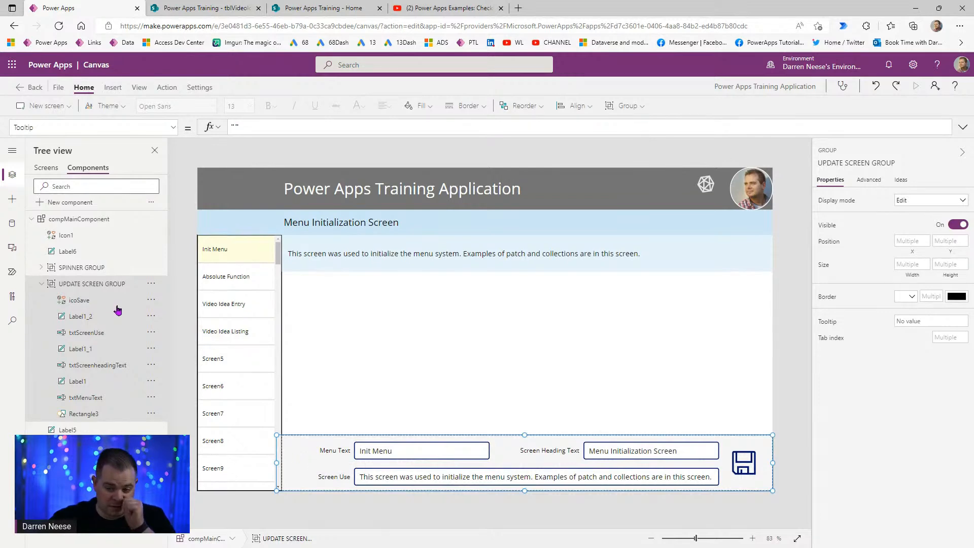
# - Set UPDATE SCREEN GROUP's Visible property to gblShowDebugging and return to the app's screens
pyautogui.click(173, 127)
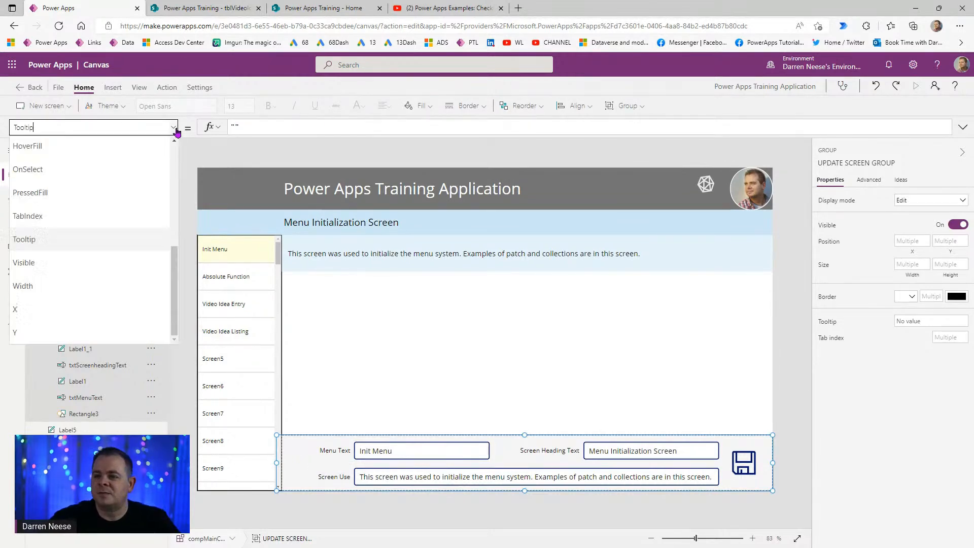
pyautogui.click(125, 262)
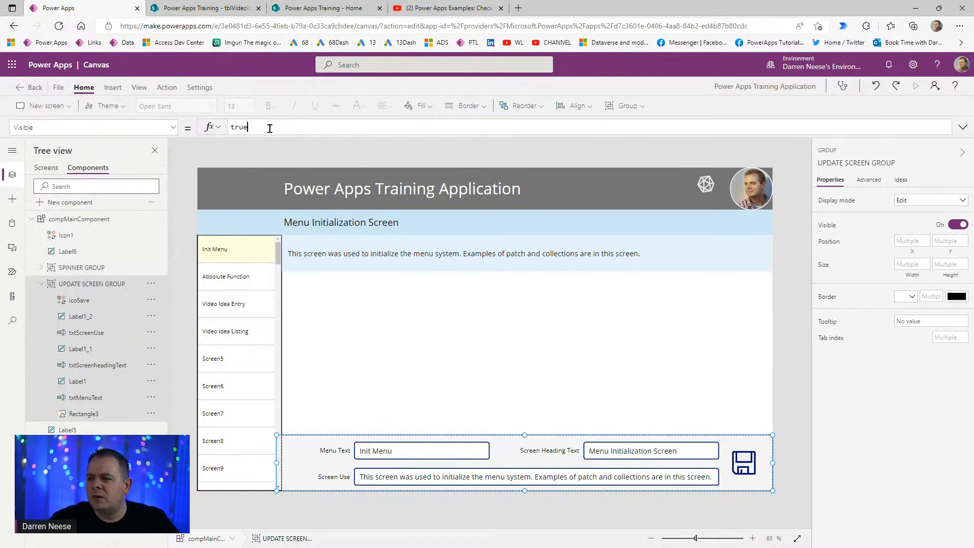
pyautogui.write('gbl')
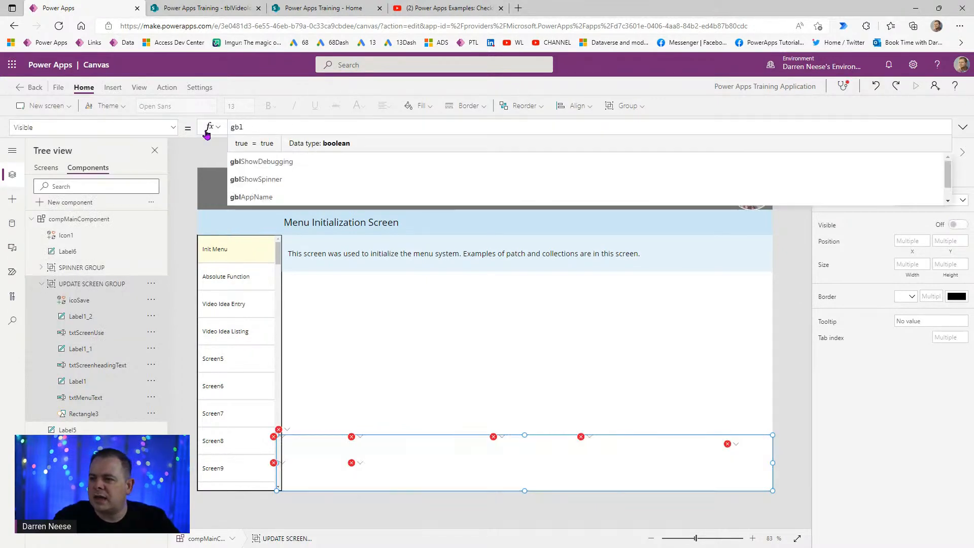
pyautogui.write('ShowDebugging')
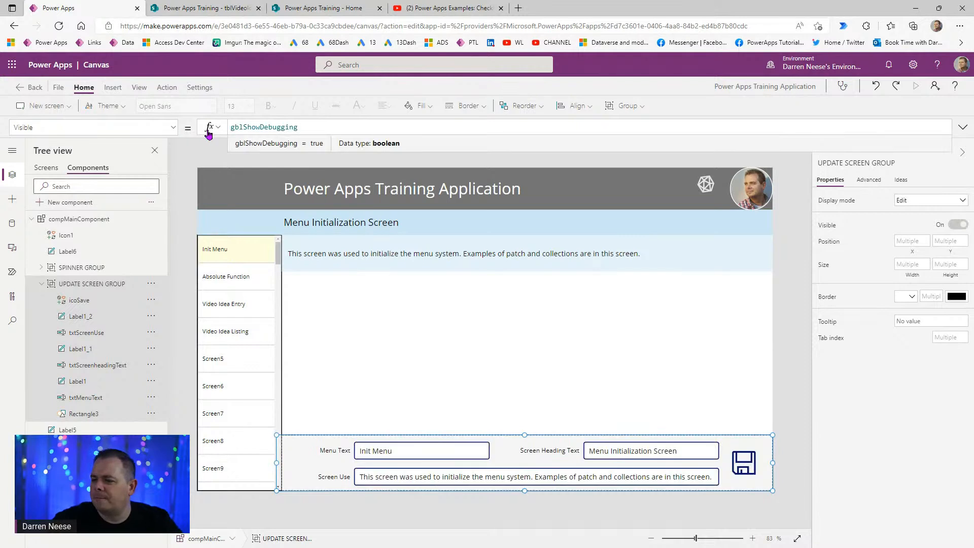
pyautogui.click(781, 291)
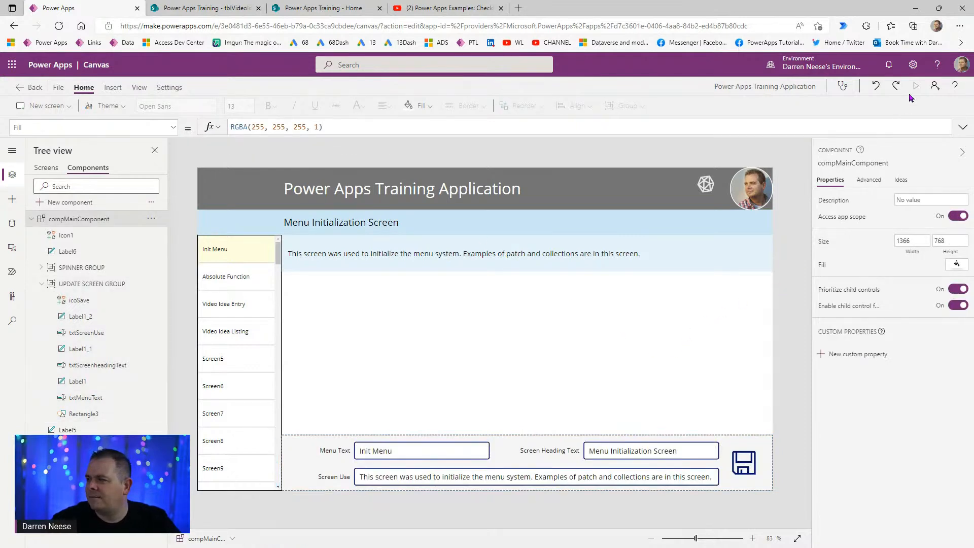
pyautogui.click(45, 167)
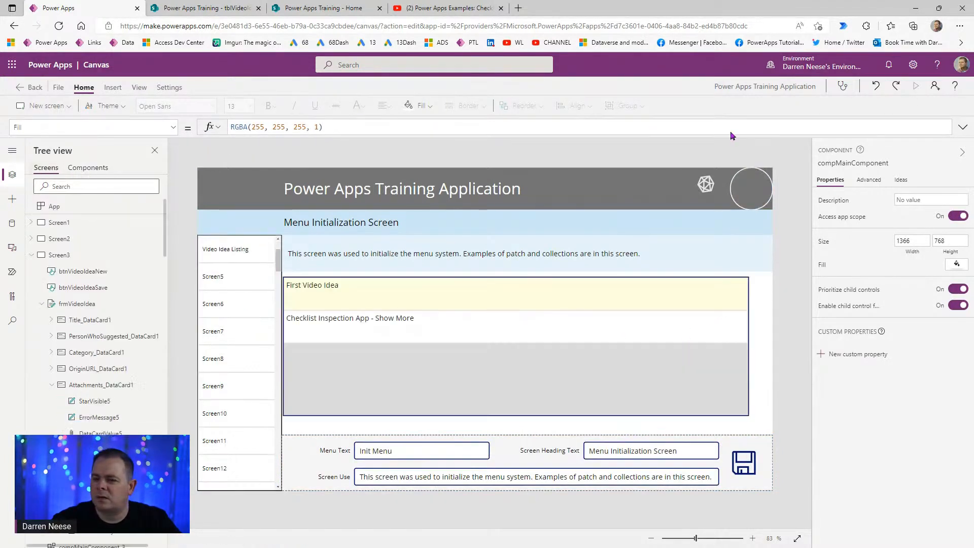
# - Preview the app and tap the logo icon three times to toggle the edit panel, leaving it hidden
pyautogui.click(915, 88)
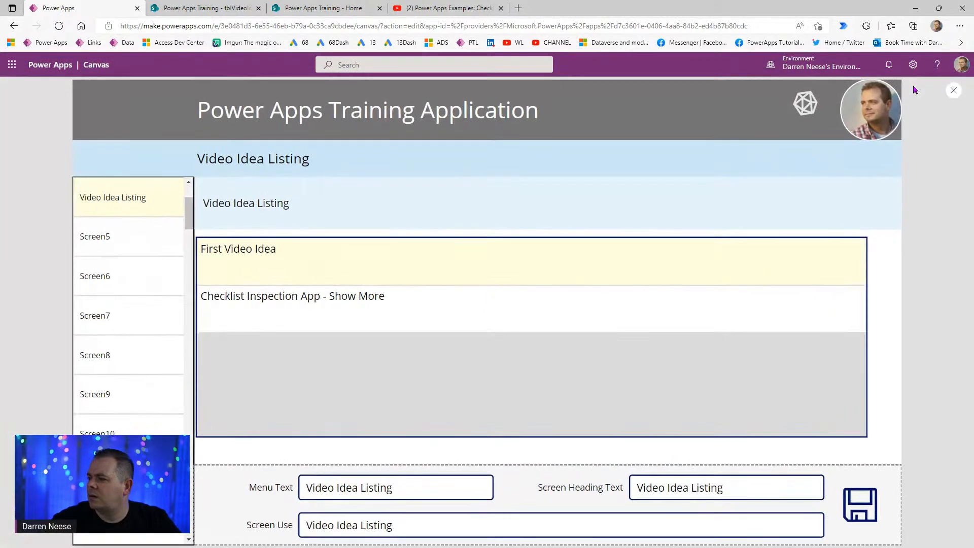
pyautogui.click(798, 107)
pyautogui.click(798, 107)
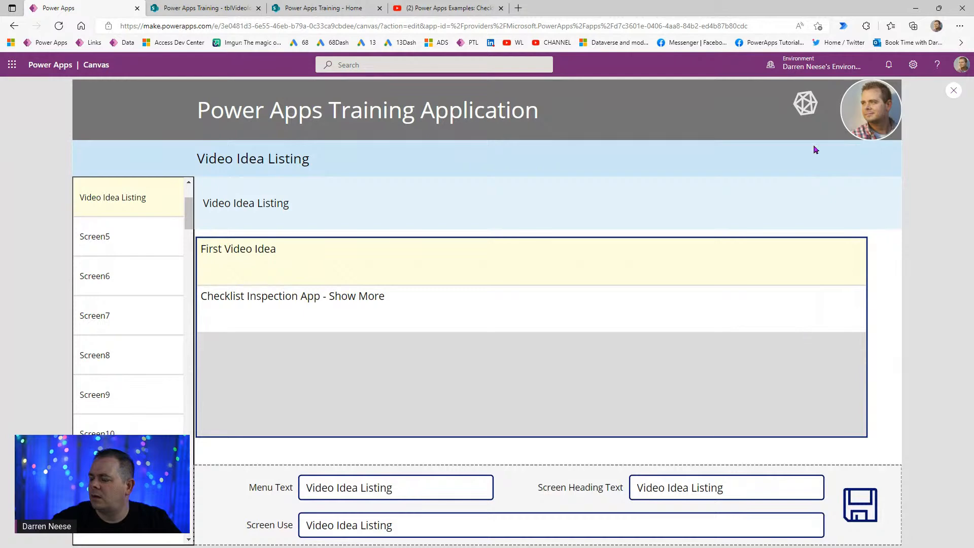
pyautogui.click(804, 106)
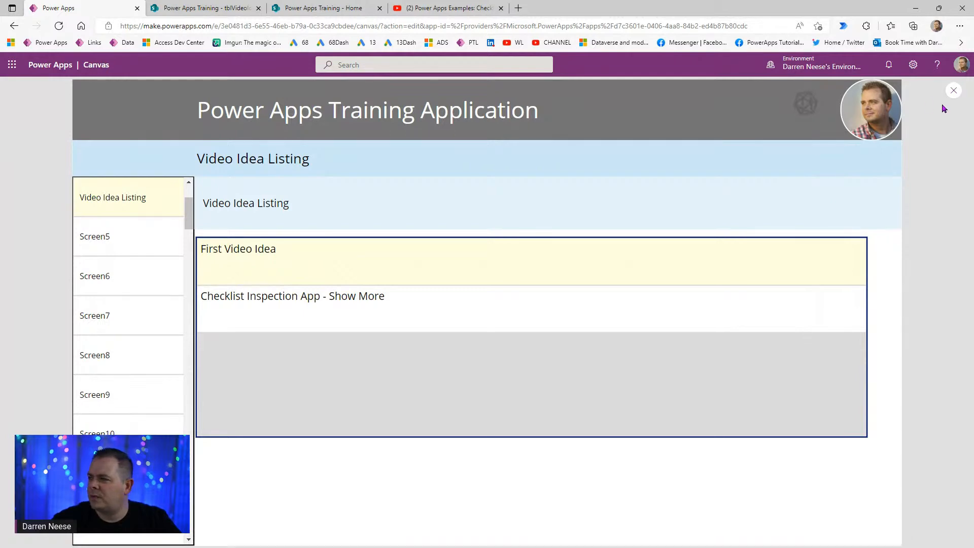
pyautogui.click(955, 92)
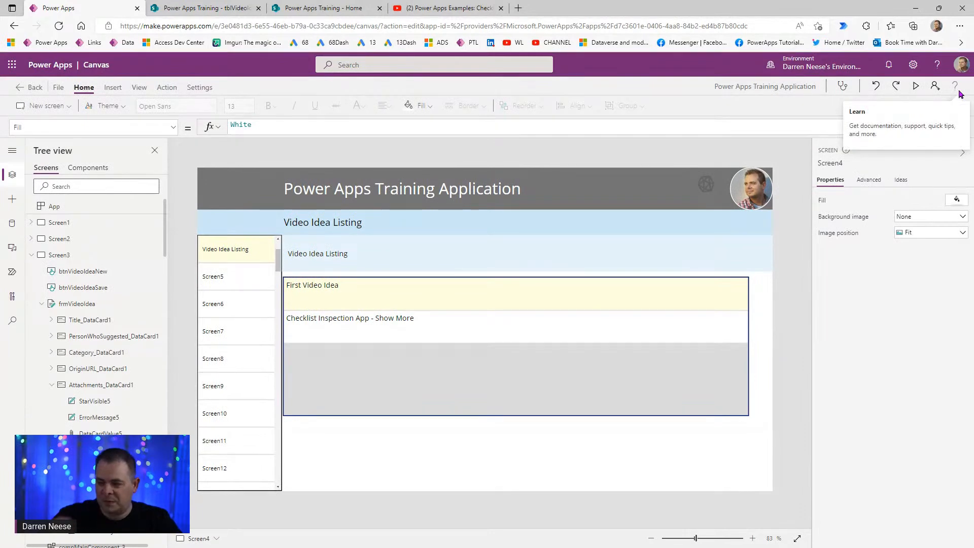
# - Nudge Gallery1 slightly right, then drag it taller and slightly wider
pyautogui.click(561, 409)
pyautogui.moveTo(435, 378); pyautogui.dragTo(438, 397)
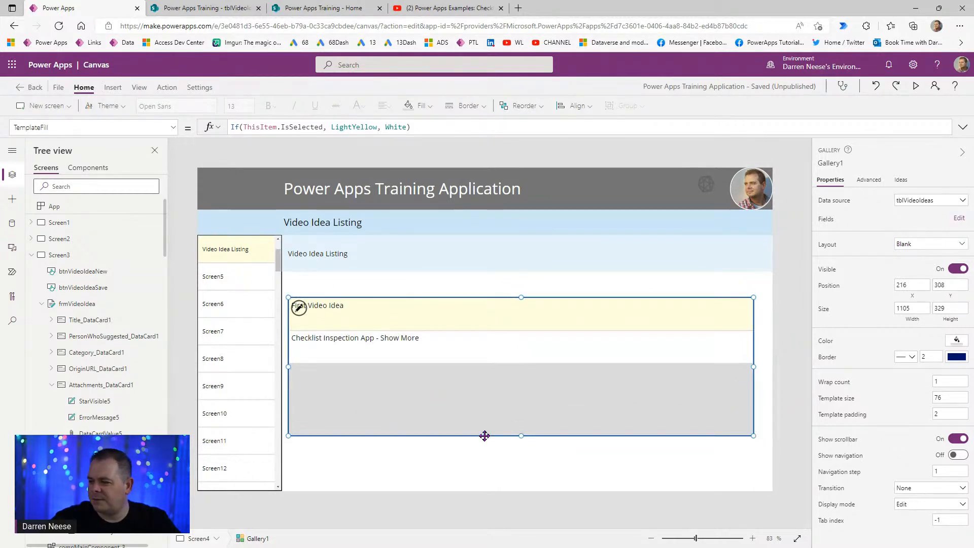
pyautogui.moveTo(518, 437); pyautogui.dragTo(513, 484)
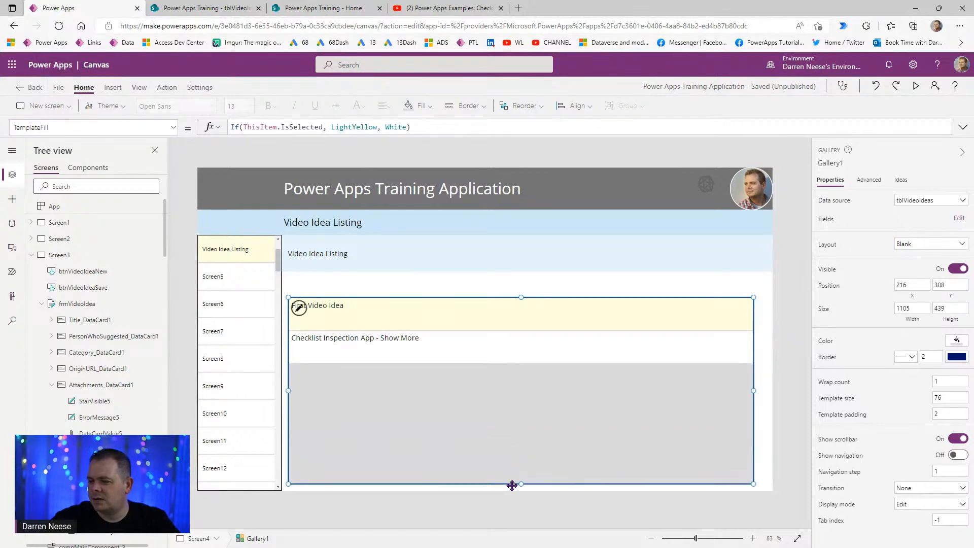
pyautogui.moveTo(757, 390); pyautogui.dragTo(764, 390)
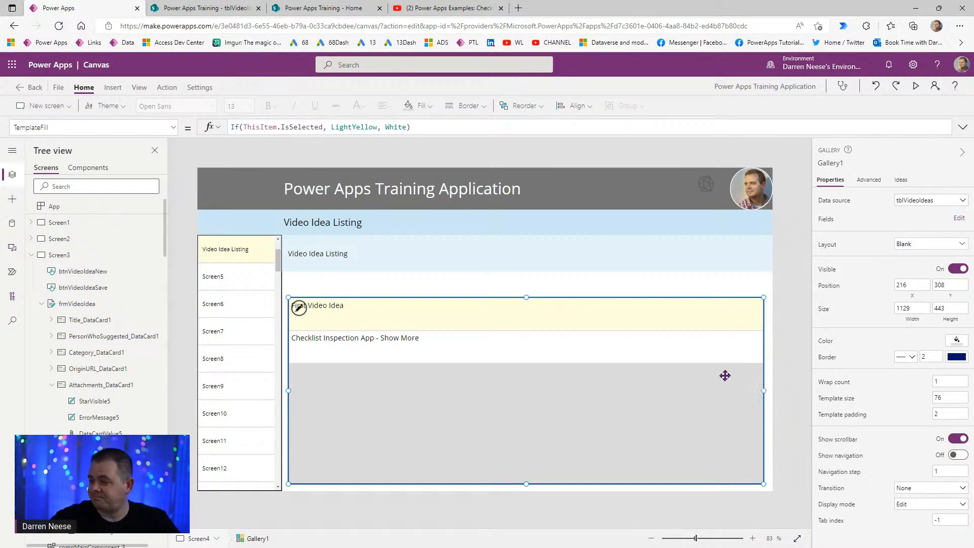
# - Select the Label2 title label and check the records in the tblVideoIdeas SharePoint list
pyautogui.click(327, 306)
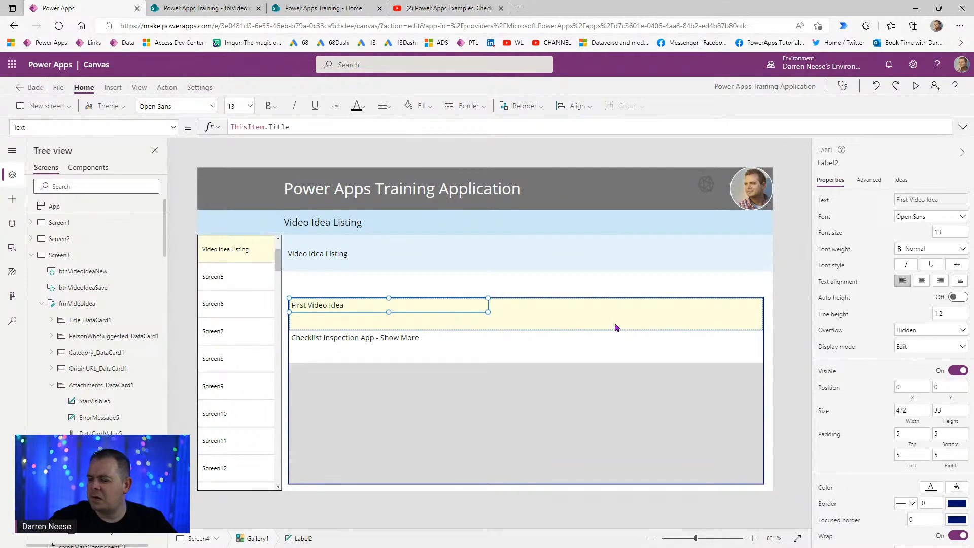
pyautogui.click(213, 8)
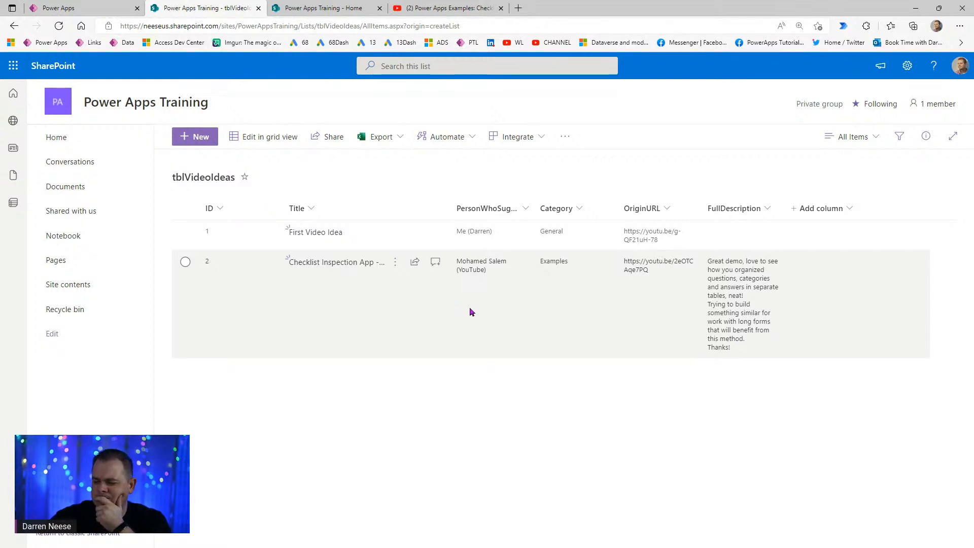
pyautogui.click(102, 9)
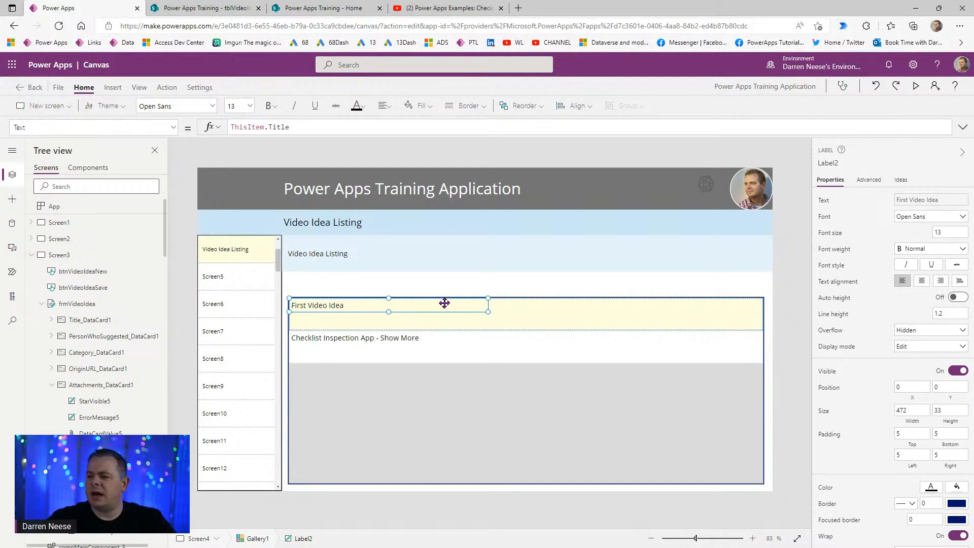
# - Set Label2's Height to Parent.TemplateHeight and its left padding to 15
pyautogui.click(951, 422)
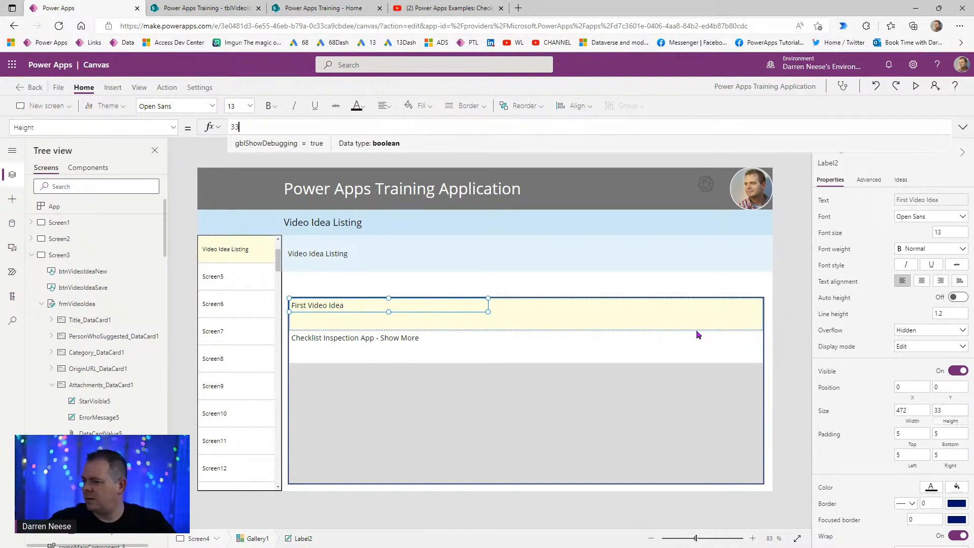
pyautogui.moveTo(250, 131); pyautogui.dragTo(198, 129)
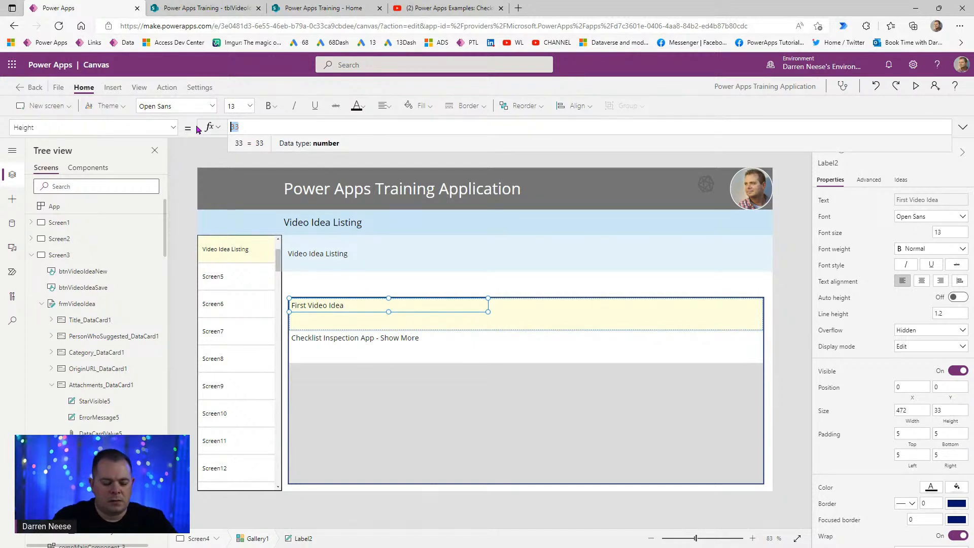
pyautogui.write('Parent.TemplateHeight')
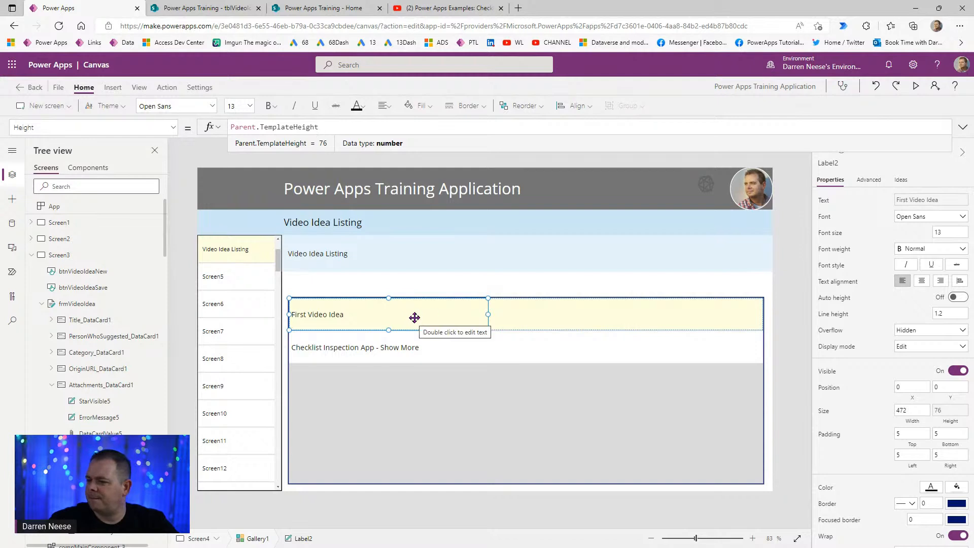
pyautogui.click(916, 454)
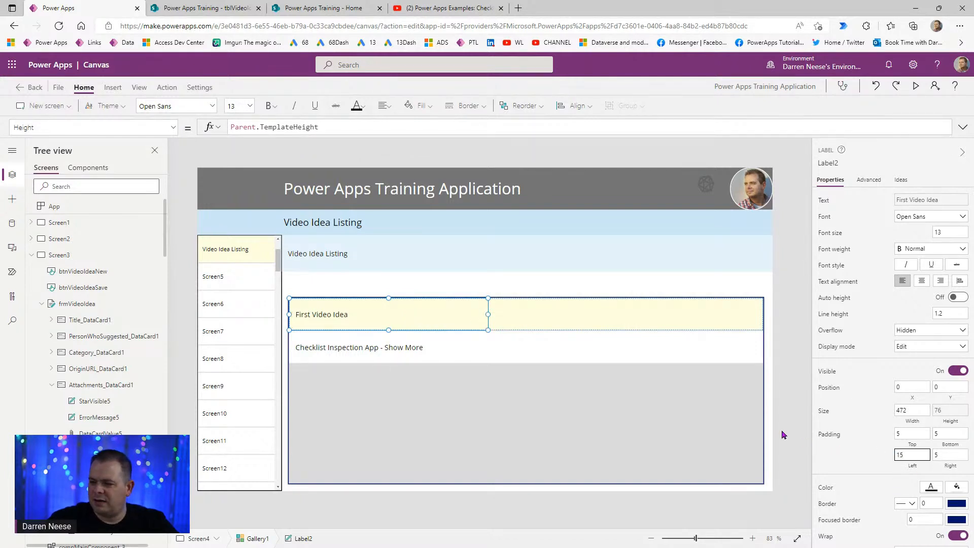
# - Set Gallery1's template size to 60
pyautogui.click(593, 366)
pyautogui.moveTo(959, 397); pyautogui.dragTo(851, 398)
pyautogui.write('60')
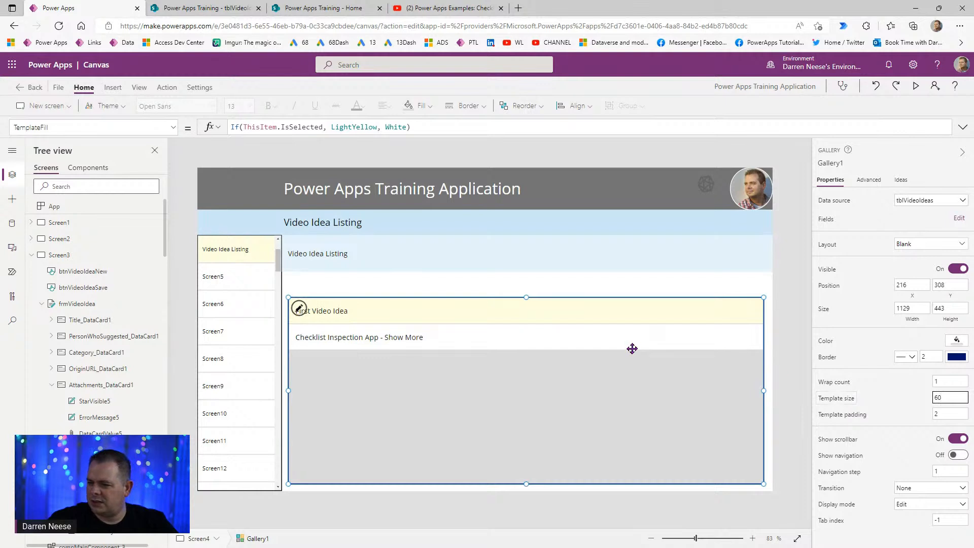
pyautogui.click(784, 350)
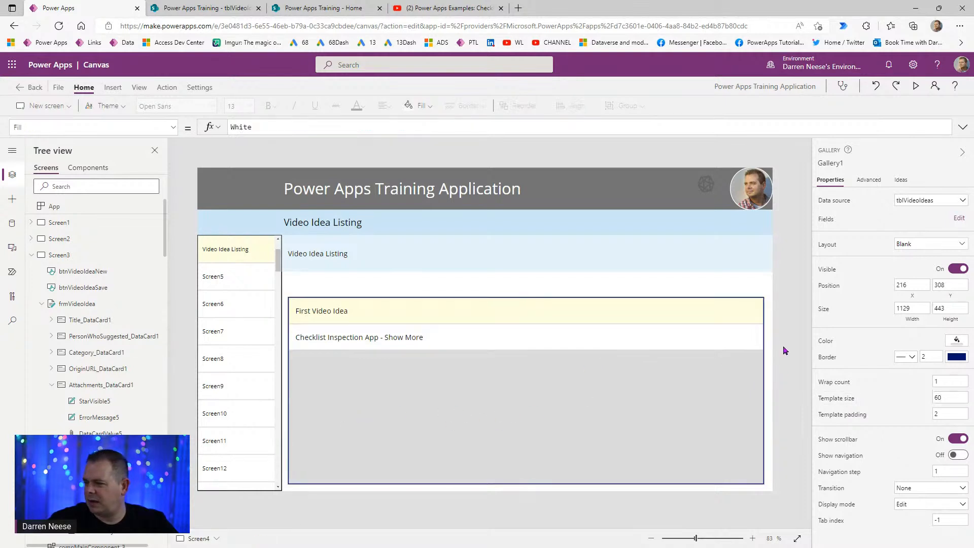
# - Narrow the first row's title label to about 347 wide
pyautogui.click(337, 311)
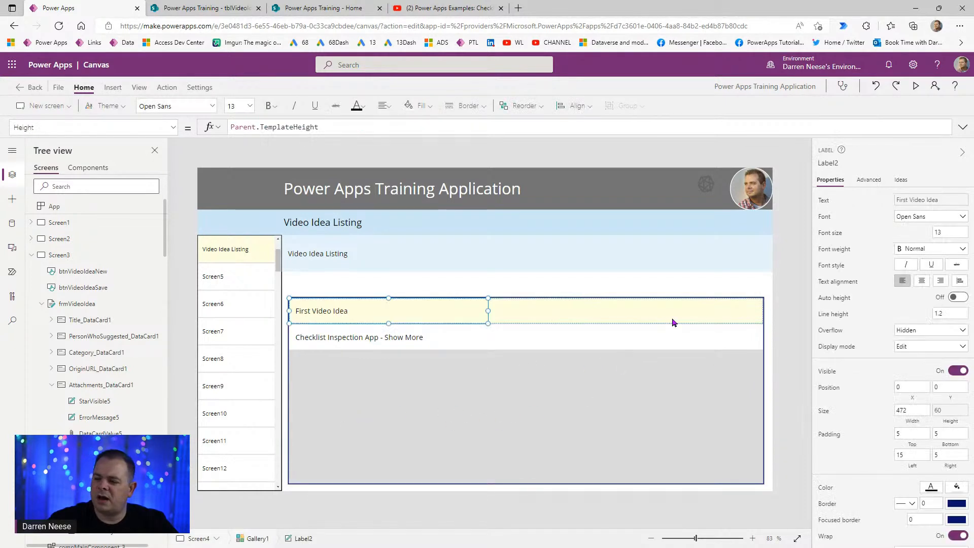
pyautogui.moveTo(487, 310); pyautogui.dragTo(435, 310)
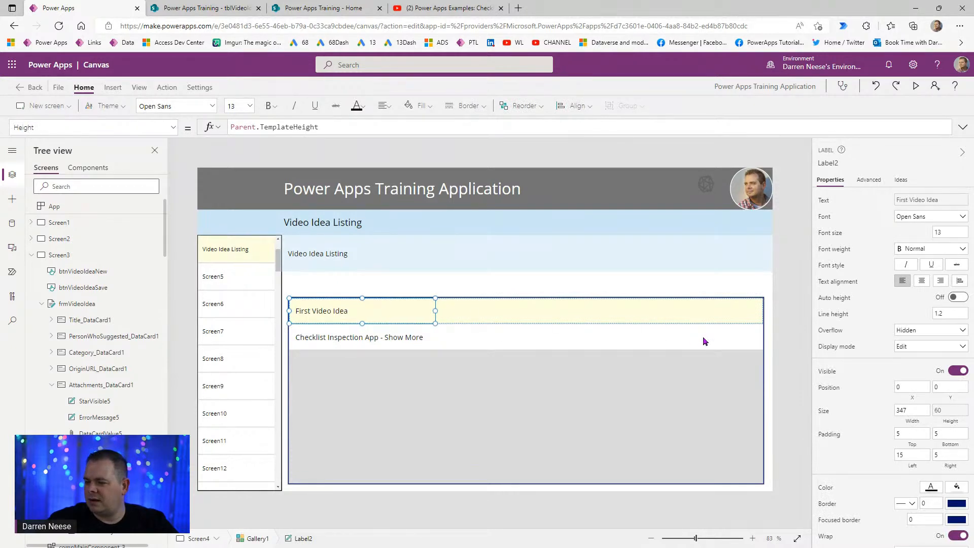
pyautogui.click(785, 302)
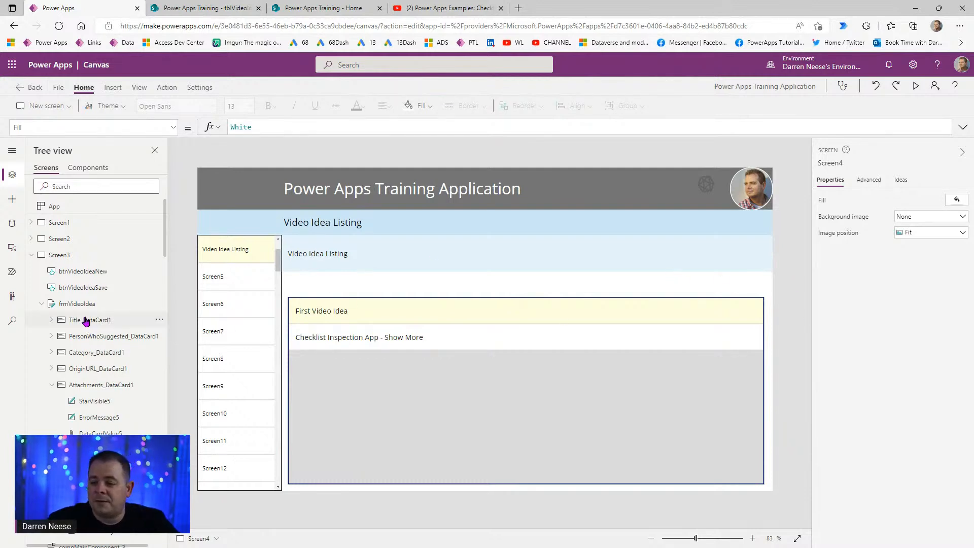
# - Insert a rectangle just above the gallery, stretched to its width, with height 40
pyautogui.click(11, 199)
pyautogui.click(89, 275)
pyautogui.moveTo(254, 217); pyautogui.dragTo(329, 288)
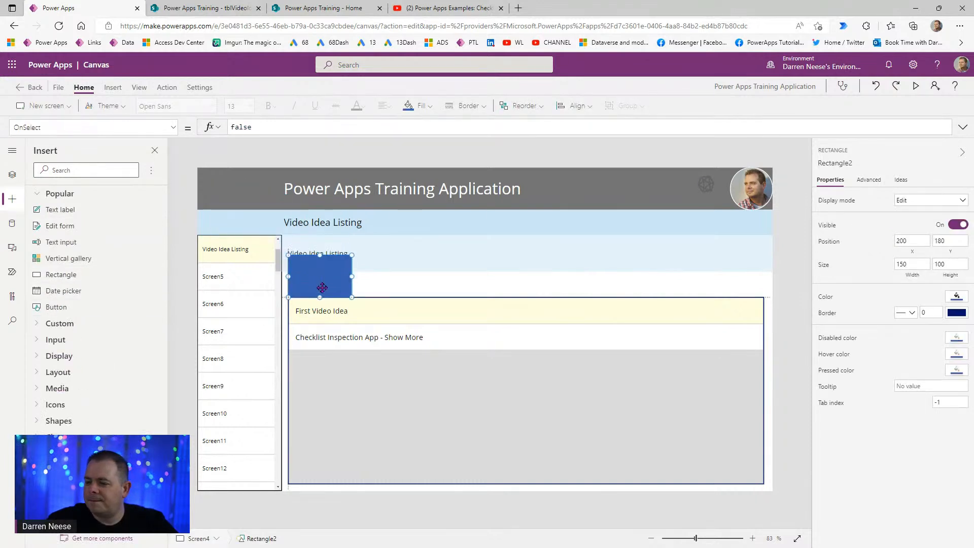
pyautogui.moveTo(352, 255); pyautogui.dragTo(766, 275)
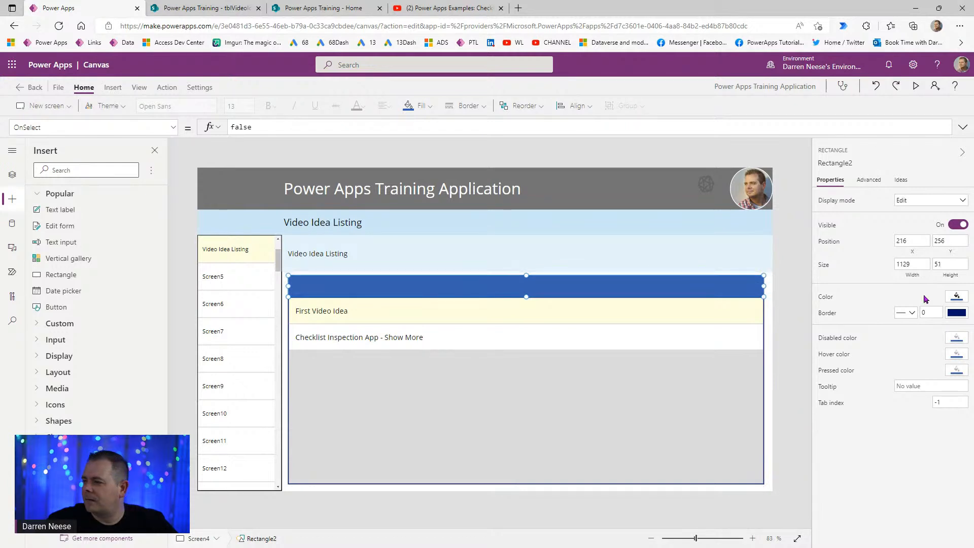
pyautogui.click(950, 264)
pyautogui.write('40')
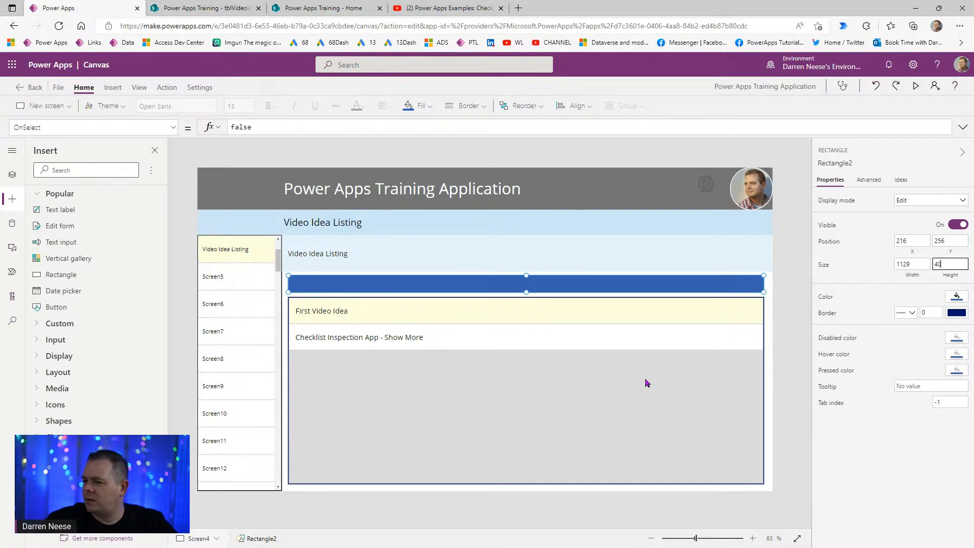
# - Rename the video idea gallery to galVideoIdeaListing
pyautogui.click(740, 410)
pyautogui.click(821, 161)
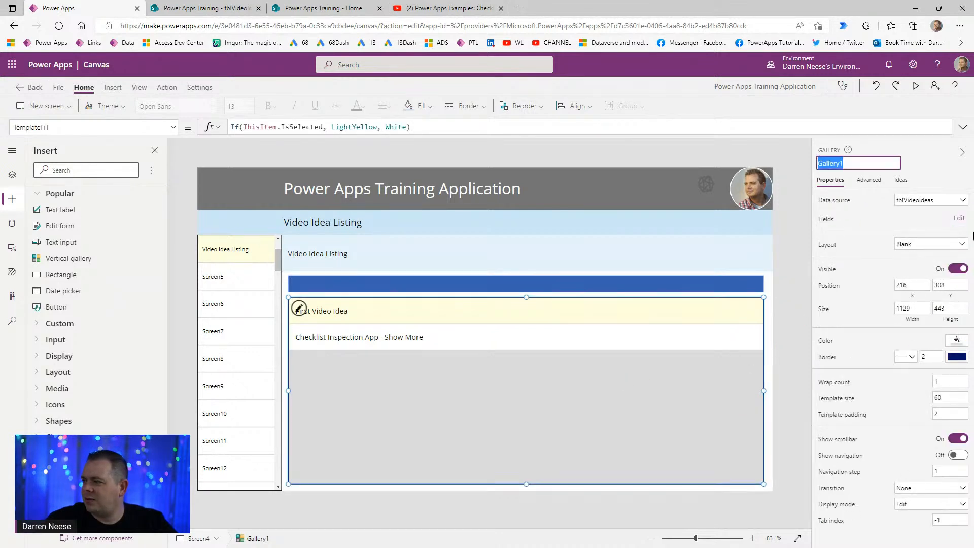
pyautogui.write('gal')
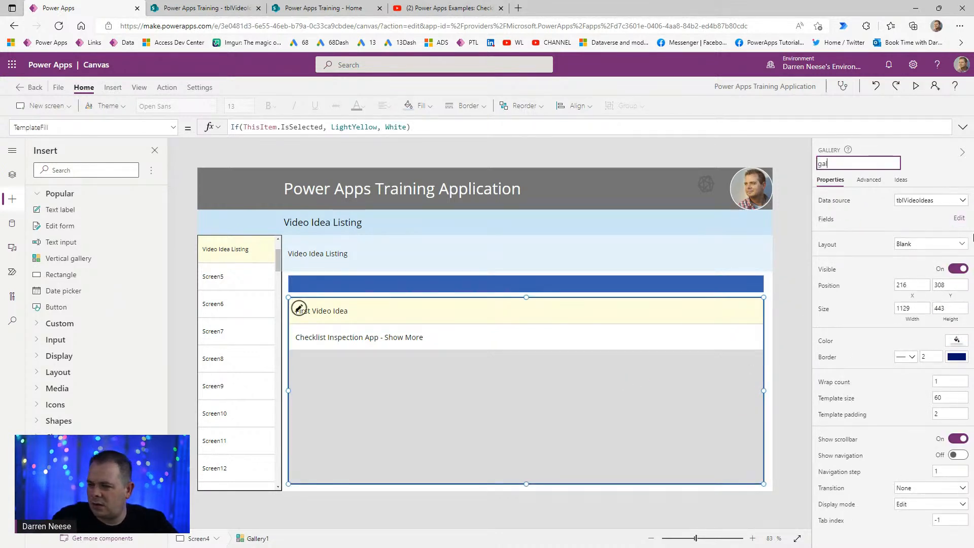
pyautogui.write('Video')
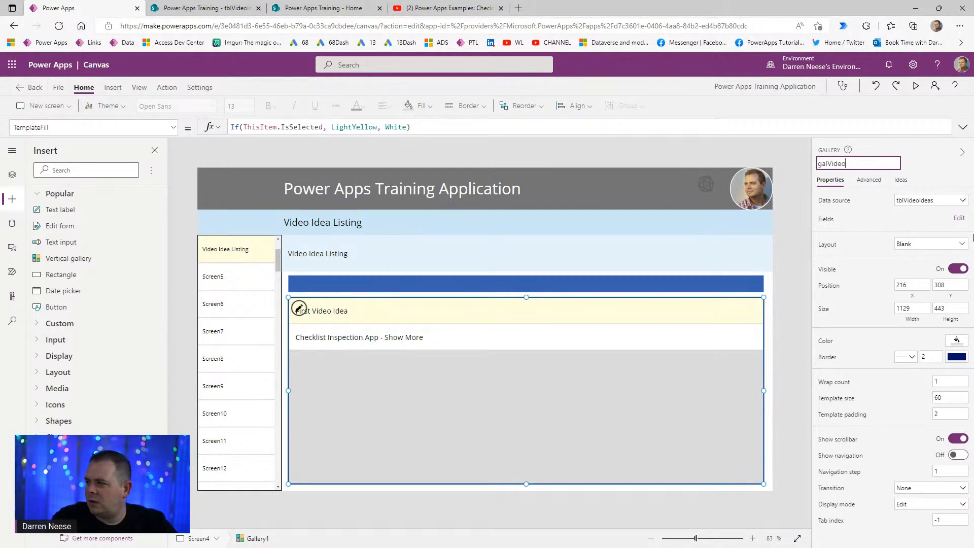
pyautogui.write('IdeaListing')
pyautogui.press('Return')
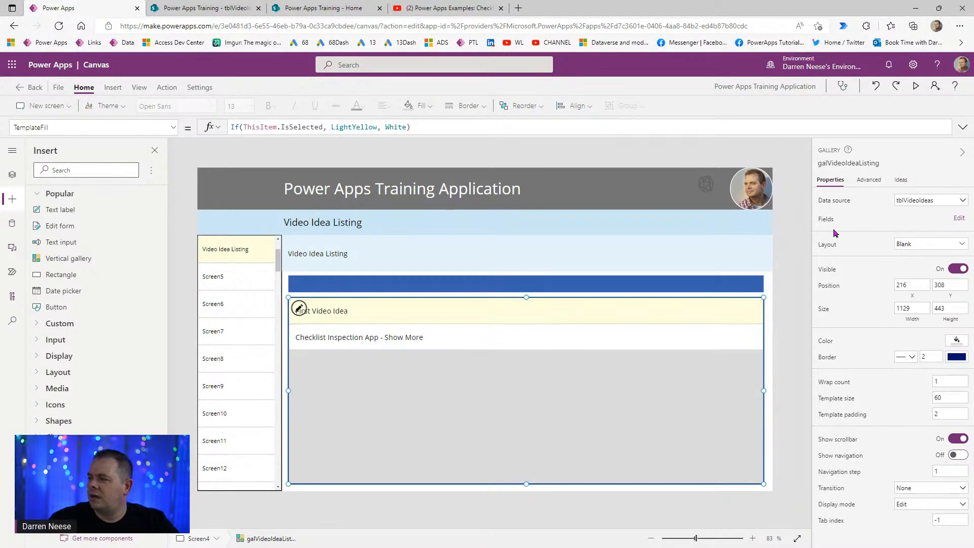
pyautogui.click(886, 162)
pyautogui.hotkey('ctrl', 'c')
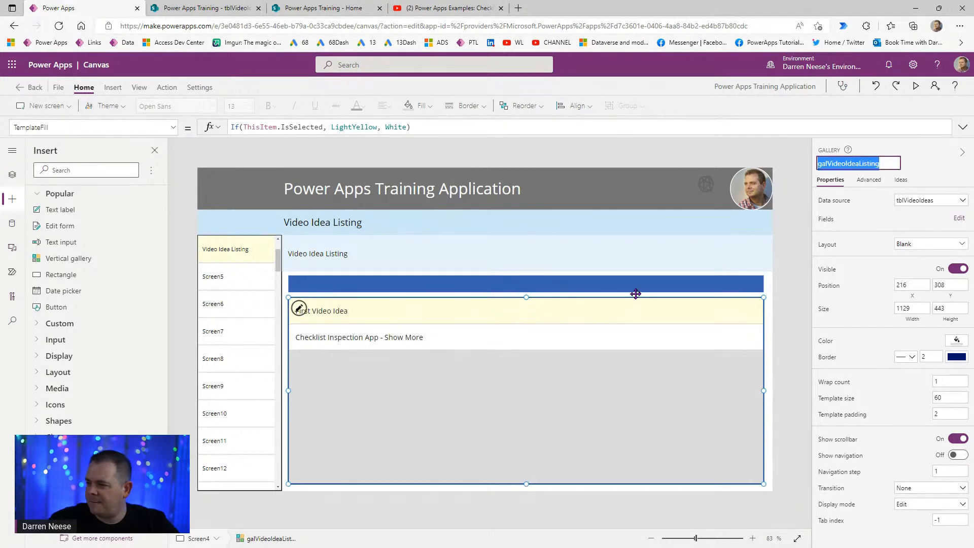
pyautogui.click(792, 320)
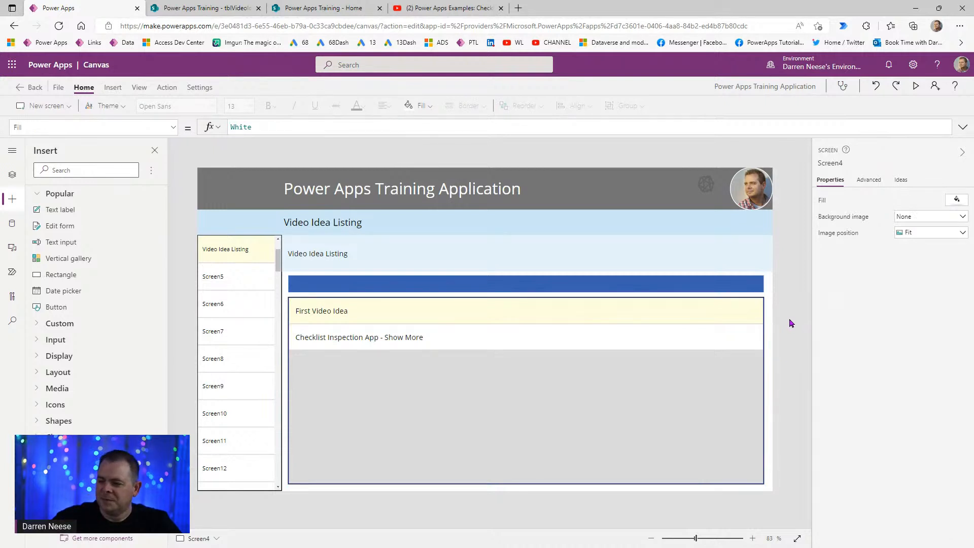
# - Set the blue bar's X formula to galVideoIdeaListing.X
pyautogui.click(722, 283)
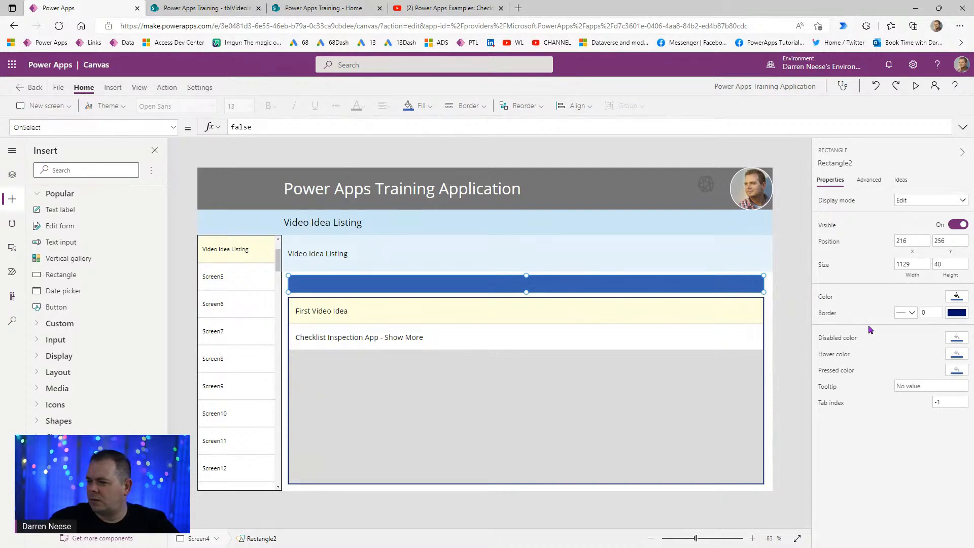
pyautogui.click(909, 250)
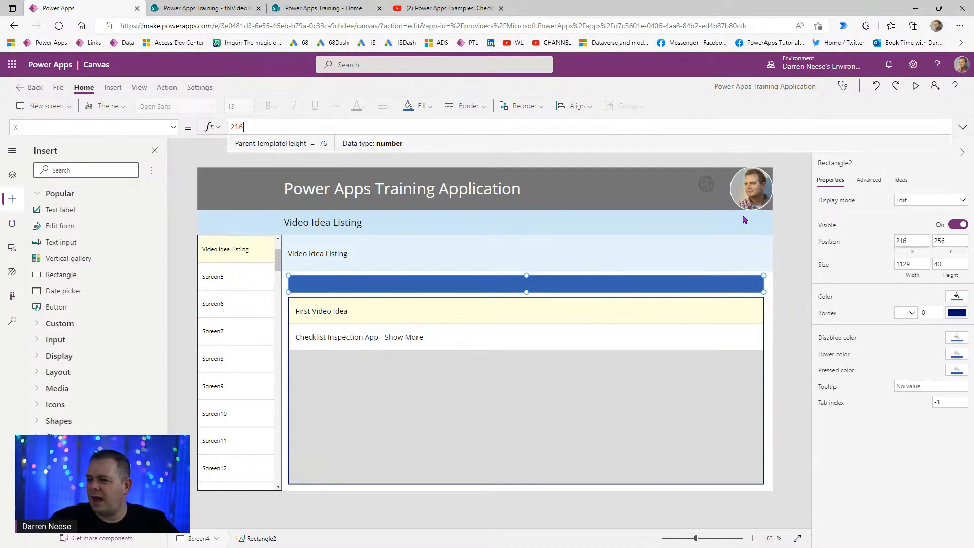
pyautogui.hotkey('ctrl', 'a')
pyautogui.hotkey('ctrl', 'v')
pyautogui.write('.X')
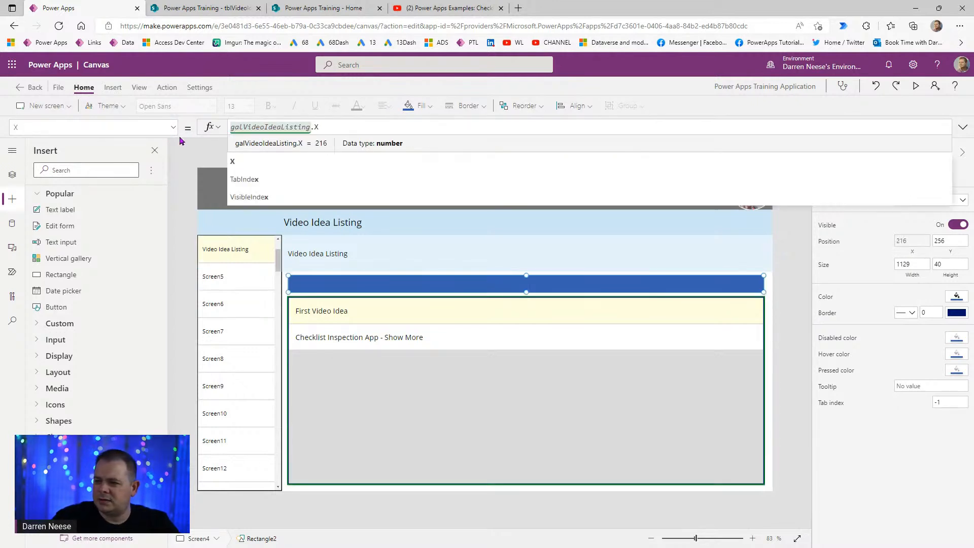
# - Set the blue bar's Y formula to galVideoIdeaListing.Y - Self.Height
pyautogui.click(944, 251)
pyautogui.moveTo(259, 126); pyautogui.dragTo(184, 125)
pyautogui.hotkey('ctrl', 'v')
pyautogui.write('.Y')
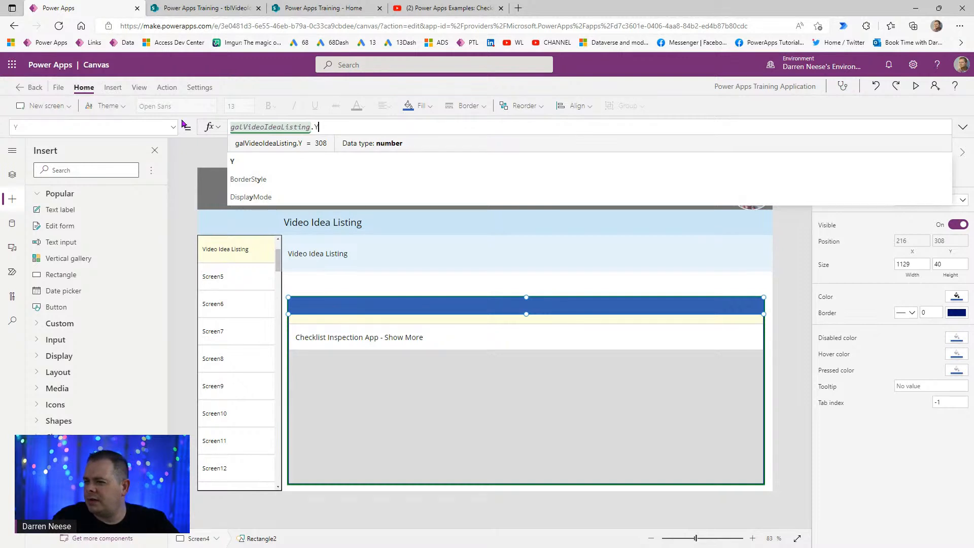
pyautogui.write(' - Self')
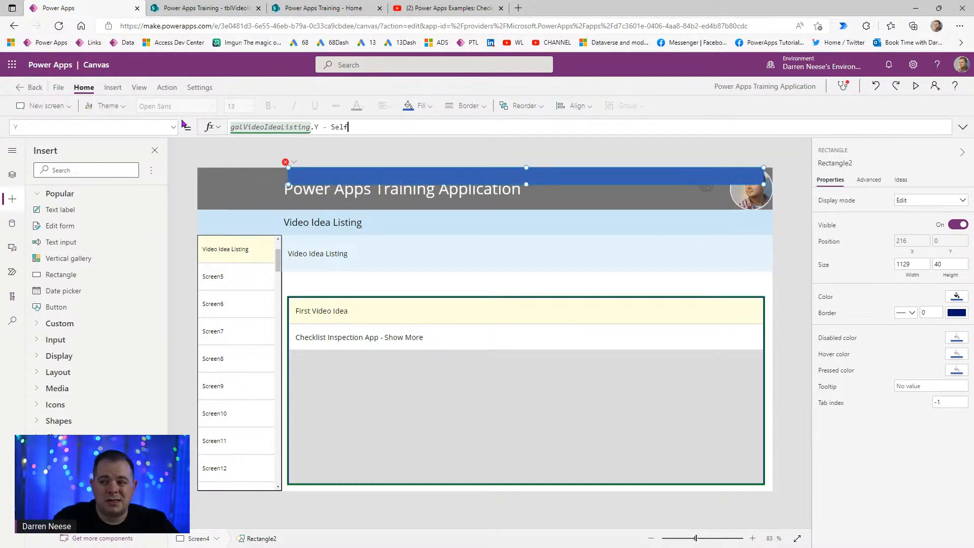
pyautogui.write('.Height')
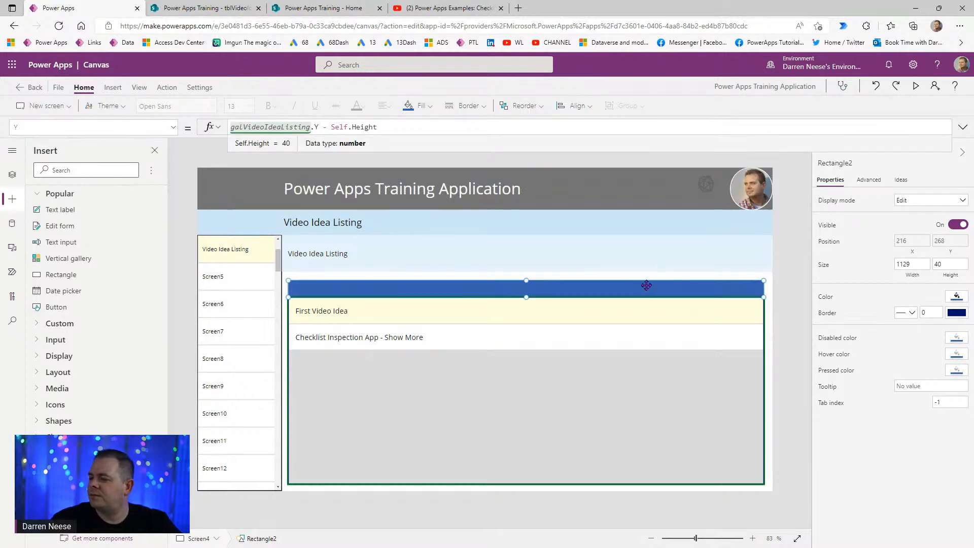
pyautogui.click(925, 312)
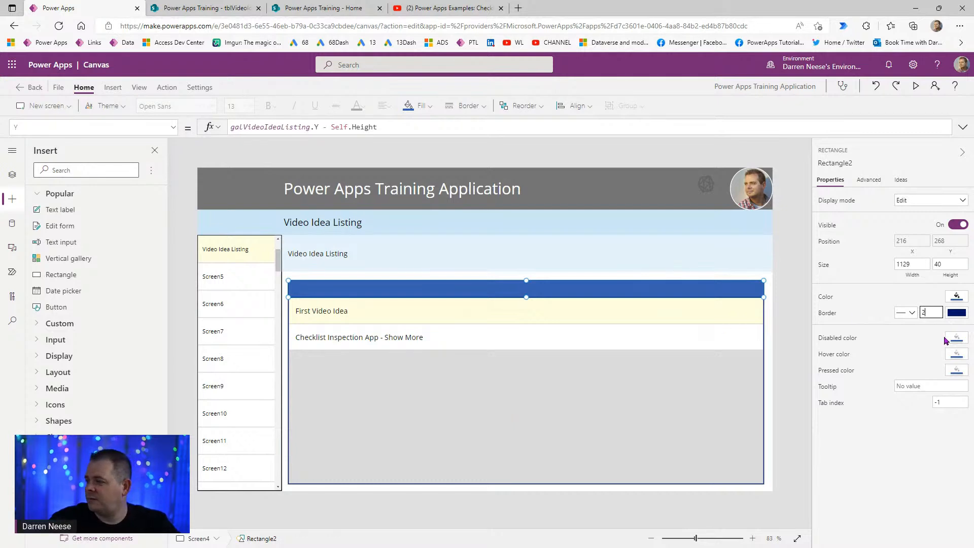
# - Replace Rectangle2's BorderColor RGBA(0, 18, 107, 1) with Self.Fill so the border matches the fill
pyautogui.click(835, 314)
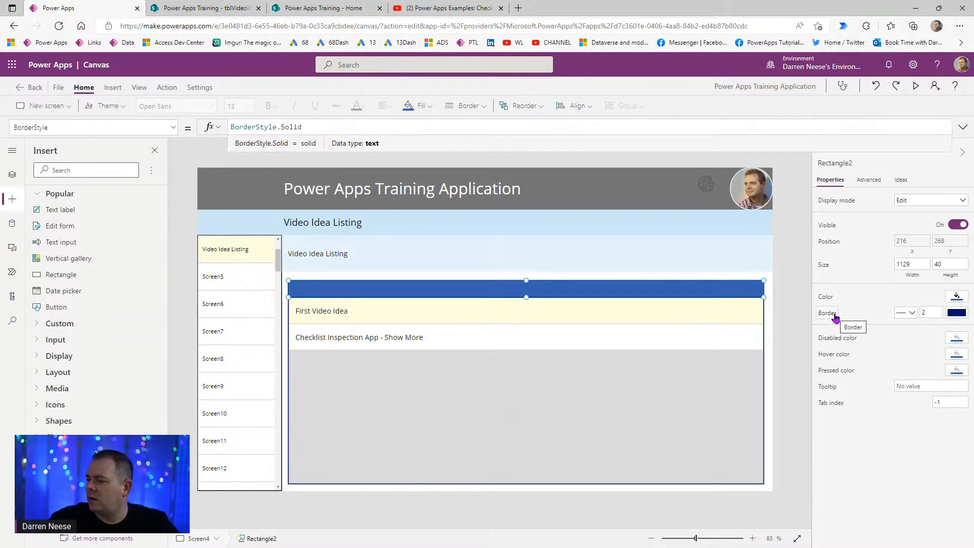
pyautogui.click(140, 128)
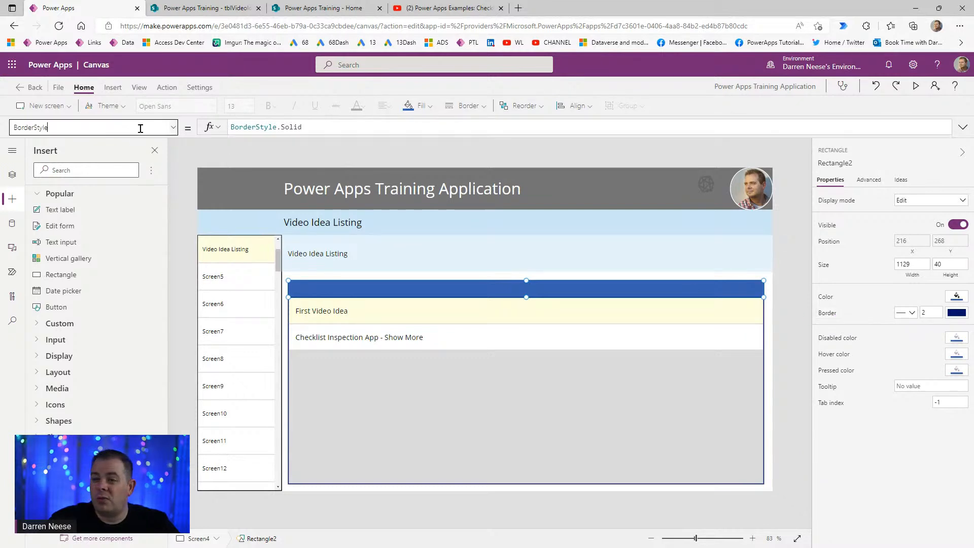
pyautogui.click(127, 171)
pyautogui.moveTo(321, 129); pyautogui.dragTo(175, 127)
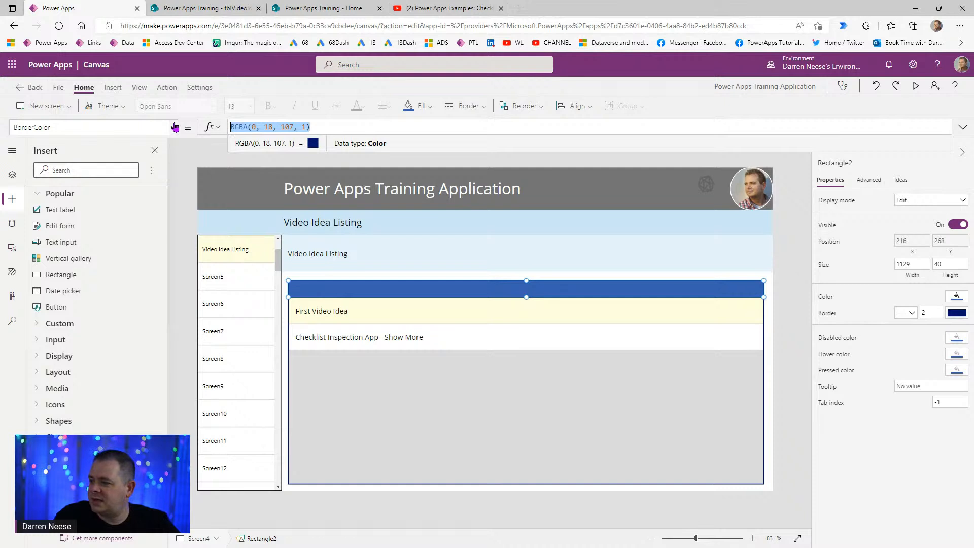
pyautogui.write('Self.Fill')
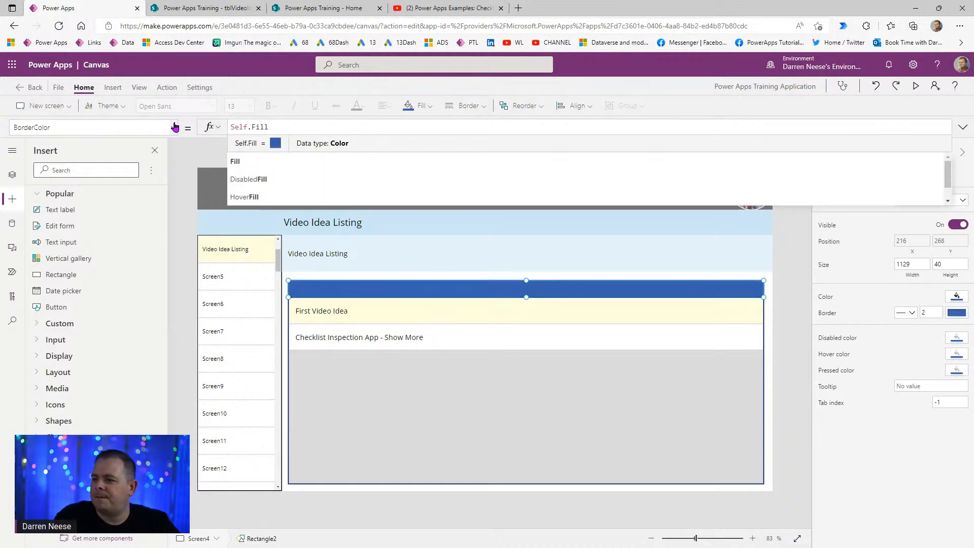
pyautogui.click(799, 312)
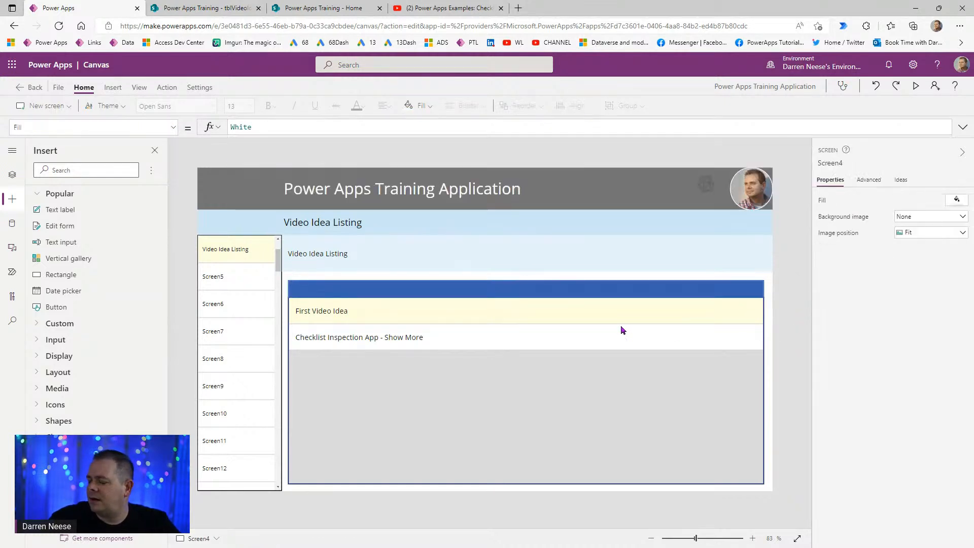
pyautogui.click(592, 297)
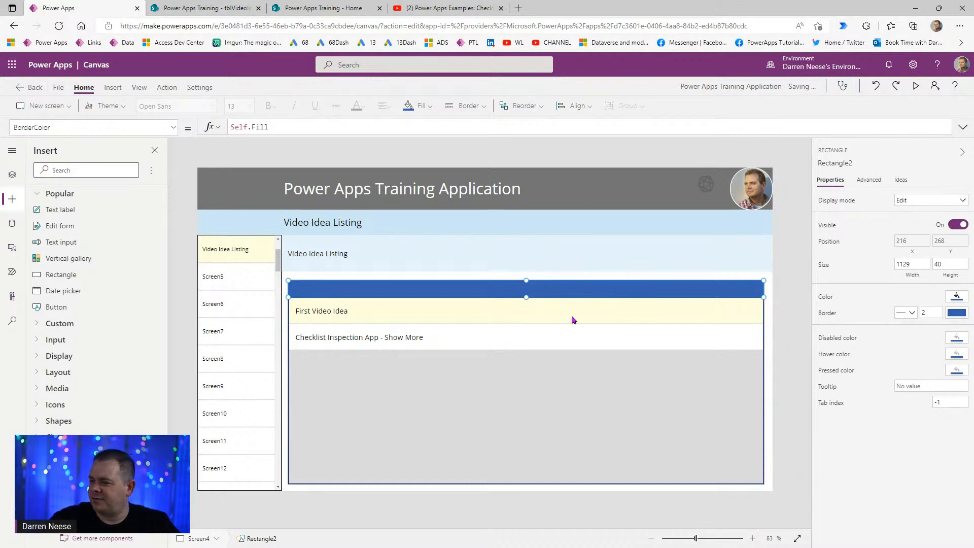
pyautogui.click(112, 87)
# - Insert a Label (Label7) reading "Text" onto the blue bar above galVideoIdeaListing
pyautogui.click(107, 110)
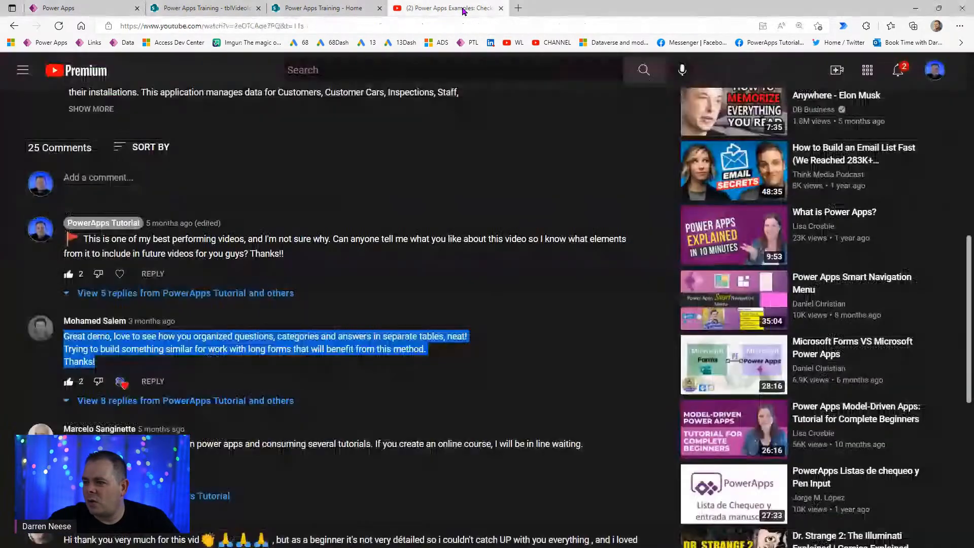
# - From the Power Apps Examples video, open the PowerApps Tutorial channel's Playlists page
pyautogui.click(462, 10)
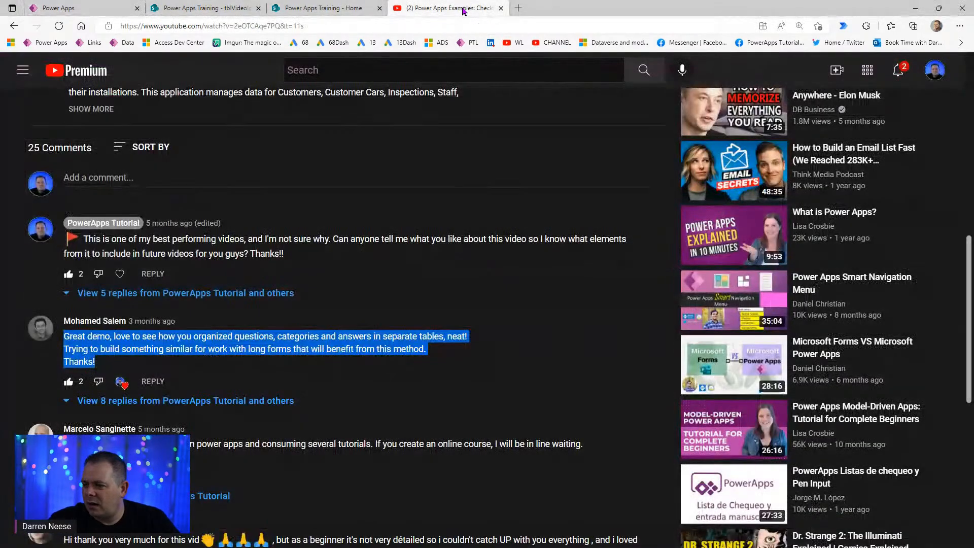
pyautogui.scroll(9, 122, 332)
pyautogui.scroll(-3, 122, 333)
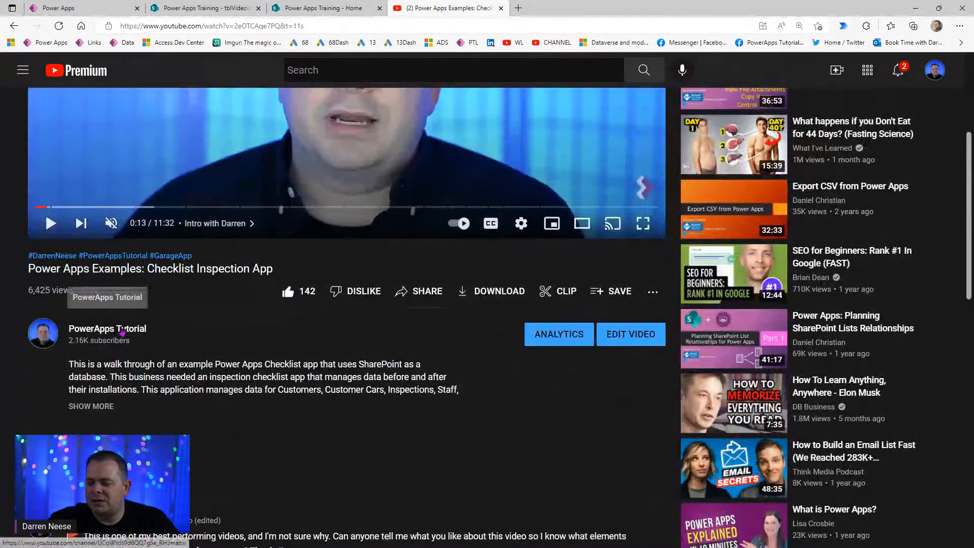
pyautogui.middleClick(122, 330)
pyautogui.click(561, 9)
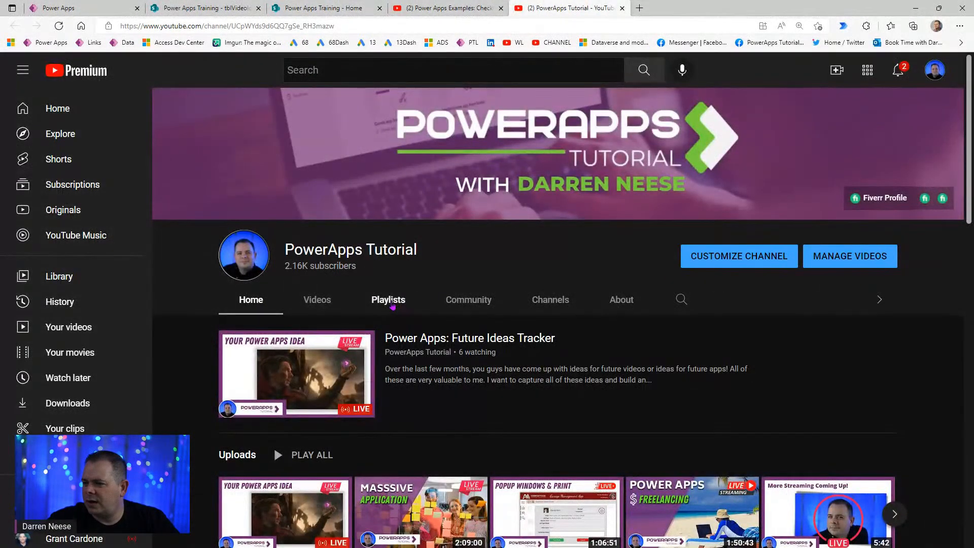
pyautogui.click(389, 300)
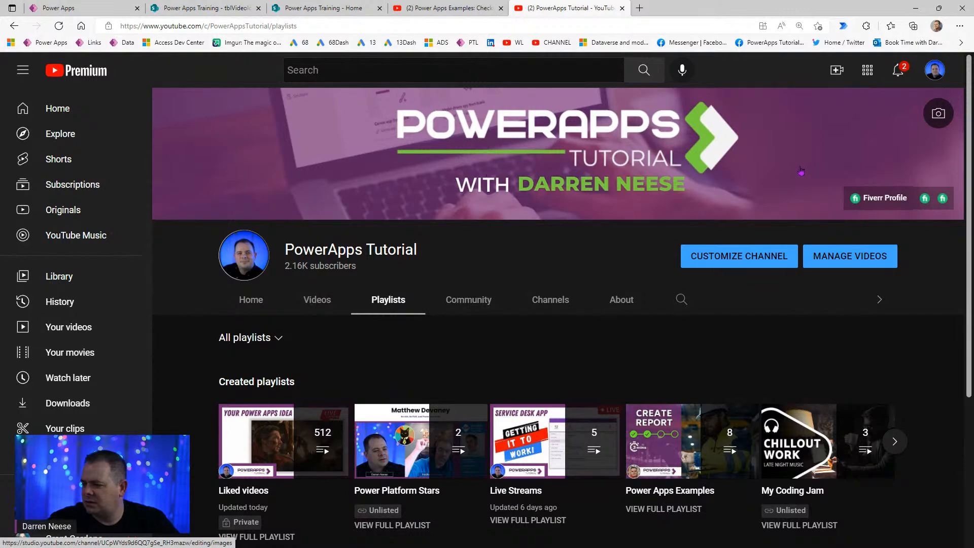
# - Page through the playlists, open Power Apps - Zero to Hero, and pause its first video
pyautogui.click(894, 441)
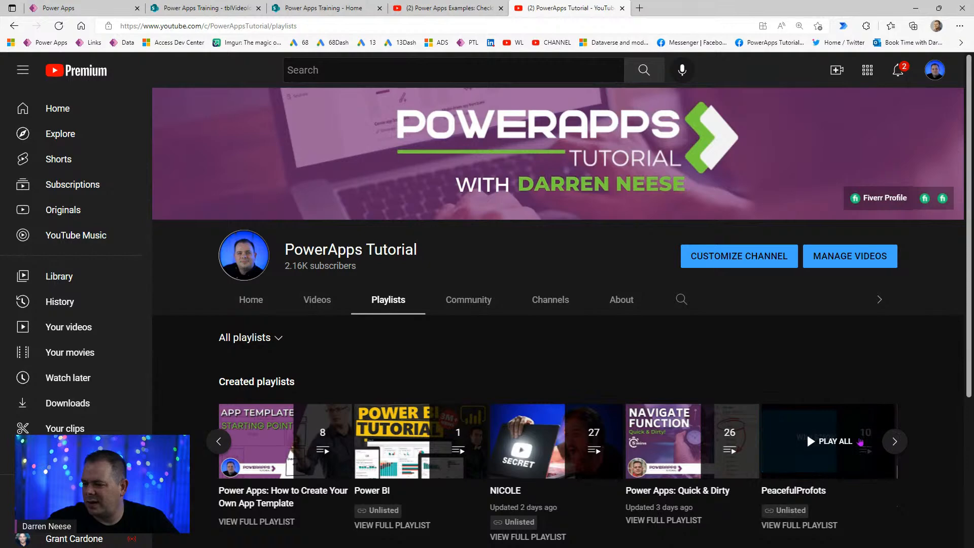
pyautogui.click(894, 442)
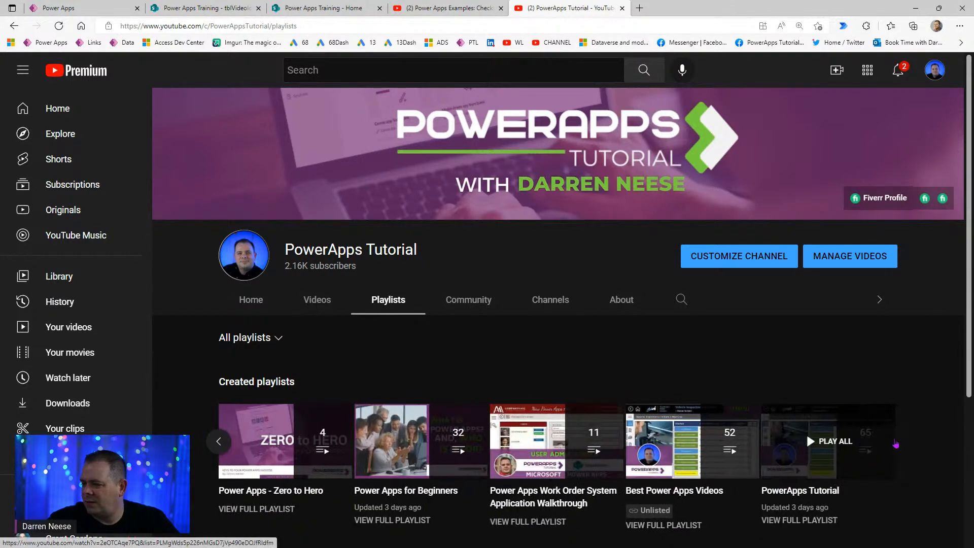
pyautogui.click(311, 493)
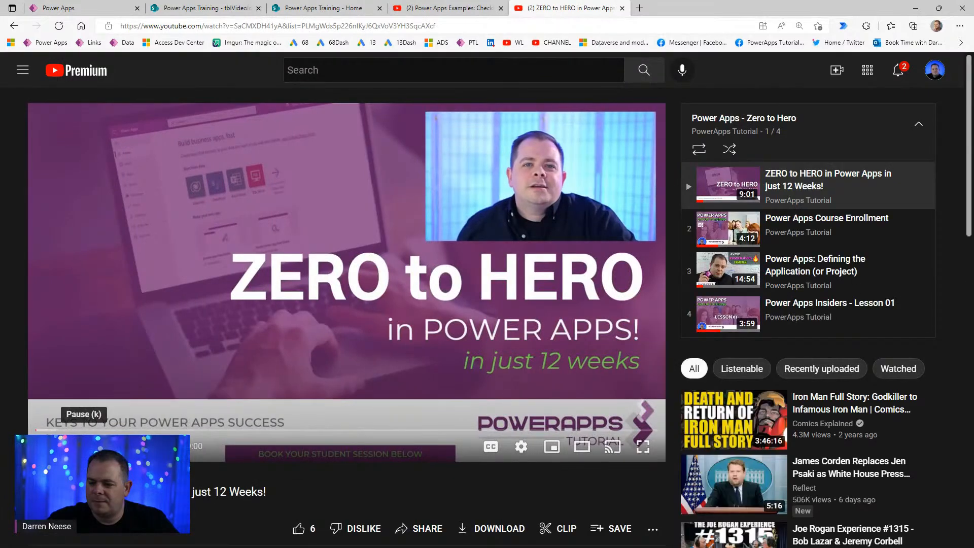
pyautogui.click(83, 446)
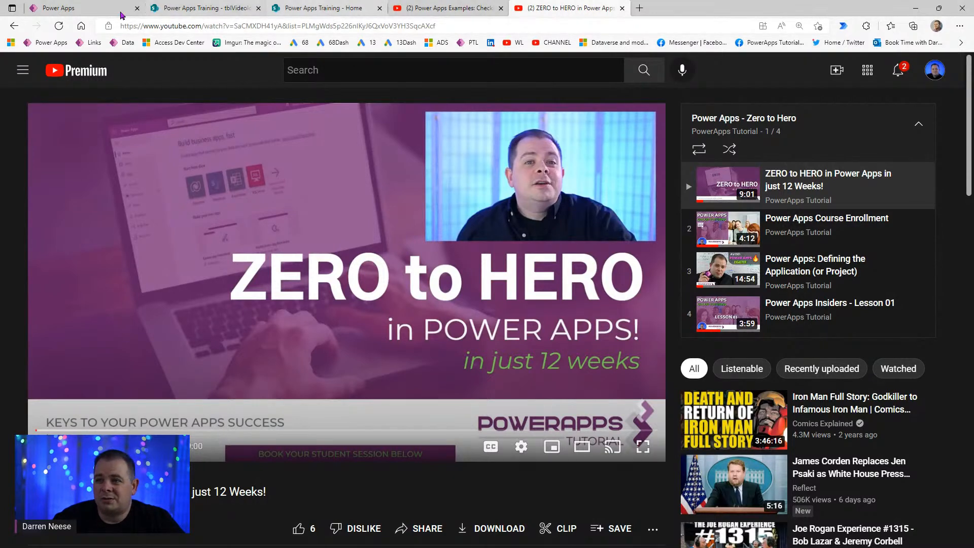
pyautogui.click(60, 11)
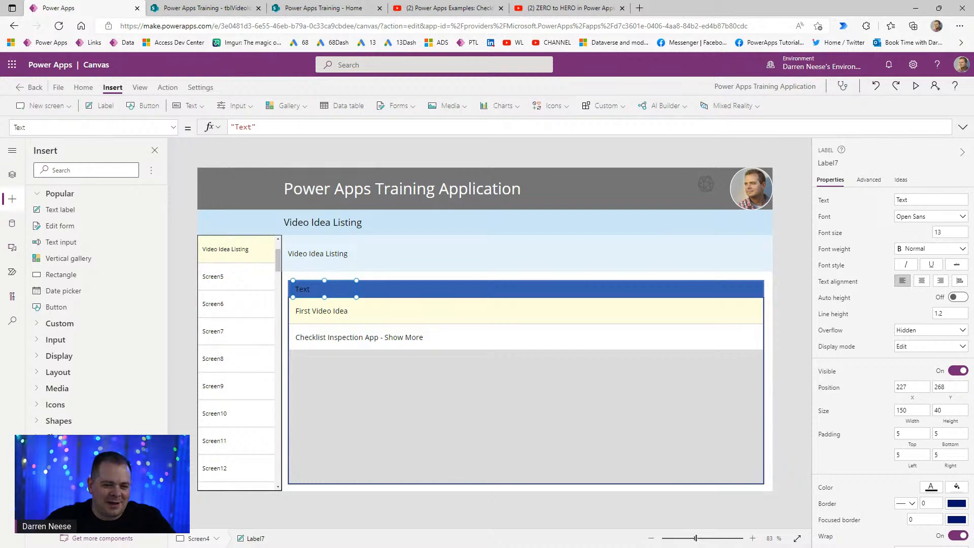
# - Make the header label bold with a font size of 17
pyautogui.click(931, 488)
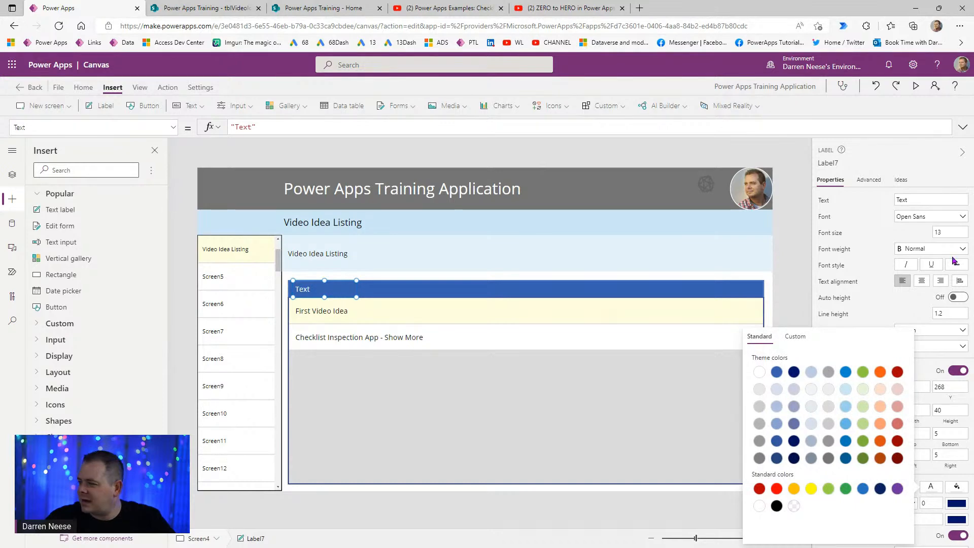
pyautogui.click(951, 219)
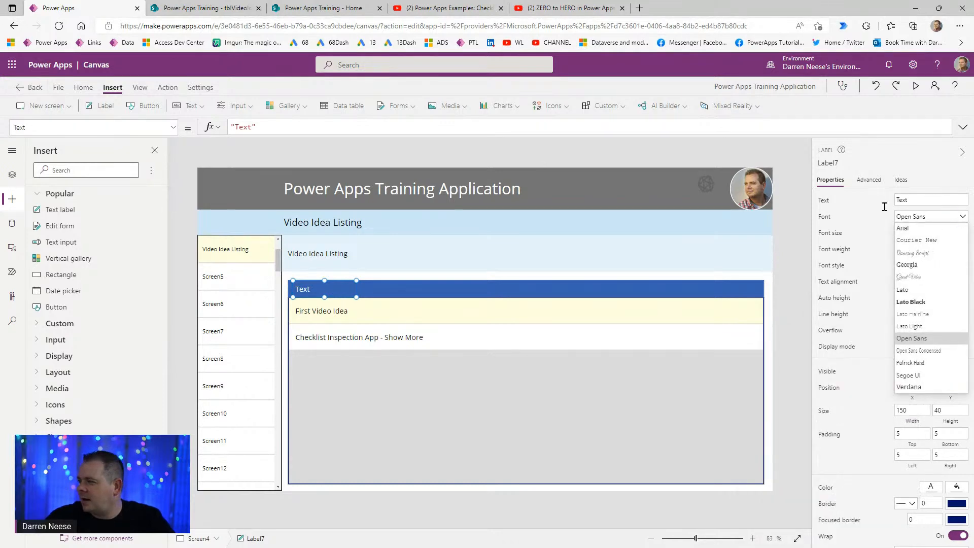
pyautogui.click(952, 173)
pyautogui.click(932, 248)
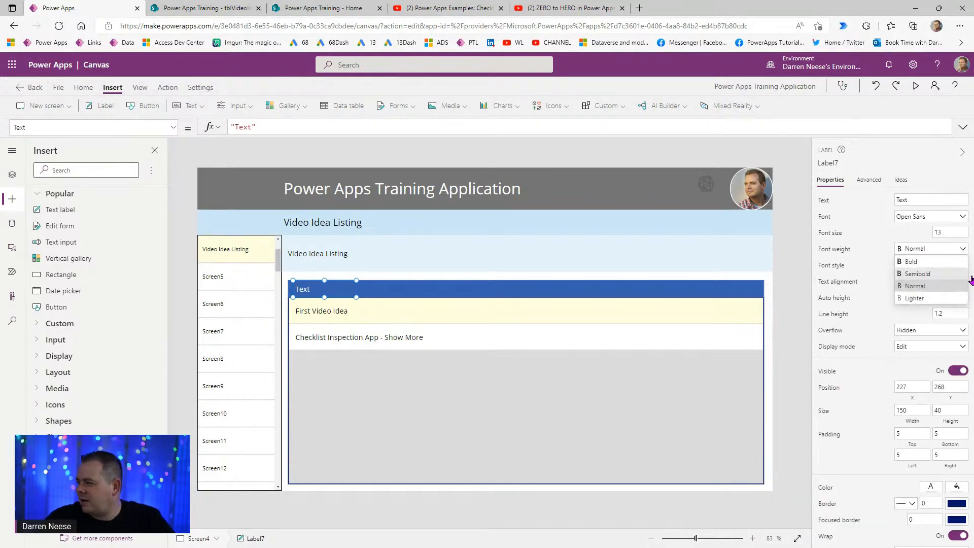
pyautogui.click(949, 262)
pyautogui.click(957, 231)
pyautogui.write('17')
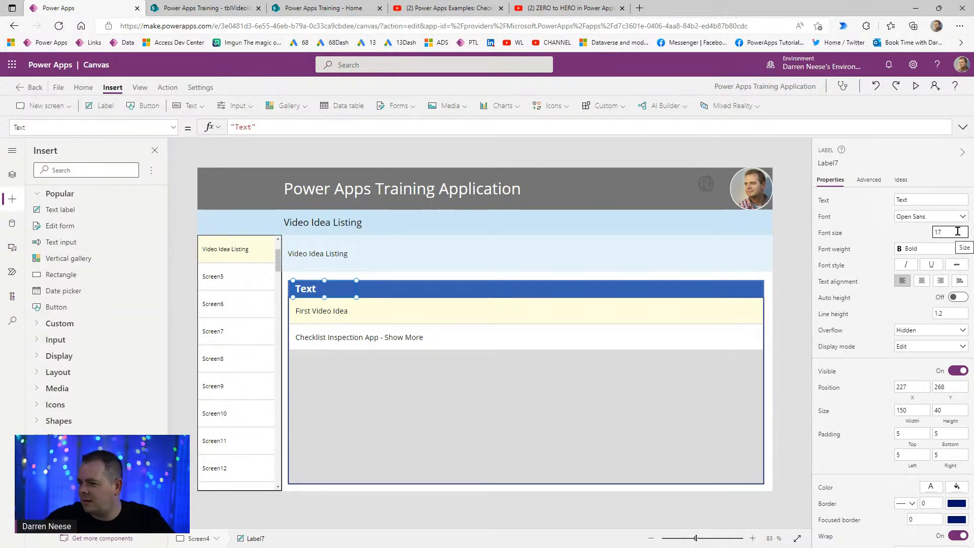
# - Change the header label's text to 'VIDEO IDEA'
pyautogui.click(925, 200)
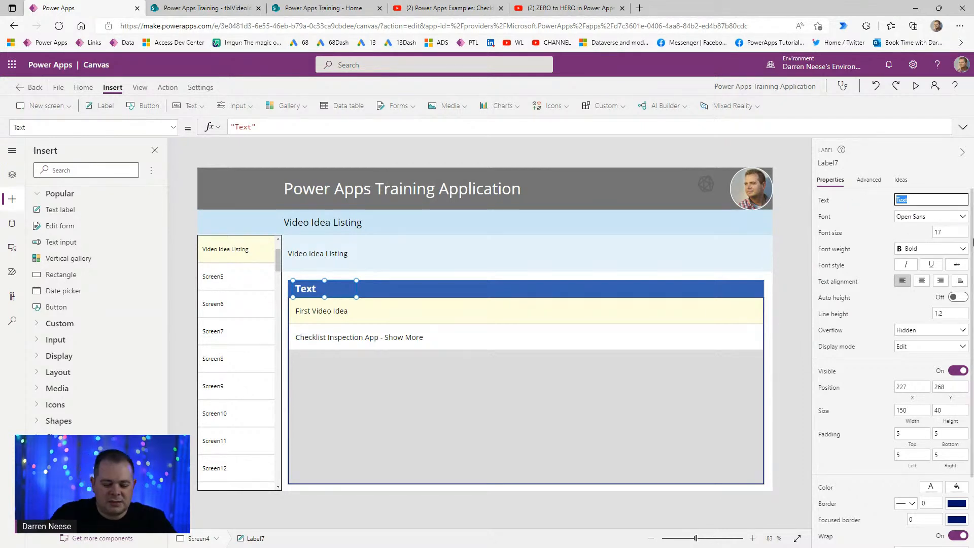
pyautogui.write('Vis')
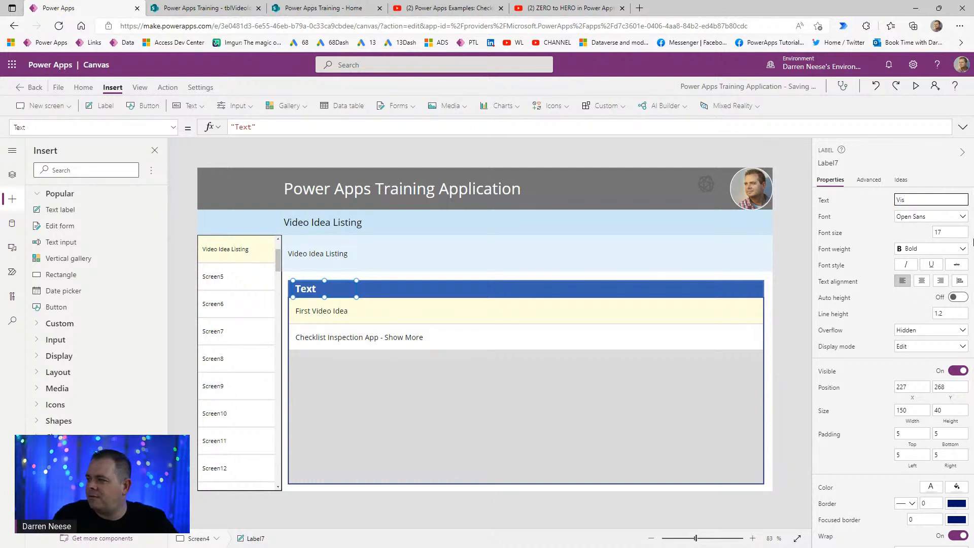
pyautogui.write('id')
pyautogui.press('BackSpace')
pyautogui.press('BackSpace')
pyautogui.press('BackSpace')
pyautogui.write('Text')
pyautogui.hotkey('ctrl', 'a')
pyautogui.write('VIDEO IDEA')
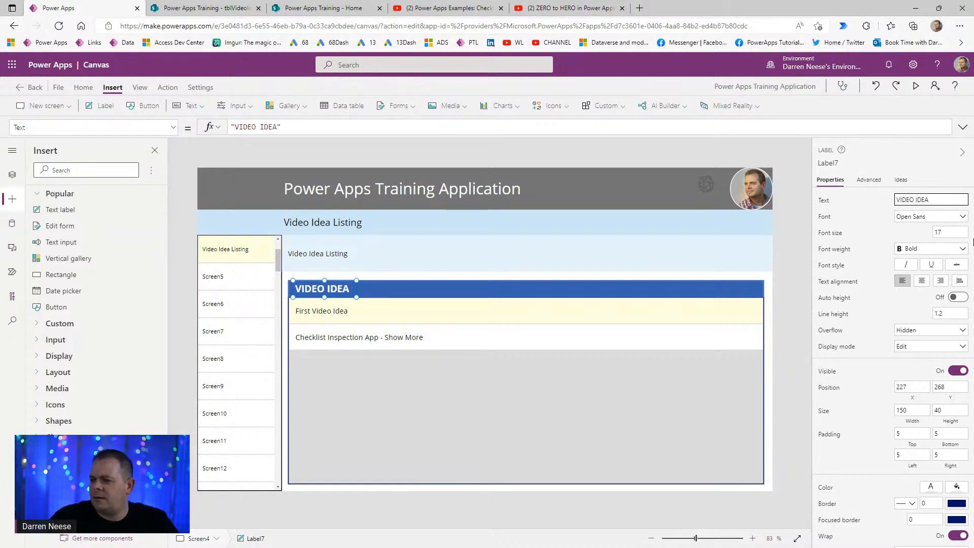
# - Preview the app with the new VIDEO IDEA heading
pyautogui.click(777, 313)
pyautogui.click(352, 293)
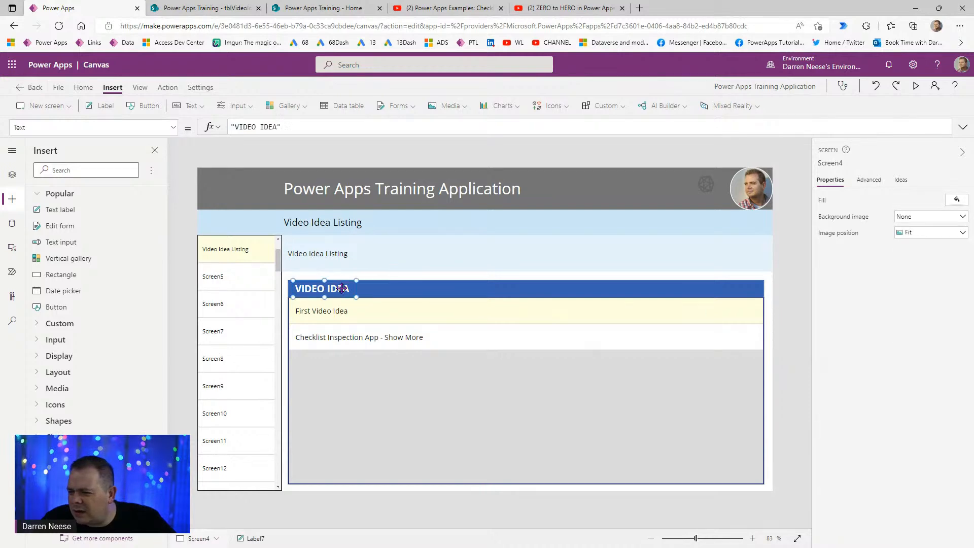
pyautogui.click(916, 85)
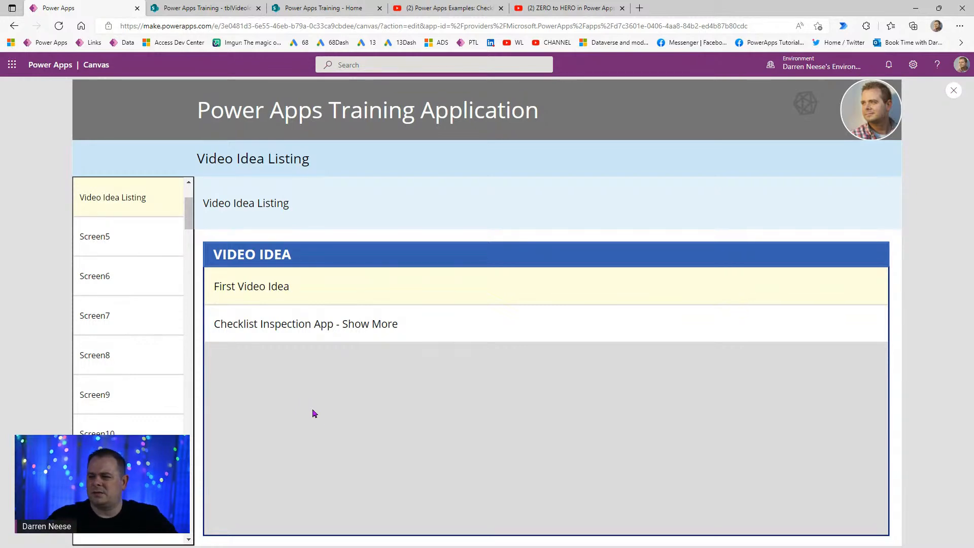
# - Close the preview and reselect the VIDEO IDEA label to edit its left padding
pyautogui.click(954, 90)
pyautogui.click(335, 289)
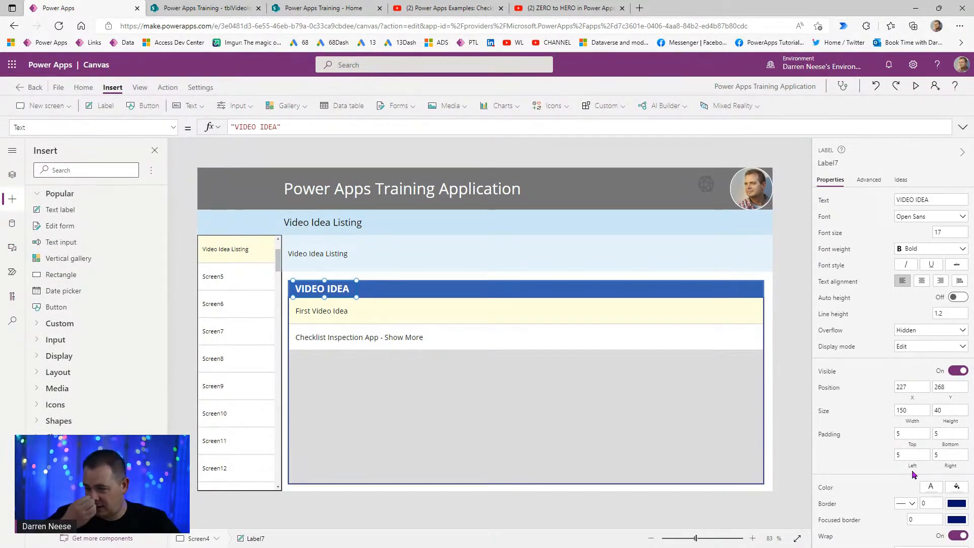
pyautogui.click(912, 455)
# - Give the VIDEO IDEA label a left padding of 15 to align with the row titles
pyautogui.press('BackSpace')
pyautogui.write('15')
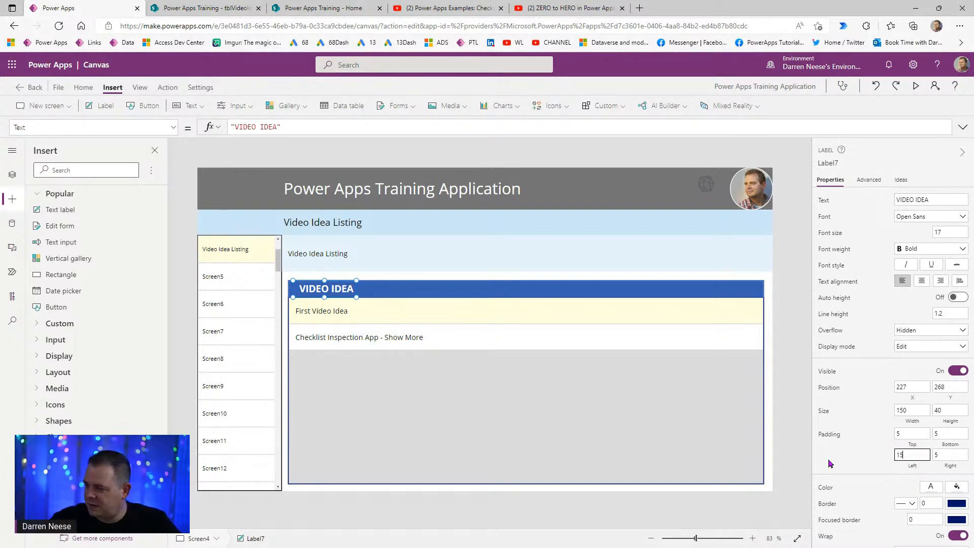
pyautogui.click(334, 286)
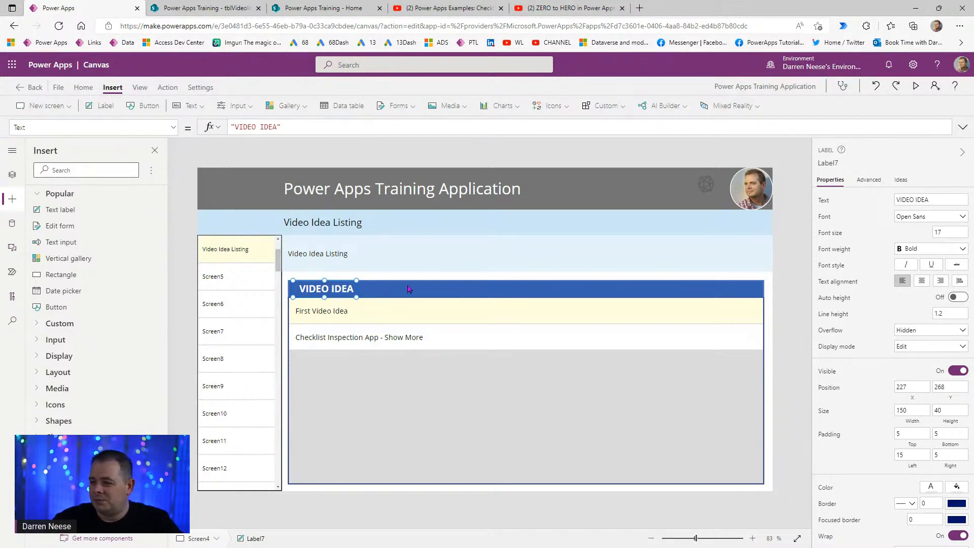
pyautogui.click(349, 316)
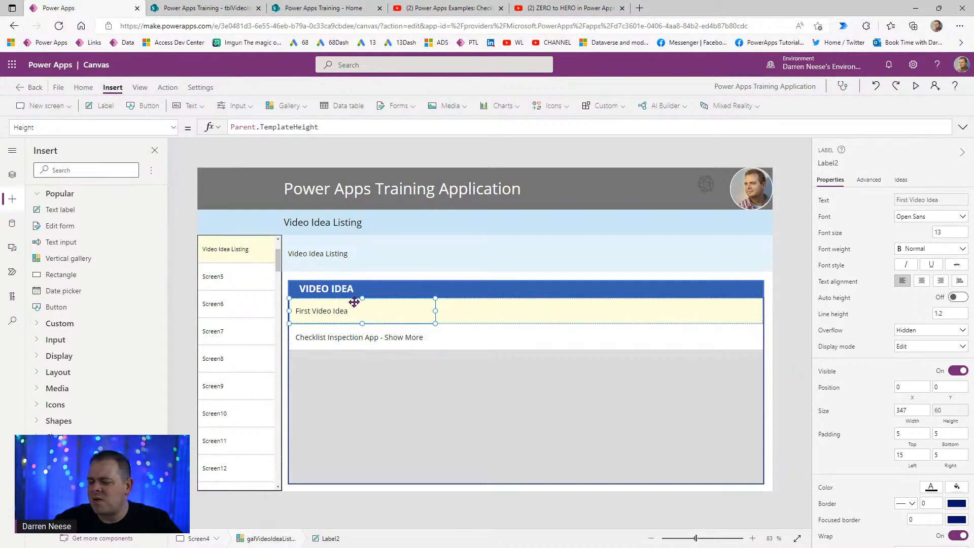
# - Duplicate the idea title label beside the titles and bind its text to ThisItem.Category
pyautogui.hotkey('ctrl', 'c')
pyautogui.hotkey('ctrl', 'v')
pyautogui.moveTo(398, 311); pyautogui.dragTo(522, 313)
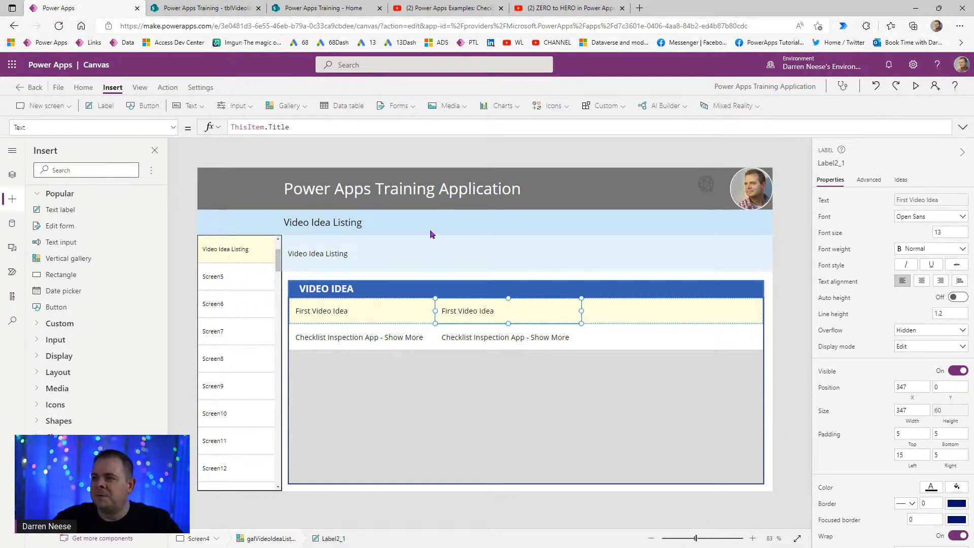
pyautogui.click(242, 10)
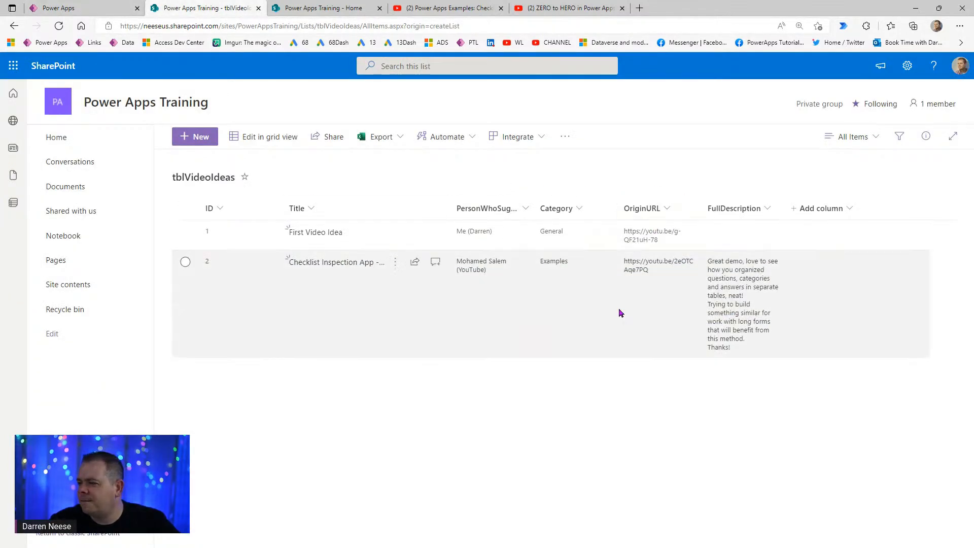
pyautogui.click(65, 9)
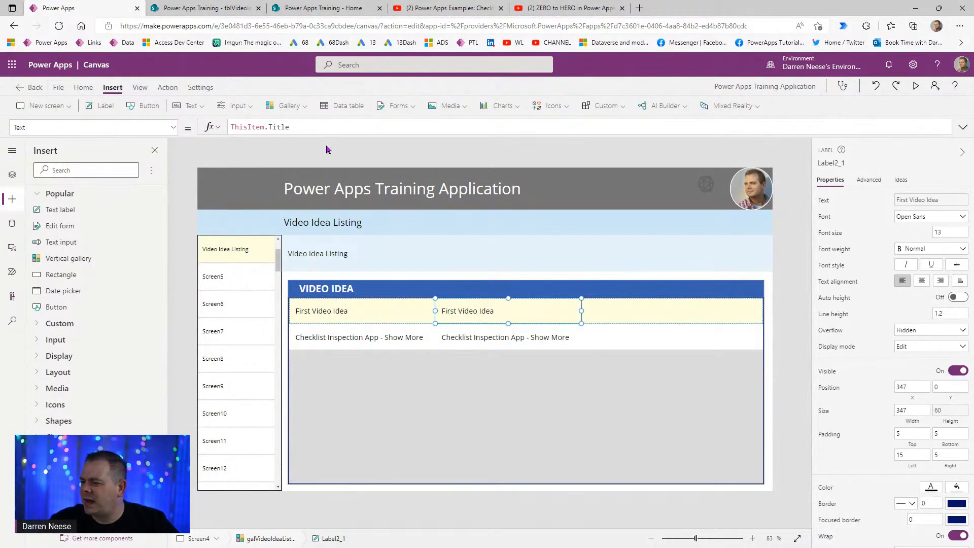
pyautogui.doubleClick(279, 127)
pyautogui.write('Category')
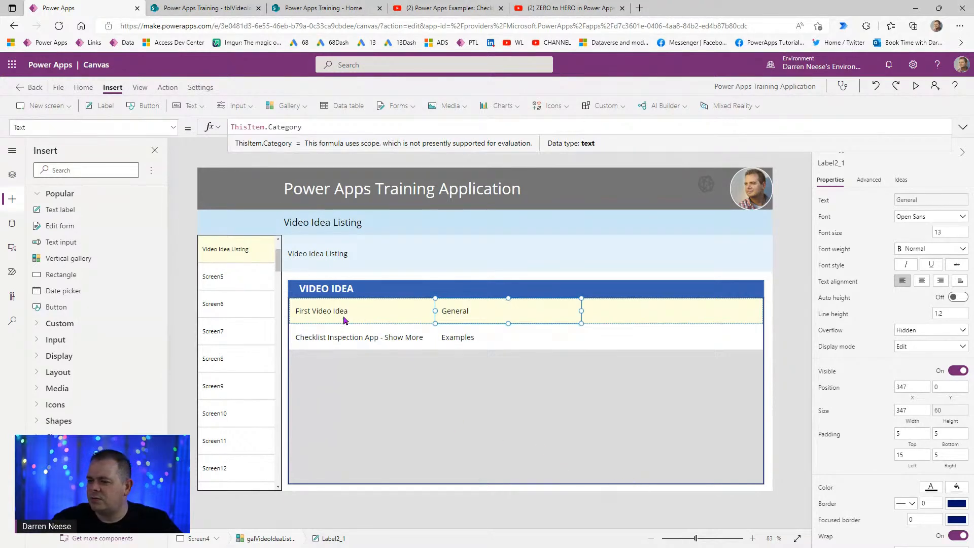
pyautogui.click(337, 293)
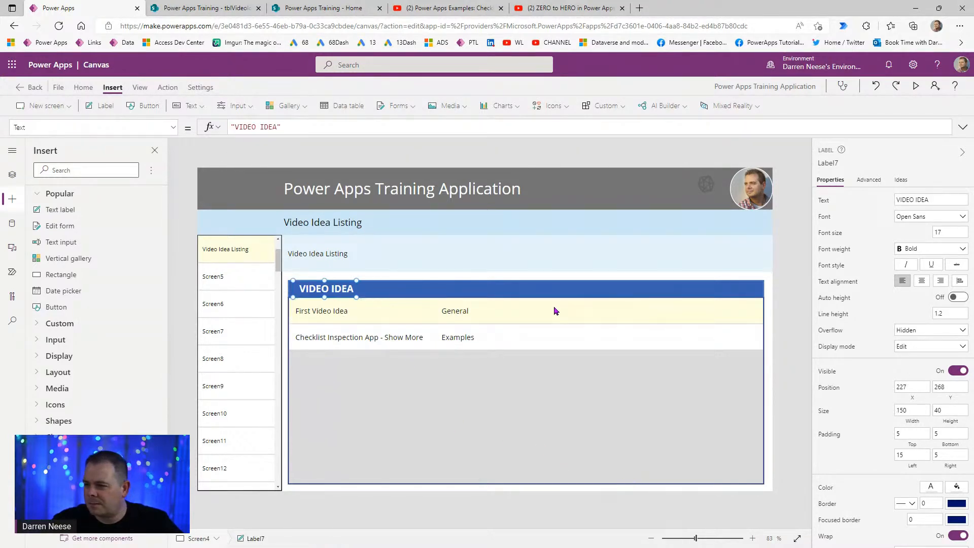
# - Set VIDEO IDEA heading width to 250 and add a CATEGORY heading copy, width 160, above the second column
pyautogui.moveTo(922, 410); pyautogui.dragTo(859, 412)
pyautogui.write('250')
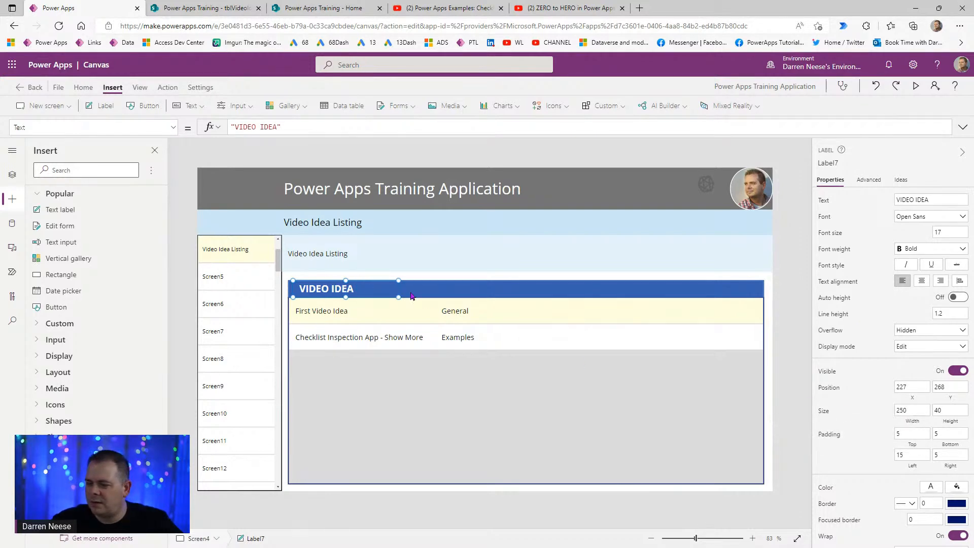
pyautogui.hotkey('ctrl', 'c')
pyautogui.hotkey('ctrl', 'v')
pyautogui.moveTo(365, 299); pyautogui.dragTo(505, 291)
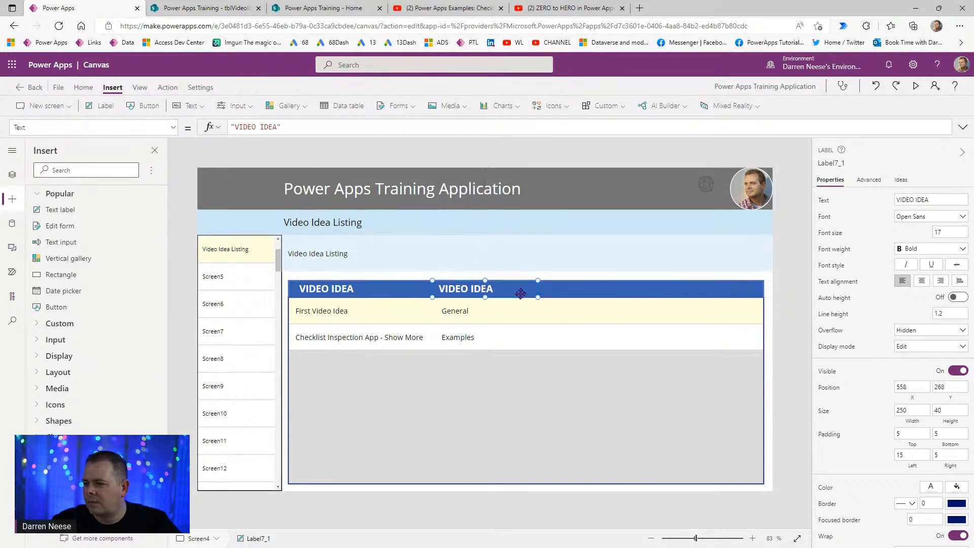
pyautogui.hotkey('ctrl', 'a')
pyautogui.write('CATEGOR')
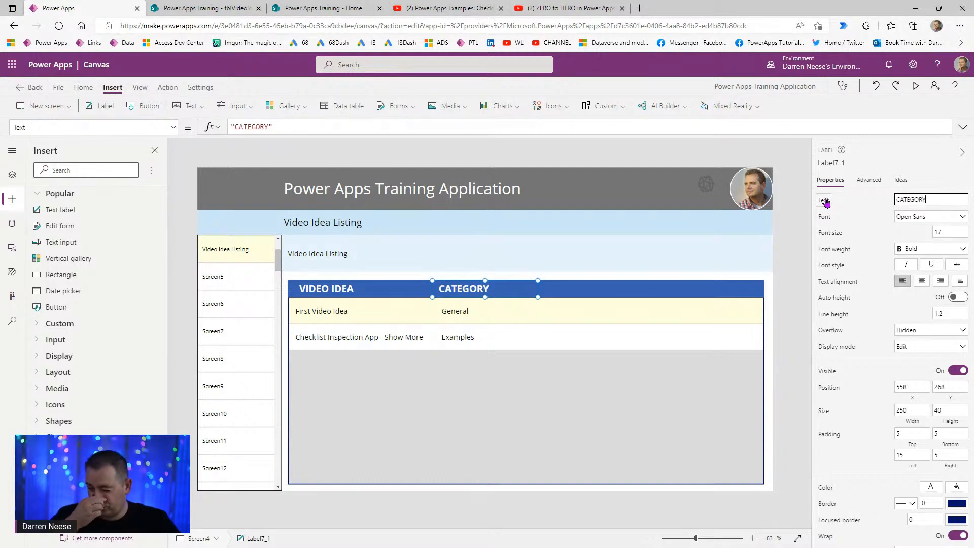
pyautogui.click(908, 411)
pyautogui.write('160')
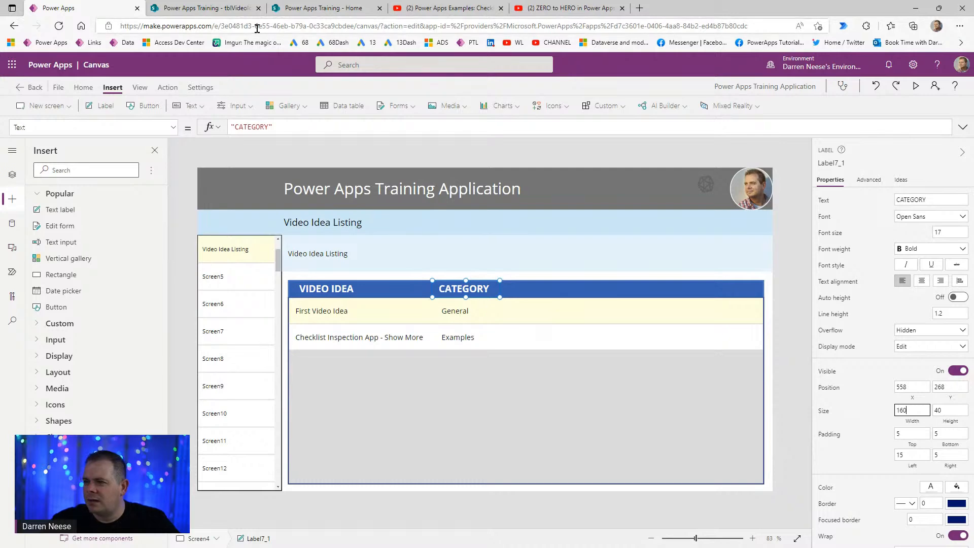
# - Narrow the Category label and paste a copy to its right as a third column
pyautogui.click(205, 7)
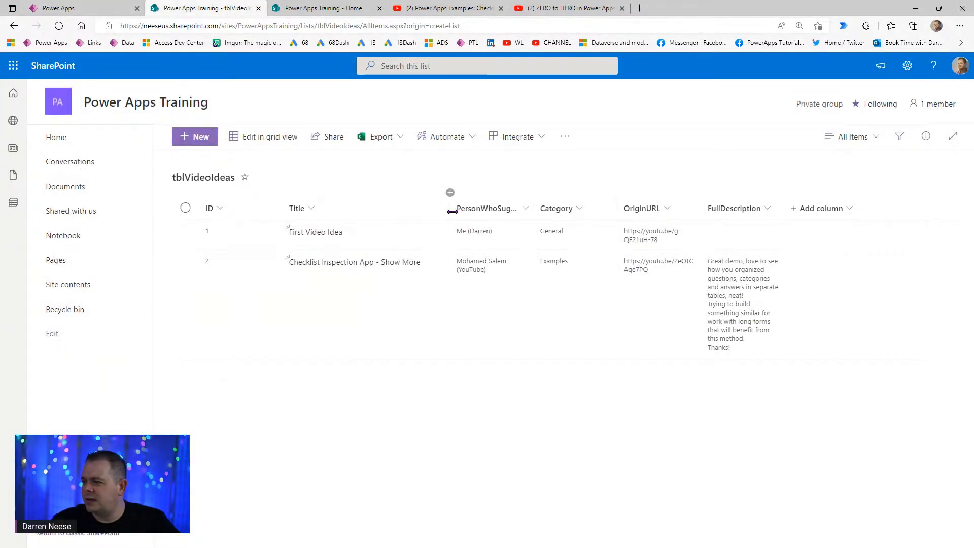
pyautogui.click(71, 8)
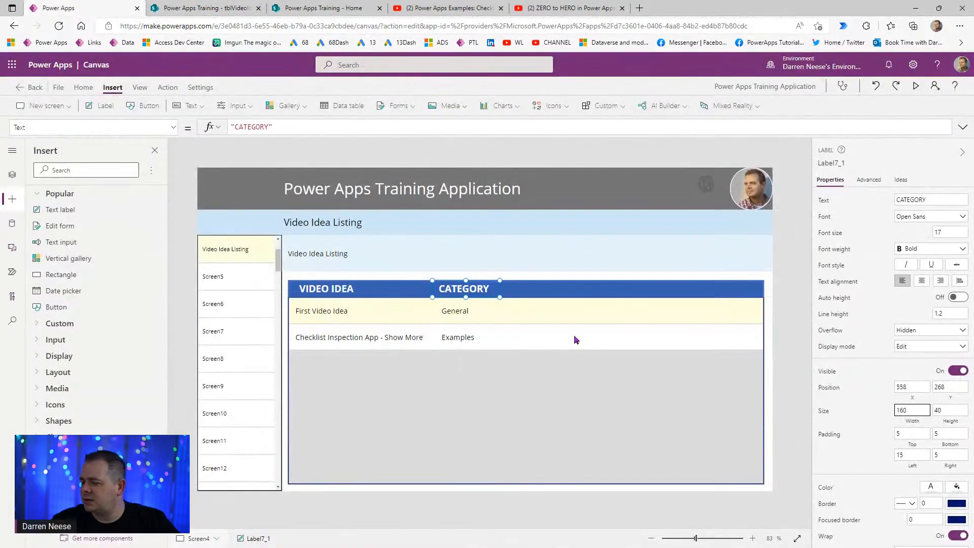
pyautogui.click(474, 314)
pyautogui.moveTo(583, 310); pyautogui.dragTo(490, 311)
pyautogui.hotkey('ctrl', 'c')
pyautogui.hotkey('ctrl', 'v')
pyautogui.moveTo(342, 312); pyautogui.dragTo(535, 315)
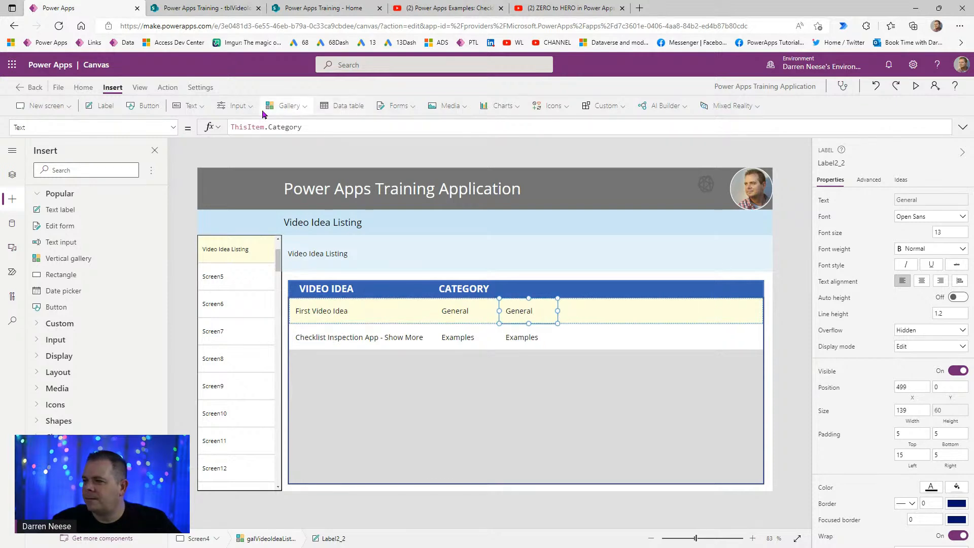
# - Bind the third column label to ThisItem.PersonWhoSuggested and widen it to fit names
pyautogui.doubleClick(287, 131)
pyautogui.write('PERSON')
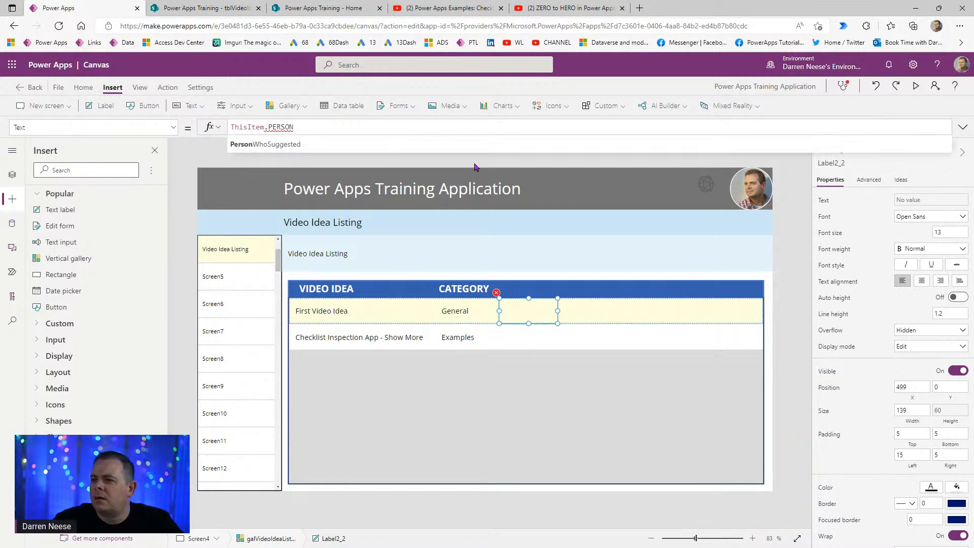
pyautogui.click(474, 163)
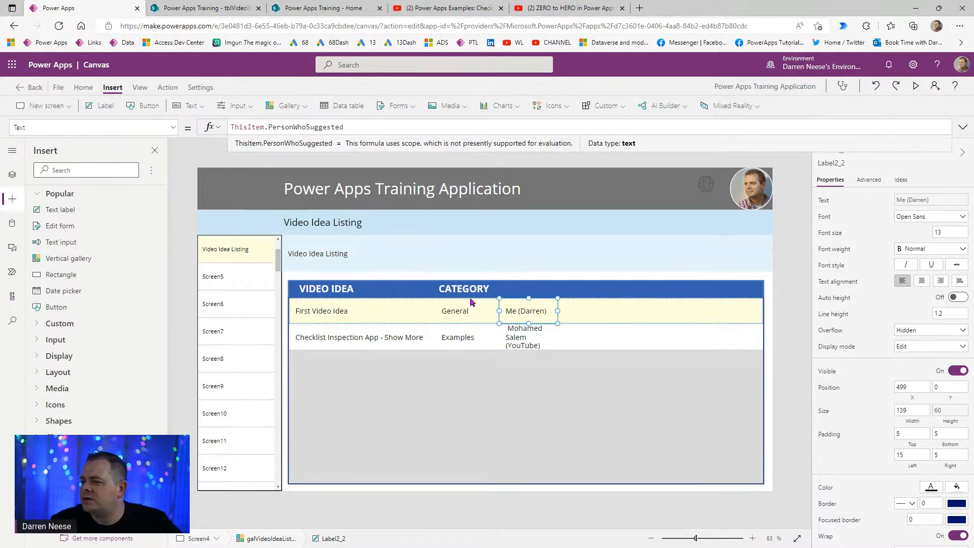
pyautogui.moveTo(558, 311); pyautogui.dragTo(611, 308)
# - Add a copied WHO SUGGESTED heading, width 250, above the suggester column
pyautogui.click(455, 292)
pyautogui.hotkey('ctrl', 'c')
pyautogui.hotkey('ctrl', 'v')
pyautogui.moveTo(502, 292); pyautogui.dragTo(551, 289)
pyautogui.click(942, 201)
pyautogui.write('WHO')
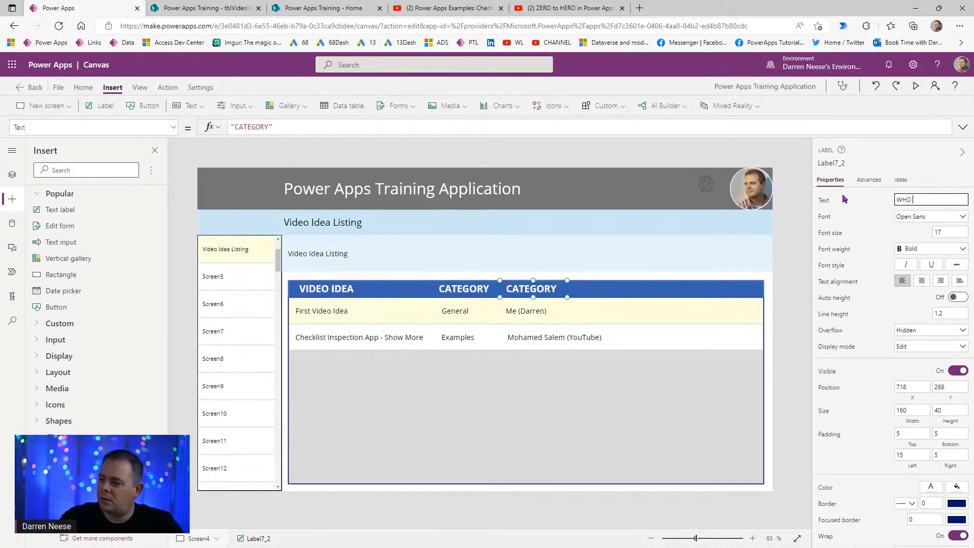
pyautogui.write(' SUGGESTED')
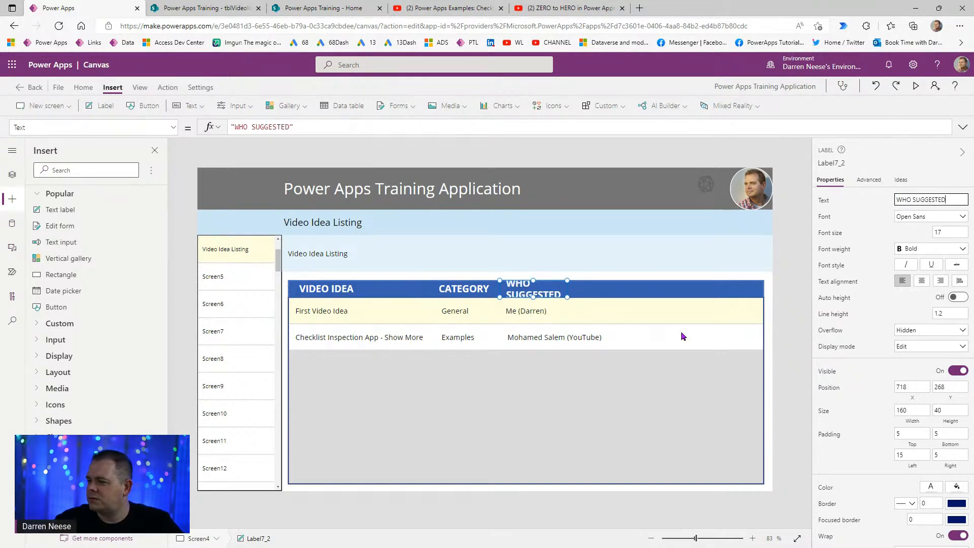
pyautogui.doubleClick(913, 411)
pyautogui.write('250')
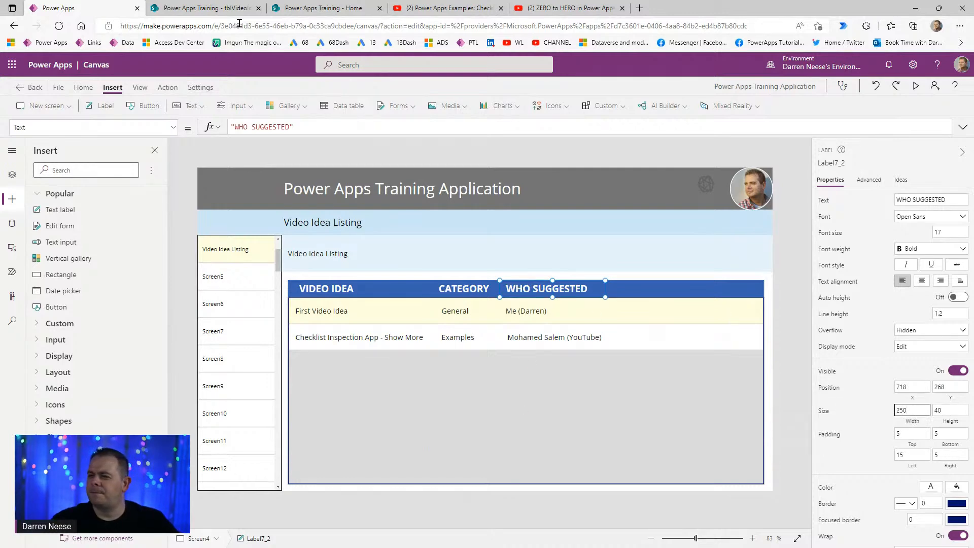
pyautogui.click(199, 7)
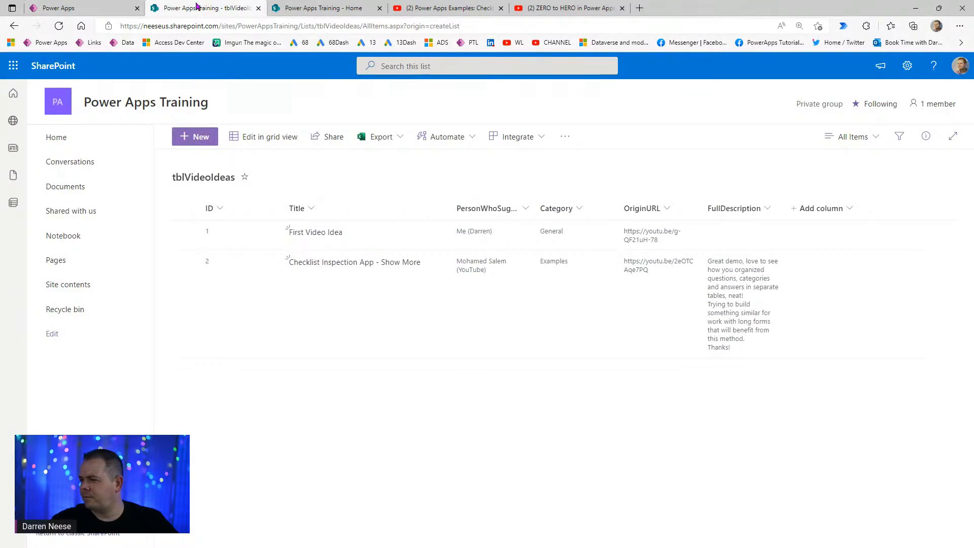
pyautogui.click(95, 9)
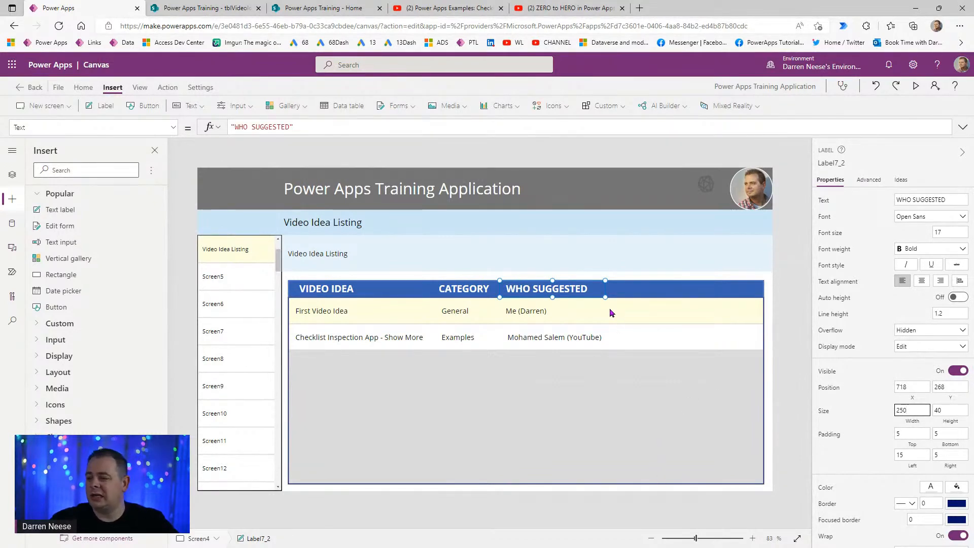
pyautogui.click(518, 311)
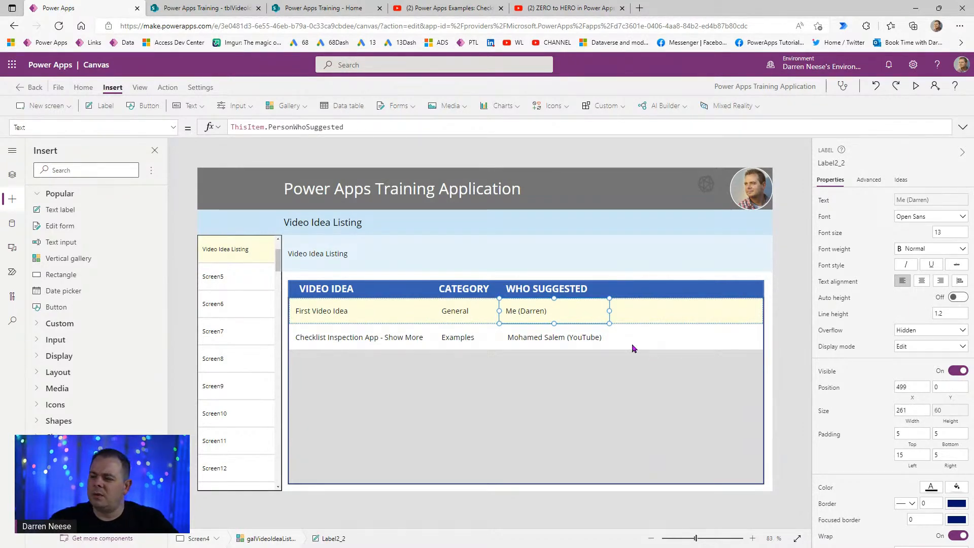
# - Insert an icon beside the suggester label in each row and set it to the Link symbol
pyautogui.click(550, 105)
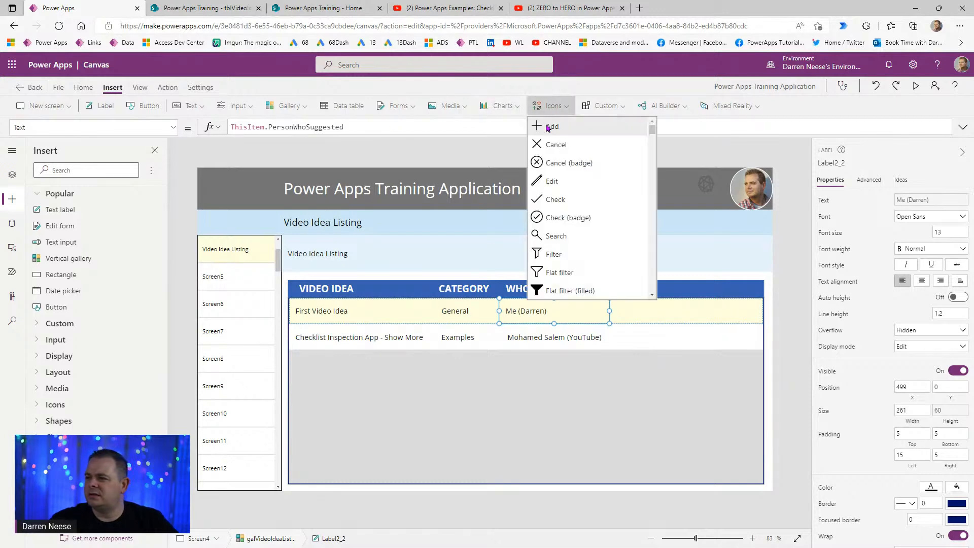
pyautogui.moveTo(320, 320); pyautogui.dragTo(655, 305)
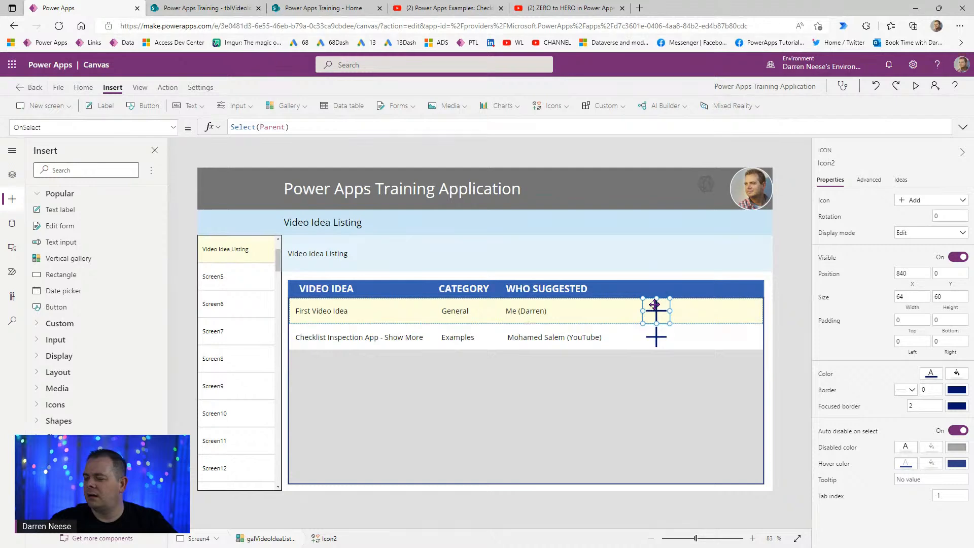
pyautogui.click(958, 202)
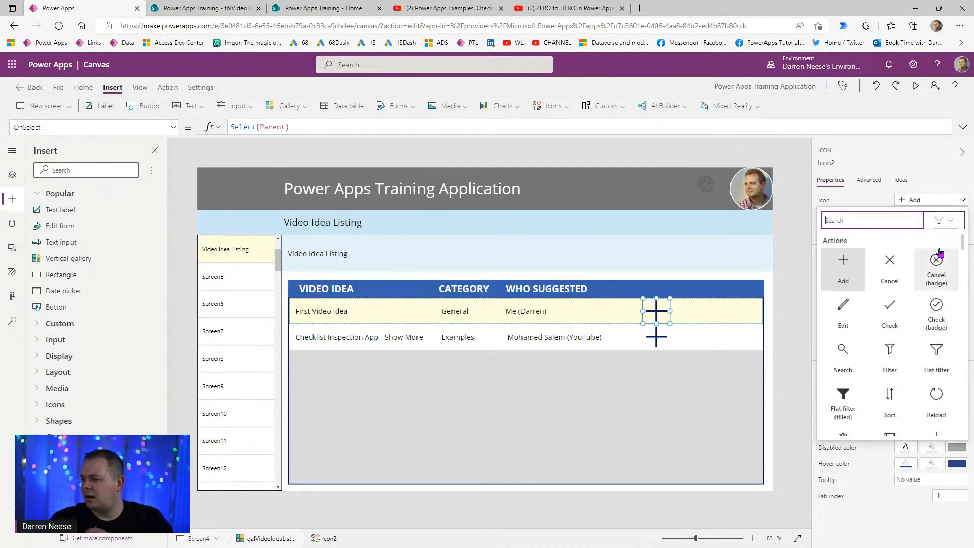
pyautogui.write('LINK')
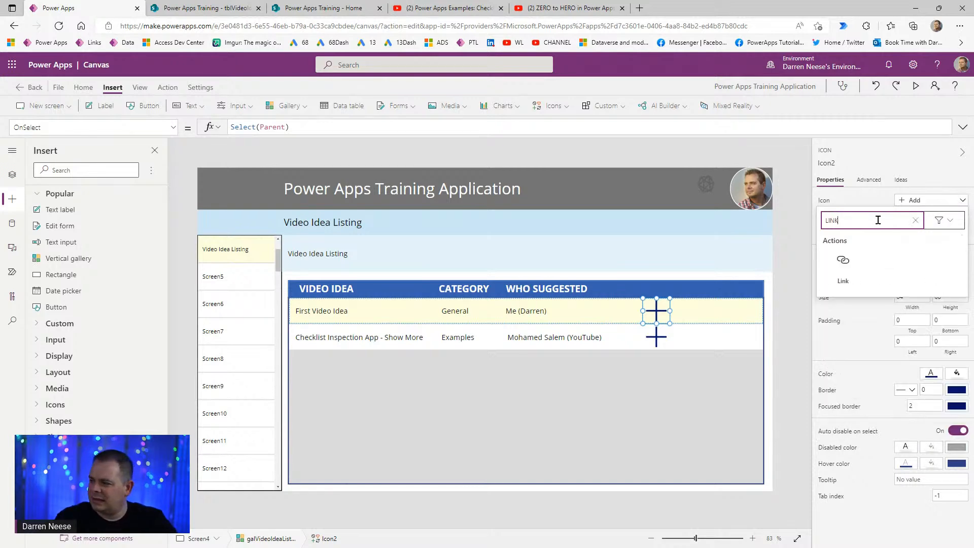
pyautogui.click(843, 260)
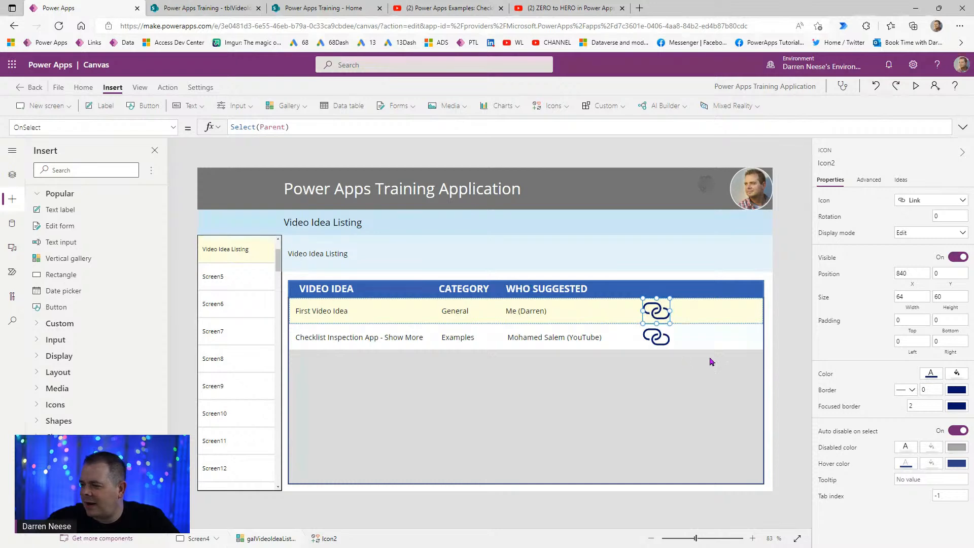
pyautogui.click(755, 287)
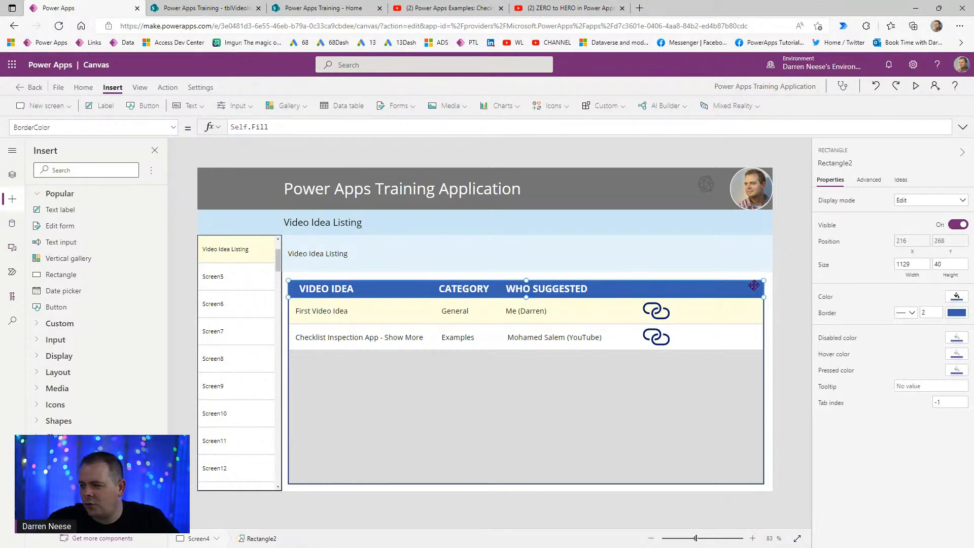
# - Copy the header bar's fill hex code 3860B2
pyautogui.click(13, 176)
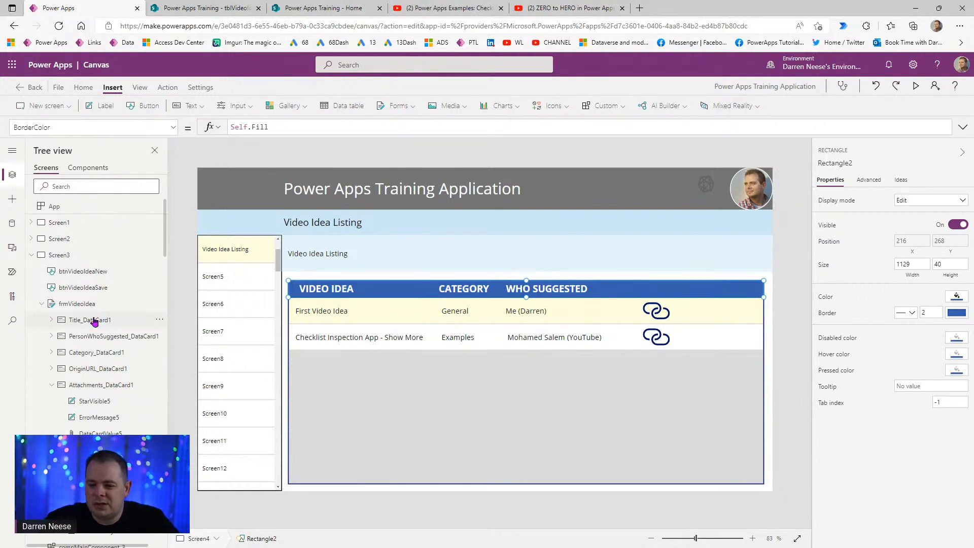
pyautogui.click(41, 304)
pyautogui.click(31, 255)
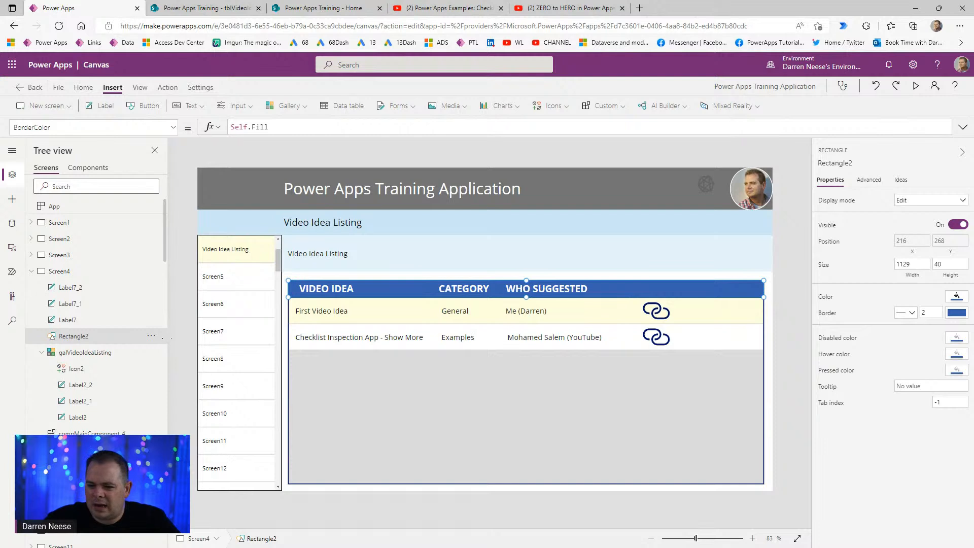
pyautogui.click(957, 300)
pyautogui.click(822, 198)
pyautogui.moveTo(818, 383); pyautogui.dragTo(780, 385)
# - Set the link icon's Color to ColorValue("#3860B2")
pyautogui.click(664, 316)
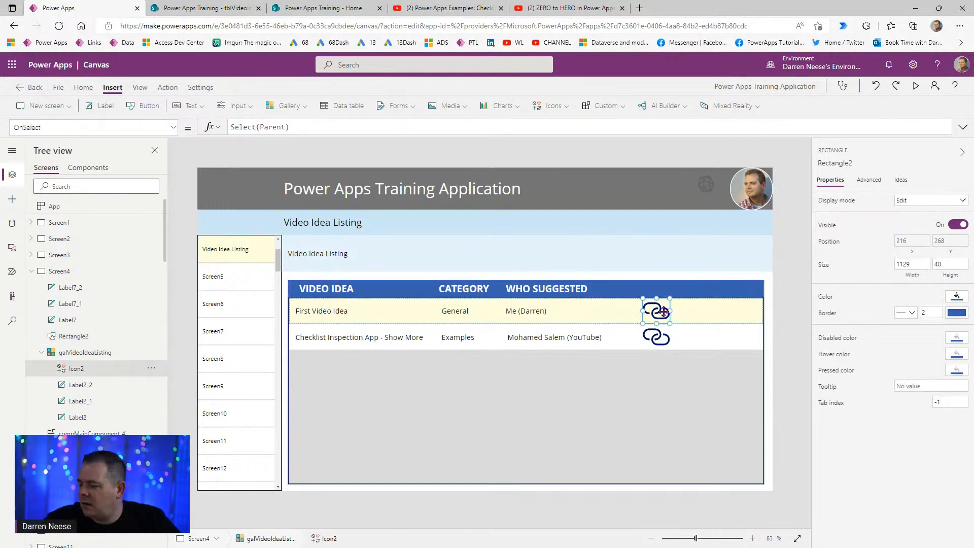
pyautogui.click(825, 374)
pyautogui.moveTo(328, 127); pyautogui.dragTo(174, 127)
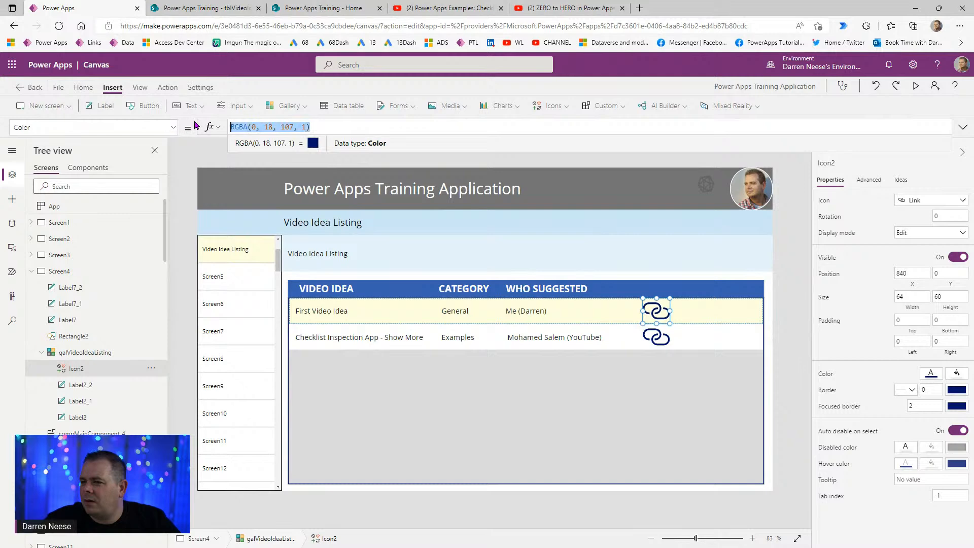
pyautogui.hotkey('ctrl', 'v')
pyautogui.press('Home')
pyautogui.write('#')
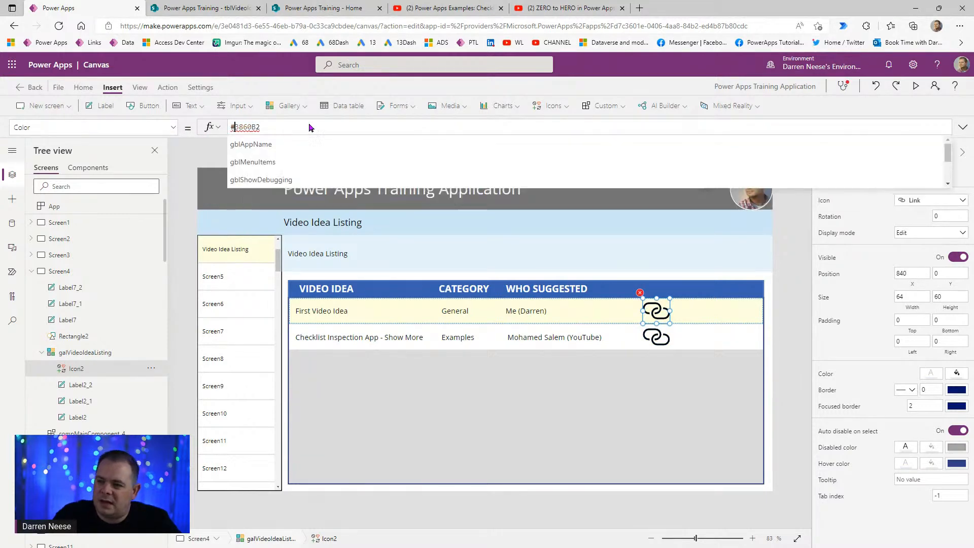
pyautogui.press('Home')
pyautogui.write('cOLOR ')
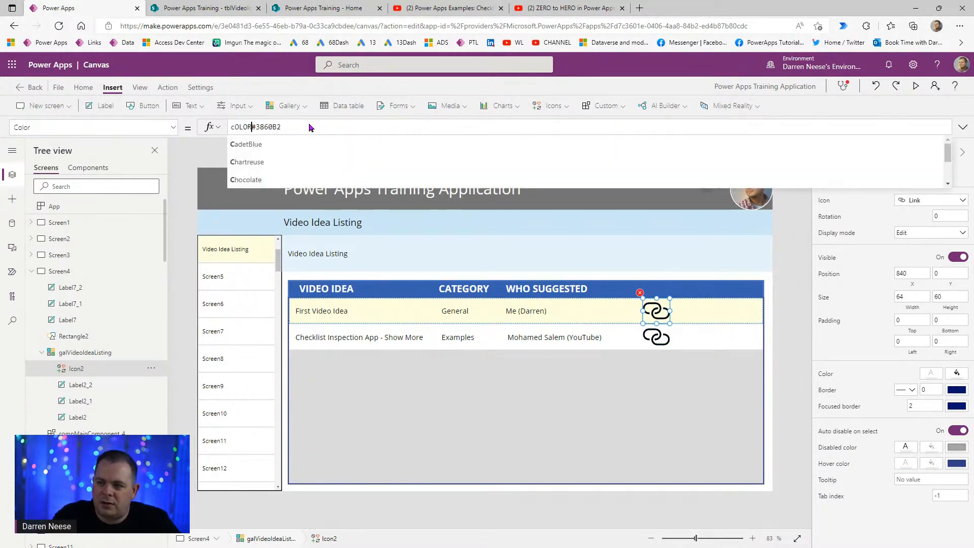
pyautogui.write('vALUE(')
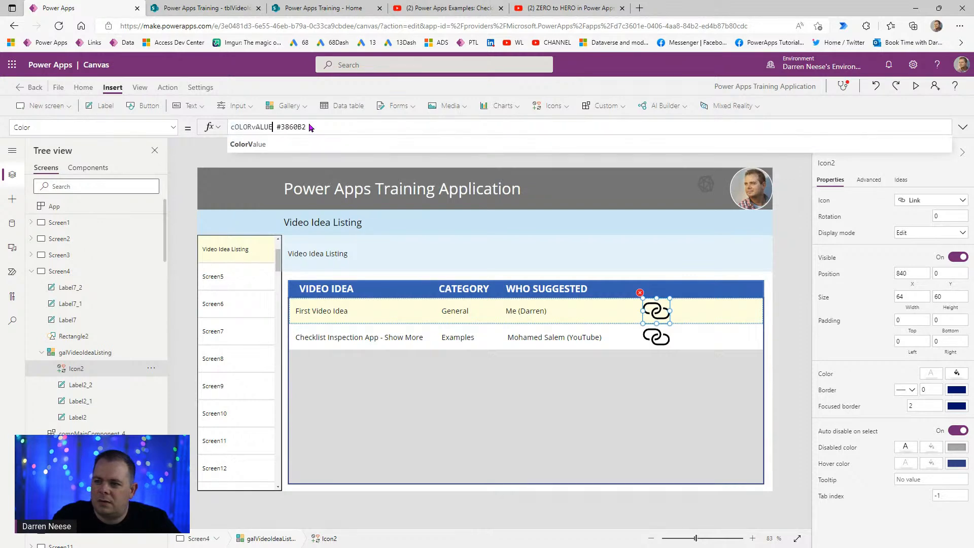
pyautogui.write('"')
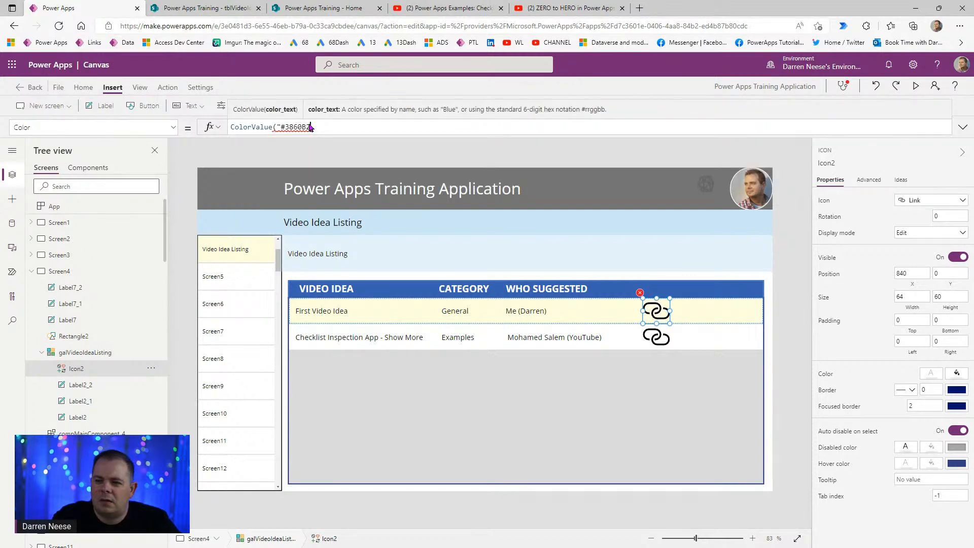
pyautogui.write('")')
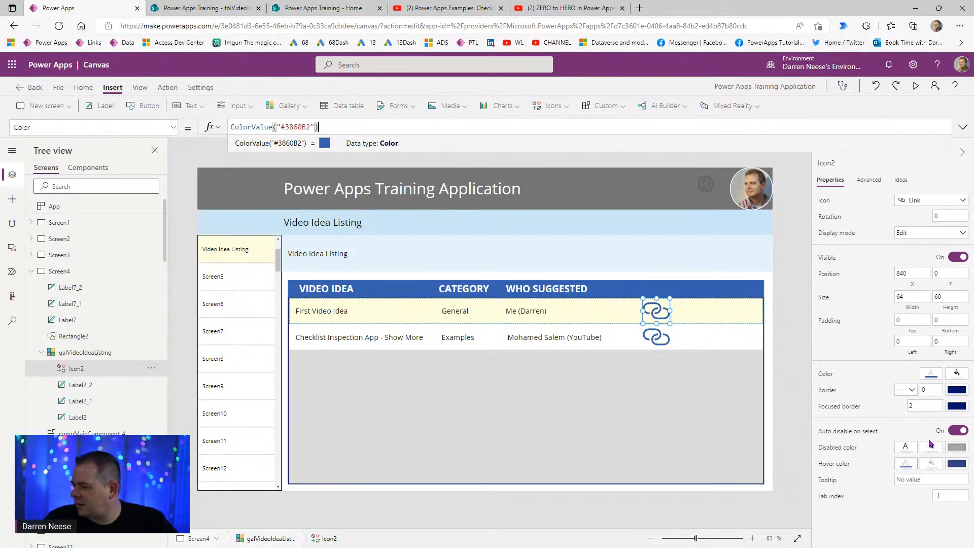
pyautogui.click(11, 201)
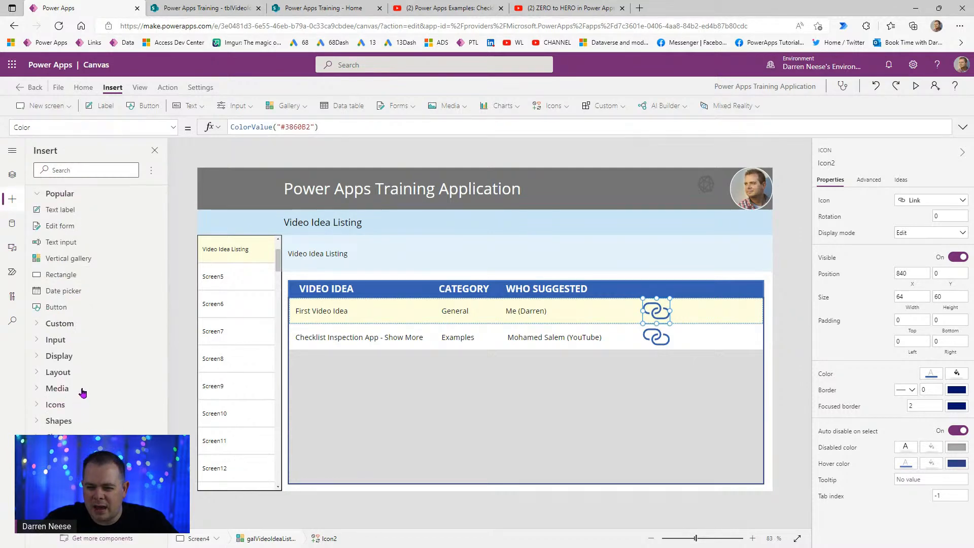
# - Insert a Circle shape into the gallery row and drag it over the link icon
pyautogui.scroll(-3, 77, 431)
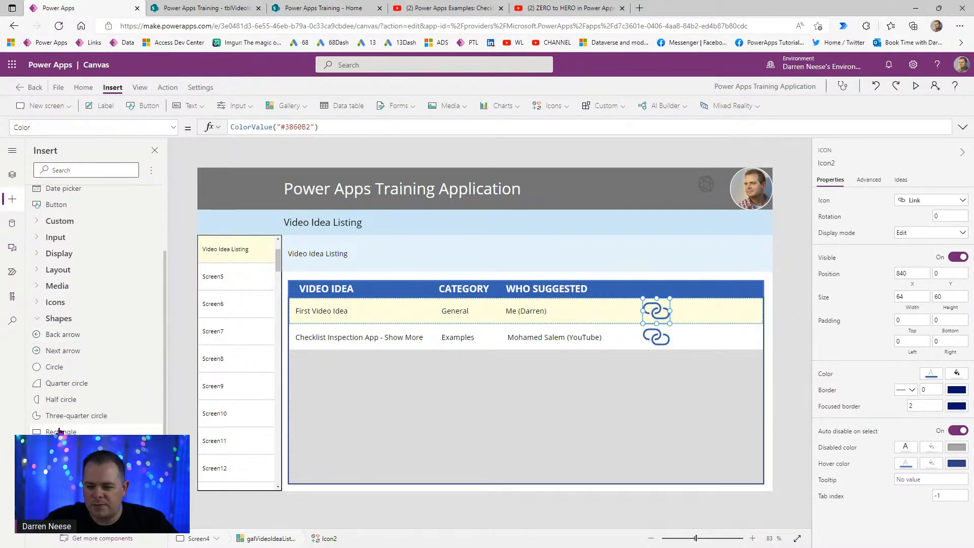
pyautogui.click(67, 368)
pyautogui.moveTo(319, 319); pyautogui.dragTo(648, 318)
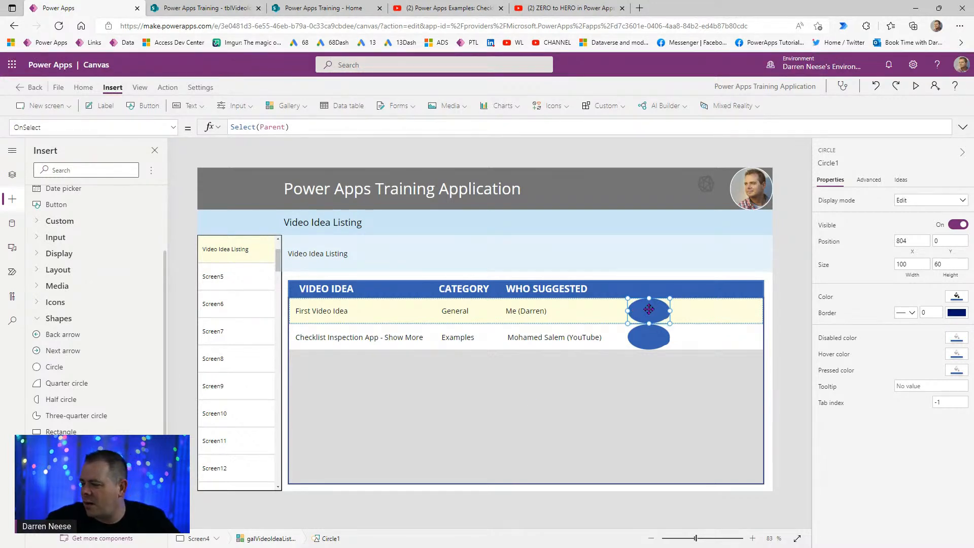
# - Make the link icon White and centre it over the blue circle
pyautogui.click(12, 174)
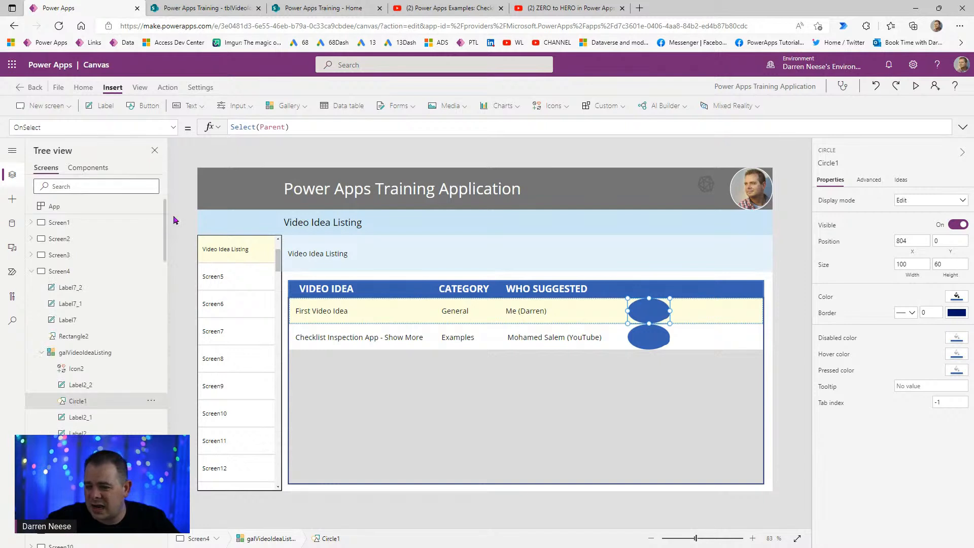
pyautogui.click(100, 374)
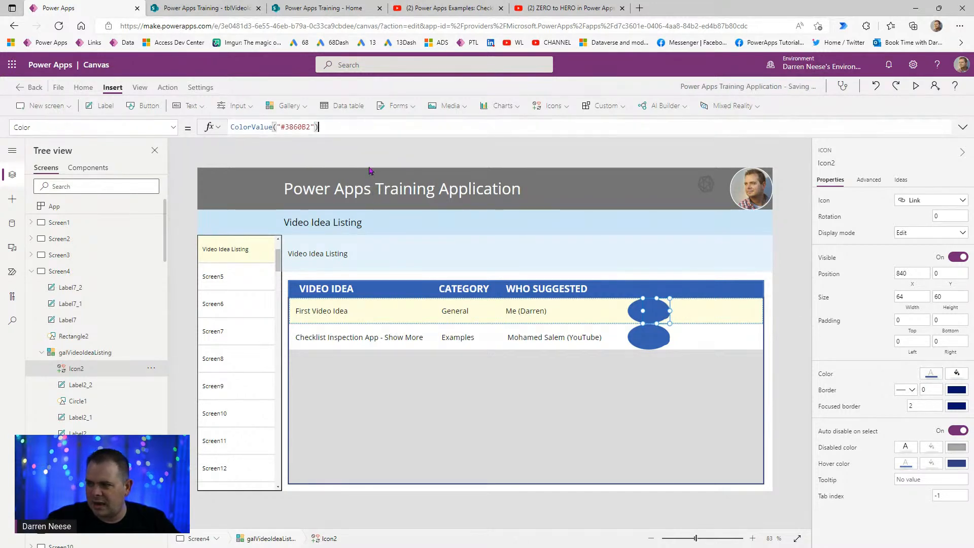
pyautogui.moveTo(319, 127); pyautogui.dragTo(177, 133)
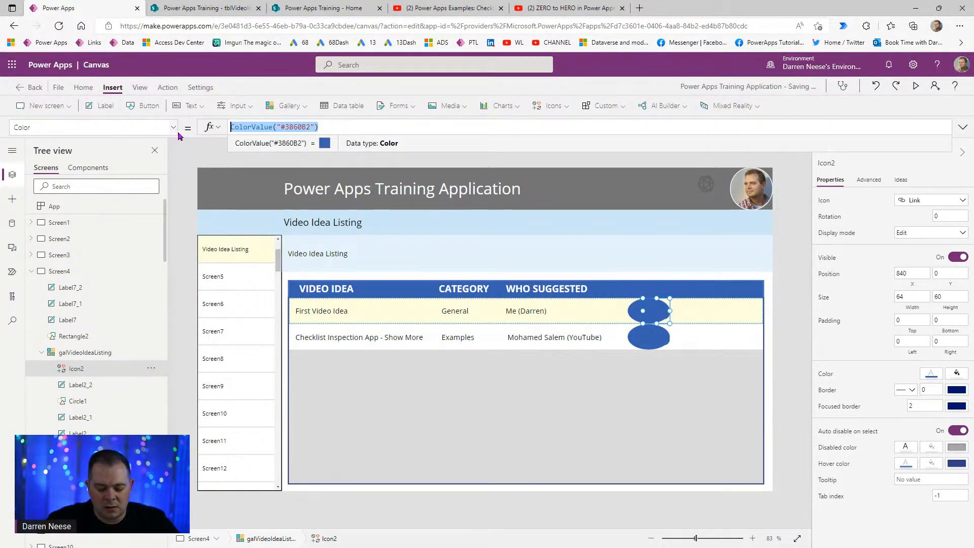
pyautogui.write('wHITE')
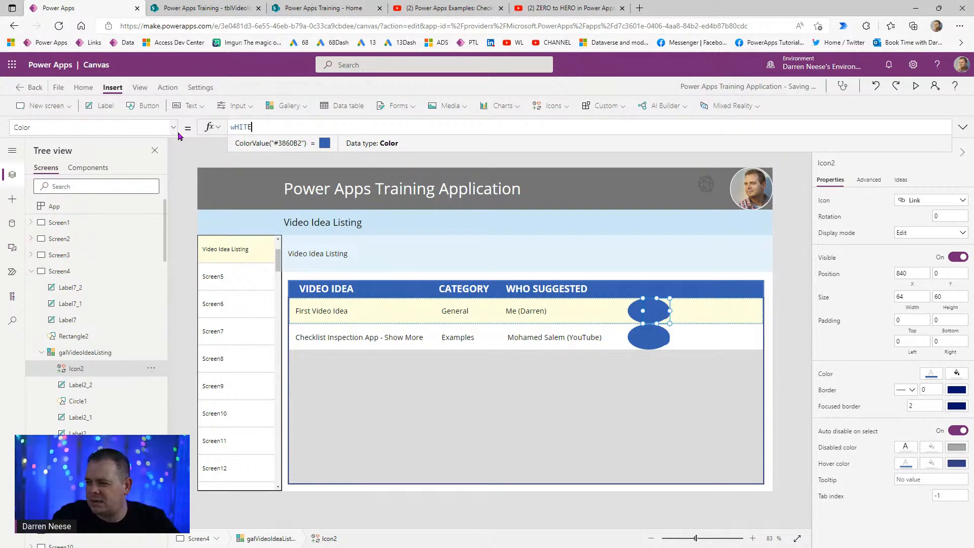
pyautogui.press('Tab')
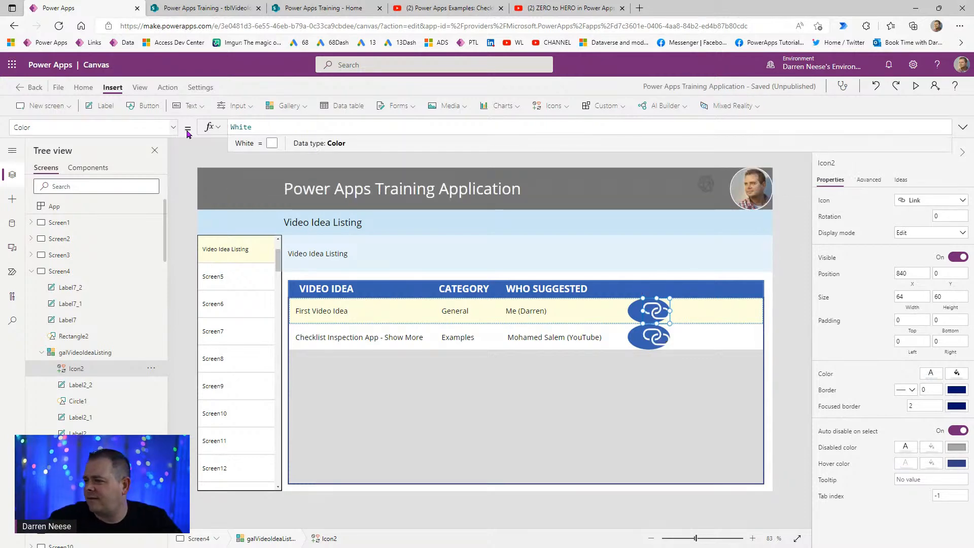
pyautogui.moveTo(656, 310); pyautogui.dragTo(647, 311)
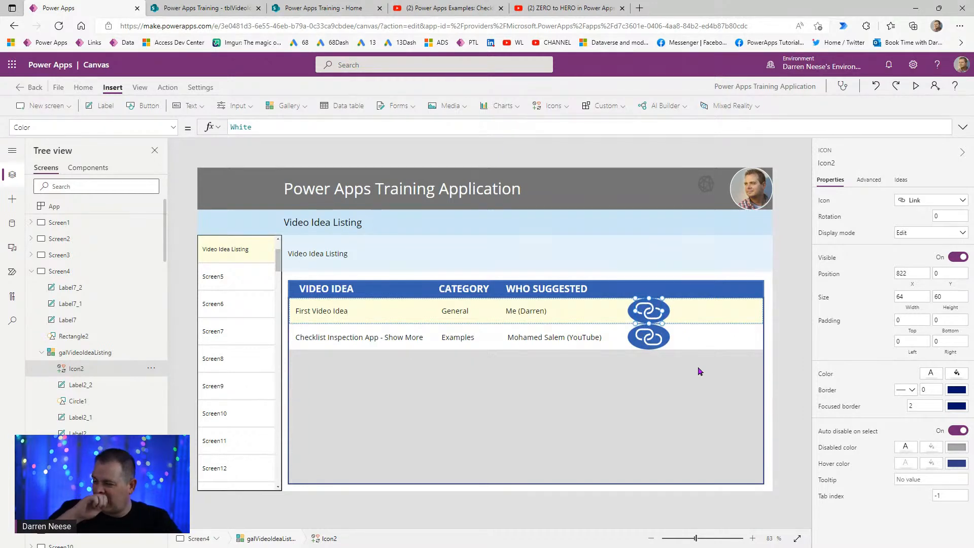
pyautogui.click(795, 318)
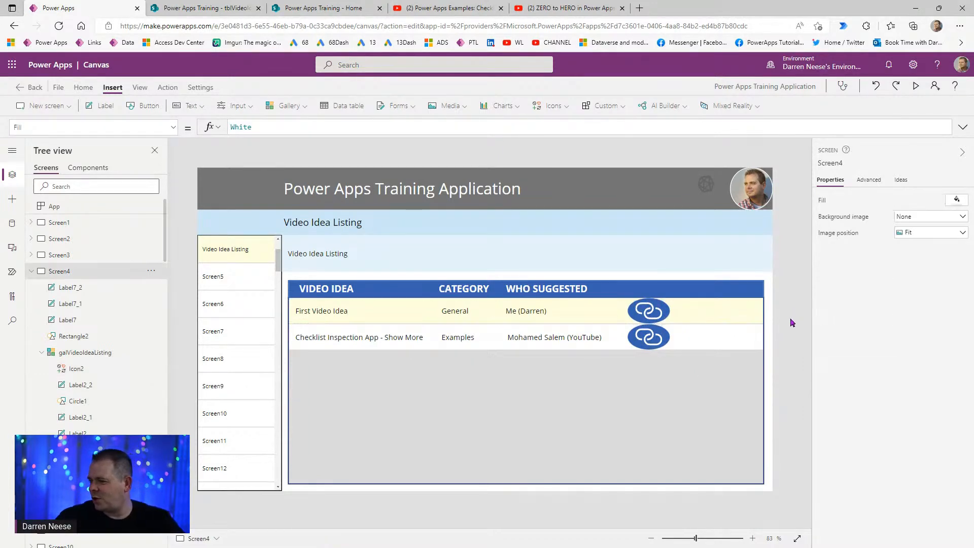
# - Set the link icon's padding to 10 on every side
pyautogui.click(648, 313)
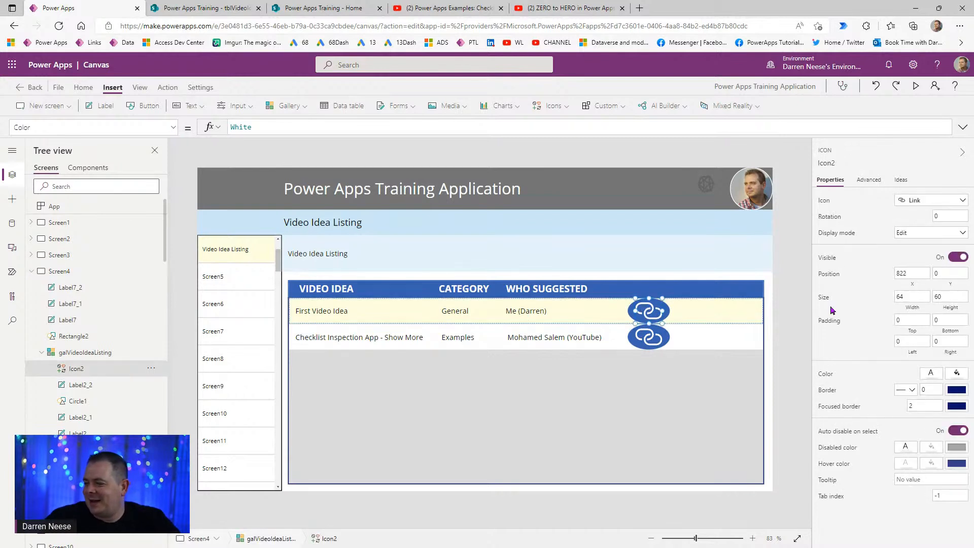
pyautogui.click(924, 321)
pyautogui.write('10')
pyautogui.press('Tab')
pyautogui.press('Tab')
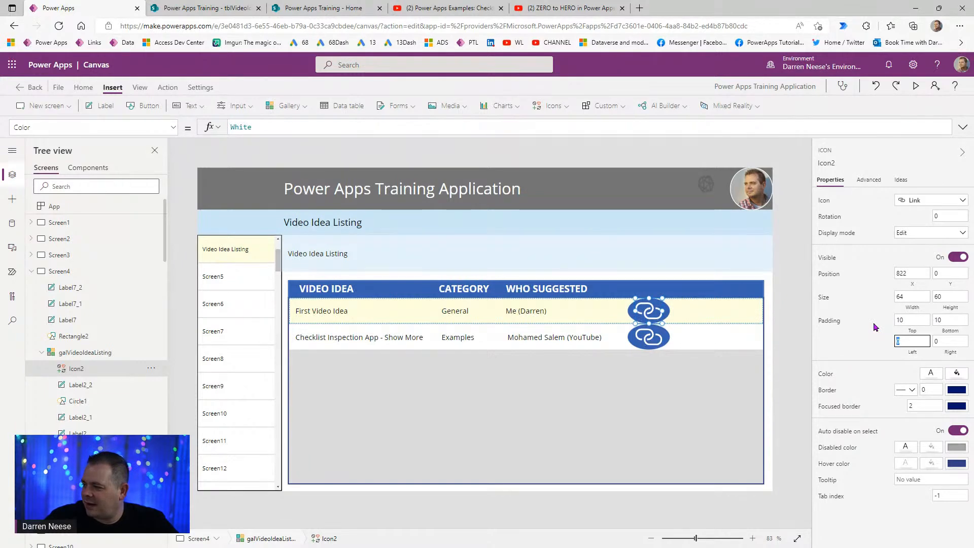
pyautogui.write('10')
pyautogui.press('Tab')
pyautogui.write('10')
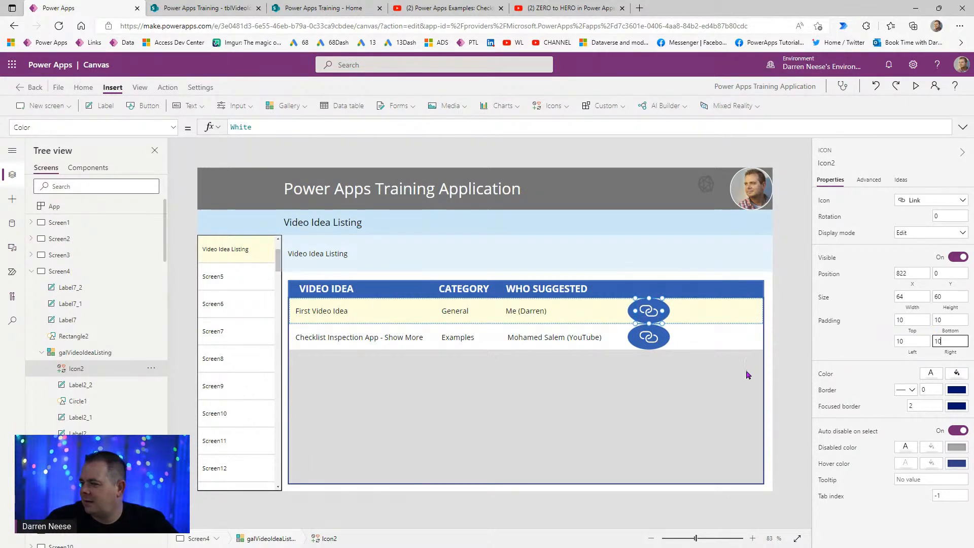
pyautogui.click(786, 345)
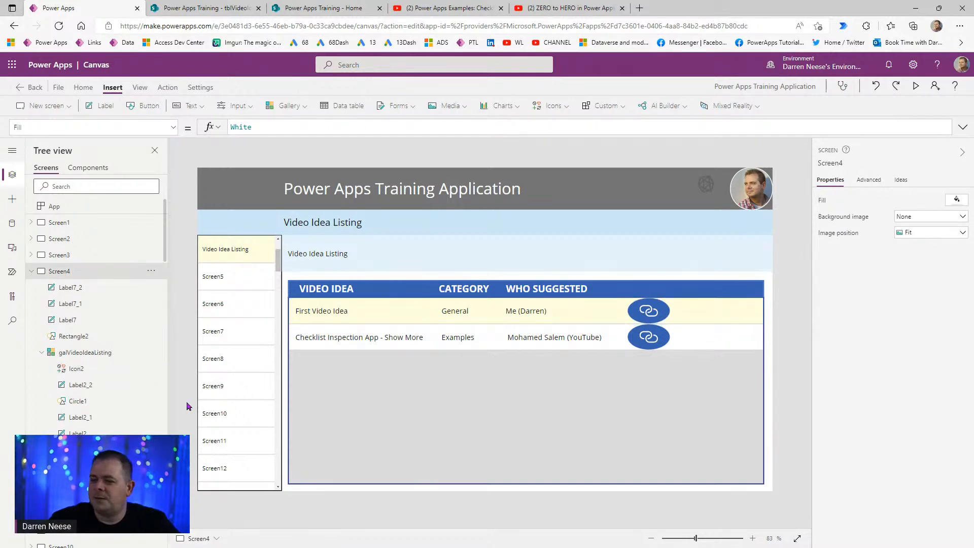
# - Resize Circle1 to width 82 and height 50, and set its Y position to 5
pyautogui.click(95, 375)
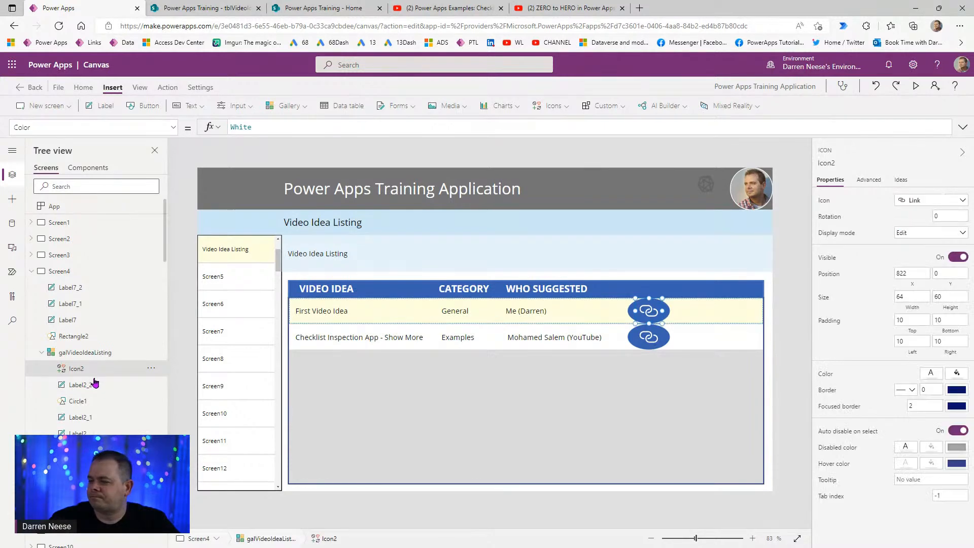
pyautogui.click(92, 386)
pyautogui.click(94, 401)
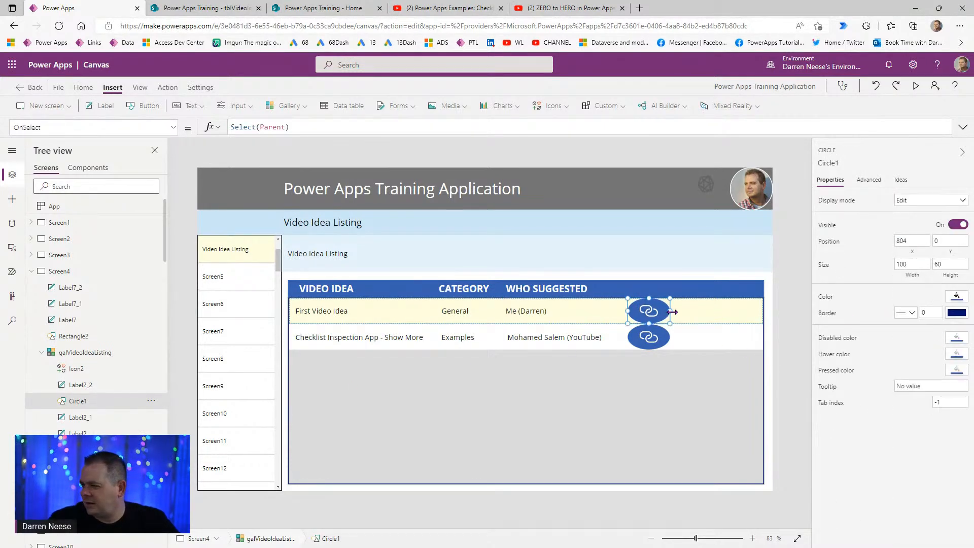
pyautogui.moveTo(669, 311); pyautogui.dragTo(662, 312)
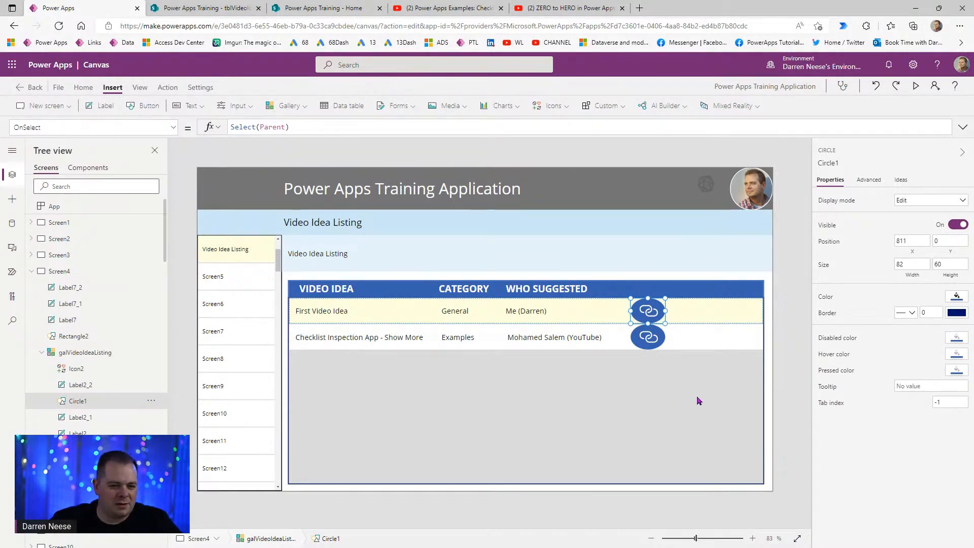
pyautogui.click(949, 263)
pyautogui.write('50')
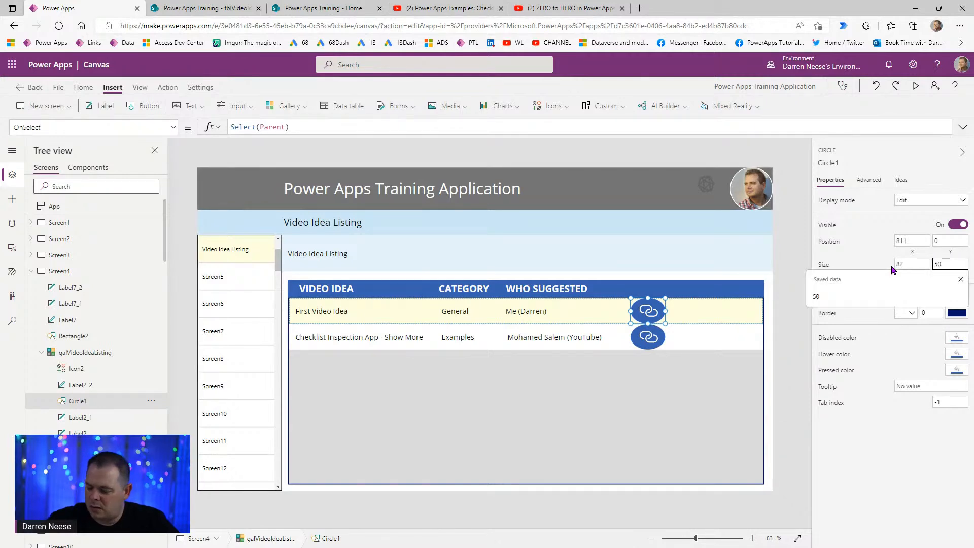
pyautogui.click(950, 241)
pyautogui.write('10')
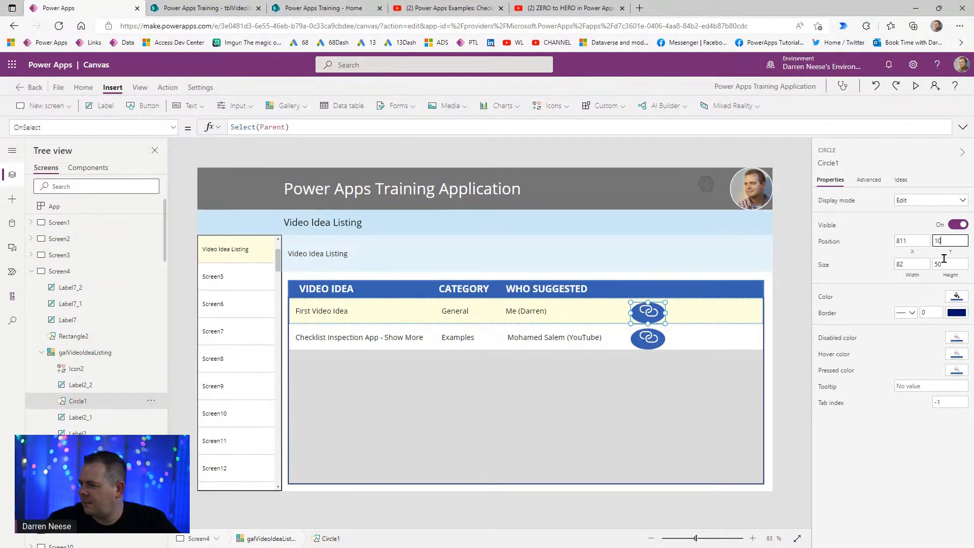
pyautogui.press('BackSpace')
pyautogui.press('BackSpace')
pyautogui.write('5')
pyautogui.click(790, 326)
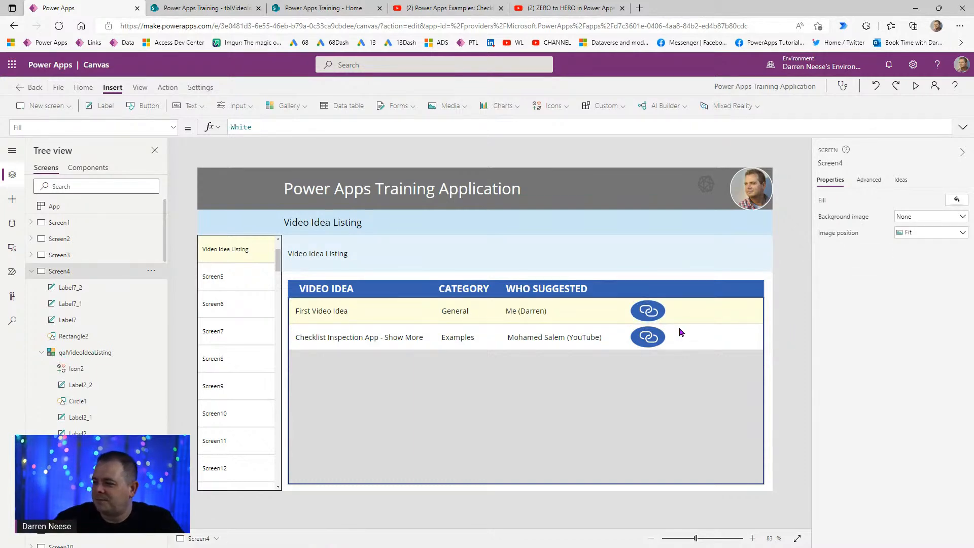
# - Select Icon2 and Circle1 together in the Tree view
pyautogui.click(648, 311)
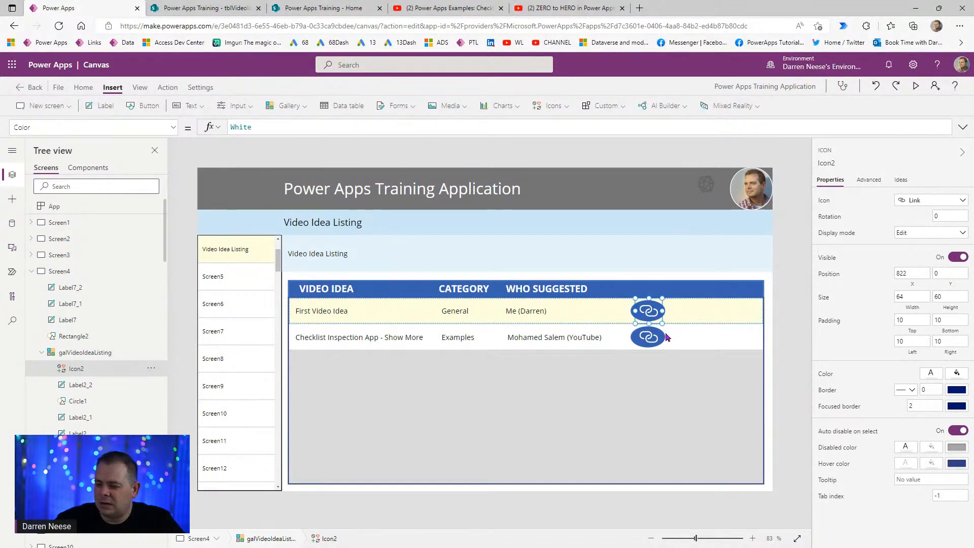
pyautogui.click(85, 387)
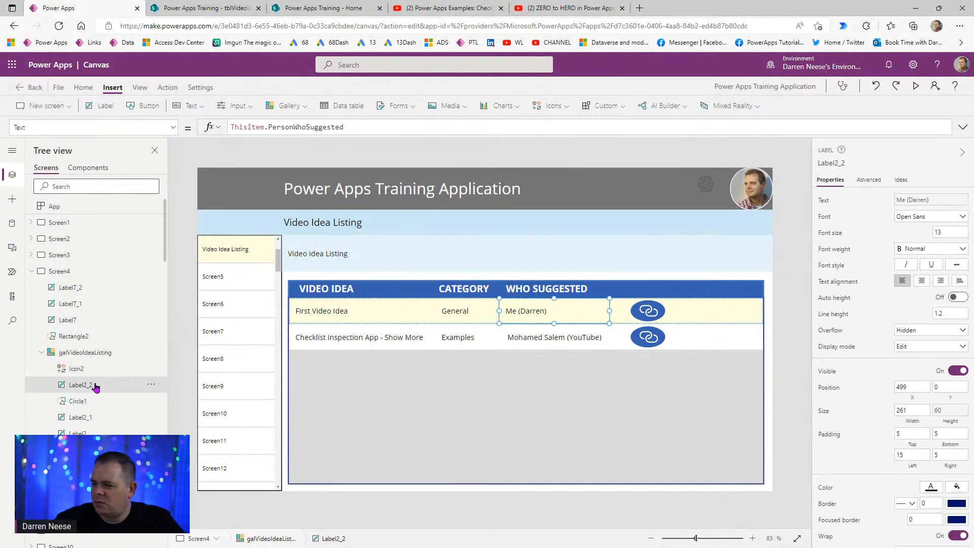
pyautogui.click(109, 373)
pyautogui.keyDown('ctrl'); pyautogui.click(98, 401); pyautogui.keyUp('ctrl')
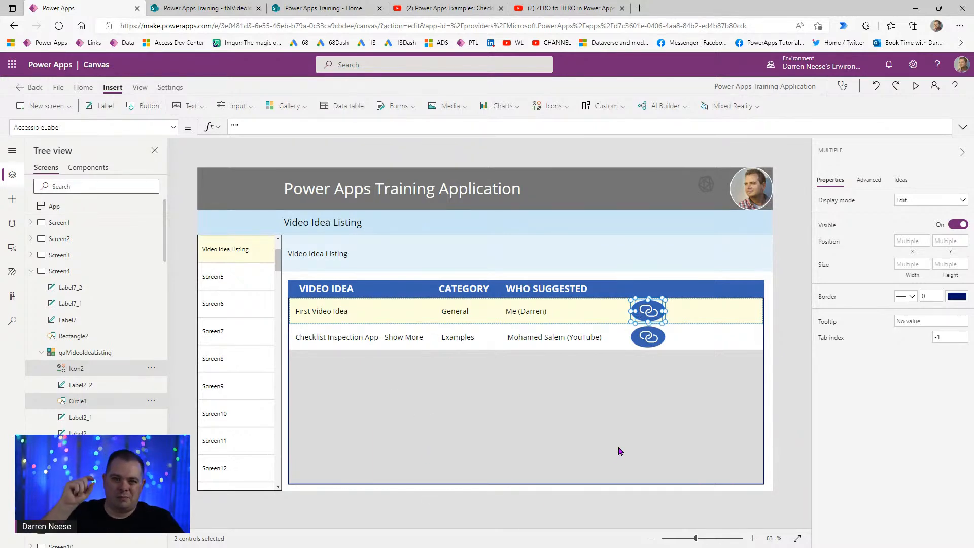
# - Group the icon and circle as Group1 and set its Visible property to ThisItem.IsSelected
pyautogui.rightClick(96, 370)
pyautogui.hotkey('ctrl', 'g')
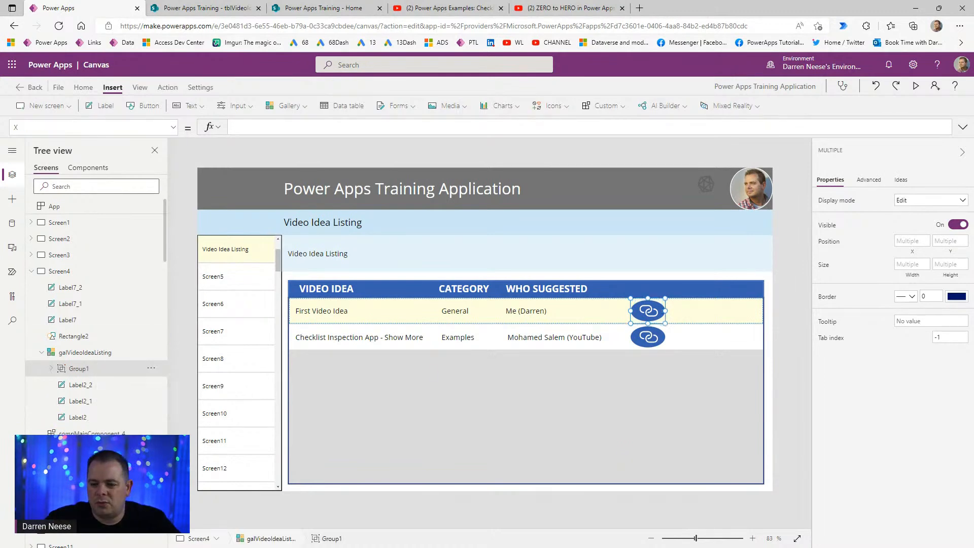
pyautogui.click(174, 129)
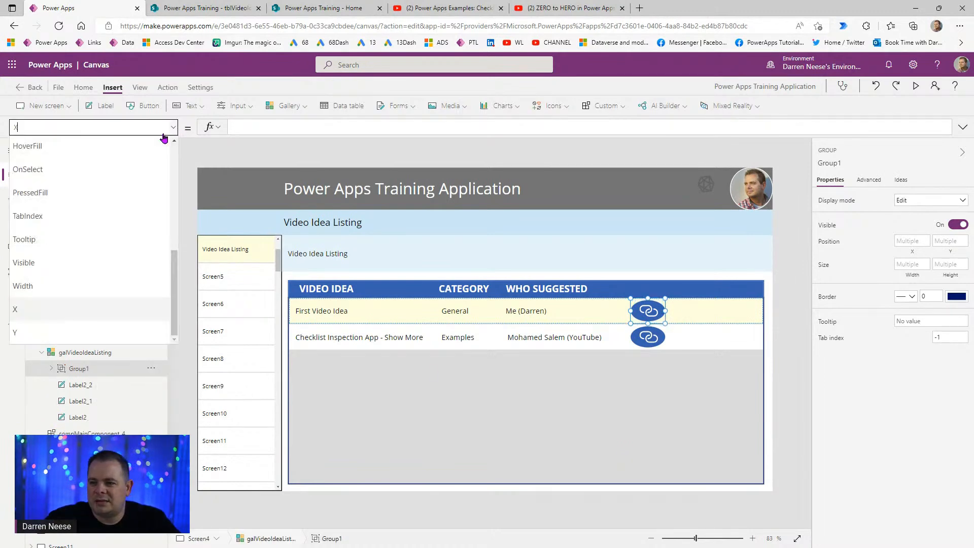
pyautogui.click(112, 263)
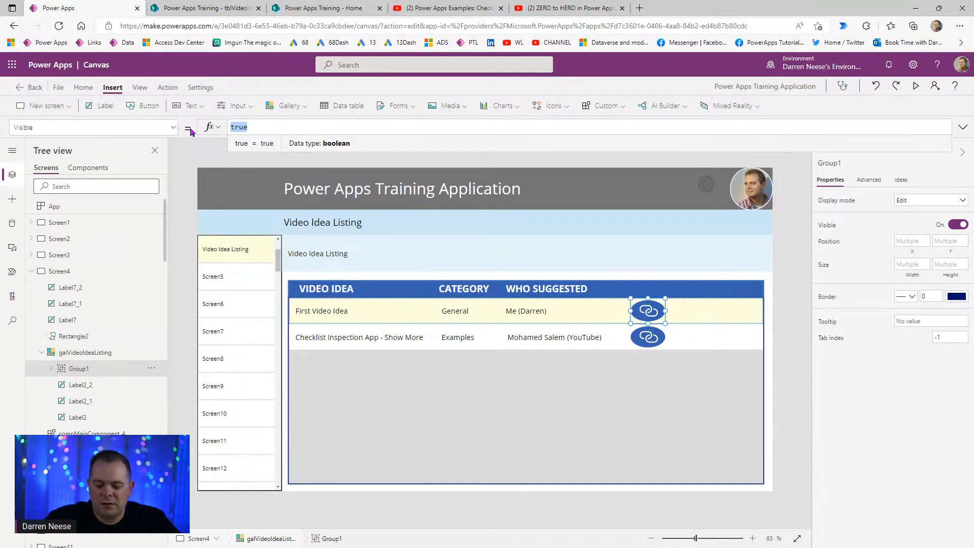
pyautogui.write('ThisItem.')
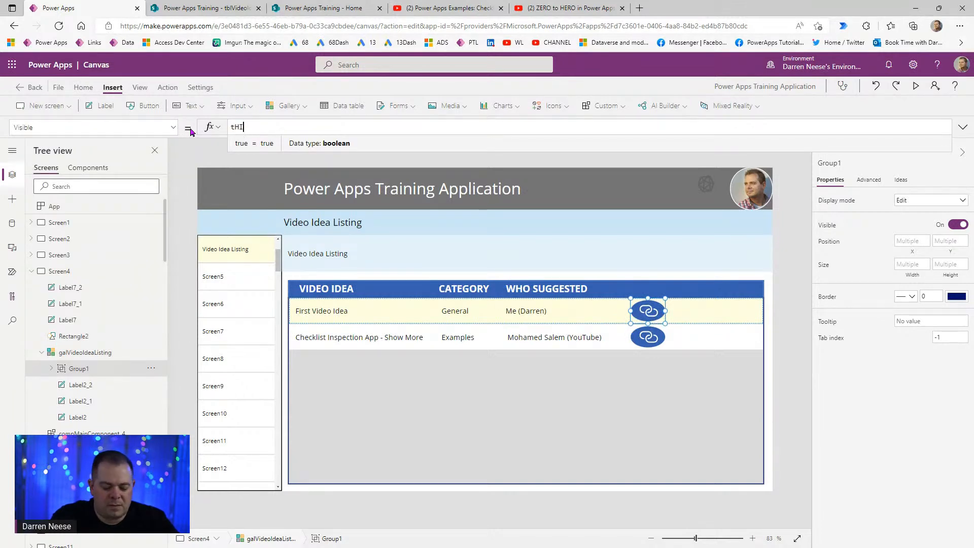
pyautogui.write('IS')
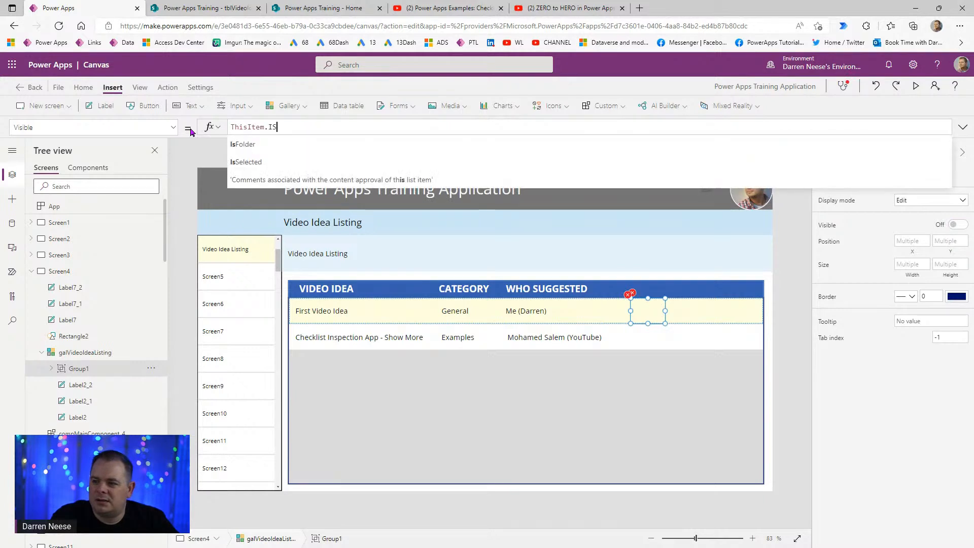
pyautogui.write('SElected')
pyautogui.press('Tab')
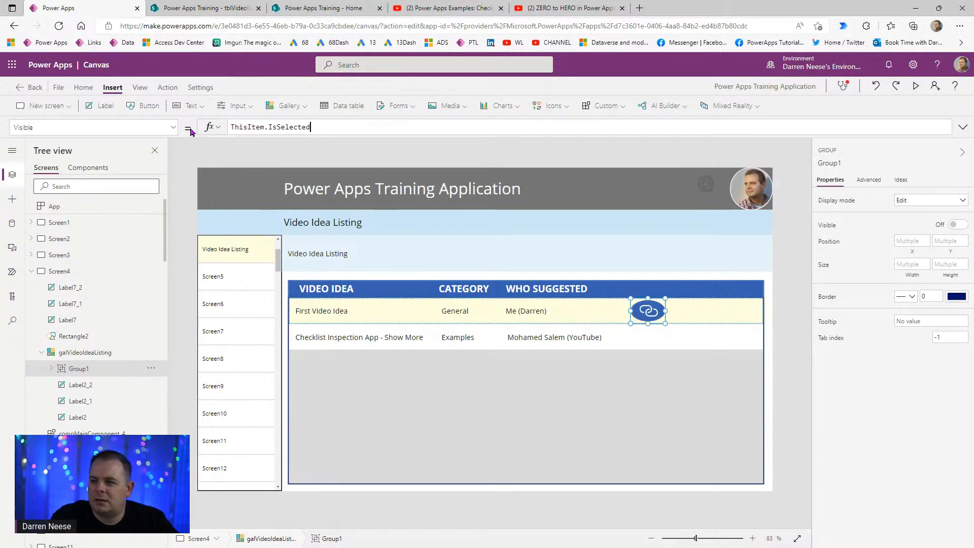
pyautogui.click(787, 277)
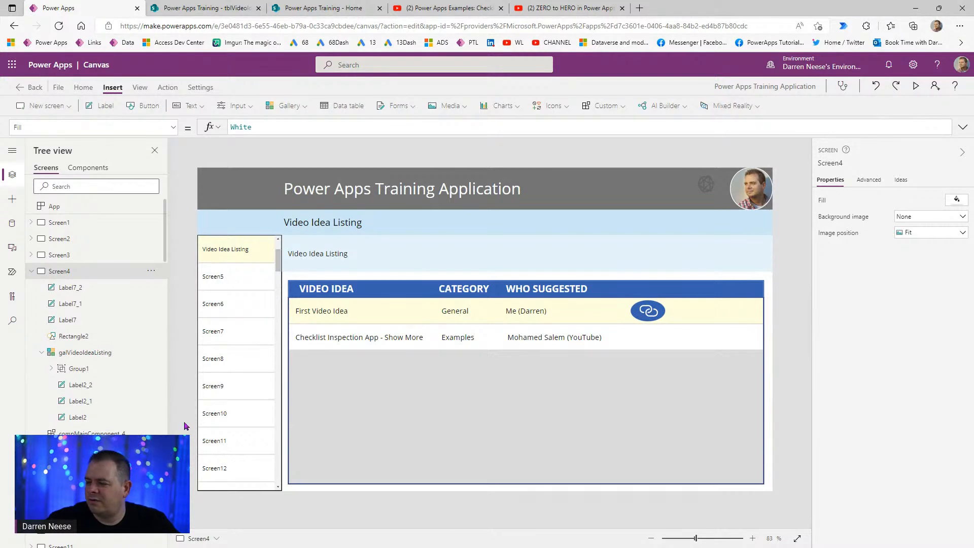
pyautogui.click(643, 313)
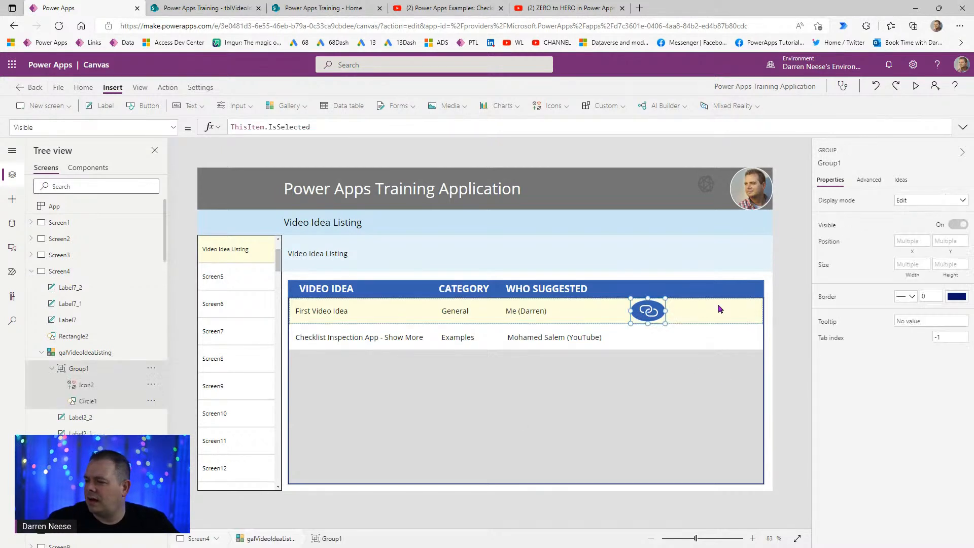
# - Set Group1's OnSelect to Select(Parent);Launch(ThisItem.OriginURL)
pyautogui.click(167, 87)
pyautogui.click(208, 105)
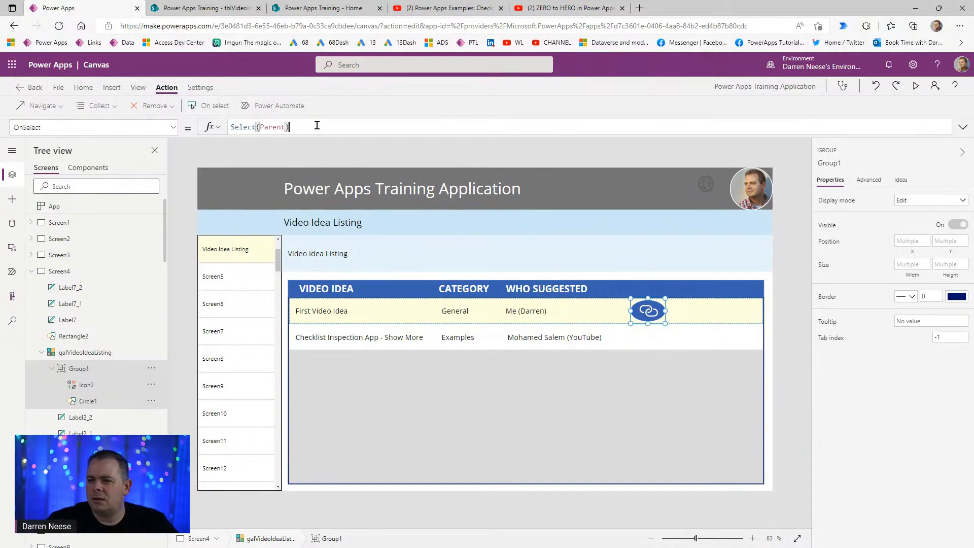
pyautogui.write('Launch(')
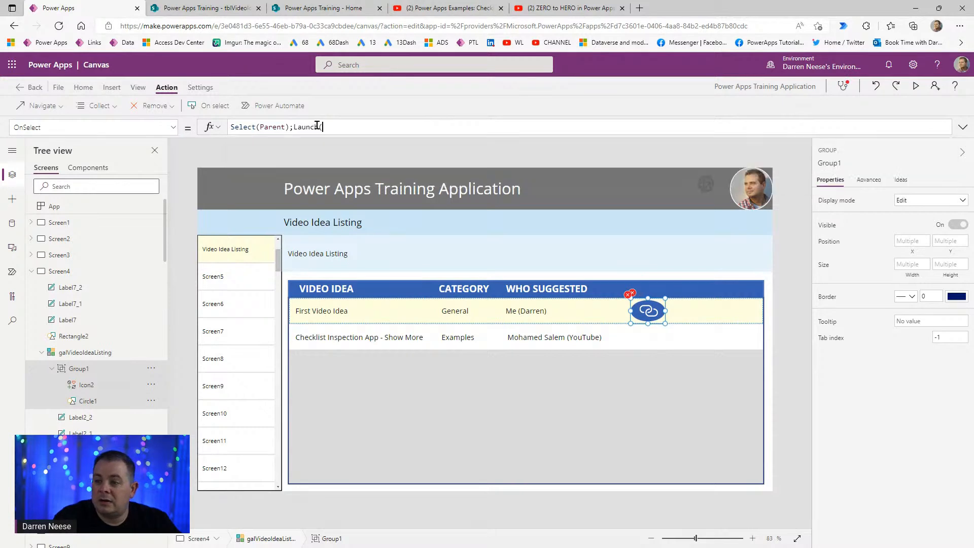
pyautogui.write(');')
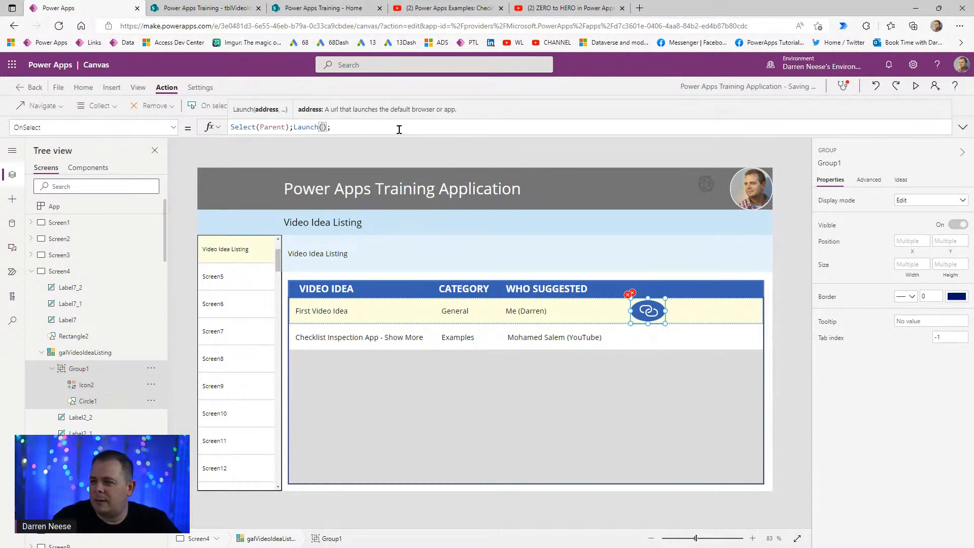
pyautogui.write('tHIS')
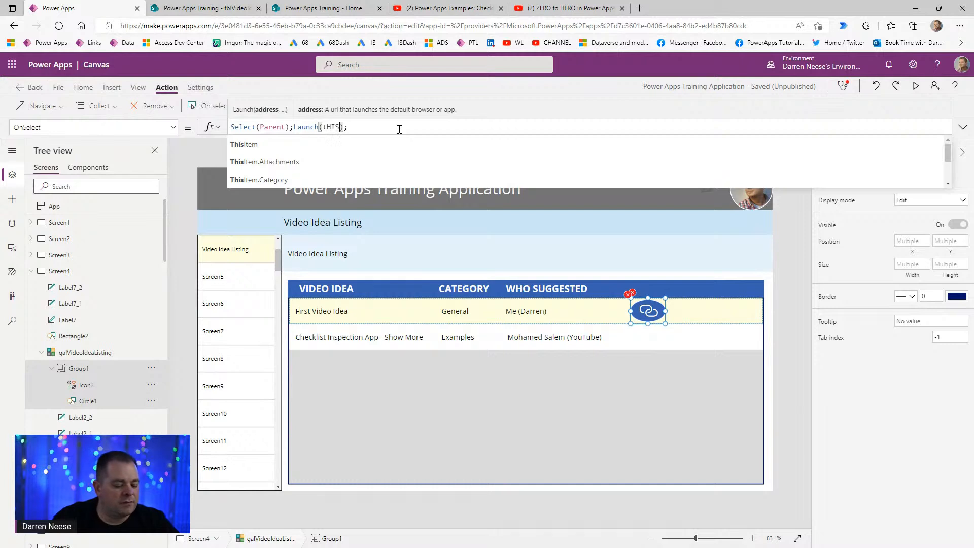
pyautogui.press('Tab')
pyautogui.write('.url')
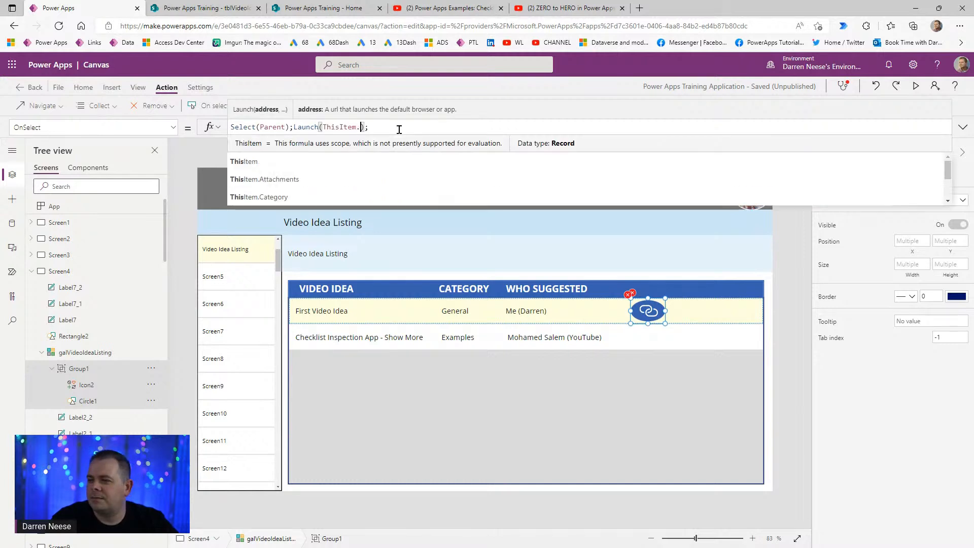
pyautogui.press('Tab')
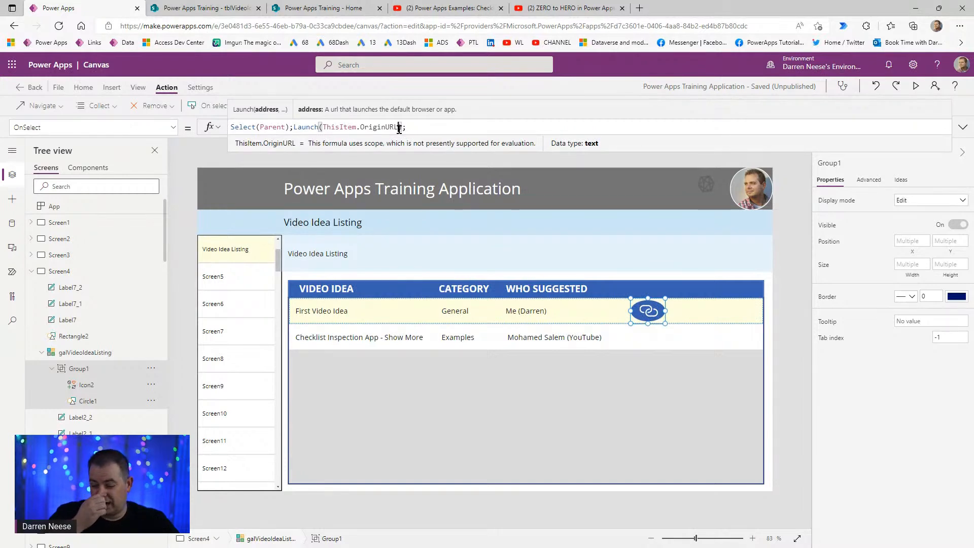
pyautogui.click(464, 126)
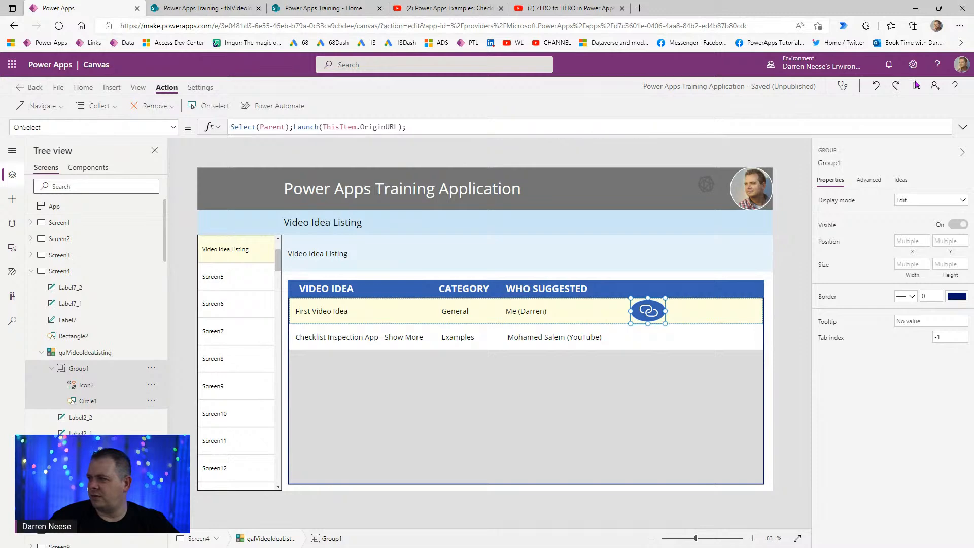
# - In Preview, select the Checklist Inspection App row and open its video link
pyautogui.click(917, 85)
pyautogui.click(583, 324)
pyautogui.click(733, 323)
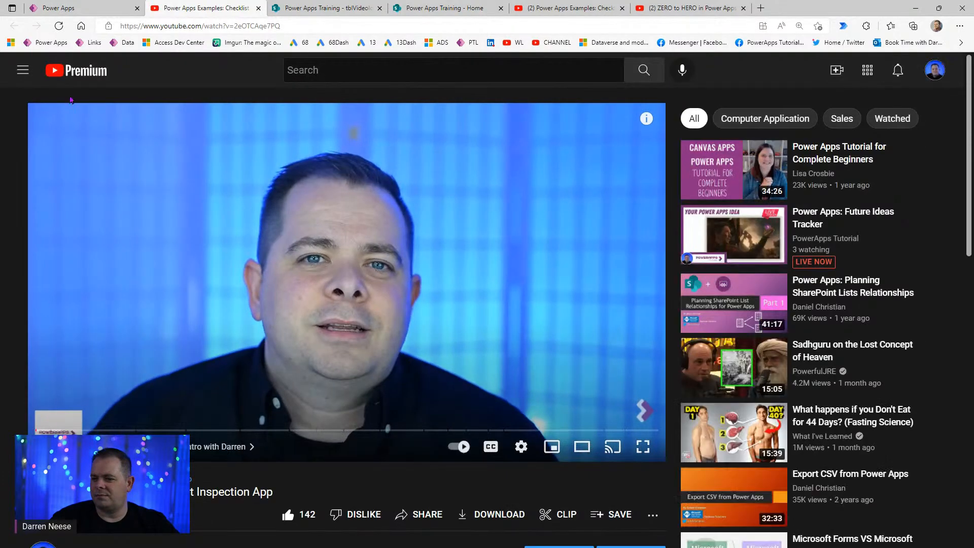
# - Return to the Power Apps tab and close Preview to resume editing
pyautogui.click(87, 10)
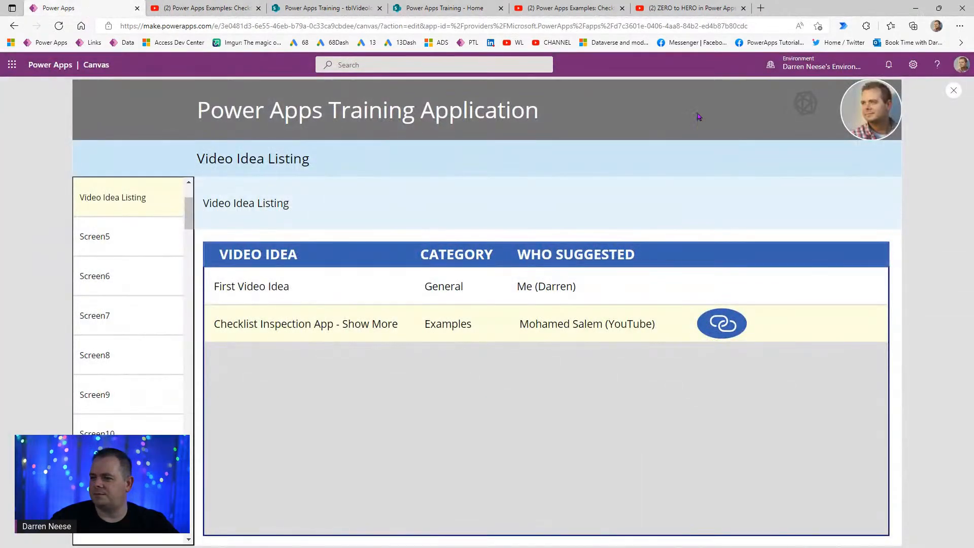
pyautogui.click(955, 92)
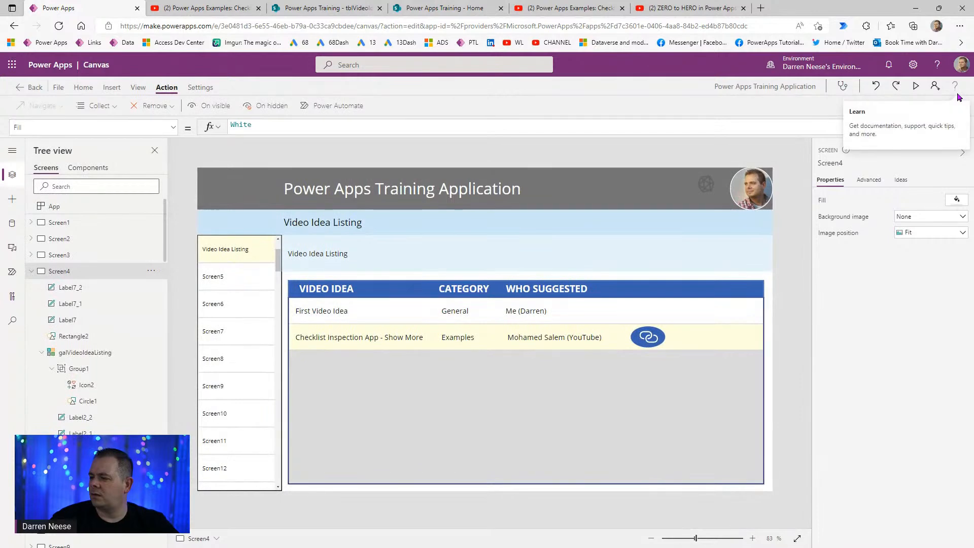
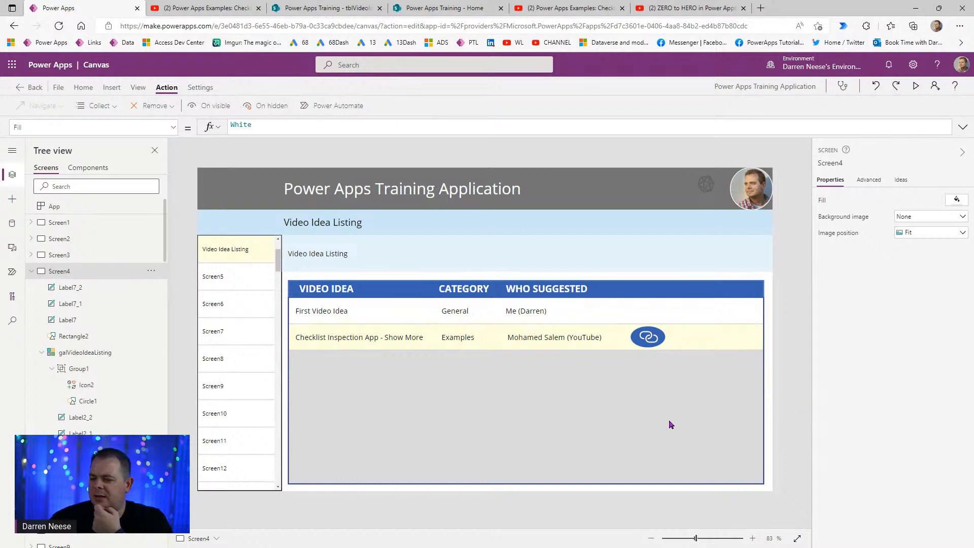
# - Check the SharePoint video ideas list, then add a rectangle stretched over the gallery
pyautogui.click(347, 9)
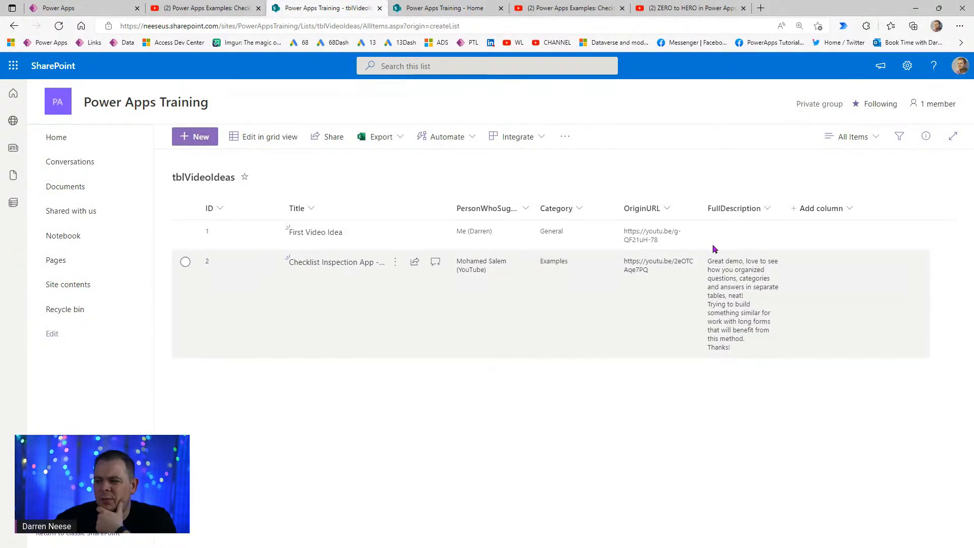
pyautogui.click(96, 9)
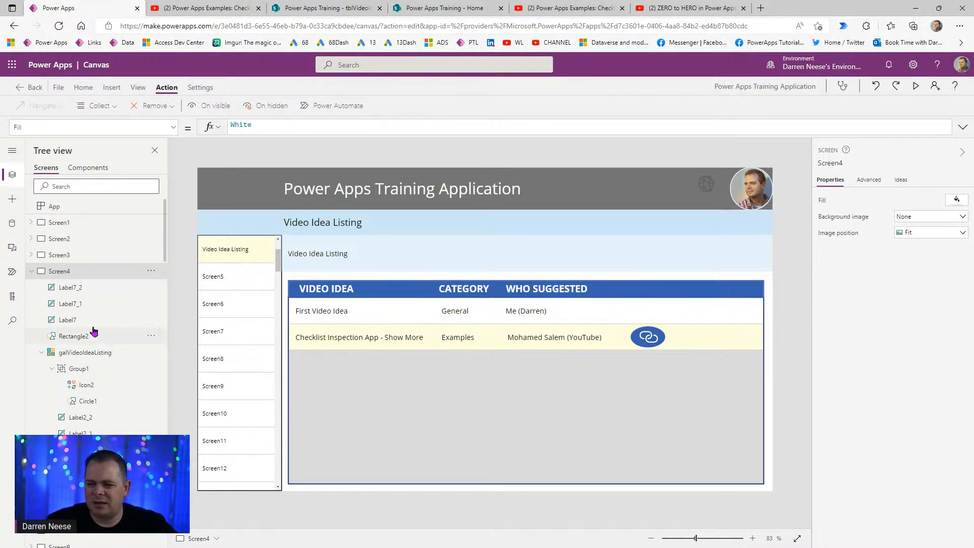
pyautogui.click(11, 200)
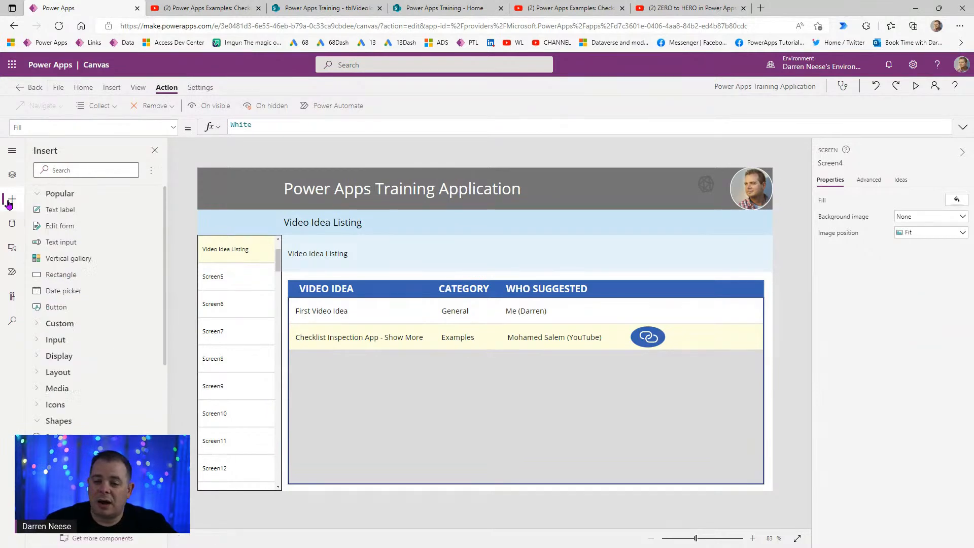
pyautogui.click(80, 277)
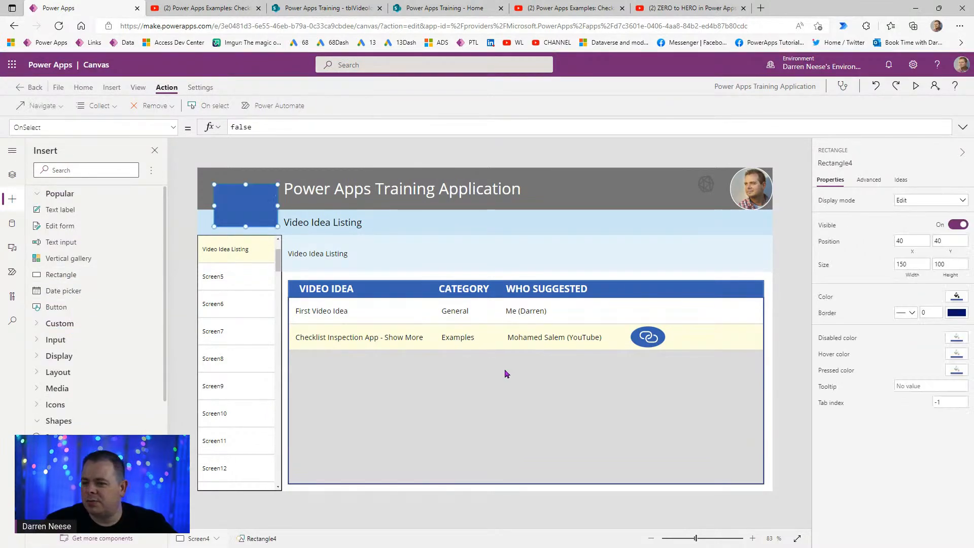
pyautogui.moveTo(255, 207); pyautogui.dragTo(764, 485)
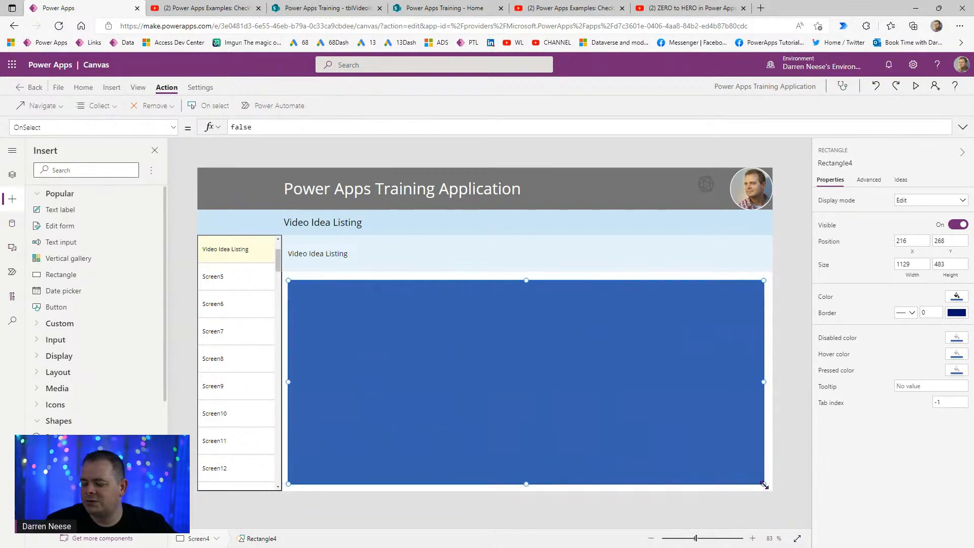
# - Fill the rectangle white with an alpha of 85 so it is semi-transparent
pyautogui.click(957, 297)
pyautogui.click(785, 232)
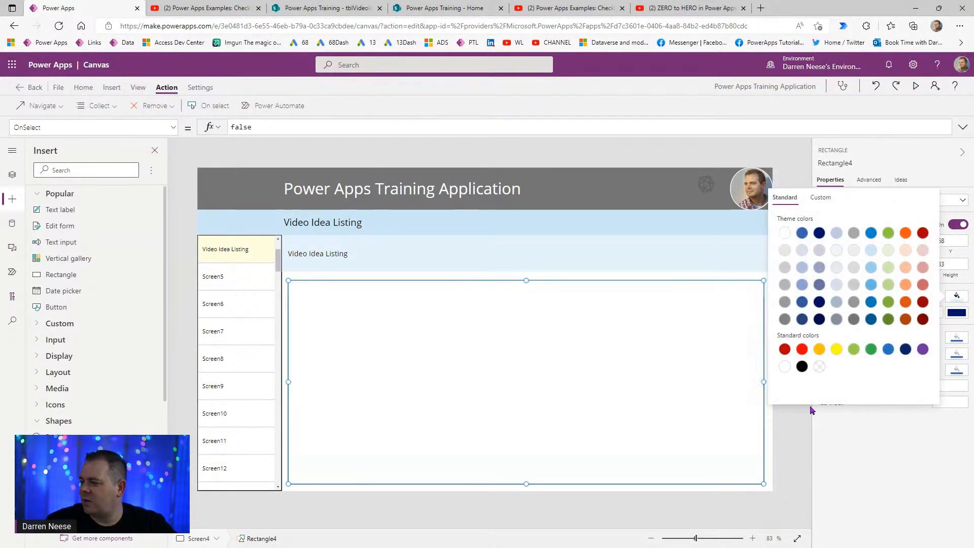
pyautogui.click(827, 199)
pyautogui.click(918, 383)
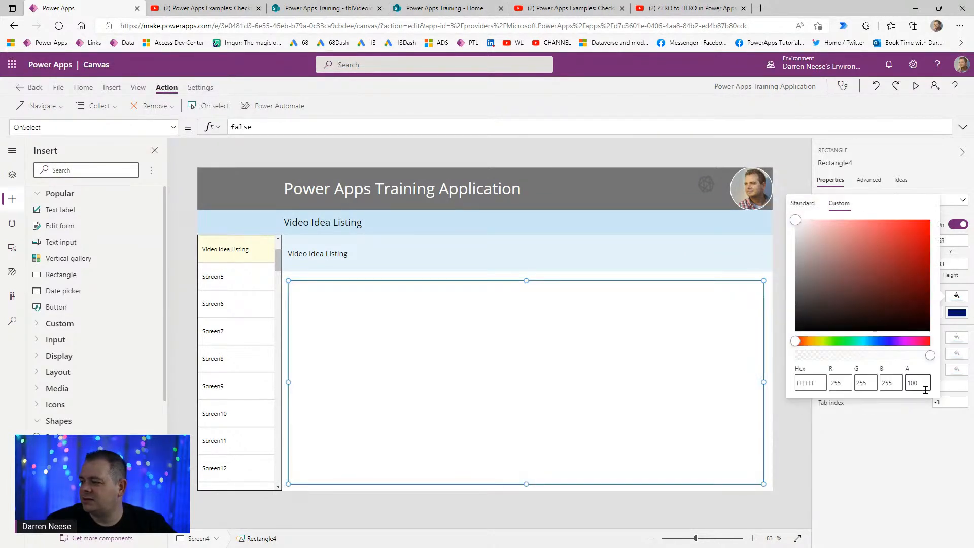
pyautogui.write('85')
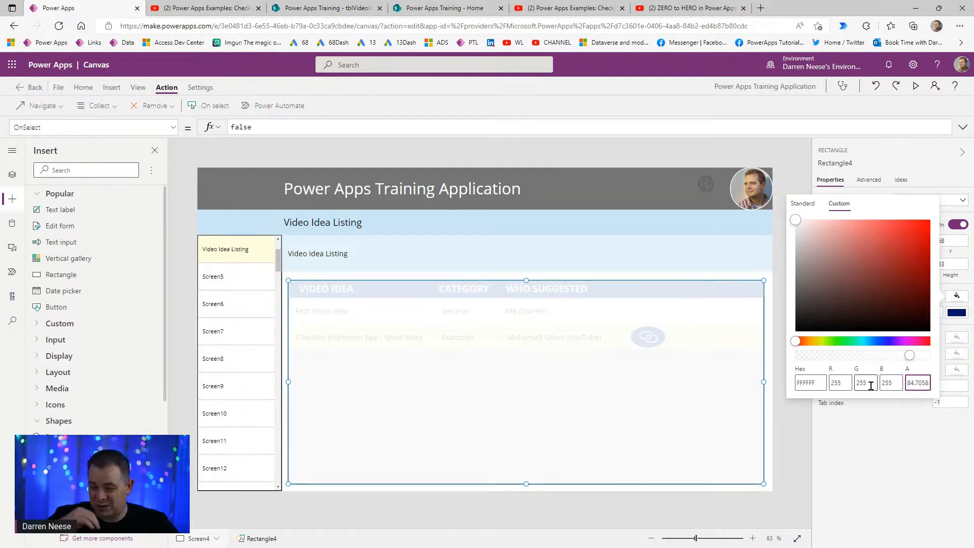
pyautogui.click(791, 456)
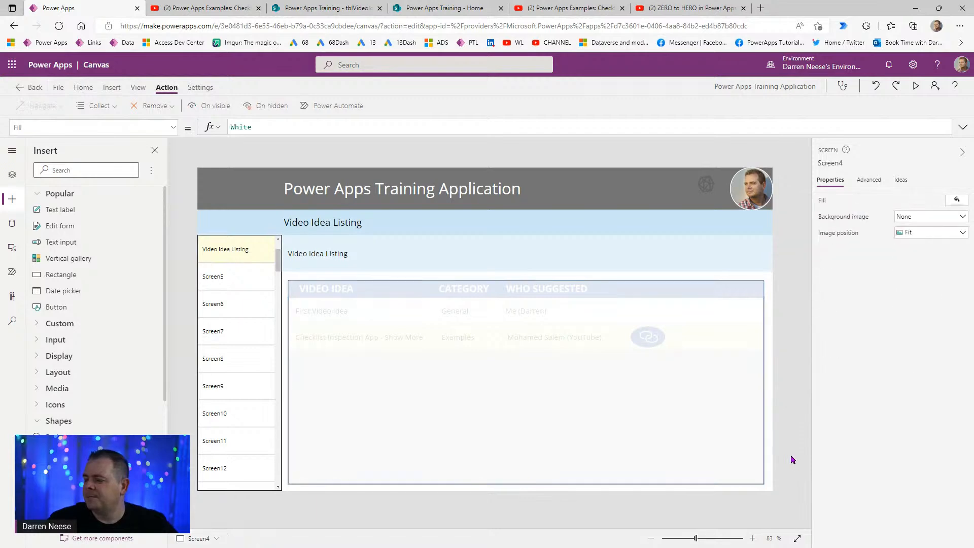
pyautogui.click(111, 87)
# - Add a new label over the gallery area with Overflow set to Scroll
pyautogui.click(104, 105)
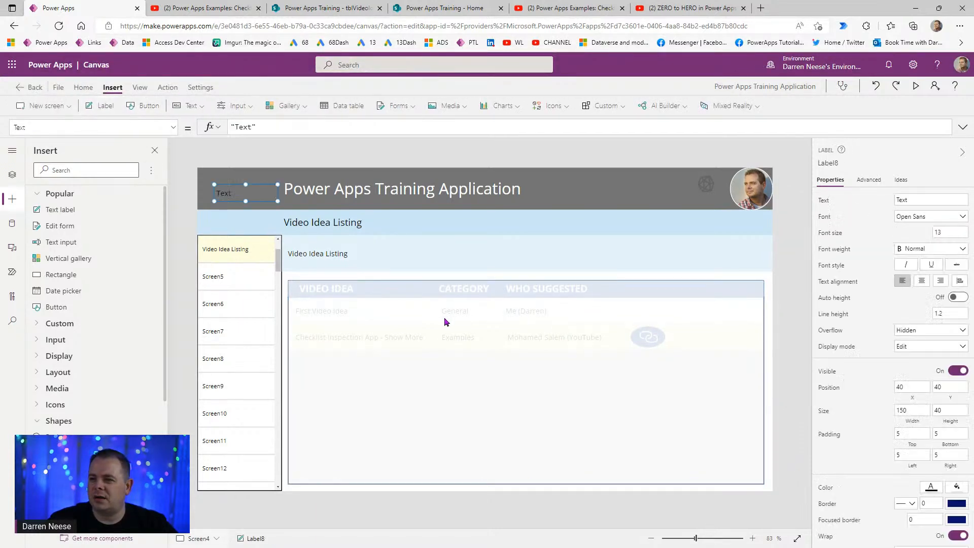
pyautogui.moveTo(258, 193); pyautogui.dragTo(755, 478)
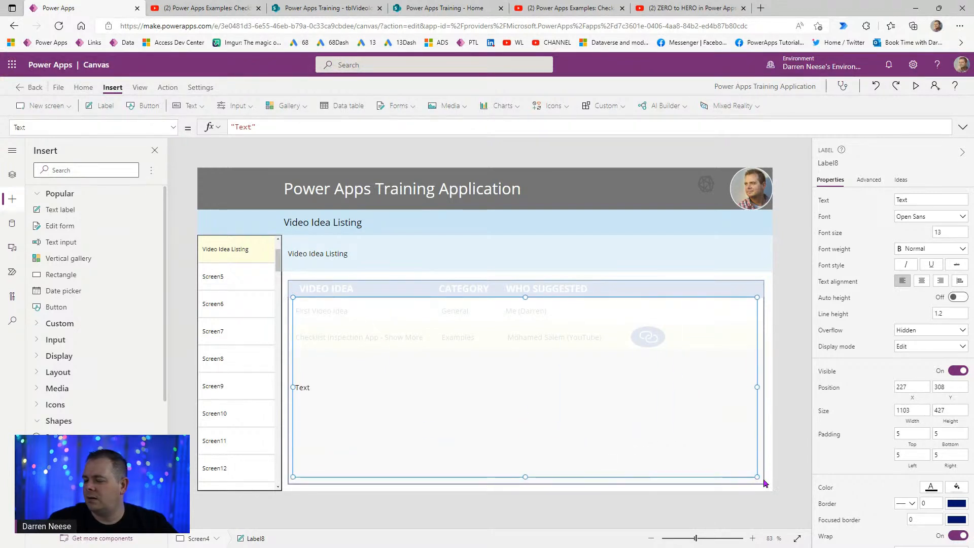
pyautogui.click(941, 331)
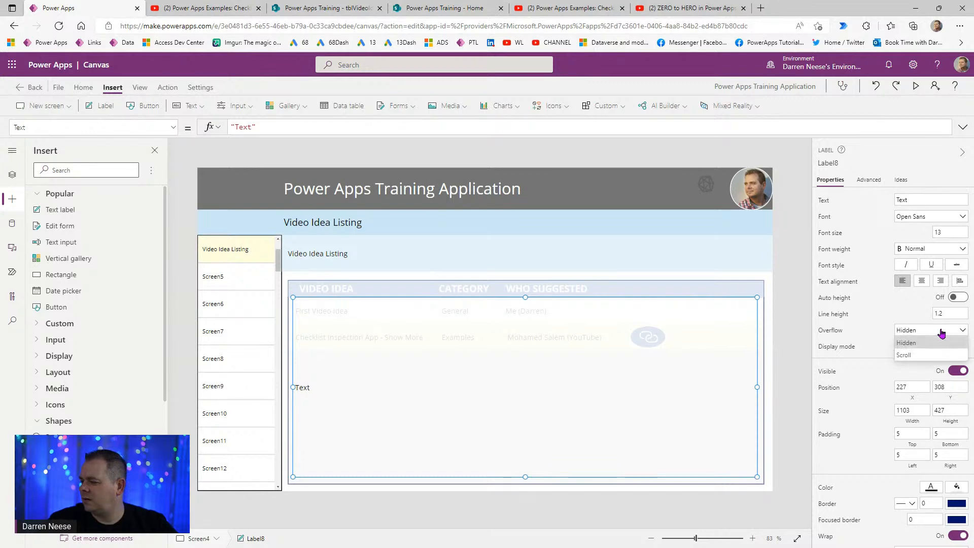
pyautogui.click(934, 354)
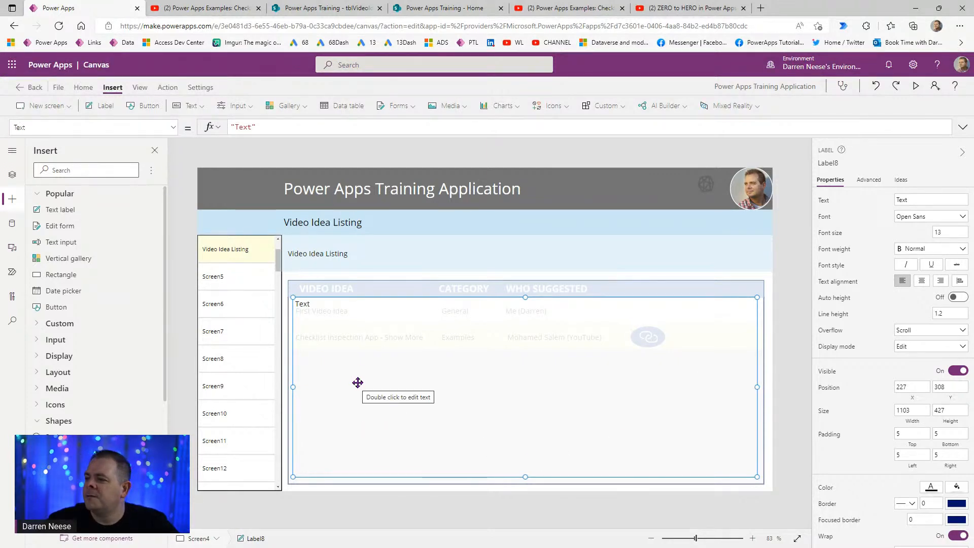
# - Set the label's Text to galVideoIdeaListing.Selected.FullDescription
pyautogui.click(12, 174)
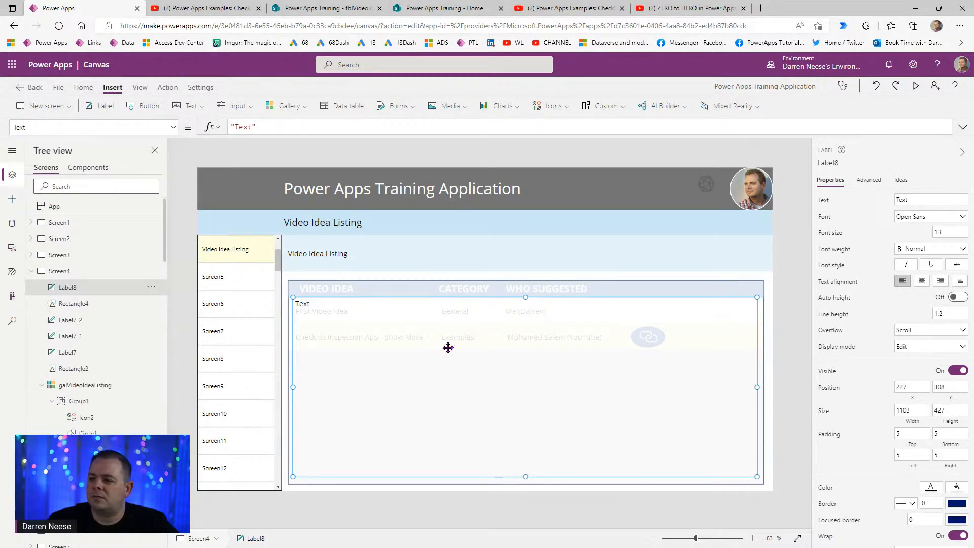
pyautogui.moveTo(283, 126); pyautogui.dragTo(159, 120)
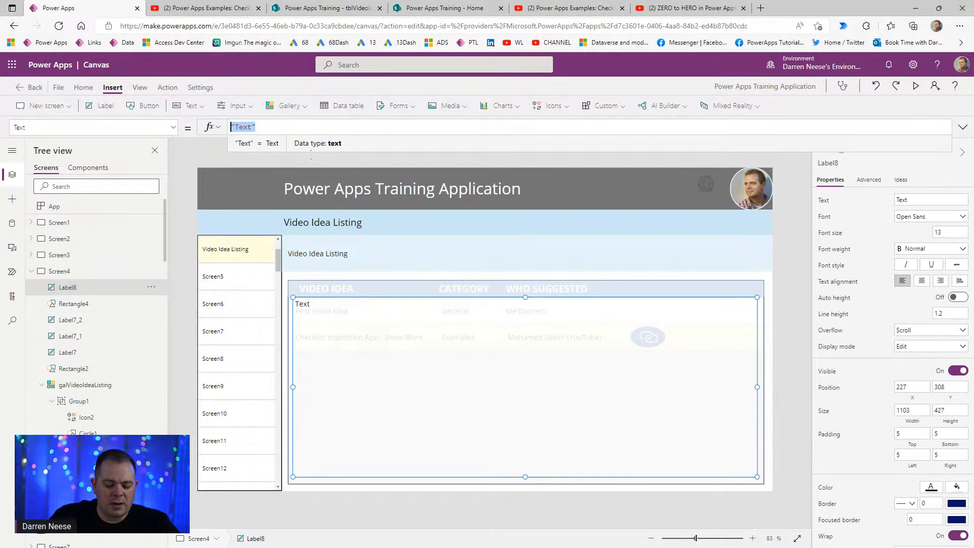
pyautogui.write('gal')
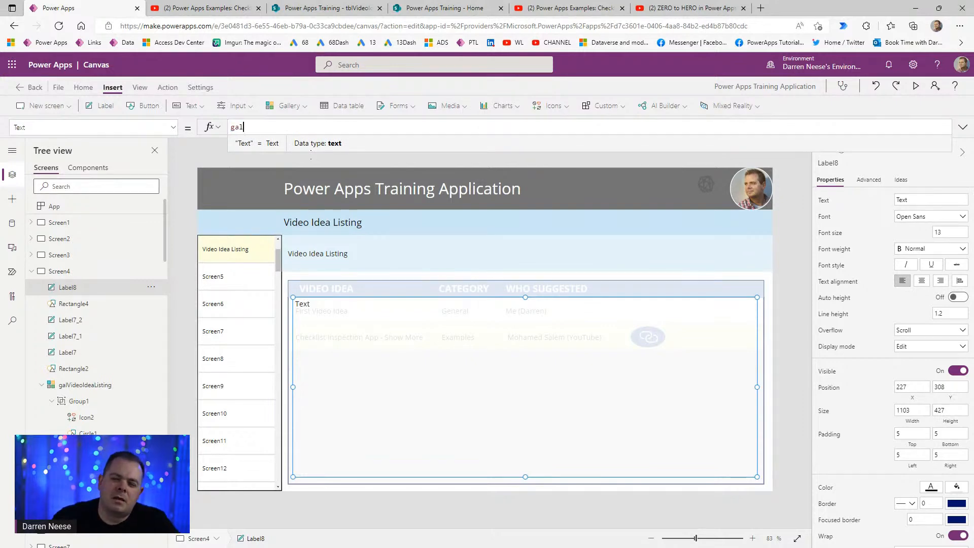
pyautogui.click(325, 149)
pyautogui.write('.Se')
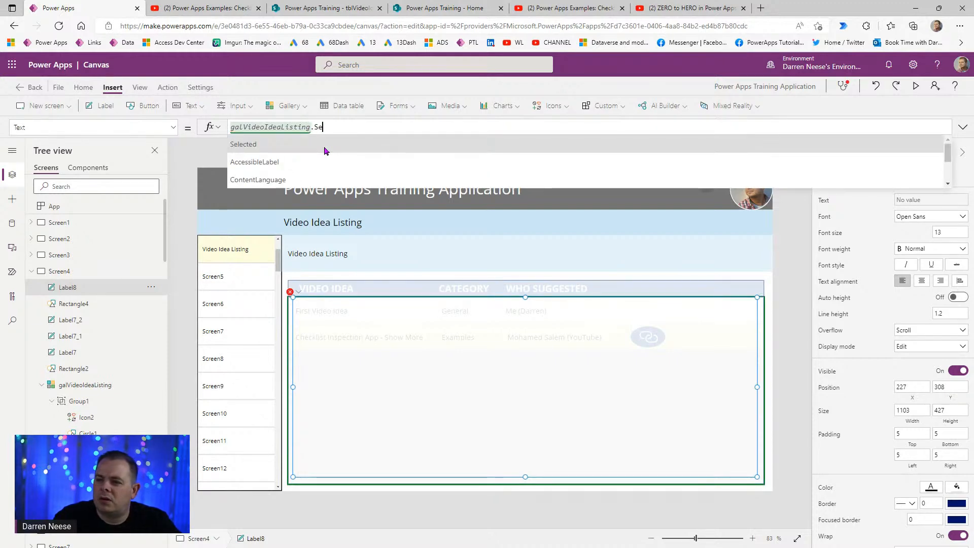
pyautogui.write('lected.')
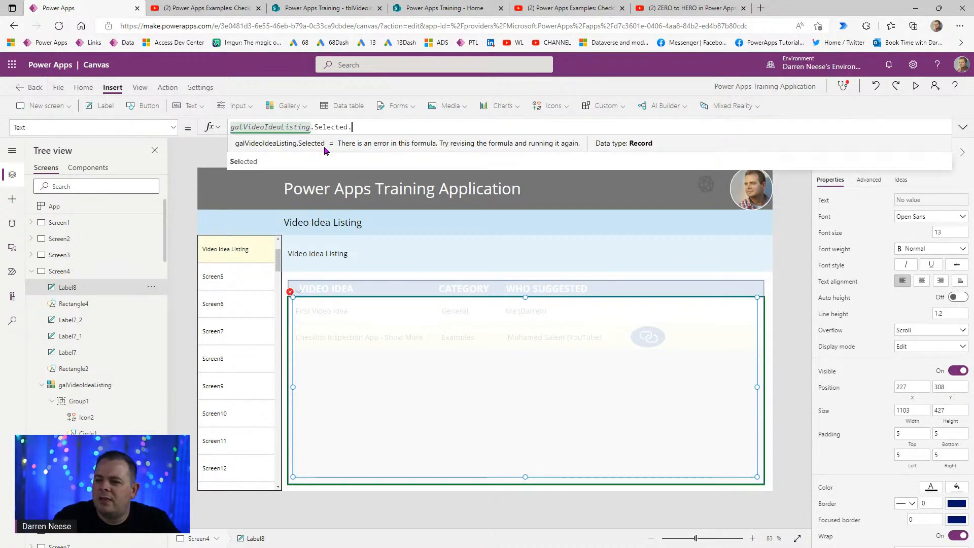
pyautogui.write('full')
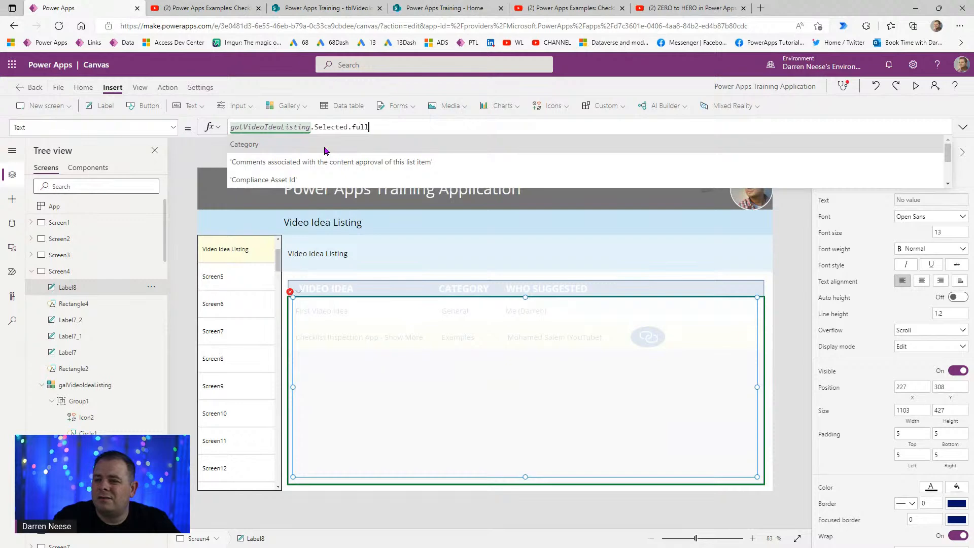
pyautogui.click(325, 150)
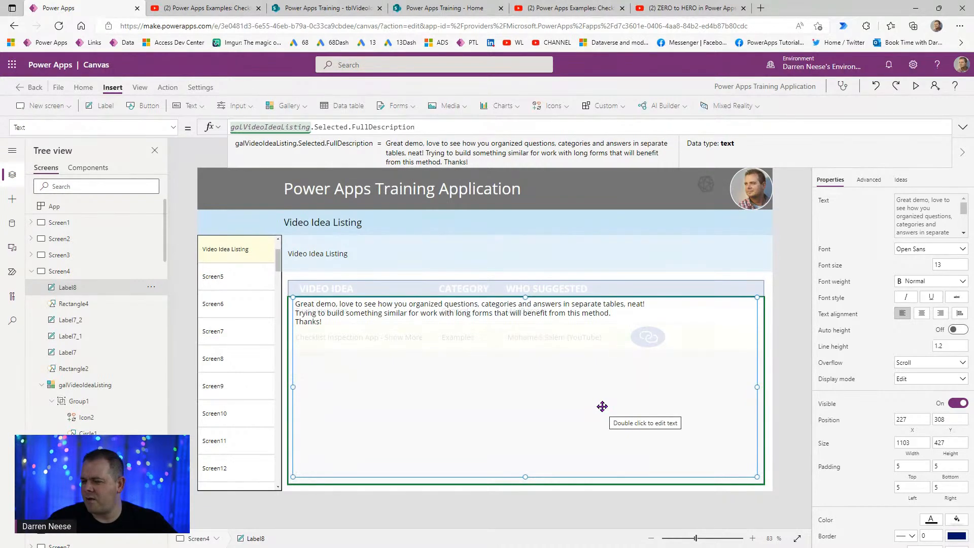
pyautogui.click(763, 417)
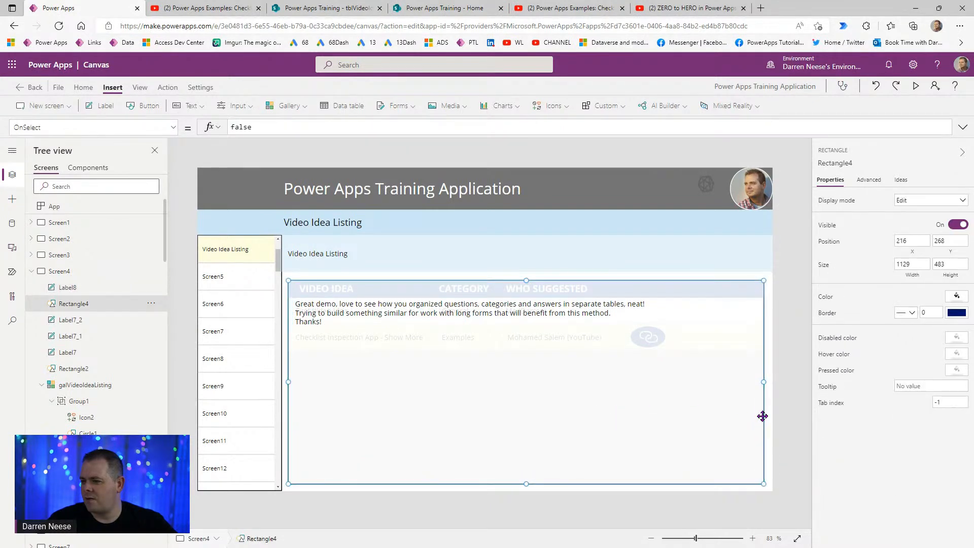
# - Change the white overlay's custom colour alpha from 85 to 95
pyautogui.click(956, 296)
pyautogui.click(822, 201)
pyautogui.doubleClick(918, 382)
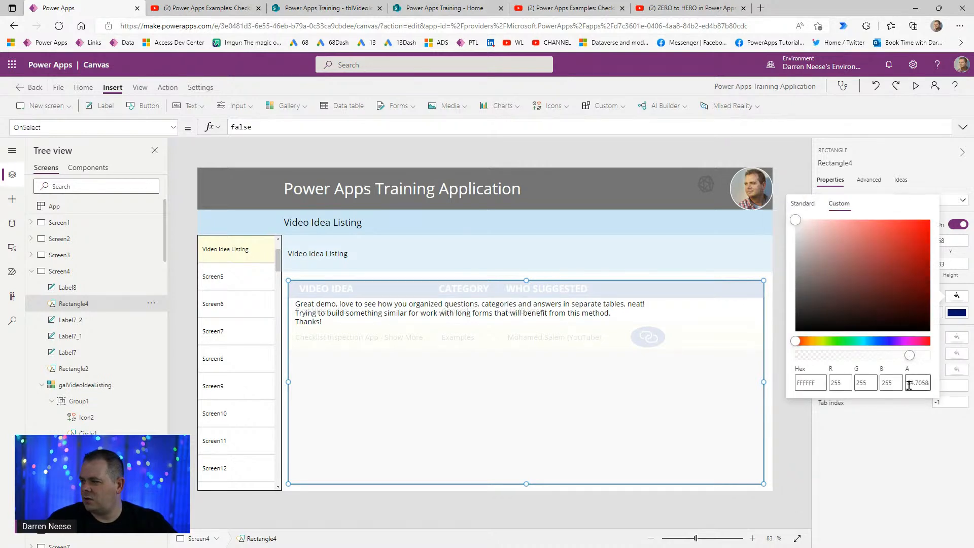
pyautogui.write('92')
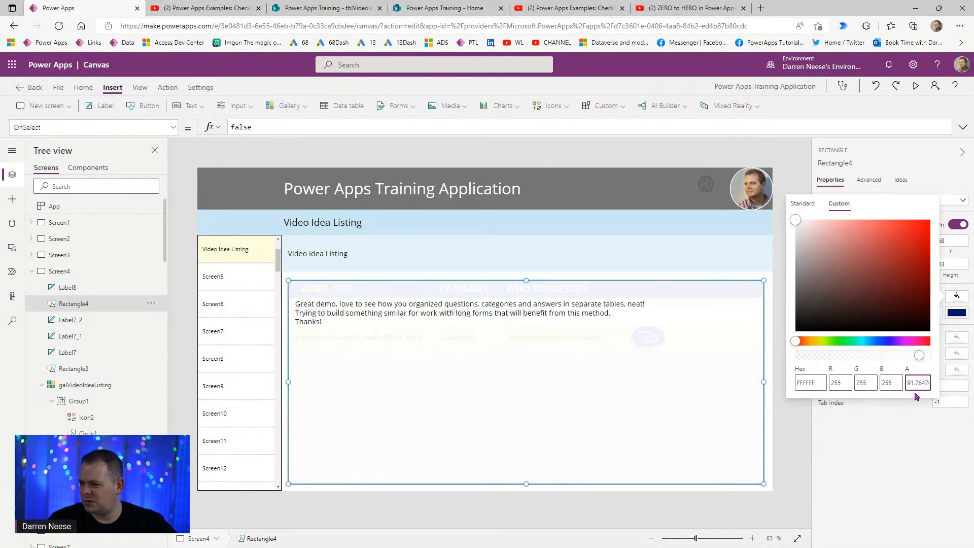
pyautogui.hotkey('ctrl', 'a')
pyautogui.write('95')
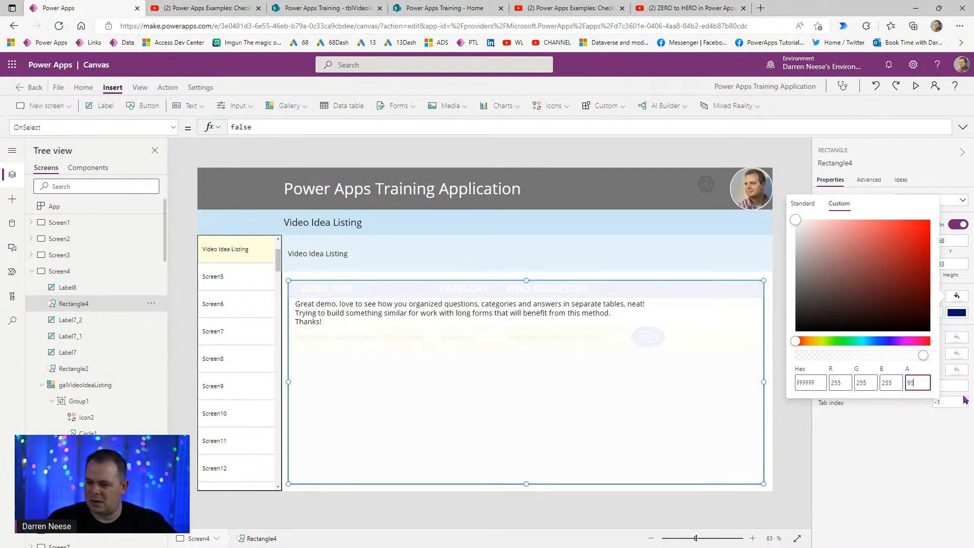
pyautogui.click(796, 449)
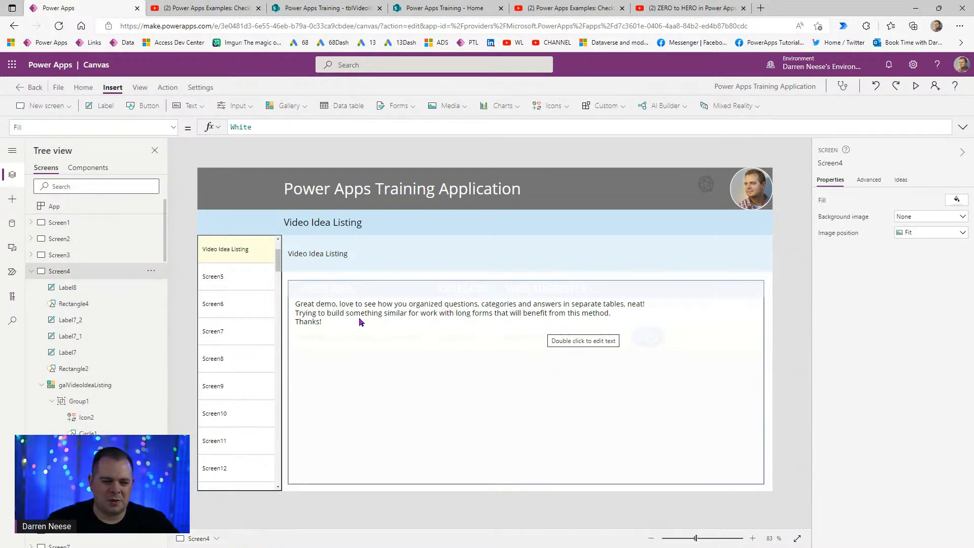
pyautogui.click(486, 320)
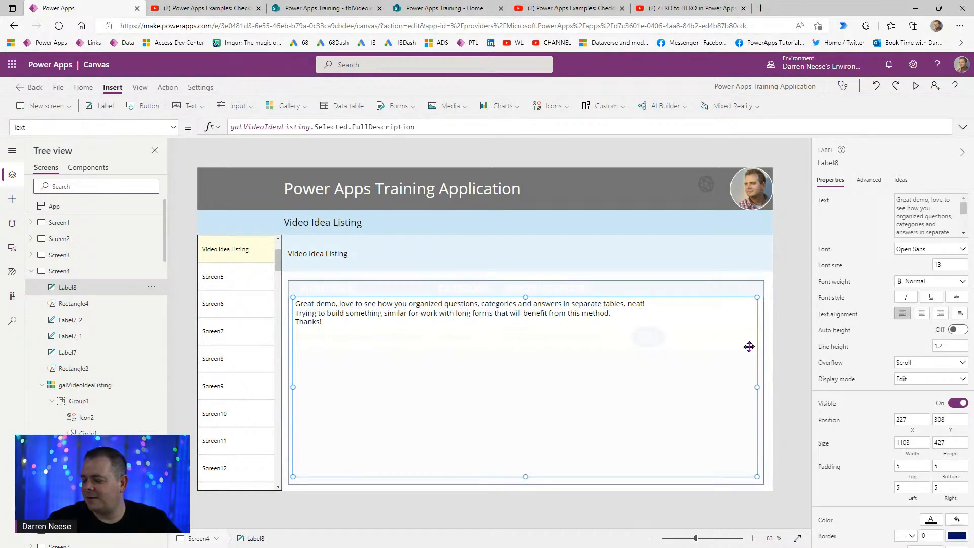
pyautogui.click(784, 454)
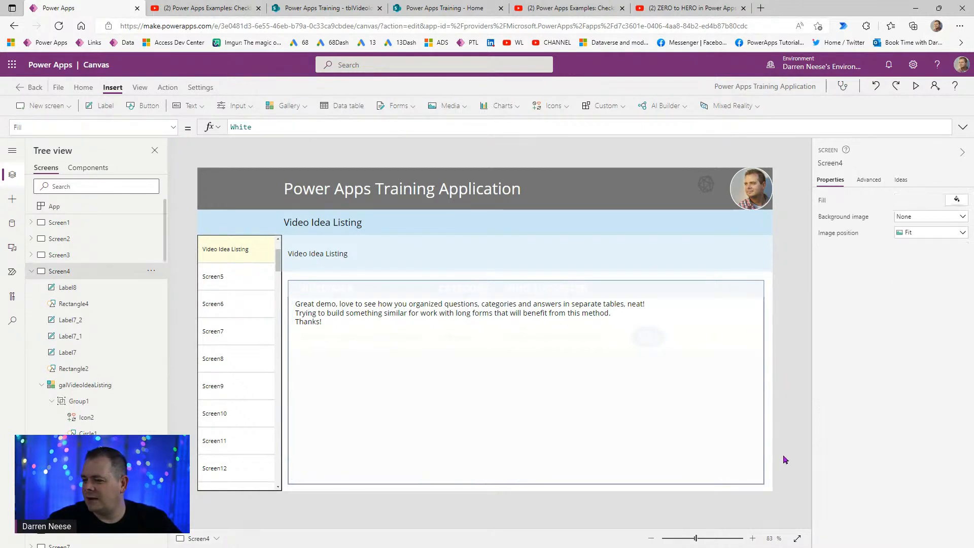
# - Add a 'Close' button in the overlay's bottom-right corner and nudge it left to X 1163
pyautogui.click(146, 107)
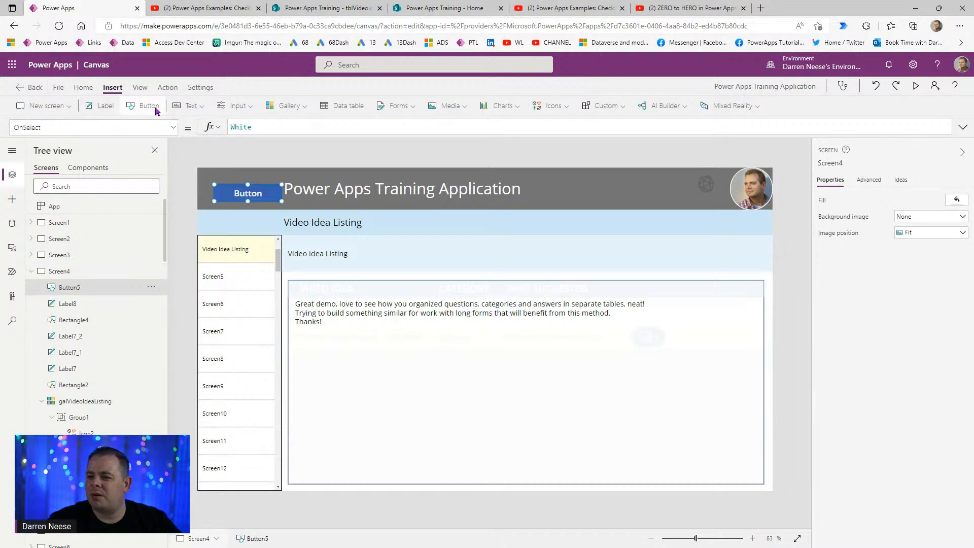
pyautogui.moveTo(544, 376); pyautogui.dragTo(726, 468)
pyautogui.click(913, 199)
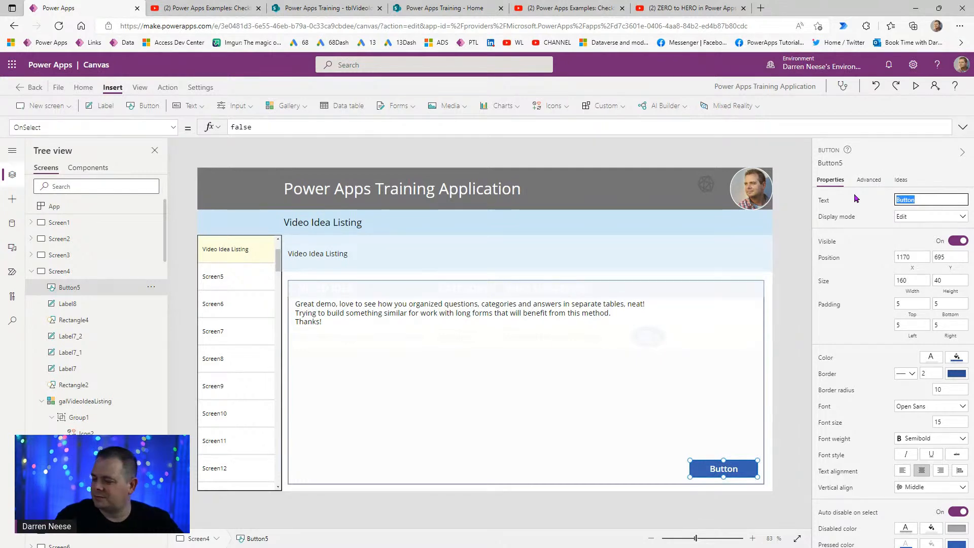
pyautogui.write('Close')
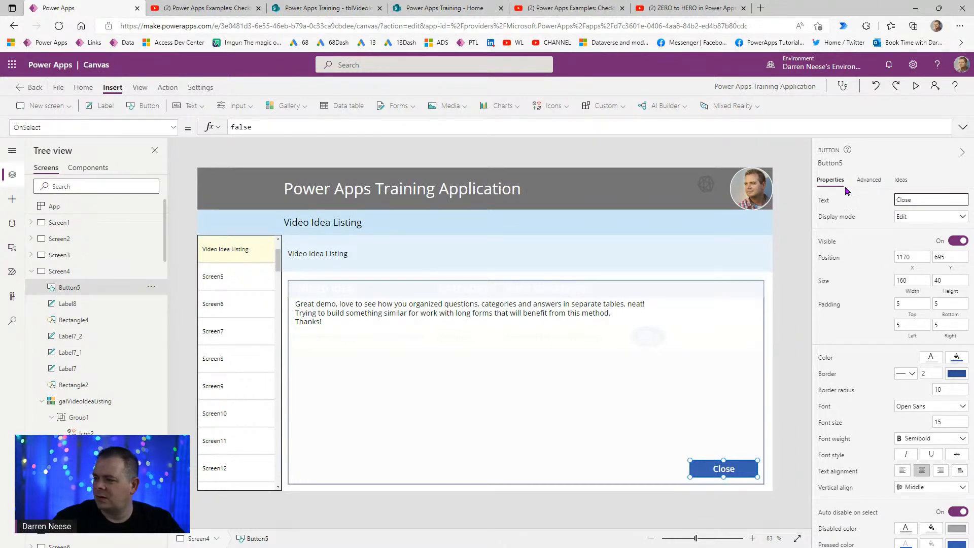
pyautogui.click(738, 467)
pyautogui.press('Left')
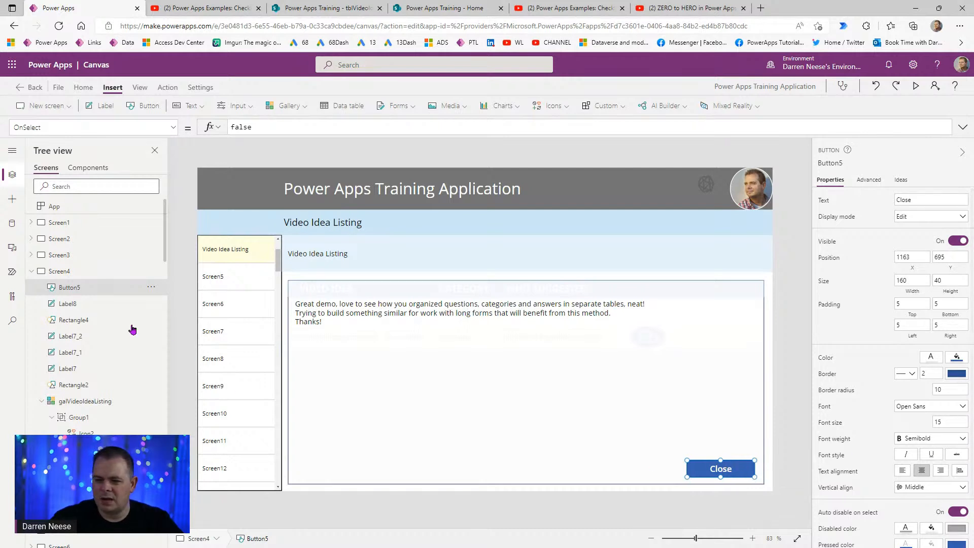
pyautogui.keyDown('ctrl'); pyautogui.click(80, 310); pyautogui.keyUp('ctrl')
# - Group Button5, Label8 and Rectangle4 into Group2 and select its Visible property
pyautogui.keyDown('ctrl'); pyautogui.click(100, 320); pyautogui.keyUp('ctrl')
pyautogui.rightClick(96, 306)
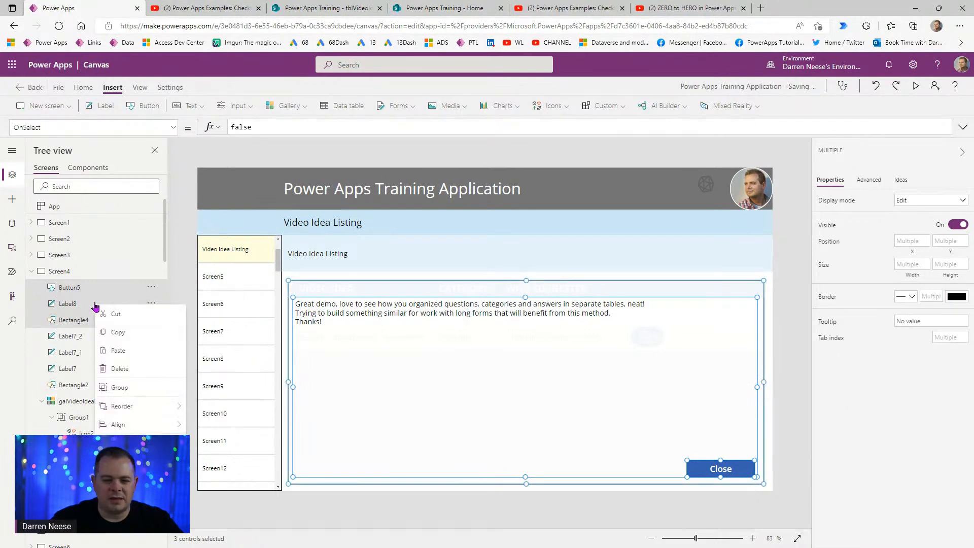
pyautogui.click(162, 390)
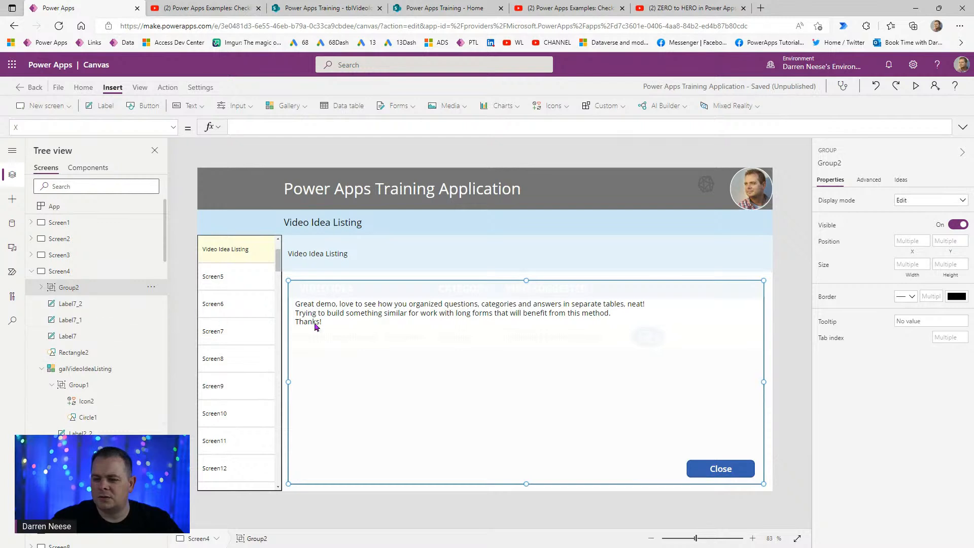
pyautogui.rightClick(73, 291)
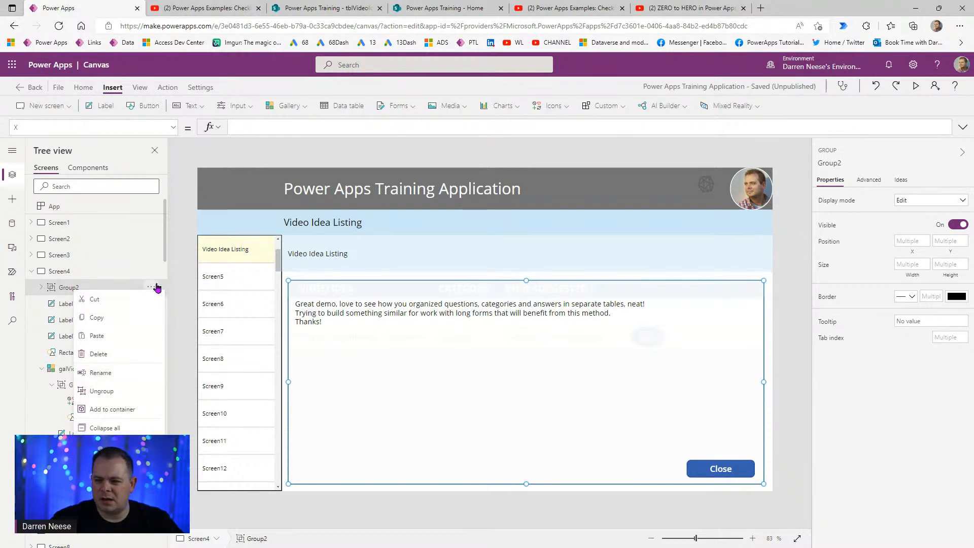
pyautogui.click(145, 127)
pyautogui.scroll(-5, 101, 280)
pyautogui.click(76, 262)
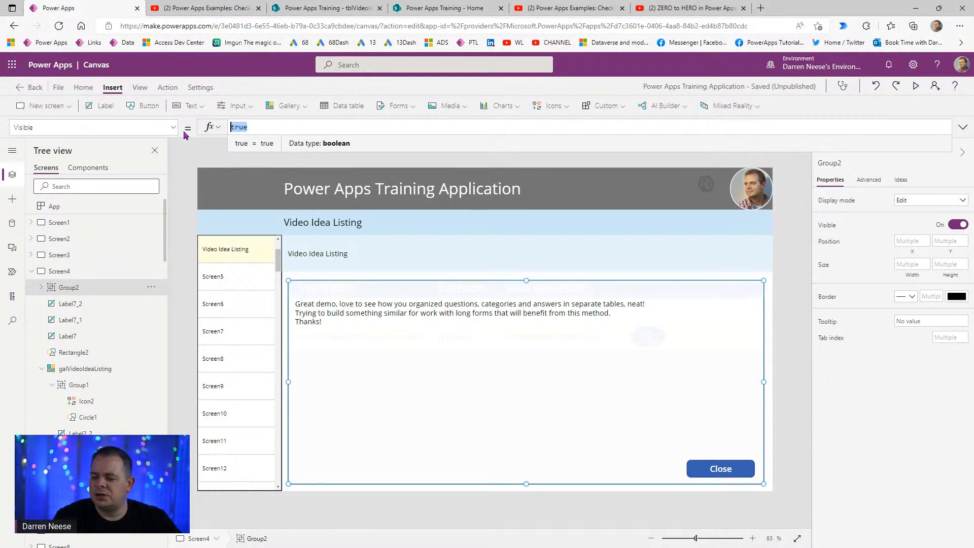
# - Enter locShowPopup as Group2's Visible formula so the popup is hidden
pyautogui.write('loc')
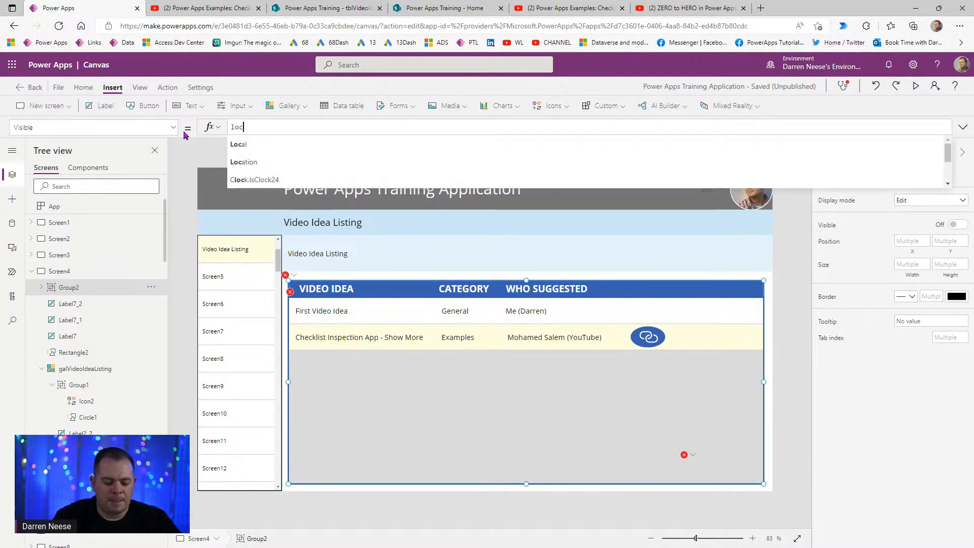
pyautogui.write('ShowPopup')
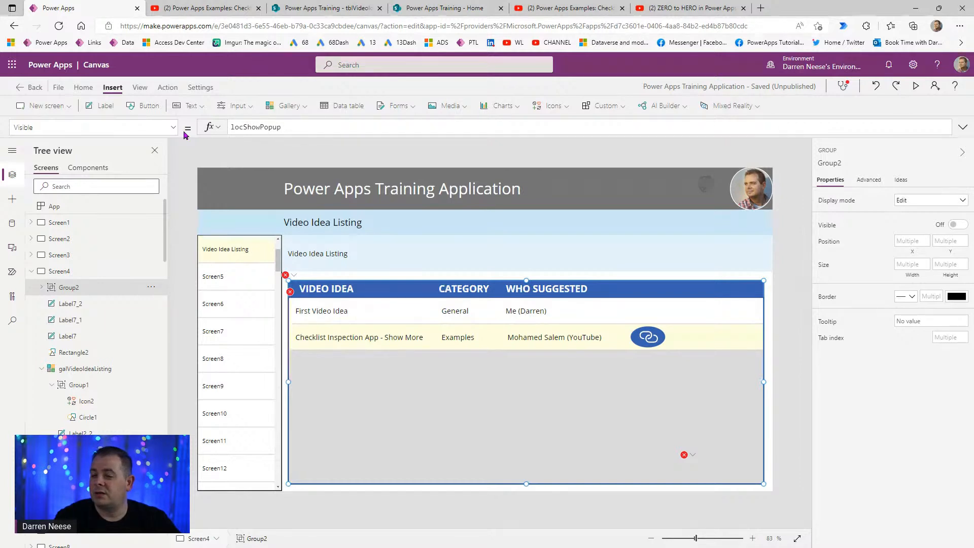
pyautogui.hotkey('ctrl', 'a')
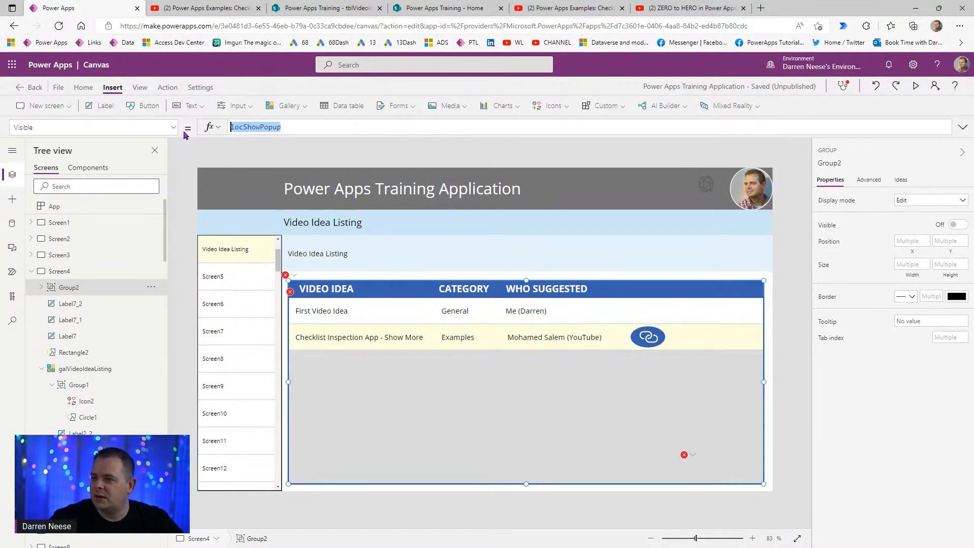
pyautogui.click(41, 288)
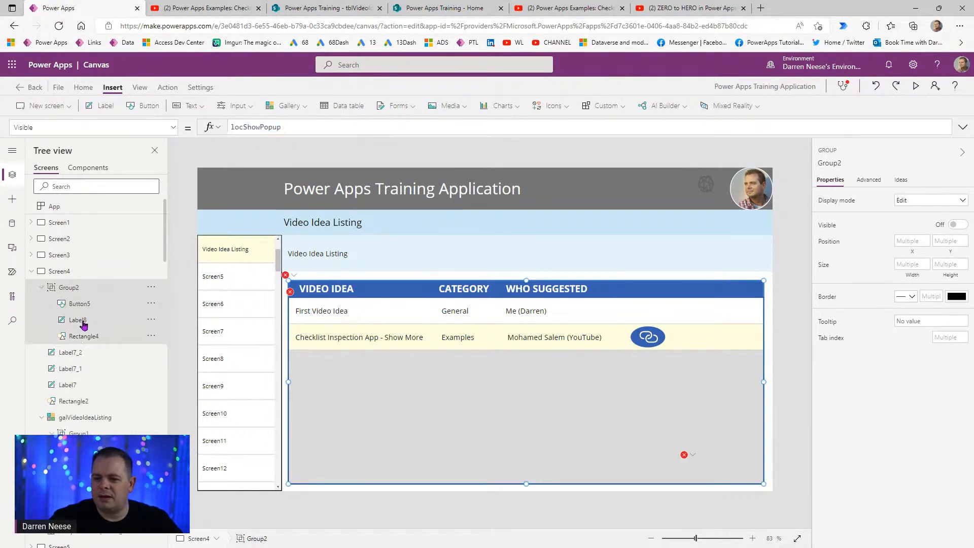
pyautogui.click(93, 304)
# - Set the Close button's OnSelect to UpdateContext({locShowPopup: false});
pyautogui.hotkey('ctrl', 'a')
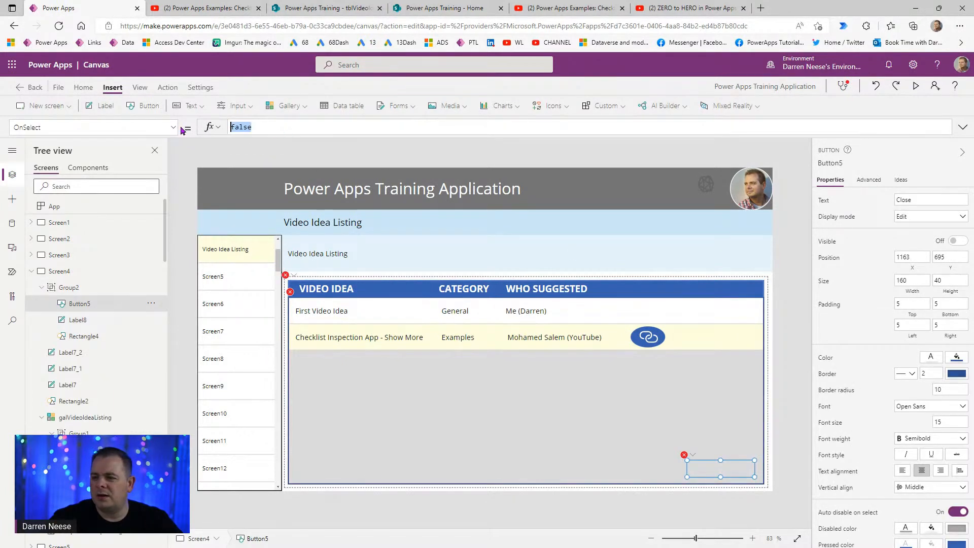
pyautogui.write('Updatecont')
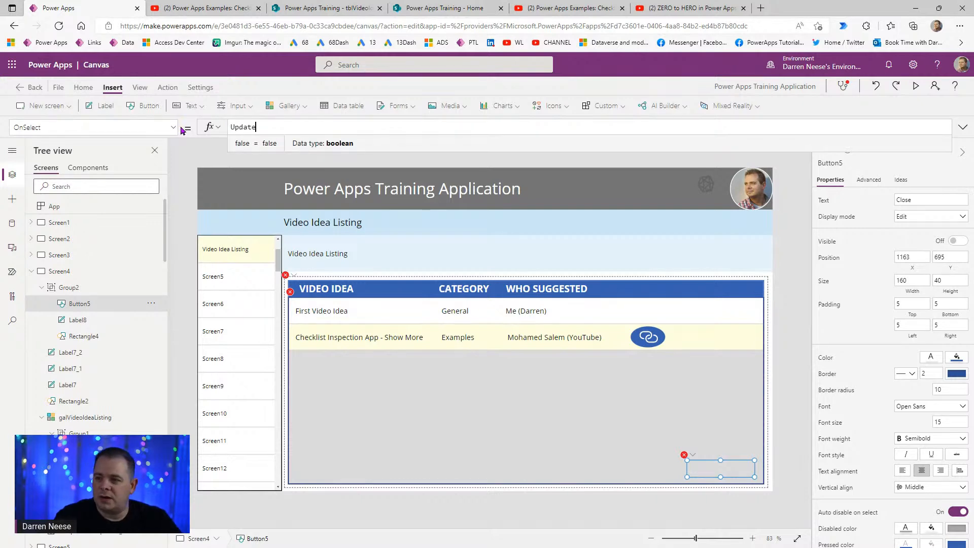
pyautogui.press('Tab')
pyautogui.write('{});')
pyautogui.press('Left')
pyautogui.press('Left')
pyautogui.write('locShowPopup')
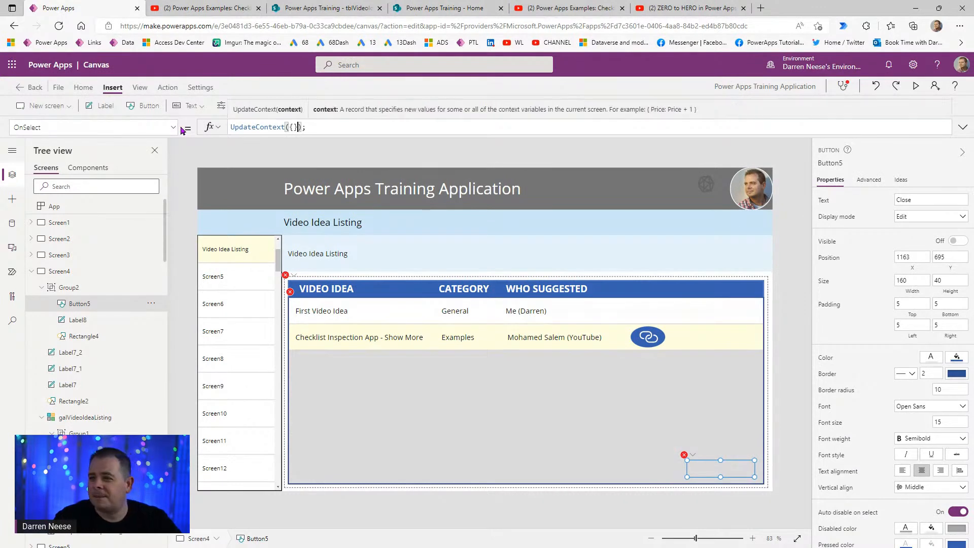
pyautogui.write(': false')
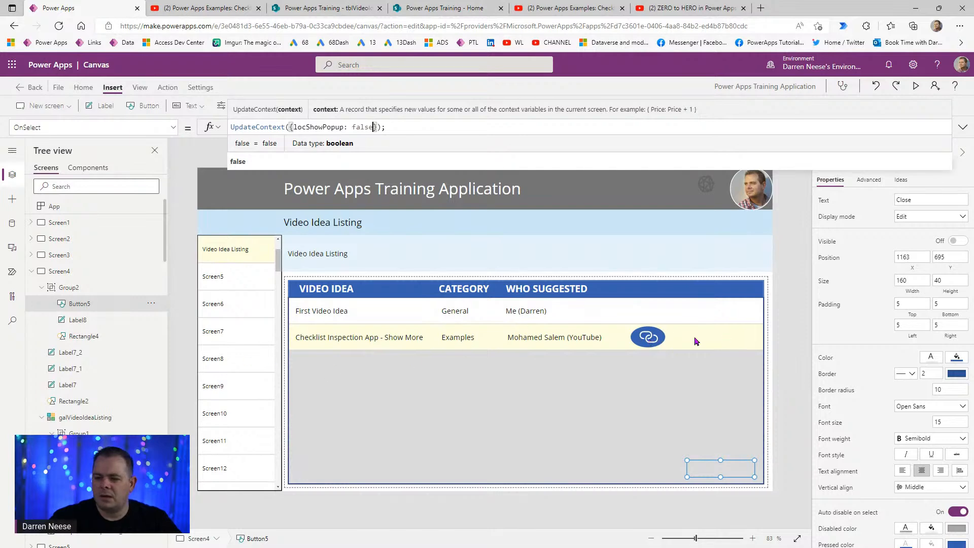
pyautogui.click(595, 312)
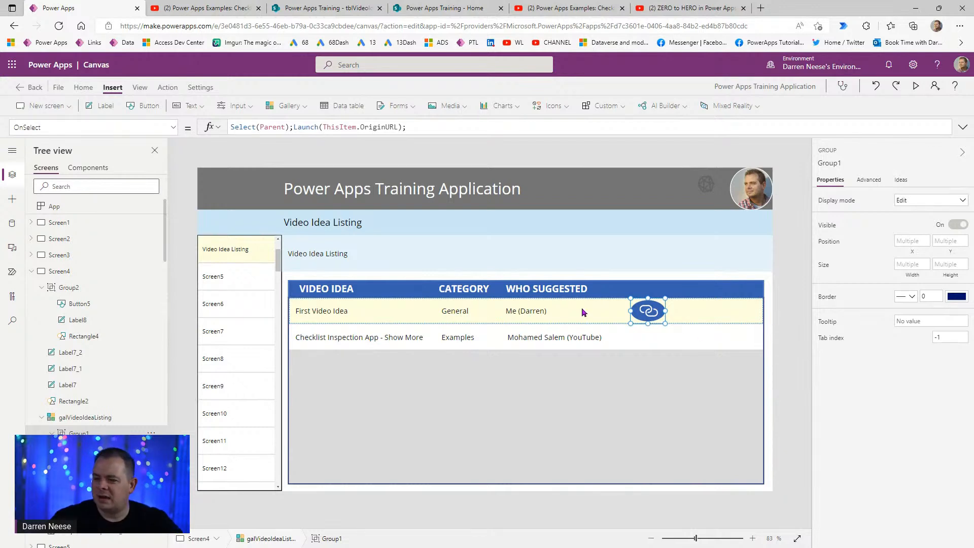
# - Duplicate the Group1 link icon and place the copy beside the original in the gallery row
pyautogui.click(151, 433)
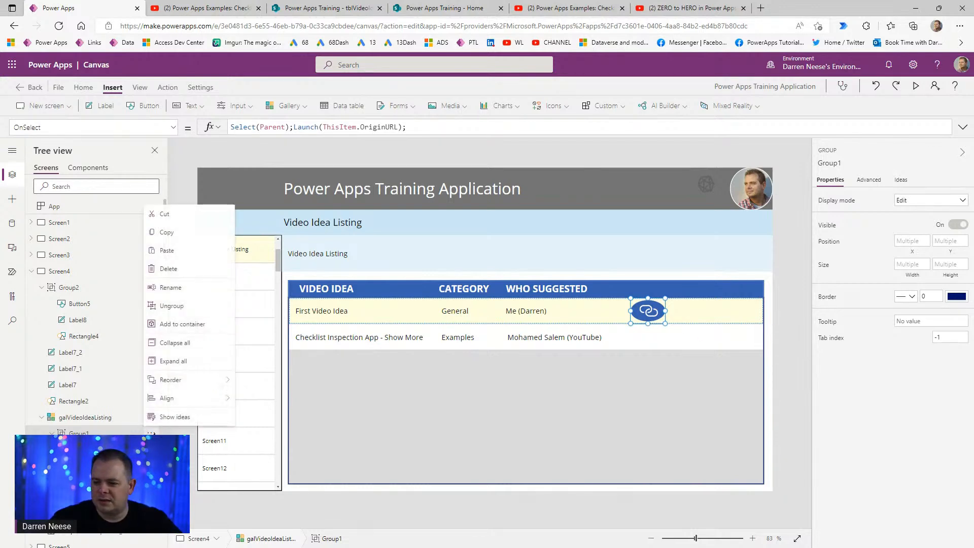
pyautogui.click(649, 312)
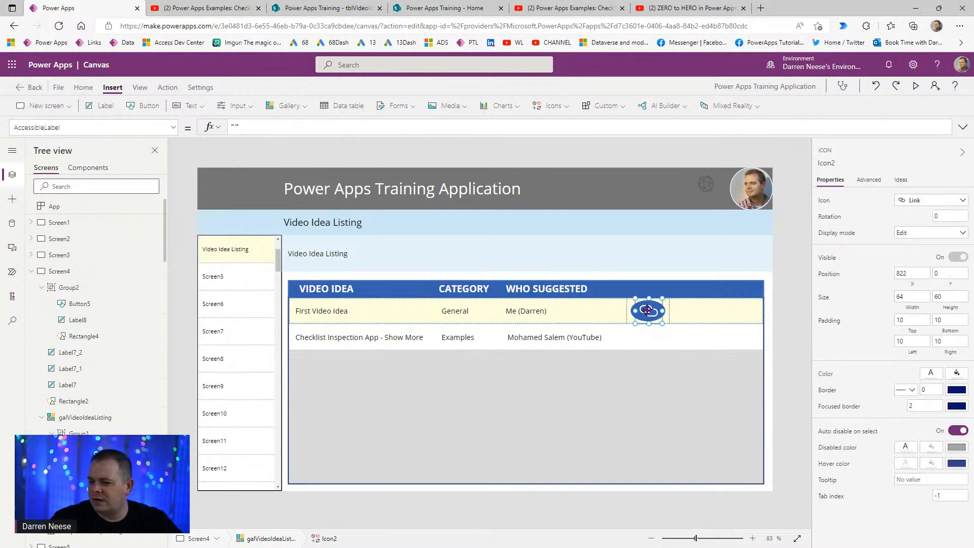
pyautogui.click(649, 311)
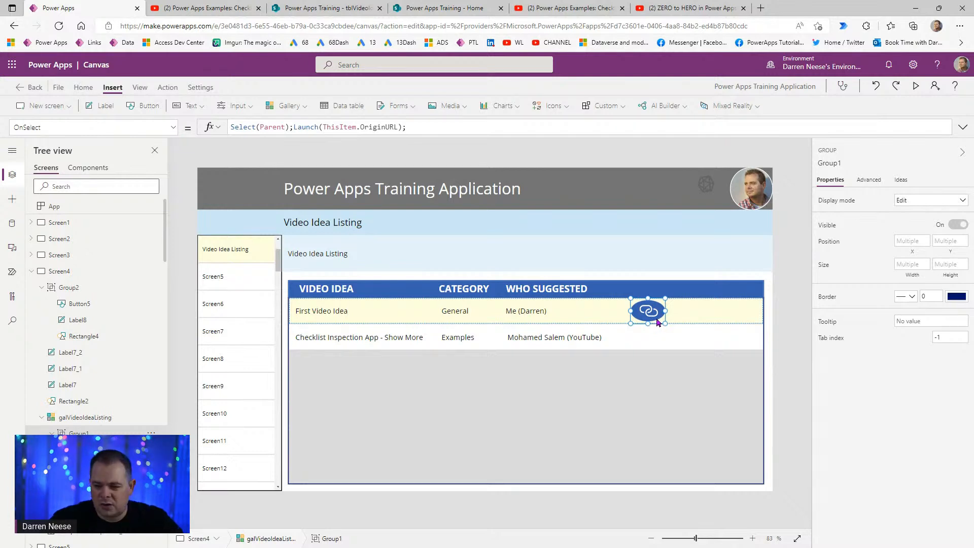
pyautogui.hotkey('ctrl', 'v')
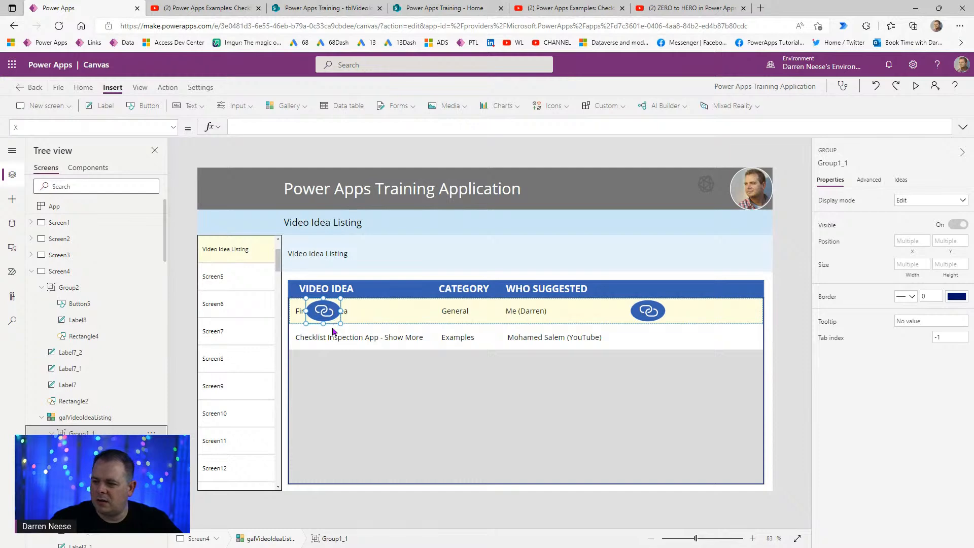
pyautogui.moveTo(332, 325); pyautogui.dragTo(697, 324)
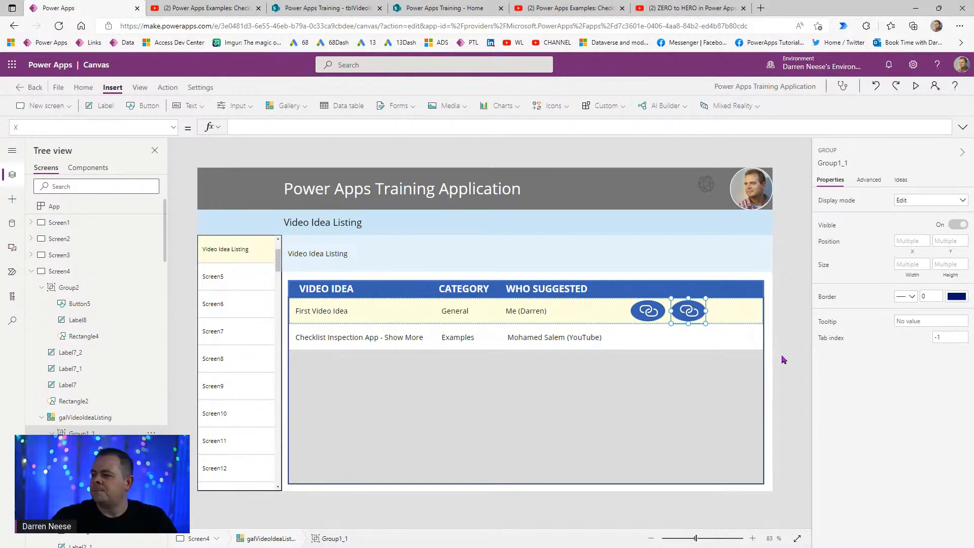
pyautogui.click(795, 308)
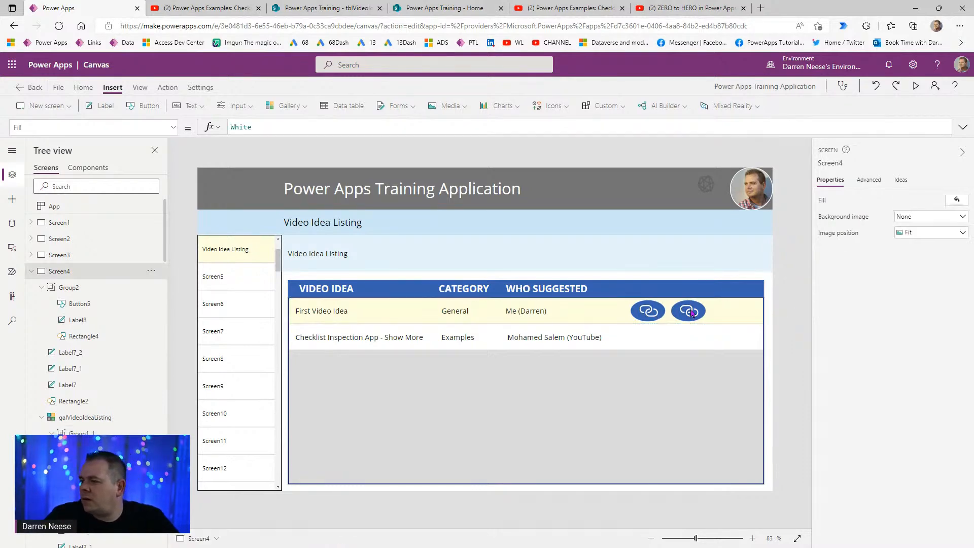
# - Switch the copied icon Icon2_1 from the link glyph to the Post icon
pyautogui.click(693, 311)
pyautogui.click(693, 311)
pyautogui.click(945, 202)
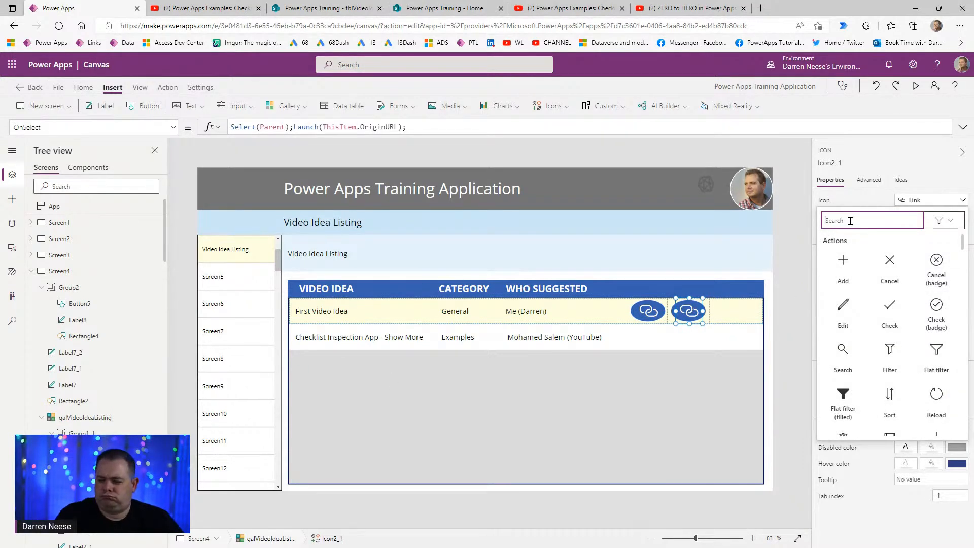
pyautogui.moveTo(963, 245); pyautogui.dragTo(962, 259)
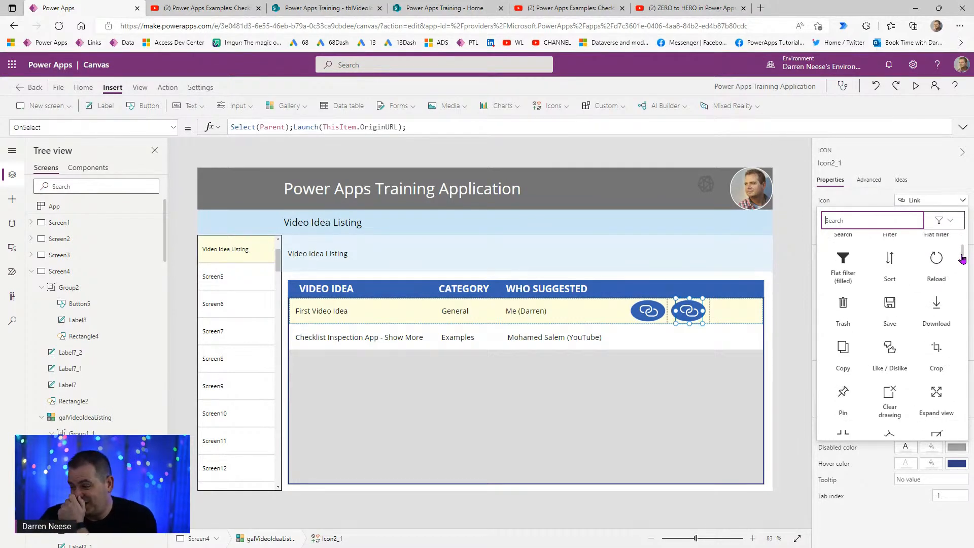
pyautogui.moveTo(963, 259); pyautogui.dragTo(967, 277)
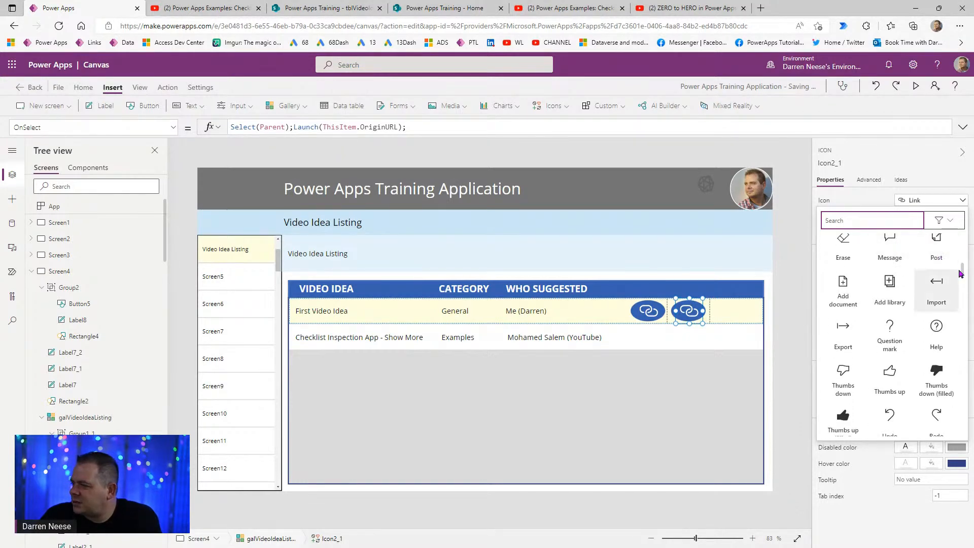
pyautogui.moveTo(963, 271); pyautogui.dragTo(962, 270)
pyautogui.click(942, 262)
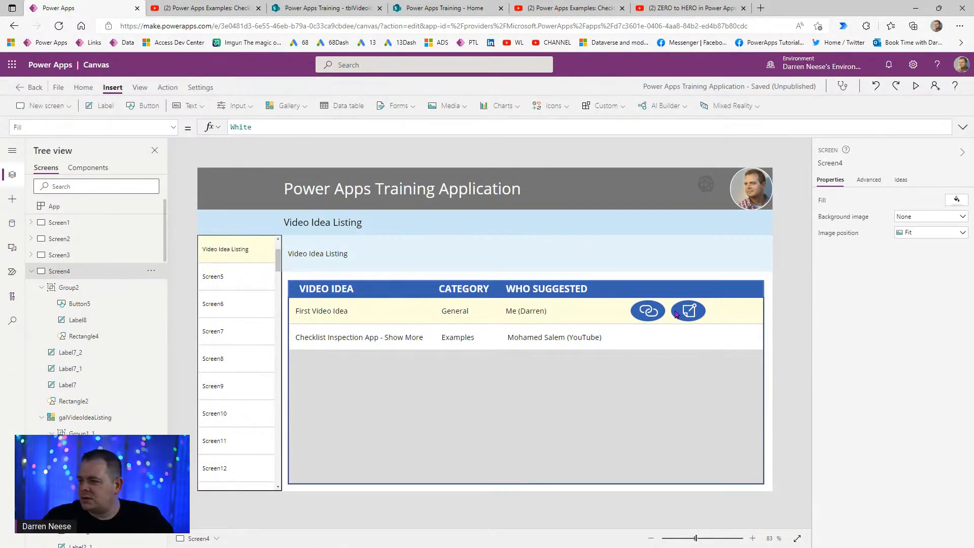
pyautogui.click(71, 287)
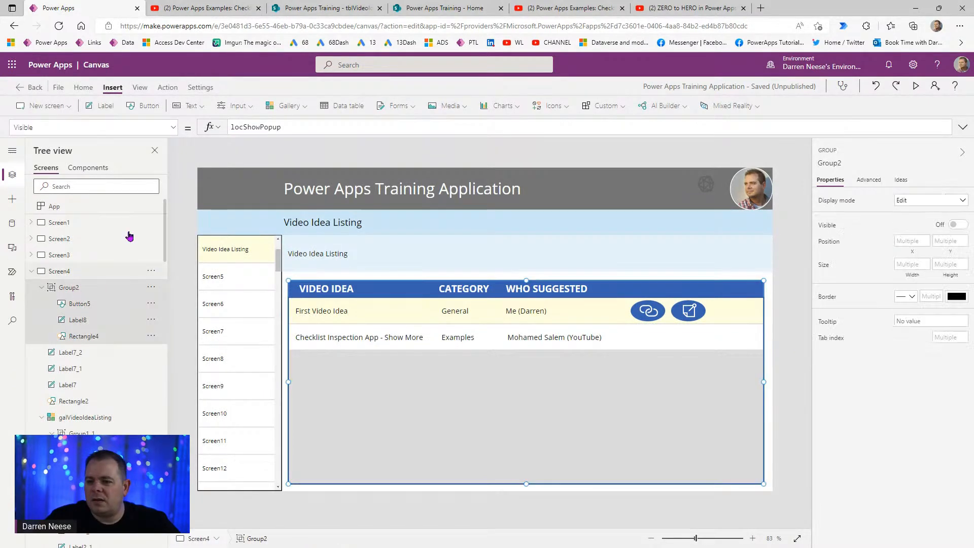
# - Set the group's OnSelect formula to UpdateContext({locShowPopup: true})
pyautogui.click(166, 87)
pyautogui.click(215, 106)
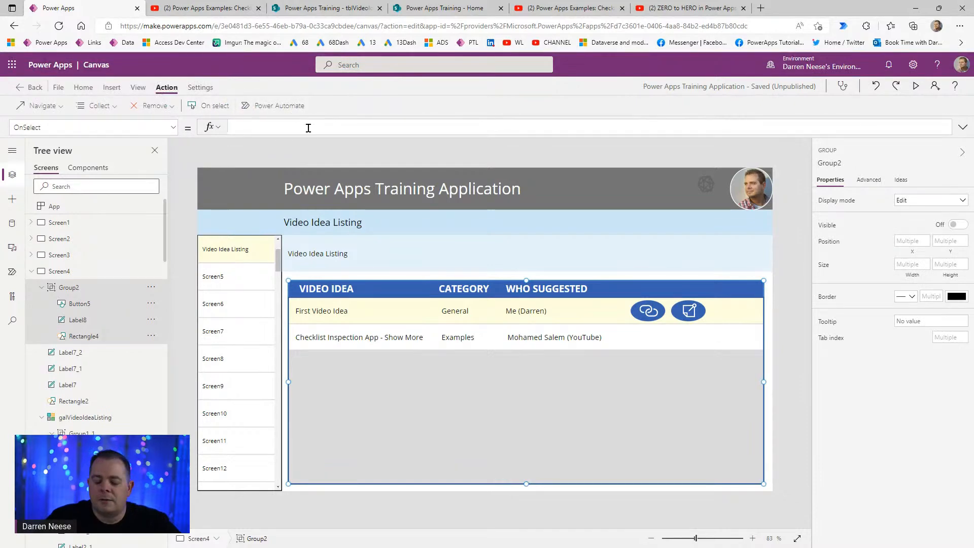
pyautogui.write('UpdateContext({;locShow')
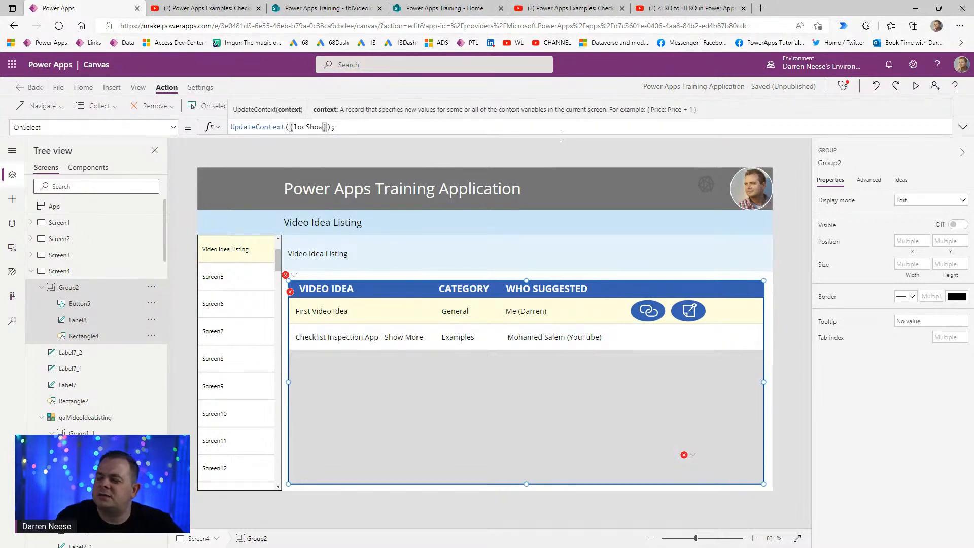
pyautogui.write('Popup: ')
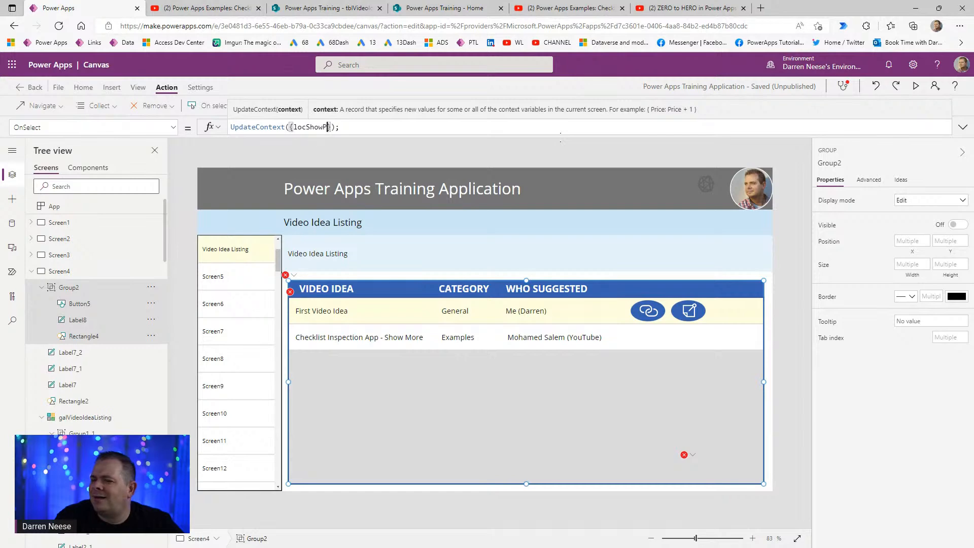
pyautogui.write('true')
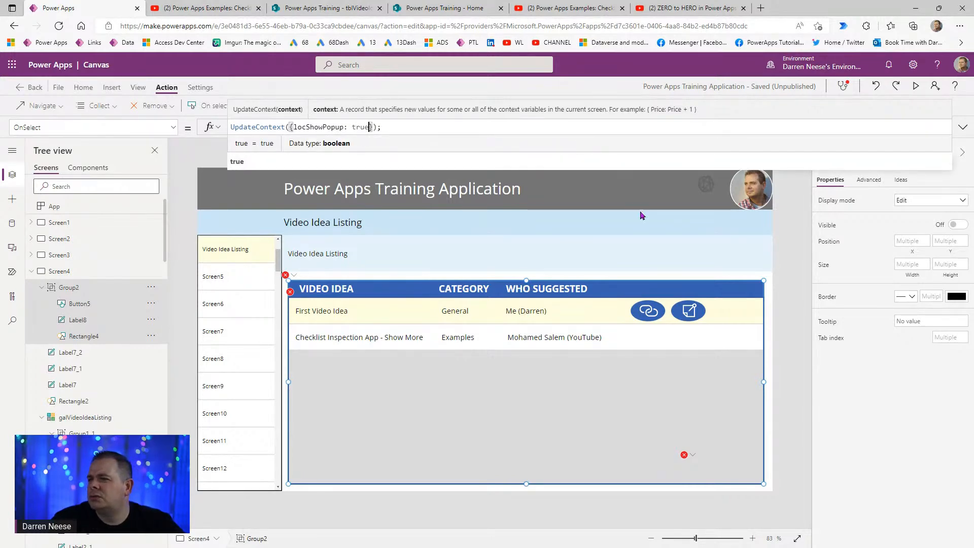
pyautogui.click(790, 292)
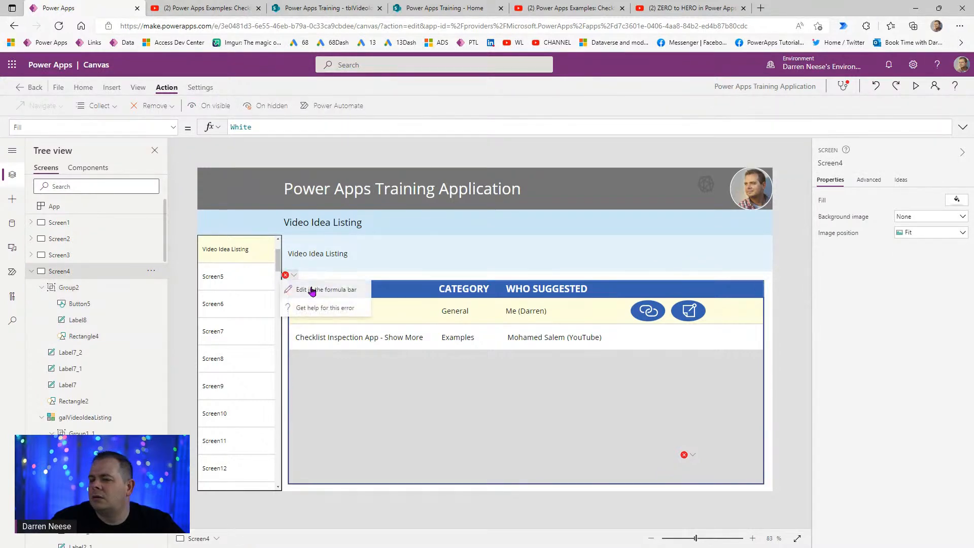
# - Check the popup group's locShowPopup Visible formula, then show the edit icon's OnSelect formula
pyautogui.click(313, 292)
pyautogui.doubleClick(256, 127)
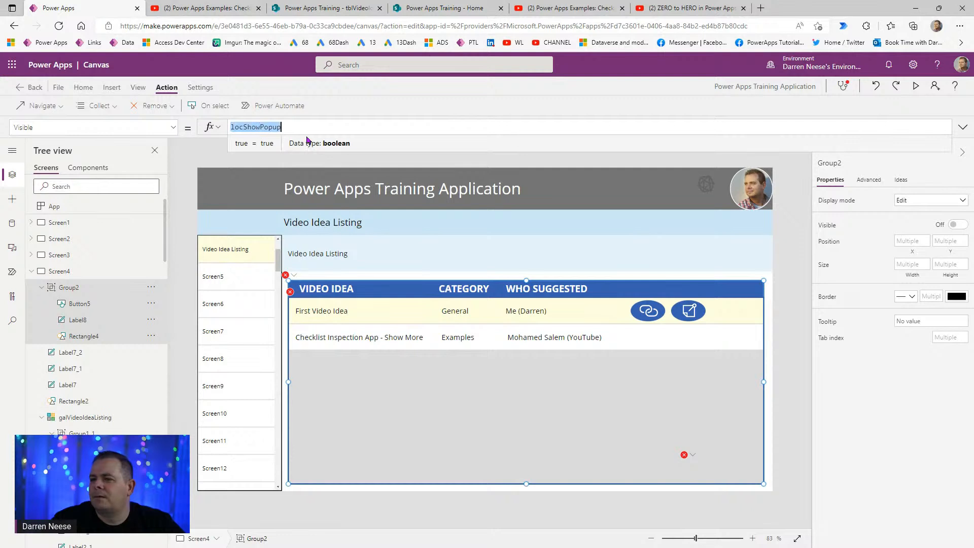
pyautogui.click(687, 311)
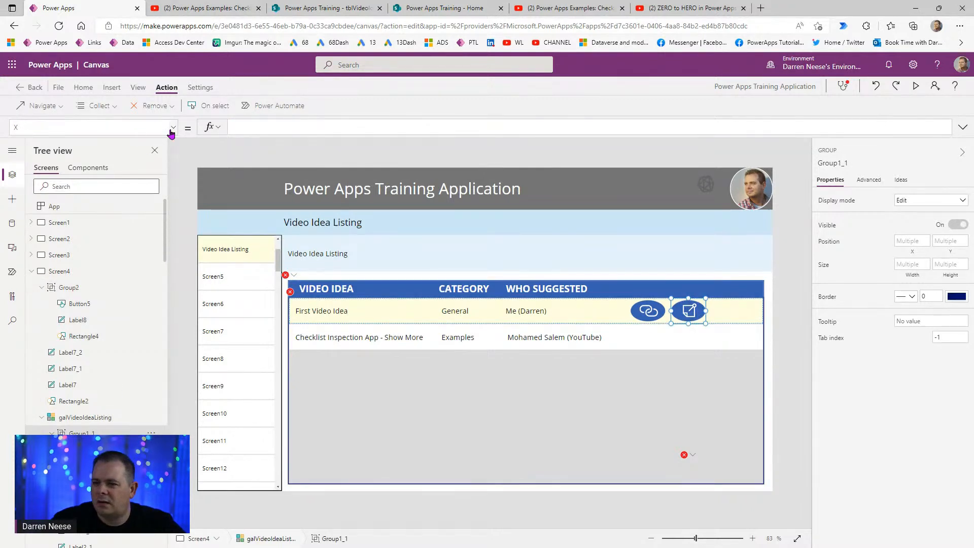
pyautogui.click(214, 105)
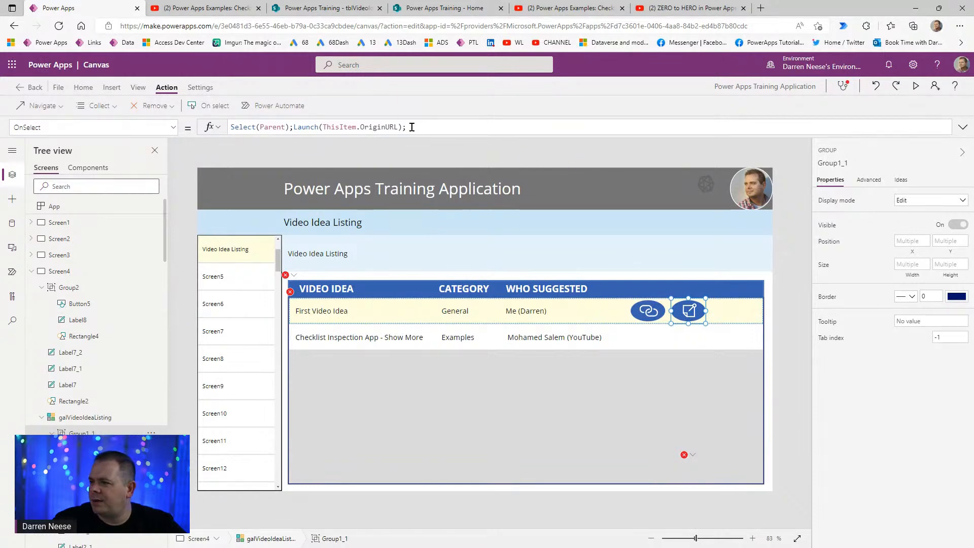
# - Replace the edit icon's Launch(ThisItem.OriginURL); with UpdateContext({locShowPopup: true}); and open the flagged formula
pyautogui.moveTo(422, 127); pyautogui.dragTo(294, 127)
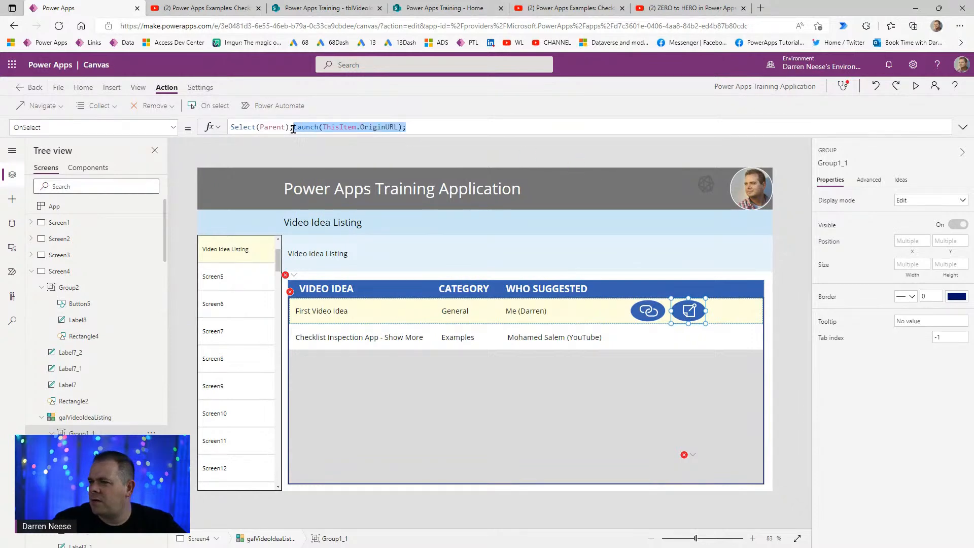
pyautogui.write('locShowPopup')
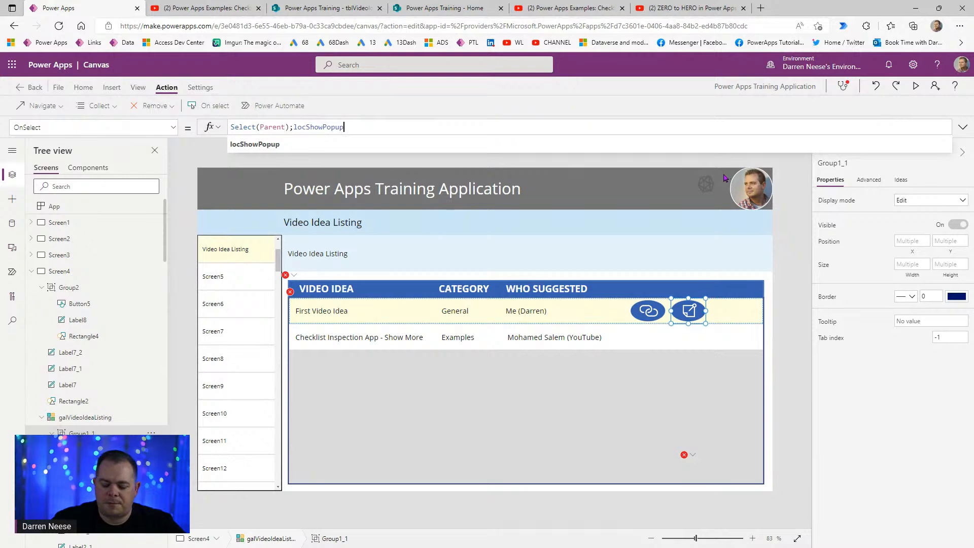
pyautogui.write(' UpdateCon')
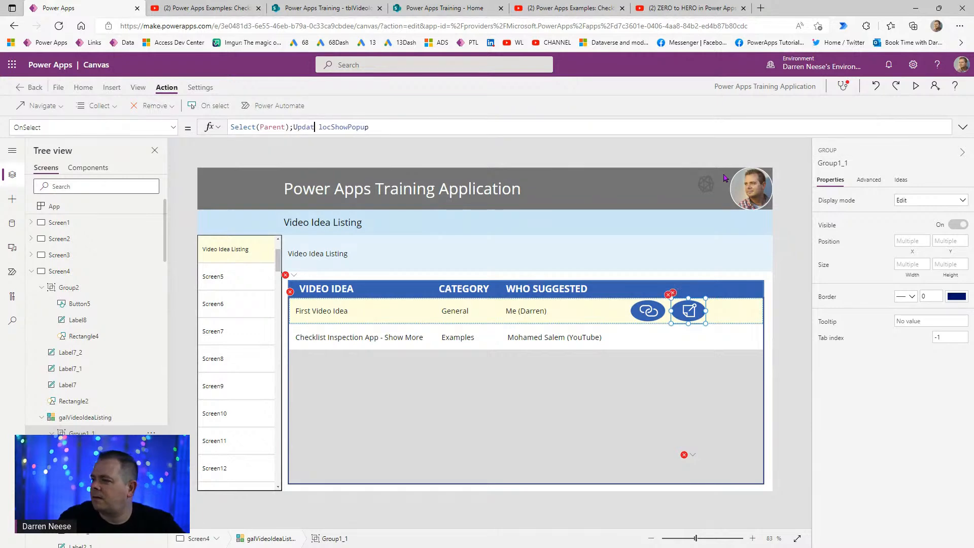
pyautogui.write('text({')
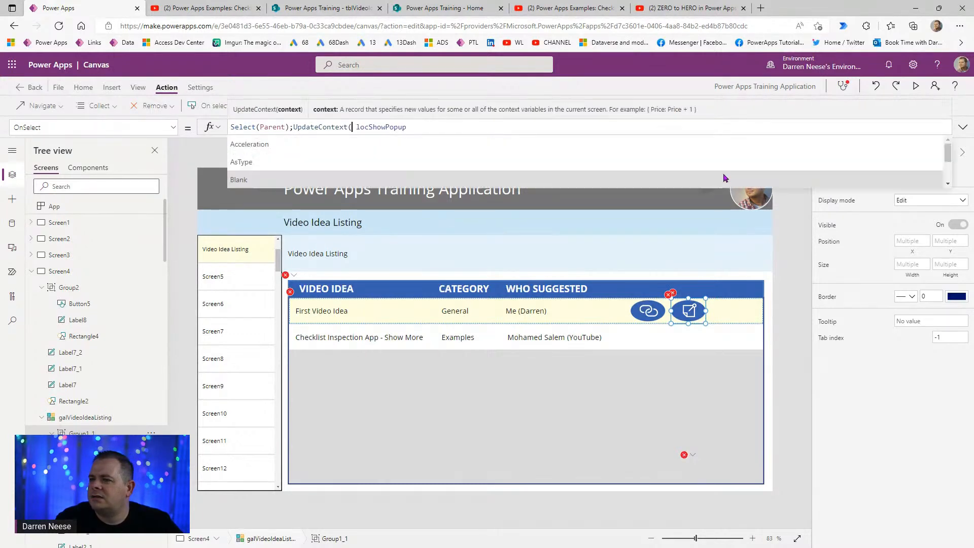
pyautogui.press('Delete')
pyautogui.write(': tr')
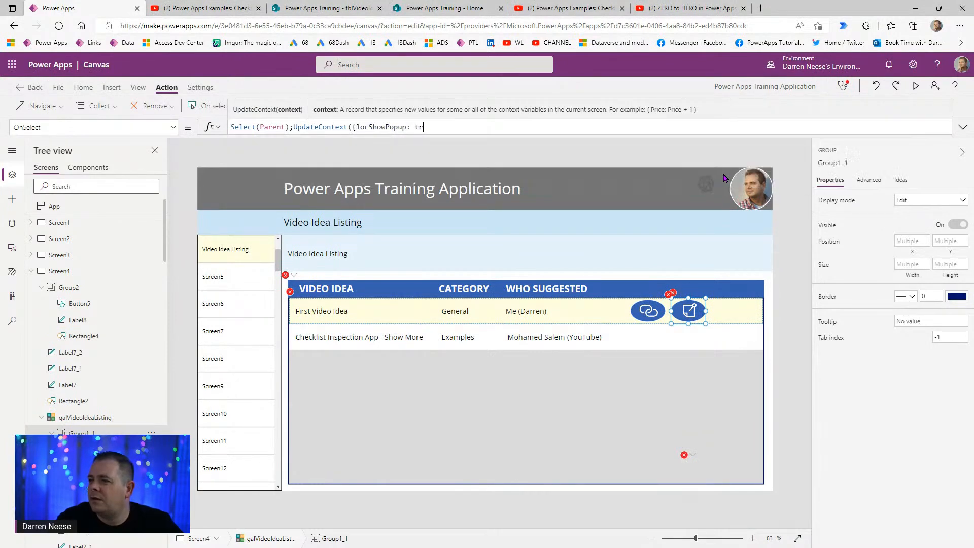
pyautogui.write('ue});')
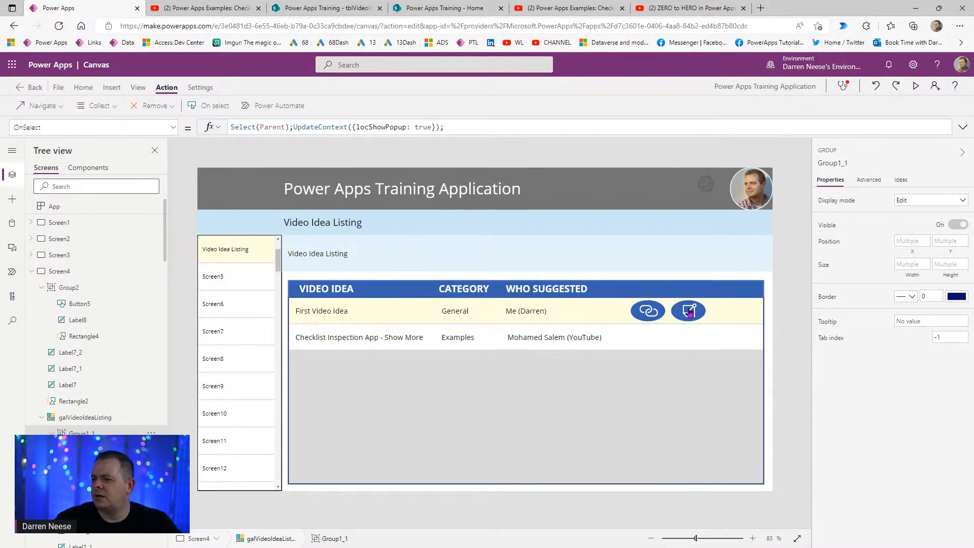
pyautogui.click(294, 291)
pyautogui.click(309, 307)
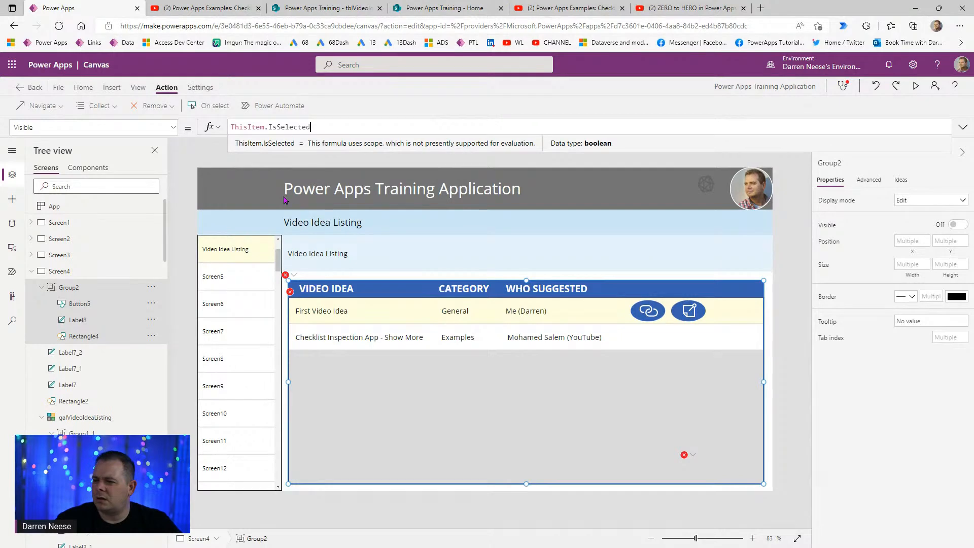
# - Inspect the popup's Close button, description label and rectangle, then show the popup group's OnSelect formula
pyautogui.click(85, 306)
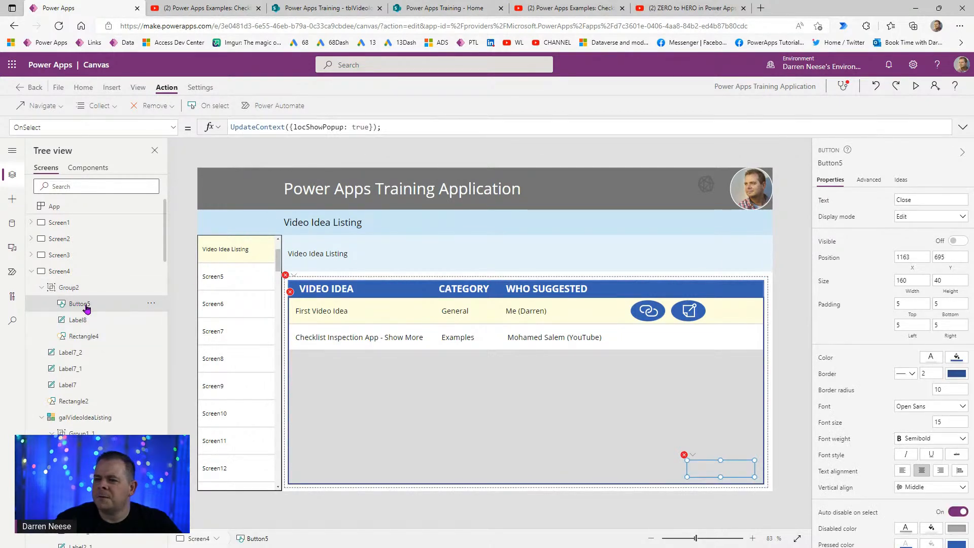
pyautogui.click(320, 128)
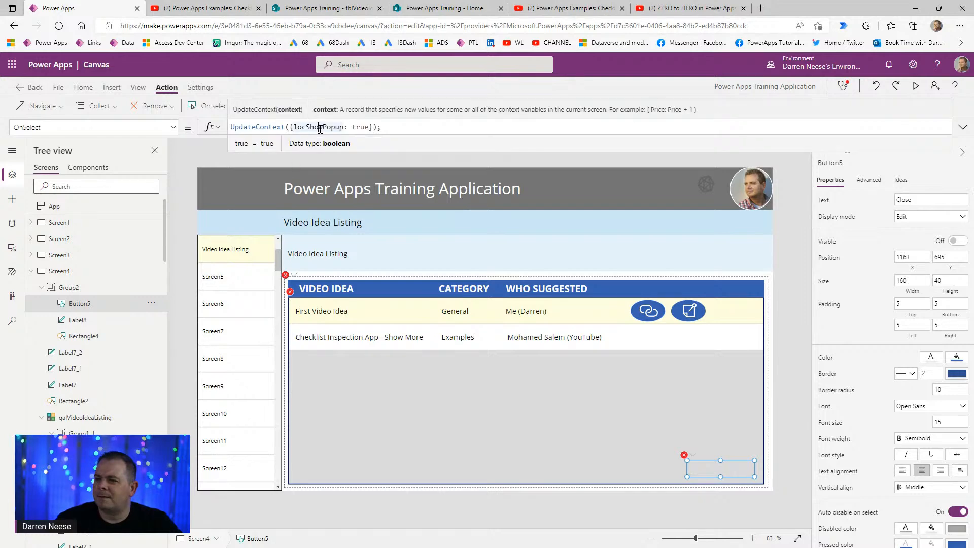
pyautogui.click(431, 131)
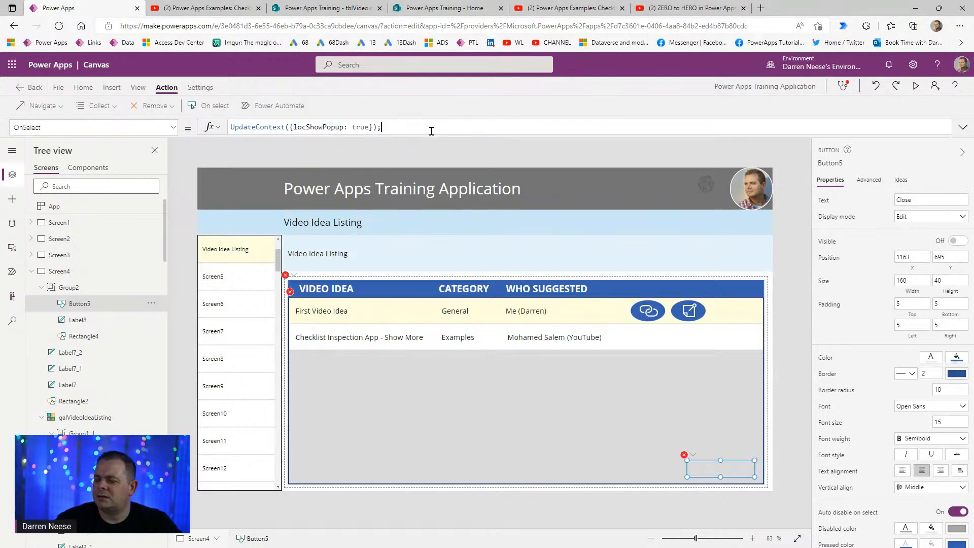
pyautogui.click(97, 321)
pyautogui.click(91, 336)
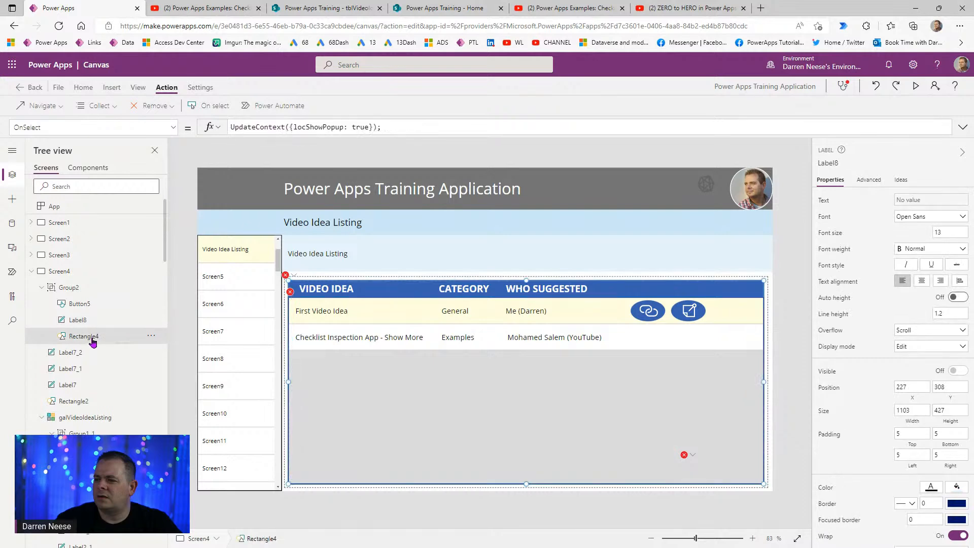
pyautogui.click(101, 320)
pyautogui.click(105, 309)
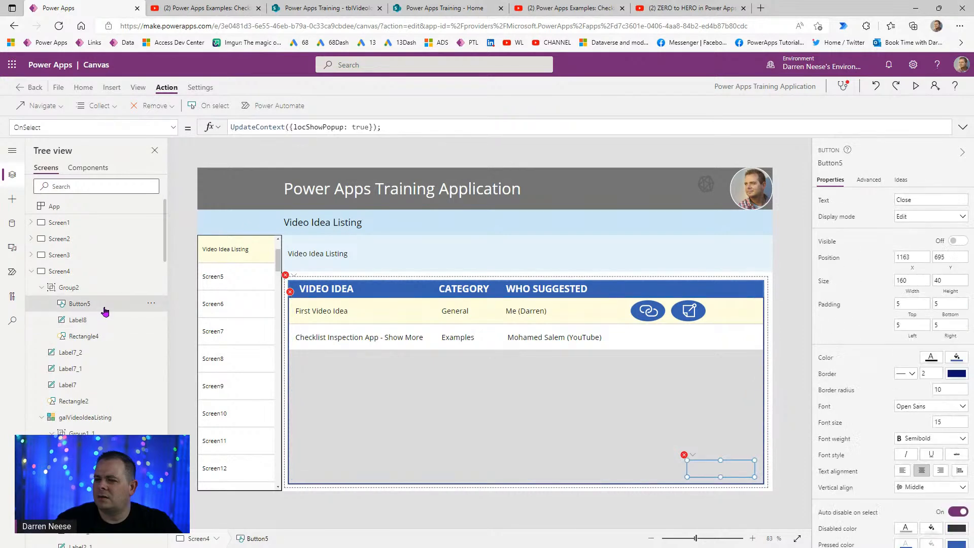
pyautogui.click(96, 288)
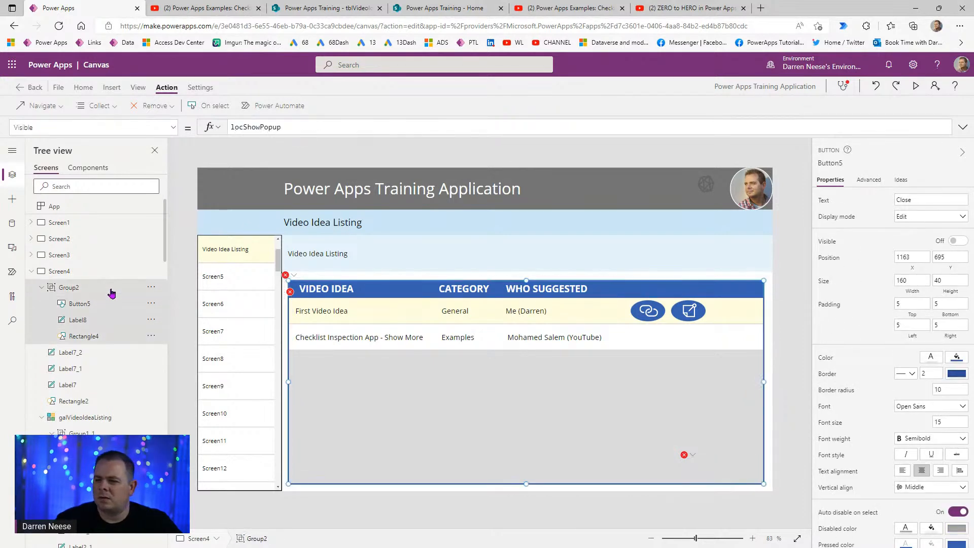
pyautogui.click(191, 106)
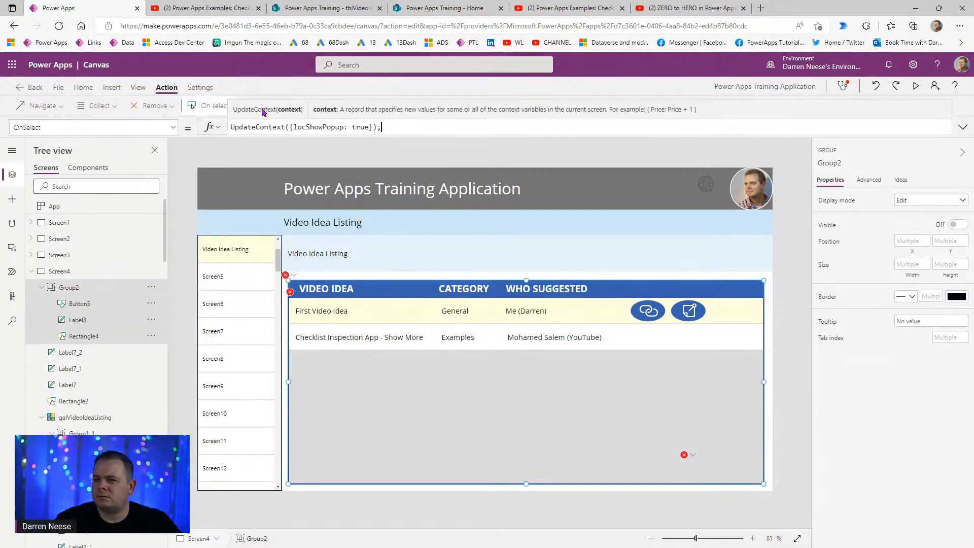
# - Change the group's formula to set locShowPopup to false and move it to the Close button's OnSelect
pyautogui.doubleClick(370, 128)
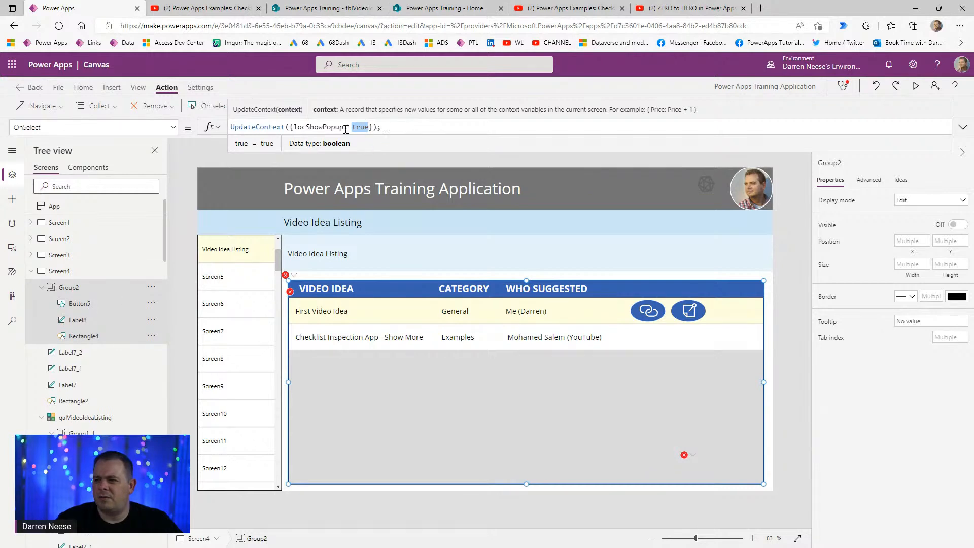
pyautogui.write('false')
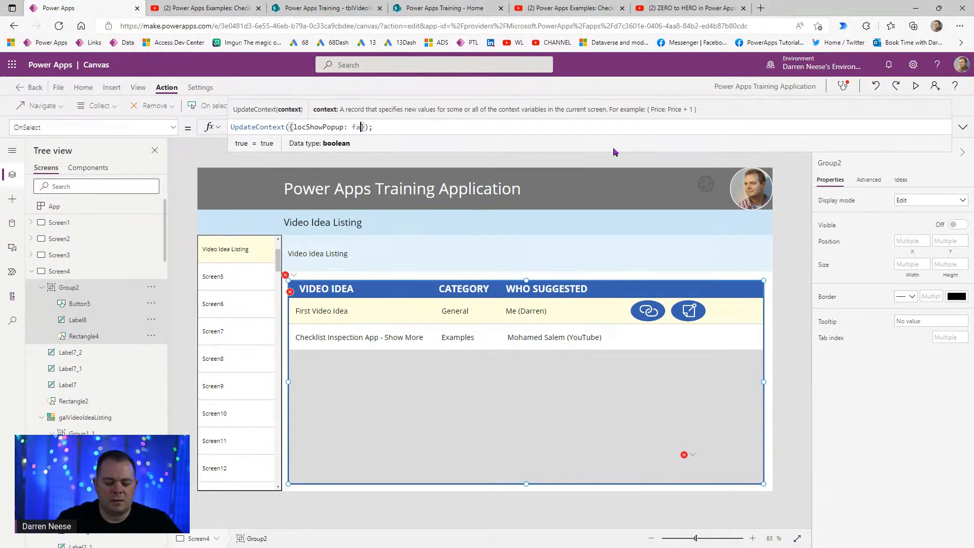
pyautogui.hotkey('ctrl', 'a')
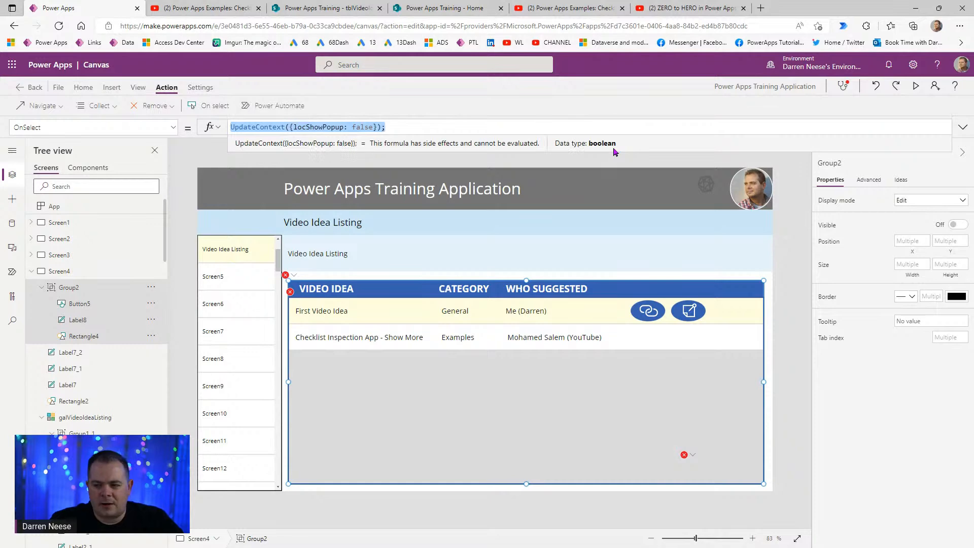
pyautogui.hotkey('ctrl', 'x')
pyautogui.click(112, 306)
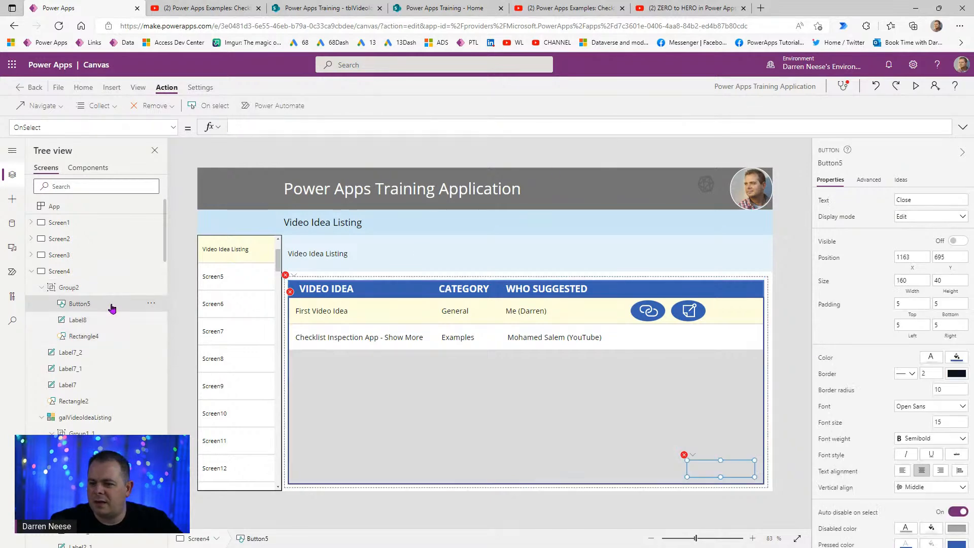
pyautogui.click(289, 129)
pyautogui.hotkey('ctrl', 'v')
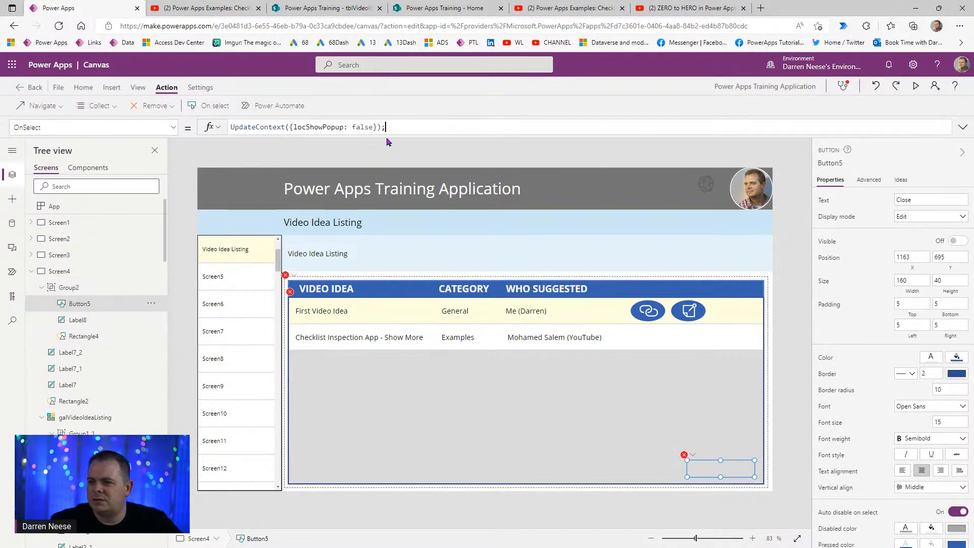
# - Open the Close button's erroring Visible formula in the expanded editor to examine locShowPopup
pyautogui.click(692, 456)
pyautogui.click(701, 466)
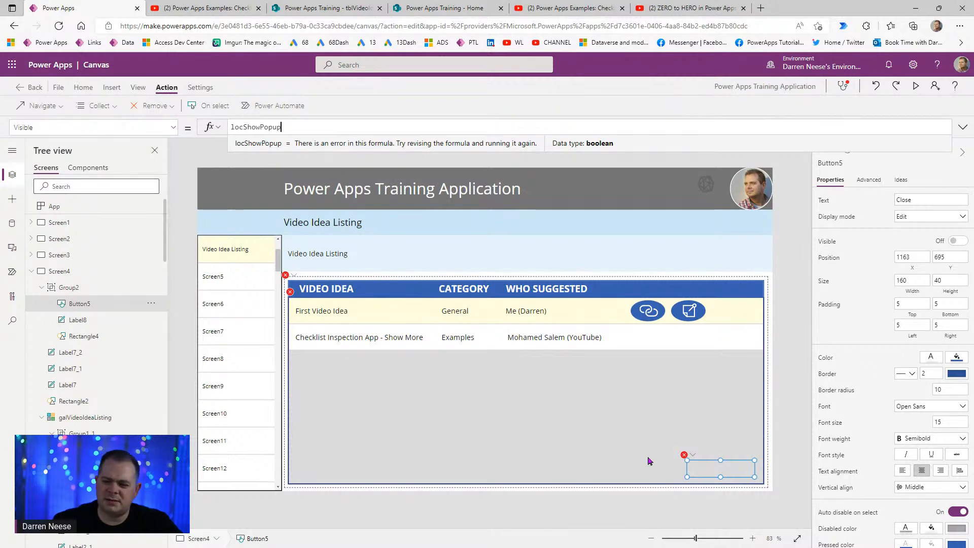
pyautogui.click(963, 126)
pyautogui.doubleClick(261, 127)
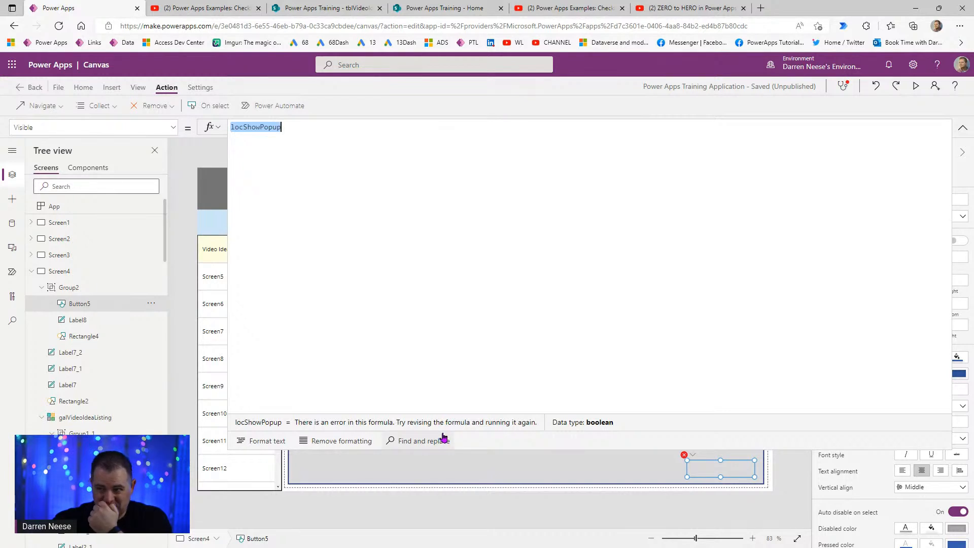
pyautogui.click(963, 128)
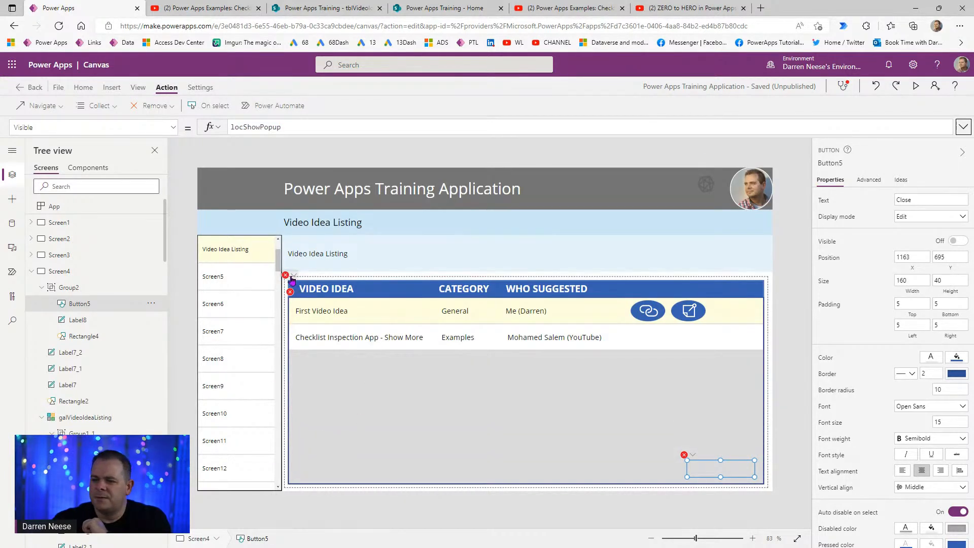
# - Compare the popup controls' visibility, then open the Close button's erroring Visible formula for editing
pyautogui.click(307, 288)
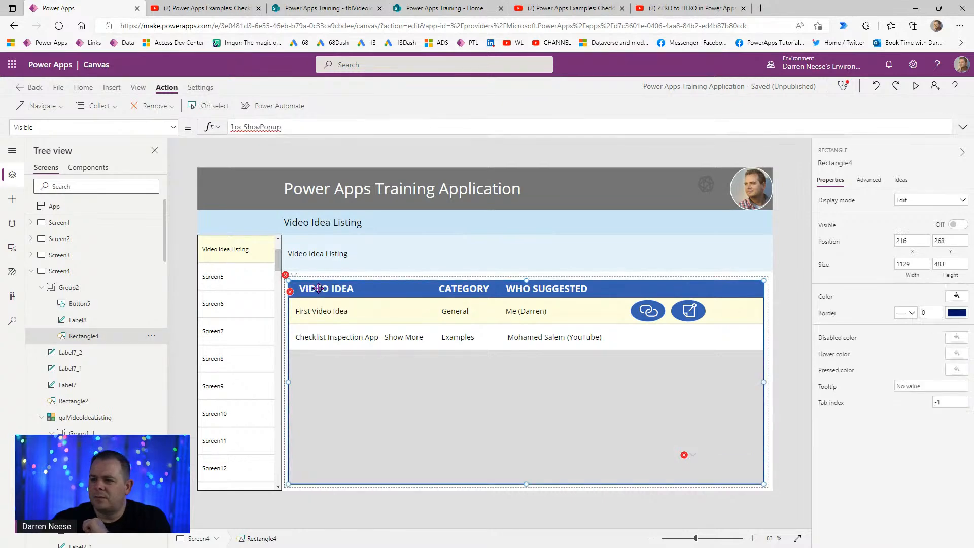
pyautogui.click(76, 320)
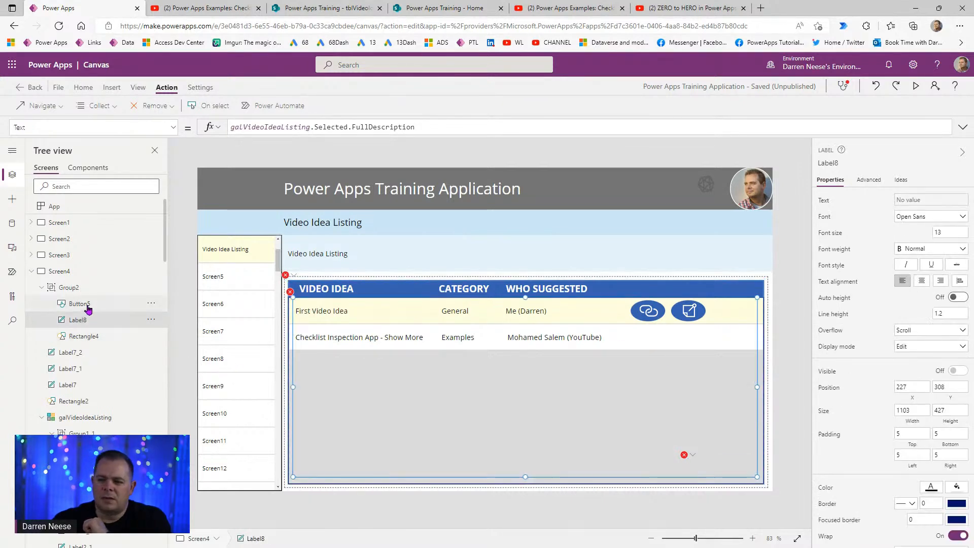
pyautogui.click(80, 320)
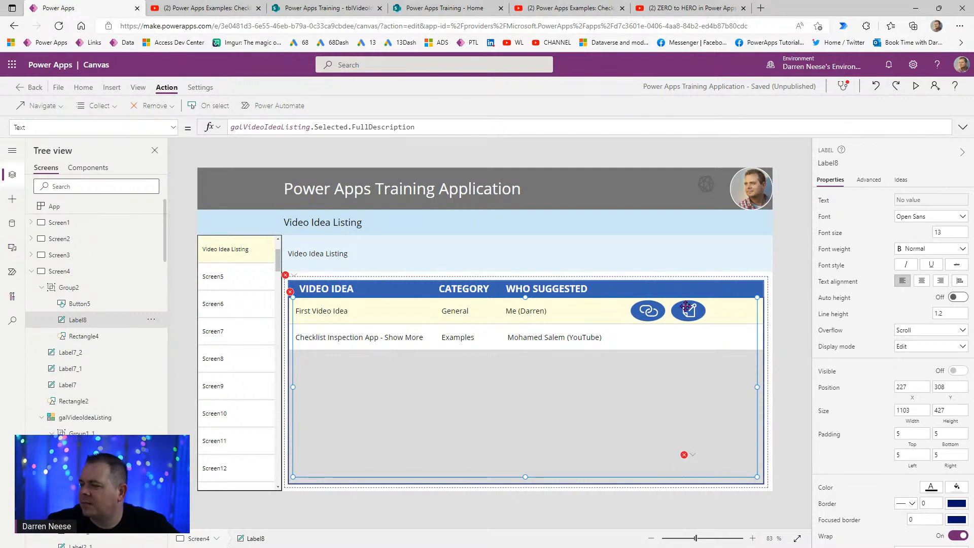
pyautogui.click(81, 303)
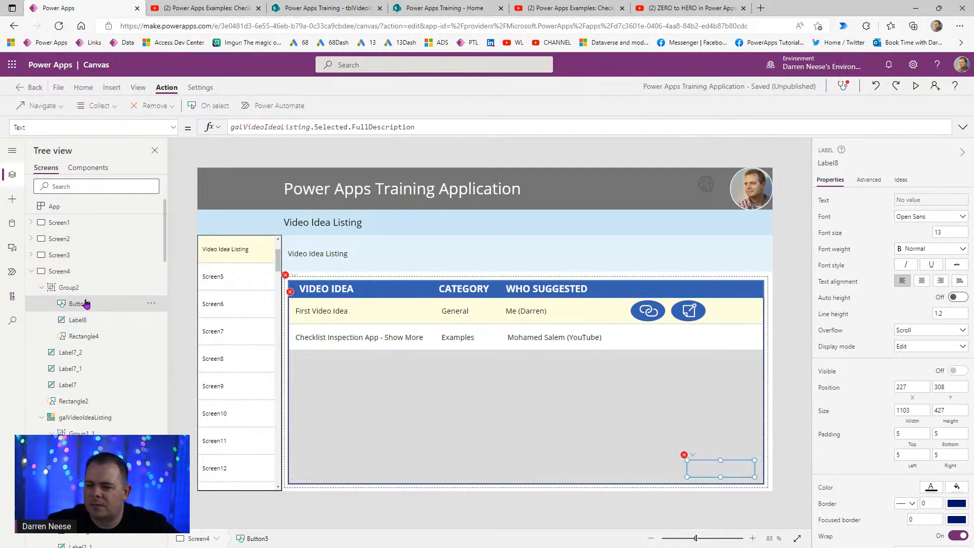
pyautogui.click(92, 336)
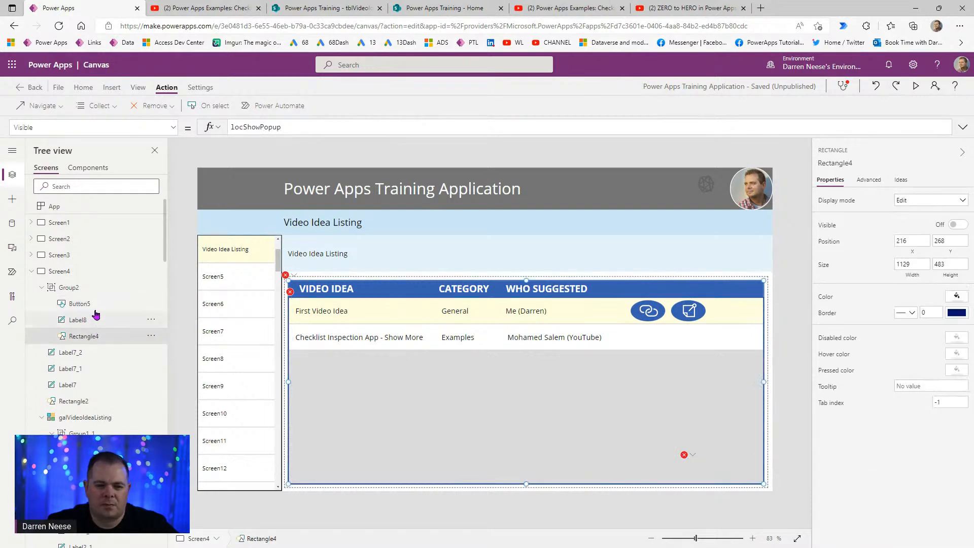
pyautogui.click(95, 304)
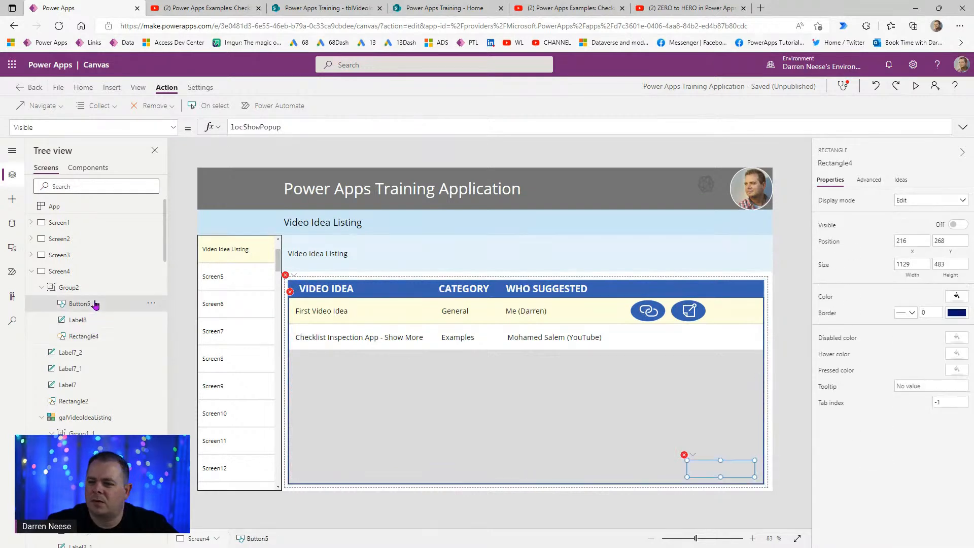
pyautogui.click(685, 455)
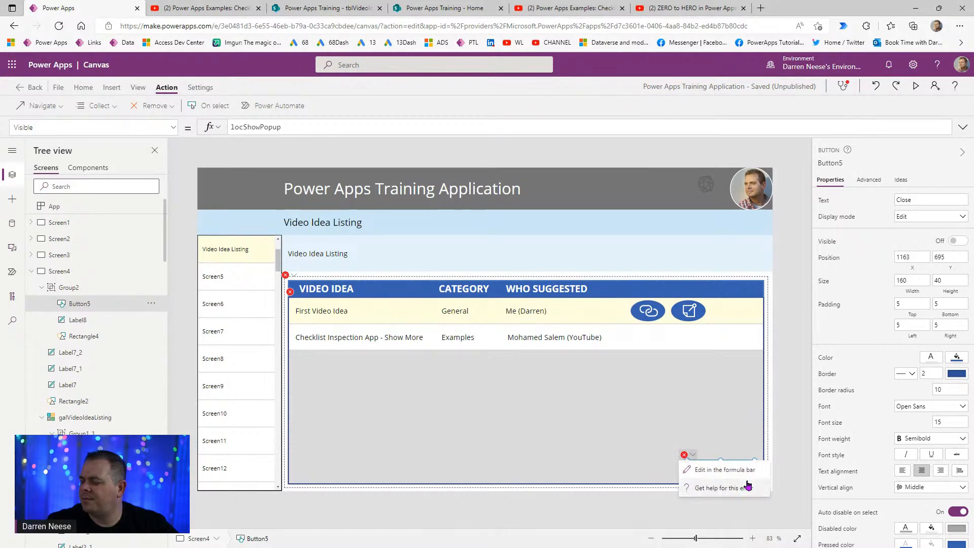
pyautogui.click(720, 471)
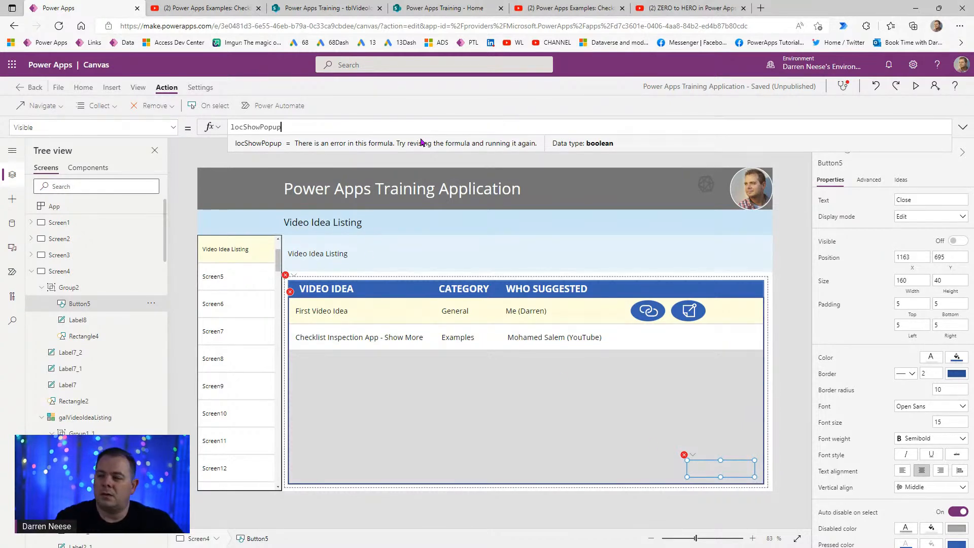
# - Insert 'Description' to make Button5's Visible locShowDescriptionPopup, then check the popup's remaining error
pyautogui.press('Left')
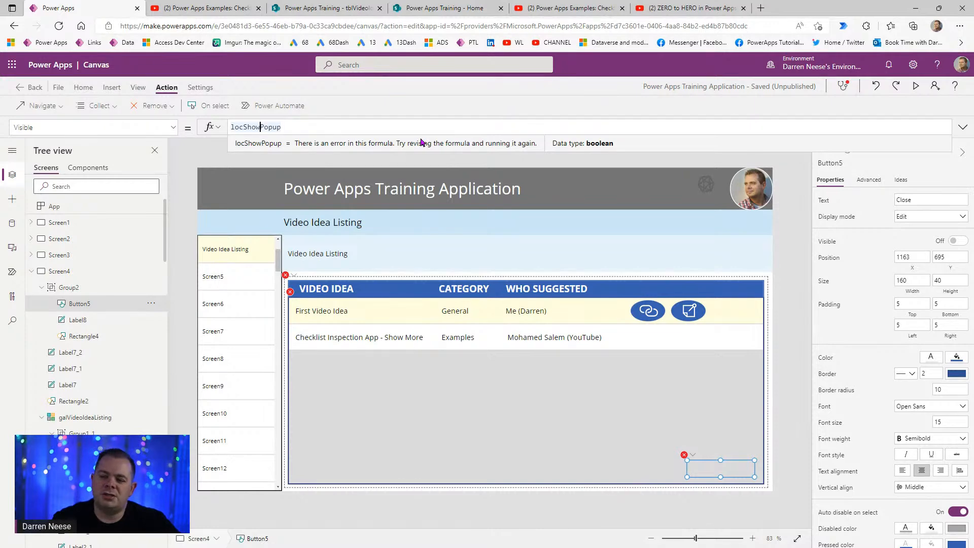
pyautogui.write('Description')
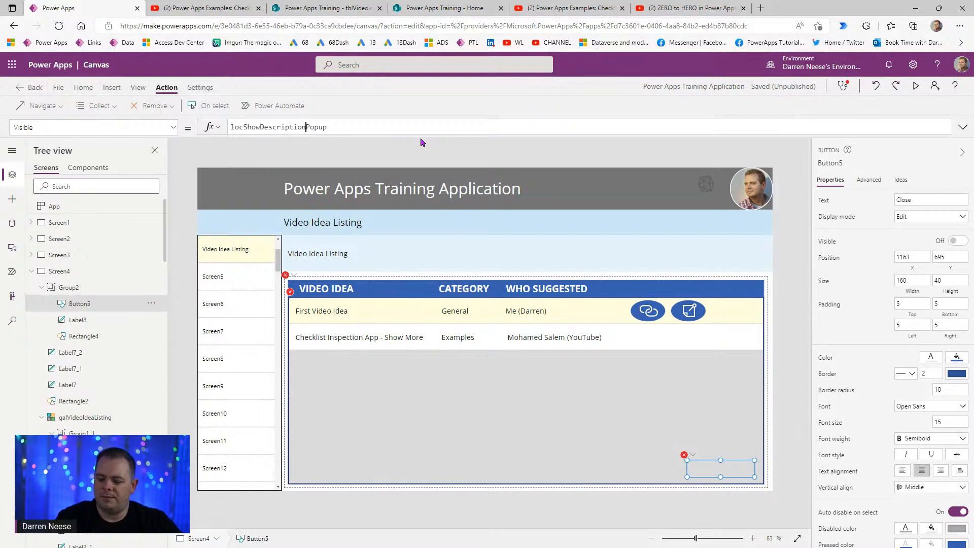
pyautogui.hotkey('ctrl', 'a')
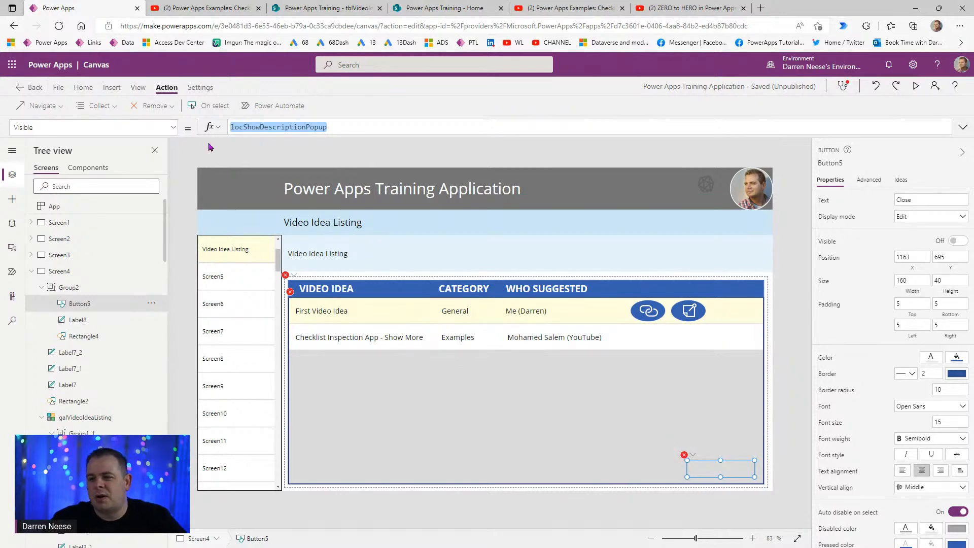
pyautogui.doubleClick(262, 128)
pyautogui.hotkey('ctrl', 'c')
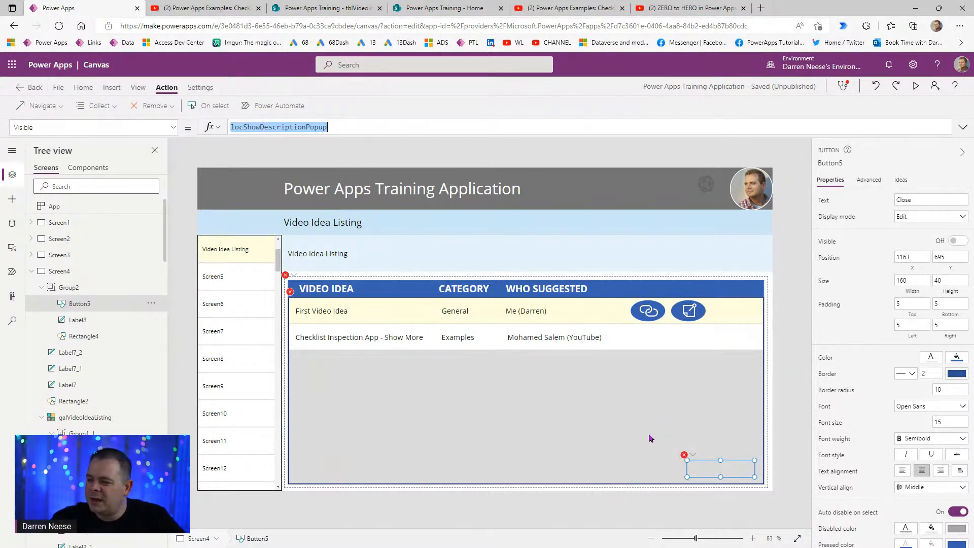
pyautogui.click(290, 291)
# - Inspect the Close button, Label8 and Rectangle4 visibility formulas inside the popup group
pyautogui.click(74, 287)
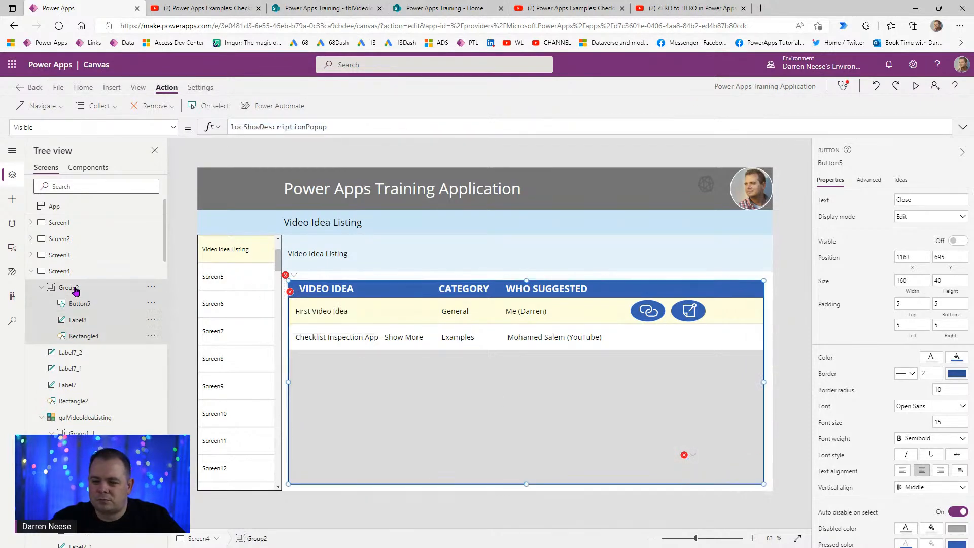
pyautogui.click(95, 304)
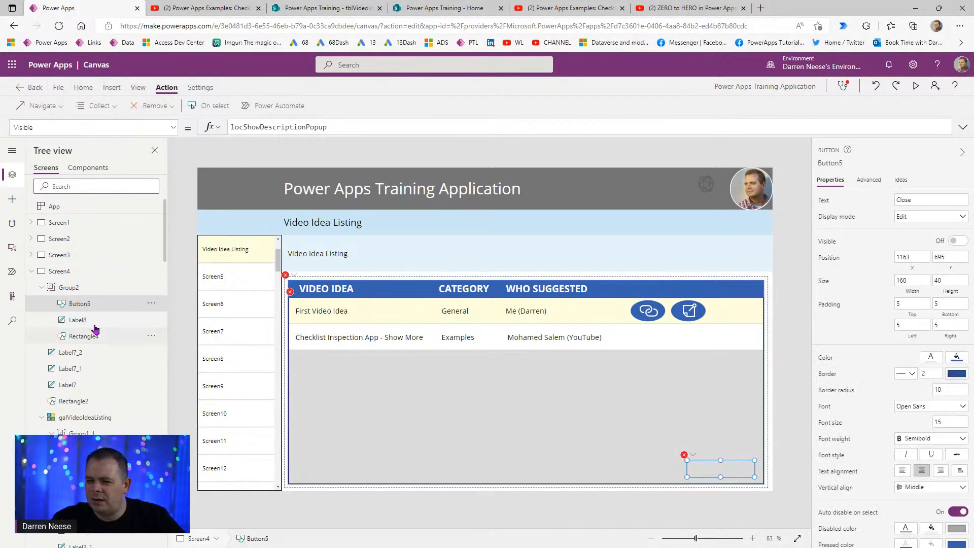
pyautogui.click(97, 320)
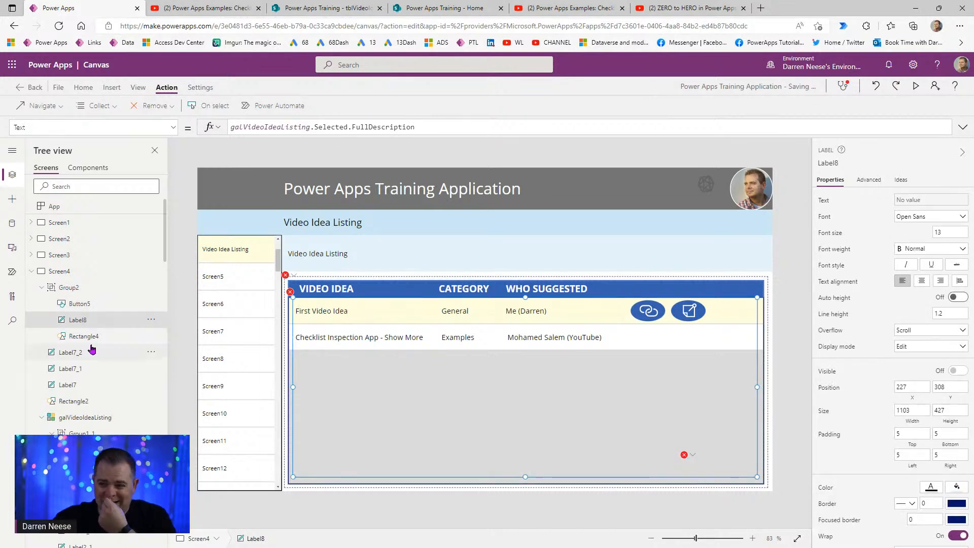
pyautogui.click(93, 337)
# - Set Group2's Visible property to locShowDescriptionPopup, then check the Close button and Rectangle4
pyautogui.click(98, 287)
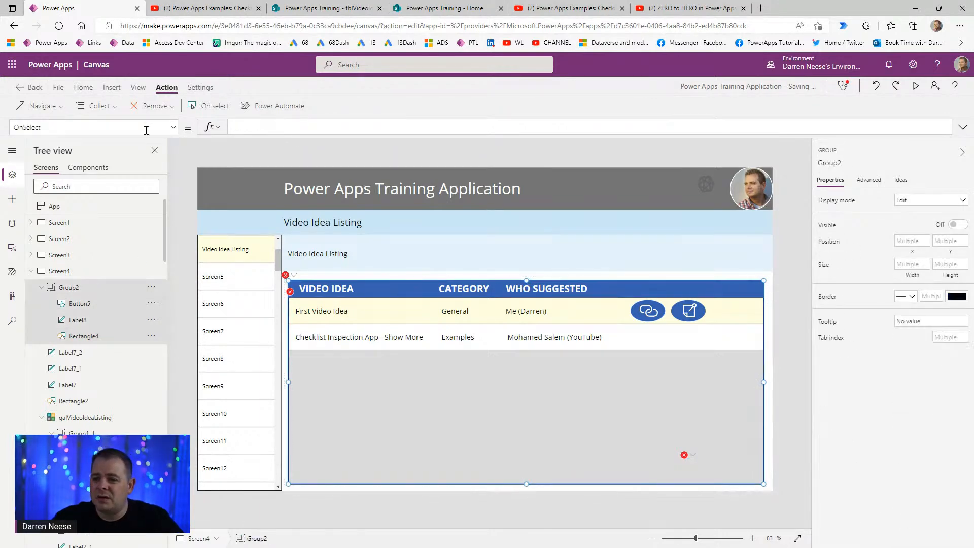
pyautogui.click(173, 127)
pyautogui.click(109, 262)
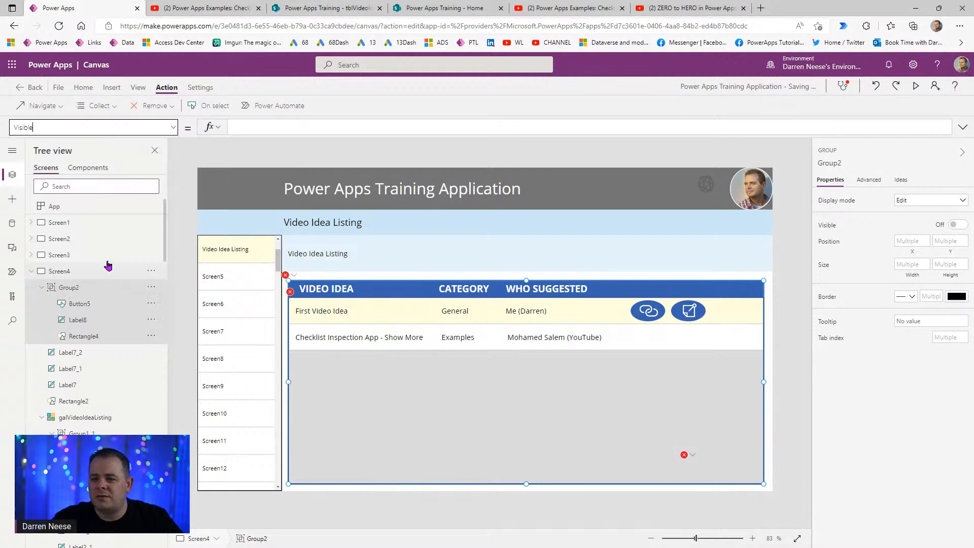
pyautogui.click(310, 126)
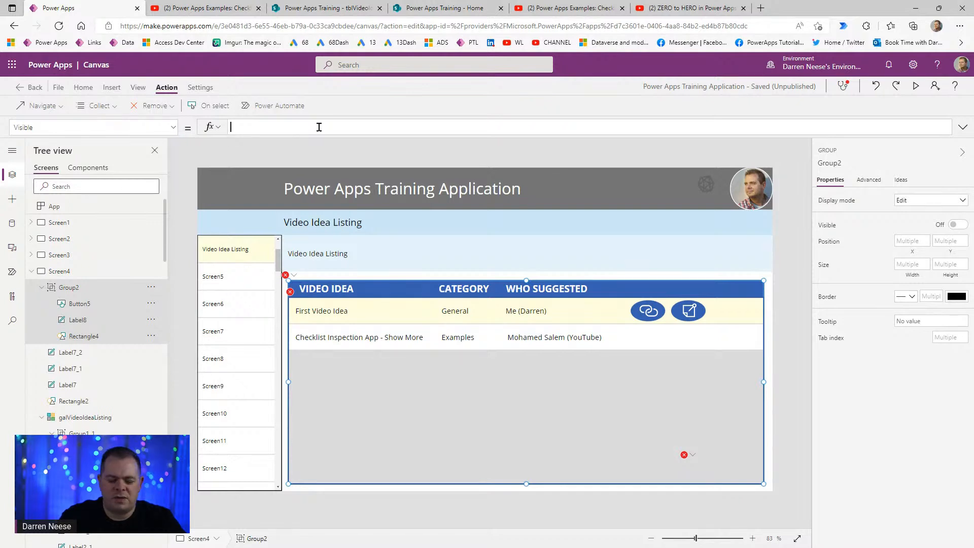
pyautogui.hotkey('ctrl', 'v')
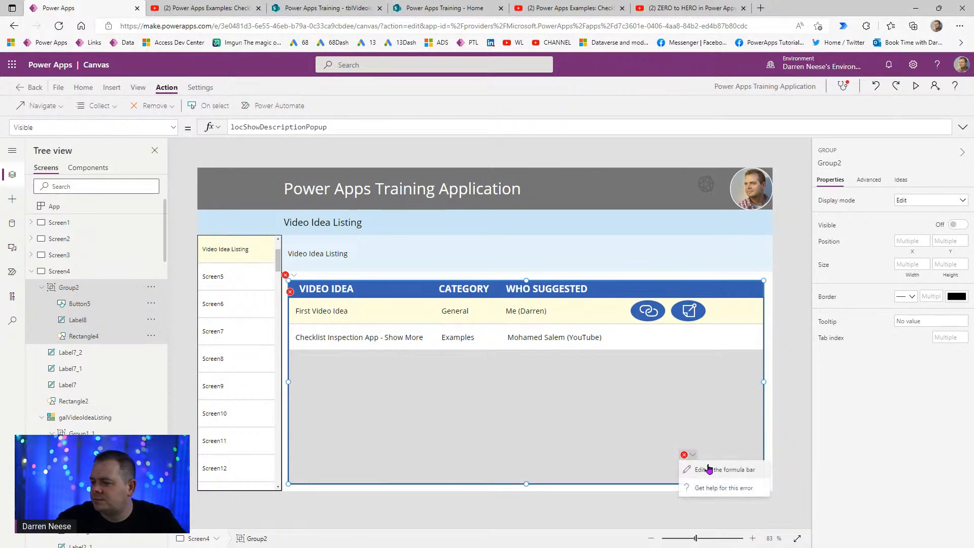
pyautogui.click(708, 464)
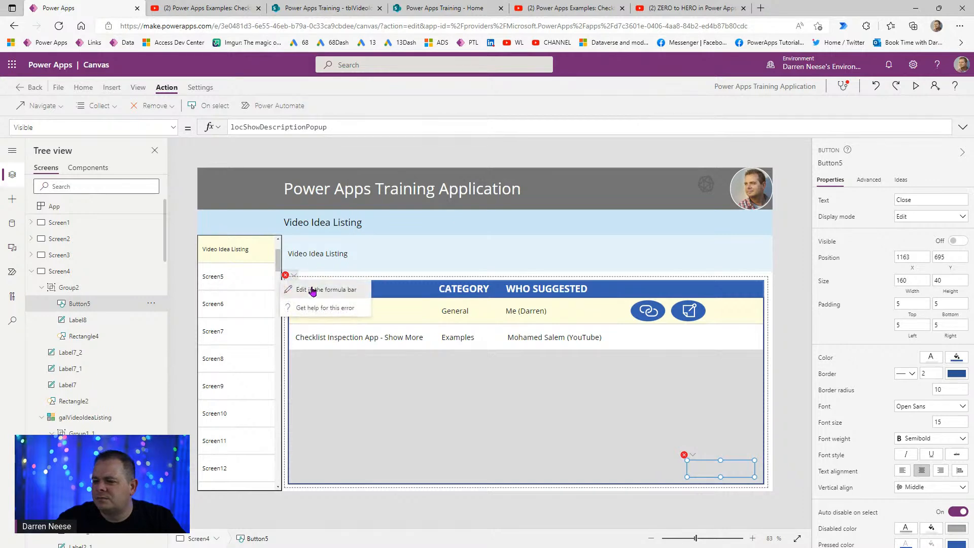
pyautogui.click(312, 287)
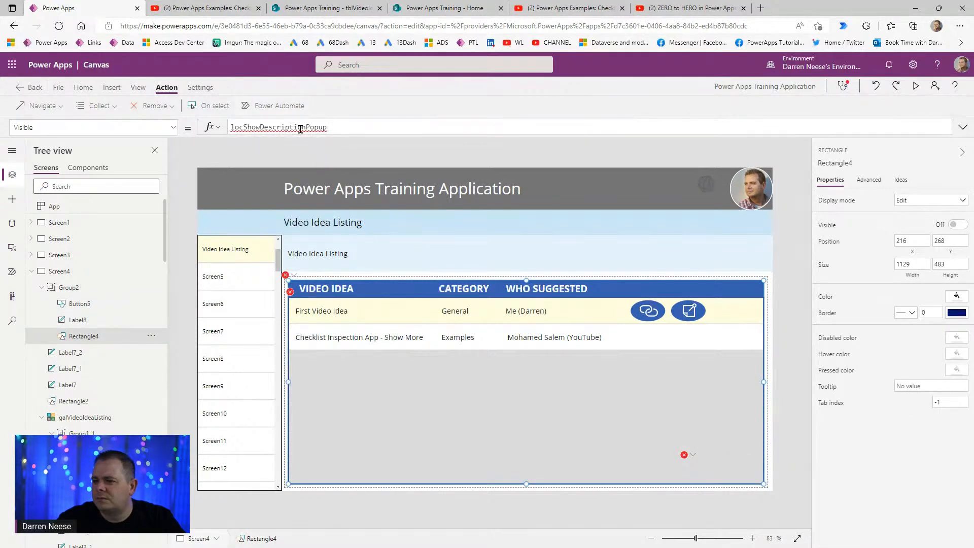
pyautogui.moveTo(300, 129)
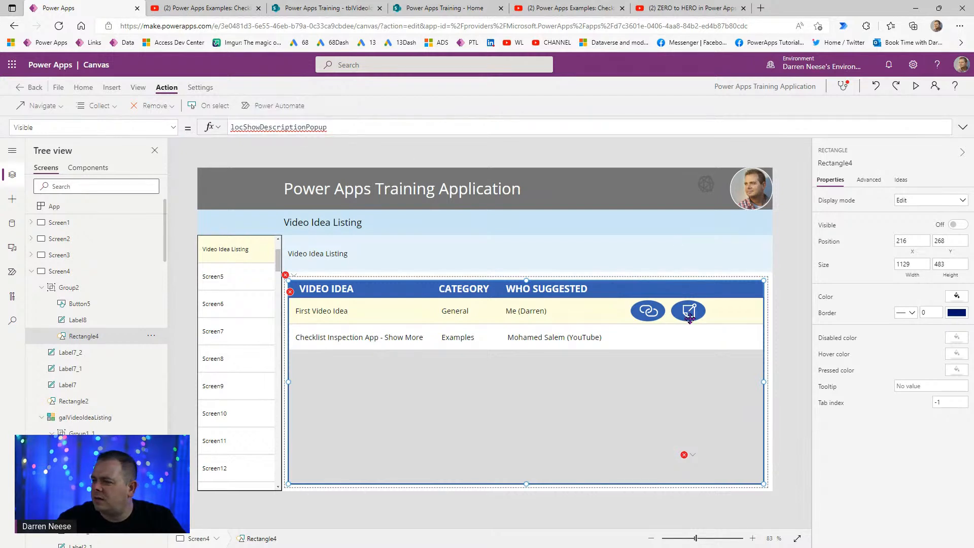
pyautogui.click(790, 305)
# - In Group1_1's OnSelect formula, replace locShowPopup with locShowDescriptionPopup
pyautogui.click(689, 310)
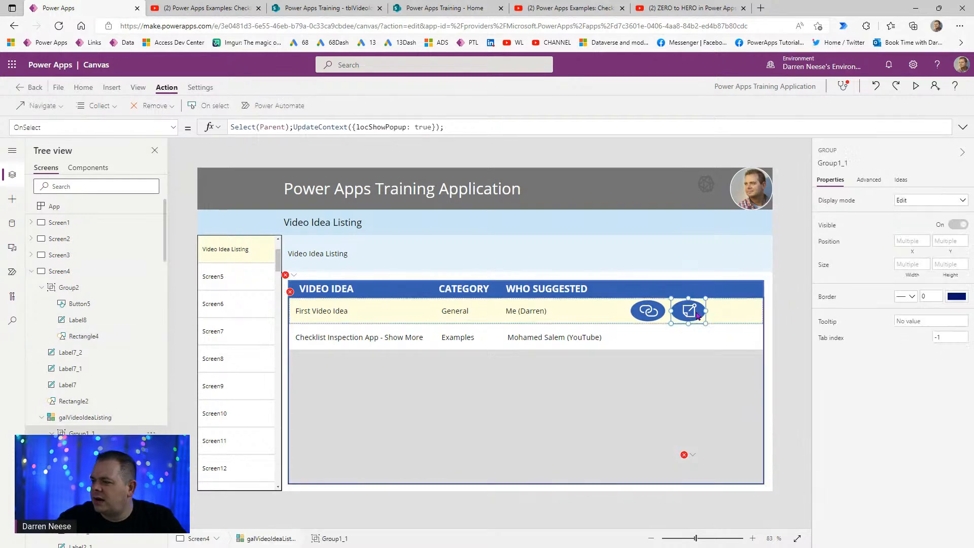
pyautogui.doubleClick(366, 127)
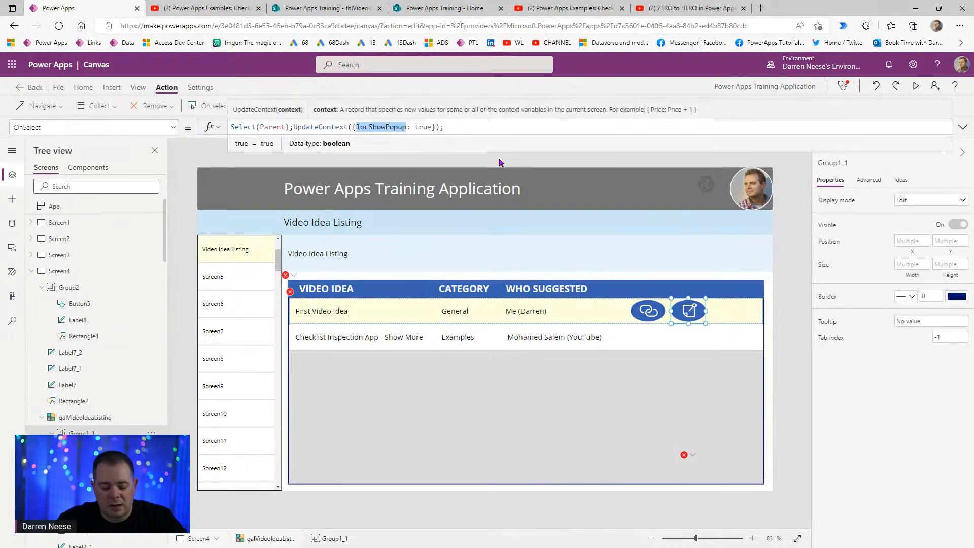
pyautogui.hotkey('ctrl', 'v')
pyautogui.click(799, 383)
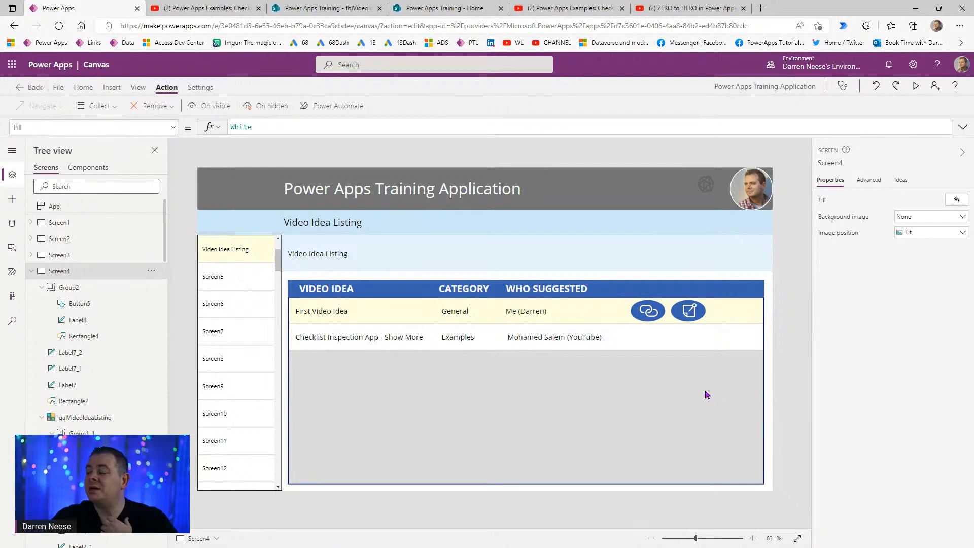
# - Review the formula issues in App checker, close it, and save the app with Ctrl+S
pyautogui.click(843, 89)
pyautogui.click(856, 212)
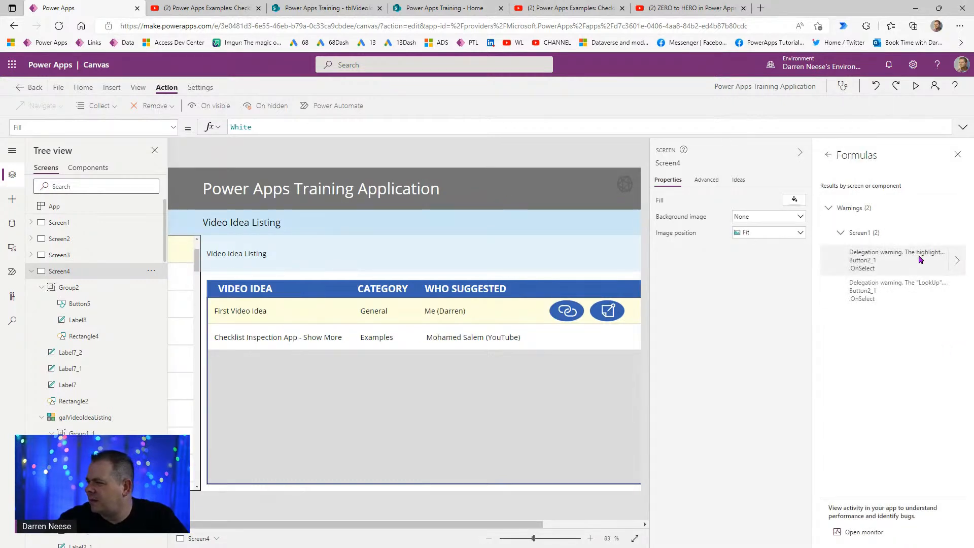
pyautogui.click(957, 155)
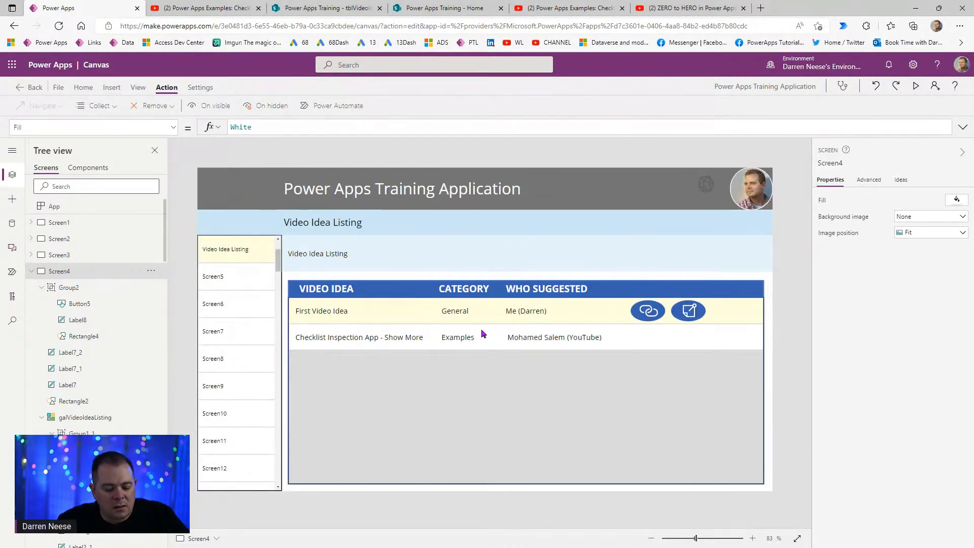
pyautogui.hotkey('ctrl', 's')
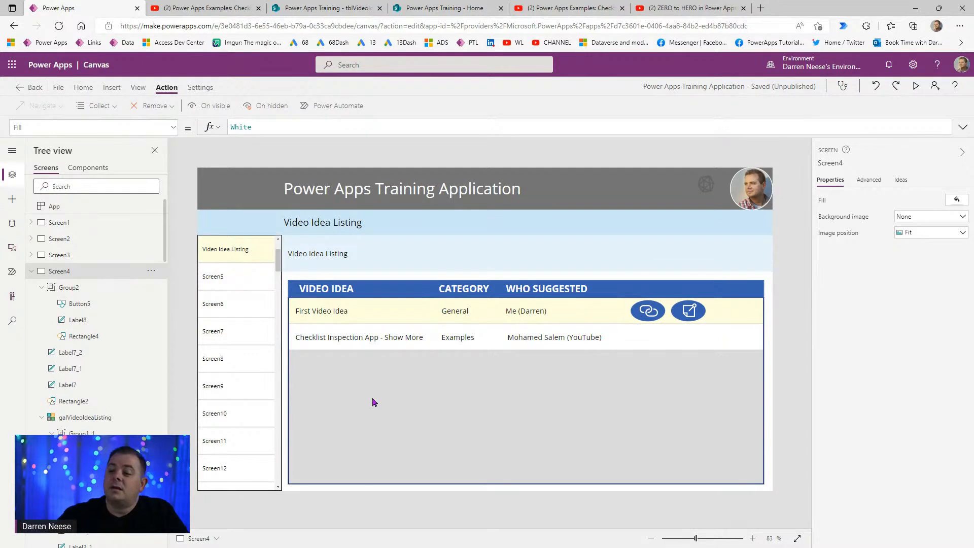
# - Run the app in preview, exit it, and select the popup group and its Close button
pyautogui.click(916, 86)
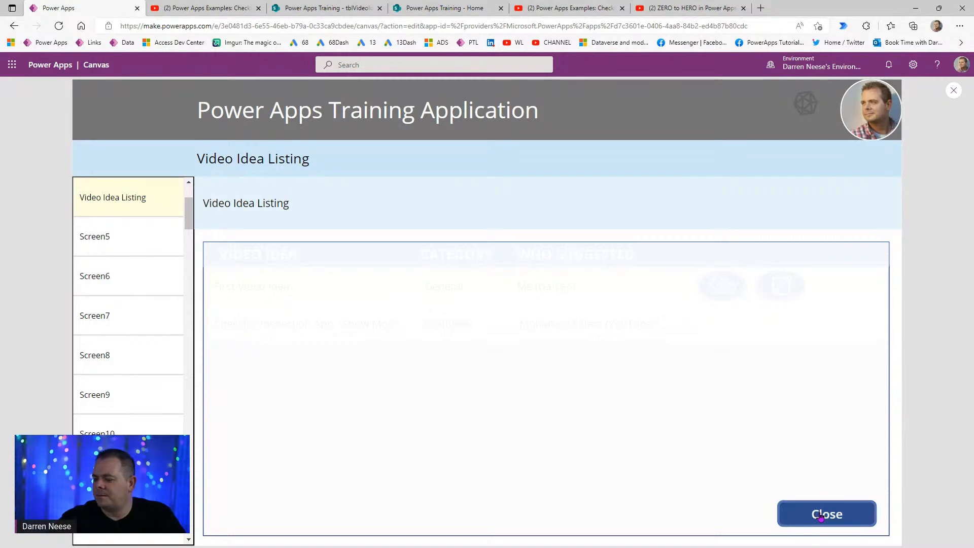
pyautogui.click(954, 91)
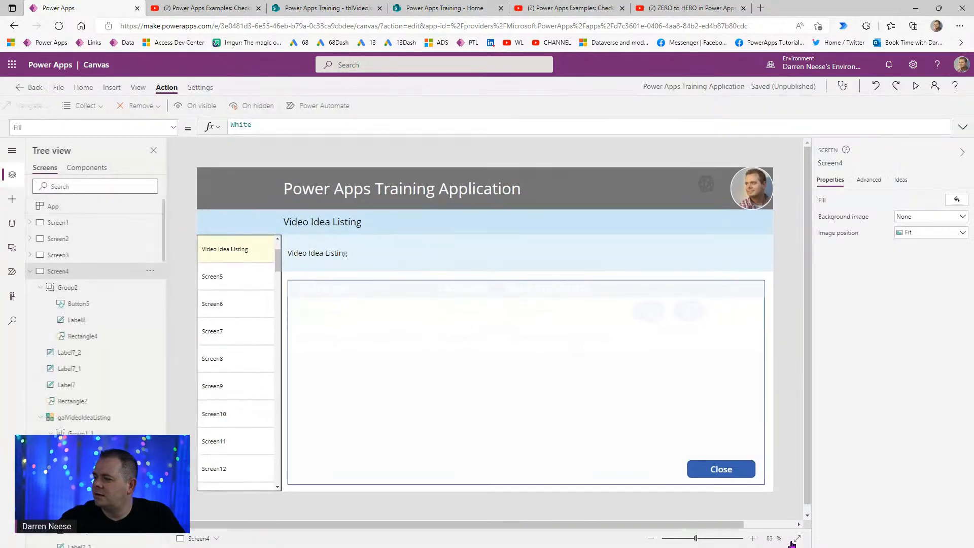
pyautogui.click(745, 467)
pyautogui.click(720, 468)
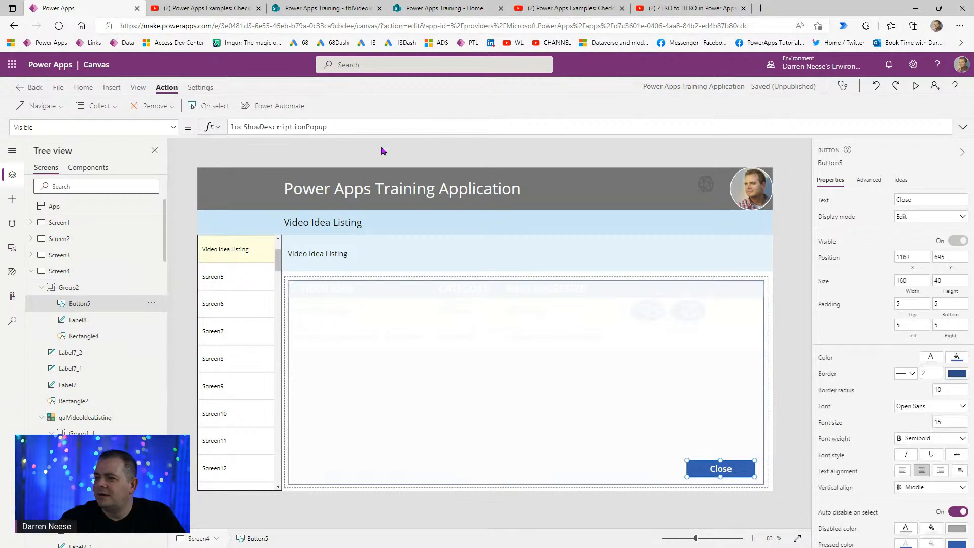
# - Switch the Close button's OnSelect to locShowDescriptionPopup, then preview and test dismissing the popup
pyautogui.click(208, 105)
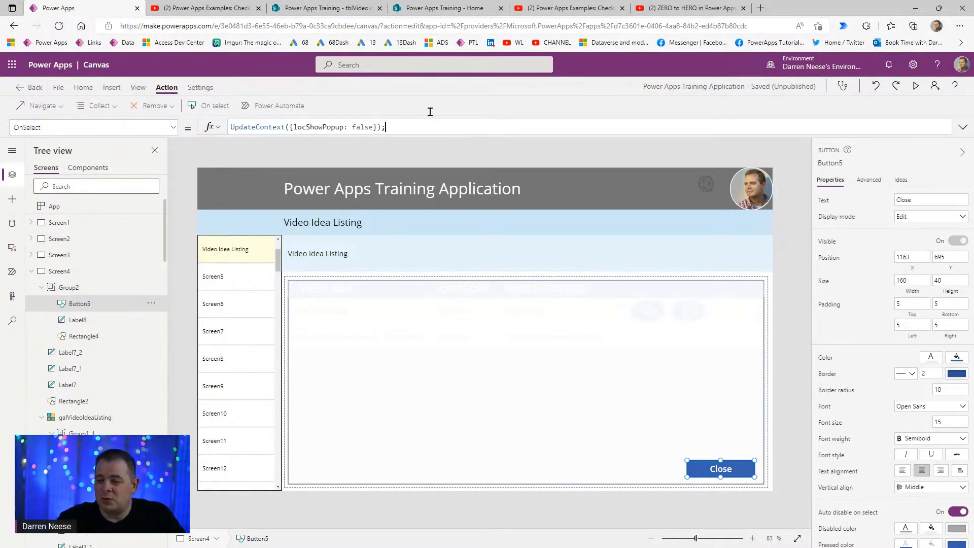
pyautogui.doubleClick(323, 126)
pyautogui.write('locShowDescriptionPopup')
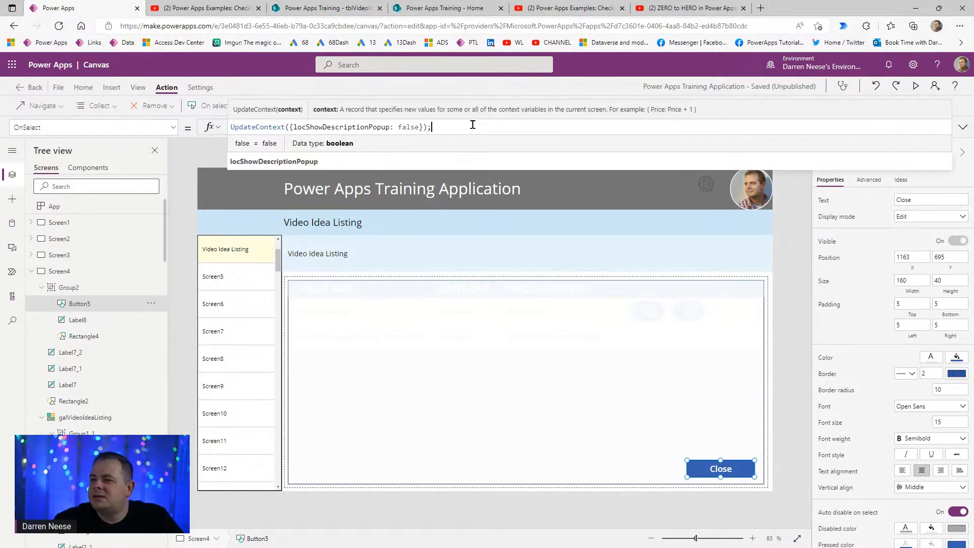
pyautogui.click(916, 85)
pyautogui.click(811, 516)
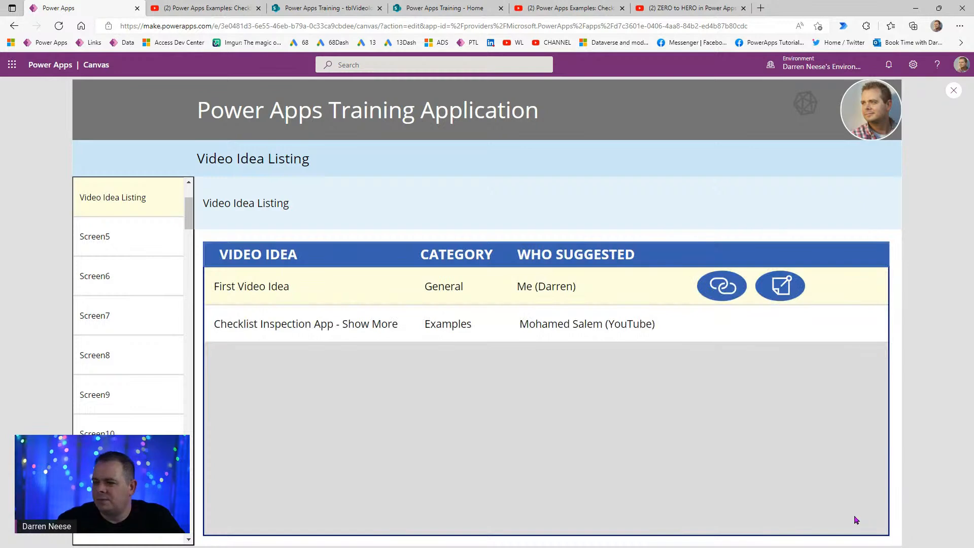
# - Open and close the Checklist Inspection App description popup in preview, then switch to tblVideoIdeas in SharePoint
pyautogui.click(790, 296)
pyautogui.click(824, 514)
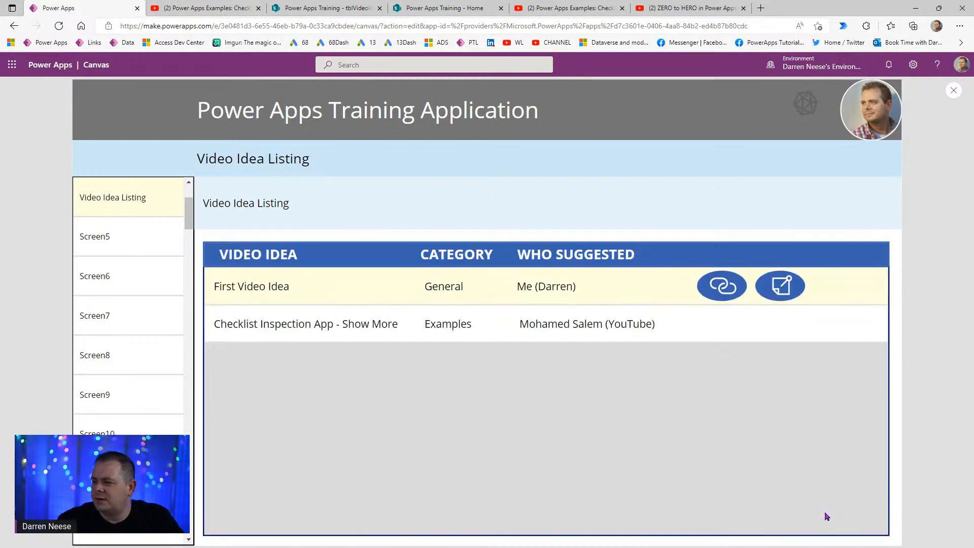
pyautogui.click(775, 322)
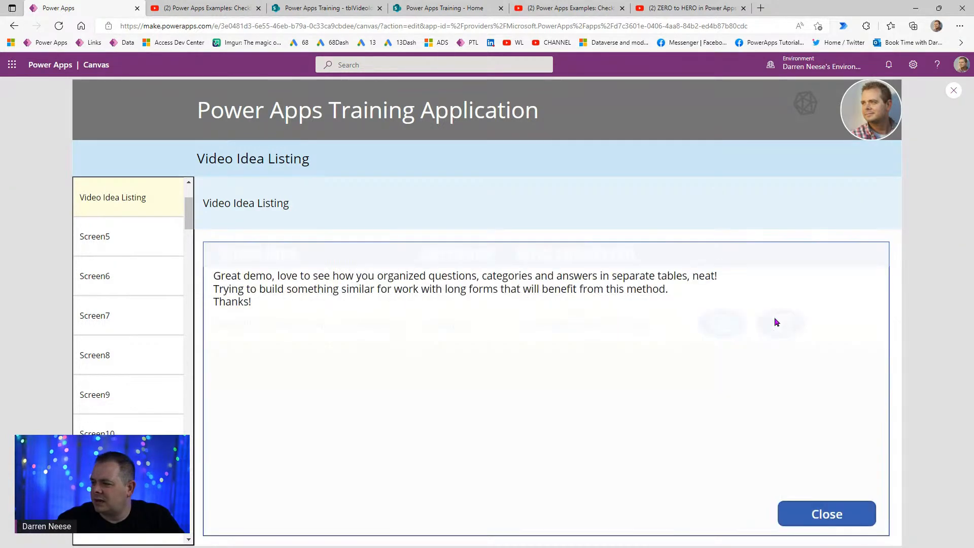
pyautogui.click(806, 505)
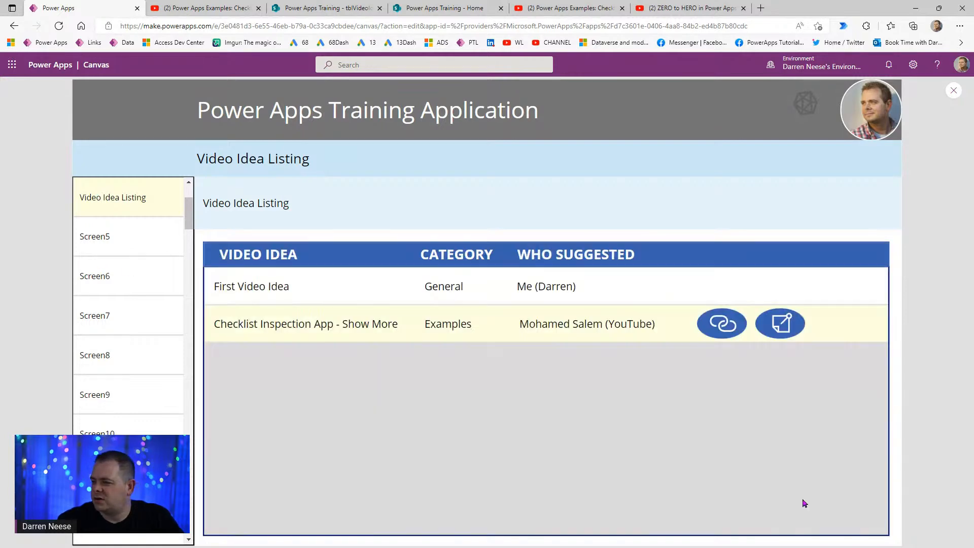
pyautogui.click(355, 8)
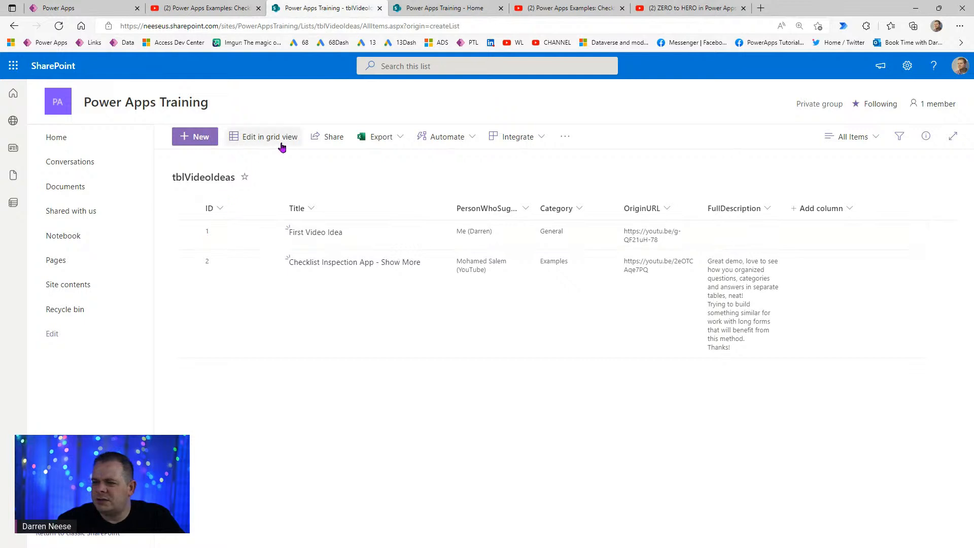
# - Enter '(nothing else provided)' as First Video Idea's FullDescription in grid view, then return to Power Apps
pyautogui.click(218, 229)
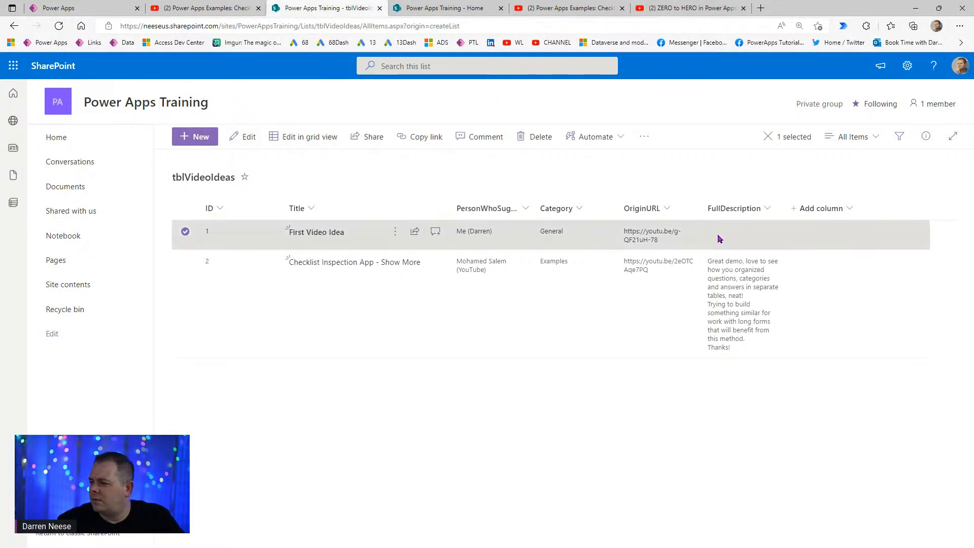
pyautogui.click(293, 140)
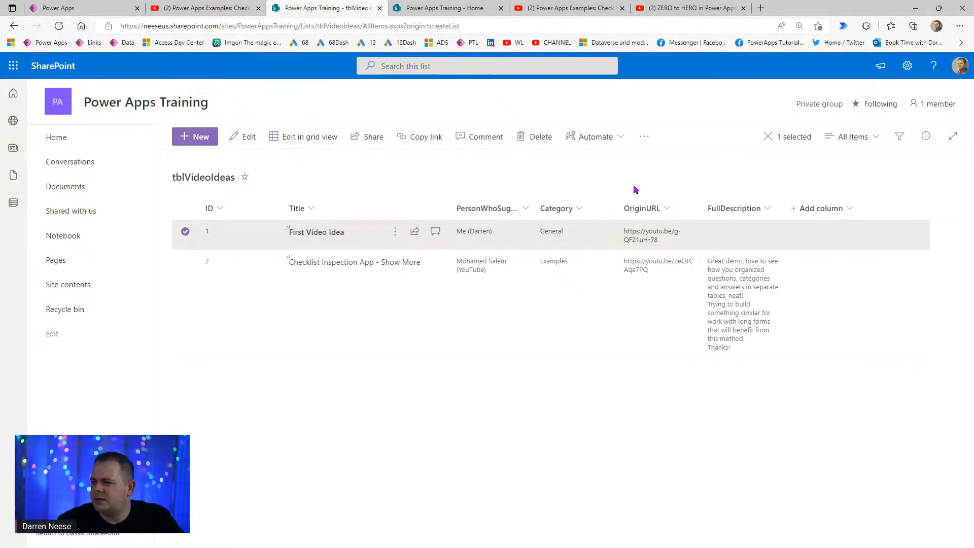
pyautogui.click(613, 239)
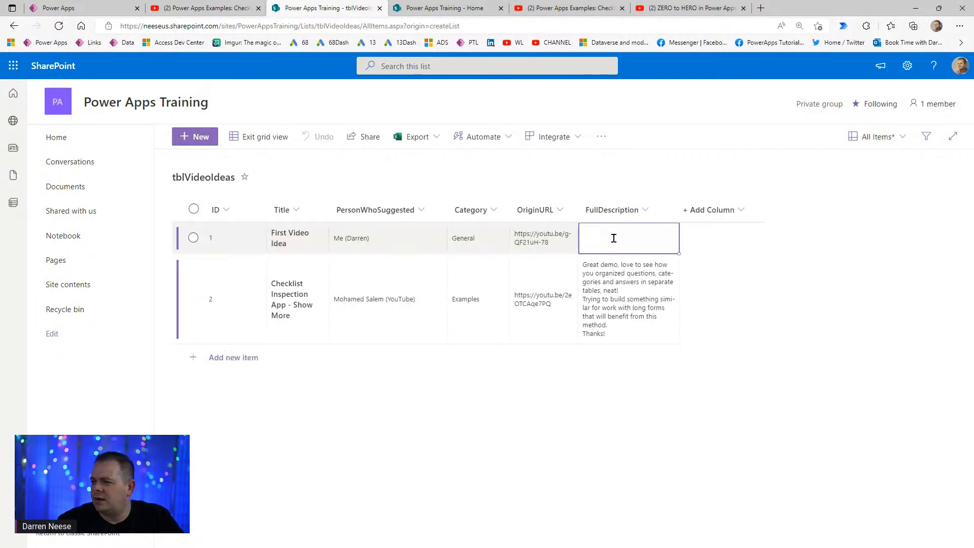
pyautogui.click(614, 237)
pyautogui.write('()')
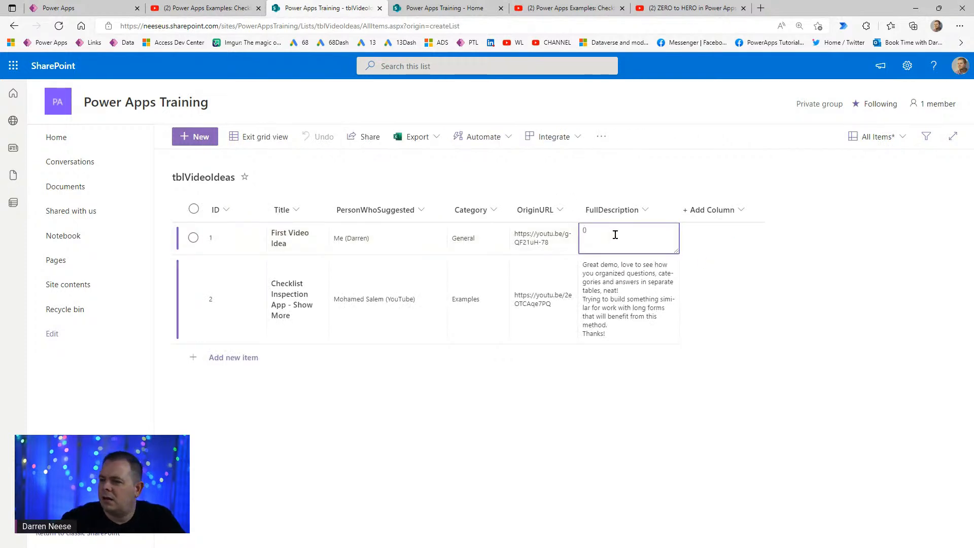
pyautogui.write('nothing else prov')
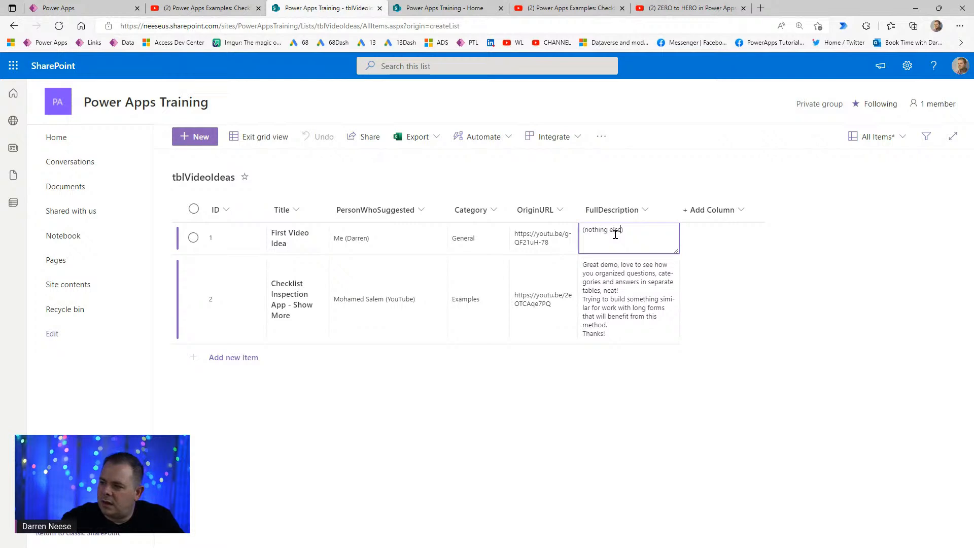
pyautogui.write('ided')
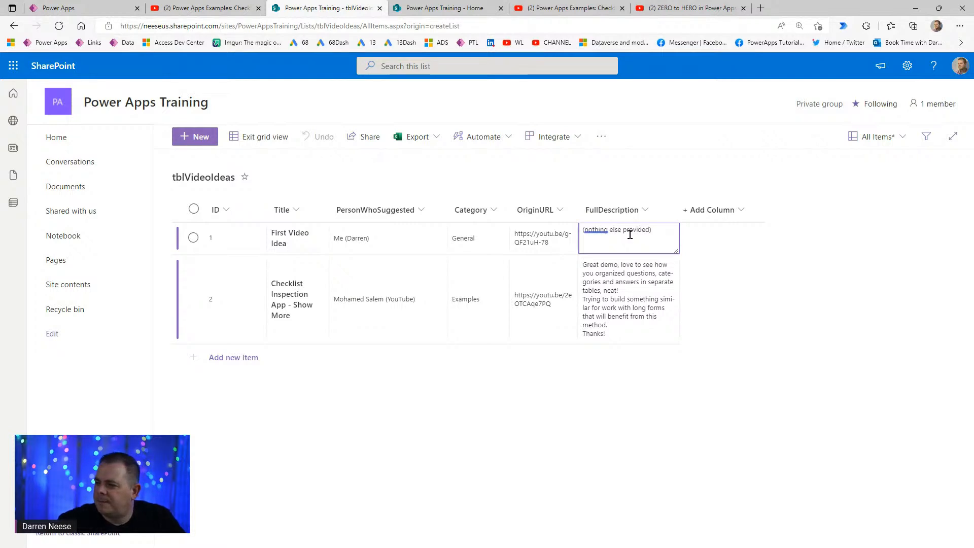
pyautogui.click(272, 139)
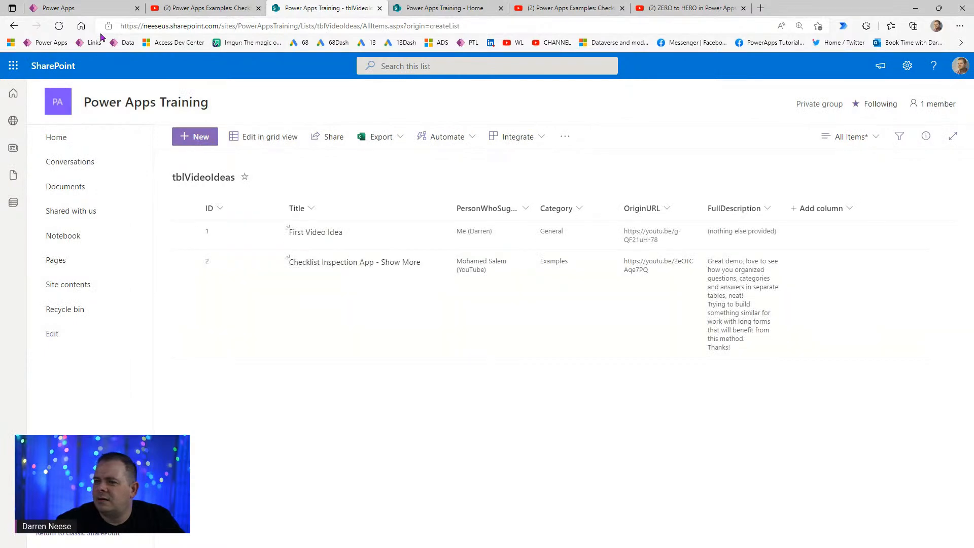
pyautogui.click(100, 7)
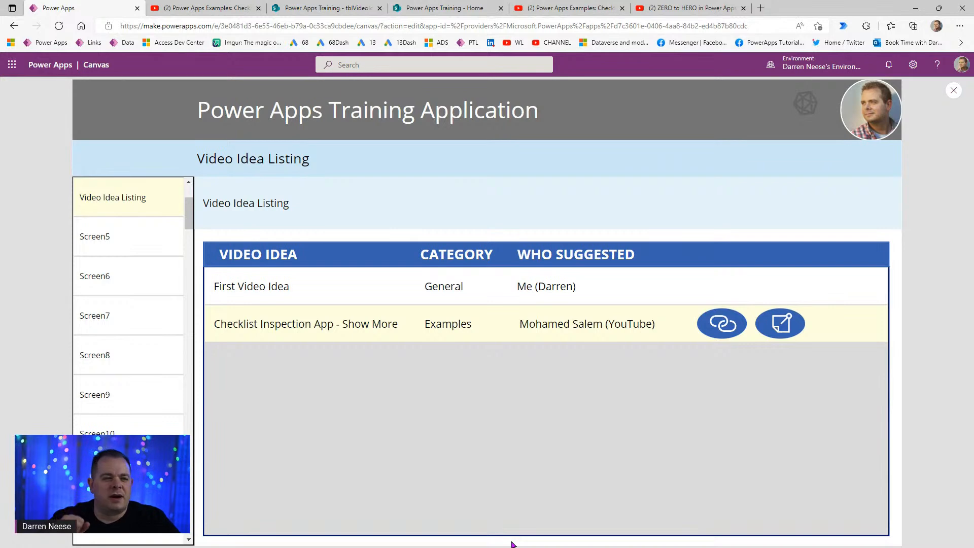
# - Exit preview, refresh tblVideoIdeas from the Data panel, and return to Tree view
pyautogui.click(953, 90)
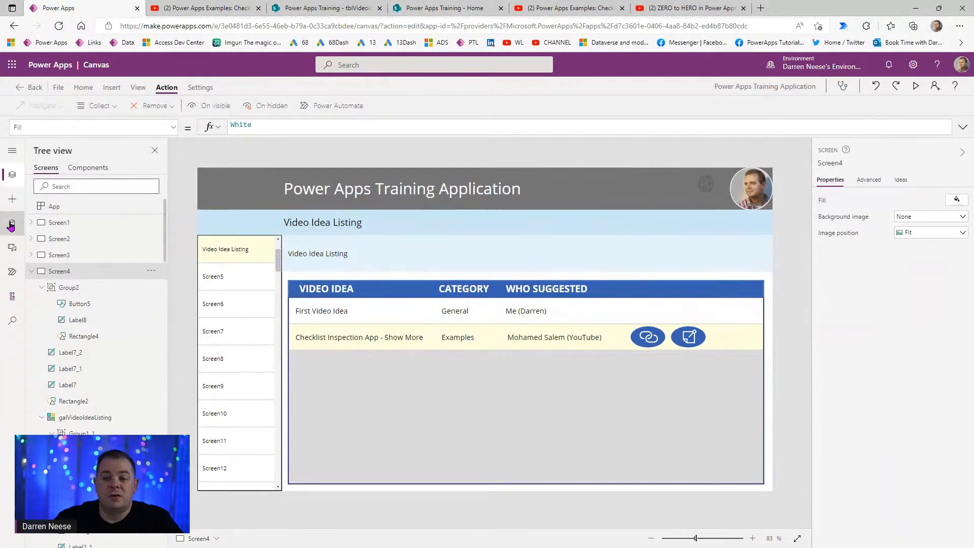
pyautogui.click(12, 223)
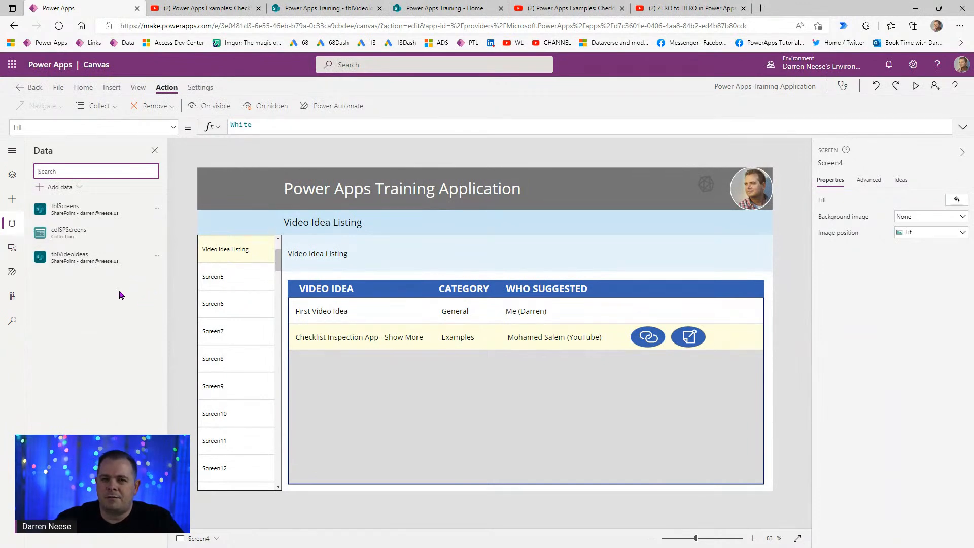
pyautogui.click(158, 261)
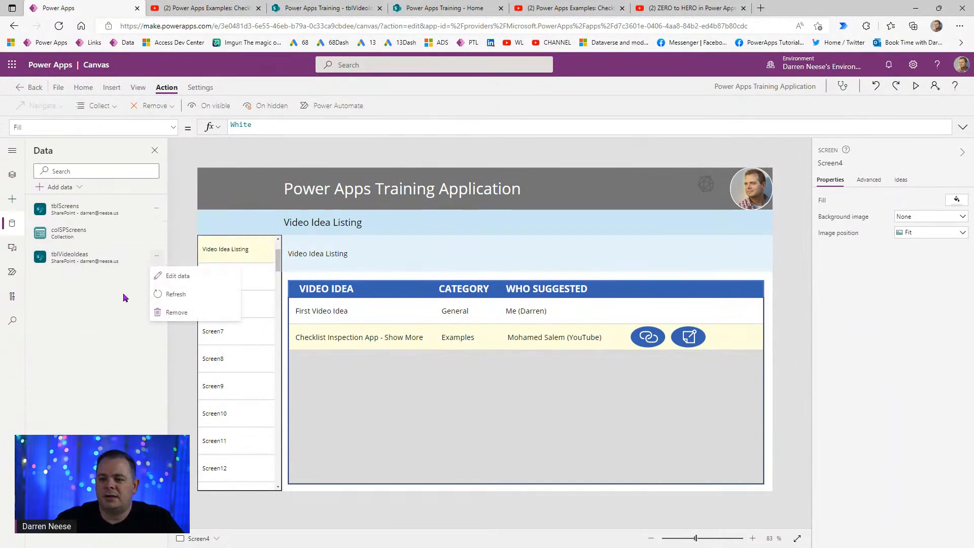
pyautogui.click(177, 295)
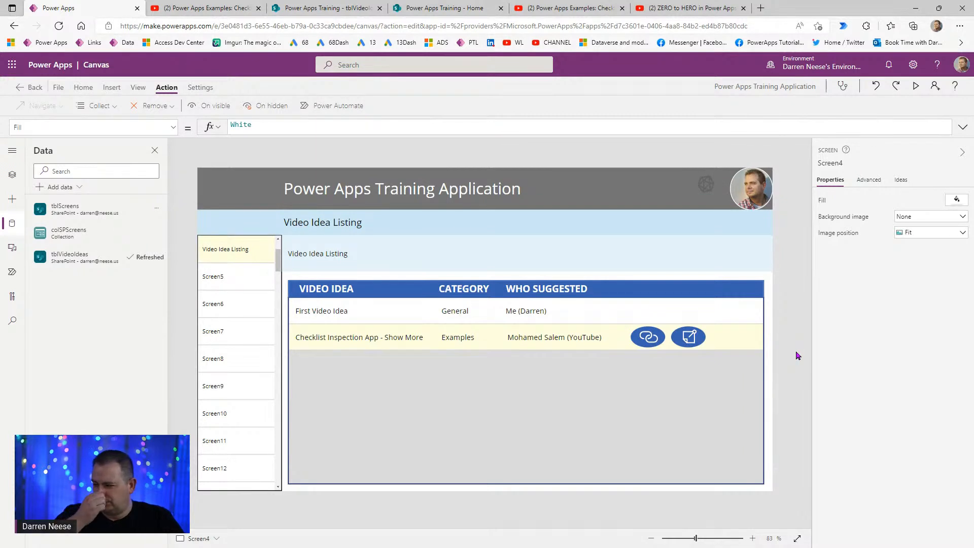
pyautogui.click(12, 178)
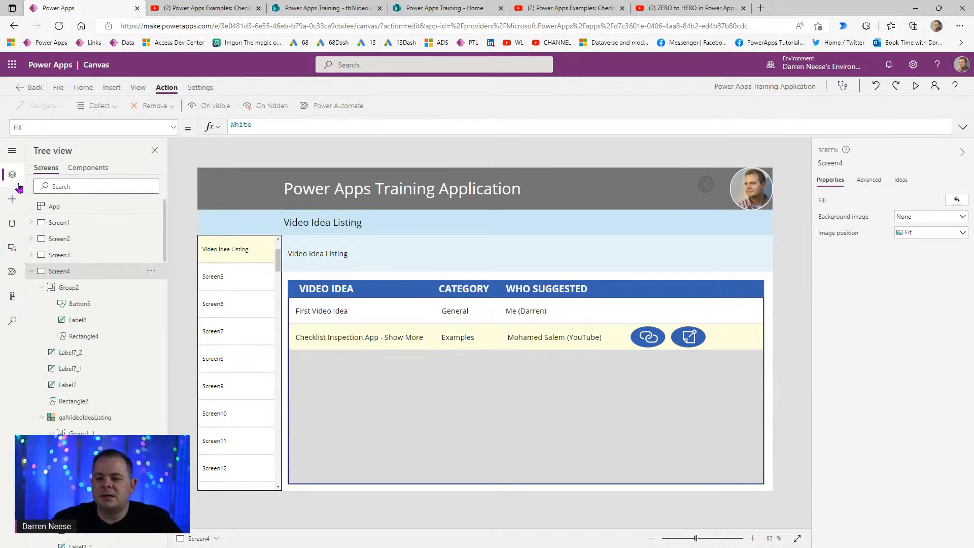
# - Set the gallery edit icon group's Tooltip to ThisItem.FullDescription and launch preview
pyautogui.keyDown('alt'); pyautogui.click(499, 316); pyautogui.keyUp('alt')
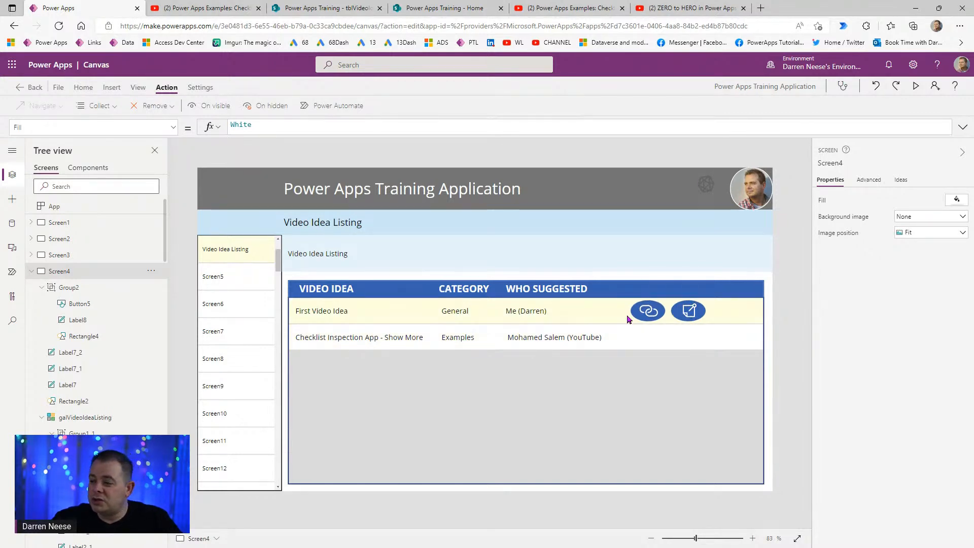
pyautogui.click(81, 290)
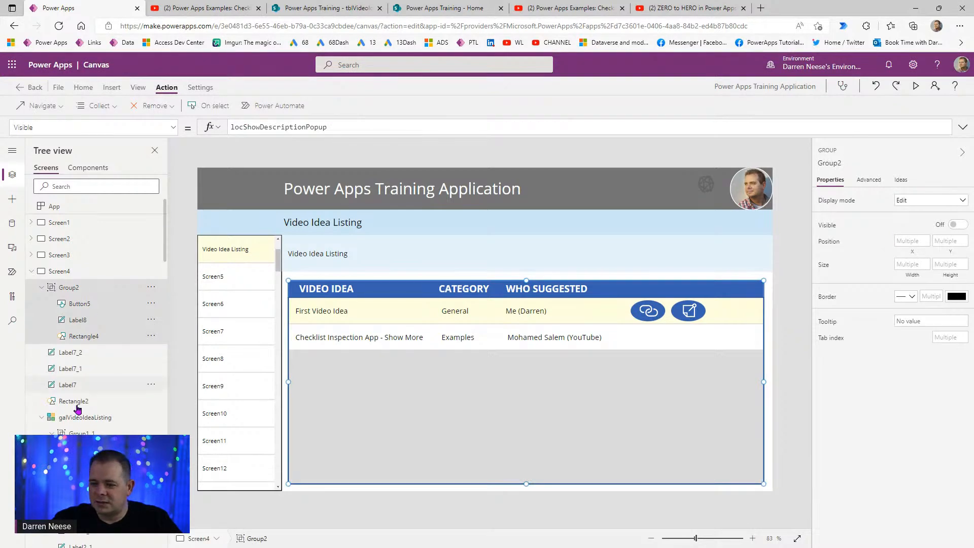
pyautogui.click(96, 435)
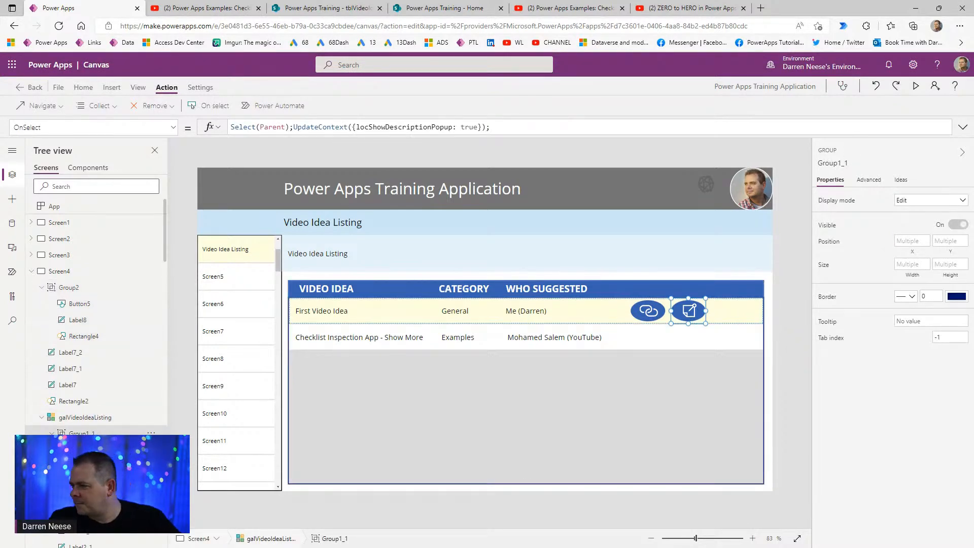
pyautogui.click(938, 321)
pyautogui.click(835, 324)
pyautogui.moveTo(309, 129); pyautogui.dragTo(193, 131)
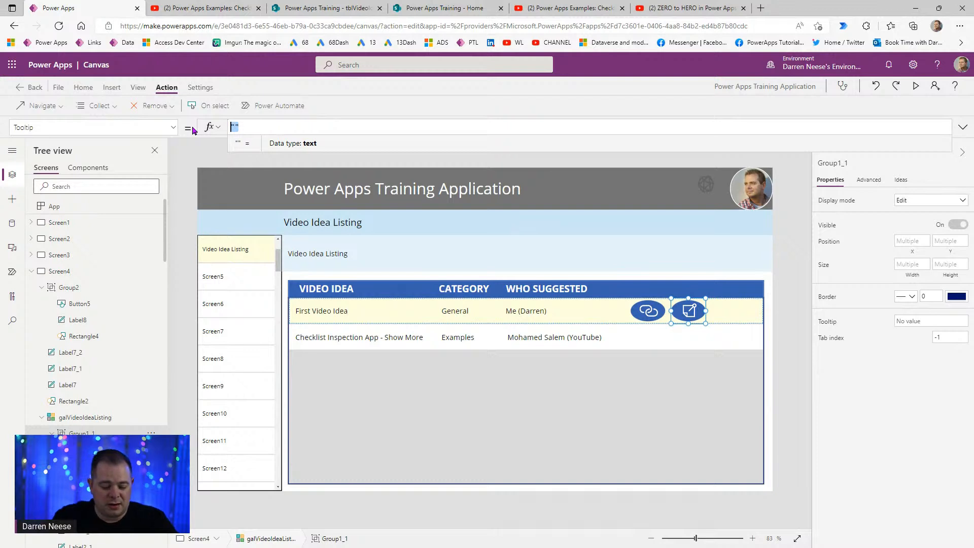
pyautogui.write('ThisIte')
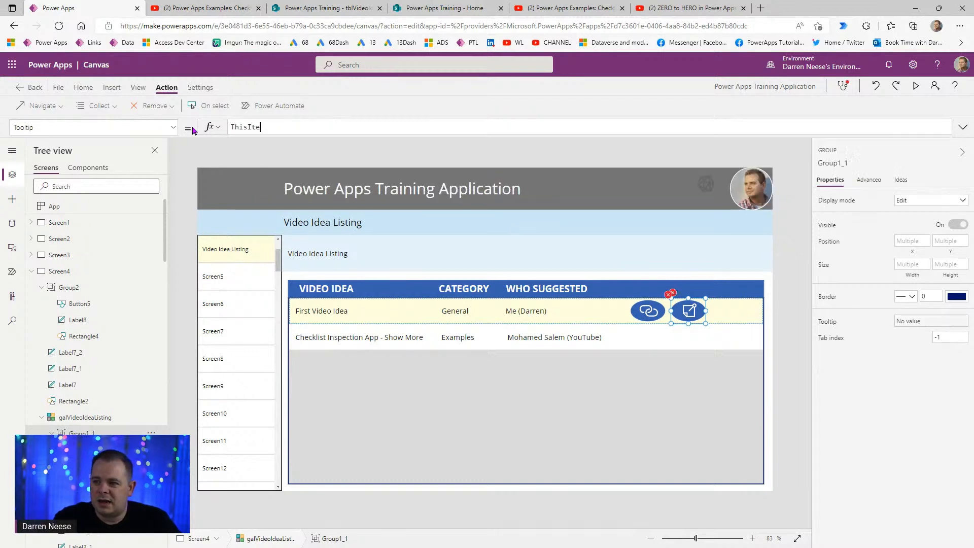
pyautogui.write('m.des')
pyautogui.press('Tab')
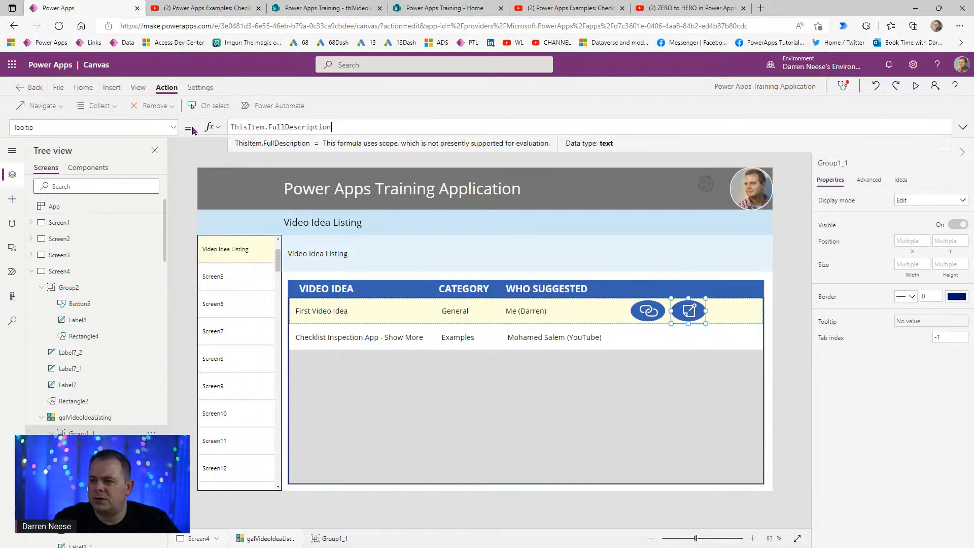
pyautogui.click(917, 87)
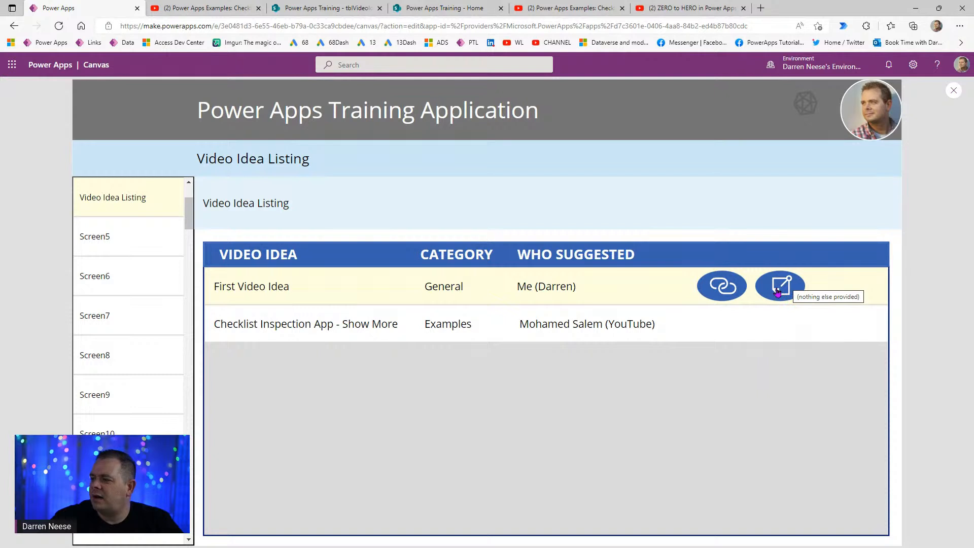
pyautogui.click(655, 325)
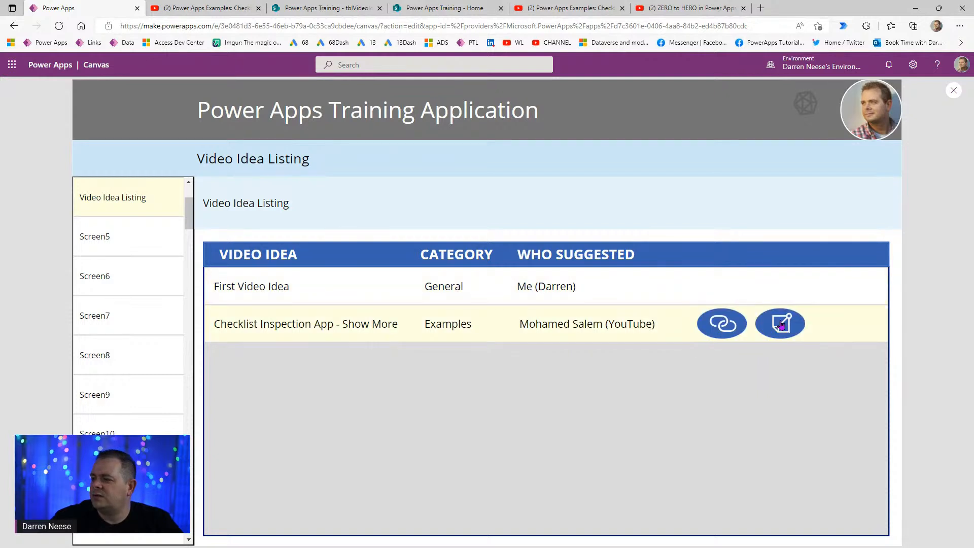
pyautogui.moveTo(785, 331)
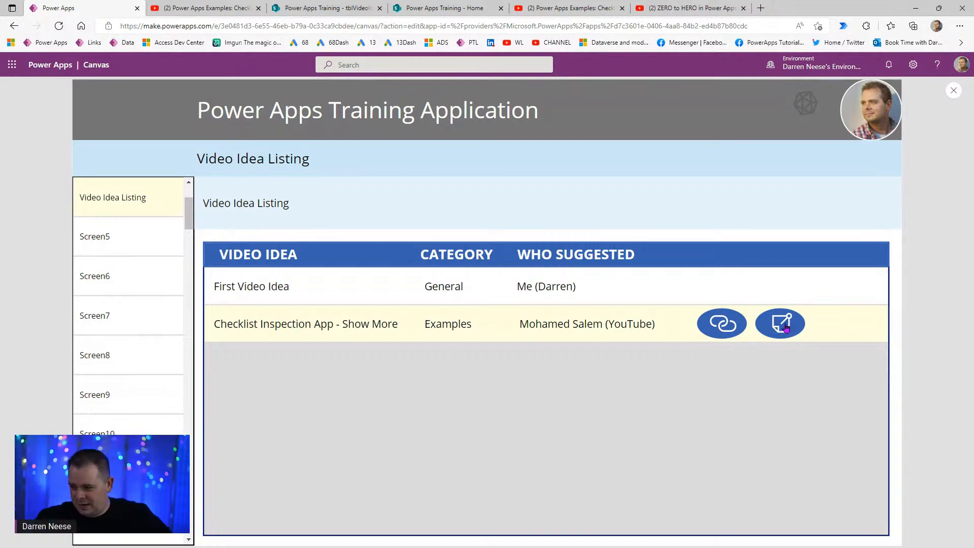
pyautogui.click(786, 328)
pyautogui.moveTo(253, 276); pyautogui.dragTo(394, 329)
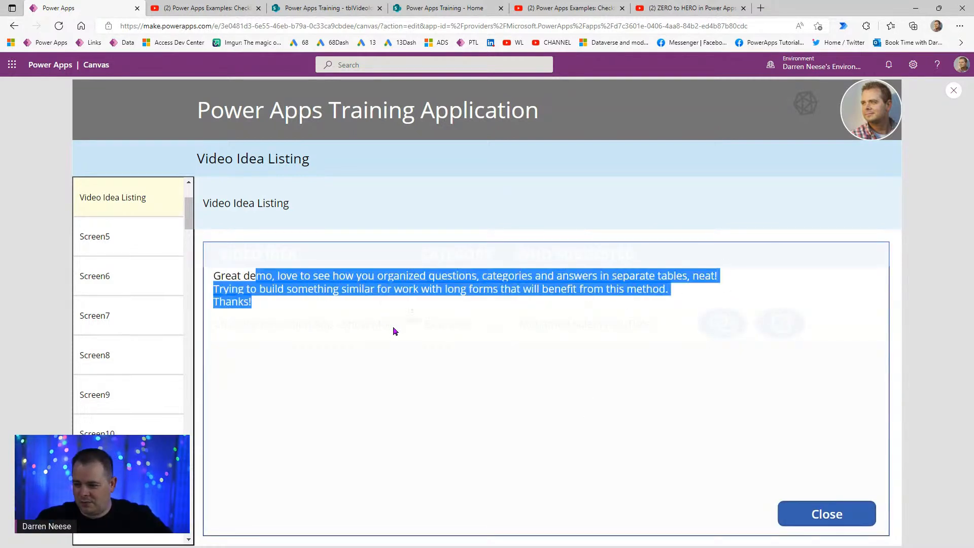
pyautogui.click(831, 513)
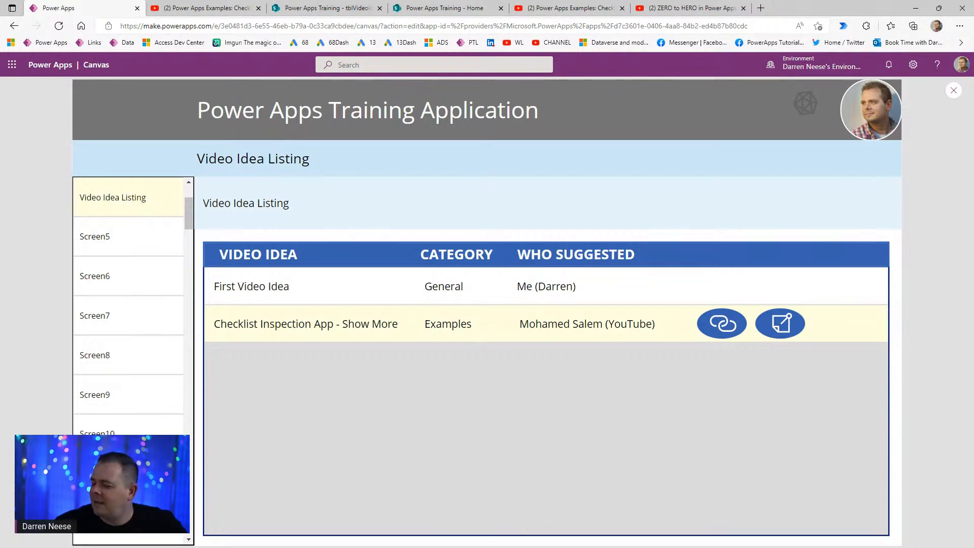
pyautogui.scroll(3, 139, 246)
# - In preview, visit Video Idea Entry, return to Video Idea Listing, then exit preview
pyautogui.click(134, 276)
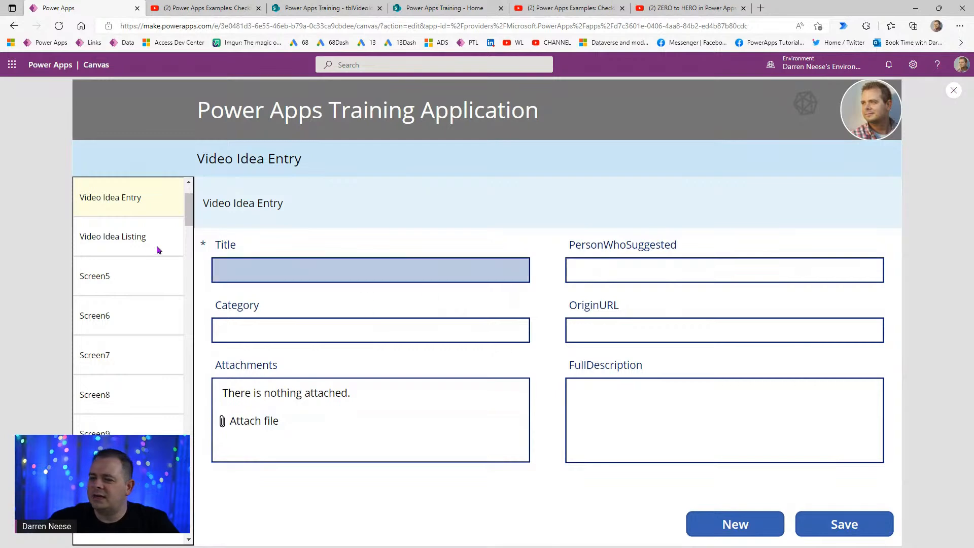
pyautogui.click(124, 236)
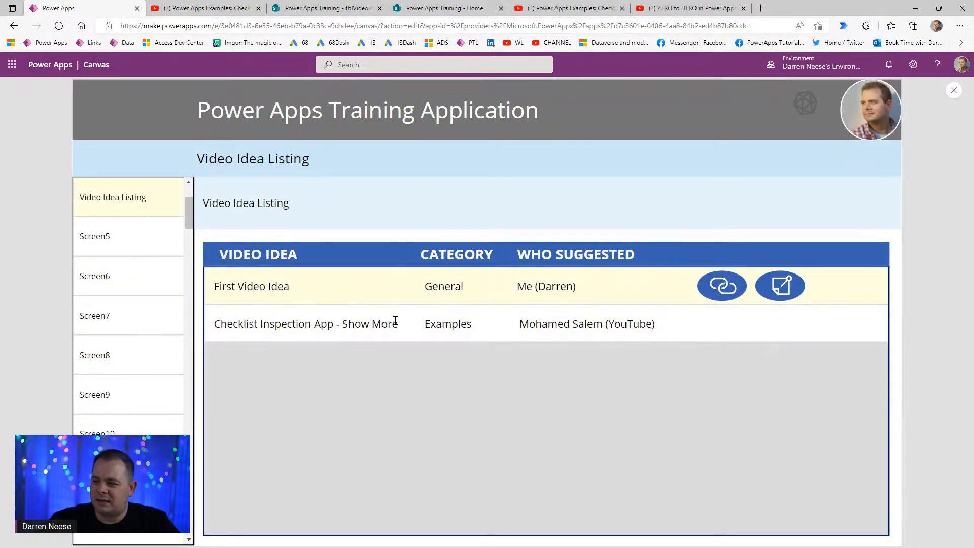
pyautogui.click(953, 90)
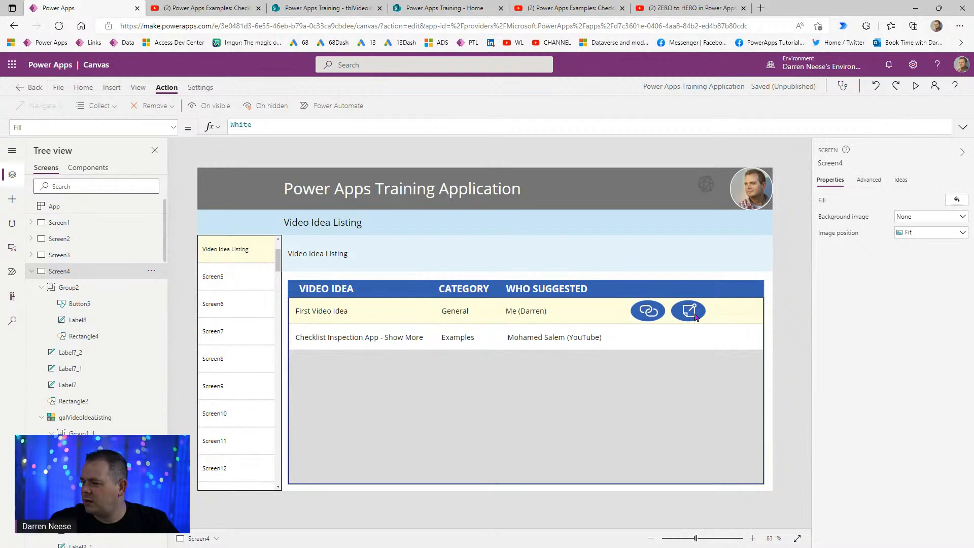
# - Select the popup group's Button5, Rectangle4 and Label8 elements in the tree
pyautogui.click(81, 286)
pyautogui.click(150, 288)
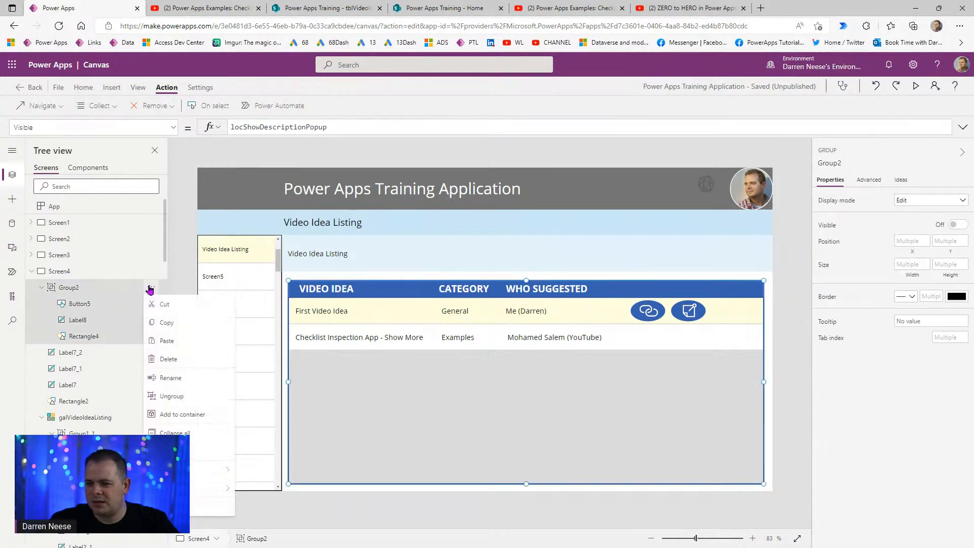
pyautogui.click(99, 313)
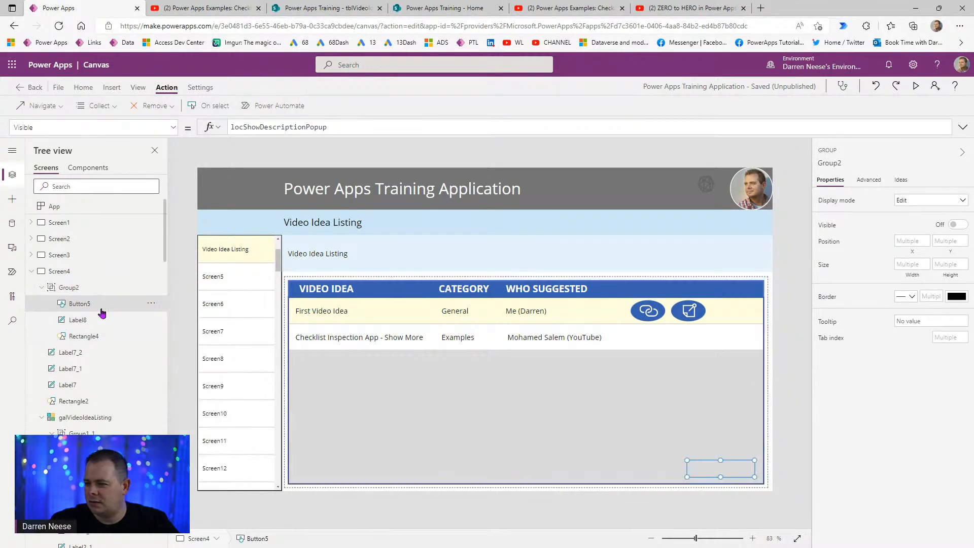
pyautogui.click(109, 293)
pyautogui.click(107, 337)
pyautogui.keyDown('ctrl'); pyautogui.click(107, 323); pyautogui.keyUp('ctrl')
pyautogui.keyDown('ctrl'); pyautogui.click(106, 308); pyautogui.keyUp('ctrl')
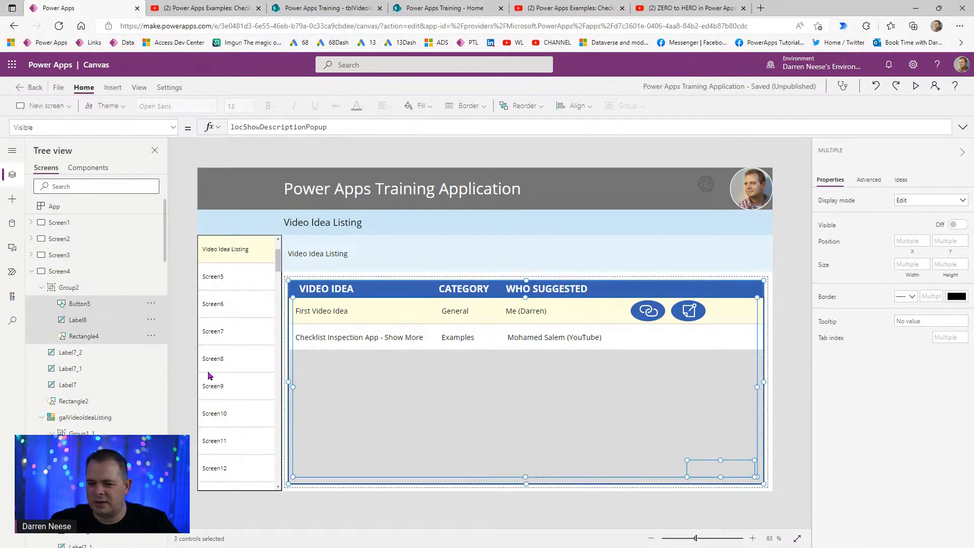
# - Paste a copy of the note-icon group Group1_1 and place it right of the existing icons
pyautogui.click(104, 437)
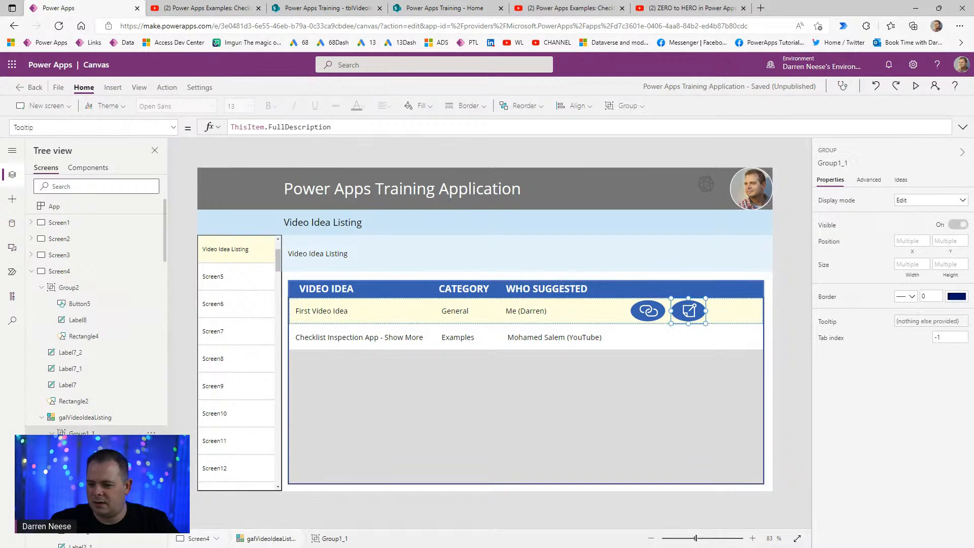
pyautogui.click(104, 466)
pyautogui.keyDown('ctrl'); pyautogui.click(104, 450); pyautogui.keyUp('ctrl')
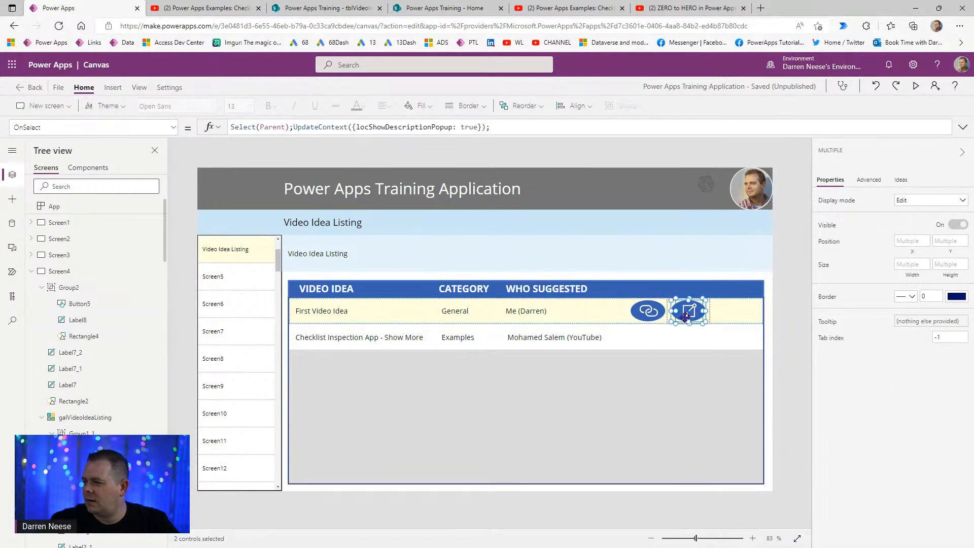
pyautogui.click(122, 431)
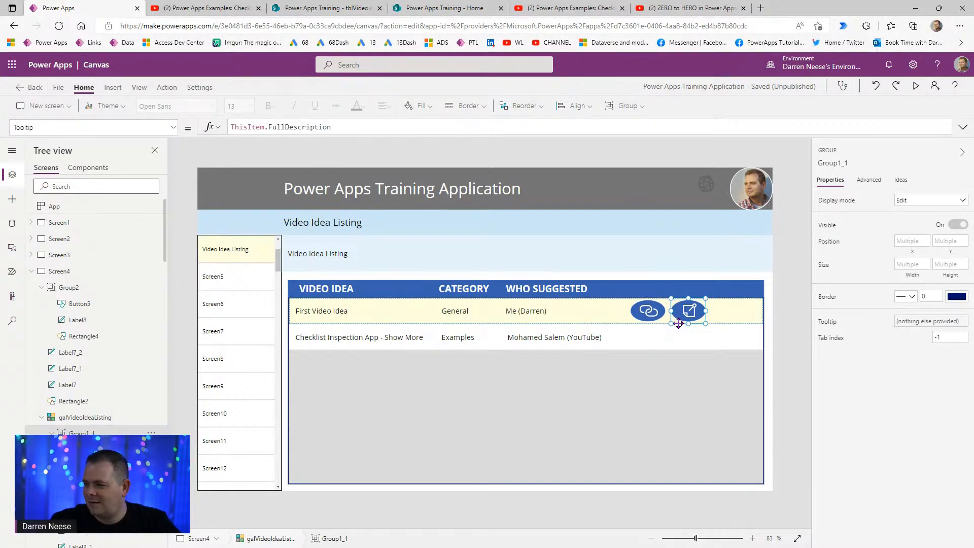
pyautogui.hotkey('ctrl', 'v')
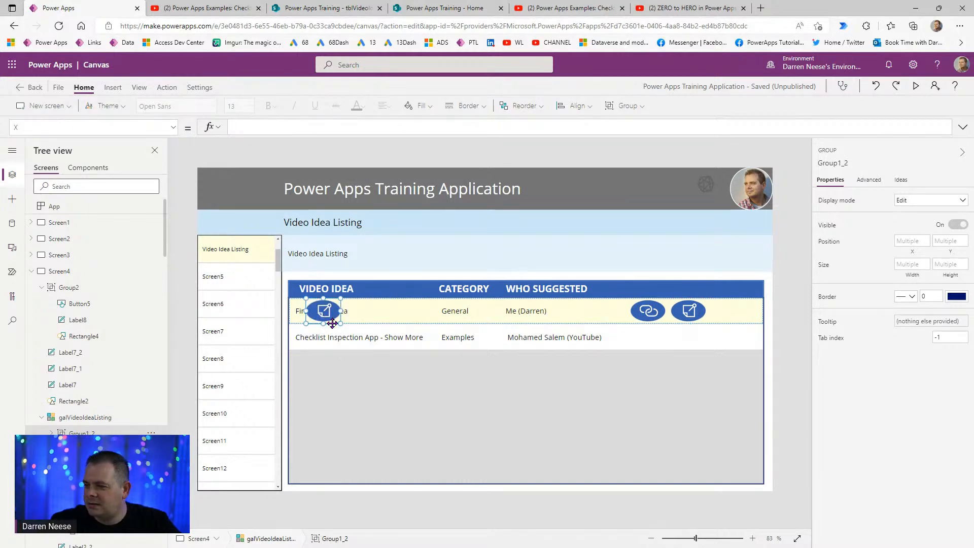
pyautogui.moveTo(339, 323); pyautogui.dragTo(738, 337)
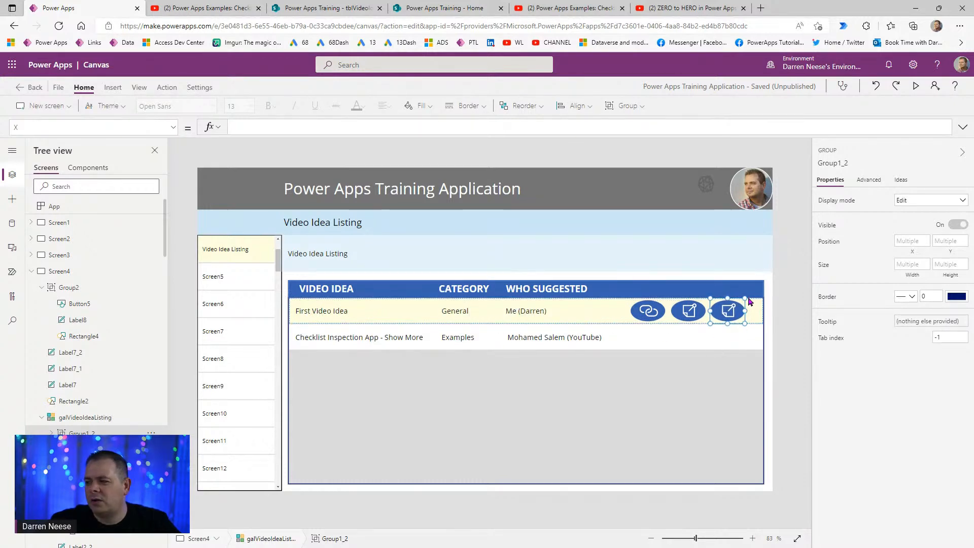
pyautogui.click(789, 337)
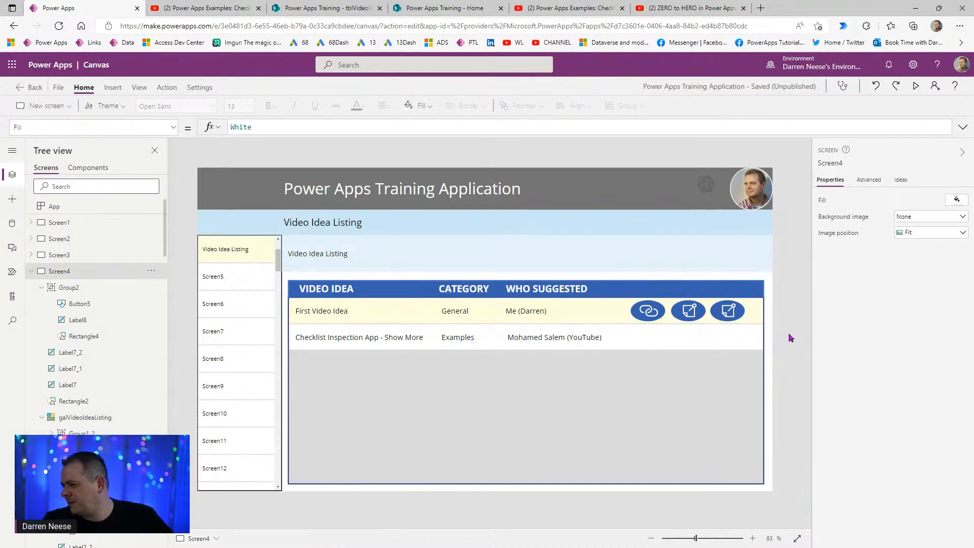
# - Change the copied Group1_2 icon's glyph from Post to the Edit pencil
pyautogui.click(81, 433)
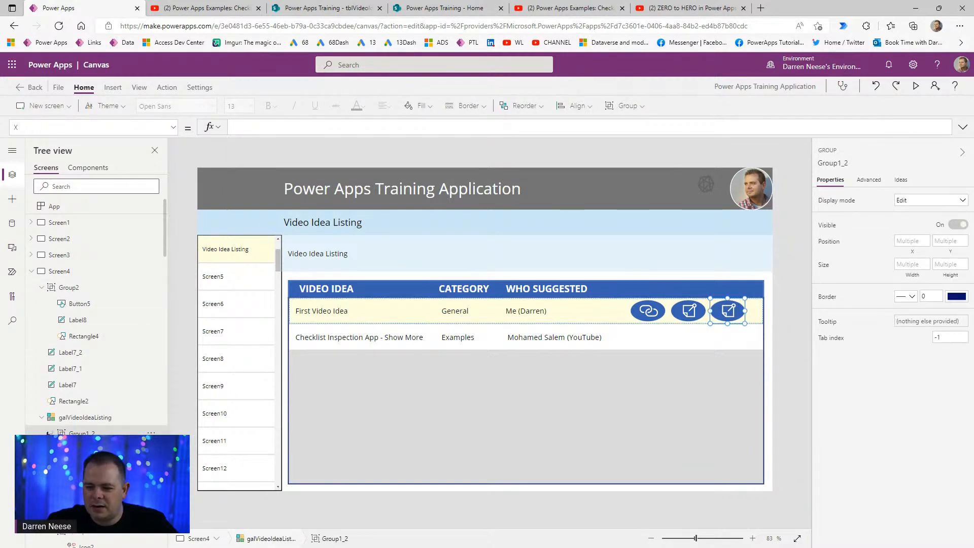
pyautogui.click(728, 310)
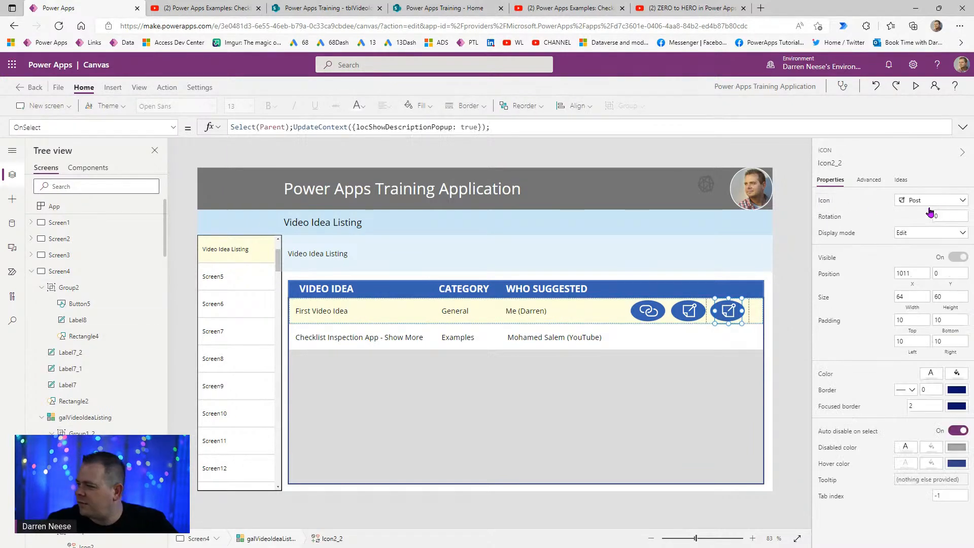
pyautogui.click(949, 200)
pyautogui.write('ed')
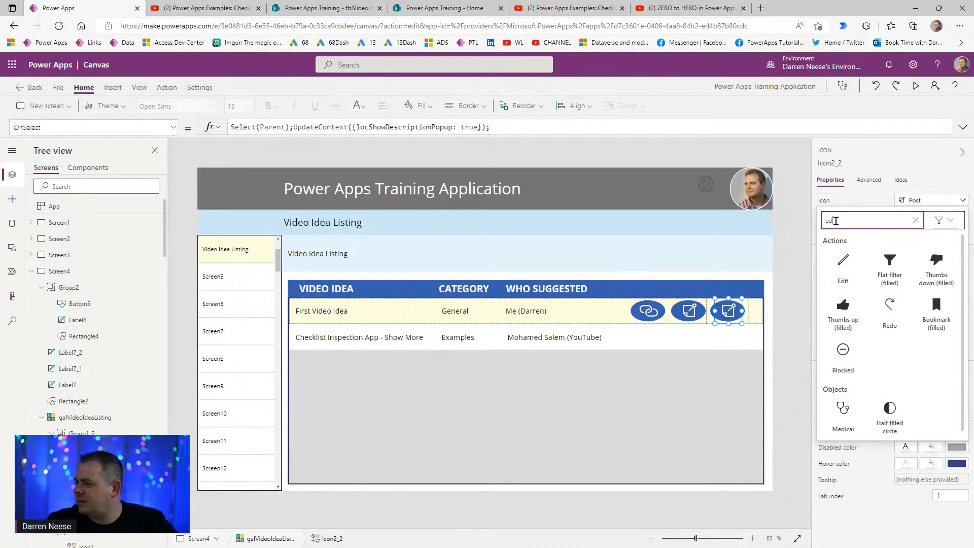
pyautogui.click(838, 272)
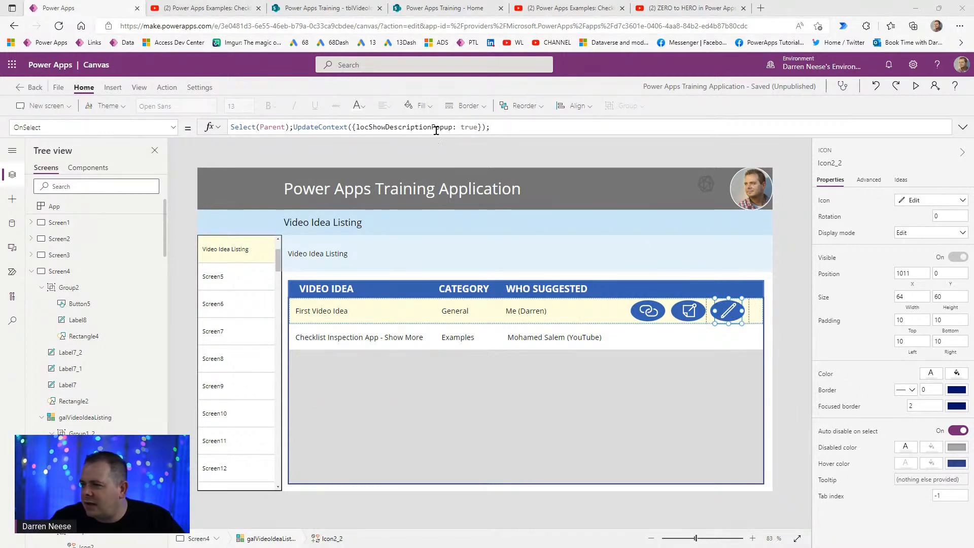
# - Replace the pencil's OnSelect UpdateContext with Navigate(Screen3, ScreenTransition.Fade)
pyautogui.moveTo(293, 127); pyautogui.dragTo(565, 128)
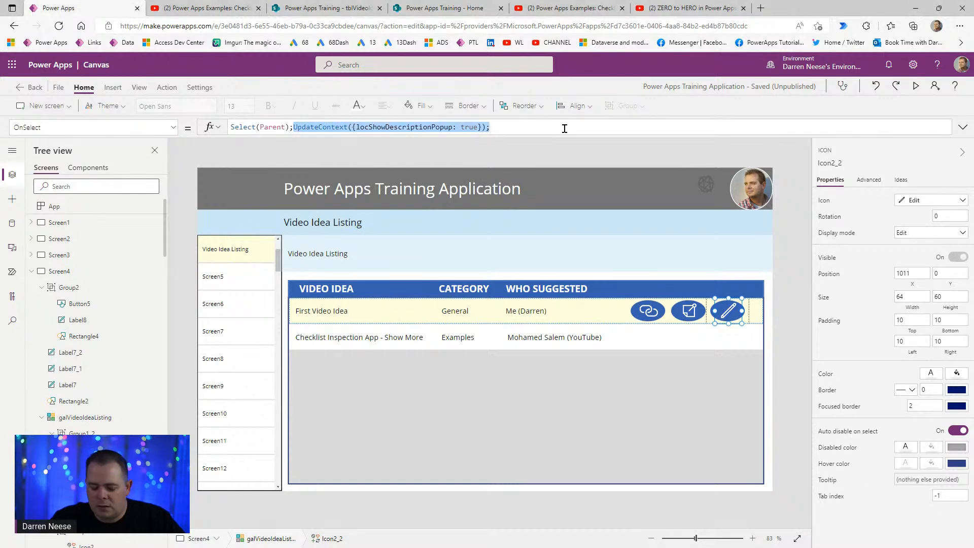
pyautogui.write('Navigate(')
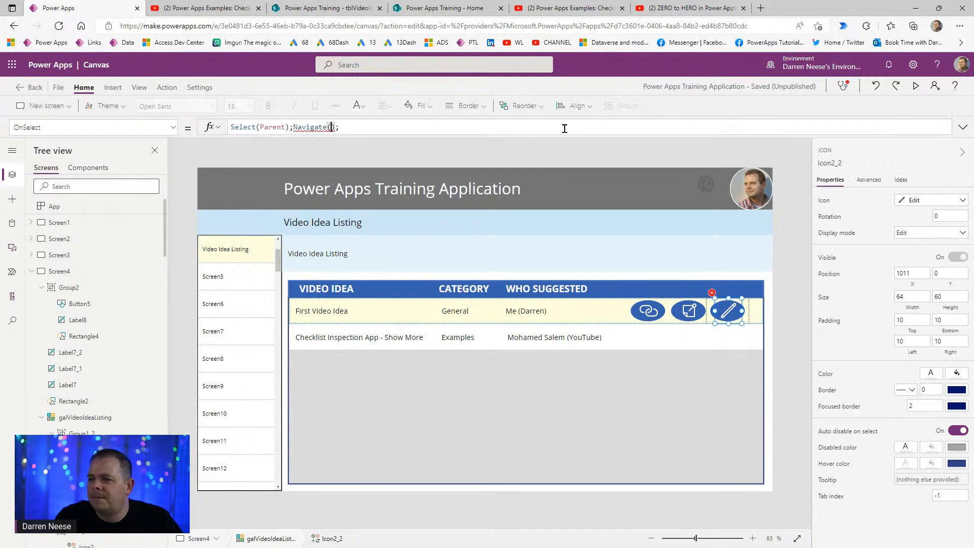
pyautogui.write('Screen3')
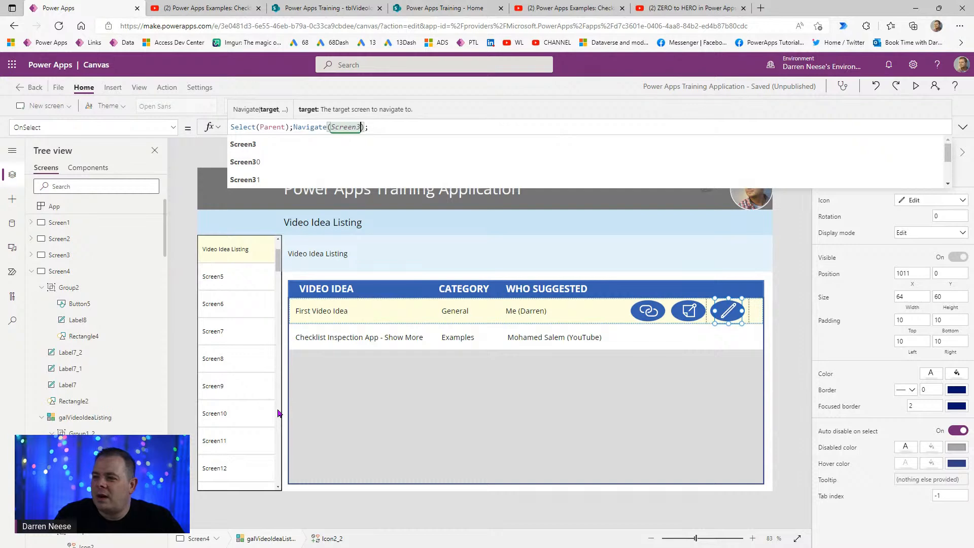
pyautogui.write(', Fade')
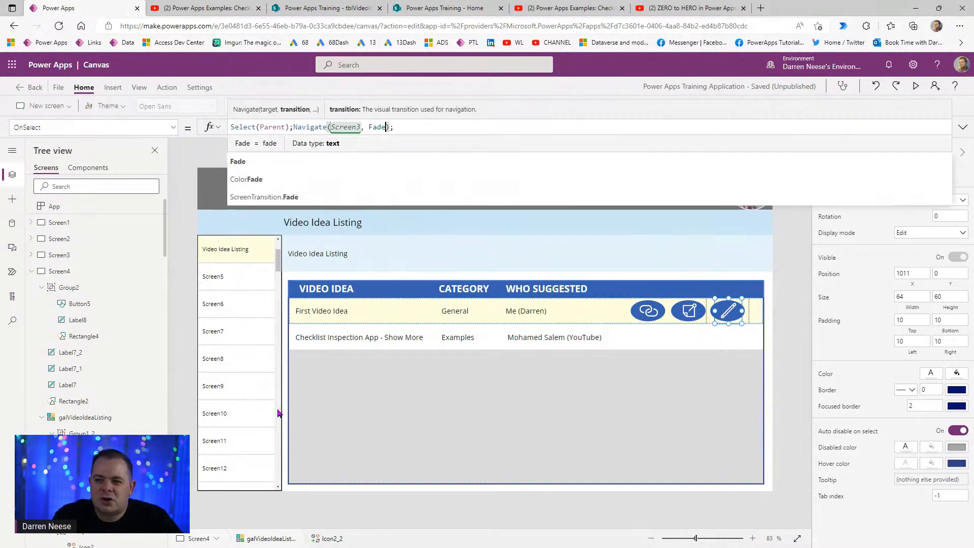
pyautogui.hotkey('ctrl', 'shift', 'Left')
pyautogui.write('T')
pyautogui.press('BackSpace')
pyautogui.write('screenTran')
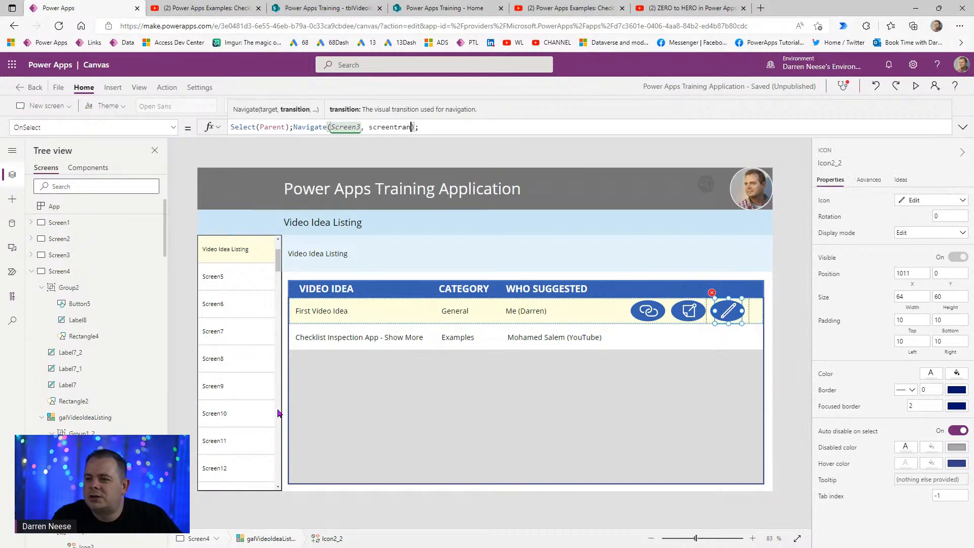
pyautogui.press('Tab')
pyautogui.write('.')
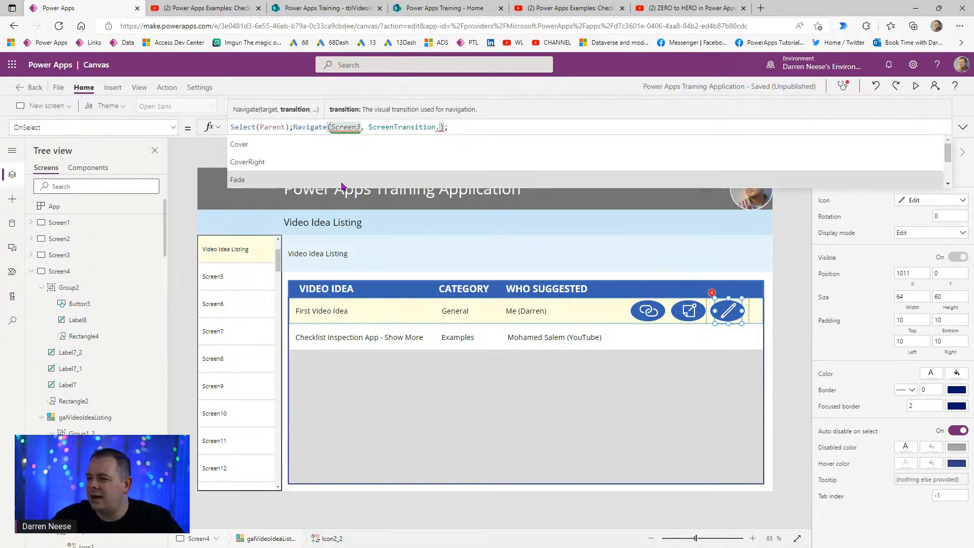
pyautogui.click(350, 180)
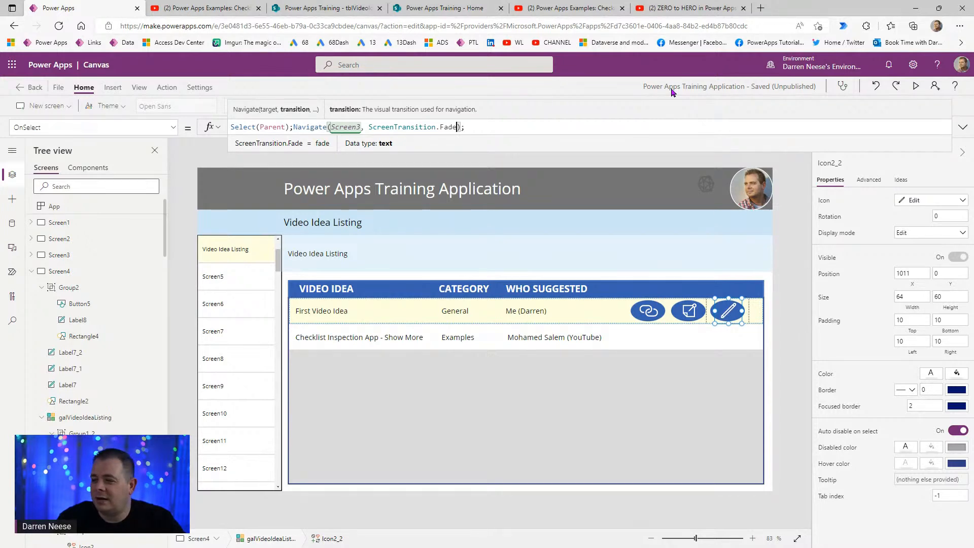
# - Pass the row as the context record {locVideoIdea: ThisItem} and preview the app
pyautogui.write(', {}')
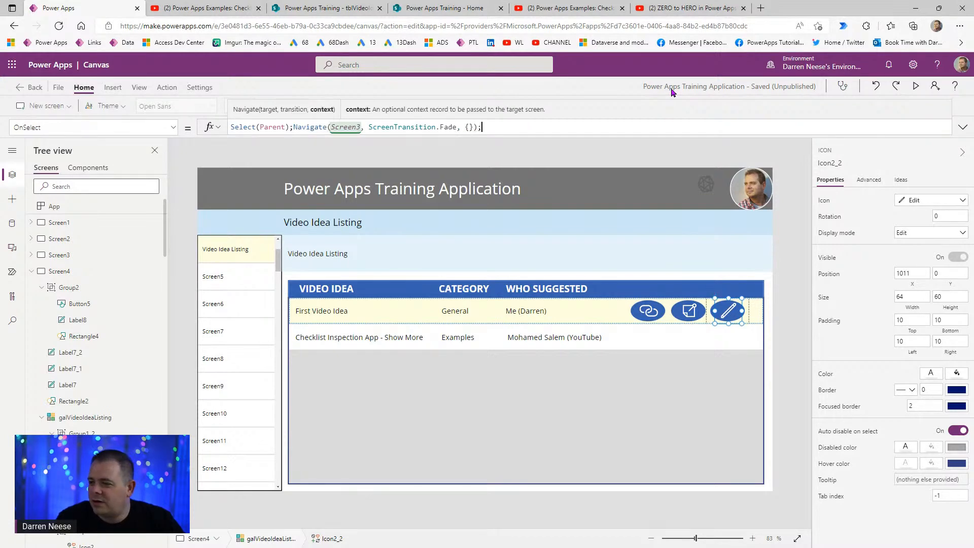
pyautogui.press('Left')
pyautogui.write('loc')
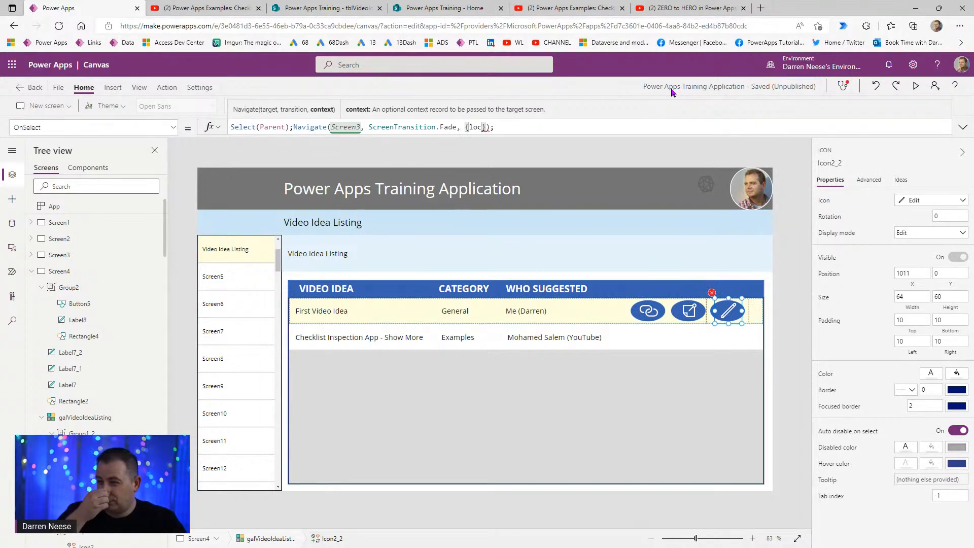
pyautogui.write('VideoIdea')
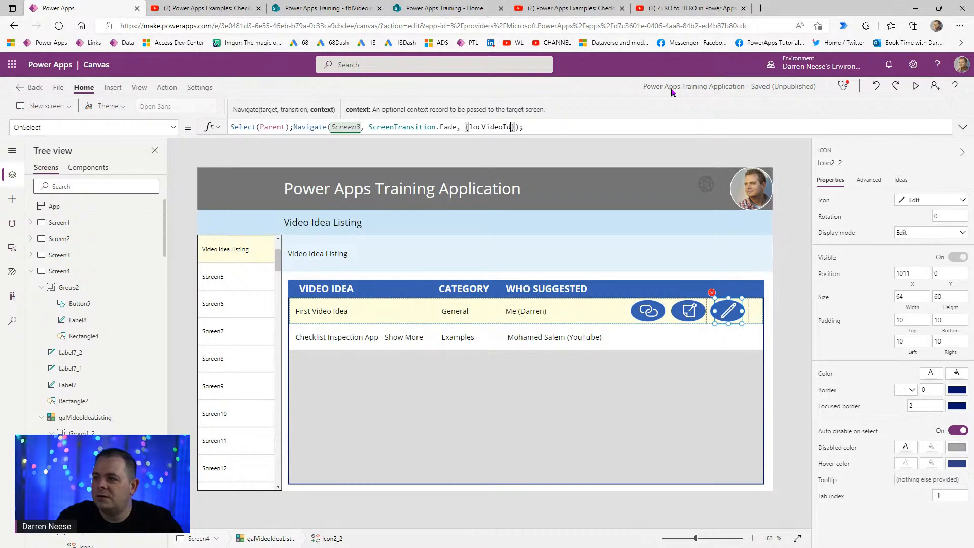
pyautogui.write(': ')
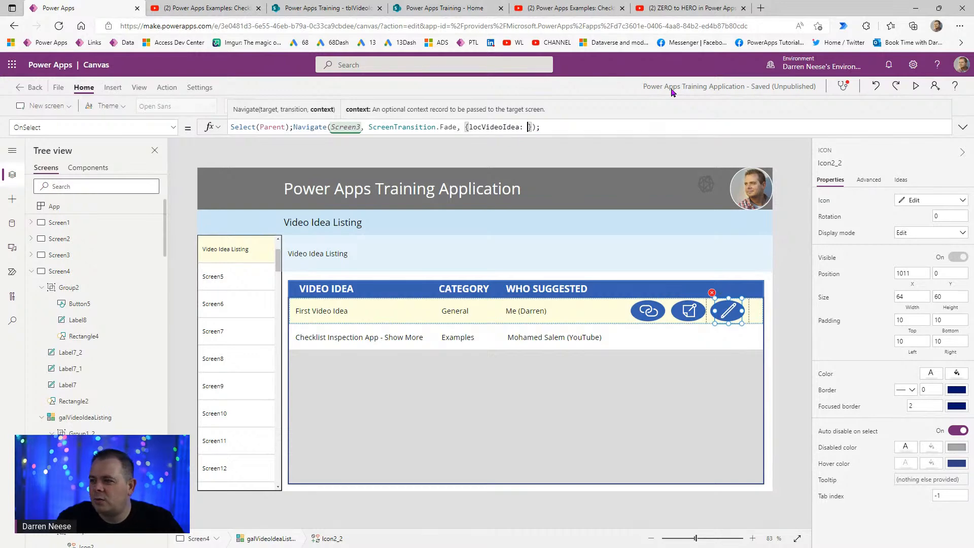
pyautogui.write('ThisItem')
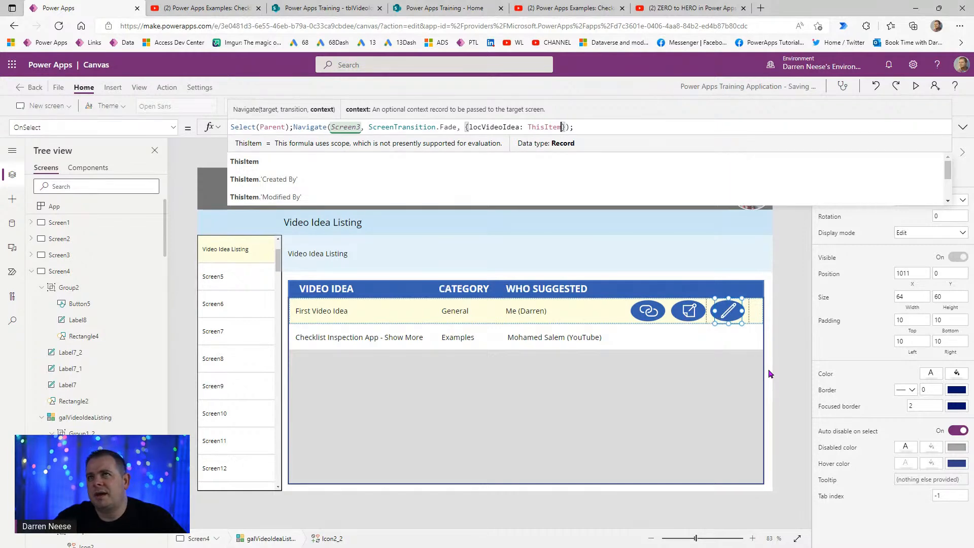
pyautogui.click(913, 90)
# - After testing the pencil in preview, set frmVideoIdea's Item property to locVideoIdea
pyautogui.click(837, 287)
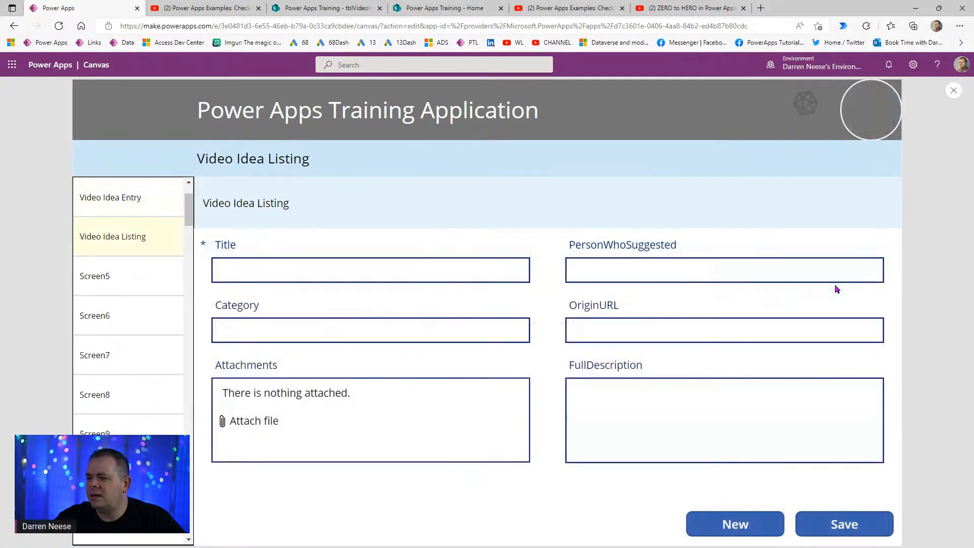
pyautogui.click(953, 90)
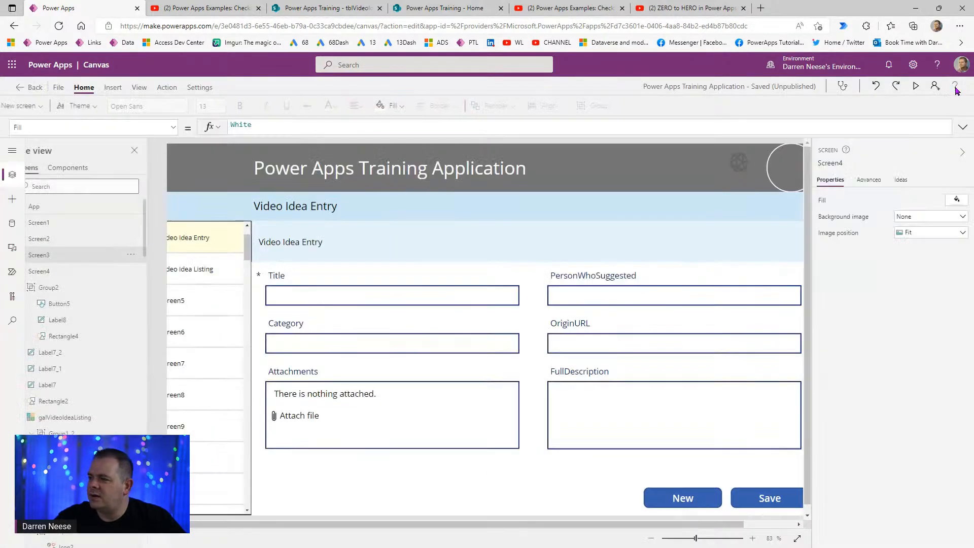
pyautogui.click(528, 467)
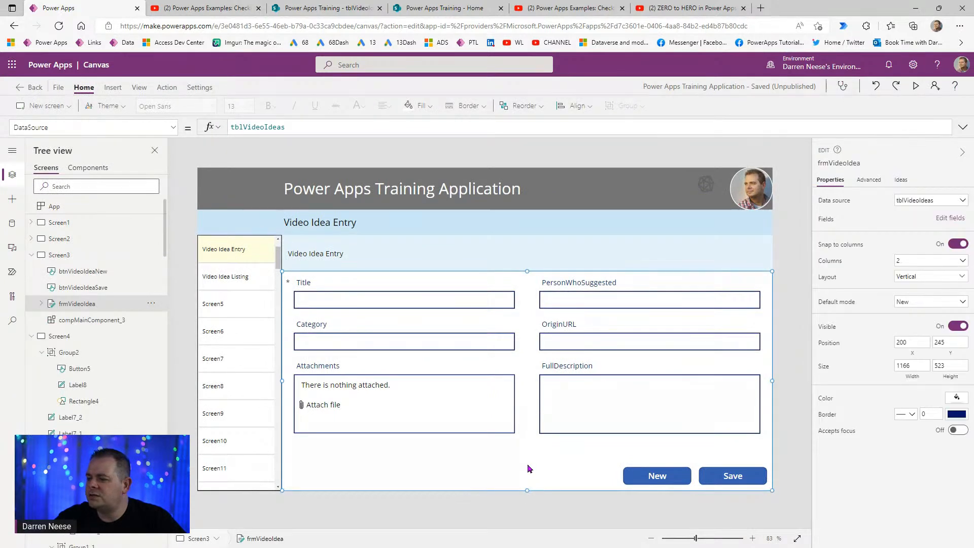
pyautogui.click(869, 180)
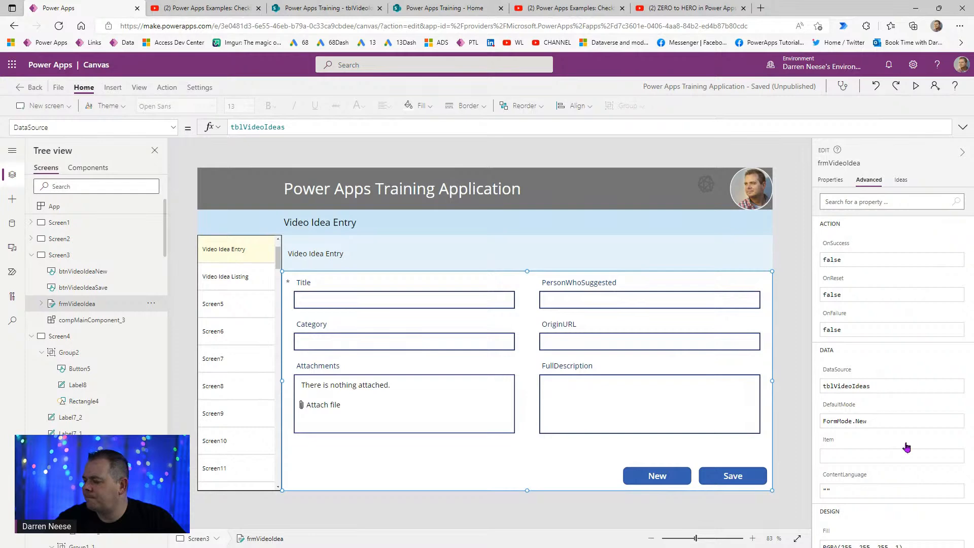
pyautogui.click(857, 454)
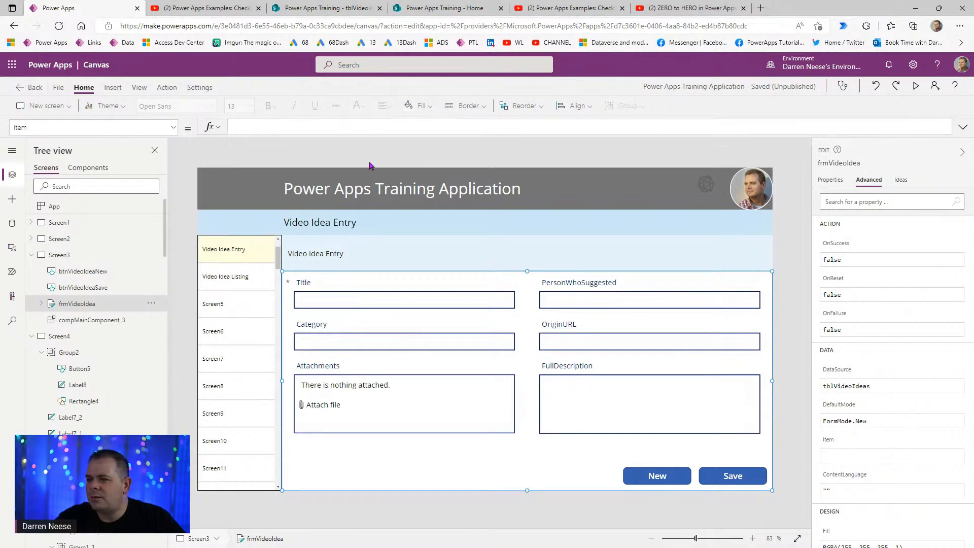
pyautogui.write('loc')
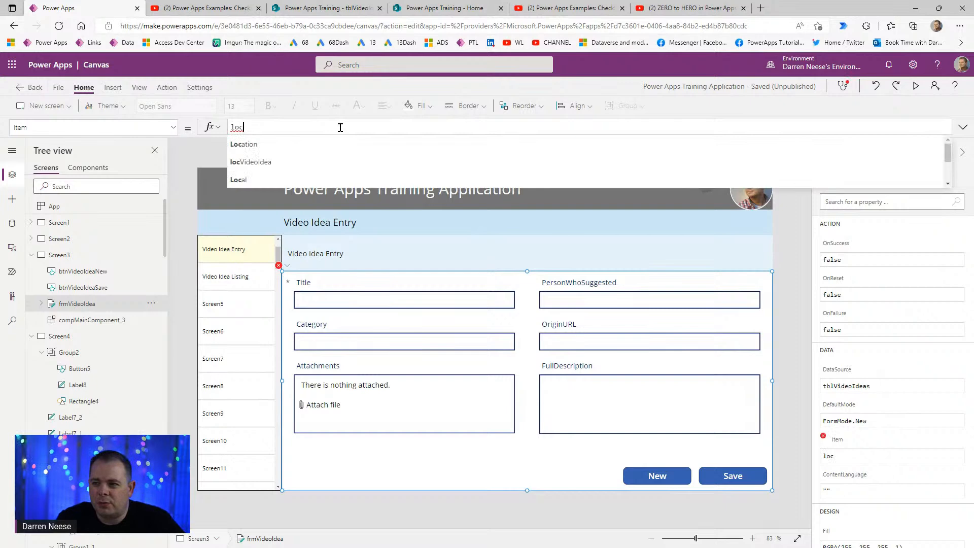
pyautogui.click(330, 162)
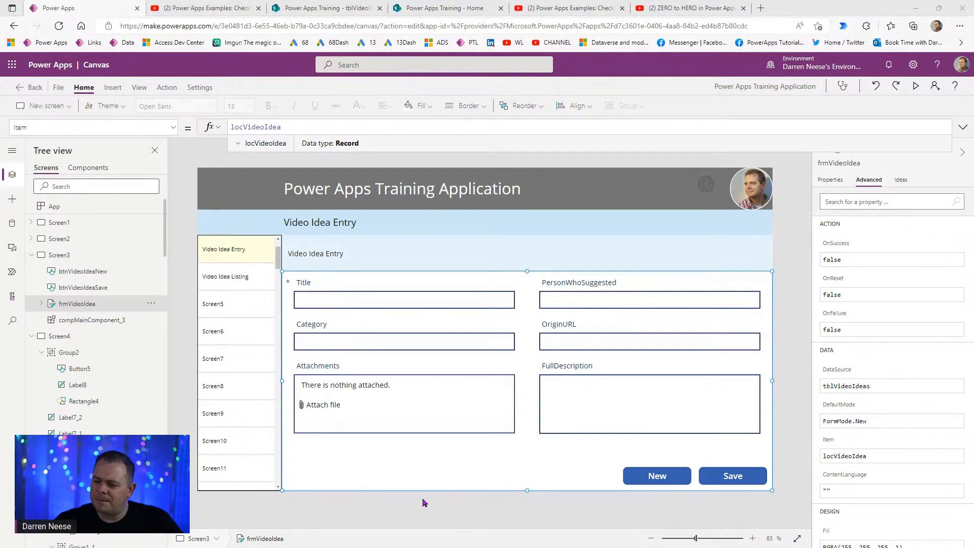
pyautogui.click(84, 257)
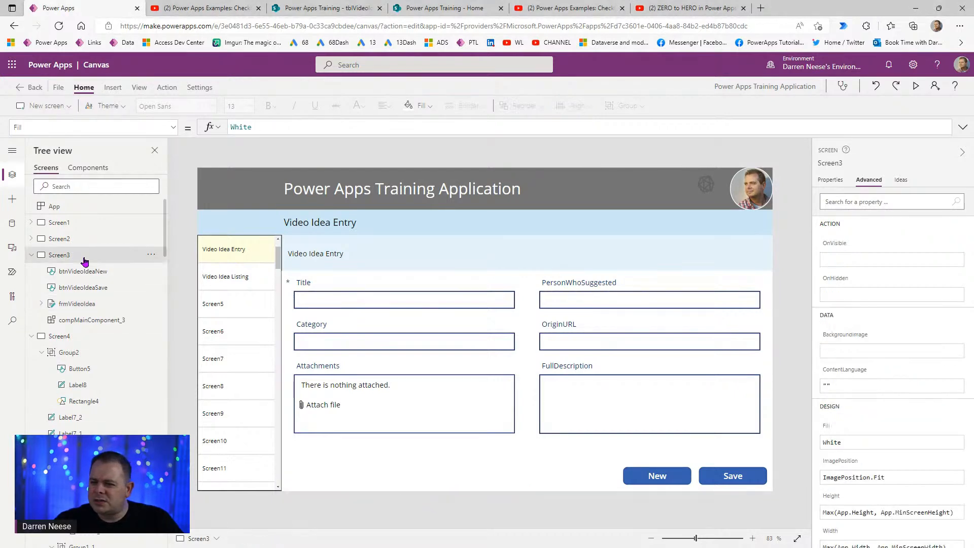
# - Start Screen3's OnVisible formula with the condition If(!IsBlank(locVideoIdea)
pyautogui.click(194, 105)
pyautogui.click(963, 128)
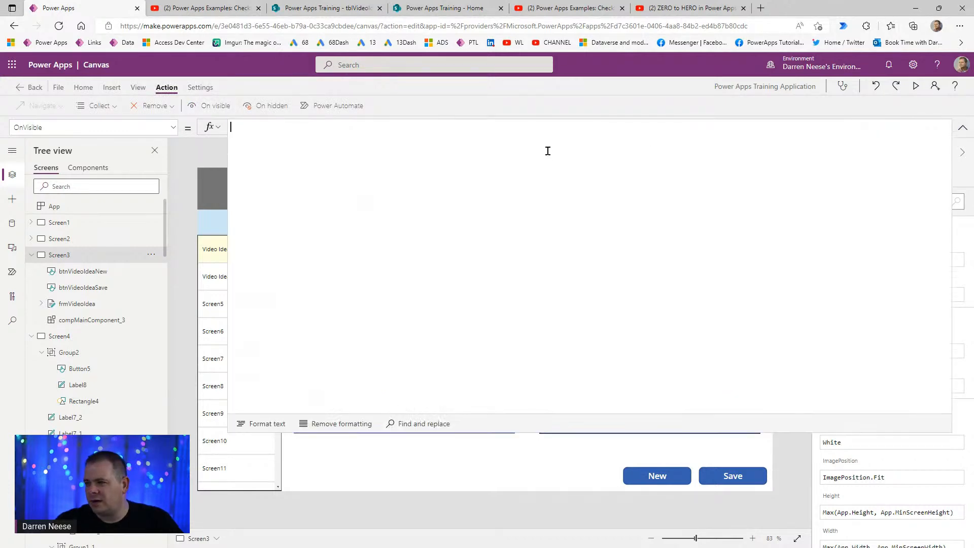
pyautogui.write('If(loc')
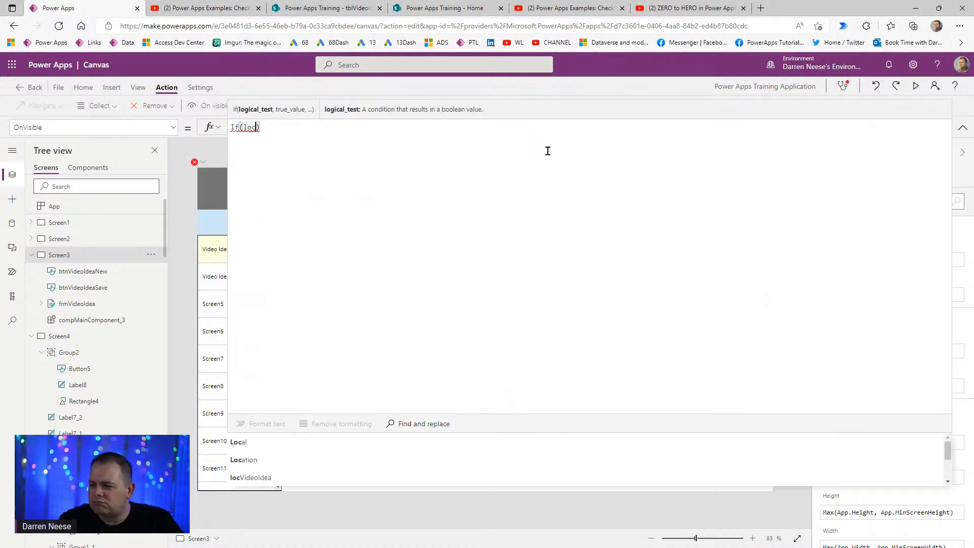
pyautogui.press('Down')
pyautogui.press('Down')
pyautogui.press('Tab')
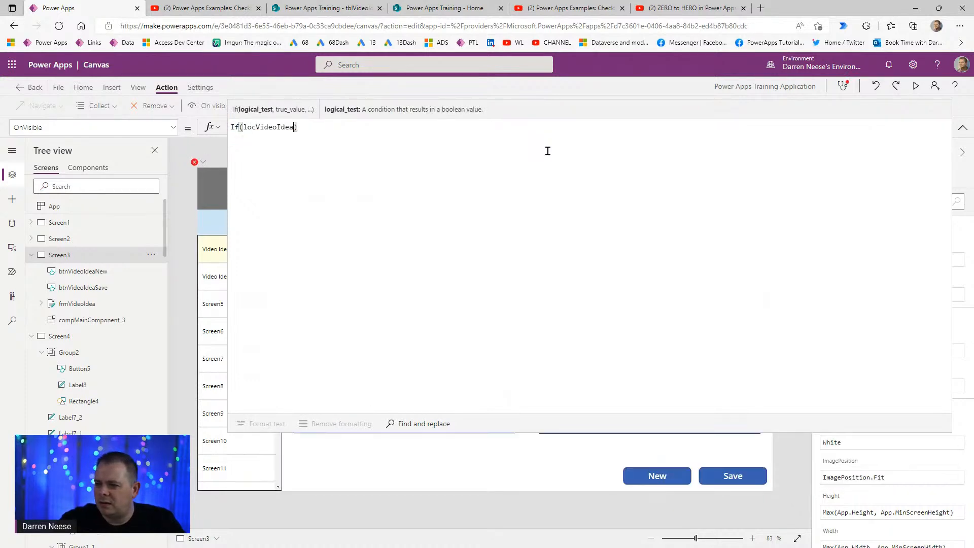
pyautogui.hotkey('ctrl', 'Left')
pyautogui.write('IsBlank(')
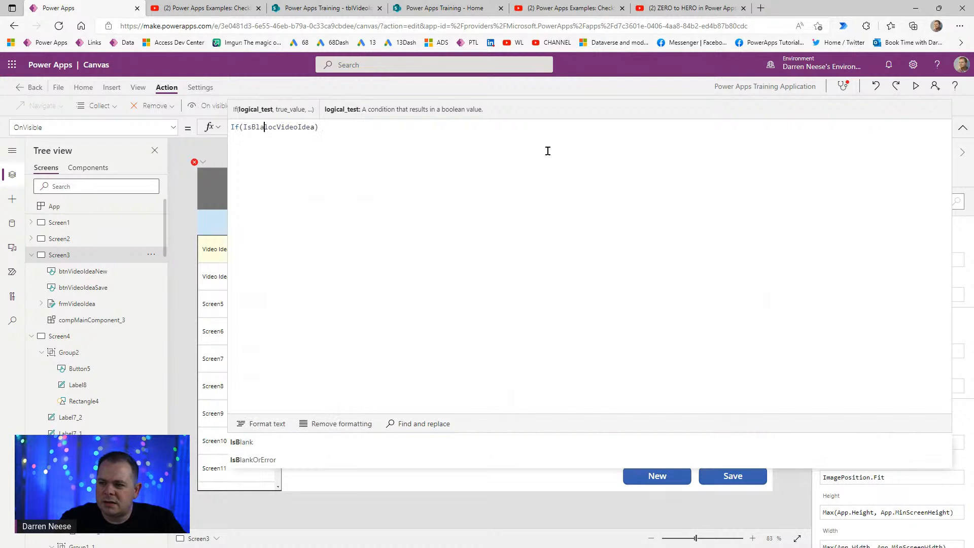
pyautogui.hotkey('ctrl', 'Right')
pyautogui.write(')')
pyautogui.hotkey('ctrl', 'Left')
pyautogui.hotkey('ctrl', 'Left')
pyautogui.hotkey('ctrl', 'Left')
pyautogui.hotkey('ctrl', 'Left')
pyautogui.write('!')
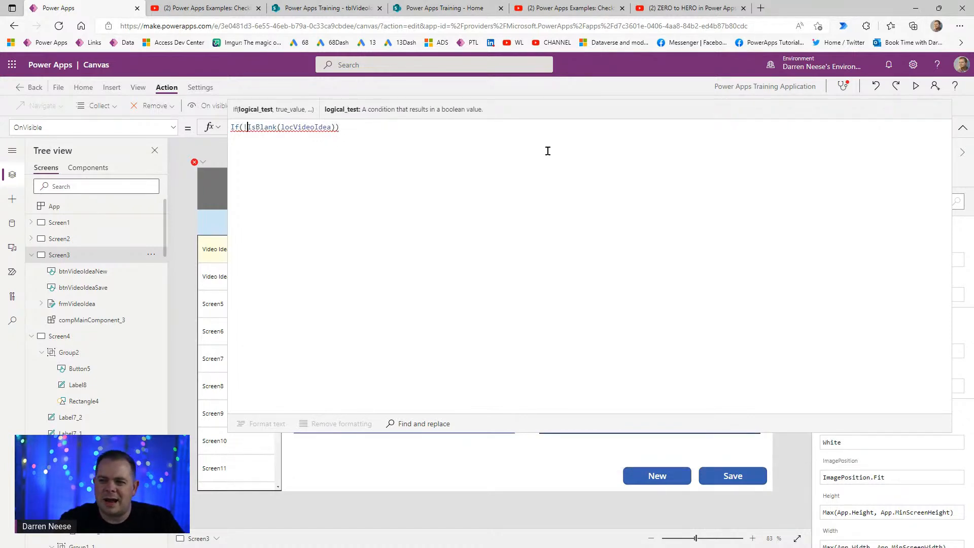
pyautogui.press('End')
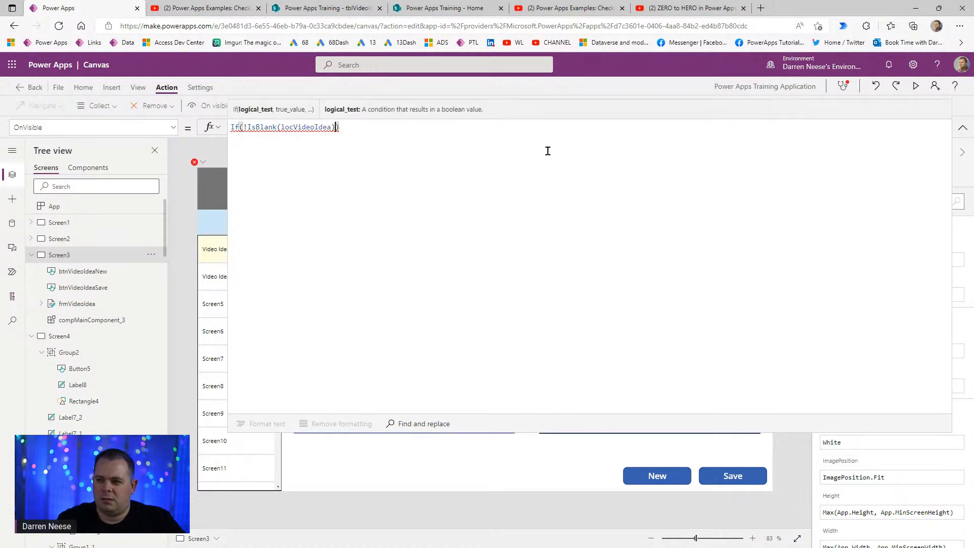
# - Add the branches EditForm(frmVideoIdea) and NewForm(frmVideoIdea) on separate lines
pyautogui.write(',')
pyautogui.hotkey('shift', 'Return')
pyautogui.press('Up')
pyautogui.press('Right')
pyautogui.press('Right')
pyautogui.press('Right')
pyautogui.hotkey('shift', 'Return')
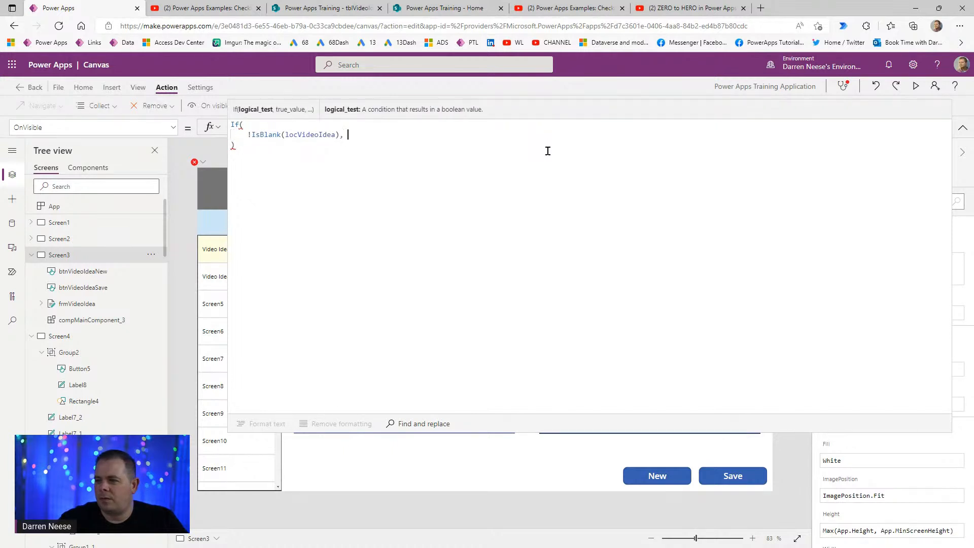
pyautogui.hotkey('shift', 'Return')
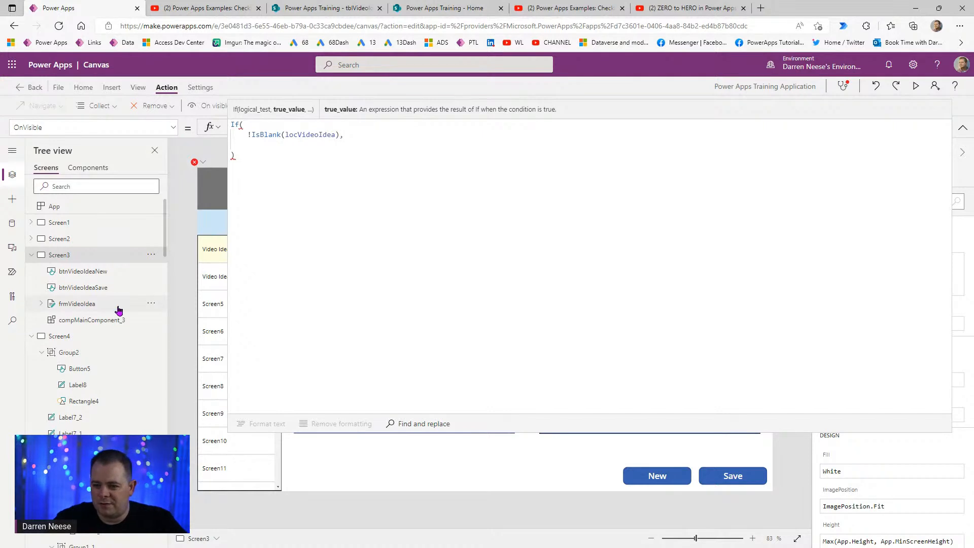
pyautogui.write('EditForm(')
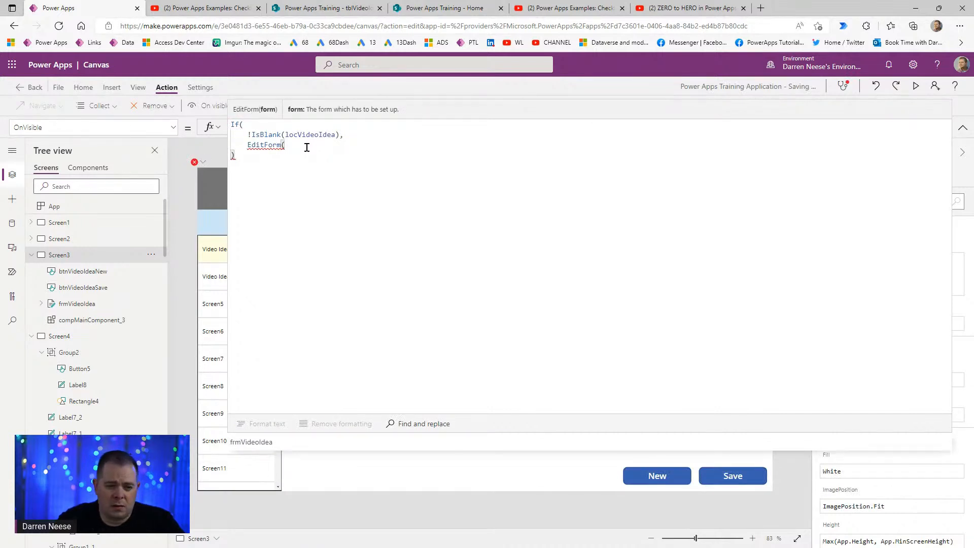
pyautogui.write('frmVid')
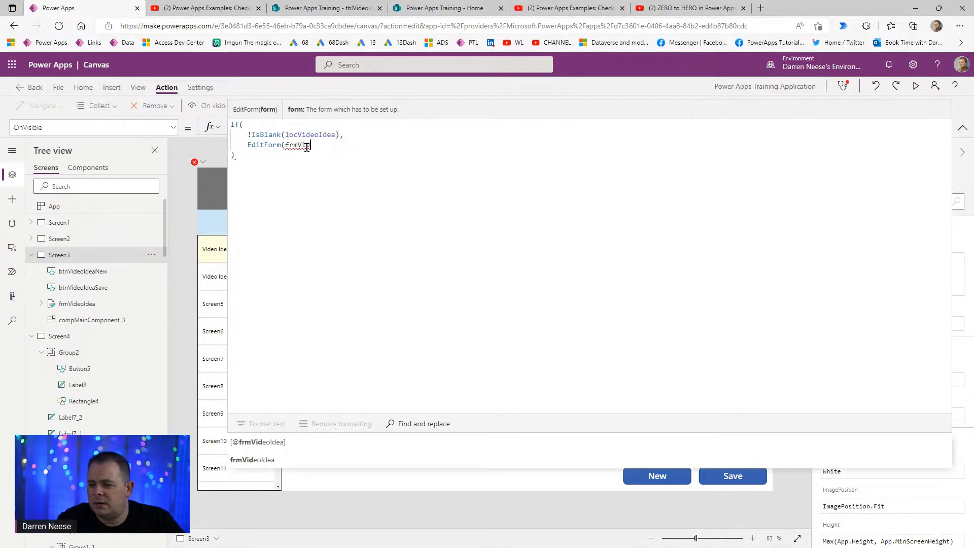
pyautogui.click(260, 459)
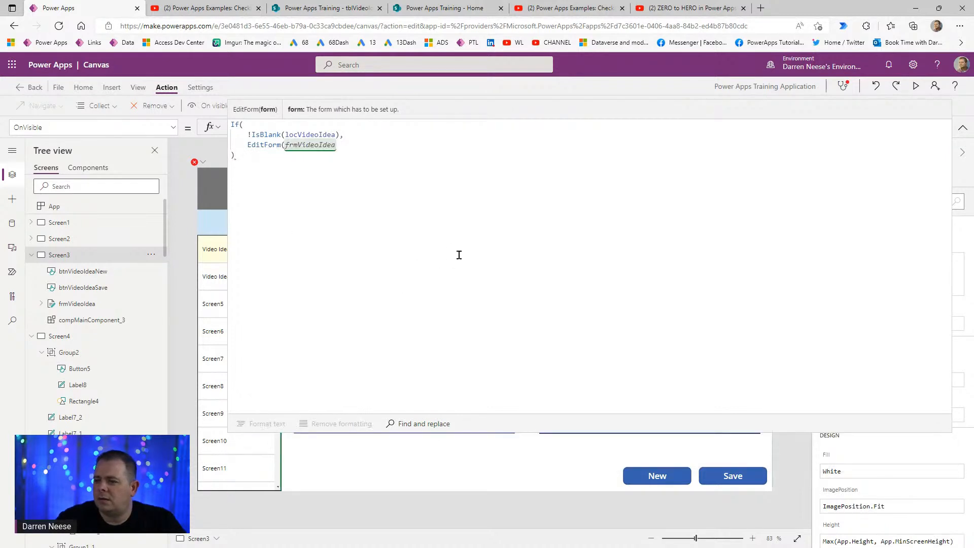
pyautogui.write('),')
pyautogui.press('Return')
pyautogui.write('NewForm()')
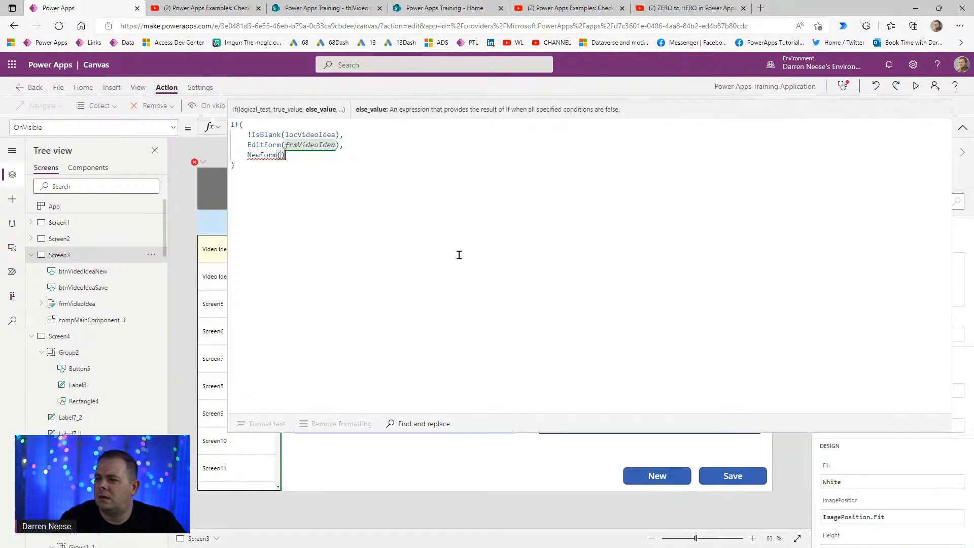
pyautogui.write('frmVideoIdea')
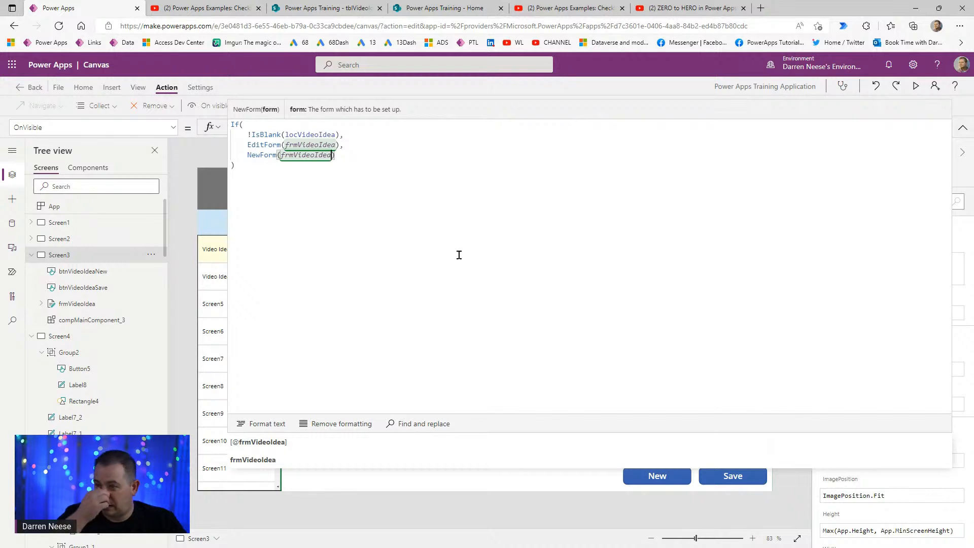
pyautogui.click(642, 206)
pyautogui.click(964, 131)
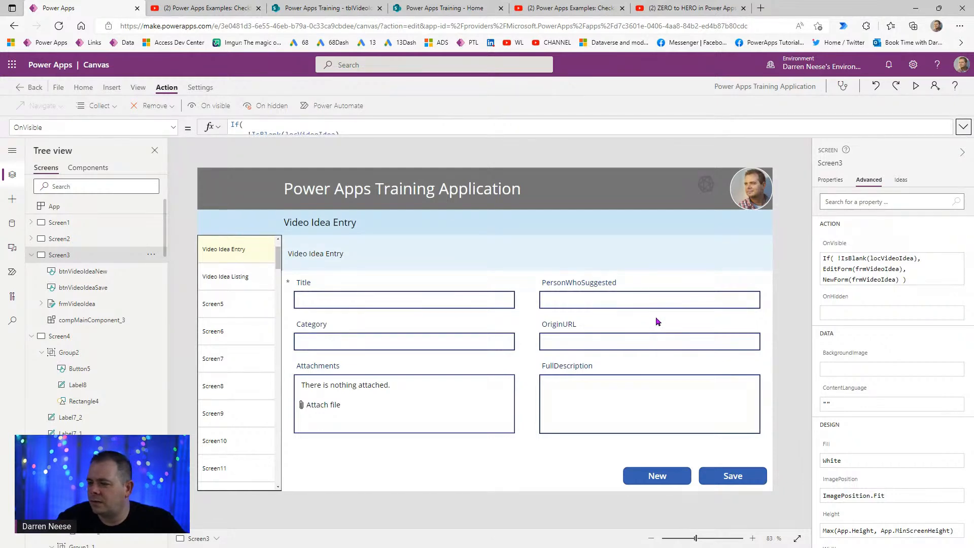
# - Preview from Video Idea Listing, edit First Video Idea via the pencil, and confirm the filled form
pyautogui.click(89, 338)
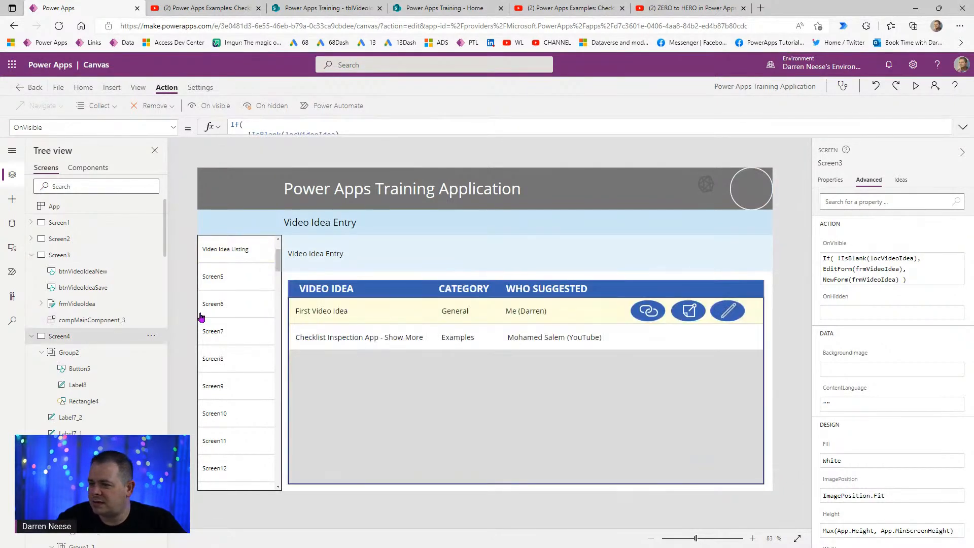
pyautogui.click(916, 86)
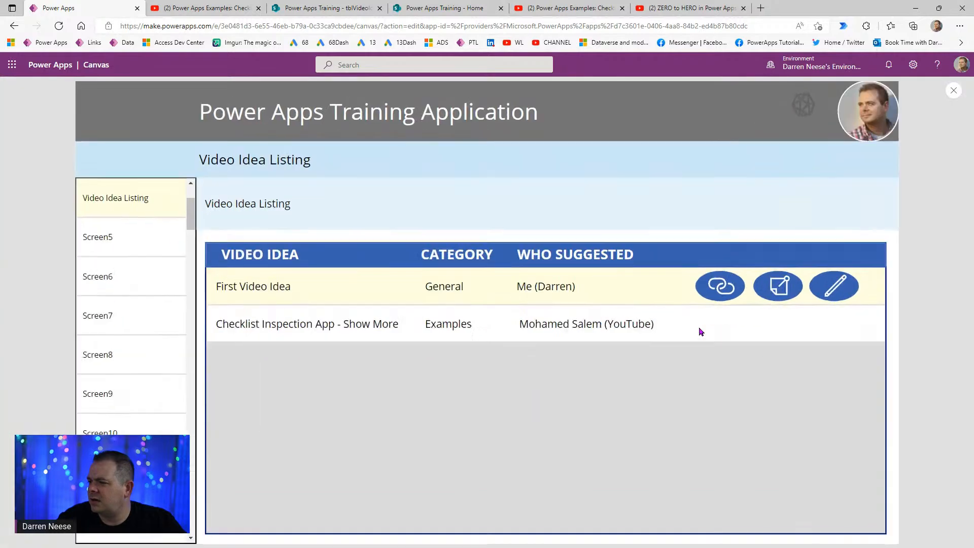
pyautogui.click(832, 286)
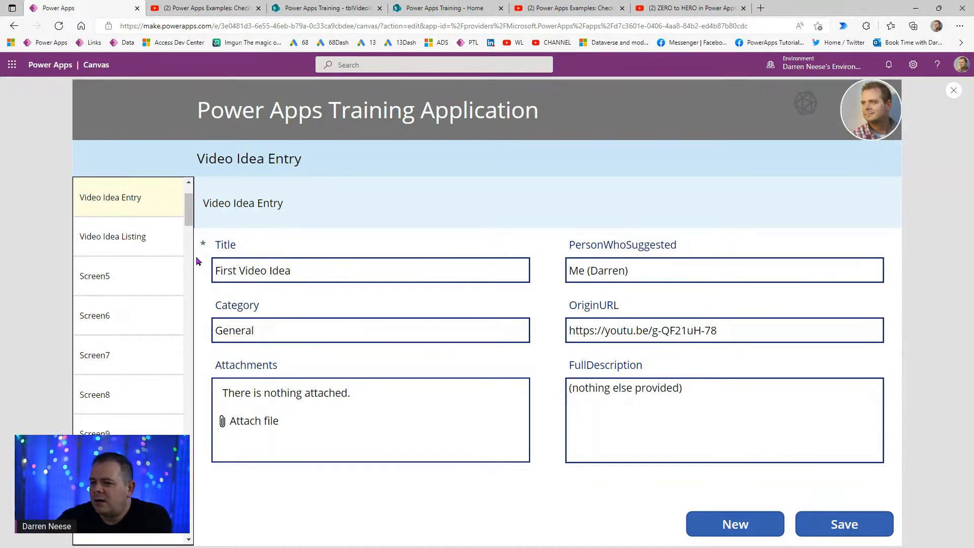
pyautogui.moveTo(188, 219); pyautogui.dragTo(189, 205)
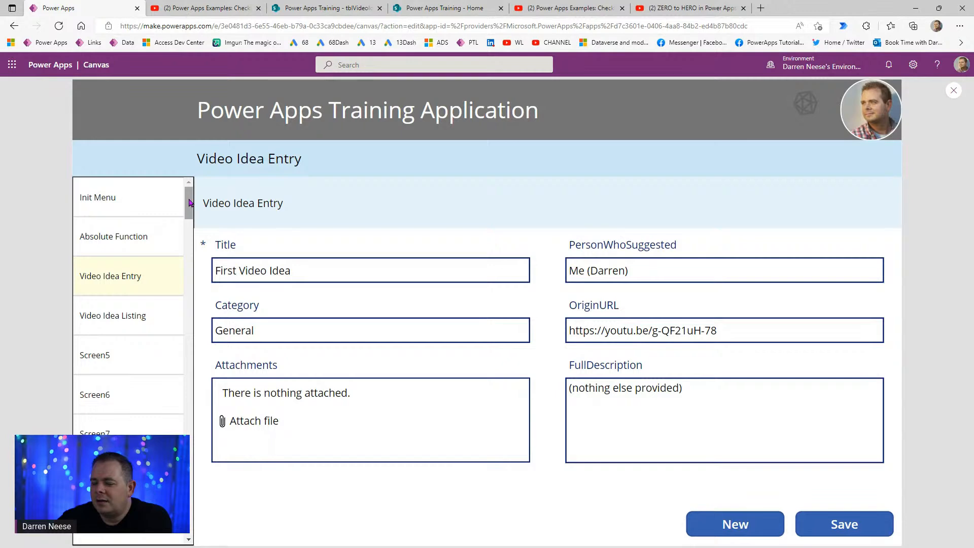
pyautogui.click(954, 92)
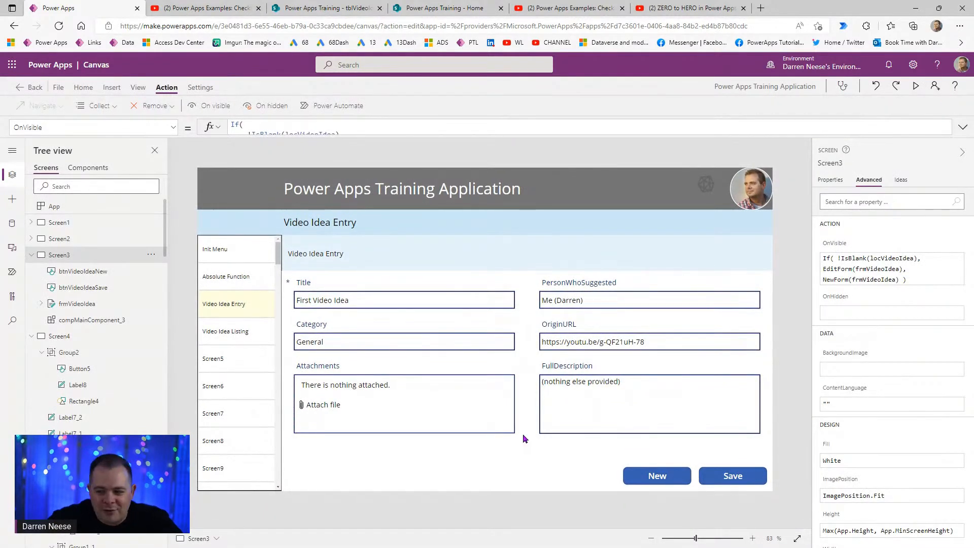
# - Copy the pencil edit button group from the Video Idea Listing gallery
pyautogui.click(98, 173)
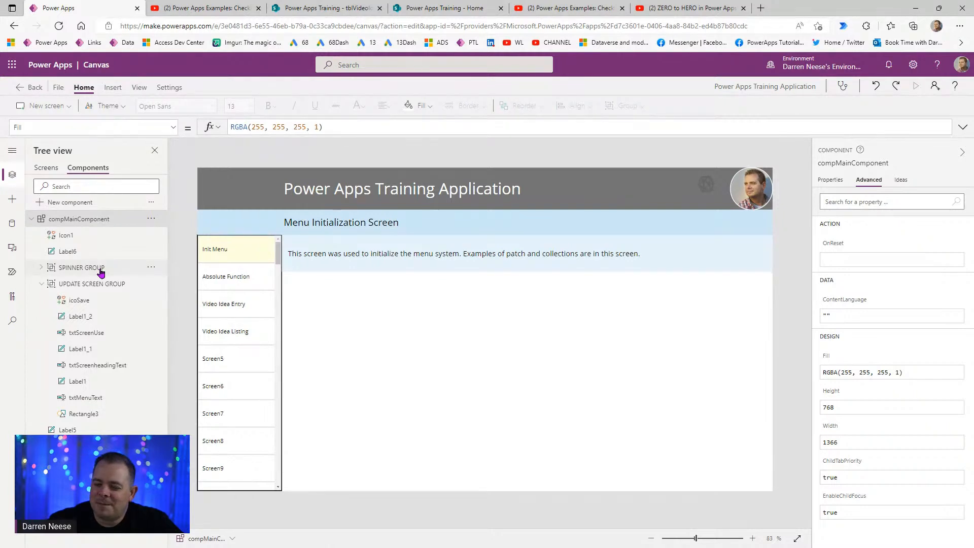
pyautogui.click(47, 169)
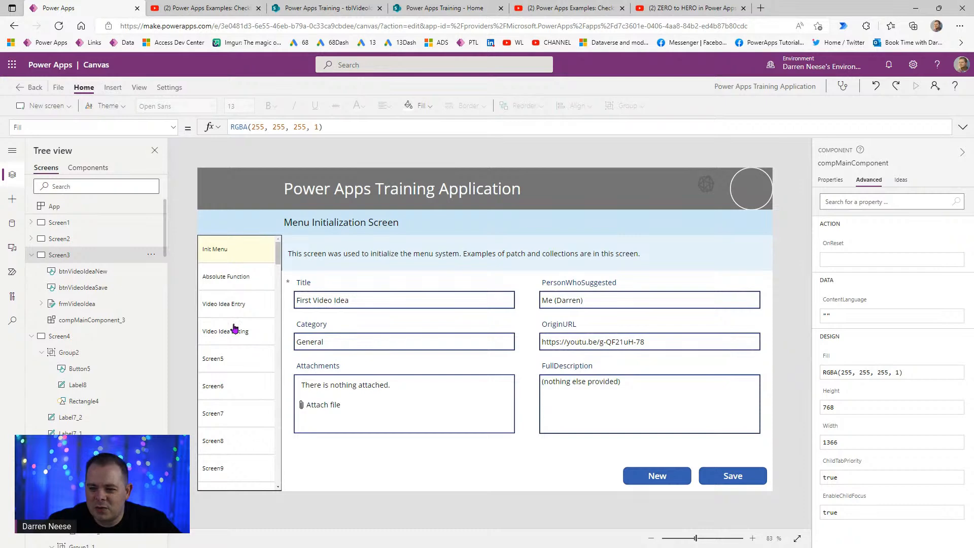
pyautogui.click(86, 336)
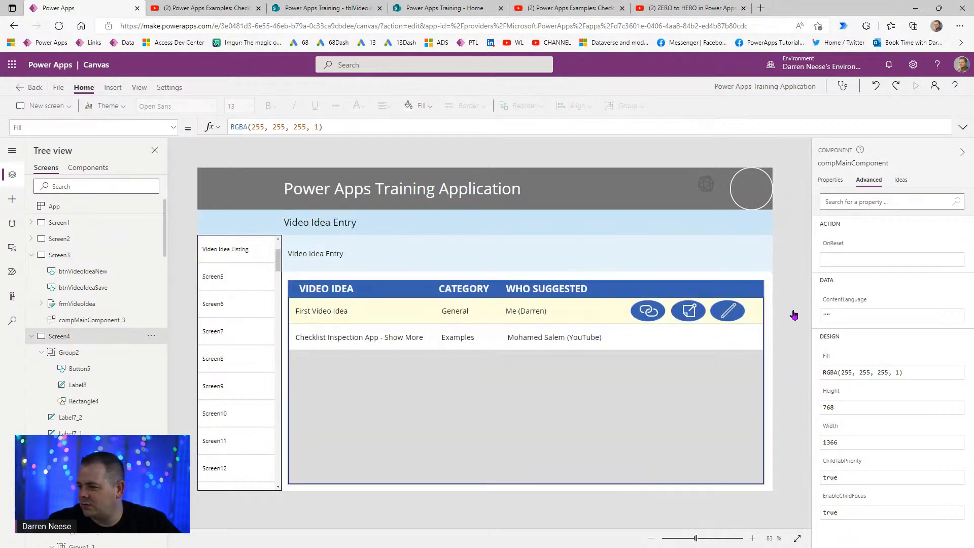
pyautogui.click(730, 317)
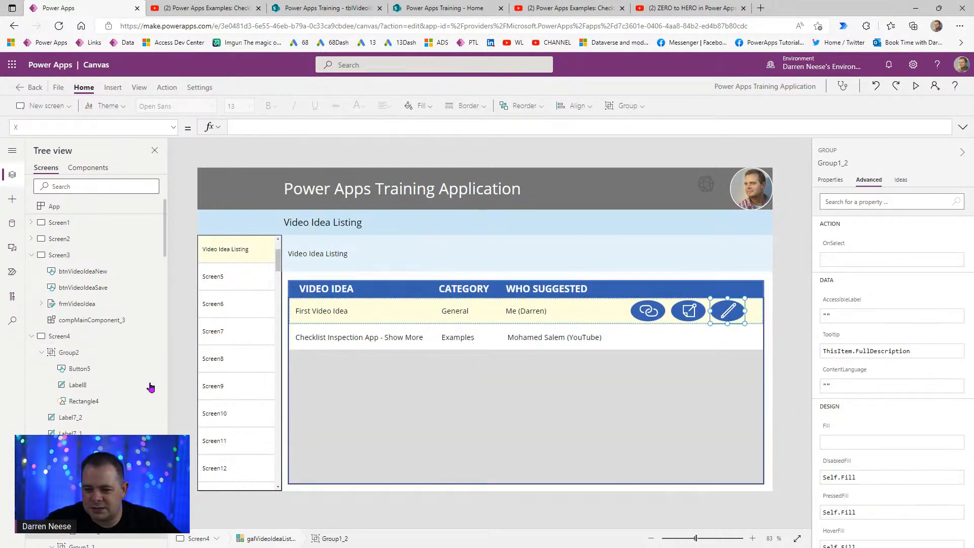
pyautogui.rightClick(80, 341)
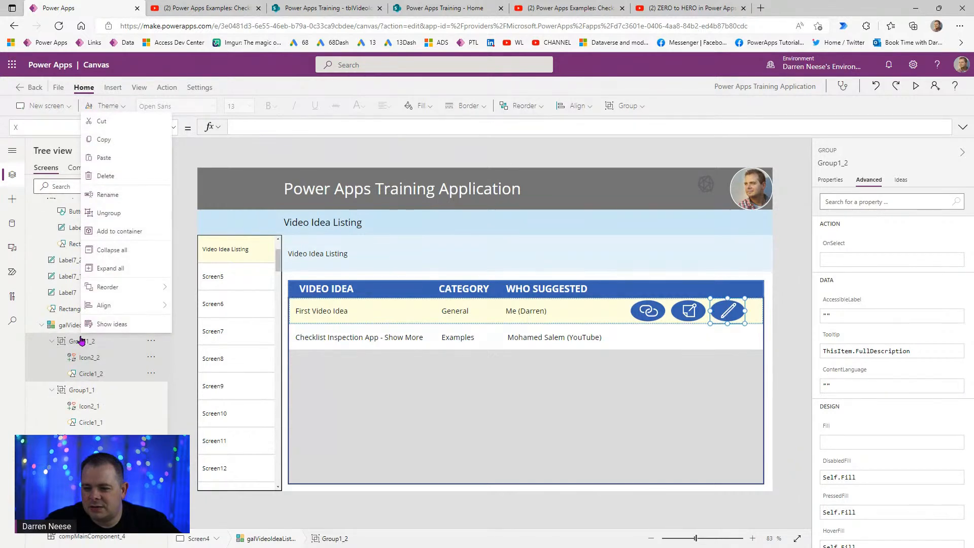
pyautogui.click(107, 141)
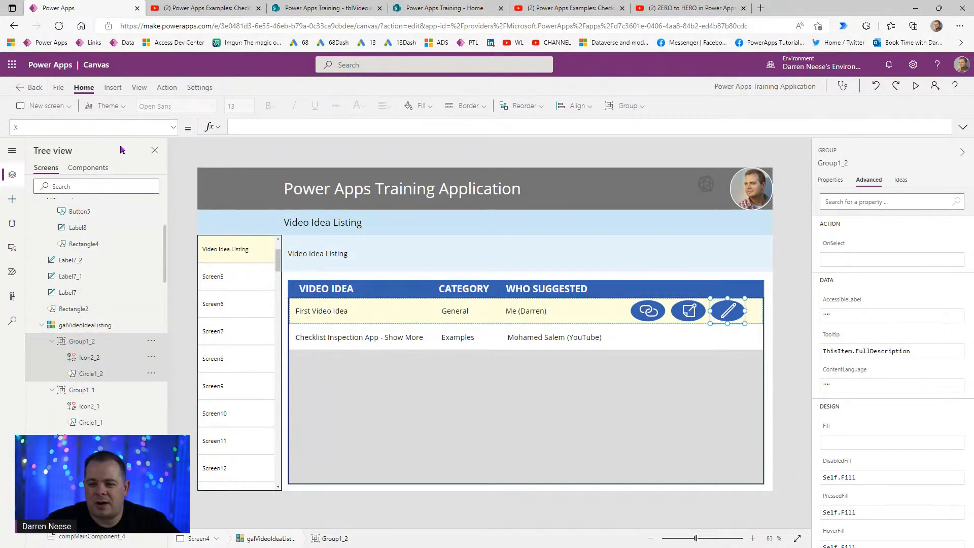
# - Paste the group into the compMainComponent header as Group1_3
pyautogui.click(95, 169)
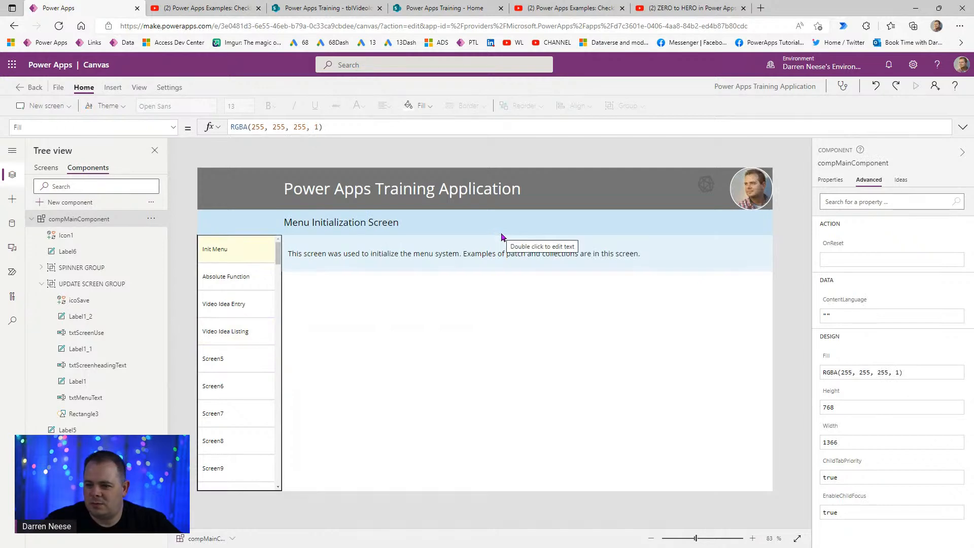
pyautogui.click(100, 236)
pyautogui.keyDown('ctrl'); pyautogui.click(100, 251); pyautogui.keyUp('ctrl')
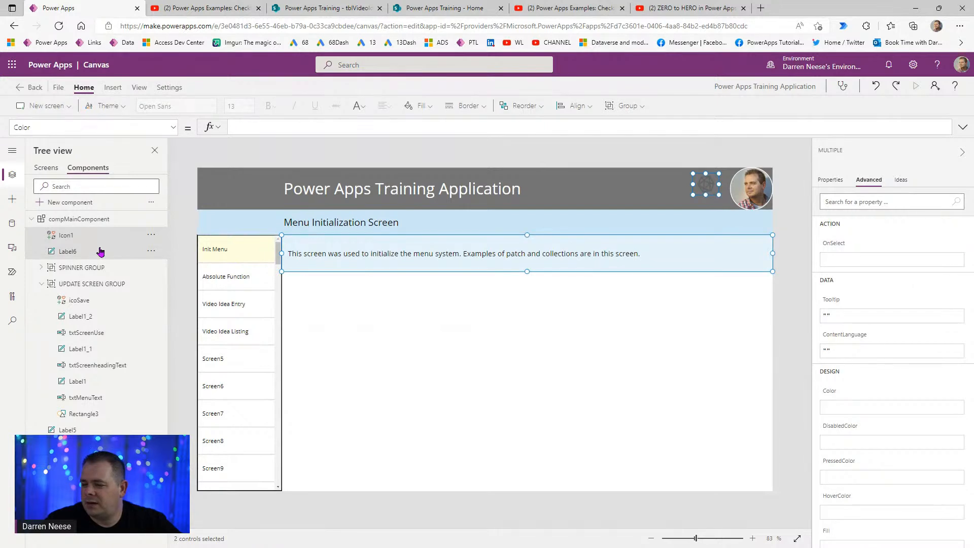
pyautogui.click(449, 358)
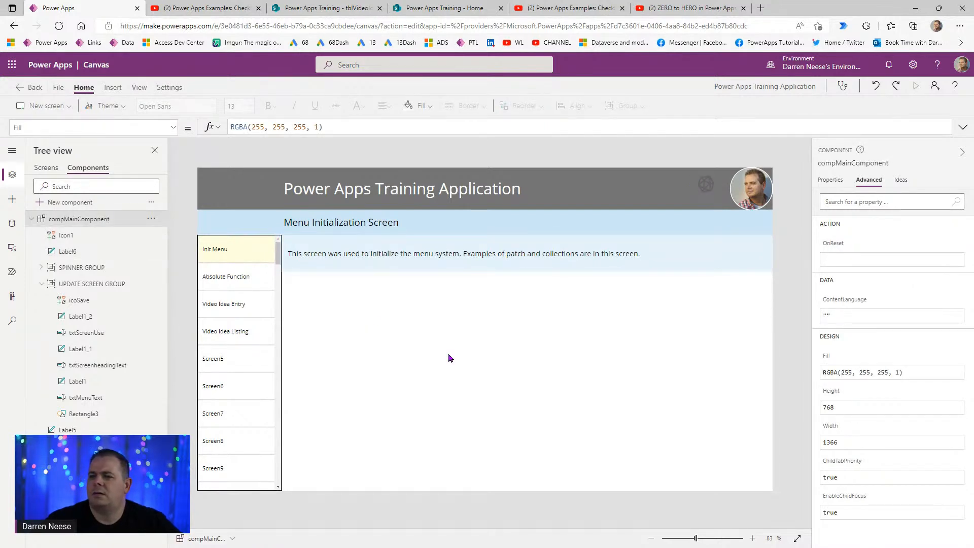
pyautogui.hotkey('ctrl', 'v')
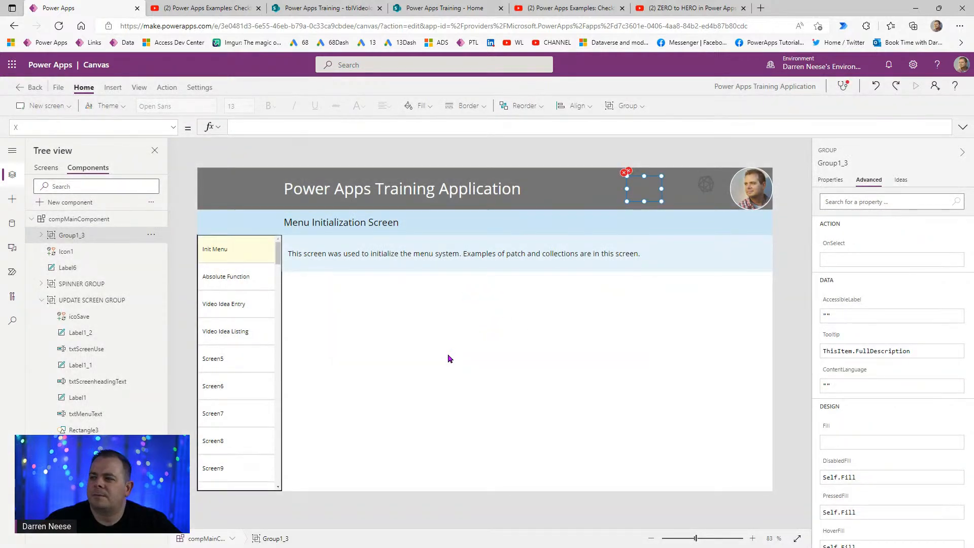
# - Set Group1_3's Visible property to true
pyautogui.click(41, 235)
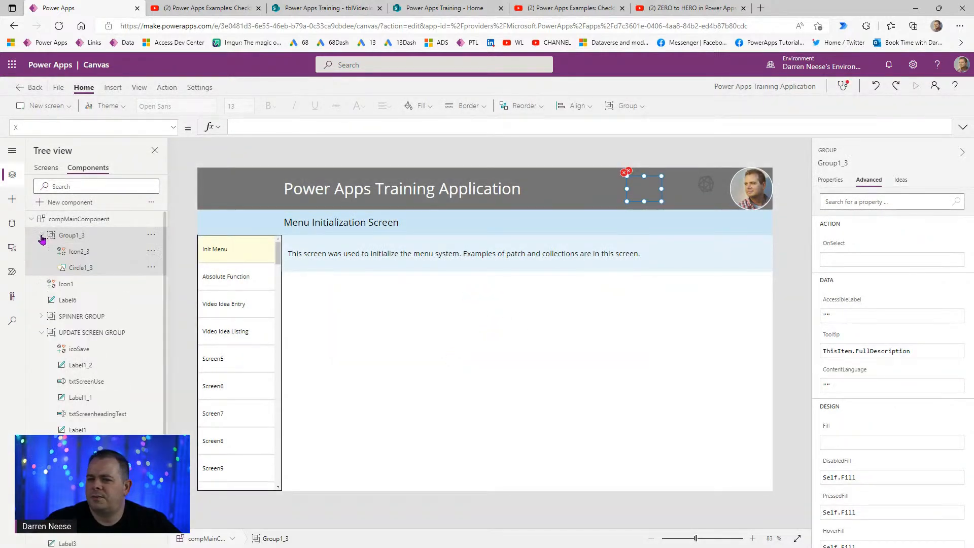
pyautogui.click(173, 127)
pyautogui.click(92, 284)
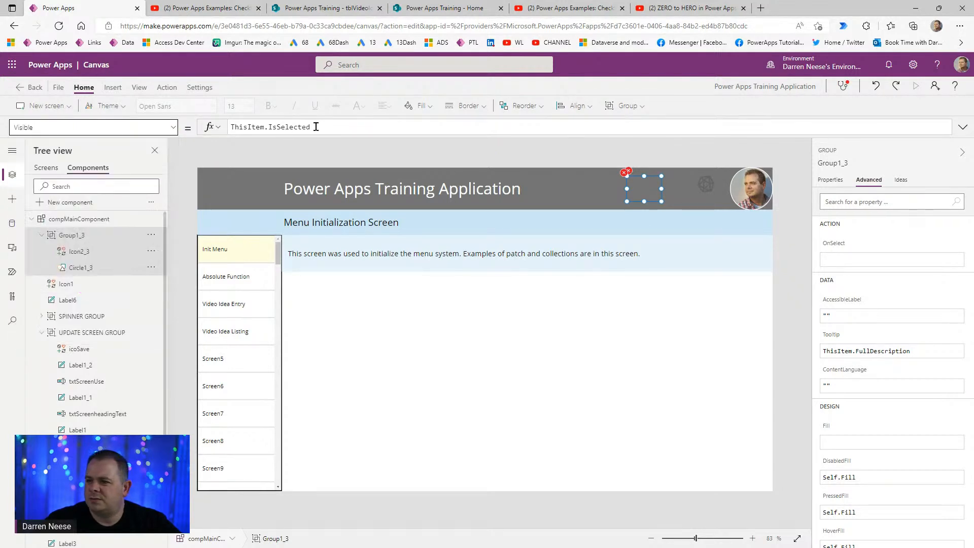
pyautogui.moveTo(315, 127); pyautogui.dragTo(189, 126)
pyautogui.write('true')
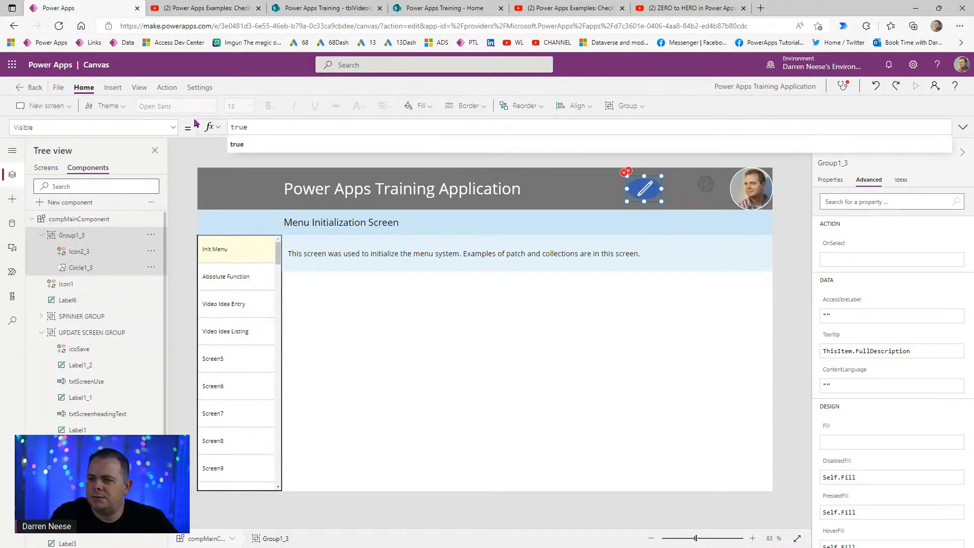
pyautogui.press('Return')
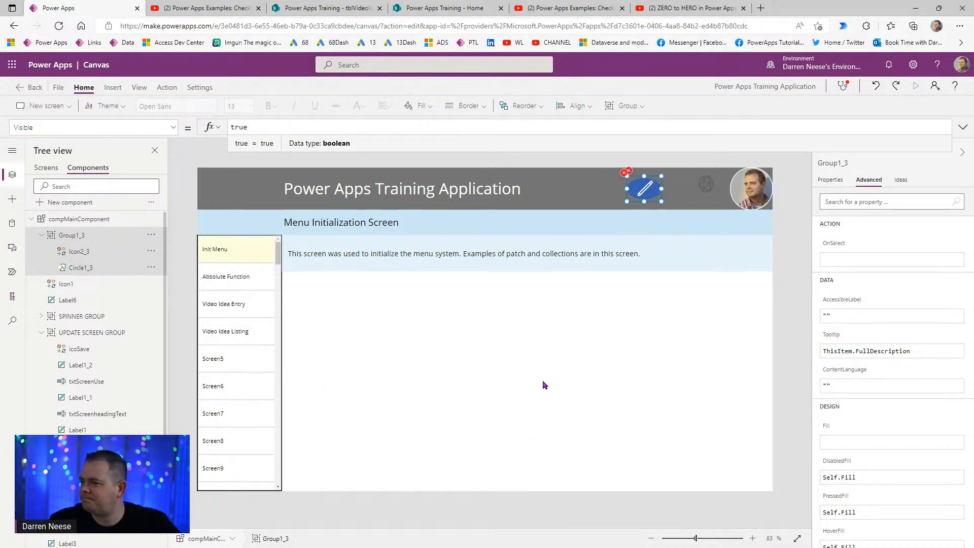
pyautogui.click(166, 88)
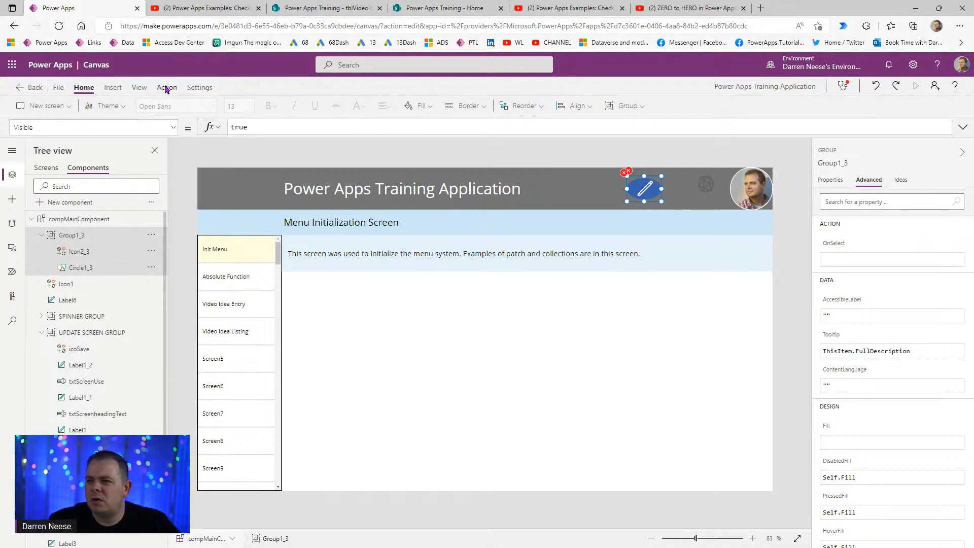
# - Check the circle's erroring formula, then reselect Group1_3 to edit its OnSelect
pyautogui.click(209, 106)
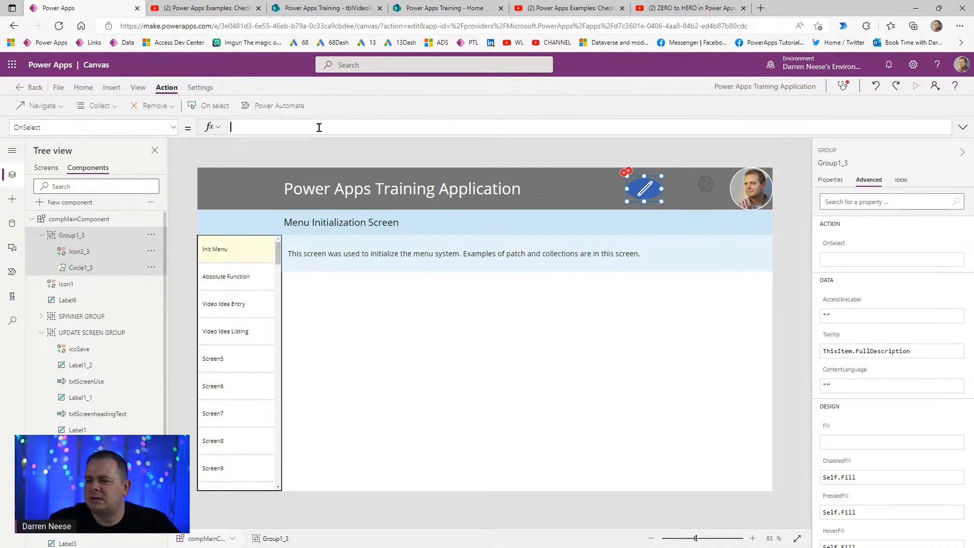
pyautogui.click(626, 173)
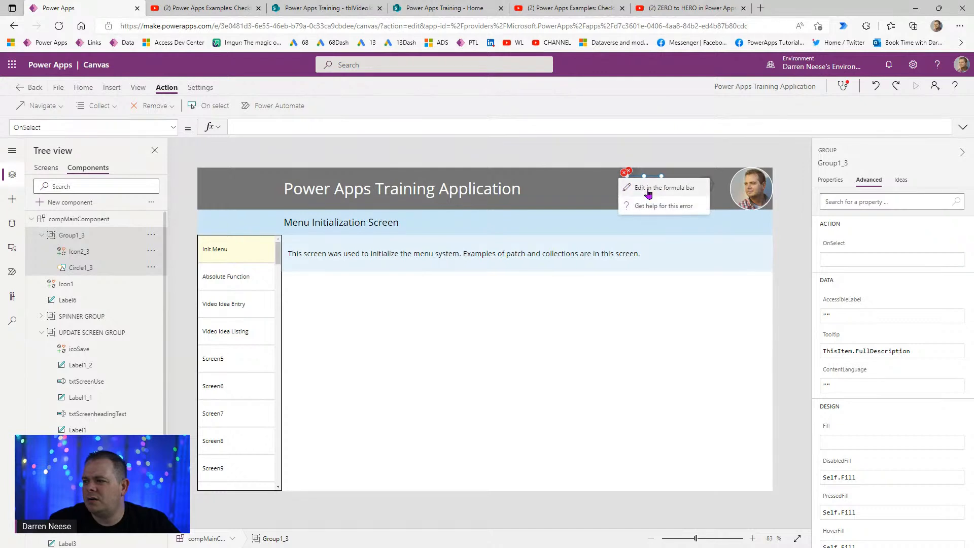
pyautogui.click(647, 189)
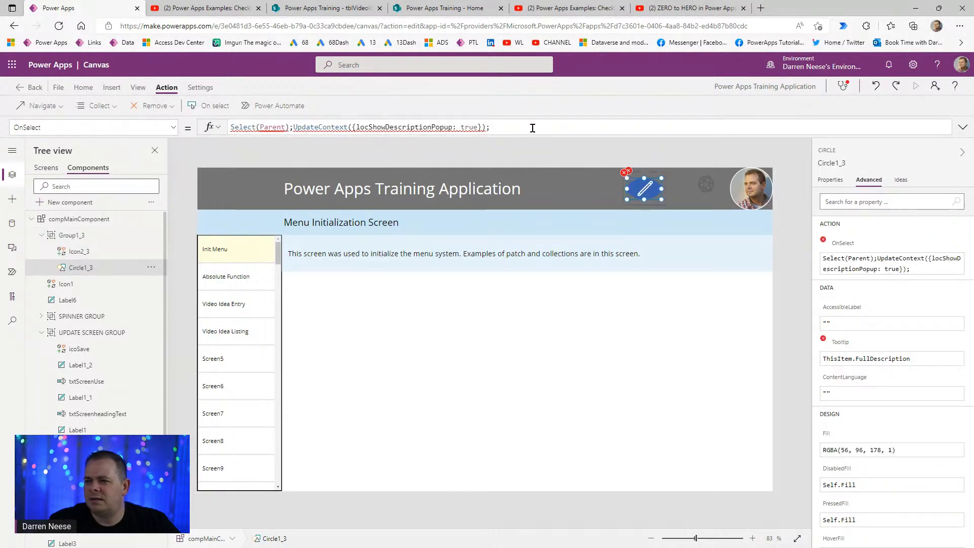
pyautogui.click(96, 238)
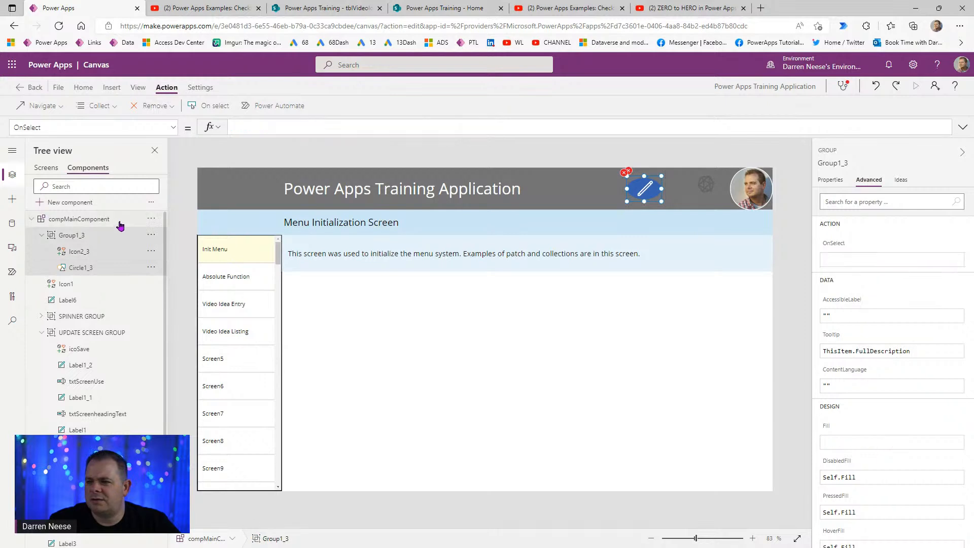
pyautogui.click(305, 128)
# - Enter Back(Fade); as Group1_3's OnSelect formula
pyautogui.write('Back();')
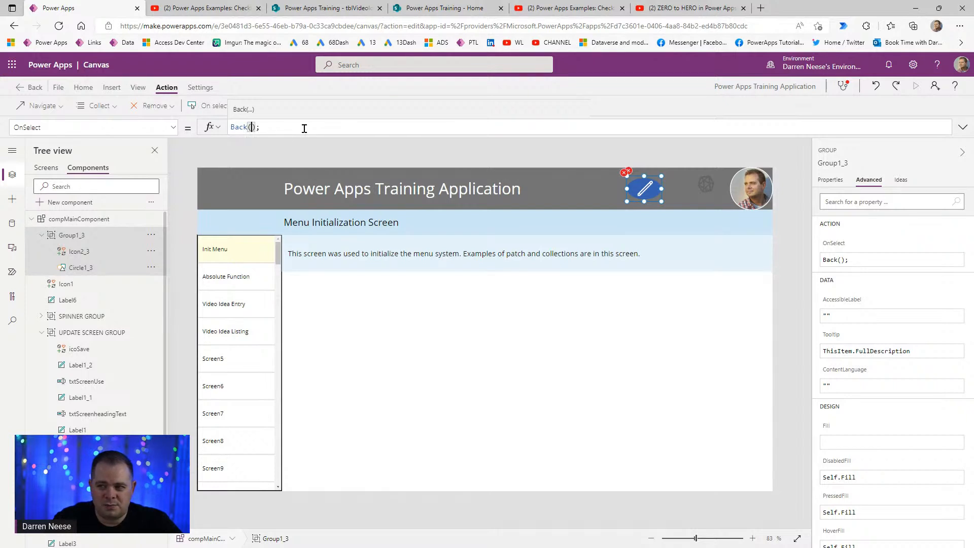
pyautogui.press('BackSpace')
pyautogui.write('Tr')
pyautogui.press('BackSpace')
pyautogui.press('BackSpace')
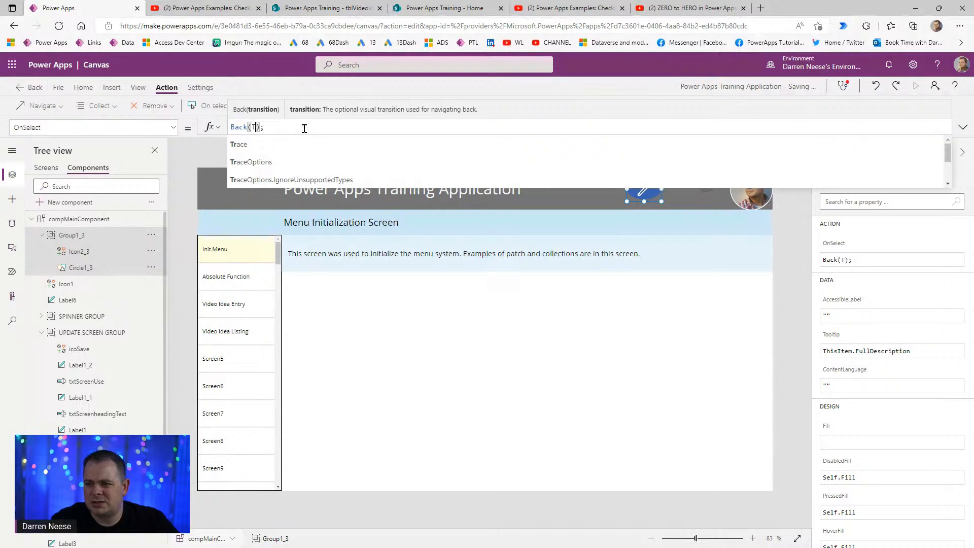
pyautogui.write('screentran')
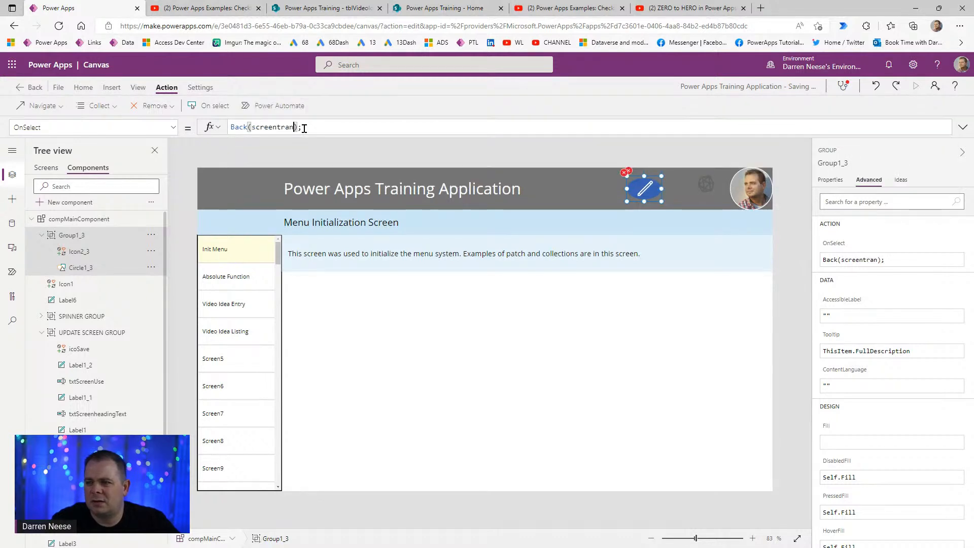
pyautogui.press('Left')
pyautogui.press('Left')
pyautogui.hotkey('ctrl', 'shift', 'Left')
pyautogui.write('Fade')
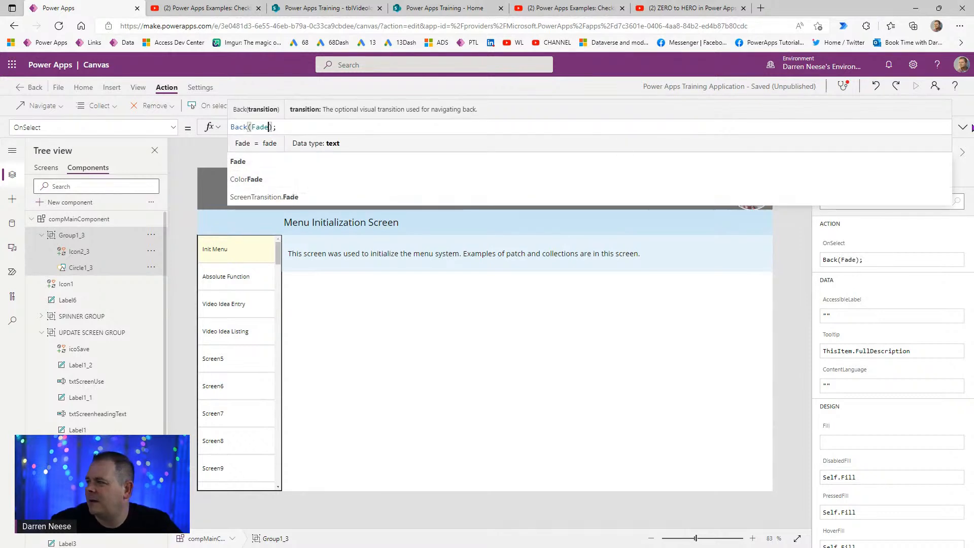
pyautogui.click(963, 127)
pyautogui.click(964, 127)
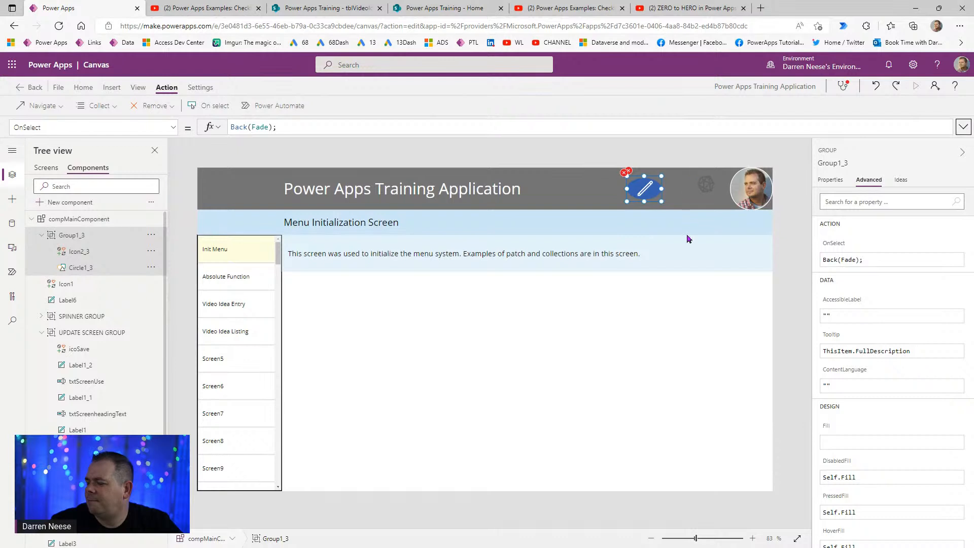
pyautogui.click(781, 261)
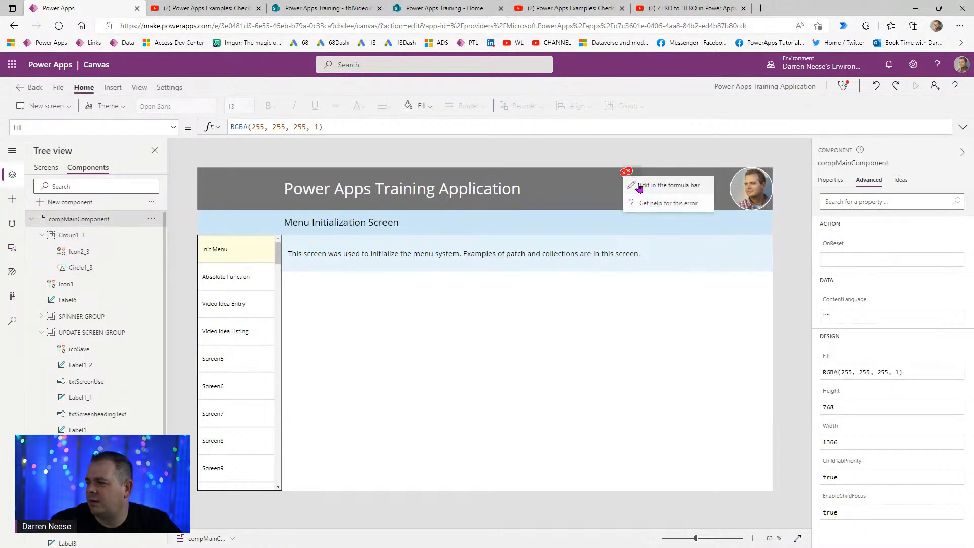
pyautogui.click(640, 188)
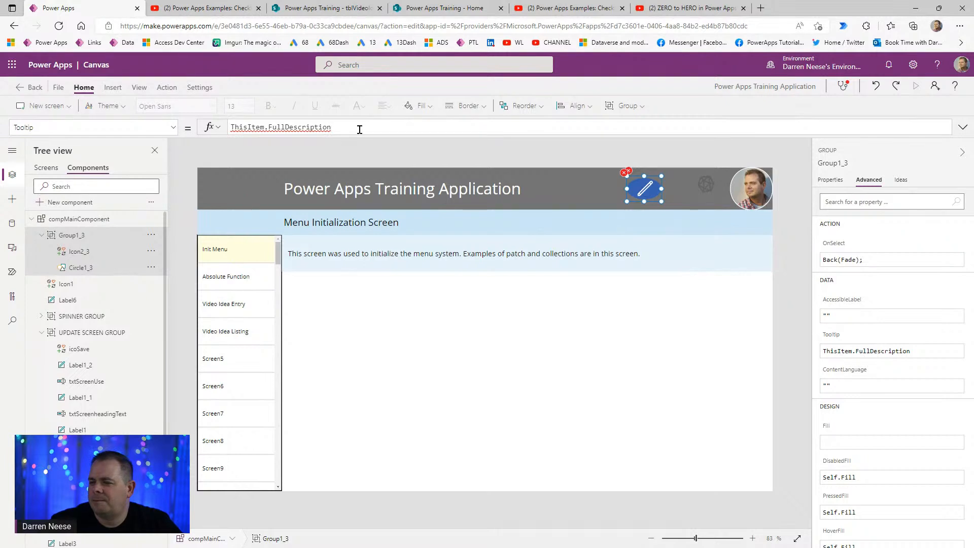
# - Replace the old tooltip formula with 'Go Back to Previous Screen'
pyautogui.moveTo(359, 129); pyautogui.dragTo(149, 120)
pyautogui.press('BackSpace')
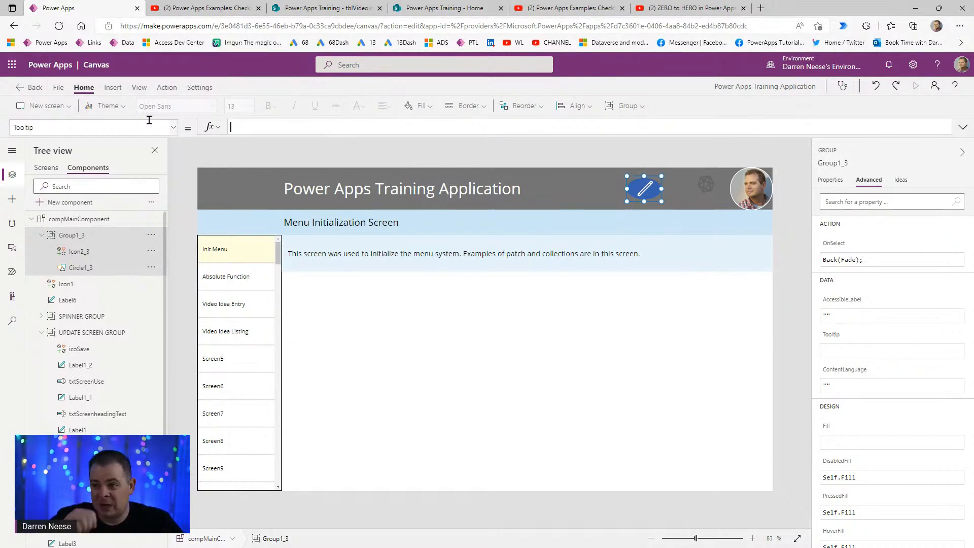
pyautogui.write('"Go Back')
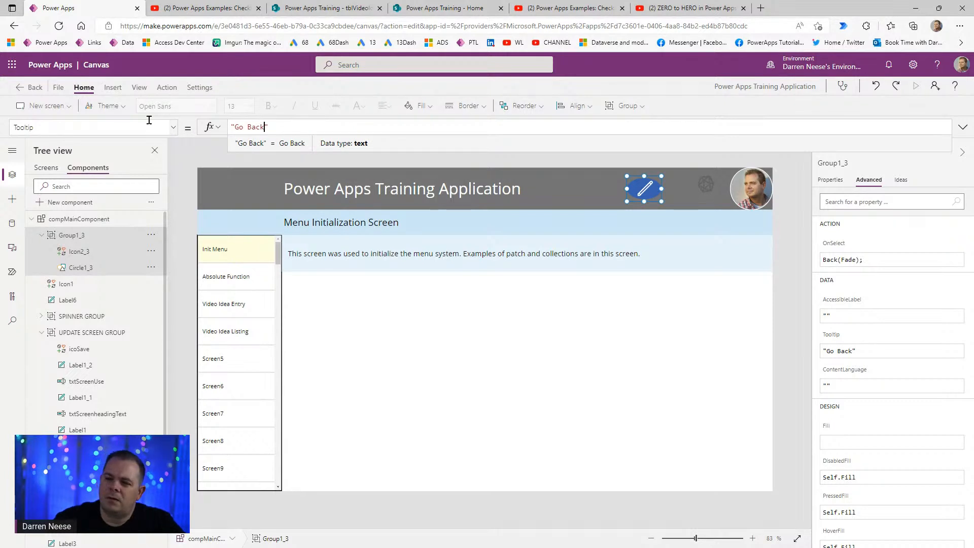
pyautogui.write(' to Previous Sc')
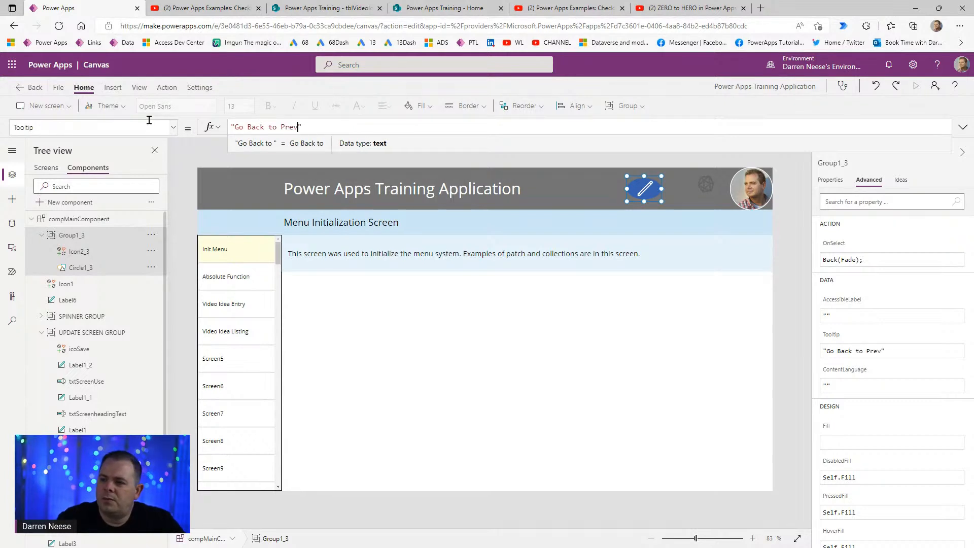
pyautogui.write('reen')
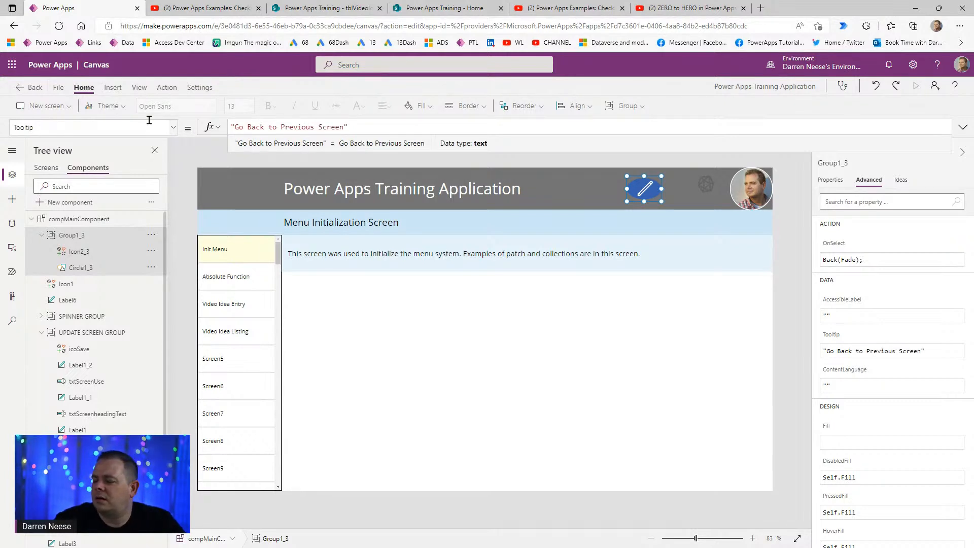
# - Change Icon2_3's glyph from the Edit pencil to the Back arrow
pyautogui.click(113, 254)
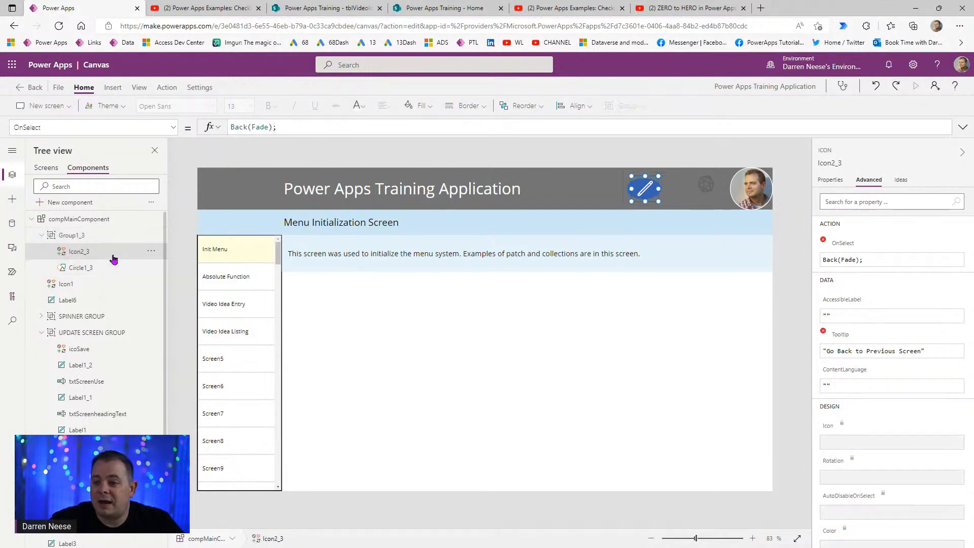
pyautogui.click(825, 184)
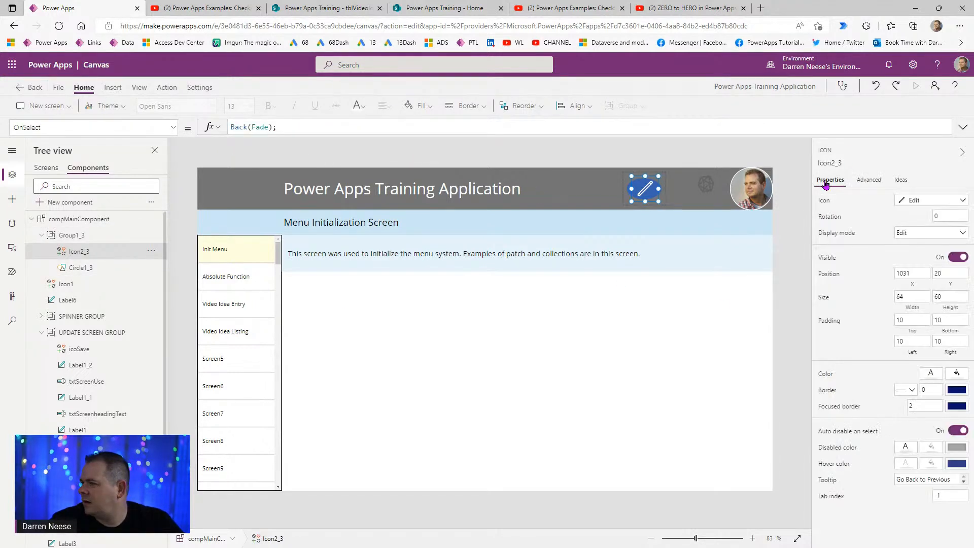
pyautogui.click(868, 181)
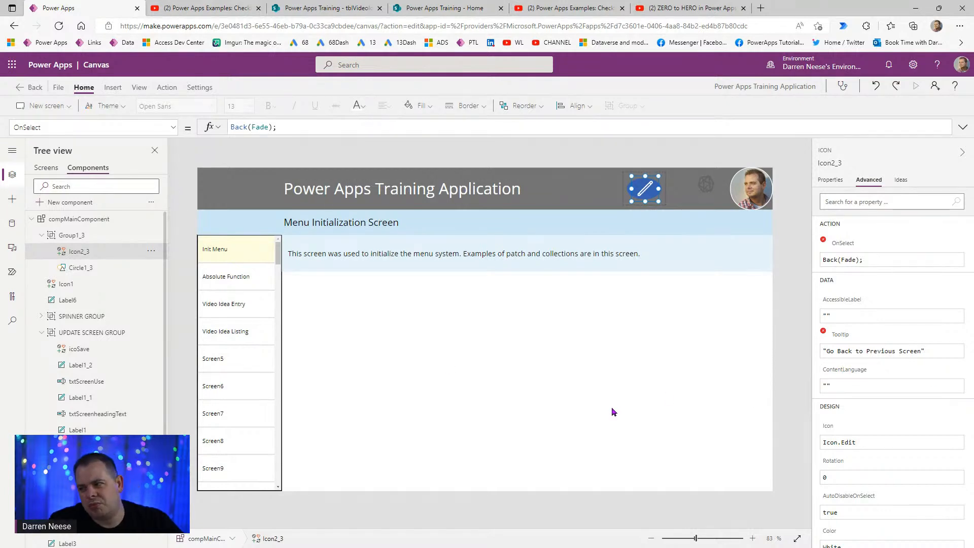
pyautogui.click(826, 180)
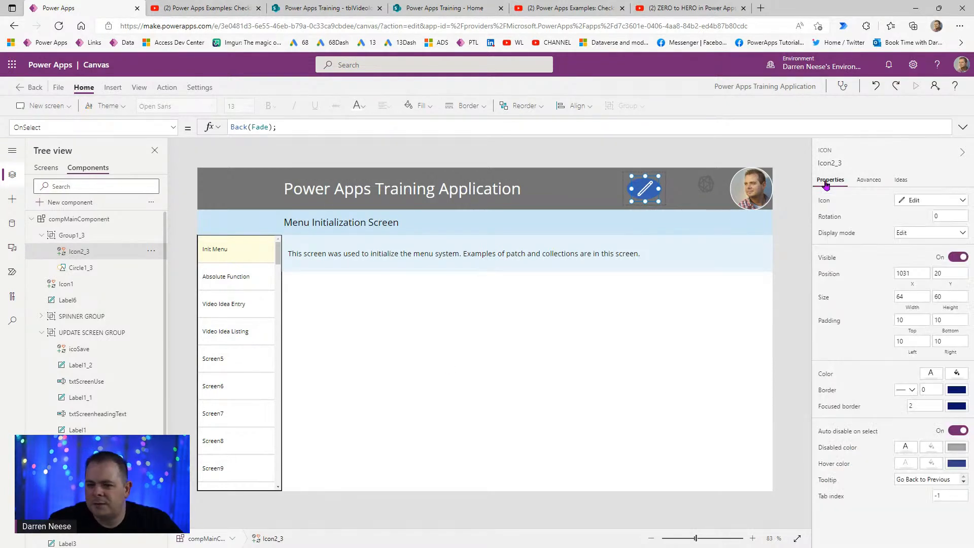
pyautogui.click(927, 201)
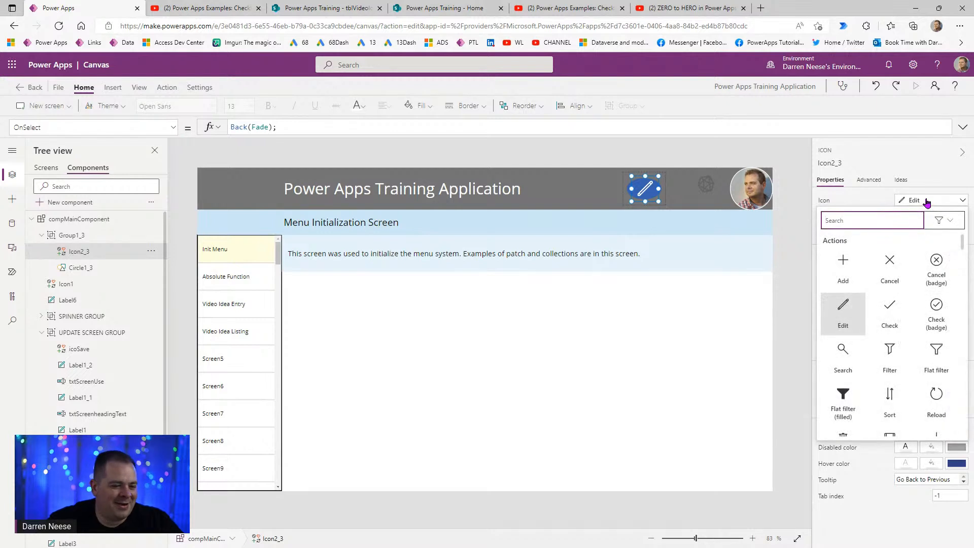
pyautogui.write('back')
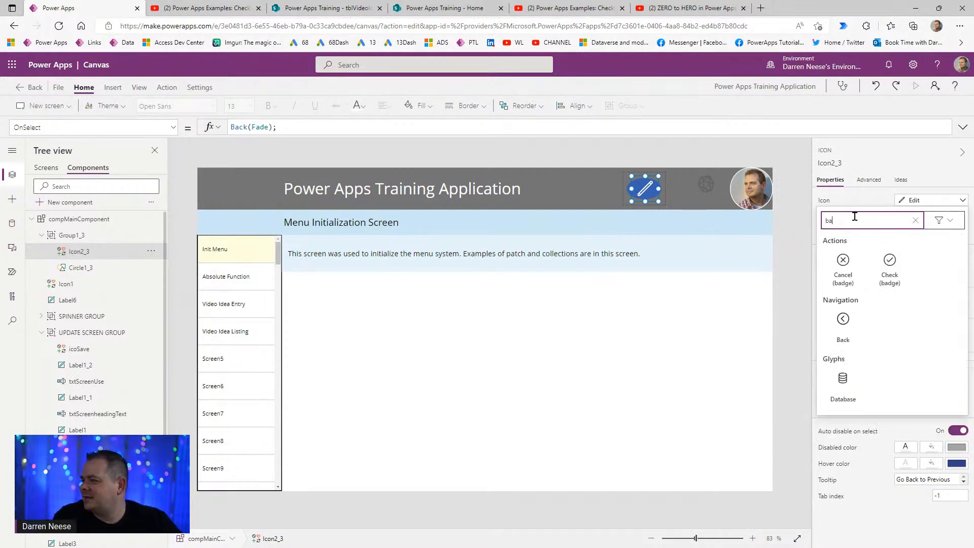
pyautogui.click(841, 261)
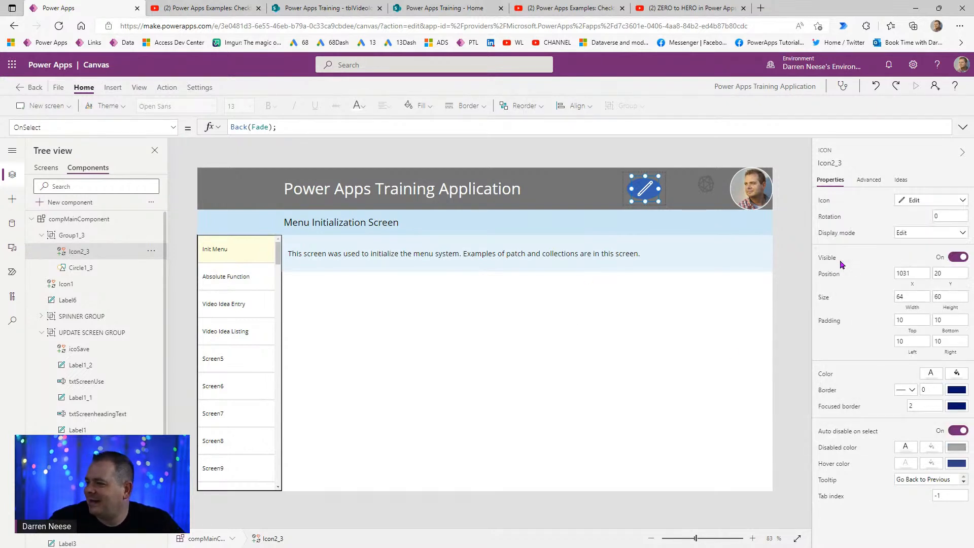
pyautogui.click(81, 269)
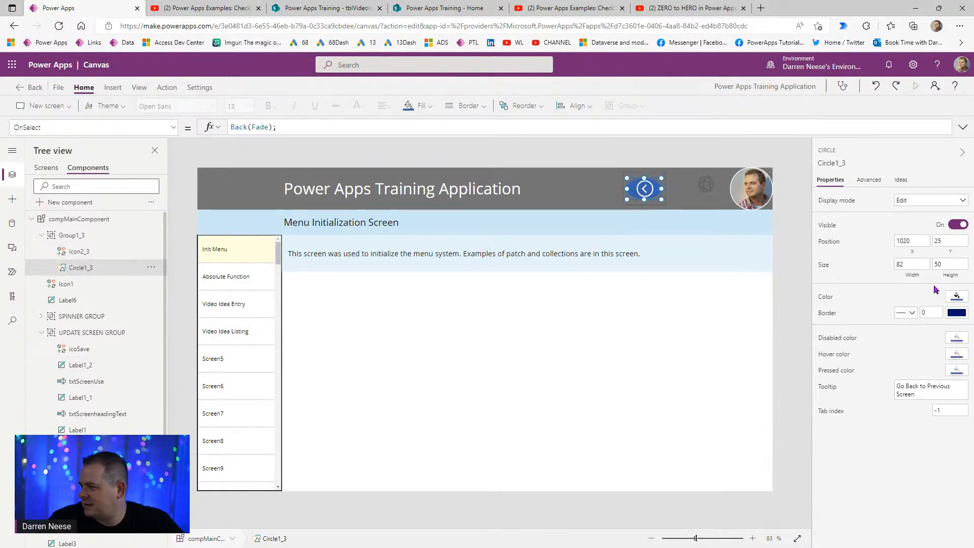
# - Set Circle1_3's width to 50, keeping it at X 1020
pyautogui.doubleClick(910, 263)
pyautogui.write('50')
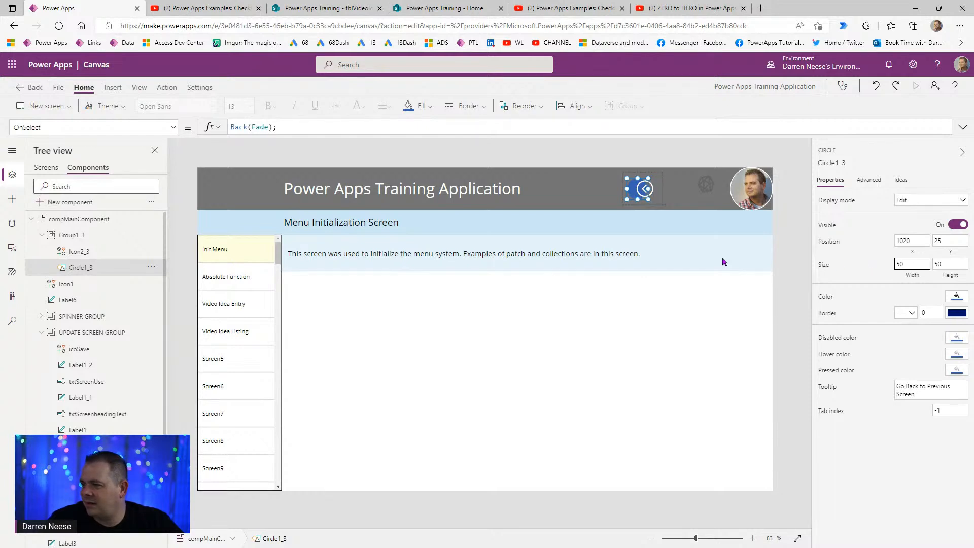
pyautogui.click(632, 188)
pyautogui.press('Right')
pyautogui.press('Right')
pyautogui.press('Right')
pyautogui.press('Right')
pyautogui.press('Right')
pyautogui.press('Right')
pyautogui.press('Right')
pyautogui.press('Right')
pyautogui.press('Right')
pyautogui.press('Right')
pyautogui.press('Right')
pyautogui.press('Right')
pyautogui.press('Right')
pyautogui.press('Right')
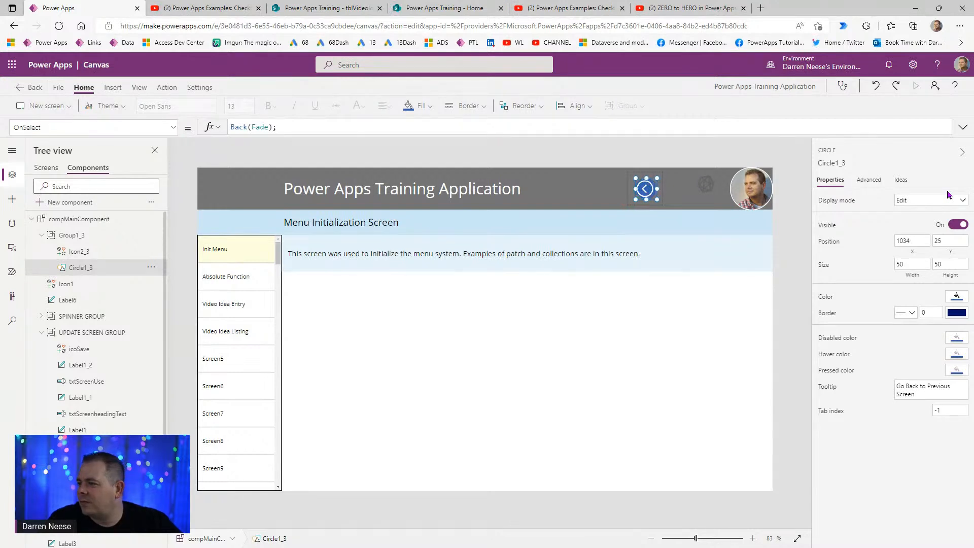
pyautogui.press('Left')
pyautogui.press('Left')
pyautogui.press('Left')
pyautogui.press('Left')
pyautogui.press('Left')
pyautogui.press('Left')
pyautogui.press('Left')
pyautogui.press('Left')
pyautogui.press('Left')
pyautogui.press('Left')
pyautogui.press('Left')
pyautogui.press('Left')
pyautogui.press('Left')
pyautogui.press('Left')
pyautogui.press('Left')
pyautogui.press('Left')
pyautogui.press('Left')
pyautogui.press('Left')
pyautogui.press('Left')
pyautogui.press('Left')
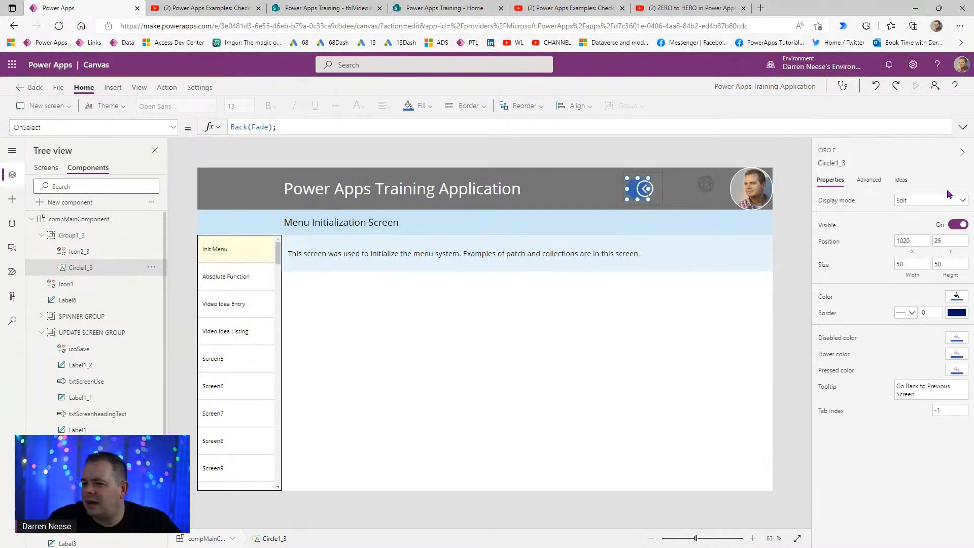
# - Select the back-arrow icon Icon2_3 and edit its X position formula
pyautogui.click(835, 163)
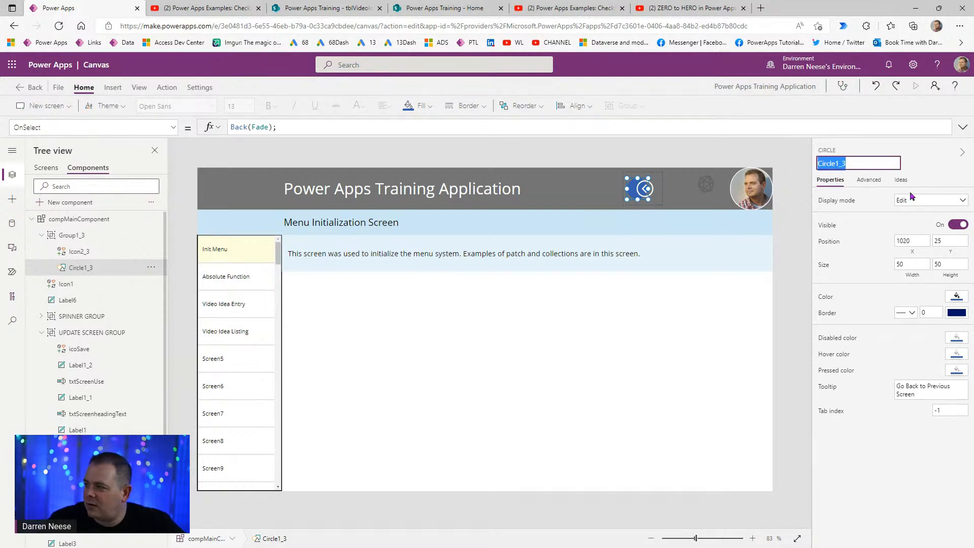
pyautogui.click(114, 253)
pyautogui.click(912, 274)
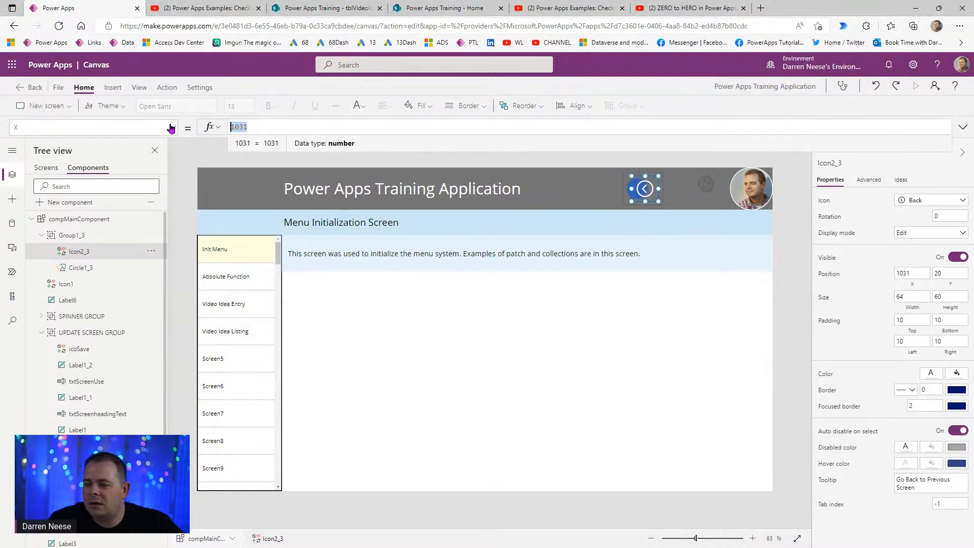
# - Bind the icon's X and Y to Circle1_3.X and Circle1_3.Y
pyautogui.write('Circle1_3.X')
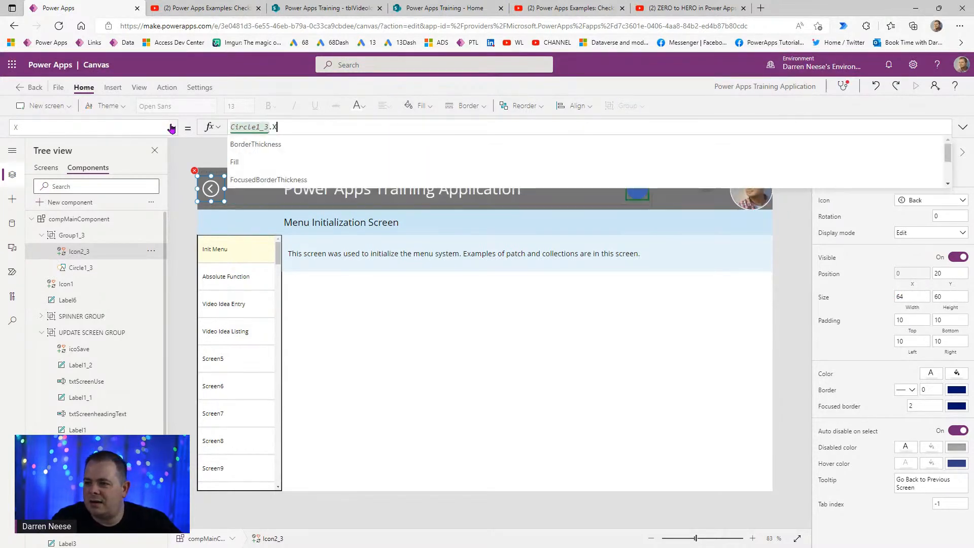
pyautogui.click(949, 275)
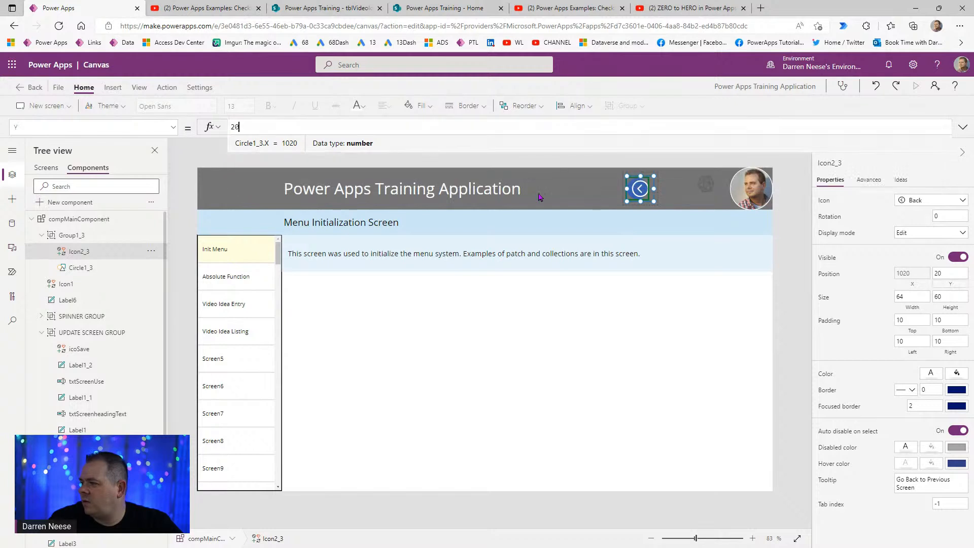
pyautogui.write('Circle1_3.Y')
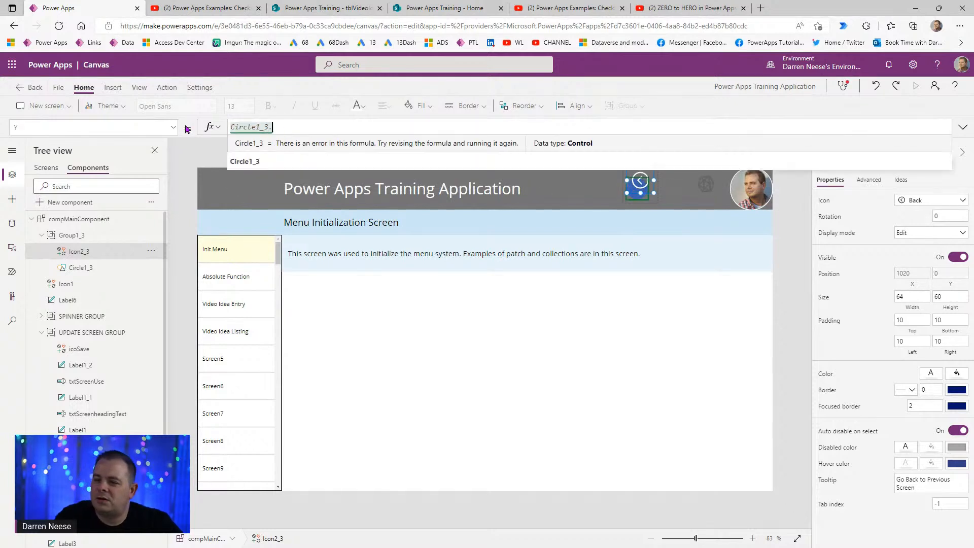
pyautogui.click(963, 126)
pyautogui.click(963, 127)
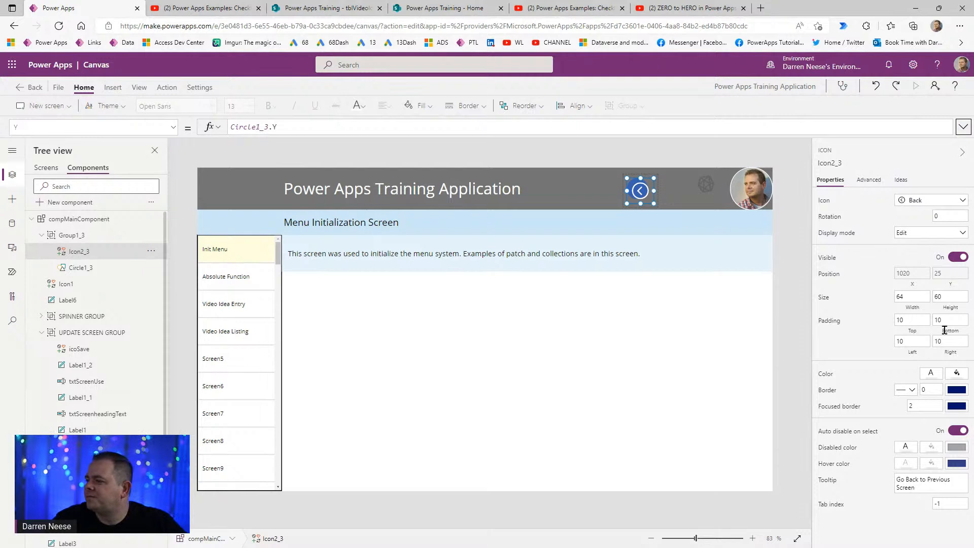
# - Set the icon's padding to 2 on all sides and its width to 60
pyautogui.click(917, 317)
pyautogui.write('2')
pyautogui.press('Tab')
pyautogui.write('2')
pyautogui.press('Tab')
pyautogui.press('Tab')
pyautogui.write('2')
pyautogui.hotkey('shift', 'Tab')
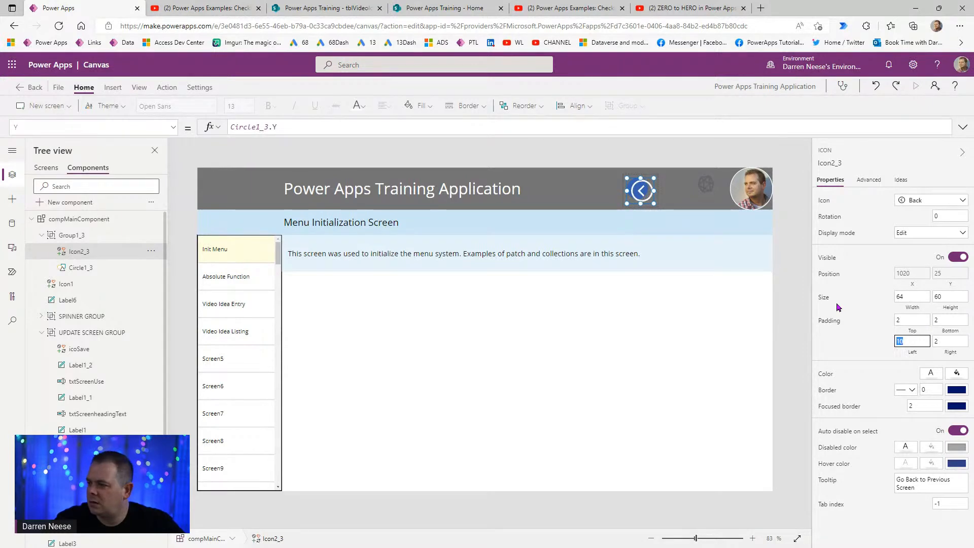
pyautogui.write('2')
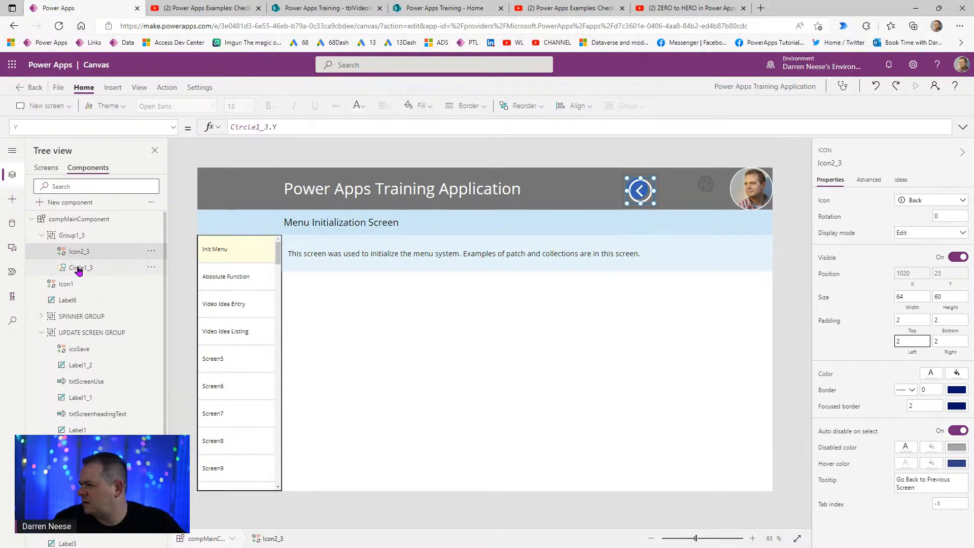
pyautogui.click(959, 297)
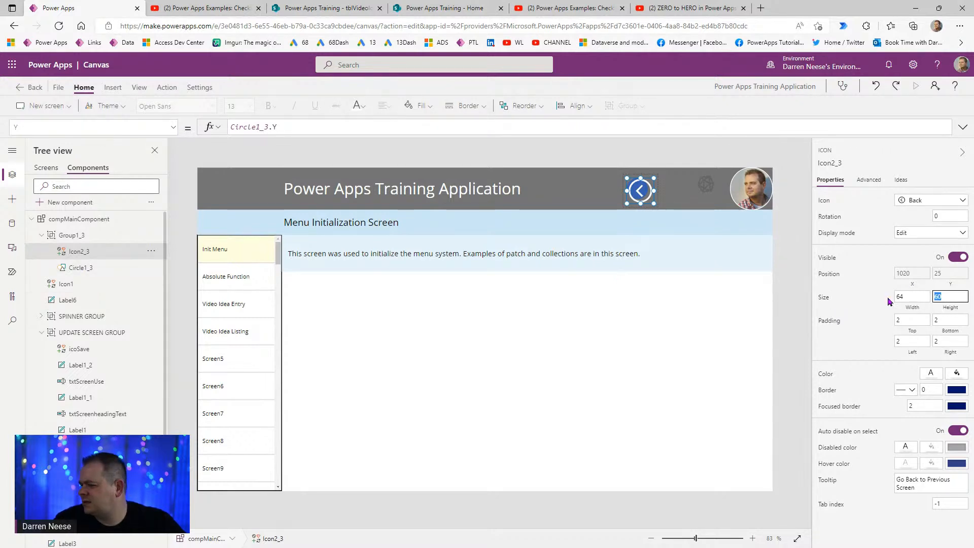
pyautogui.hotkey('shift', 'Tab')
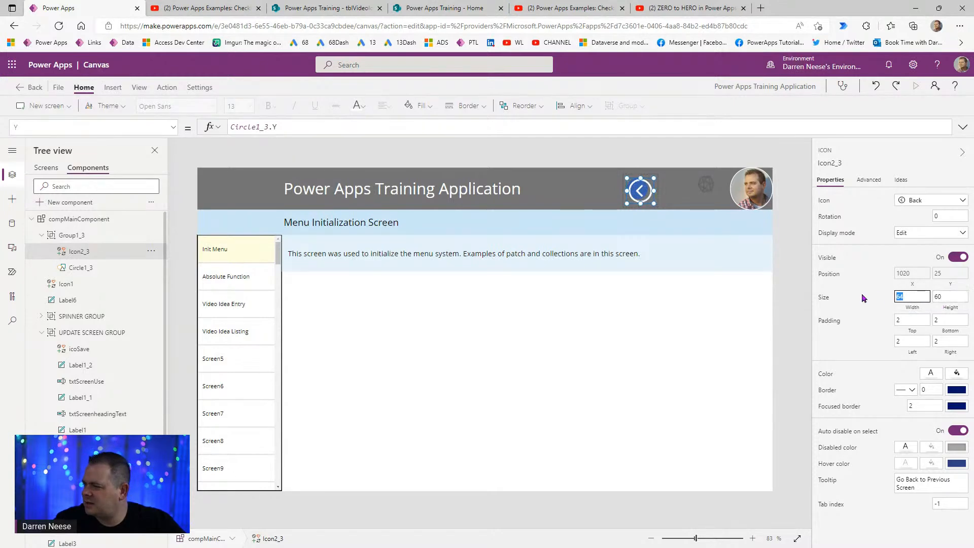
pyautogui.write('60')
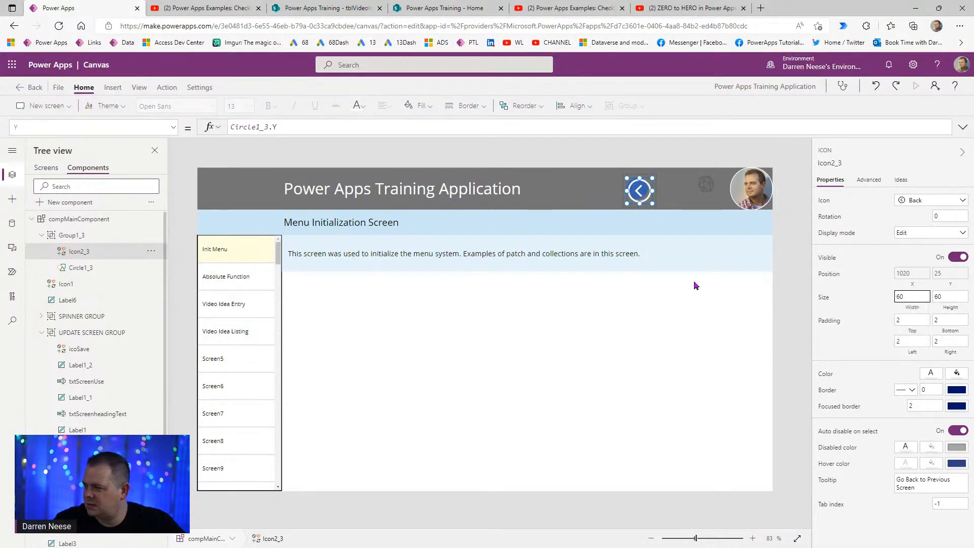
# - Resize Circle1_3 to 70 by 70
pyautogui.click(83, 268)
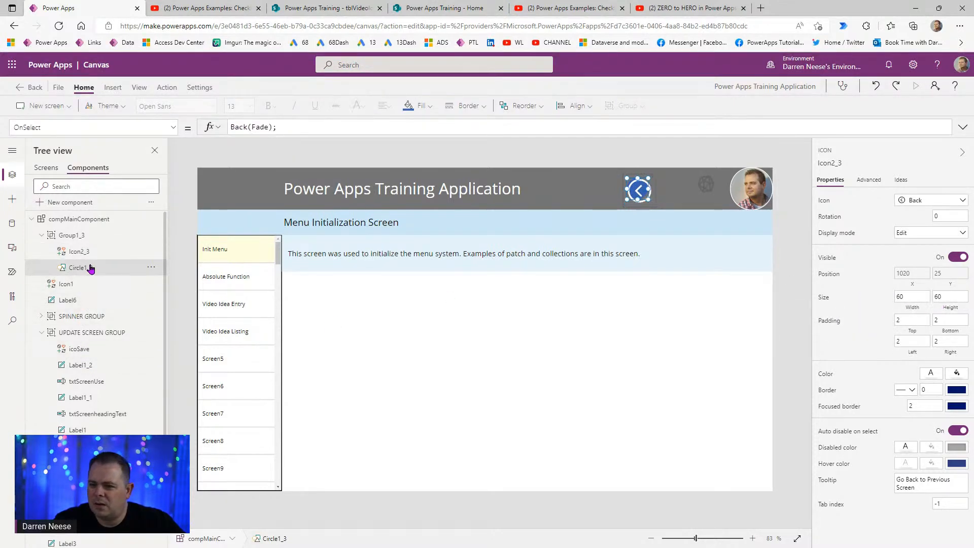
pyautogui.click(913, 264)
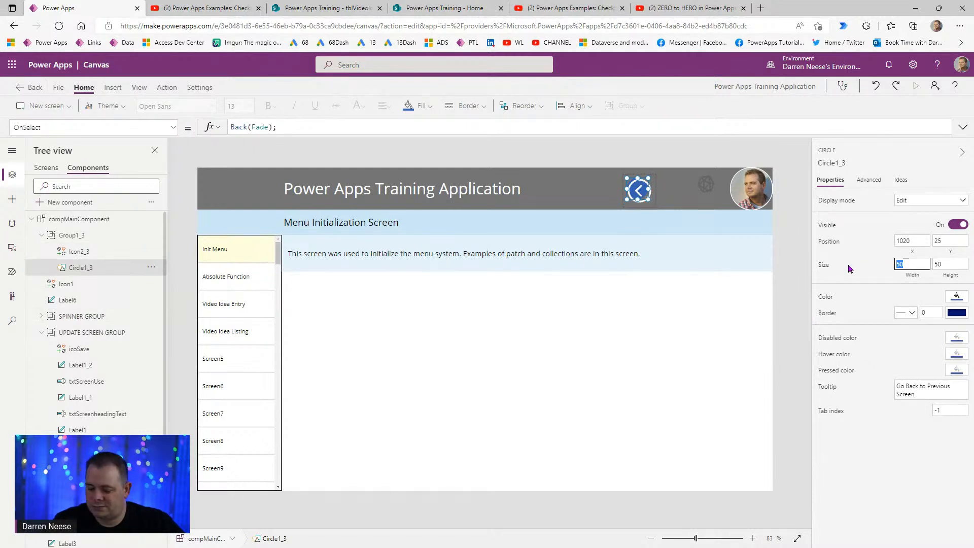
pyautogui.write('70')
pyautogui.press('Tab')
pyautogui.write('70')
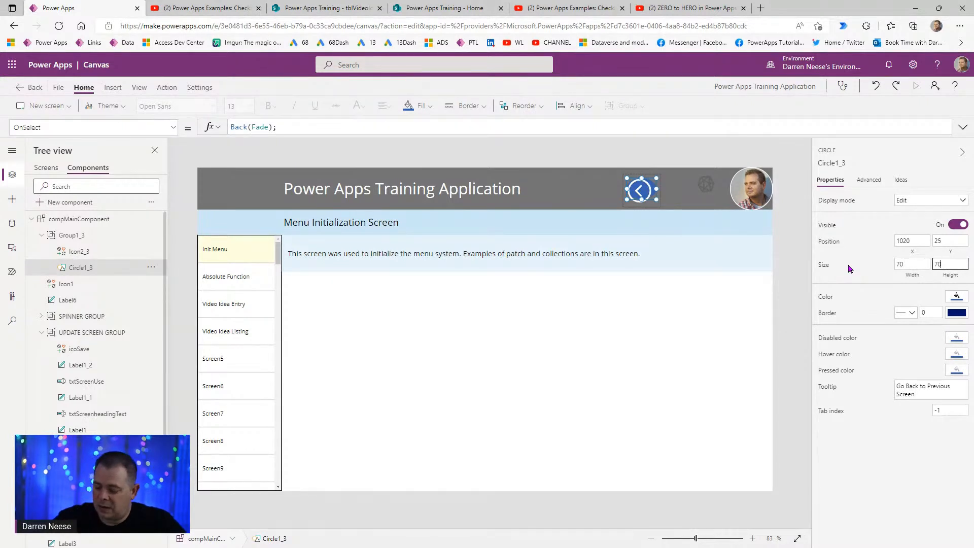
# - Add a + 5 offset to the icon's X and Y formulas relative to the circle
pyautogui.click(103, 252)
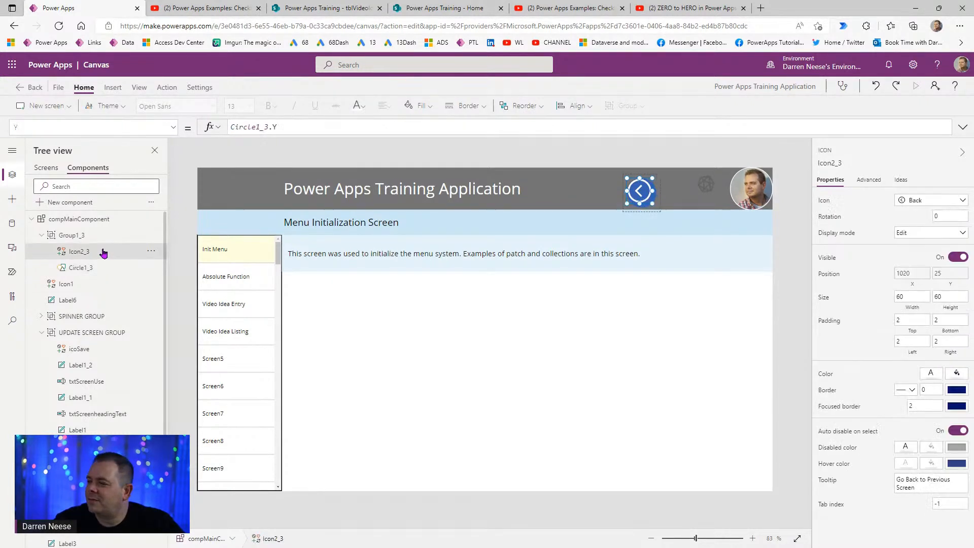
pyautogui.click(912, 276)
pyautogui.click(328, 126)
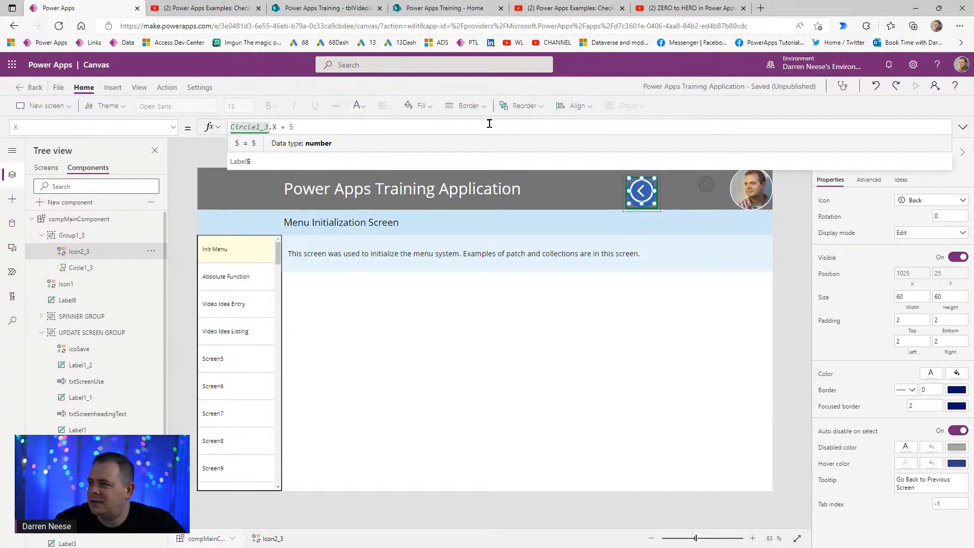
pyautogui.click(950, 274)
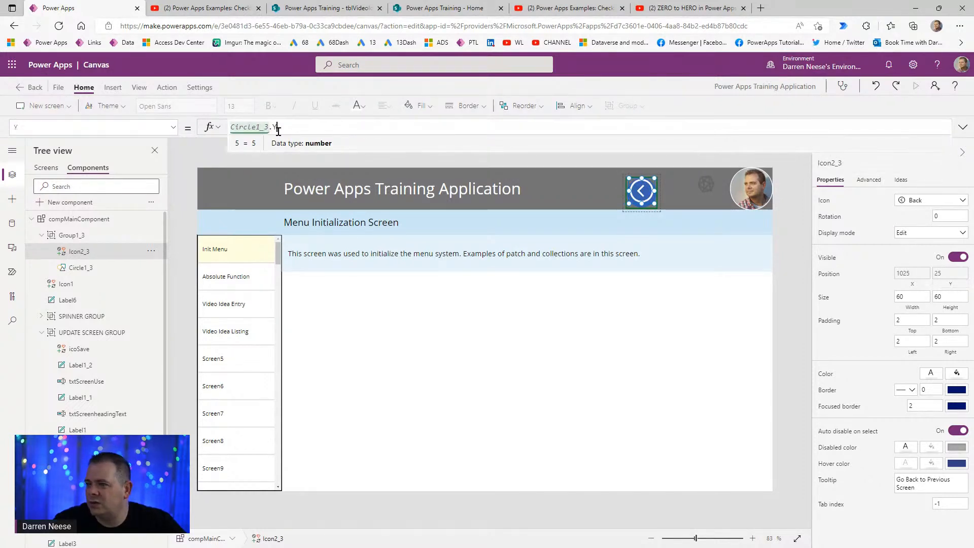
pyautogui.write('+ 5')
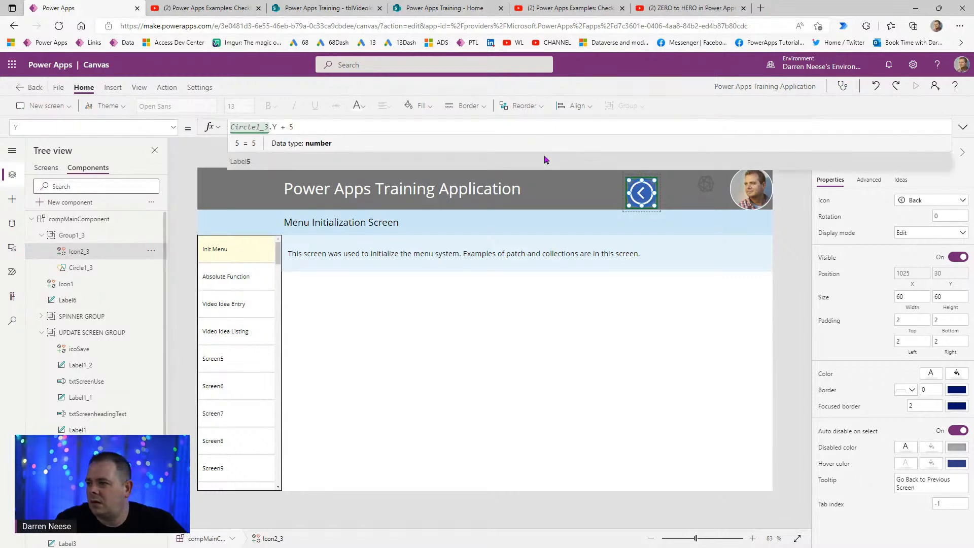
pyautogui.click(796, 237)
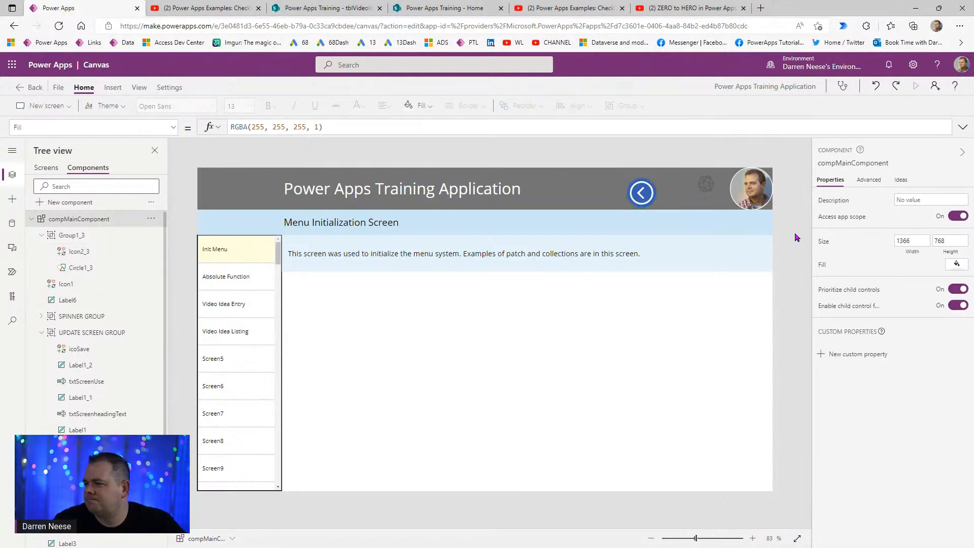
pyautogui.click(645, 200)
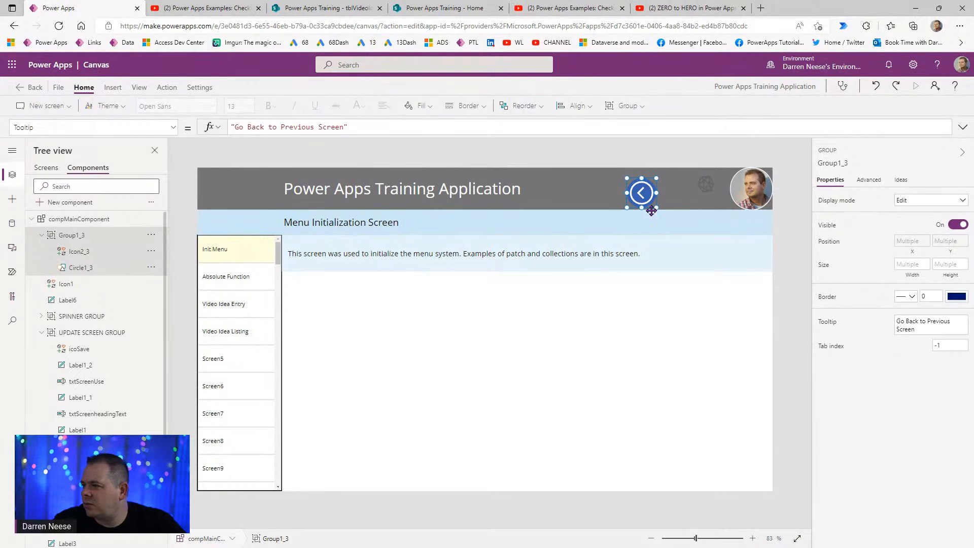
# - Drag the back-arrow group to the header's left end, placing the icon at X 20, Y 19
pyautogui.moveTo(652, 210); pyautogui.dragTo(228, 205)
pyautogui.click(787, 291)
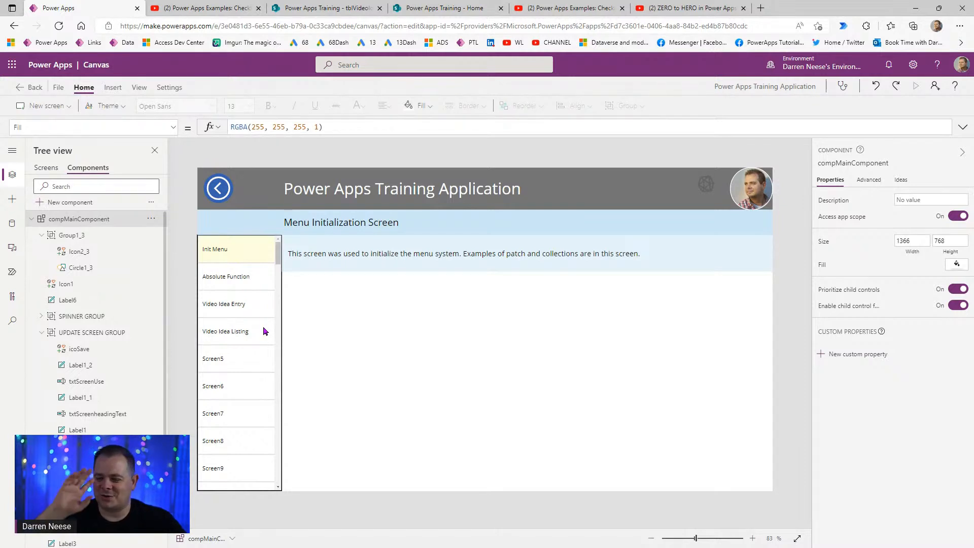
pyautogui.click(220, 188)
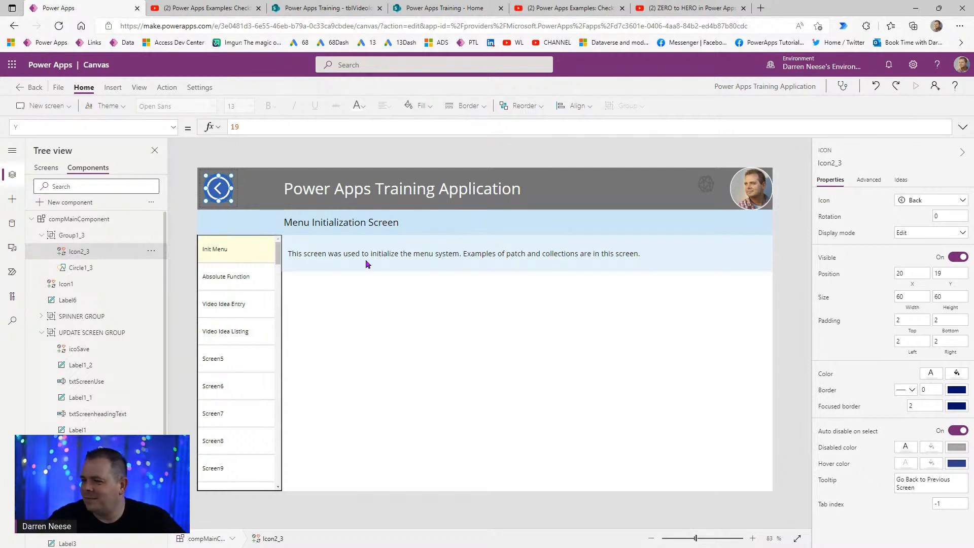
# - Change the back button's icon to the Import glyph
pyautogui.click(924, 202)
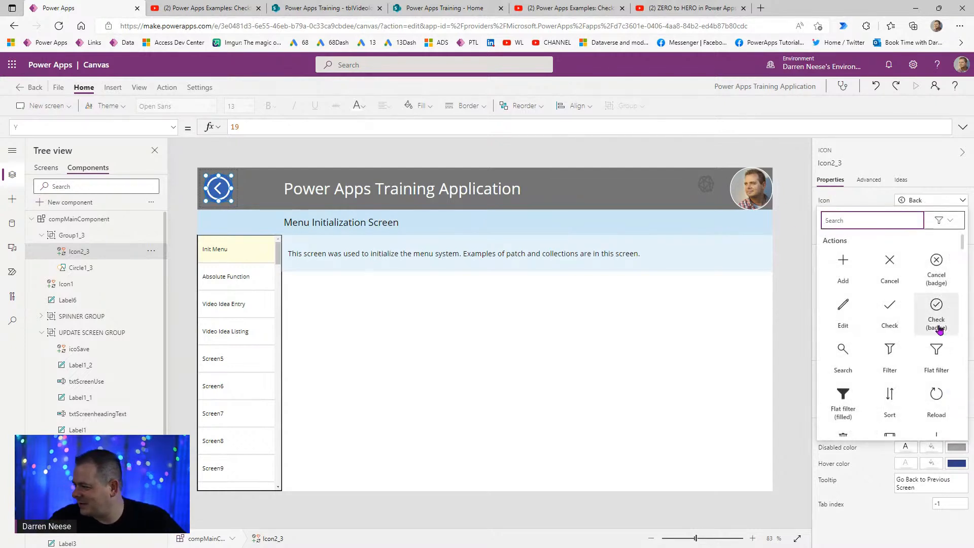
pyautogui.scroll(-3, 927, 330)
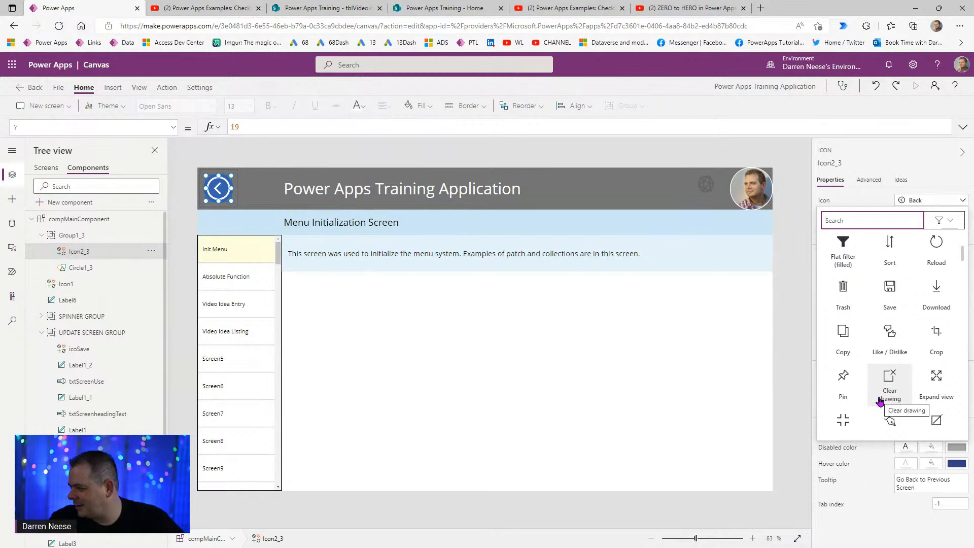
pyautogui.scroll(-2, 880, 400)
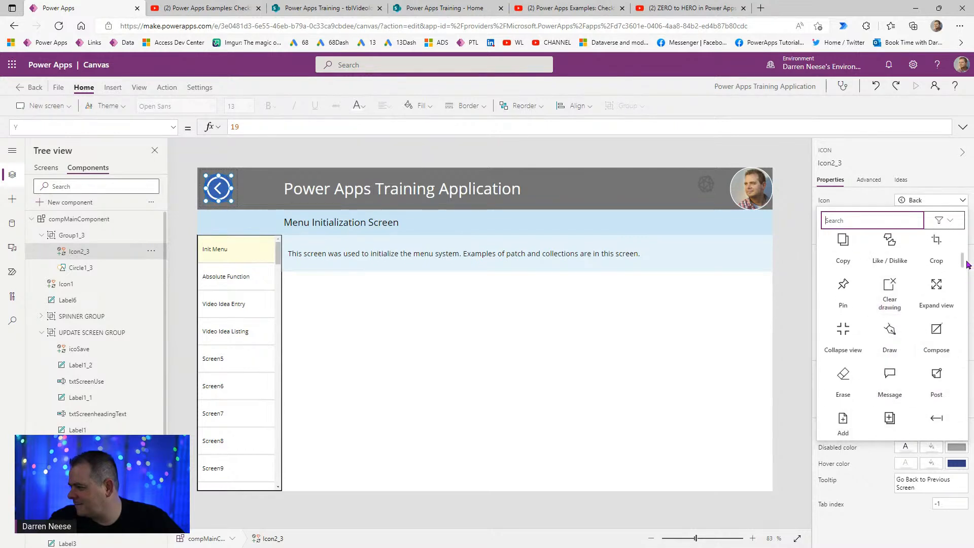
pyautogui.moveTo(963, 267); pyautogui.dragTo(966, 276)
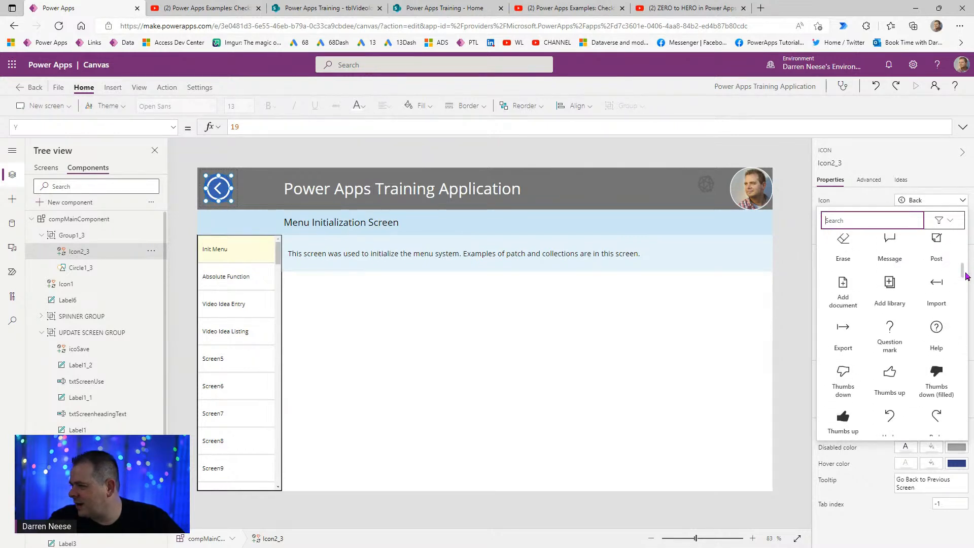
pyautogui.click(941, 290)
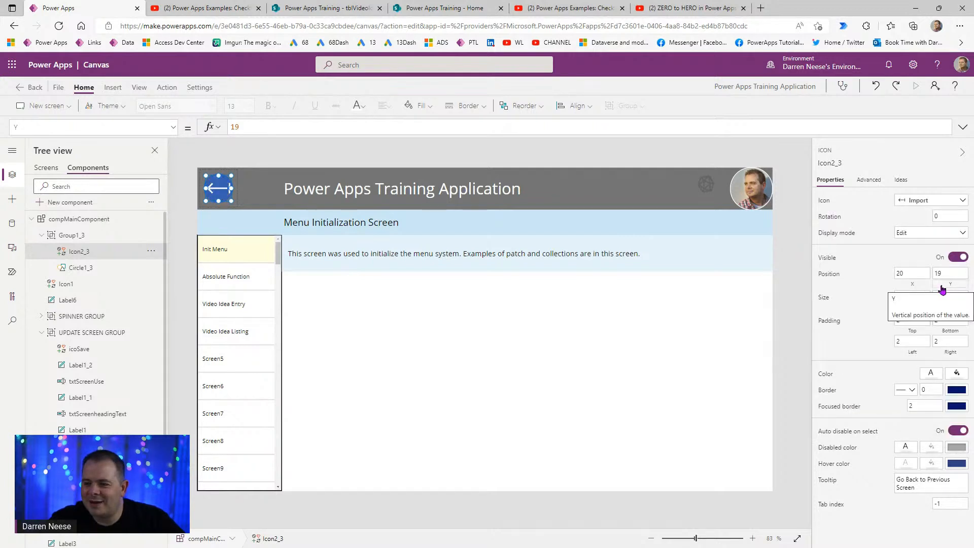
# - Check the header component, the icon group and the Screens list in Tree view
pyautogui.click(803, 307)
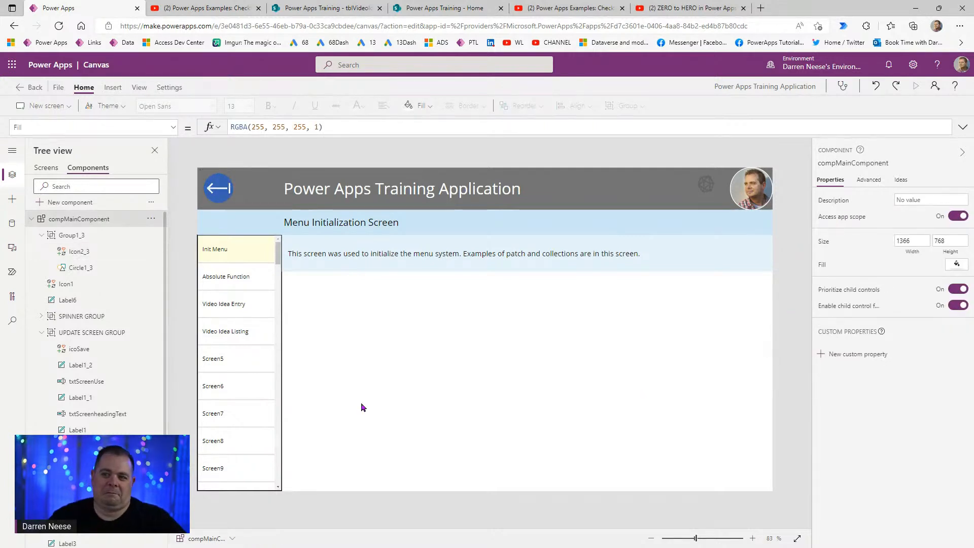
pyautogui.click(220, 189)
pyautogui.click(302, 378)
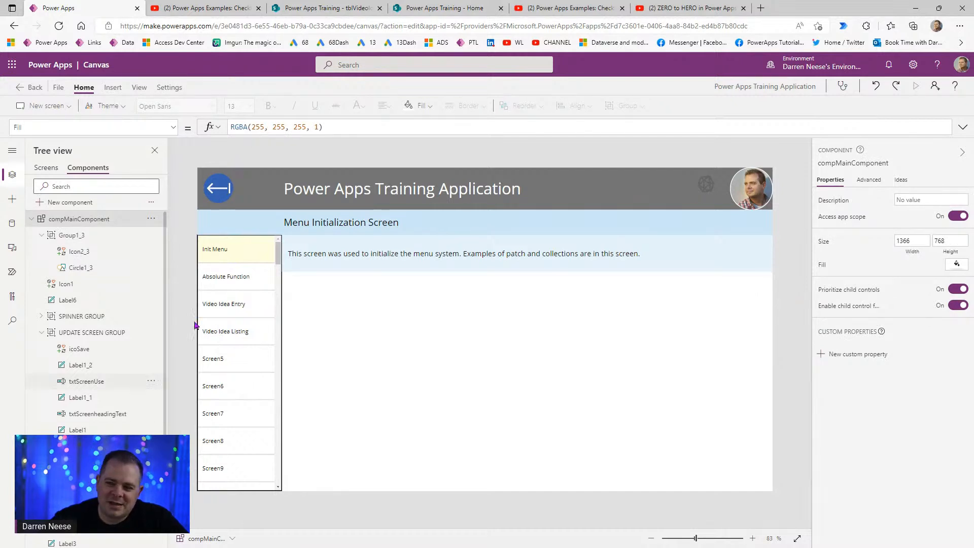
pyautogui.click(85, 238)
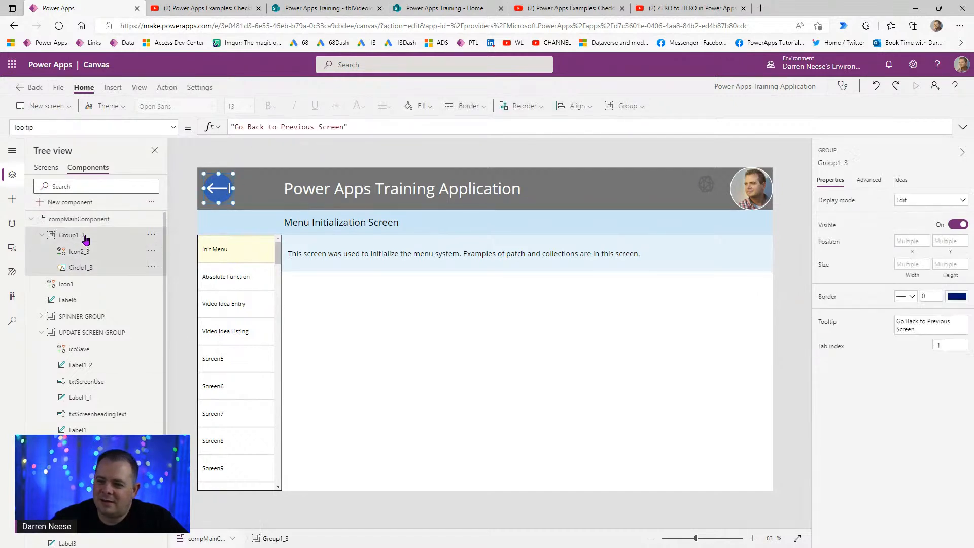
pyautogui.click(51, 172)
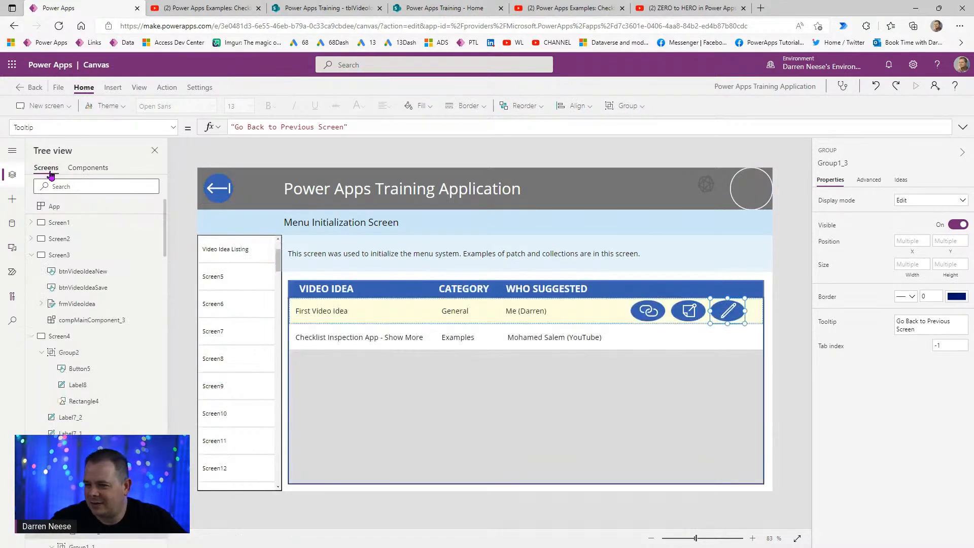
pyautogui.click(79, 170)
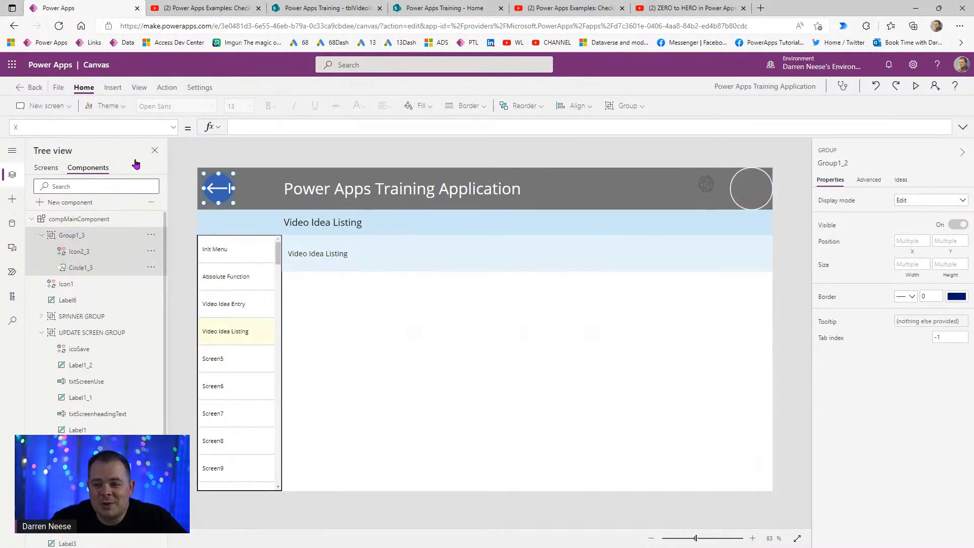
# - Give Circle1_3 a white border of width 2
pyautogui.click(93, 272)
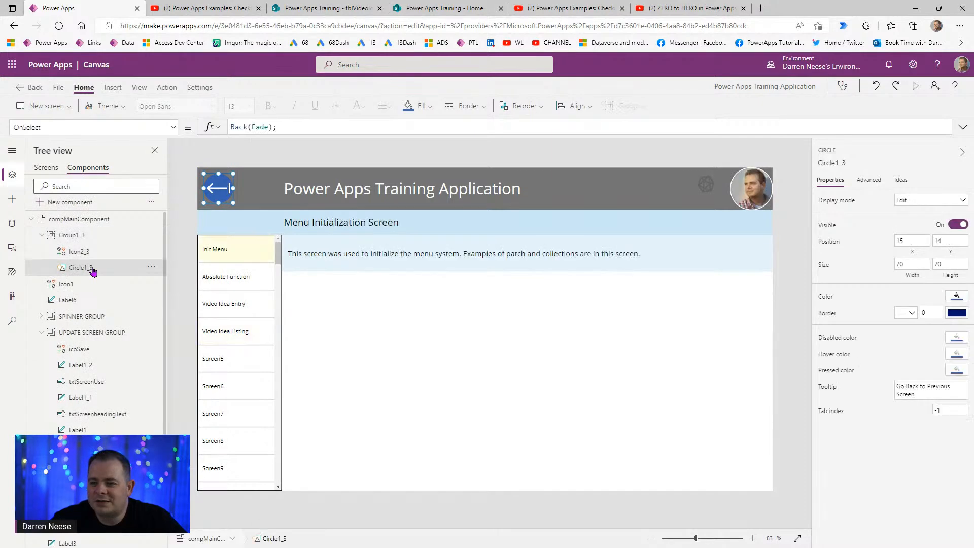
pyautogui.click(937, 313)
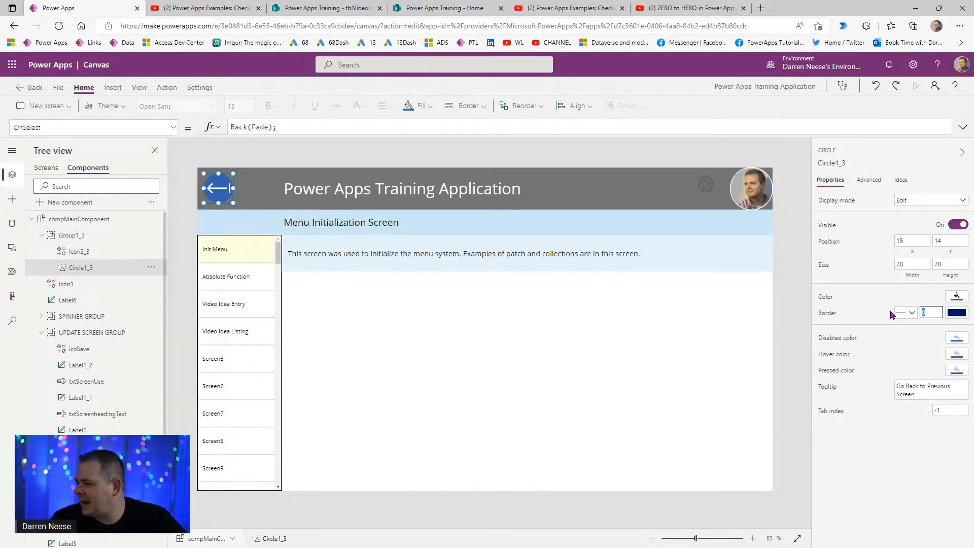
pyautogui.write('2')
pyautogui.click(957, 314)
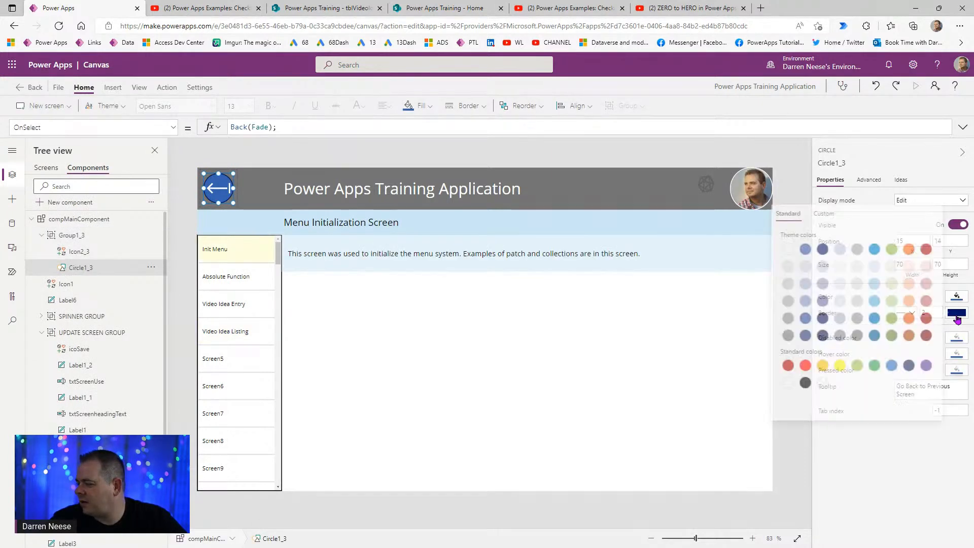
pyautogui.click(783, 250)
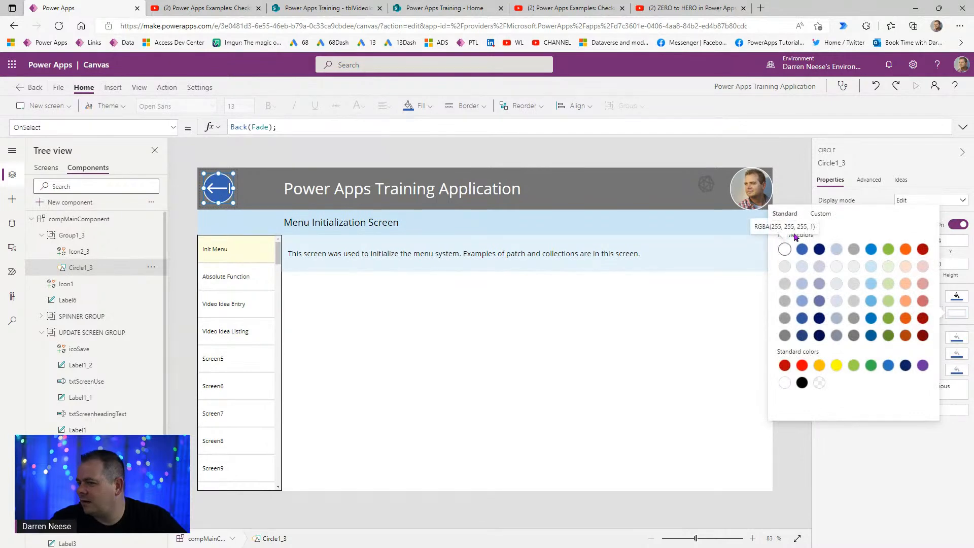
pyautogui.click(795, 184)
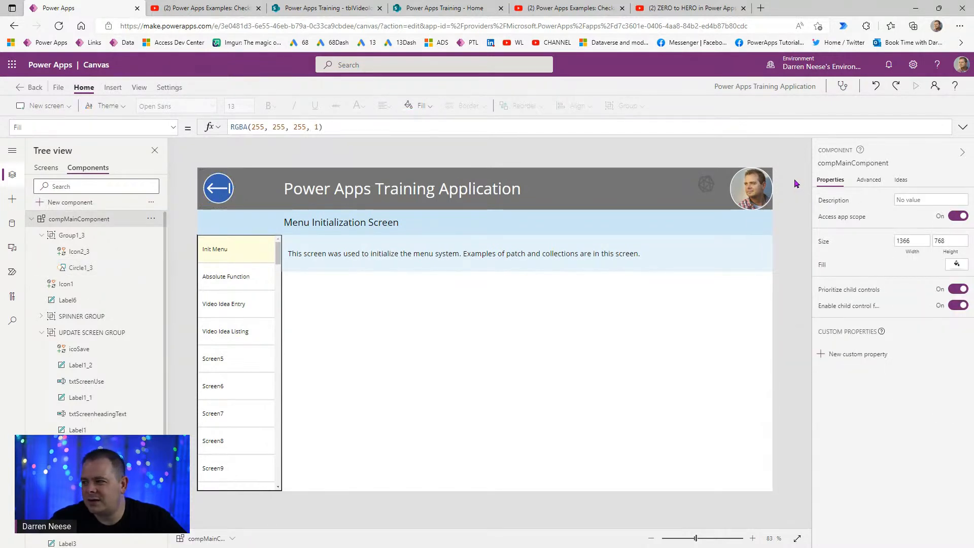
# - Set Icon2_3's padding to 5 on top, bottom, left and right
pyautogui.click(228, 198)
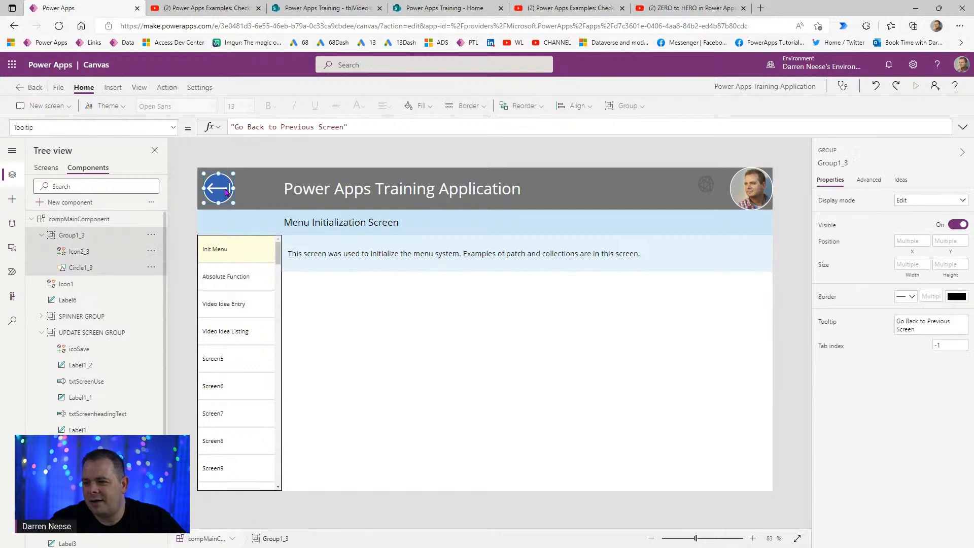
pyautogui.click(79, 251)
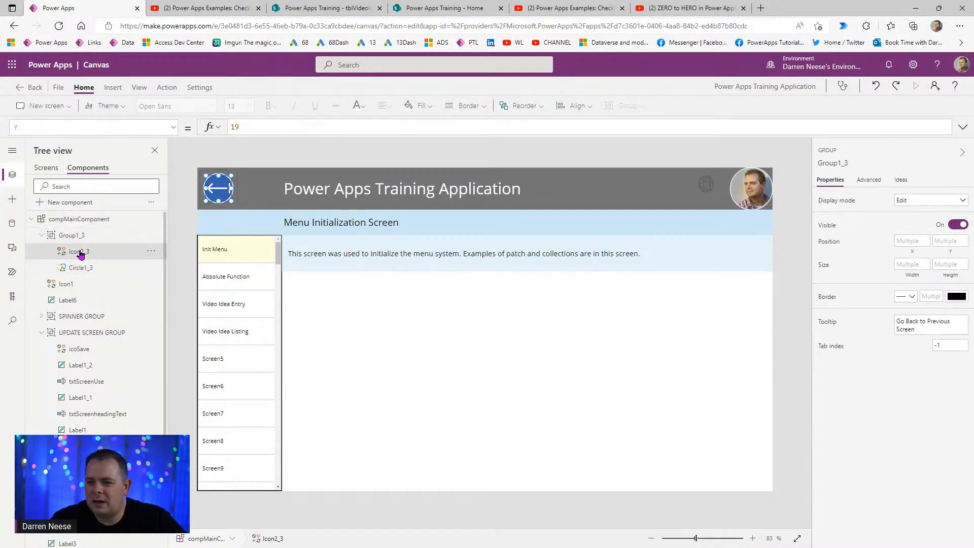
pyautogui.click(908, 321)
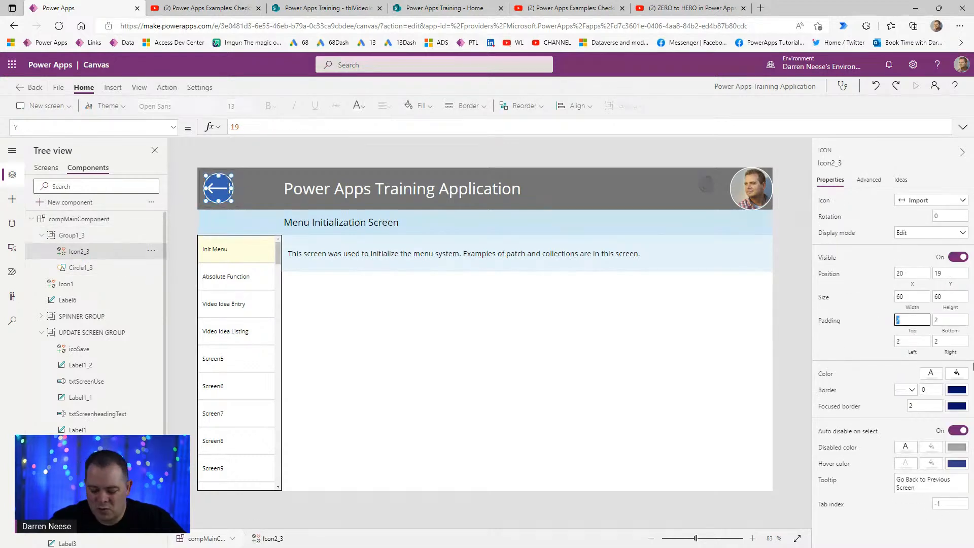
pyautogui.write('5')
pyautogui.press('Tab')
pyautogui.press('Tab')
pyautogui.write('5')
pyautogui.press('Tab')
pyautogui.write('2')
pyautogui.press('BackSpace')
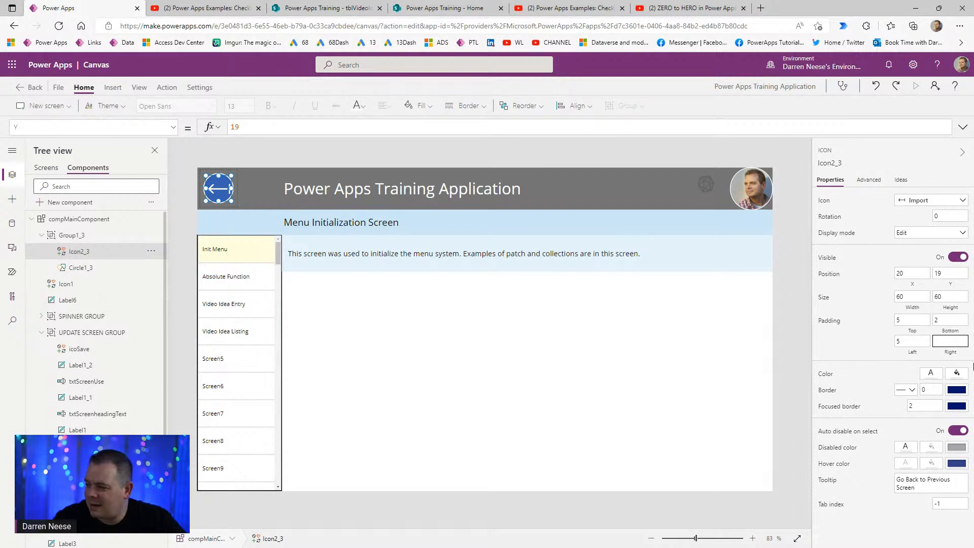
pyautogui.hotkey('shift', 'Tab')
pyautogui.hotkey('shift', 'Tab')
pyautogui.write('5')
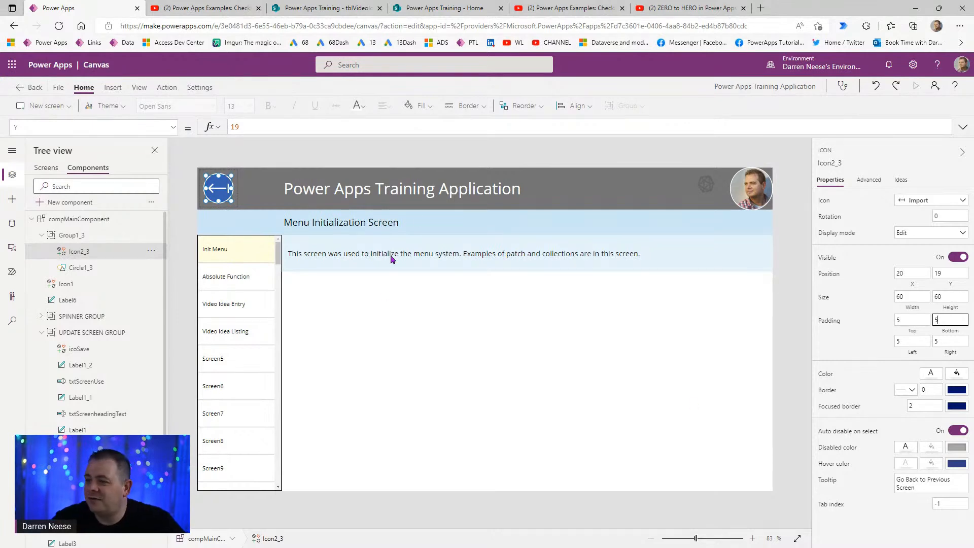
pyautogui.click(434, 158)
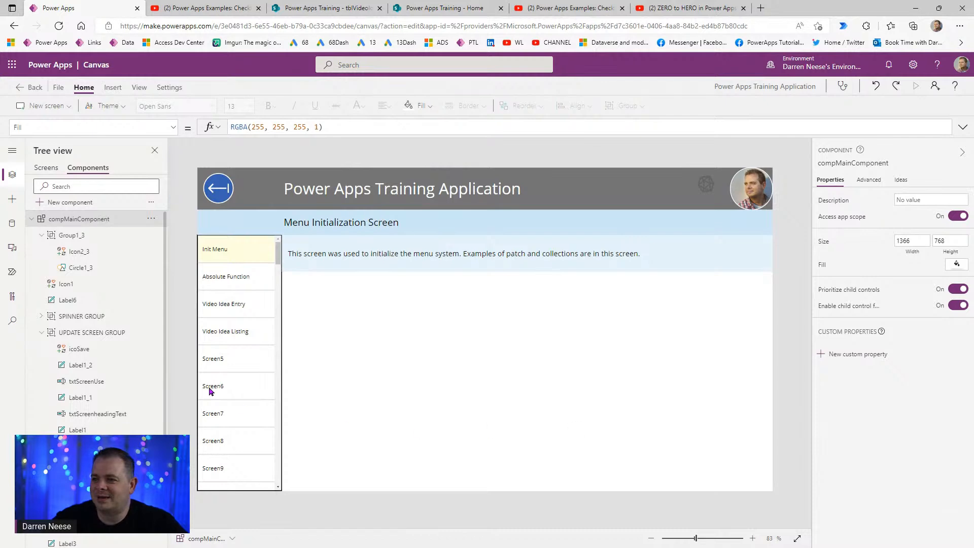
# - Preview the app, visit Screen5 and use the back arrow to return
pyautogui.click(46, 170)
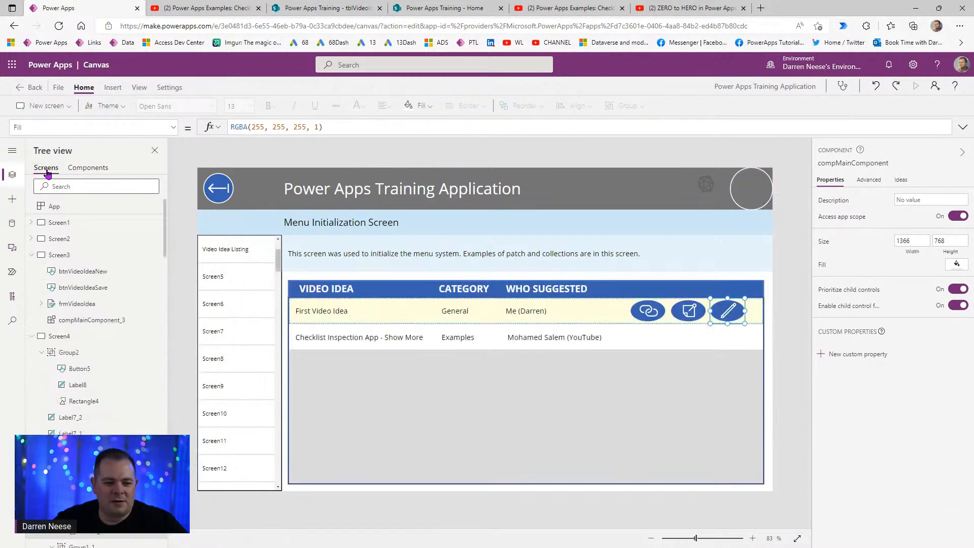
pyautogui.click(917, 87)
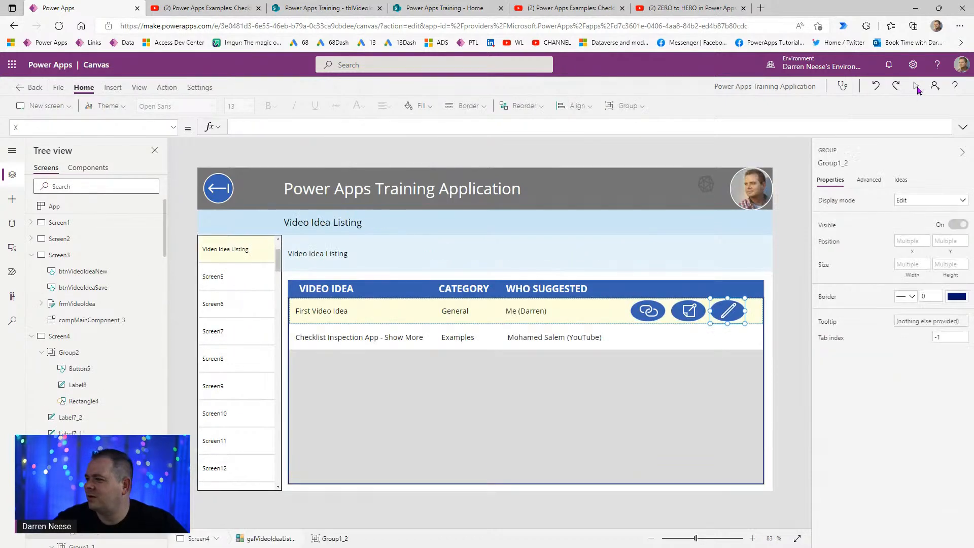
pyautogui.click(97, 236)
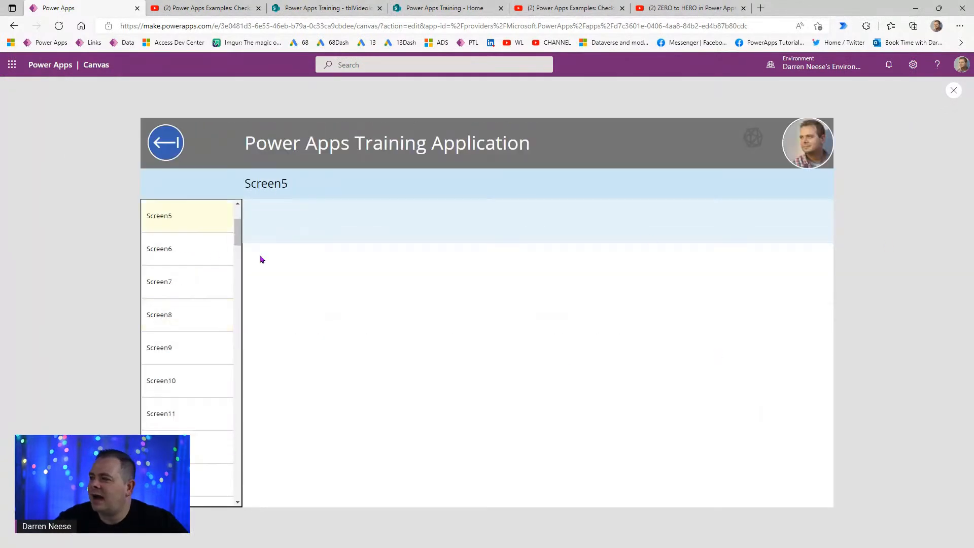
pyautogui.click(158, 153)
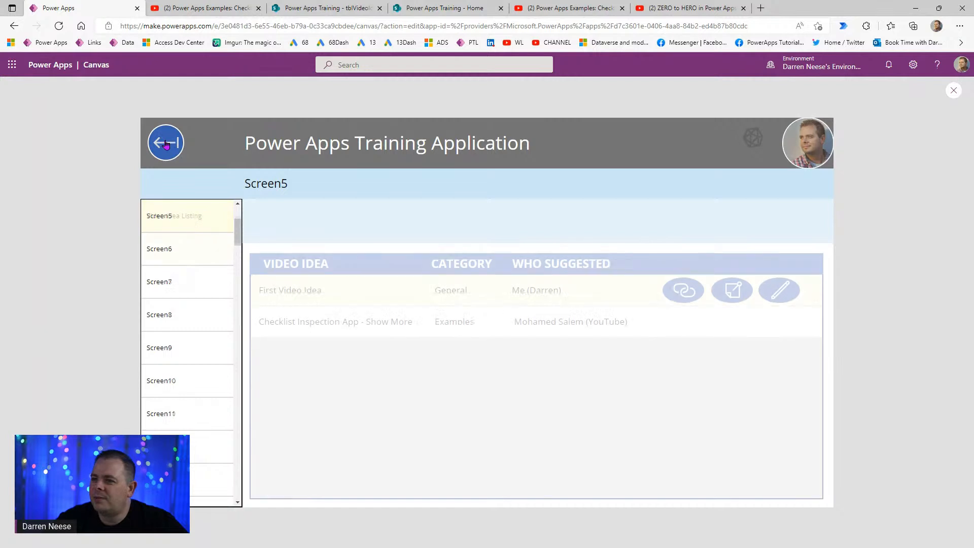
pyautogui.click(175, 329)
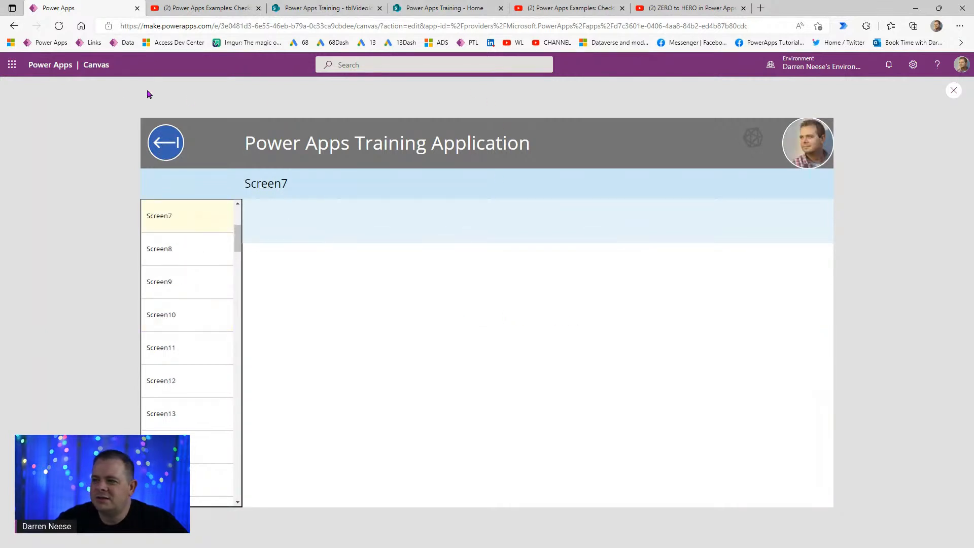
pyautogui.click(953, 91)
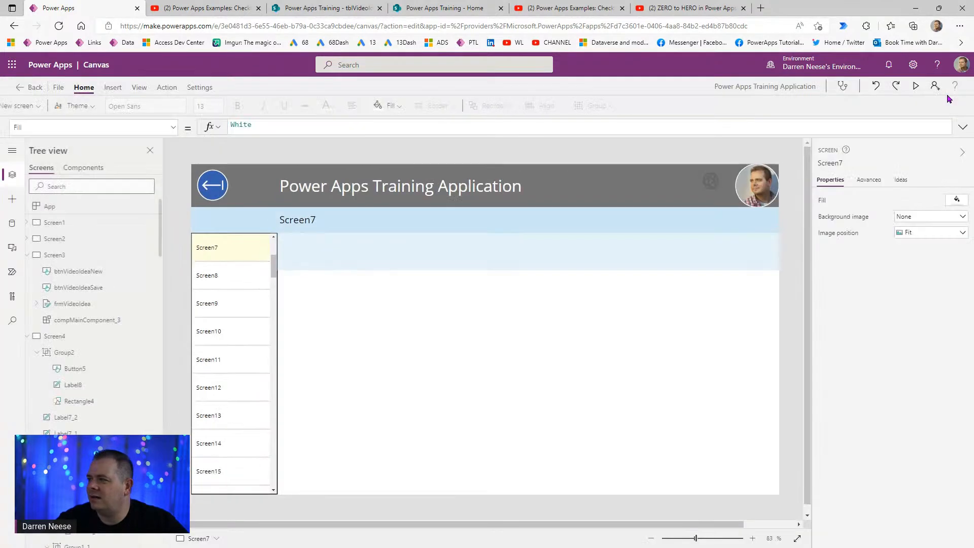
pyautogui.click(916, 86)
# - Navigate to Screen10, then on to the Video Idea Listing screen
pyautogui.click(124, 325)
pyautogui.click(212, 501)
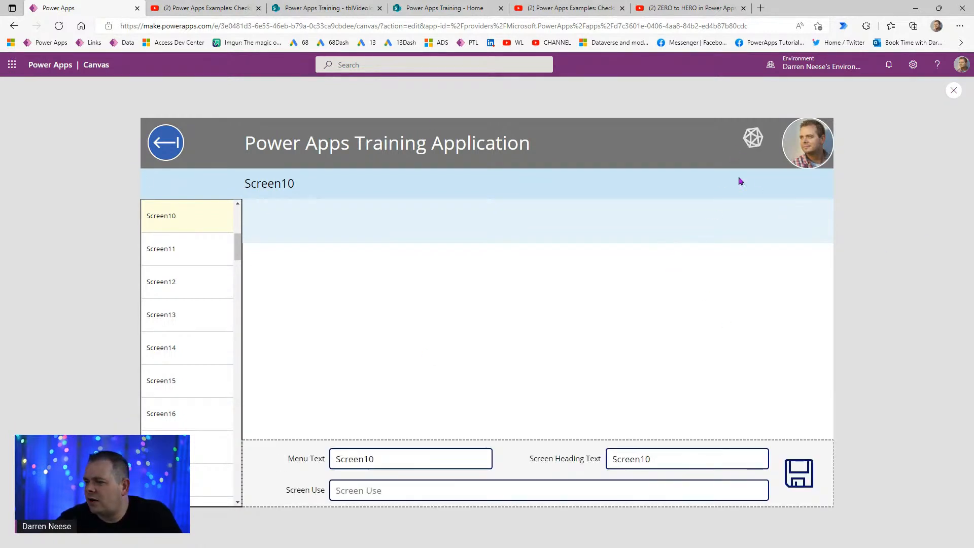
pyautogui.click(753, 138)
pyautogui.click(751, 138)
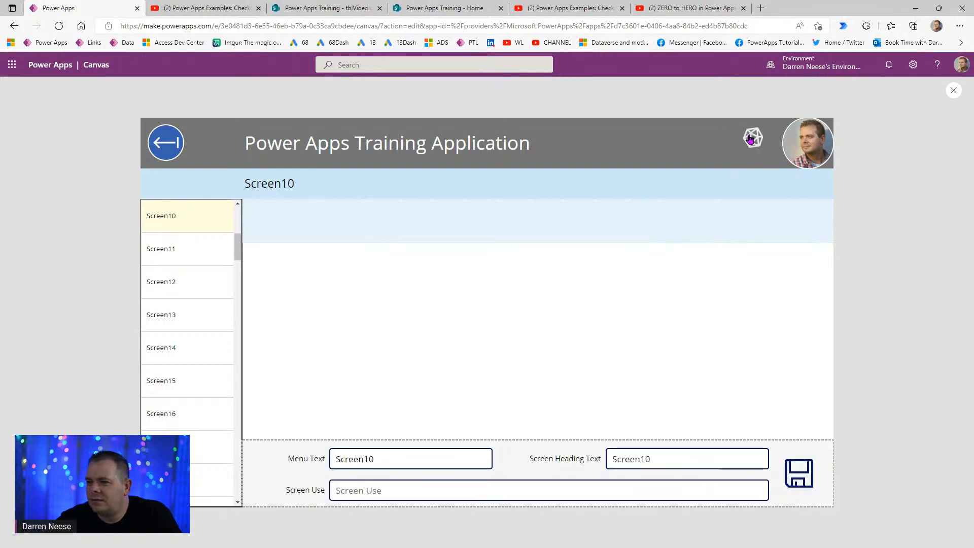
pyautogui.click(751, 138)
pyautogui.scroll(1, 239, 212)
pyautogui.scroll(3, 238, 212)
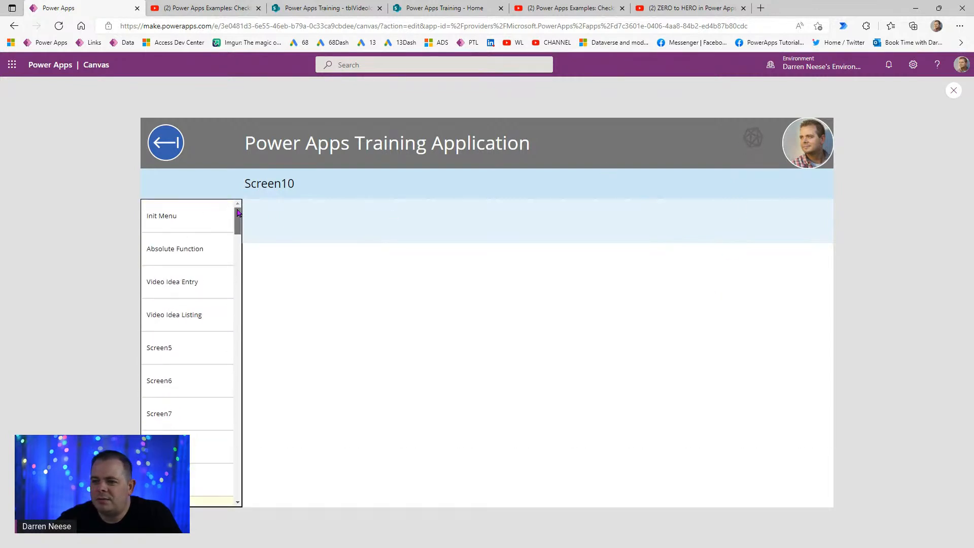
pyautogui.click(178, 322)
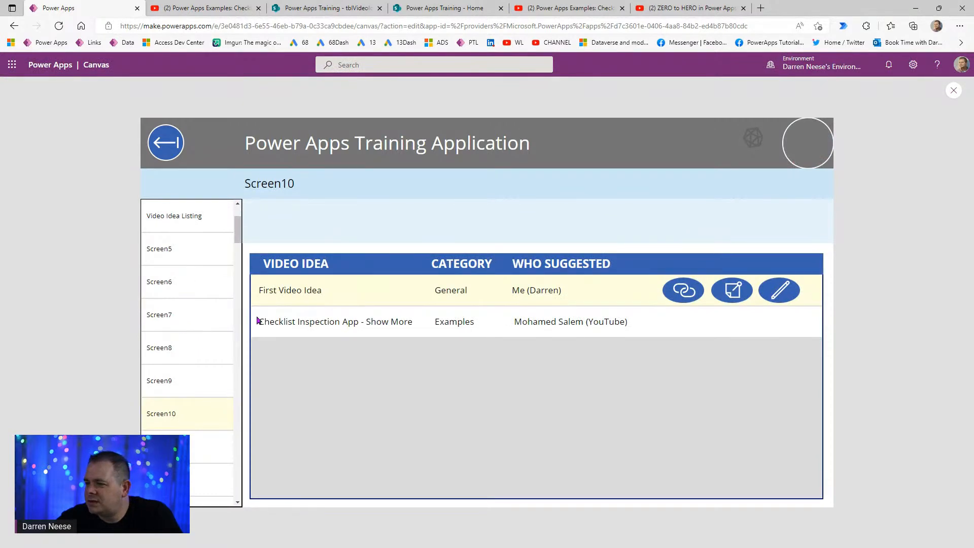
# - Edit First Video Idea, go back, then edit the Checklist Inspection App record
pyautogui.click(784, 301)
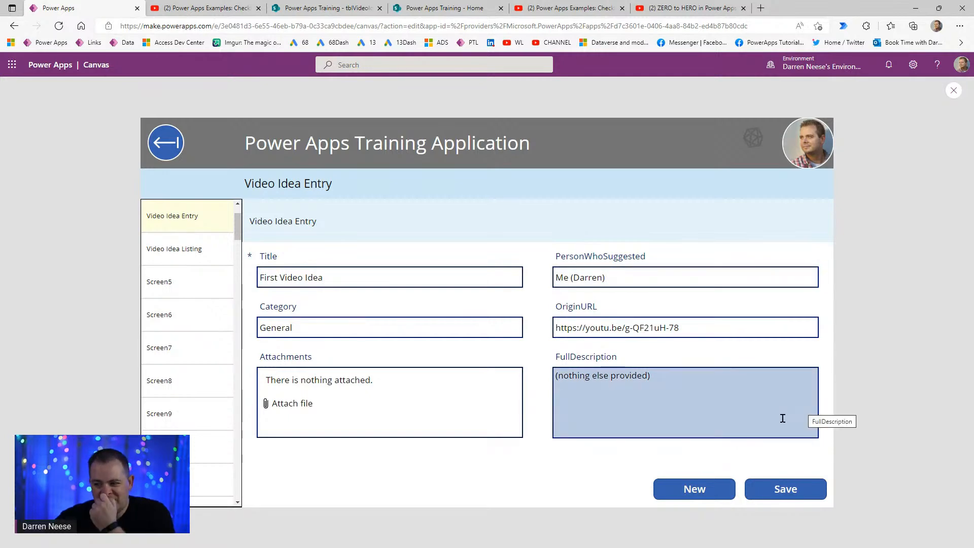
pyautogui.click(159, 159)
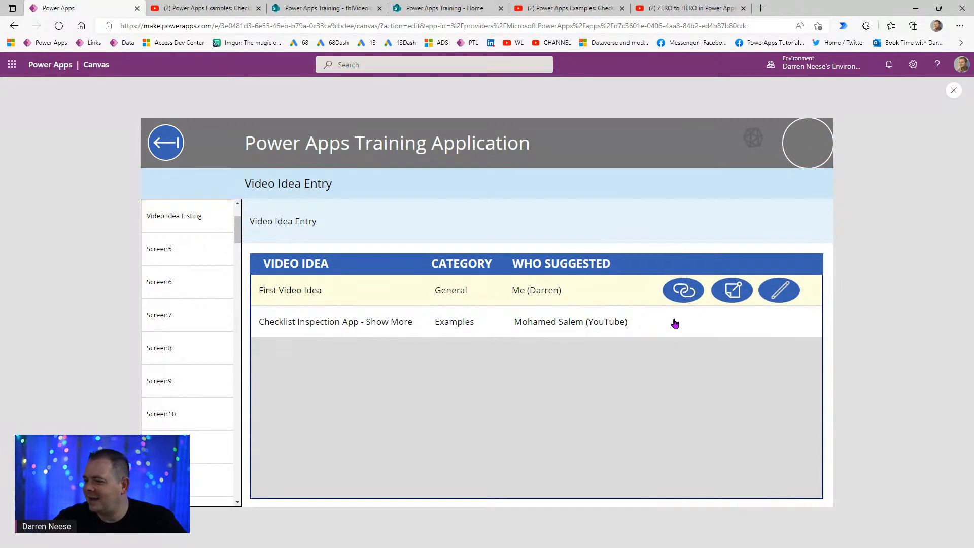
pyautogui.click(644, 319)
pyautogui.click(771, 323)
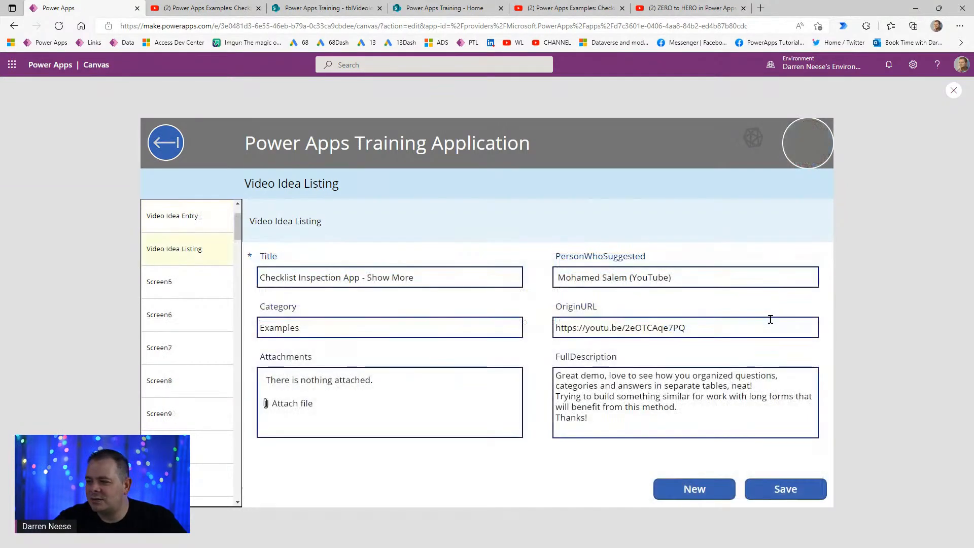
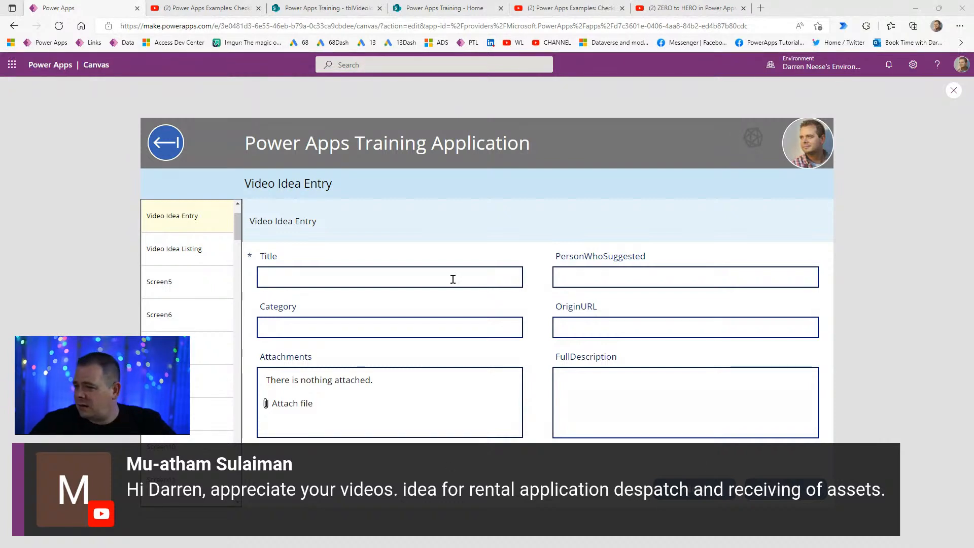
# - Paste the commenter's name into PersonWhoSuggested, followed by '(YouTube)'
pyautogui.click(635, 280)
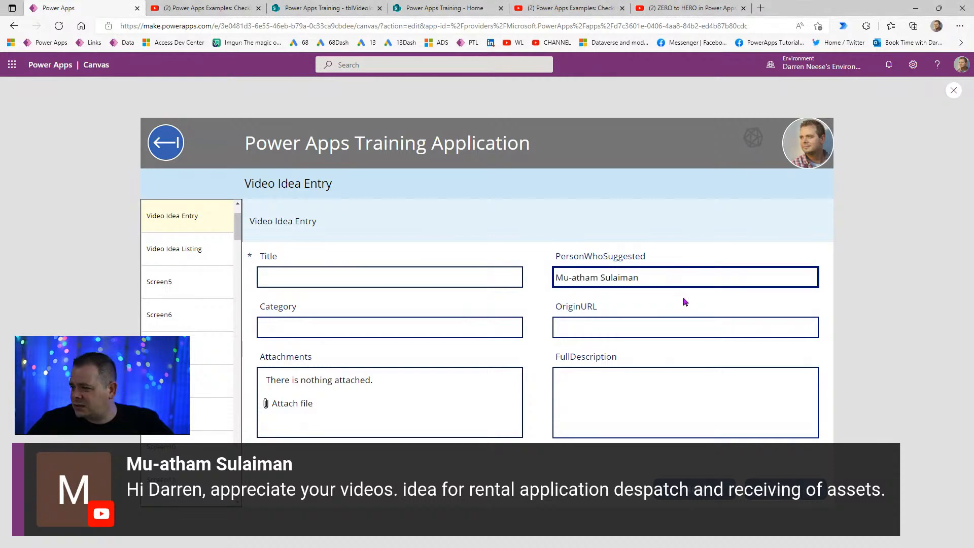
pyautogui.write('(You)')
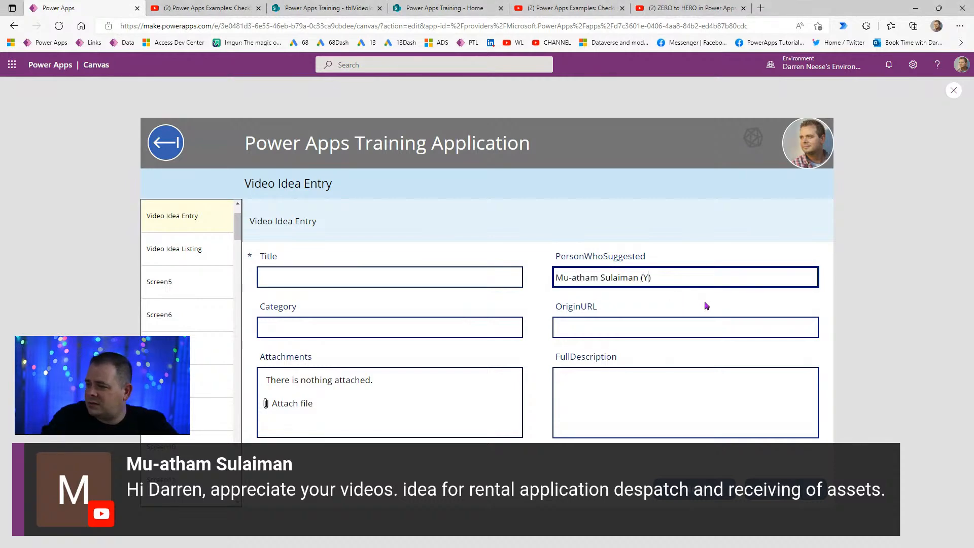
pyautogui.write('Tube')
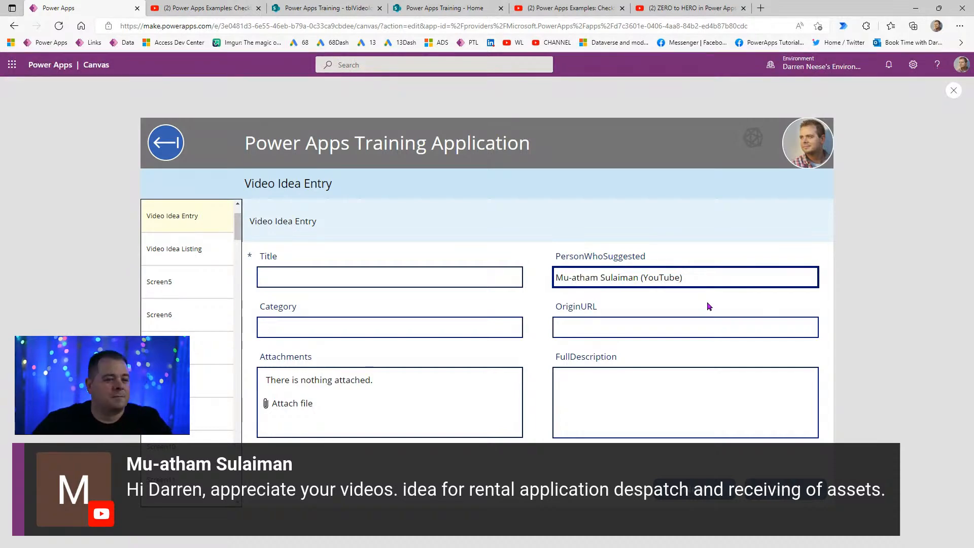
pyautogui.click(363, 281)
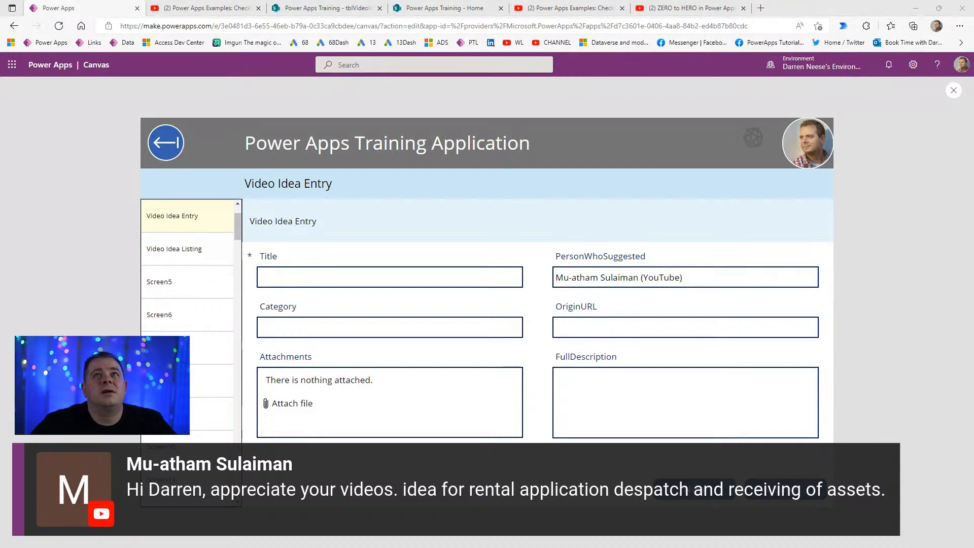
# - Paste the viewer's comment into FullDescription under a 'Live Stream Comment:' heading line
pyautogui.click(707, 407)
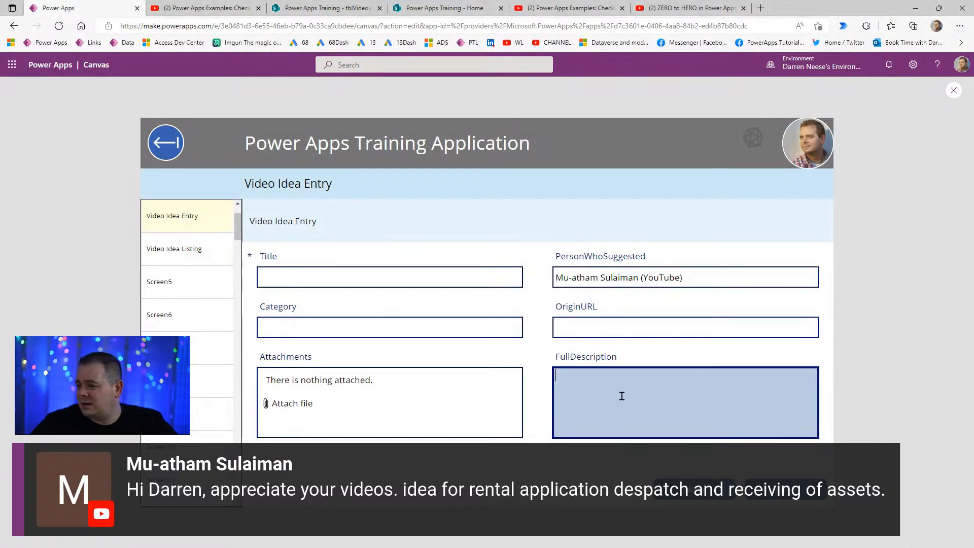
pyautogui.write('Hi Darren, appreciate your videos. idea for rental application despatch and receiving of assets.')
pyautogui.hotkey('ctrl', 'Home')
pyautogui.press('Return')
pyautogui.press('Up')
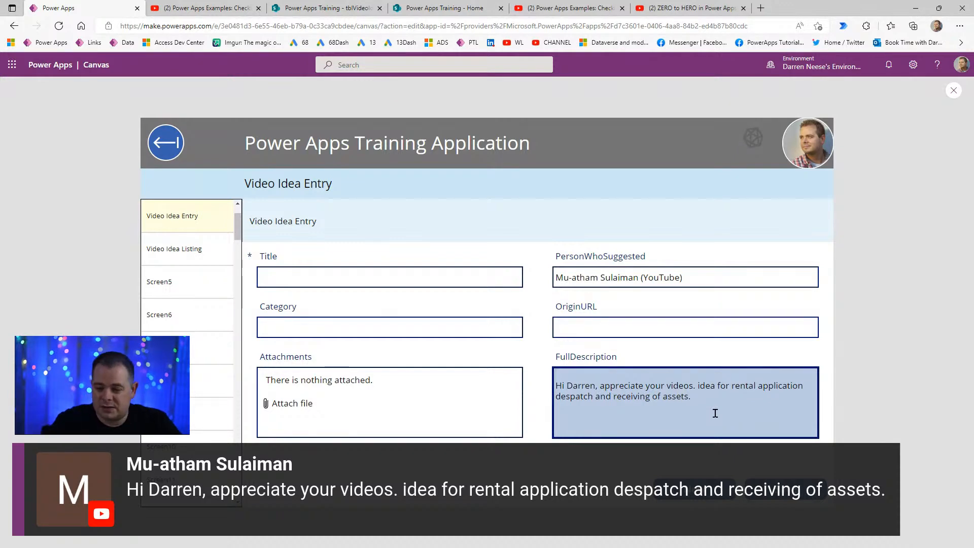
pyautogui.write('()')
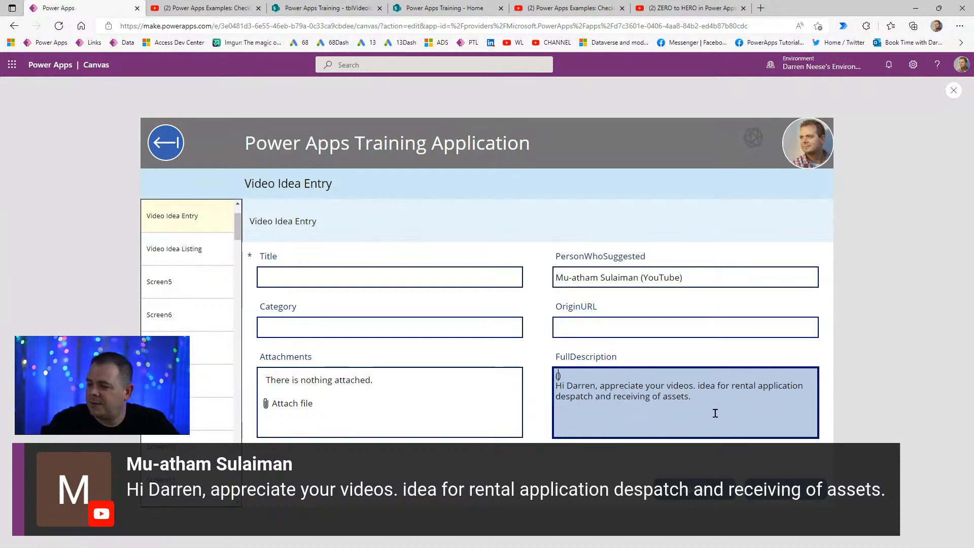
pyautogui.write('Live ')
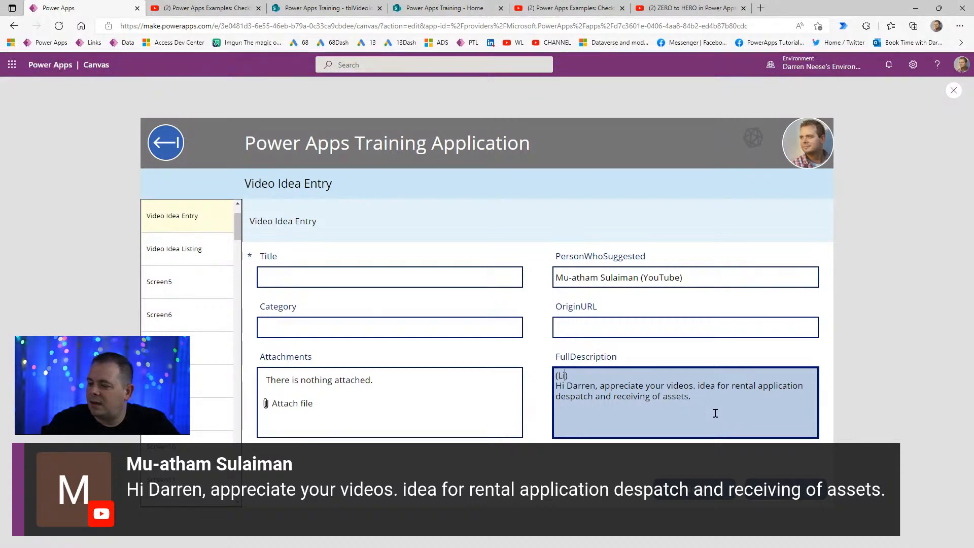
pyautogui.write('Stream ')
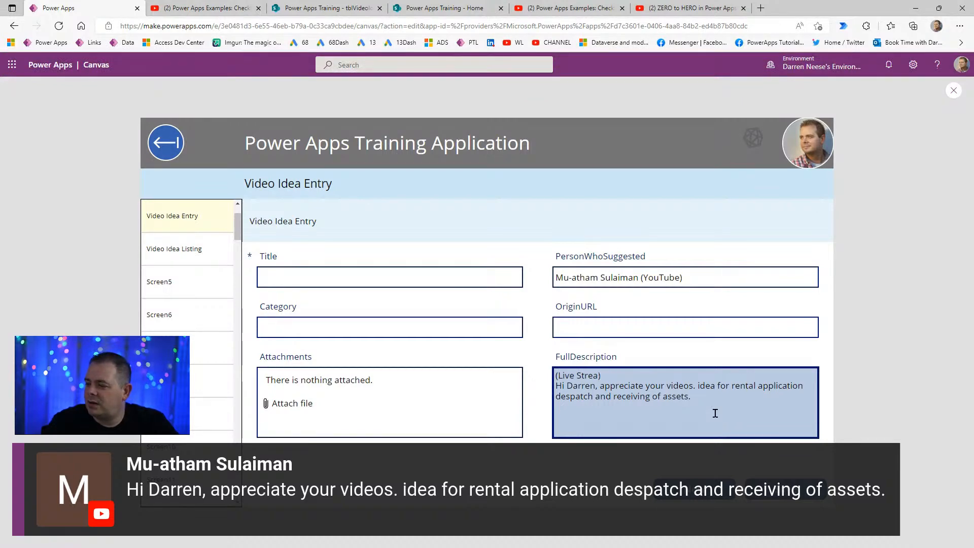
pyautogui.write('Comment')
pyautogui.press('Delete')
pyautogui.press('End')
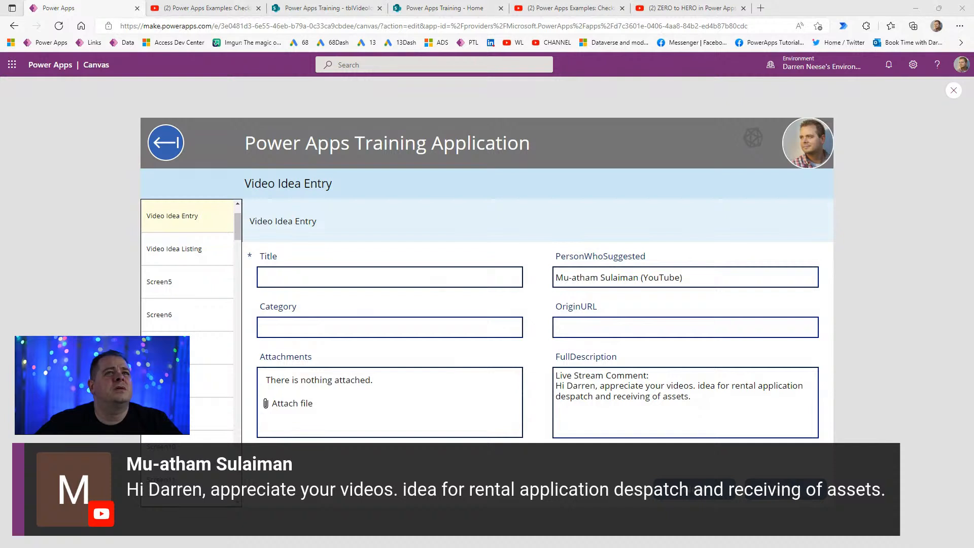
pyautogui.click(625, 327)
pyautogui.write('https://youtu.be/g-QF21uH-78')
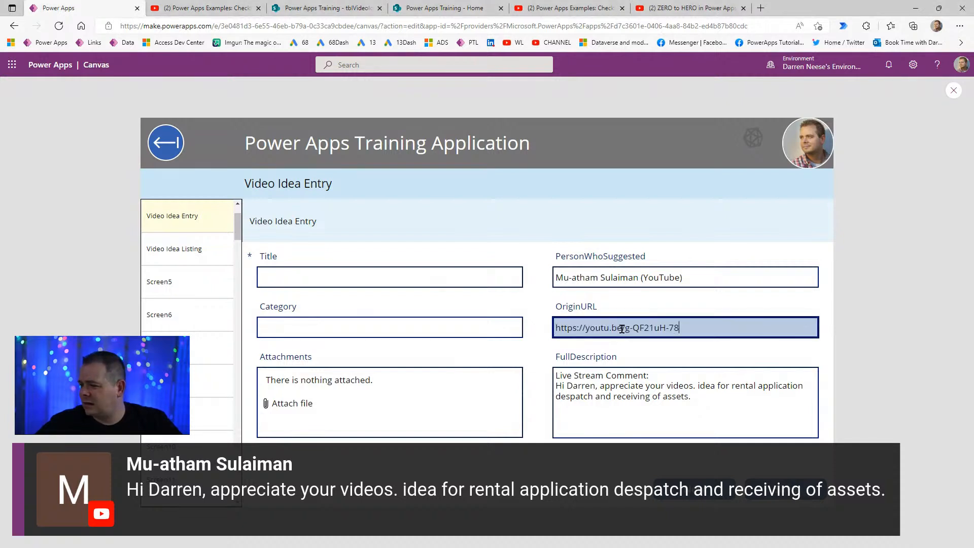
pyautogui.click(396, 327)
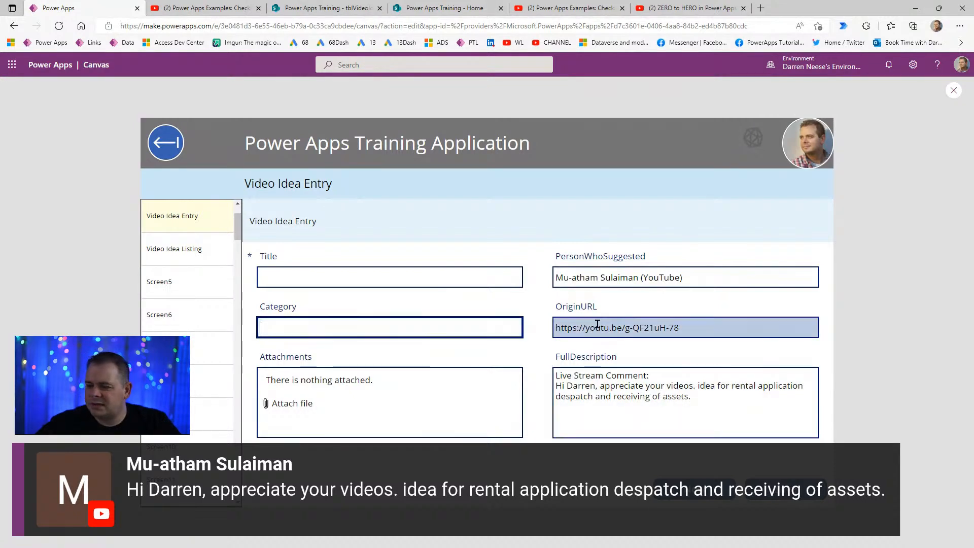
pyautogui.write('App ')
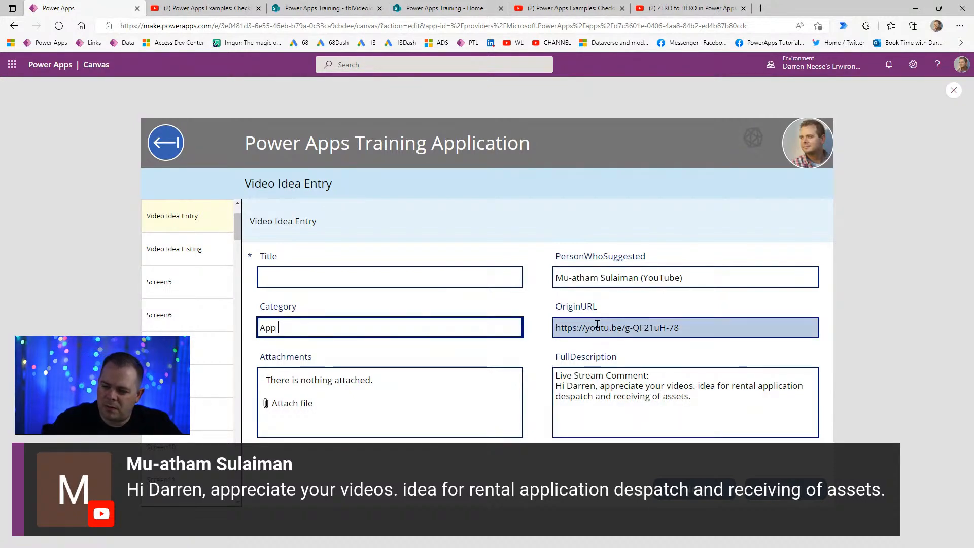
pyautogui.write('Idea')
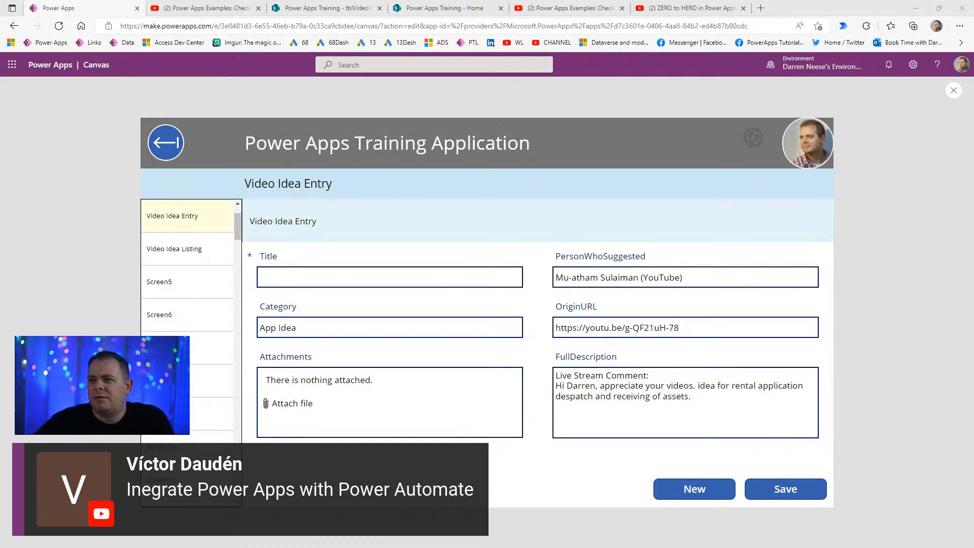
# - Launch Microsoft Forms from the Microsoft 365 app launcher and start a new blank form
pyautogui.click(11, 65)
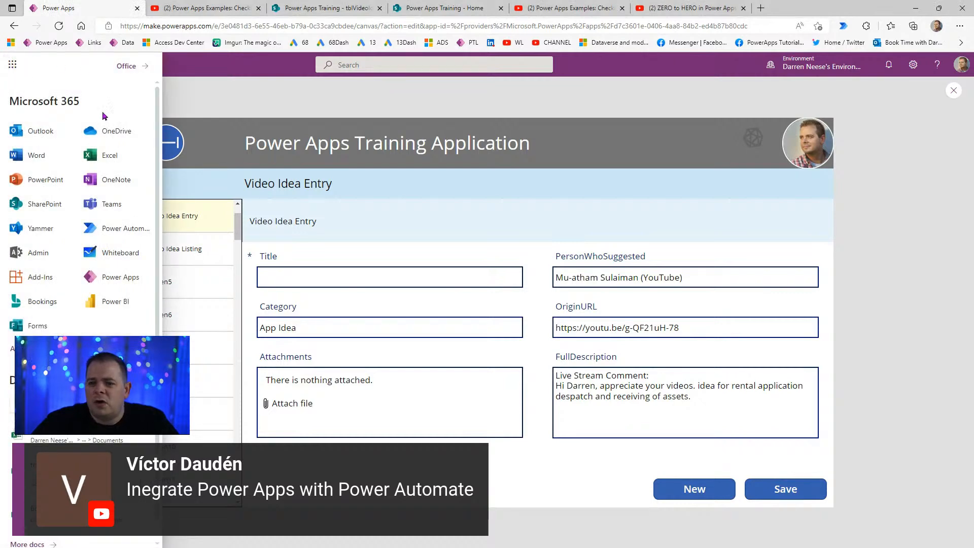
pyautogui.click(36, 328)
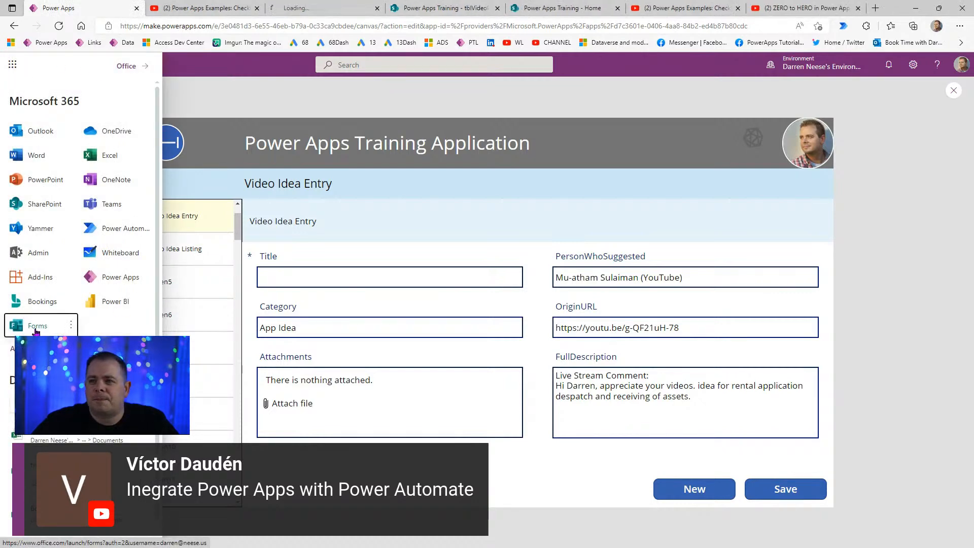
pyautogui.click(307, 8)
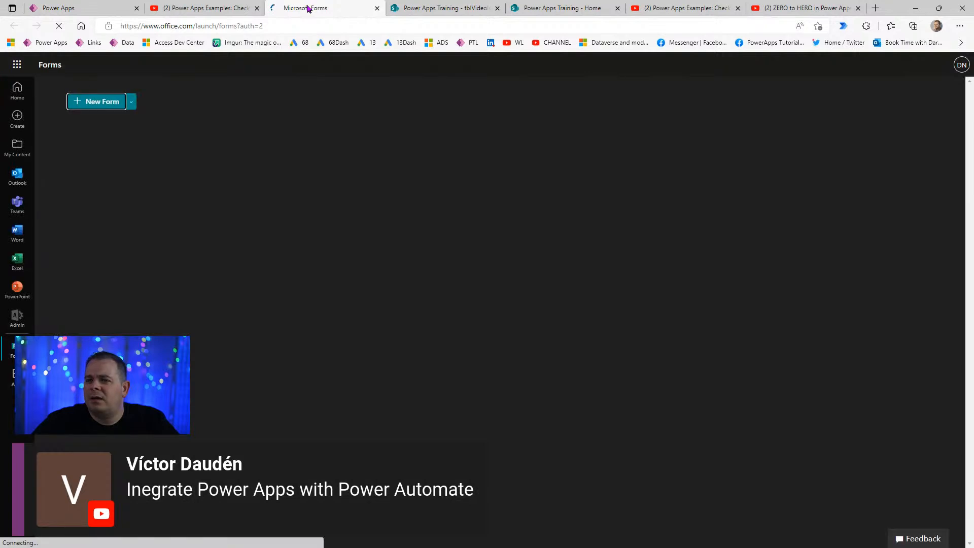
pyautogui.click(86, 103)
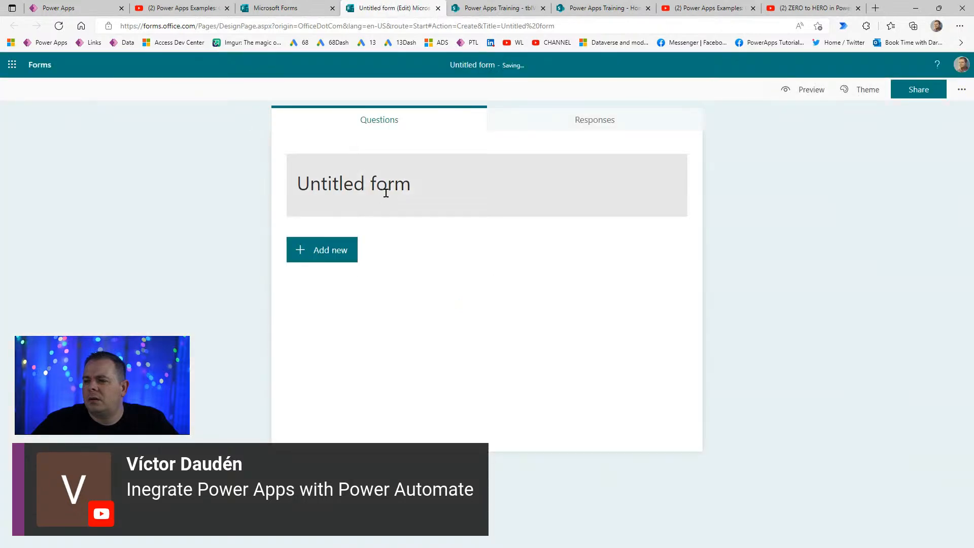
# - Title the new form 'Power Apps Video Idea'
pyautogui.click(385, 185)
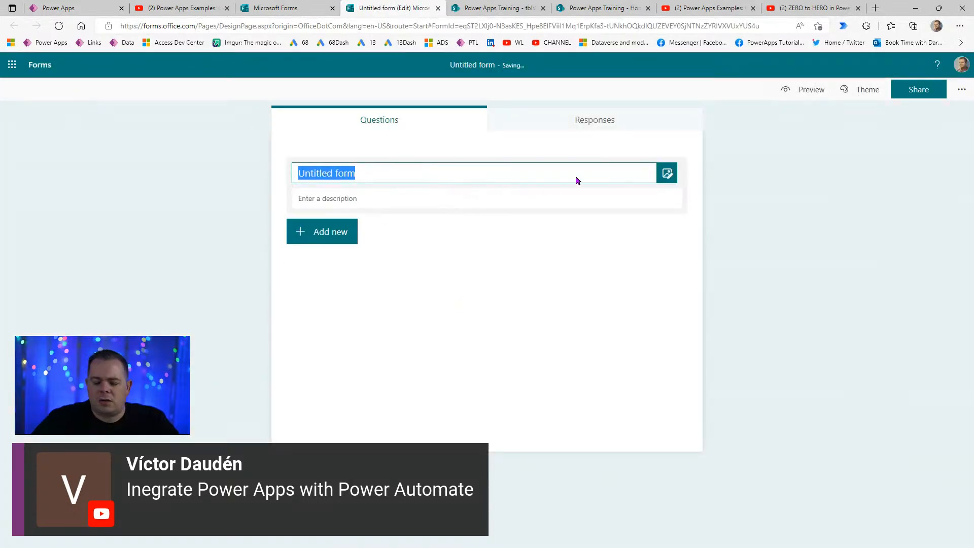
pyautogui.write('Video Idea')
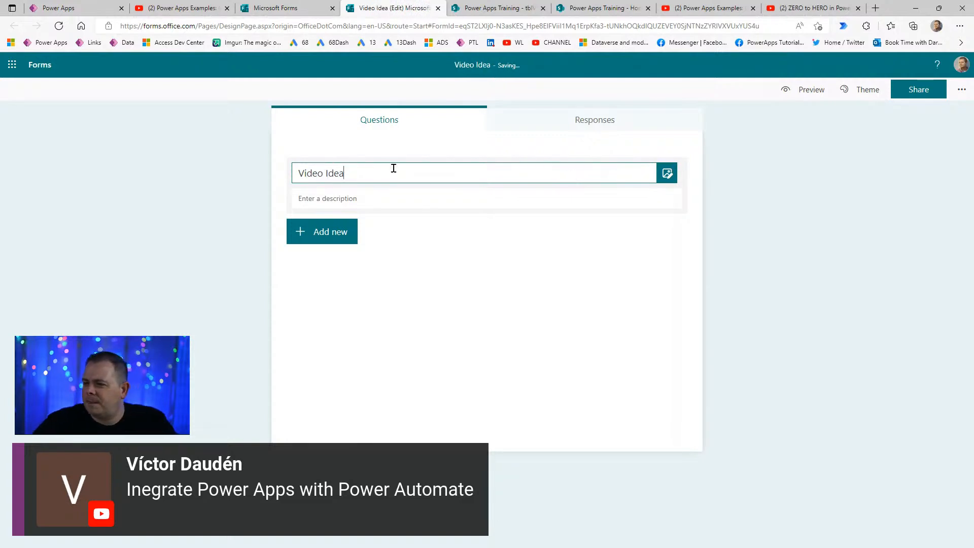
pyautogui.click(453, 196)
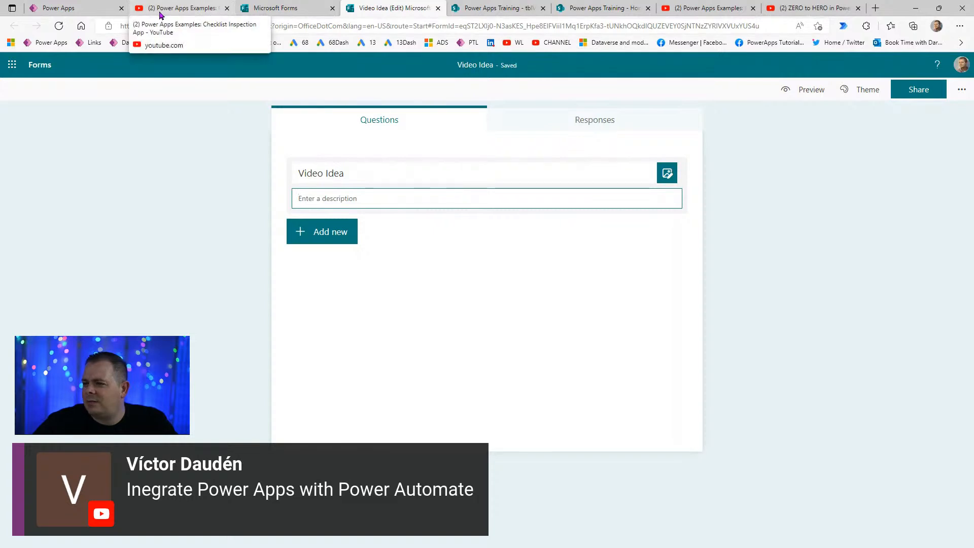
pyautogui.click(372, 170)
pyautogui.press('Home')
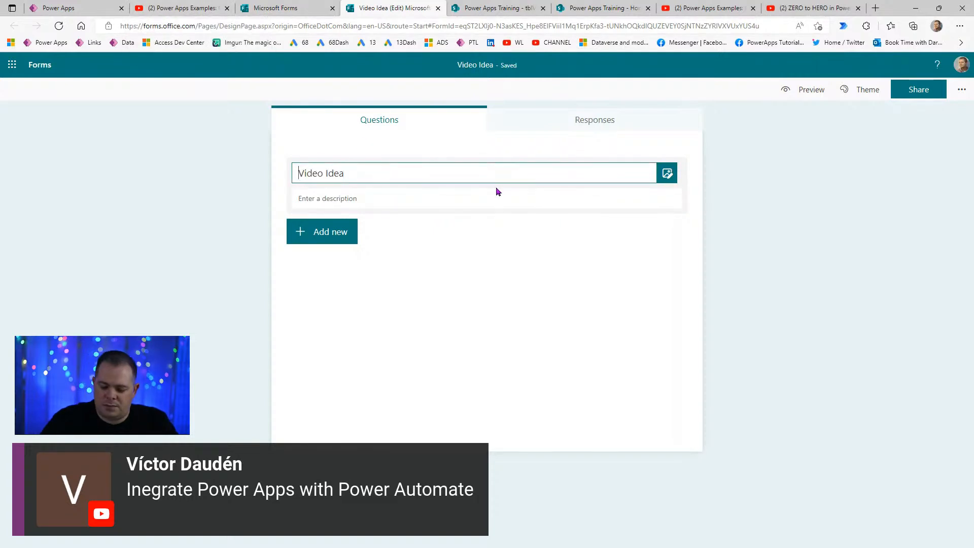
pyautogui.write('Power Apps')
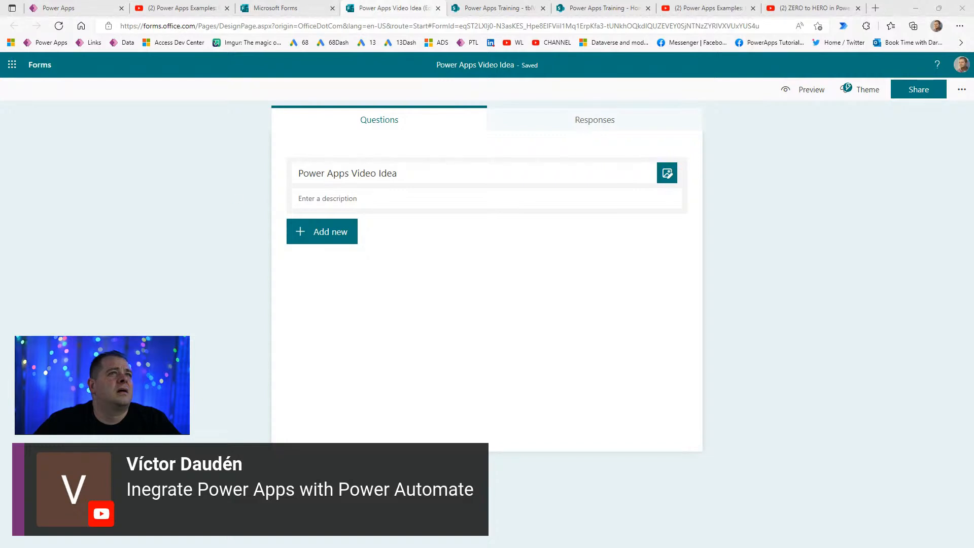
# - Paste a description explaining the form collects viewers' ideas for videos and apps
pyautogui.click(410, 198)
pyautogui.write('Over the last few months, you guys have come up with ideas for future videos or ideas for future apps! All of these are very valuable to me. I want to capture all of these ideas and build an app live that will do just this.')
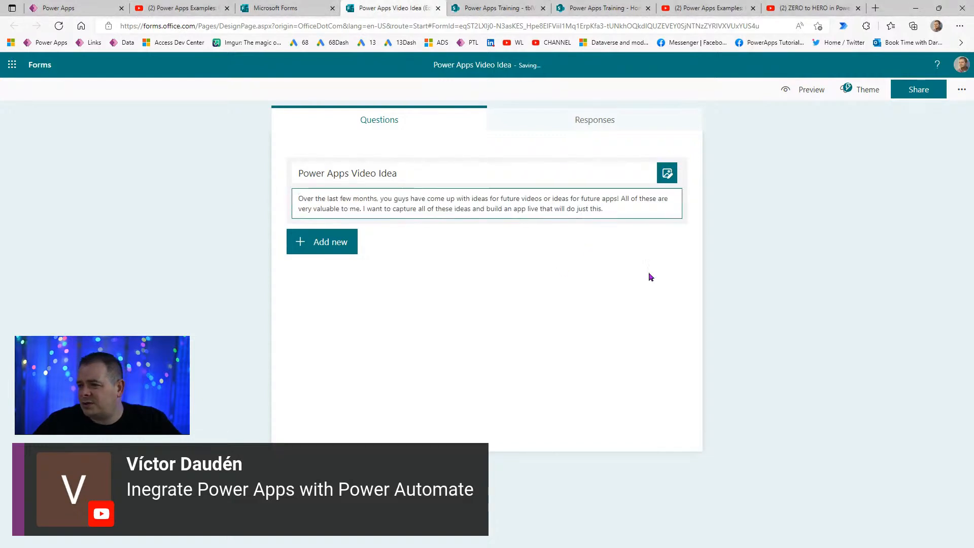
pyautogui.click(642, 305)
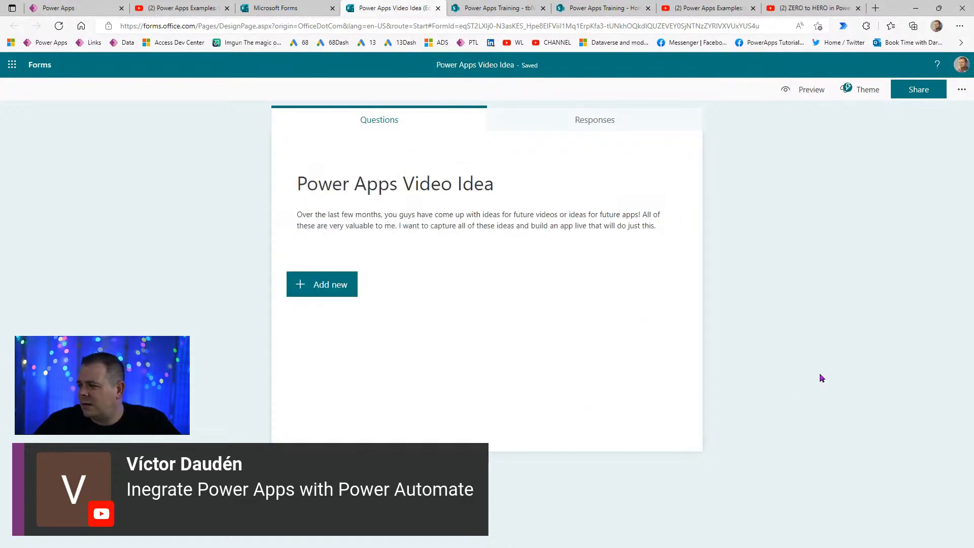
pyautogui.click(446, 185)
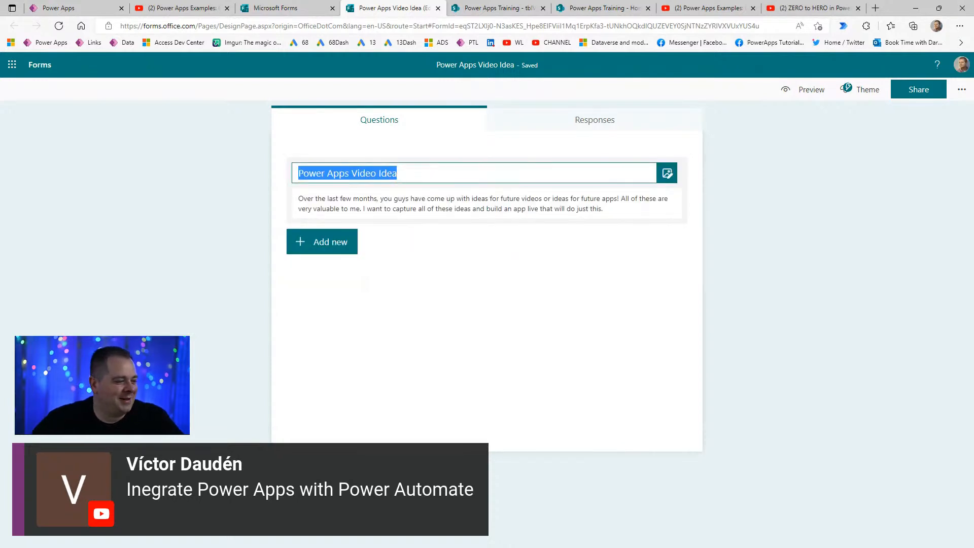
pyautogui.click(782, 343)
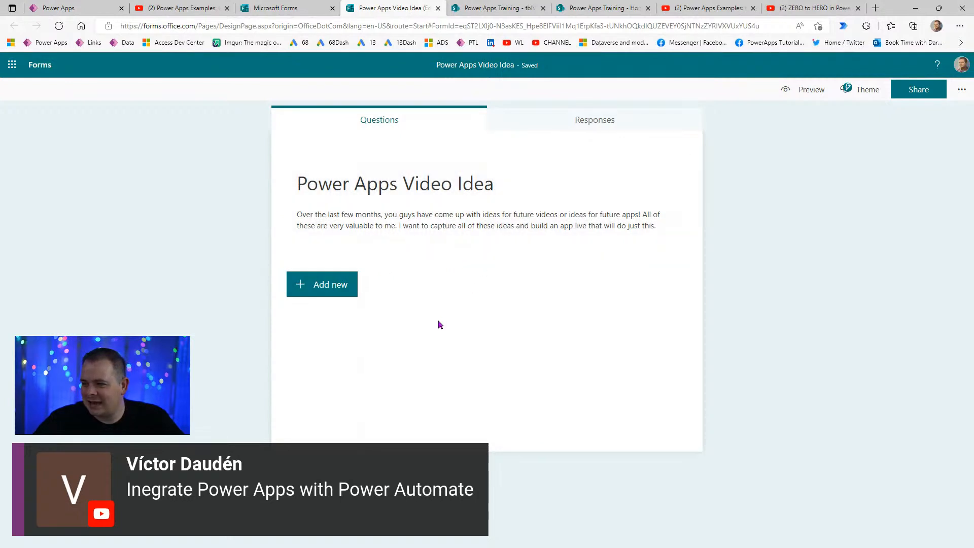
pyautogui.click(330, 284)
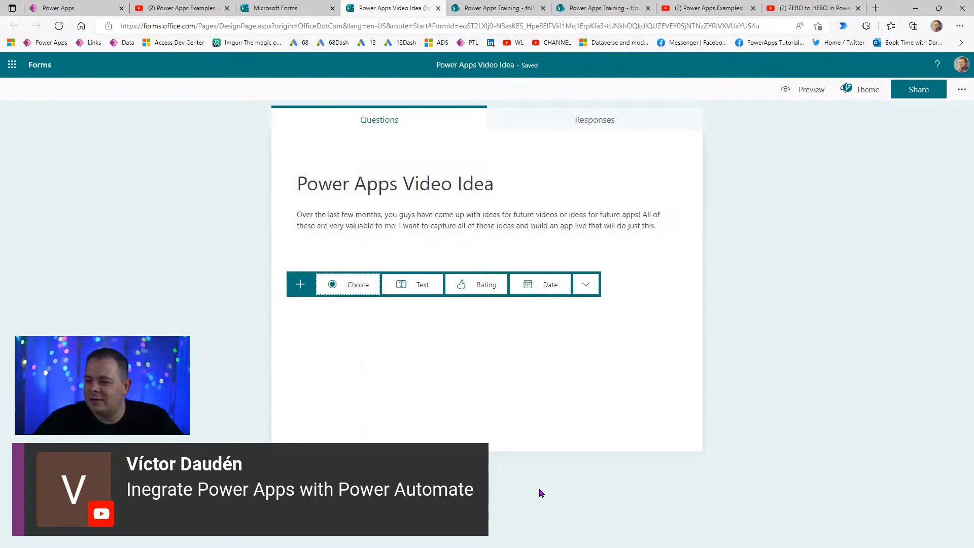
# - Add a required text question 'Very short description for Power Apps video idea (255 characters)'
pyautogui.click(411, 287)
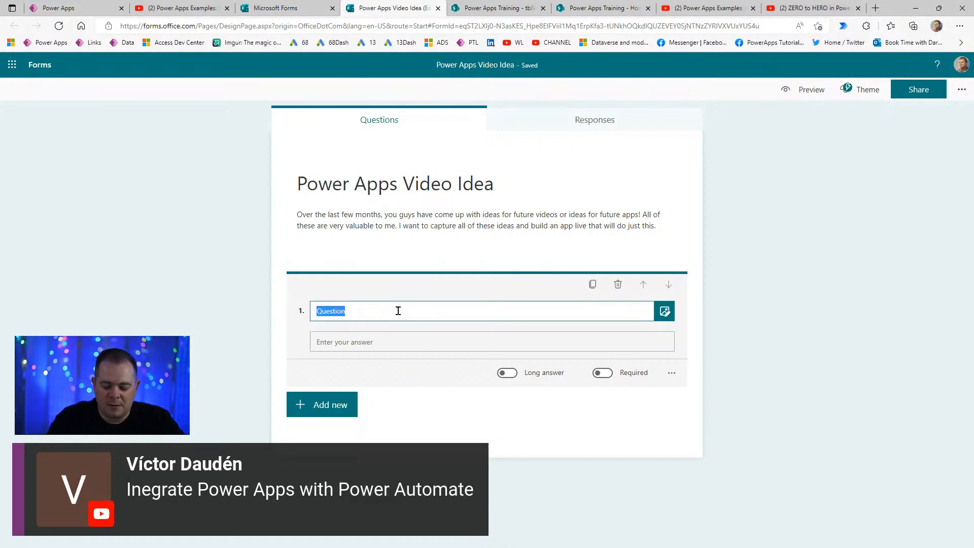
pyautogui.write('One line statement')
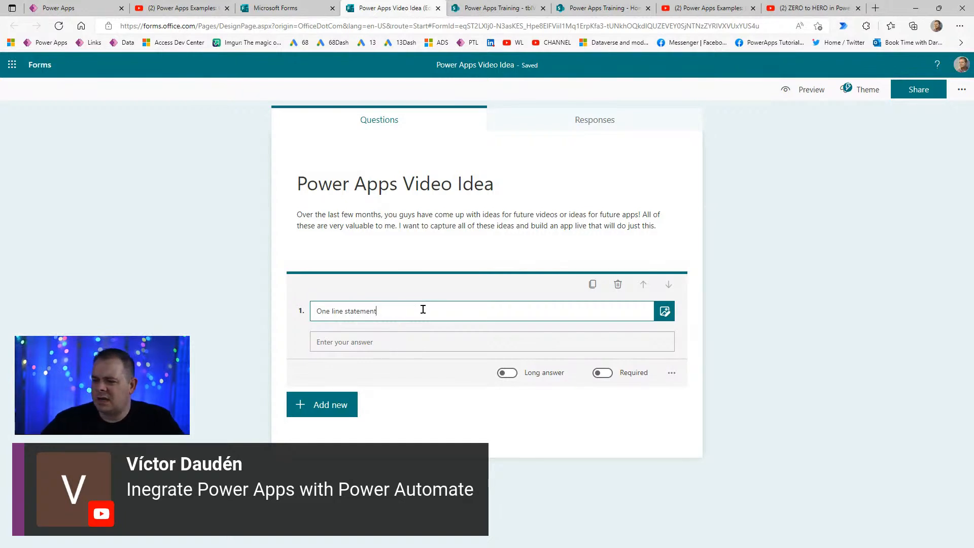
pyautogui.moveTo(423, 310); pyautogui.dragTo(301, 312)
pyautogui.write('Short De')
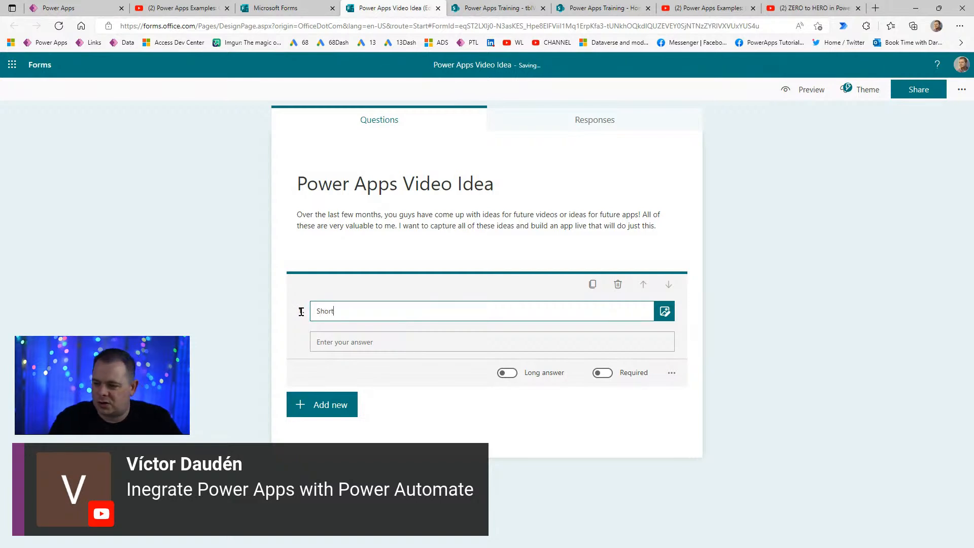
pyautogui.hotkey('ctrl', 'a')
pyautogui.write('Veruy')
pyautogui.press('BackSpace')
pyautogui.press('BackSpace')
pyautogui.press('BackSpace')
pyautogui.write('y')
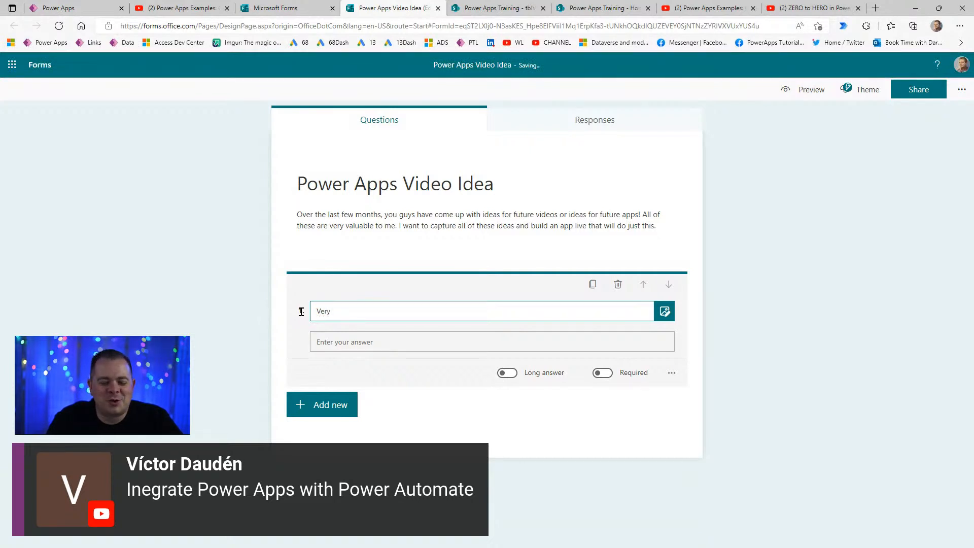
pyautogui.write(' short description for Power Apps ')
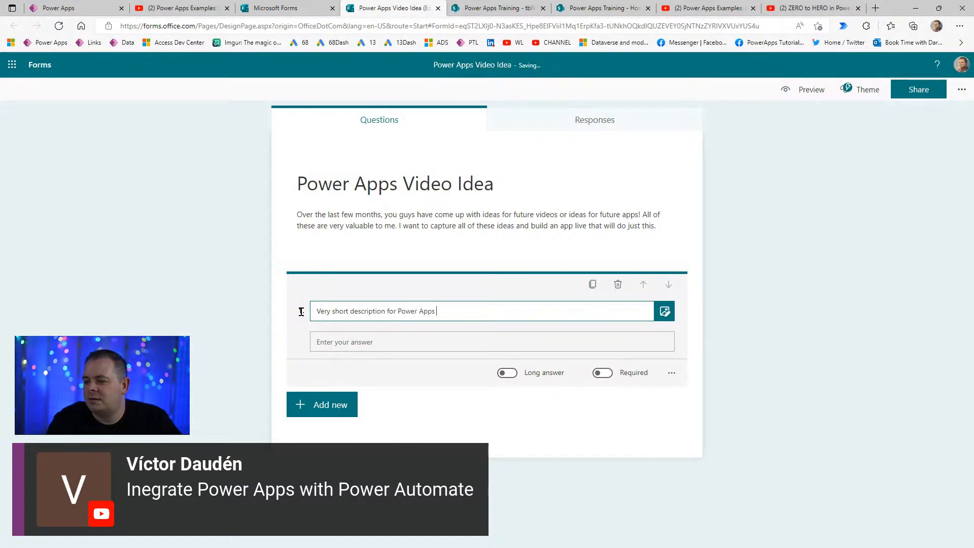
pyautogui.write('video idea (255)characters')
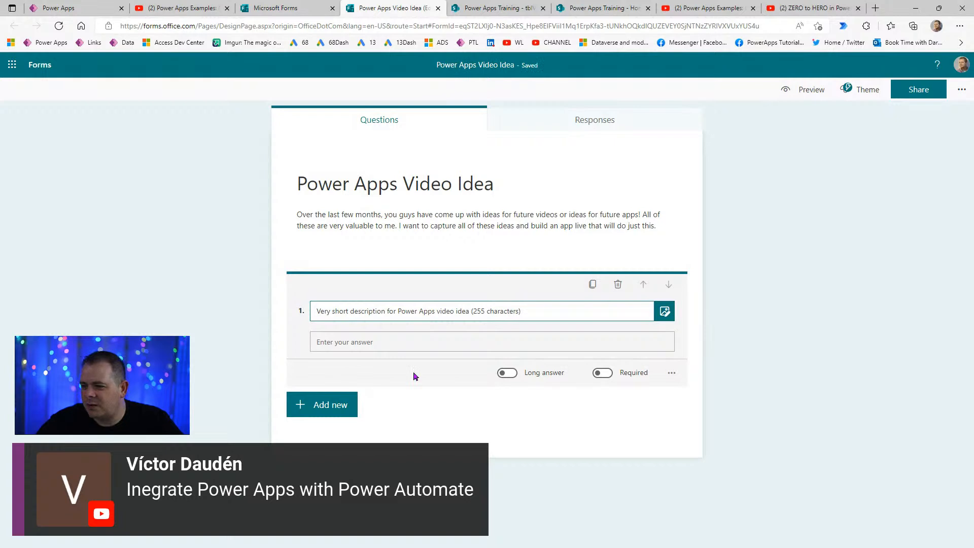
pyautogui.click(415, 341)
pyautogui.click(603, 373)
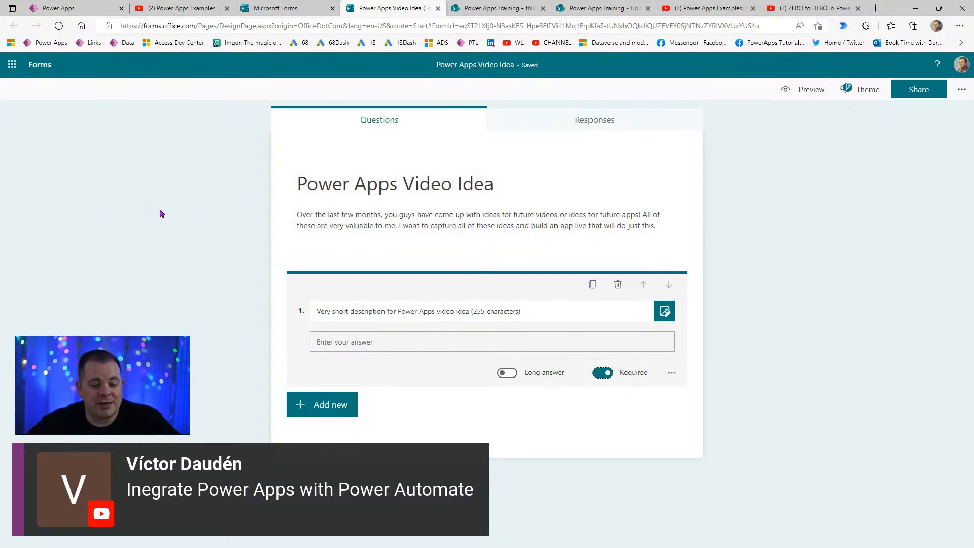
pyautogui.click(99, 14)
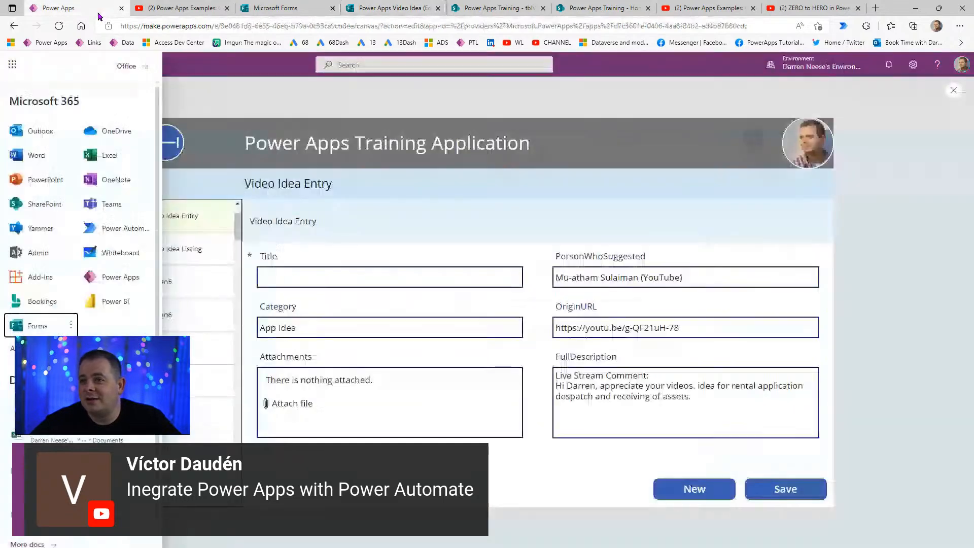
# - Close the Microsoft 365 panel and return to the running Video Idea Entry form
pyautogui.click(12, 64)
pyautogui.moveTo(319, 149); pyautogui.dragTo(489, 140)
pyautogui.click(532, 144)
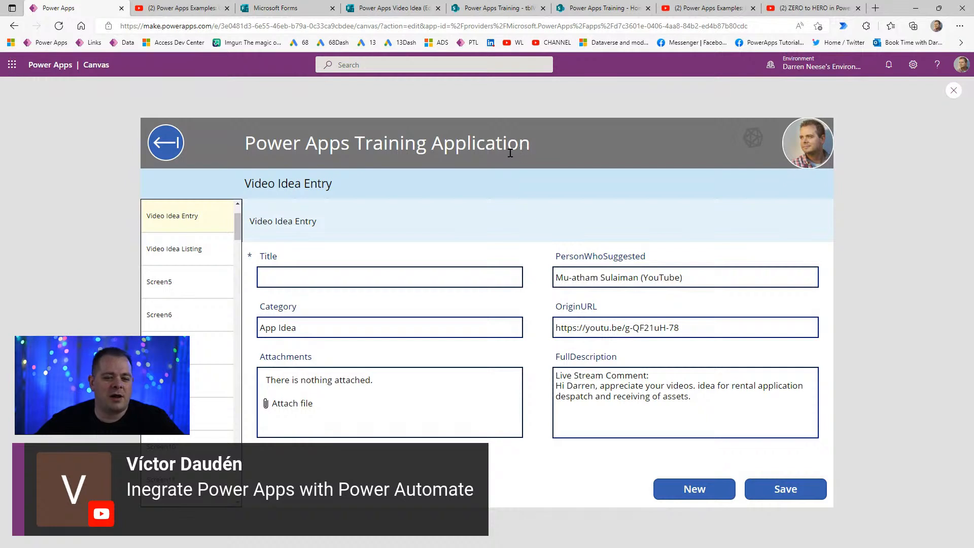
pyautogui.moveTo(541, 147); pyautogui.dragTo(273, 144)
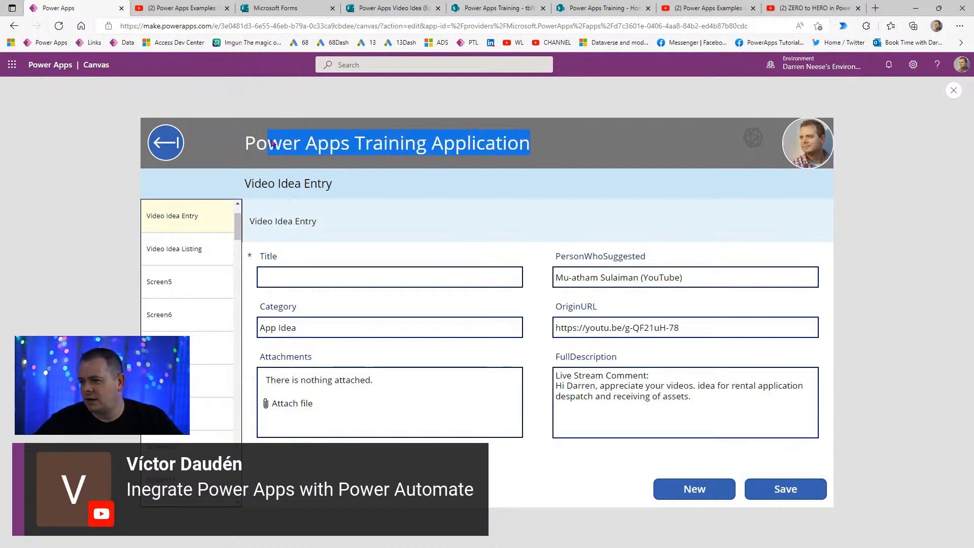
pyautogui.click(282, 140)
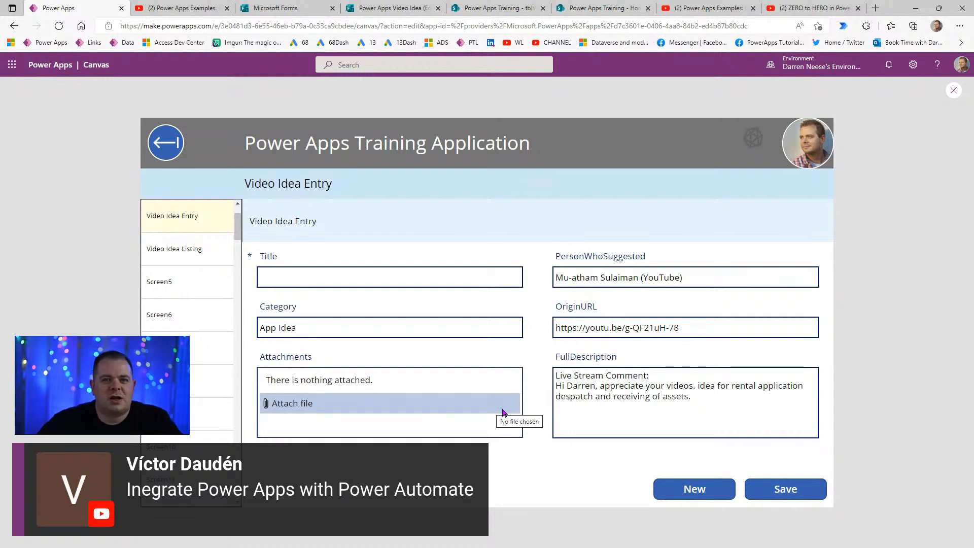
pyautogui.click(741, 402)
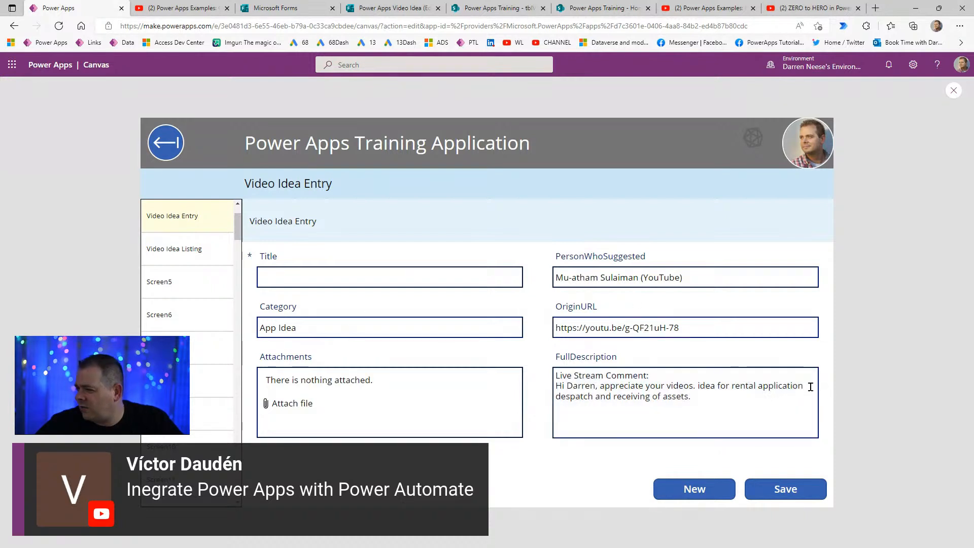
pyautogui.click(662, 401)
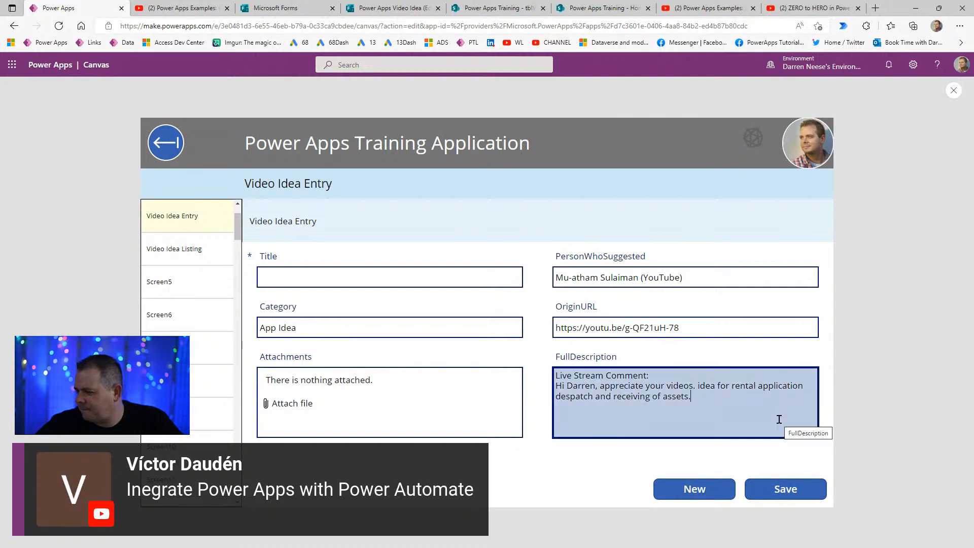
# - Enter 'Asset Rental Management' as the Title and save the new video idea
pyautogui.click(286, 274)
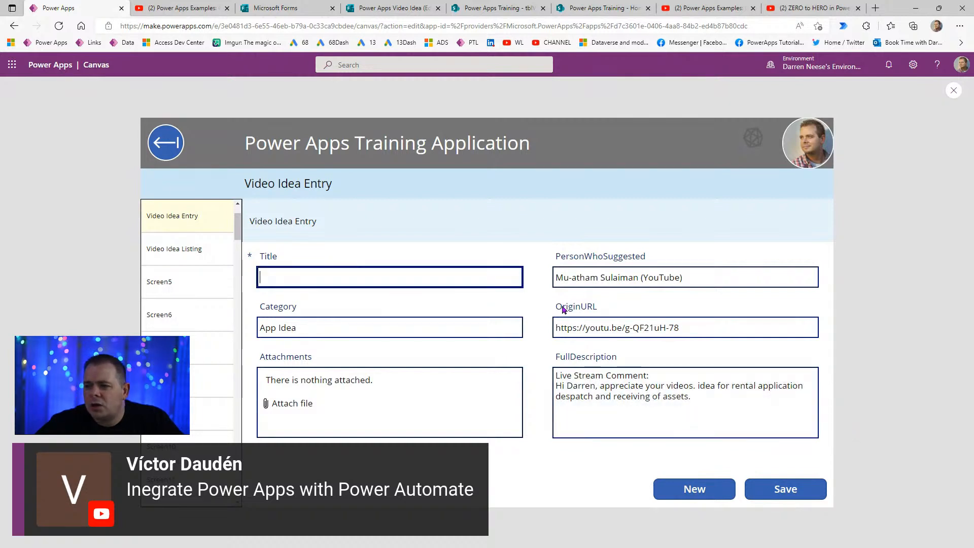
pyautogui.write('Asset rental')
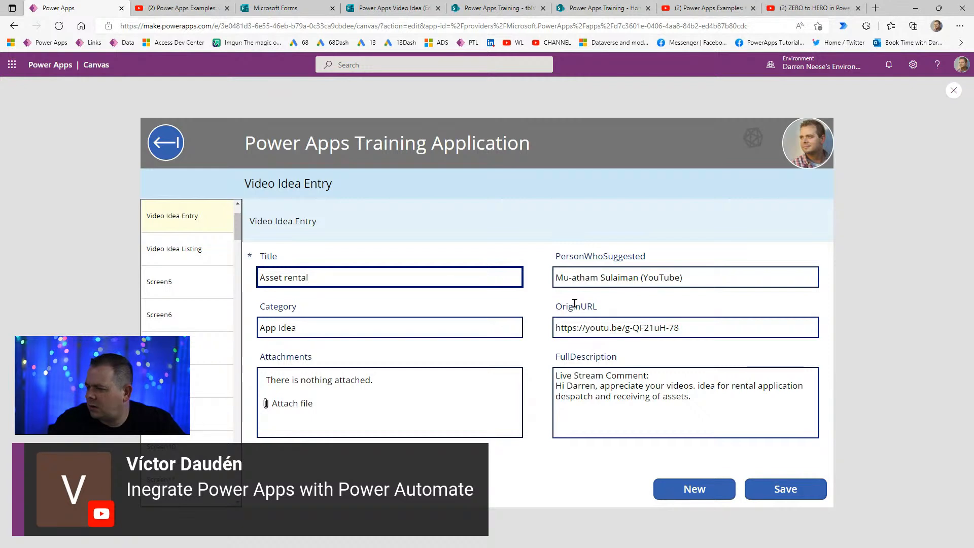
pyautogui.hotkey('ctrl', 'shift', 'Left')
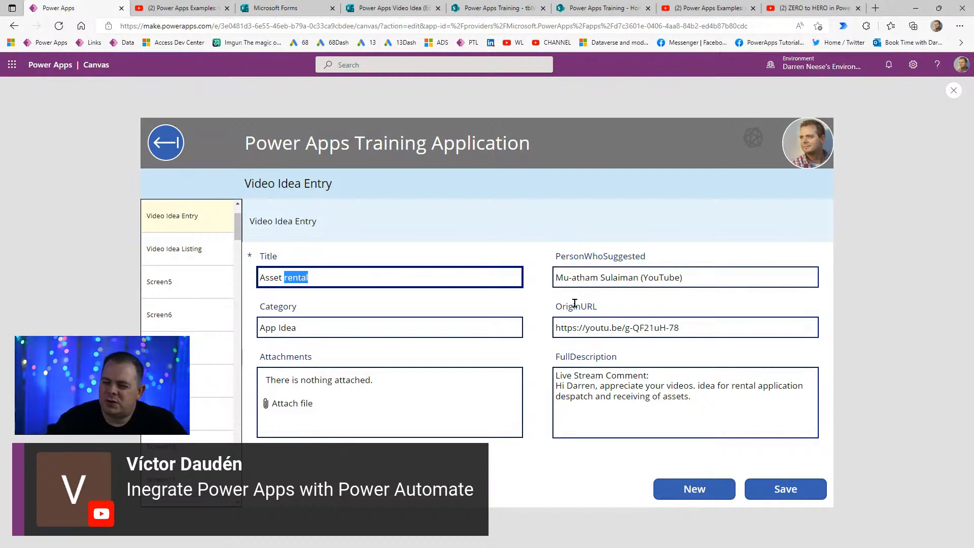
pyautogui.write('R')
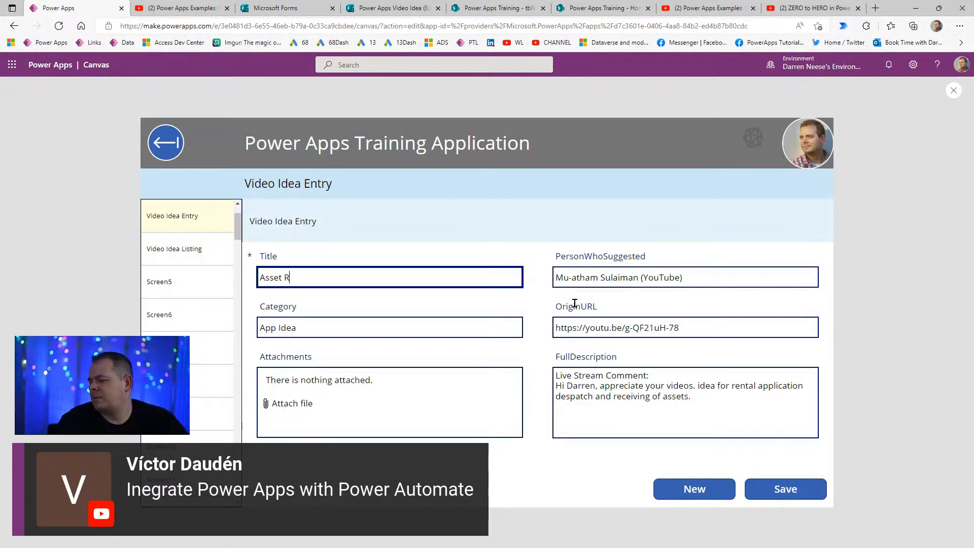
pyautogui.write('ental Manag')
pyautogui.write('ement')
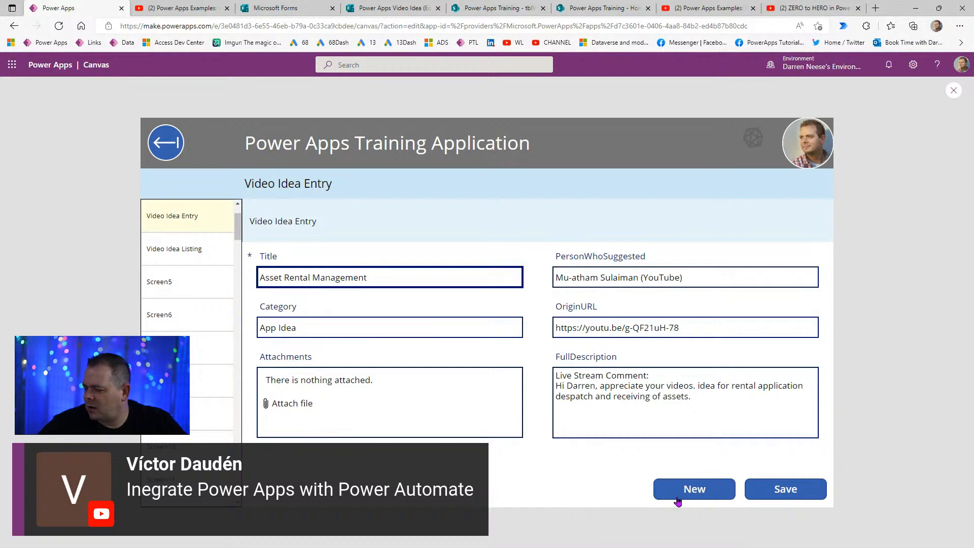
pyautogui.click(783, 493)
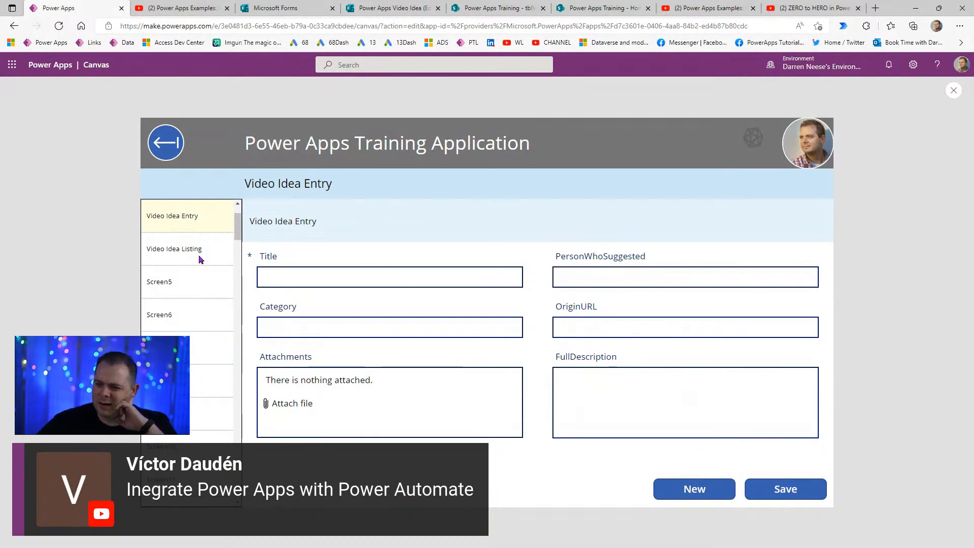
# - Duplicate the New button at the bottom left and label it 'Video Idea Listing'
pyautogui.click(954, 90)
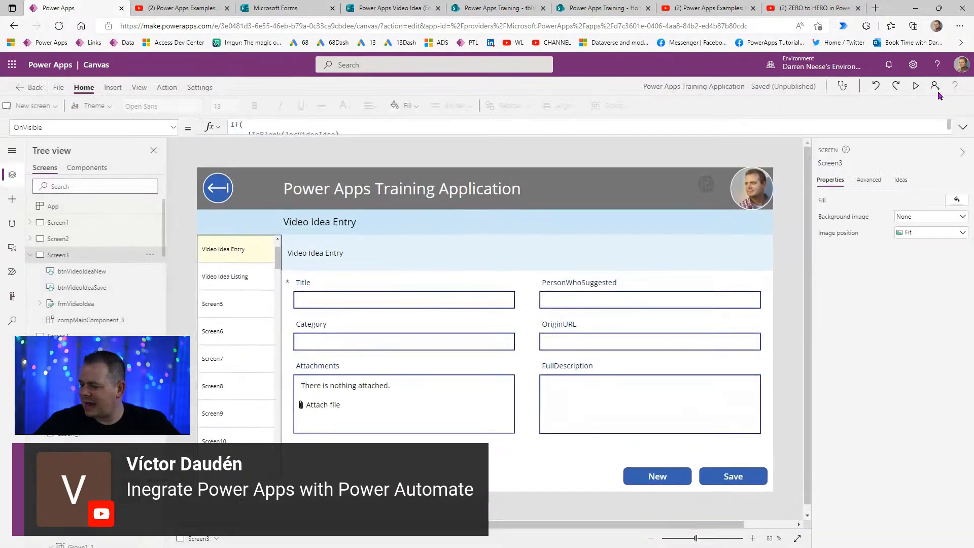
pyautogui.click(666, 482)
pyautogui.hotkey('ctrl', 'c')
pyautogui.hotkey('ctrl', 'v')
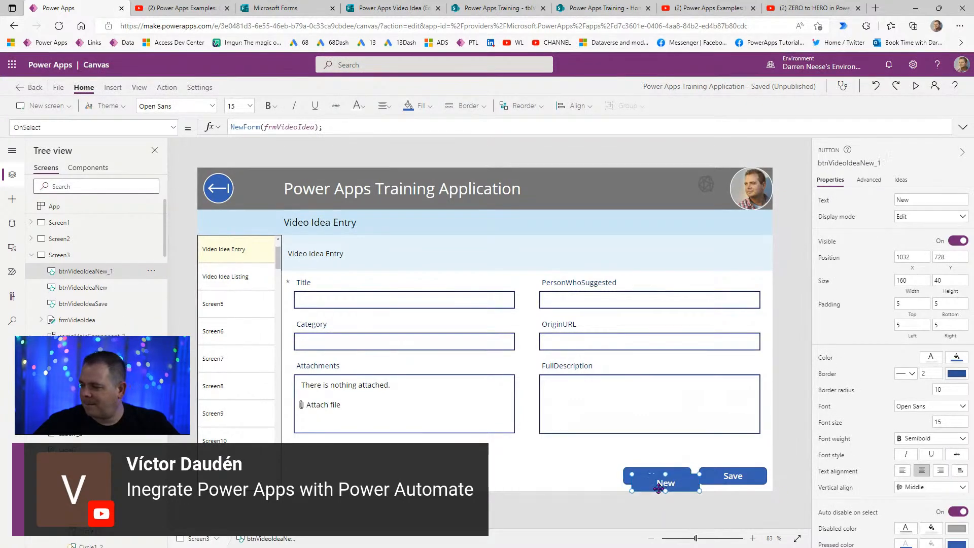
pyautogui.moveTo(666, 482); pyautogui.dragTo(330, 476)
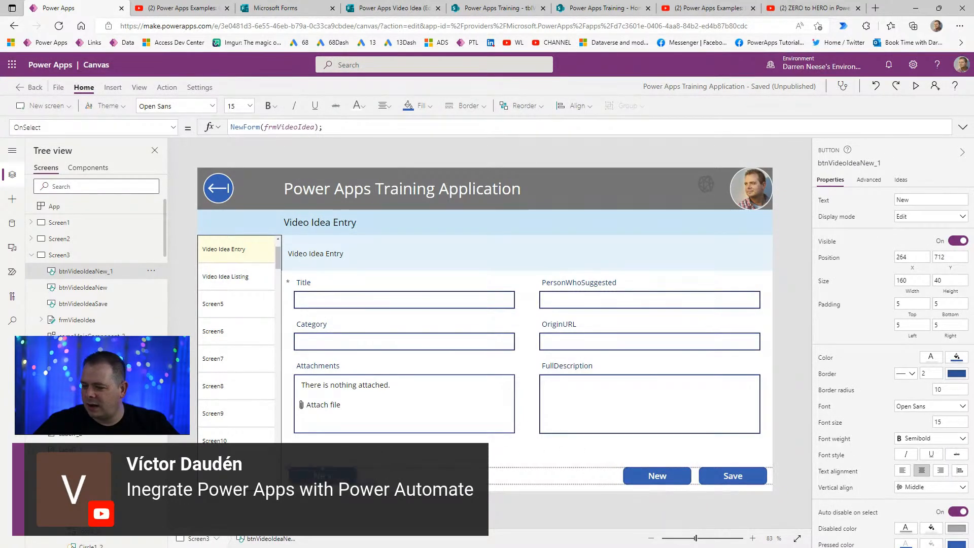
pyautogui.doubleClick(934, 200)
pyautogui.write('Vi')
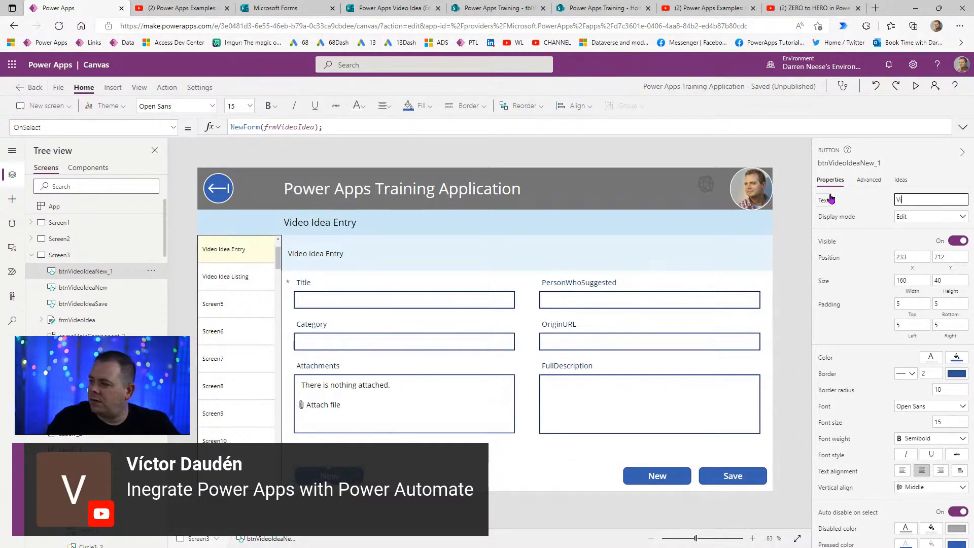
pyautogui.write('deo Idea Listing')
# - Give the button width 250 and OnSelect Navigate(Screen4, Fade), then preview the app
pyautogui.click(912, 280)
pyautogui.write('250')
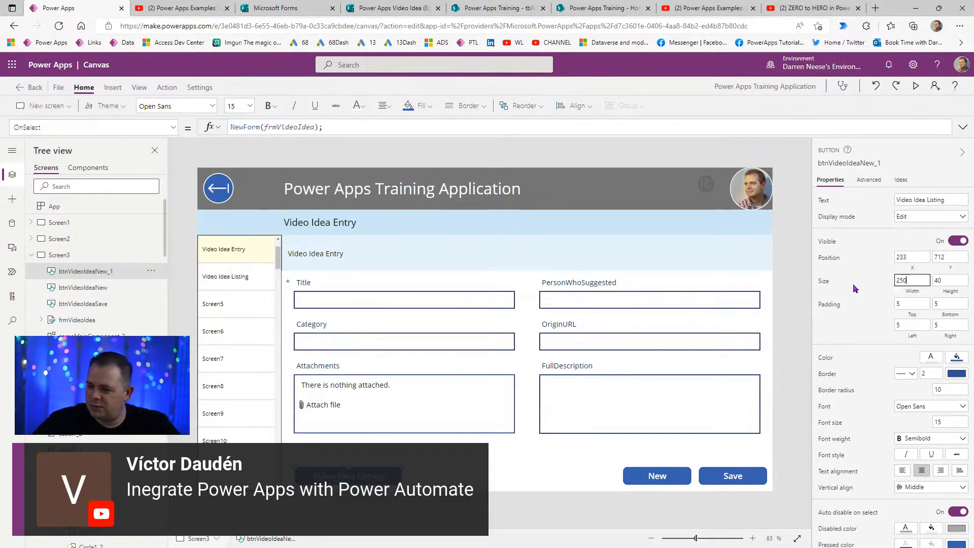
pyautogui.moveTo(323, 126); pyautogui.dragTo(165, 119)
pyautogui.write('Nav')
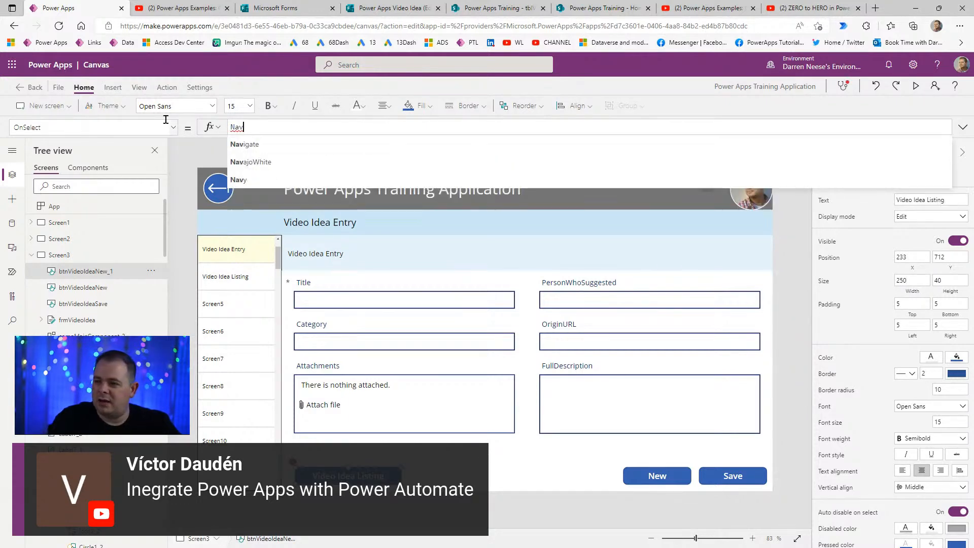
pyautogui.write('igate(')
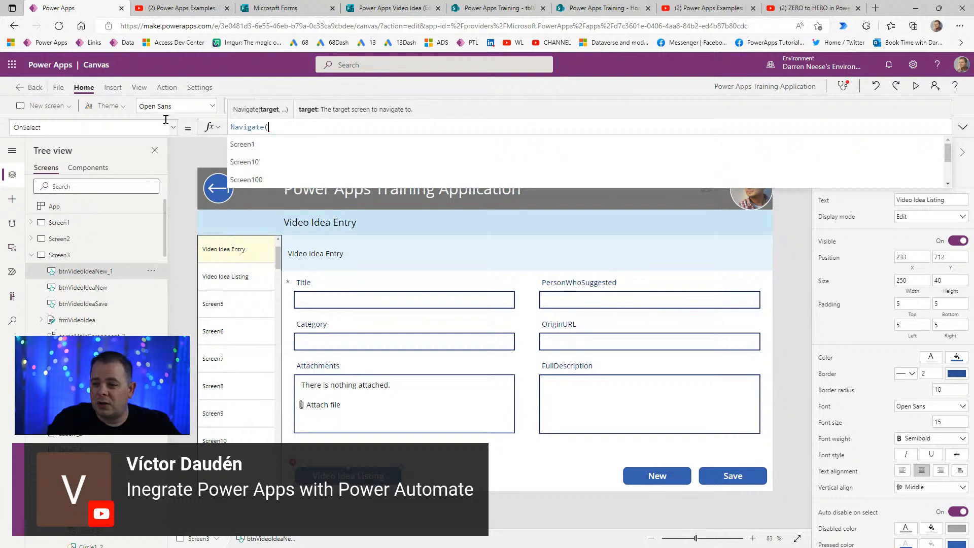
pyautogui.write('Scren')
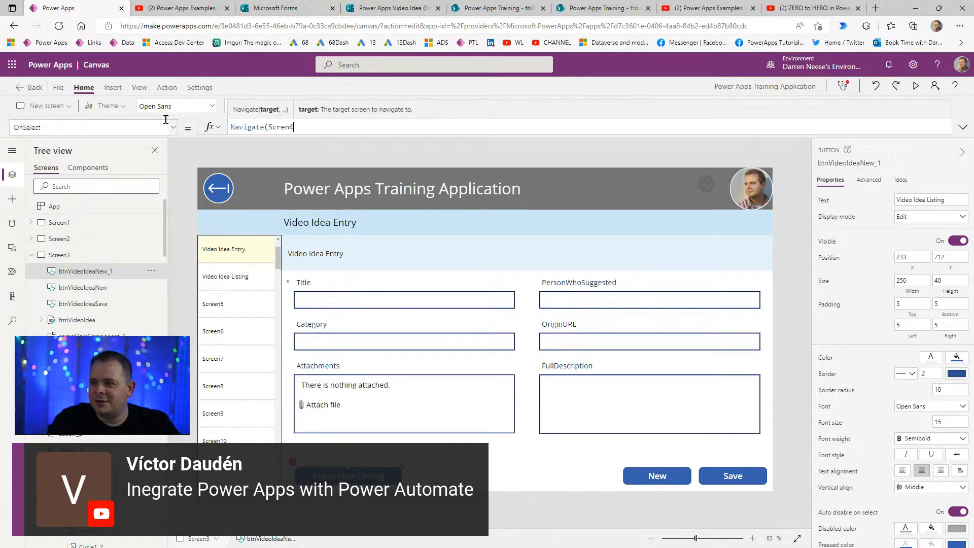
pyautogui.press('BackSpace')
pyautogui.write('en4')
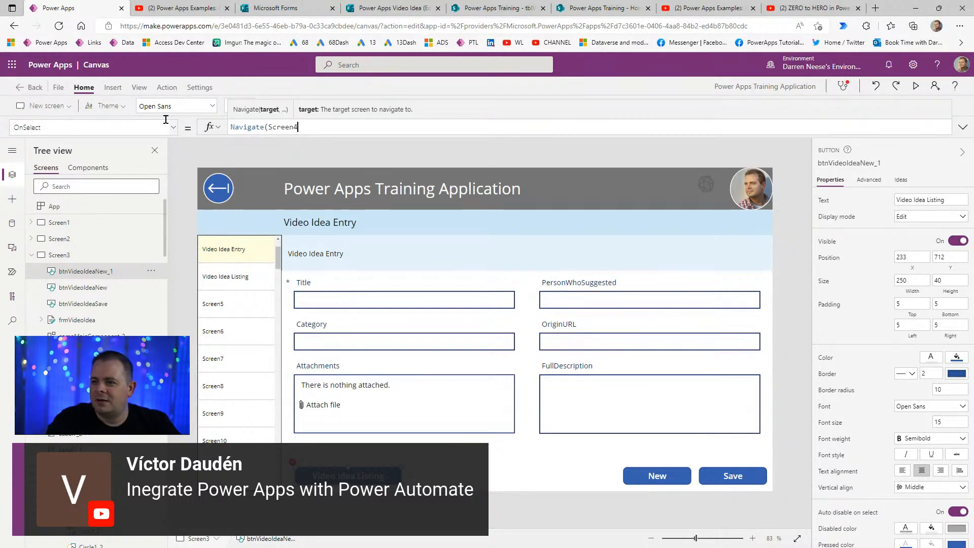
pyautogui.write(', F')
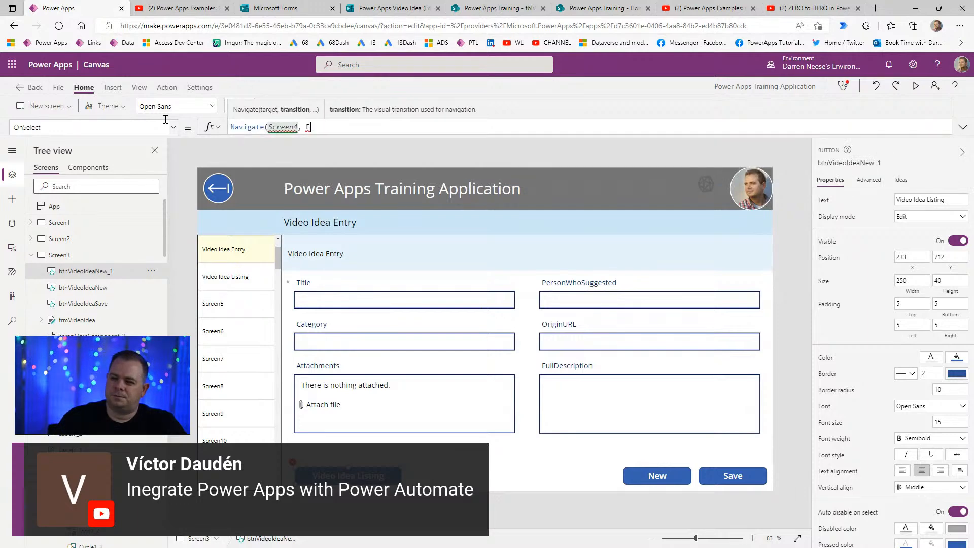
pyautogui.write('ade);')
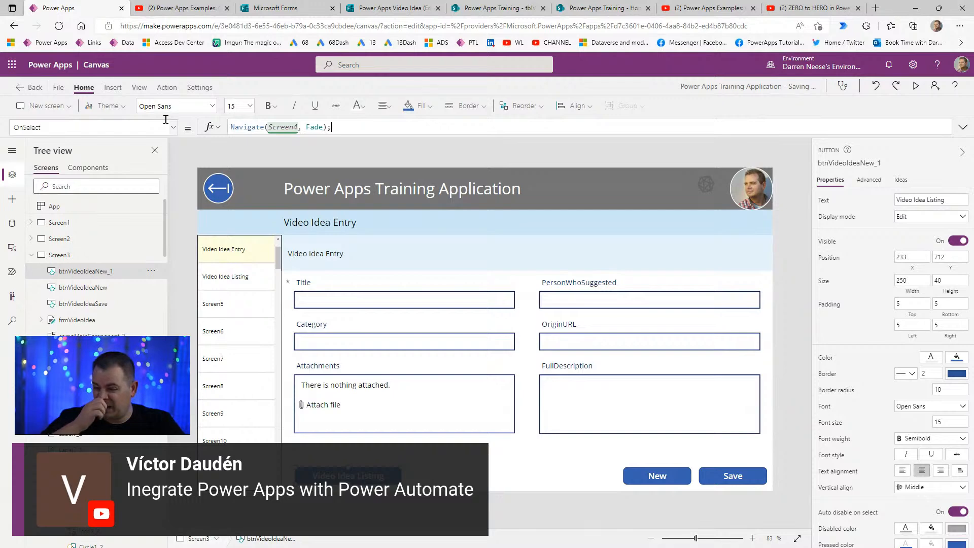
pyautogui.click(916, 86)
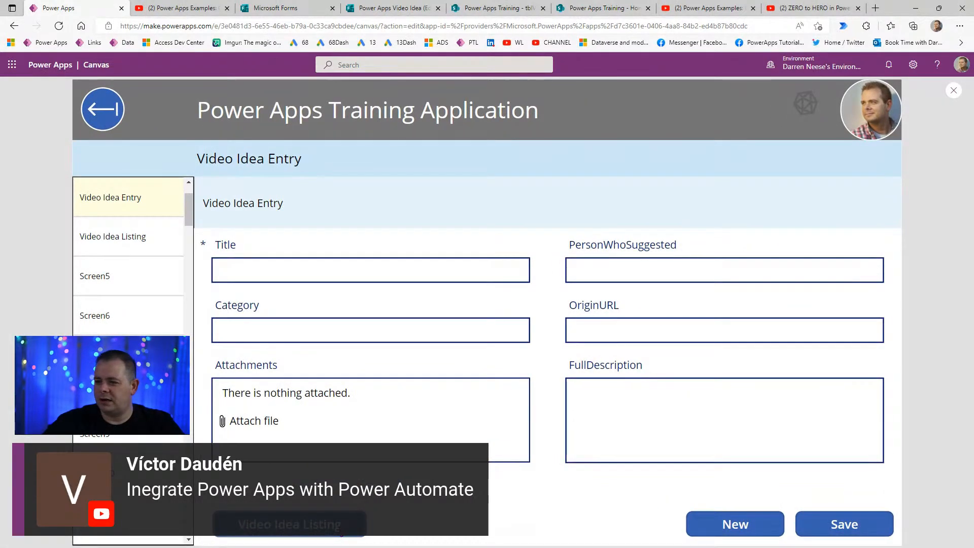
# - Preview the app and confirm the Video Idea Listing button opens the gallery
pyautogui.click(954, 90)
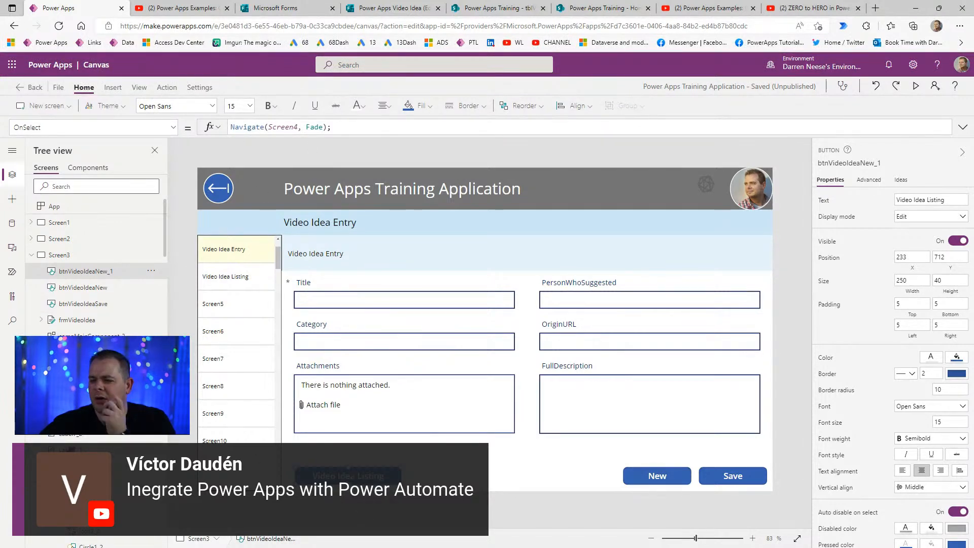
pyautogui.click(917, 92)
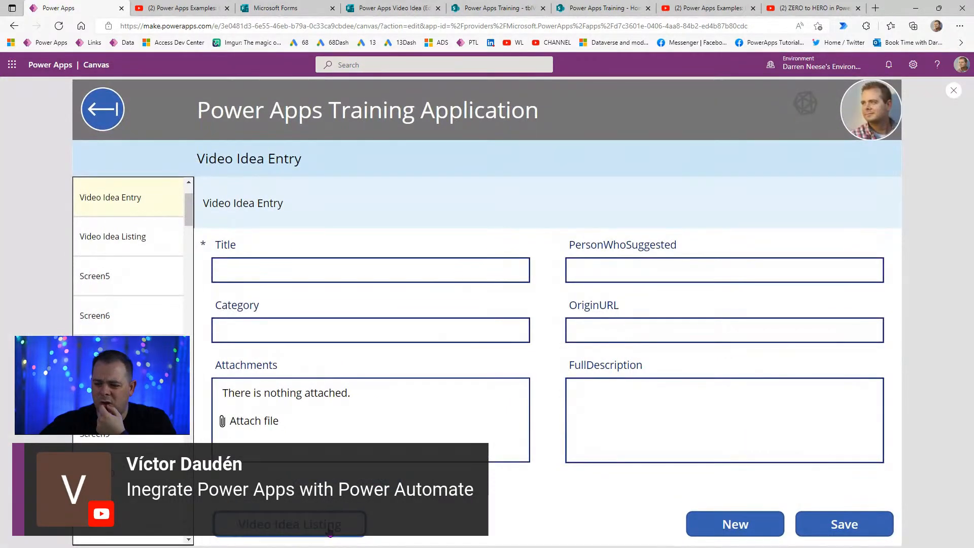
pyautogui.click(329, 530)
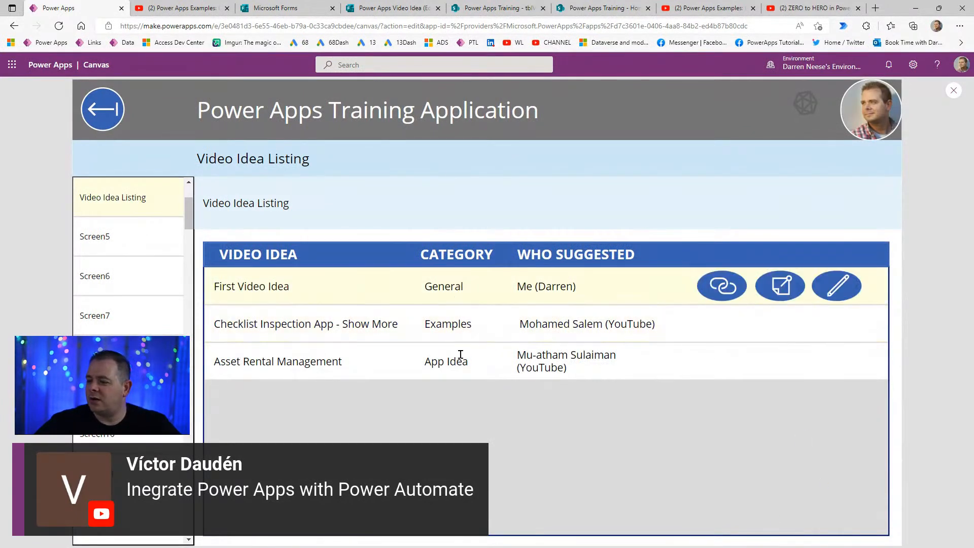
pyautogui.click(954, 90)
# - Set the gallery's video idea, category and suggester row labels to font size 10
pyautogui.click(338, 312)
pyautogui.keyDown('shift'); pyautogui.click(464, 317); pyautogui.keyUp('shift')
pyautogui.keyDown('shift'); pyautogui.click(528, 312); pyautogui.keyUp('shift')
pyautogui.moveTo(953, 232); pyautogui.dragTo(884, 233)
pyautogui.write('10')
pyautogui.press('Return')
pyautogui.click(569, 430)
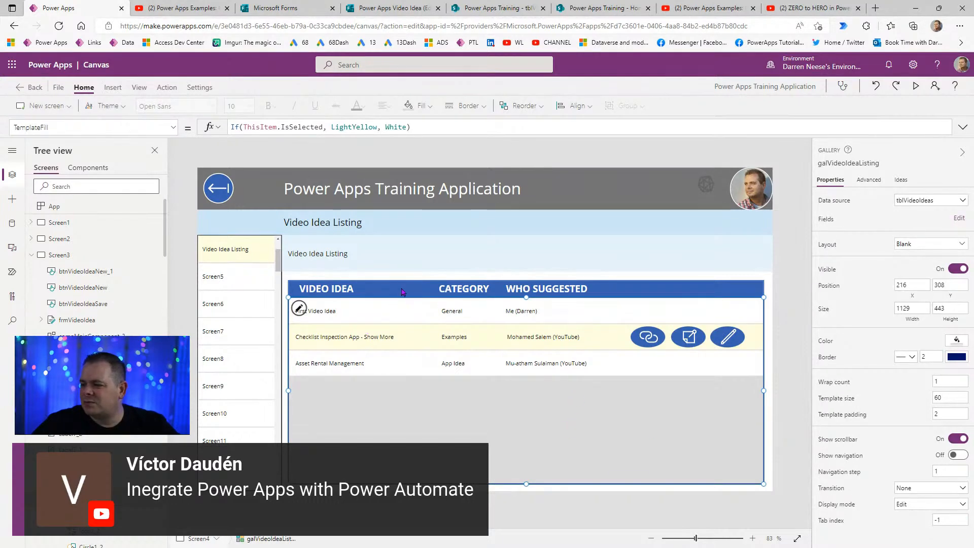
# - Narrow the First Video Idea label and shift the Category and Who Suggested headers and values left
pyautogui.click(393, 315)
pyautogui.moveTo(436, 311); pyautogui.dragTo(379, 313)
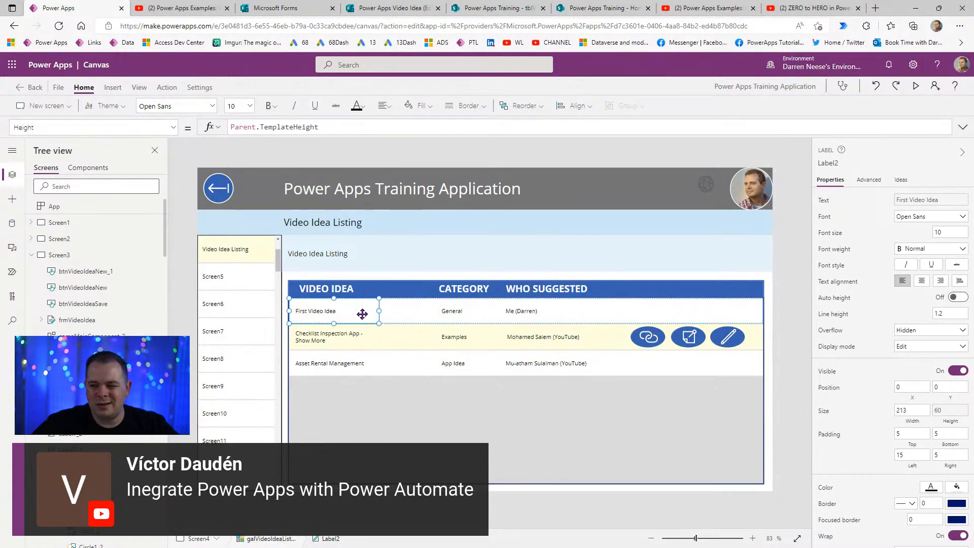
pyautogui.moveTo(379, 311); pyautogui.dragTo(392, 310)
pyautogui.click(460, 290)
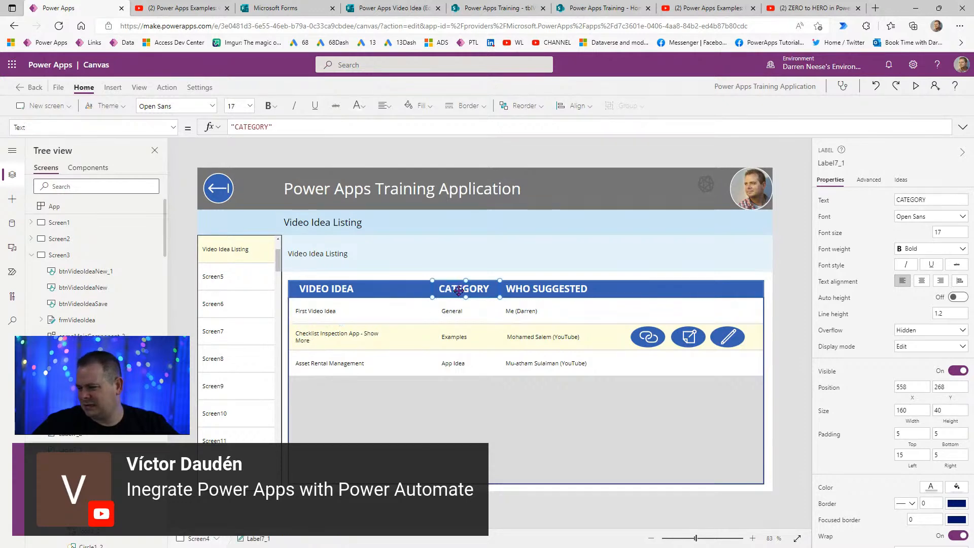
pyautogui.moveTo(456, 314); pyautogui.dragTo(416, 315)
pyautogui.moveTo(469, 290); pyautogui.dragTo(427, 289)
pyautogui.click(552, 286)
pyautogui.moveTo(552, 286); pyautogui.dragTo(503, 288)
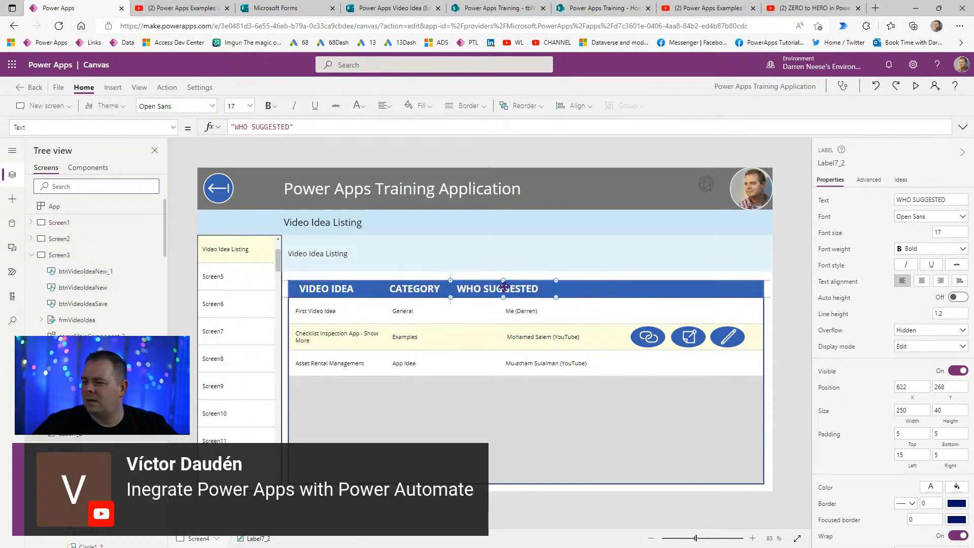
pyautogui.click(555, 314)
pyautogui.moveTo(555, 314); pyautogui.dragTo(508, 311)
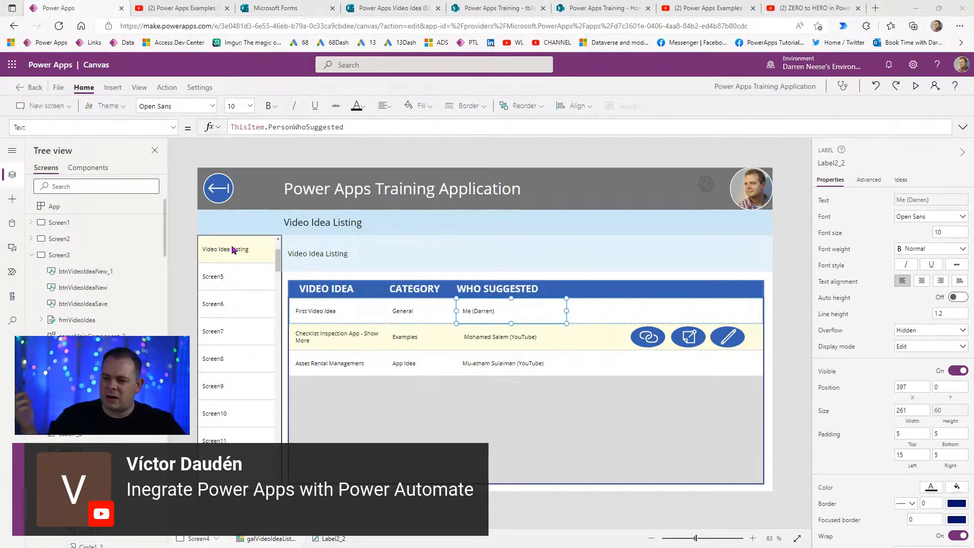
# - Select Screen3 in the Tree view to edit the Video Idea Entry screen
pyautogui.click(66, 255)
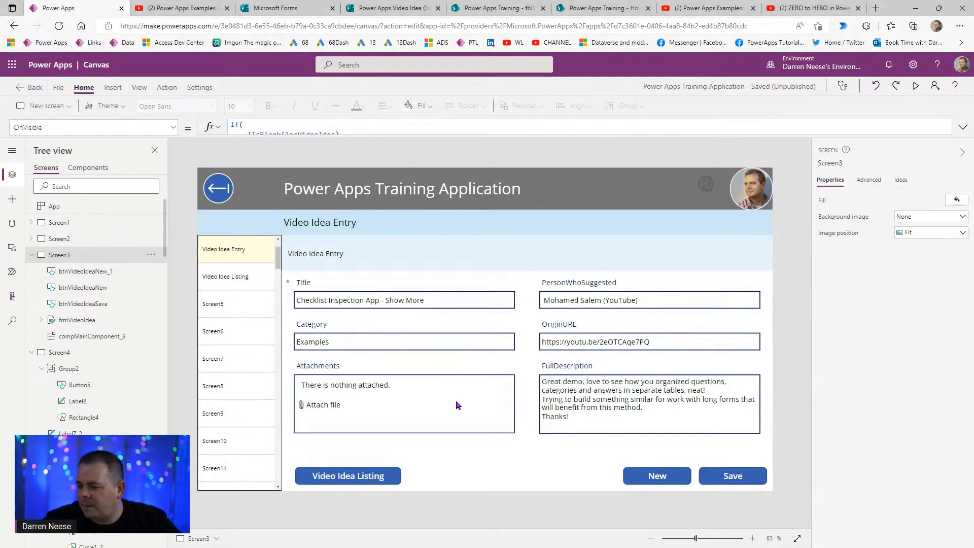
# - Copy the Video Idea Listing button above the listing gallery and caption it 'Add New'
pyautogui.click(352, 477)
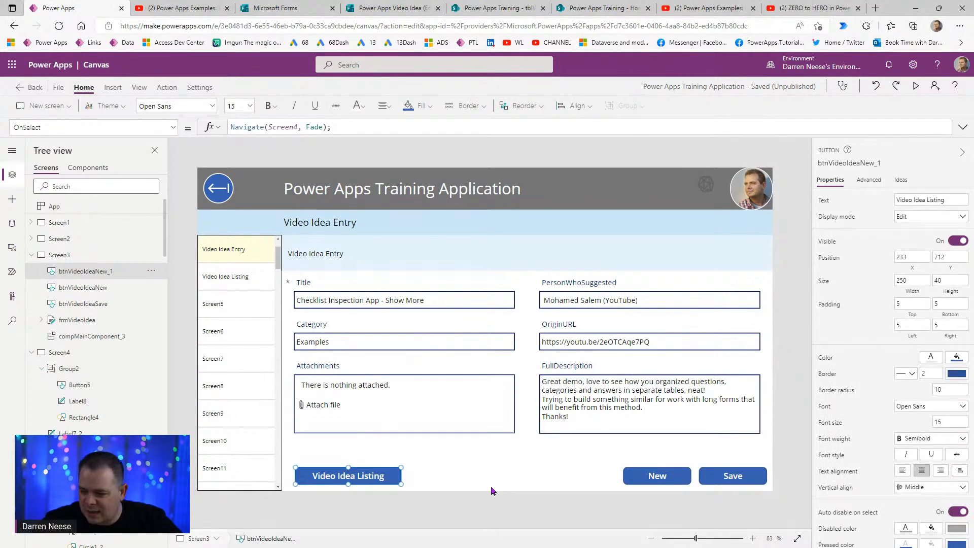
pyautogui.keyDown('alt'); pyautogui.click(376, 475); pyautogui.keyUp('alt')
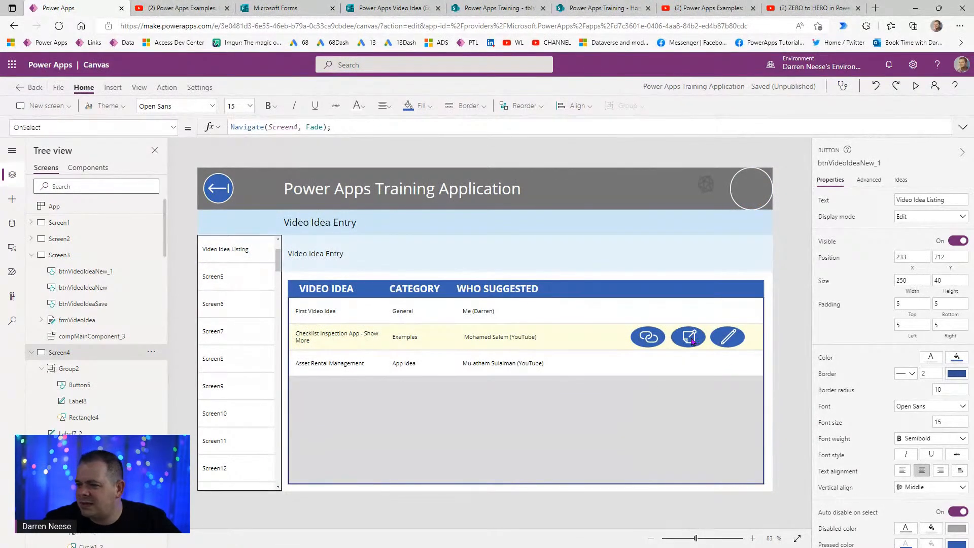
pyautogui.hotkey('ctrl', 'v')
pyautogui.moveTo(366, 477); pyautogui.dragTo(726, 263)
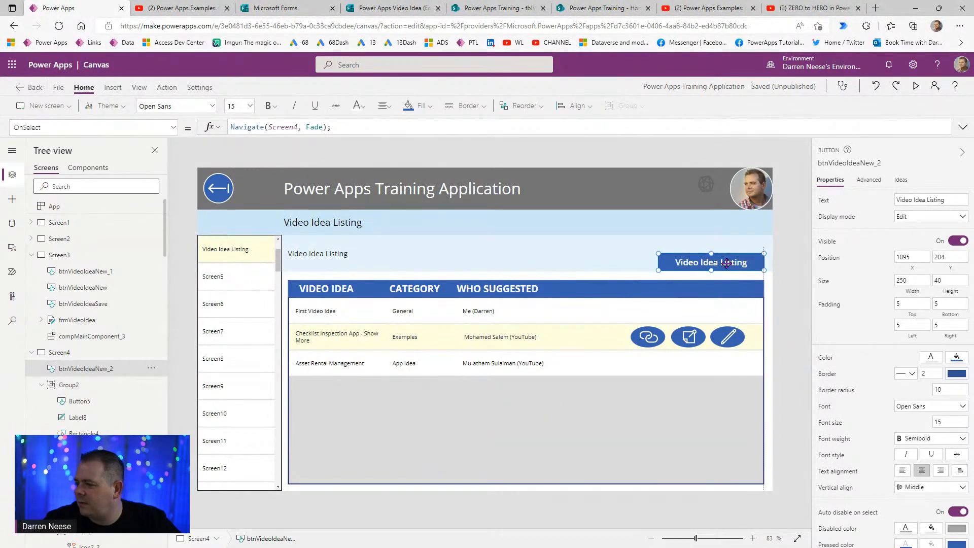
pyautogui.press('Up')
pyautogui.press('Up')
pyautogui.press('Up')
pyautogui.press('Up')
pyautogui.press('Up')
pyautogui.press('Up')
pyautogui.press('Up')
pyautogui.press('Up')
pyautogui.press('Up')
pyautogui.press('Up')
pyautogui.press('Up')
pyautogui.press('Up')
pyautogui.press('Up')
pyautogui.press('Up')
pyautogui.press('Up')
pyautogui.press('Up')
pyautogui.press('Up')
pyautogui.press('Up')
pyautogui.press('Up')
pyautogui.press('Up')
pyautogui.press('Up')
pyautogui.click(816, 203)
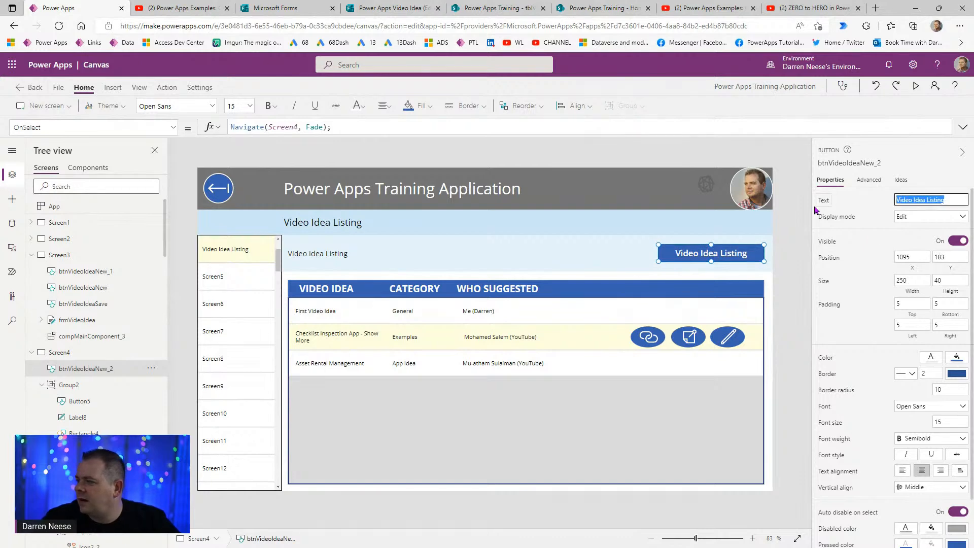
pyautogui.write('Add New')
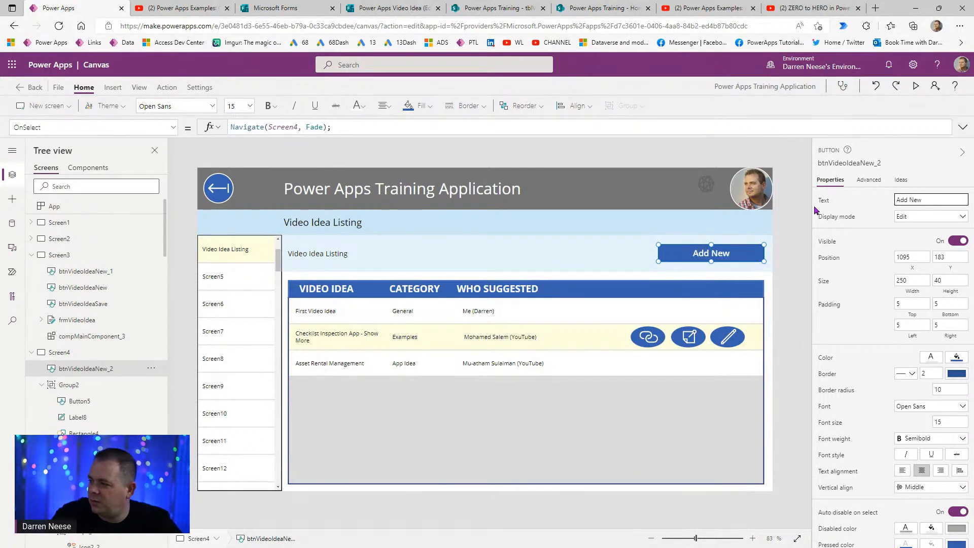
# - Point Add New to Navigate(Screen3, Fade), set width 160, right-align it and test it
pyautogui.doubleClick(292, 126)
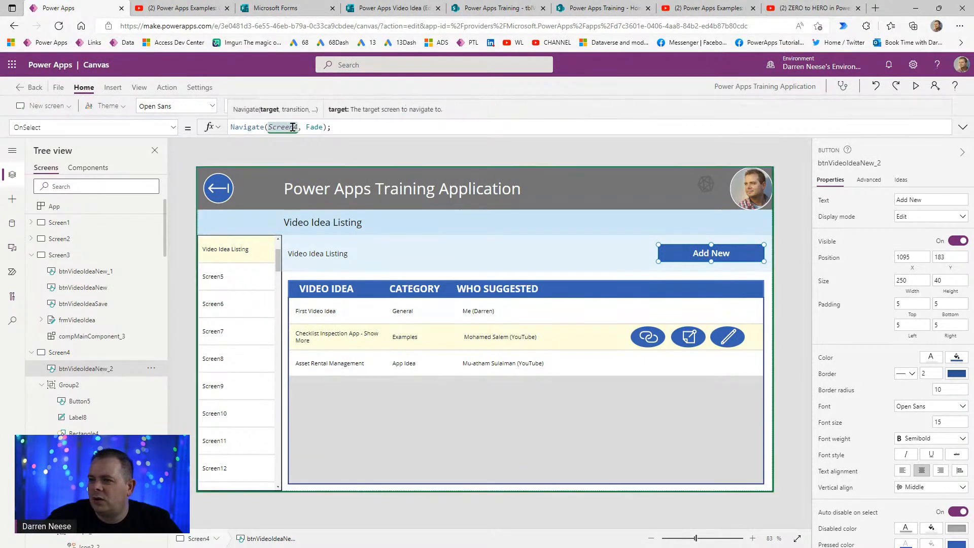
pyautogui.write('Screen3')
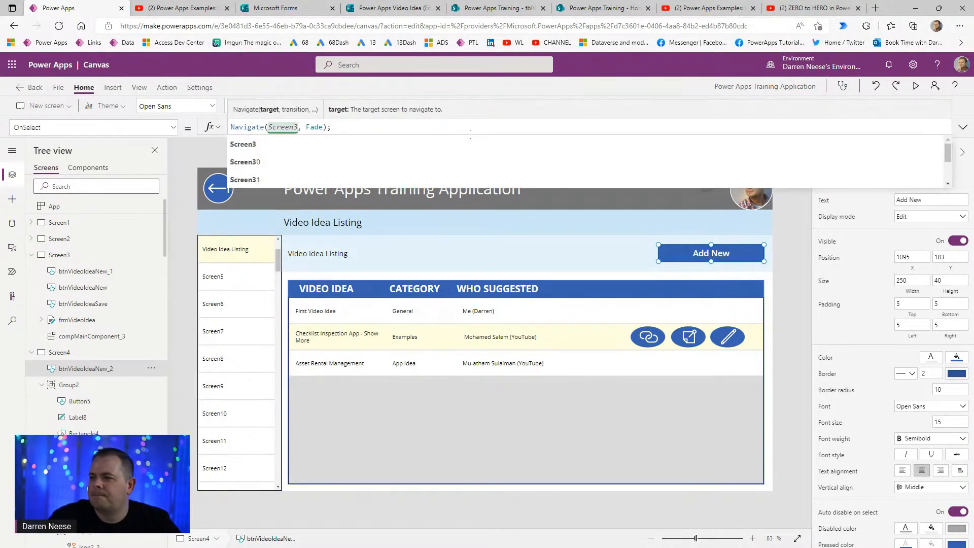
pyautogui.click(724, 259)
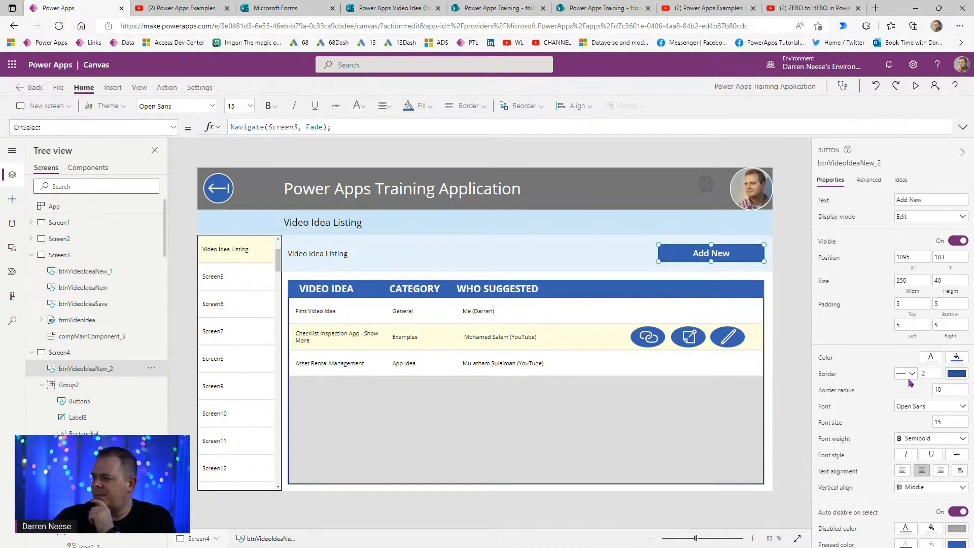
pyautogui.doubleClick(908, 279)
pyautogui.write('160')
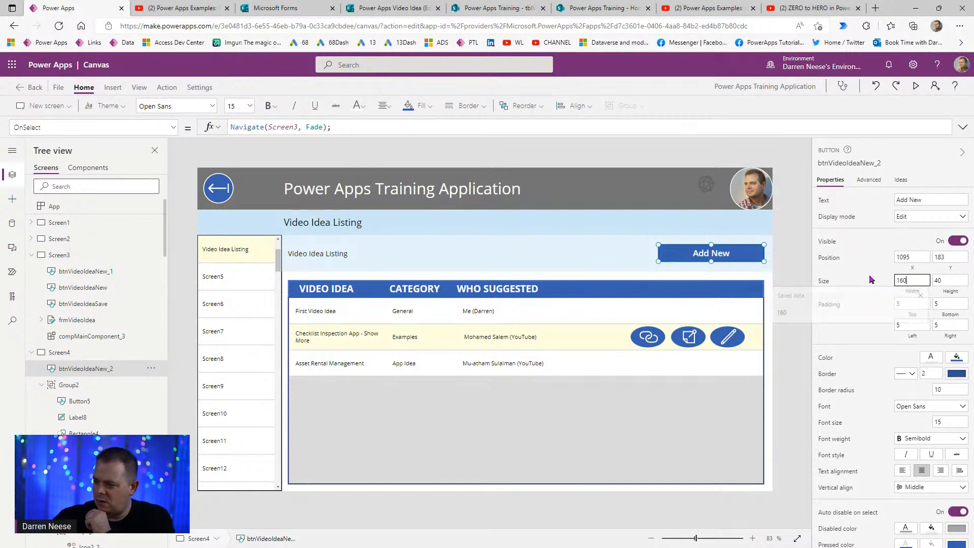
pyautogui.click(718, 253)
pyautogui.moveTo(729, 250); pyautogui.dragTo(753, 251)
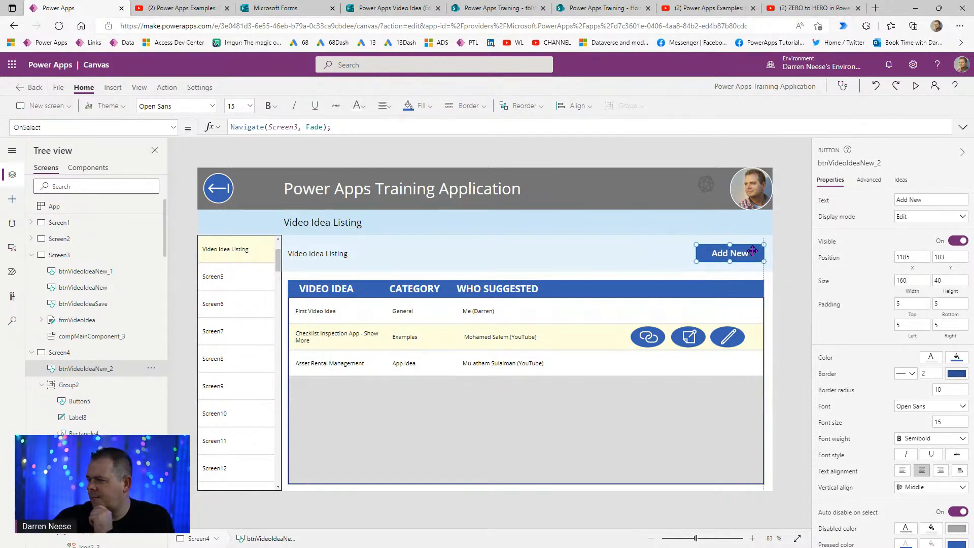
pyautogui.keyDown('alt'); pyautogui.click(749, 255); pyautogui.keyUp('alt')
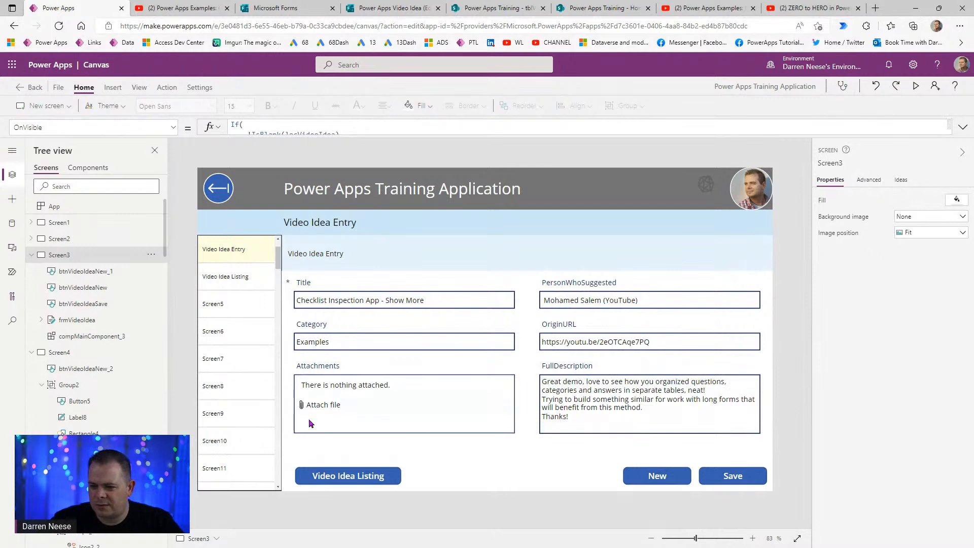
# - Read Screen3's full OnVisible formula, then switch back to the Video Idea Listing screen (Screen4)
pyautogui.click(166, 87)
pyautogui.click(962, 129)
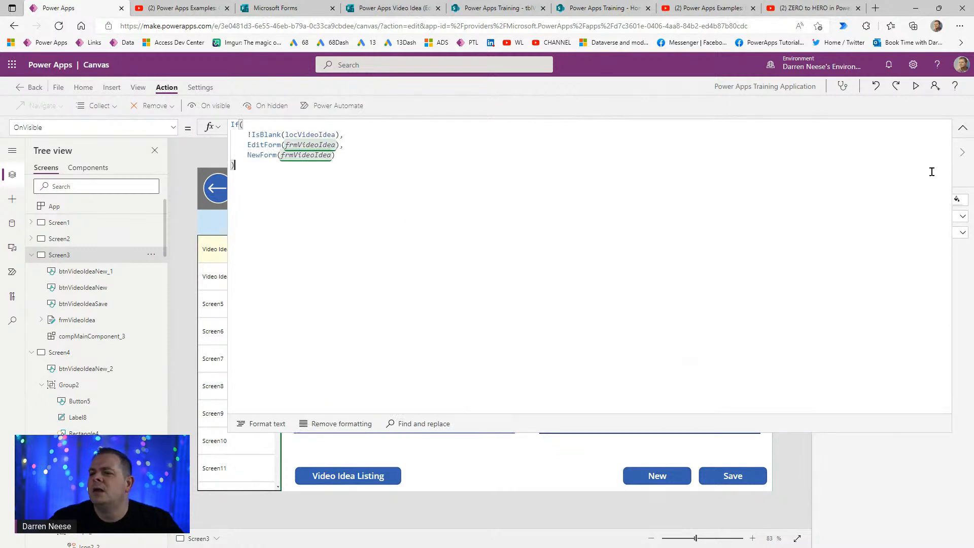
pyautogui.click(962, 130)
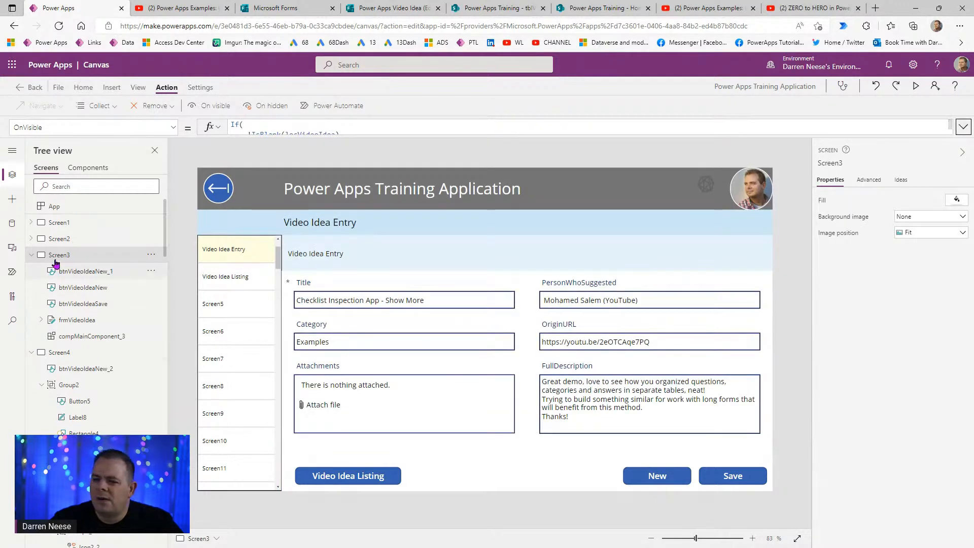
pyautogui.click(54, 357)
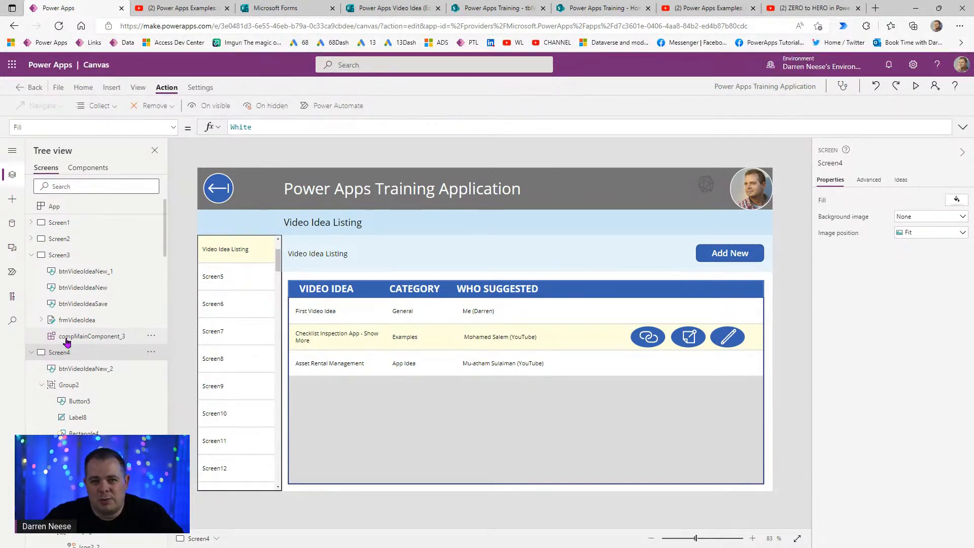
# - Save, complete Add New's OnSelect as Navigate(Screen3, Fade, {locNewRecord: true}), and test it
pyautogui.hotkey('ctrl', 's')
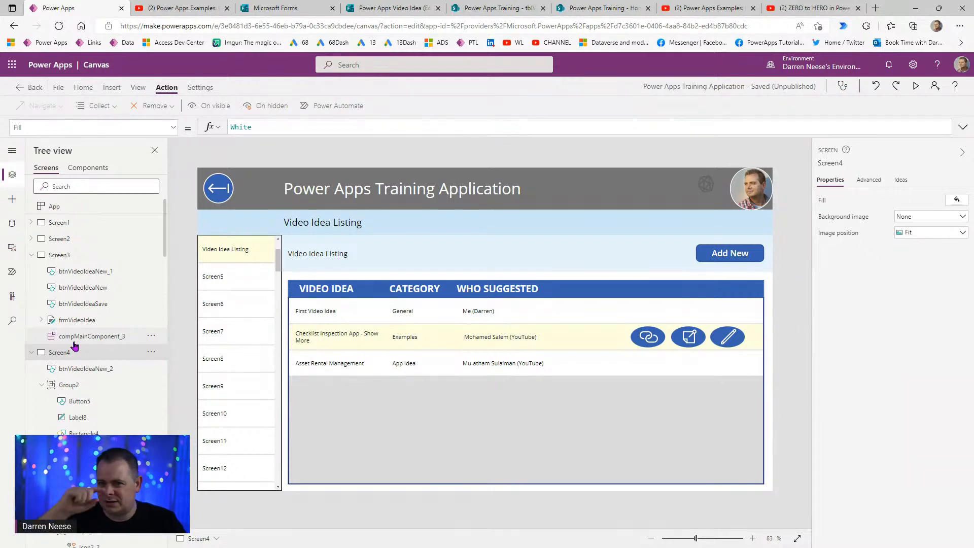
pyautogui.click(720, 256)
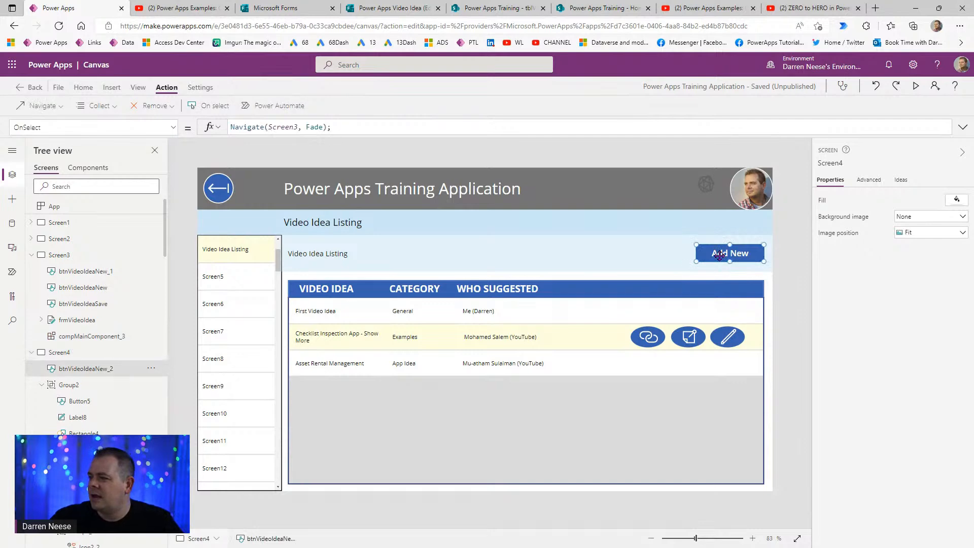
pyautogui.click(323, 126)
pyautogui.write(', ')
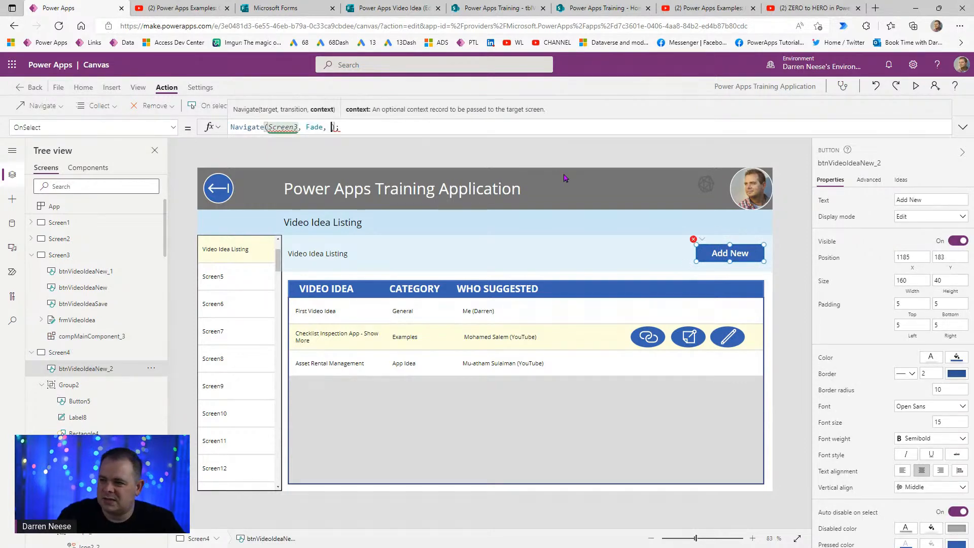
pyautogui.write('{')
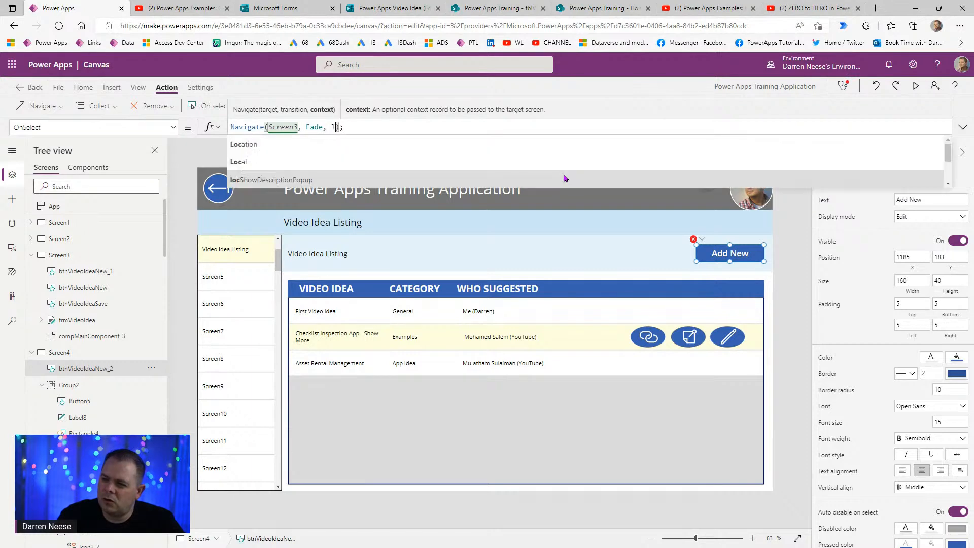
pyautogui.write('loc')
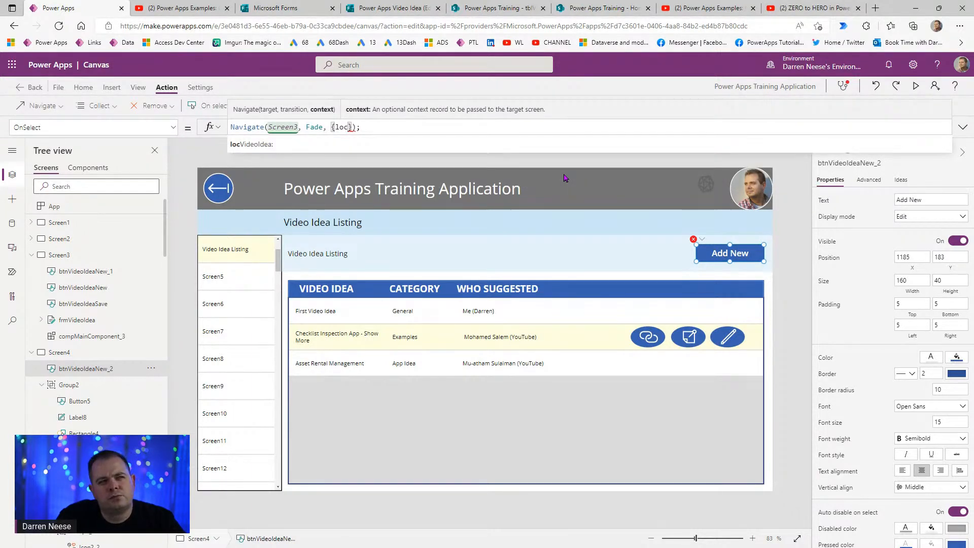
pyautogui.write('NewRecord: true')
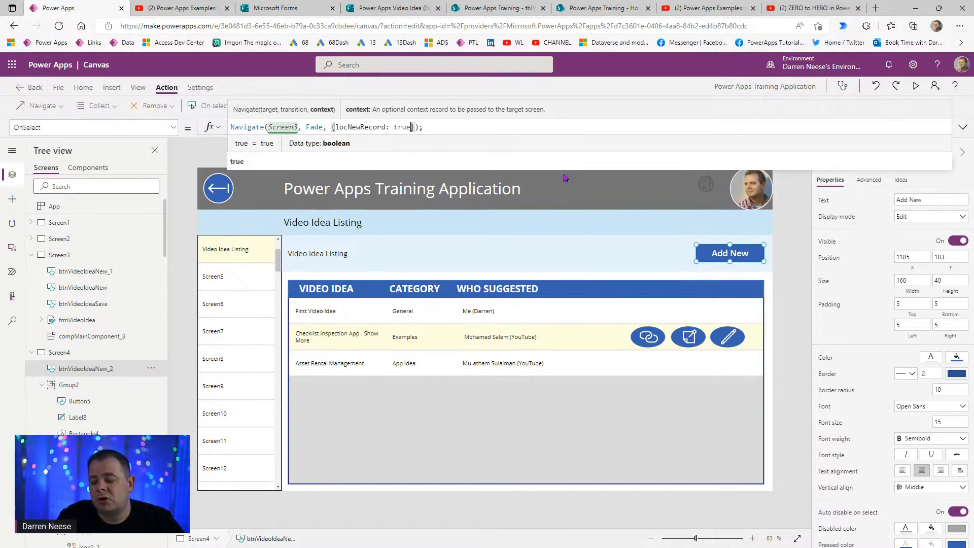
pyautogui.press('End')
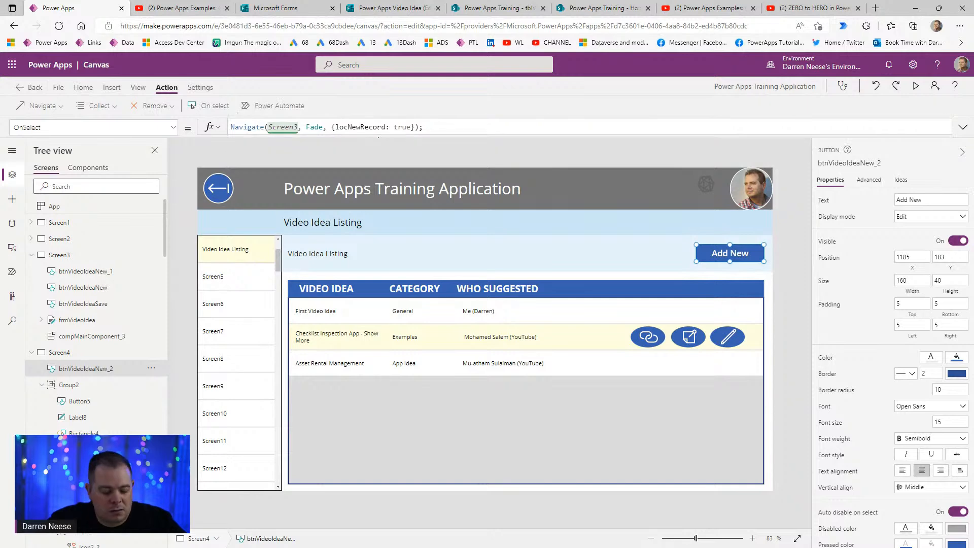
pyautogui.doubleClick(378, 129)
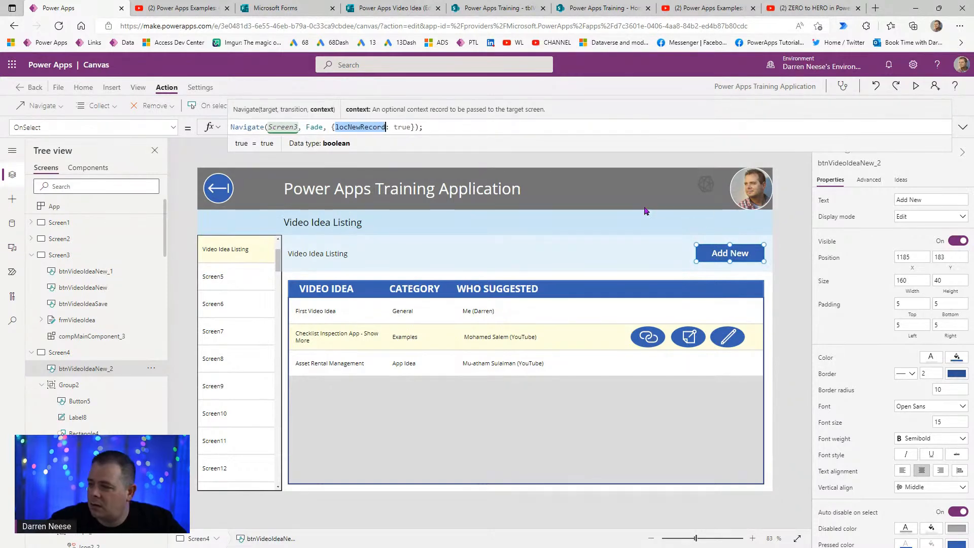
pyautogui.keyDown('alt'); pyautogui.click(737, 260); pyautogui.keyUp('alt')
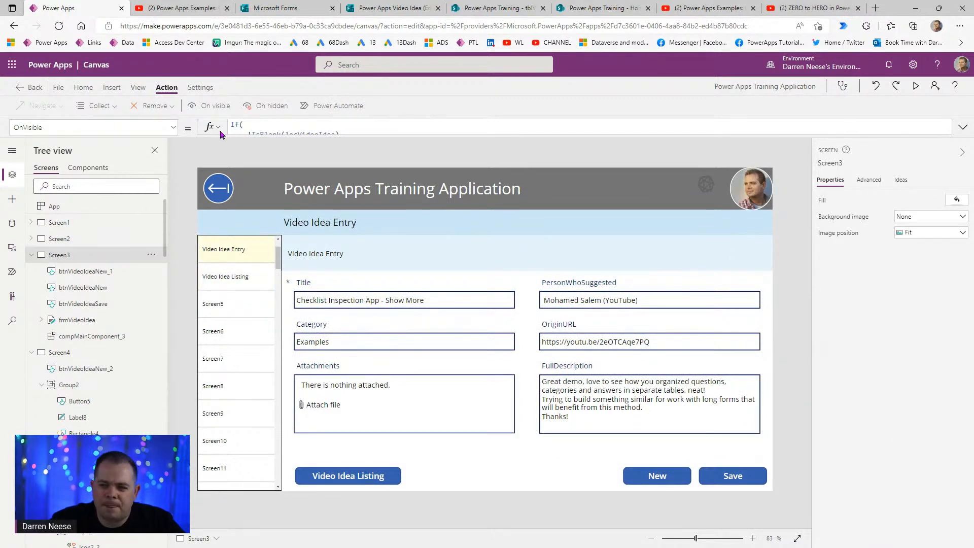
# - Replace Screen3's OnVisible condition !IsBlank(locVideoIdea) with Not locNewRecord
pyautogui.click(963, 127)
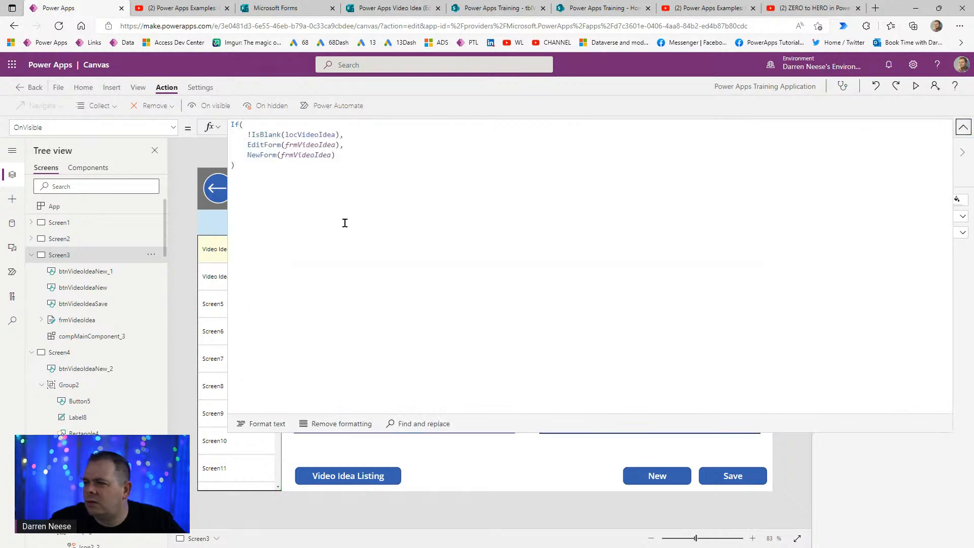
pyautogui.doubleClick(318, 135)
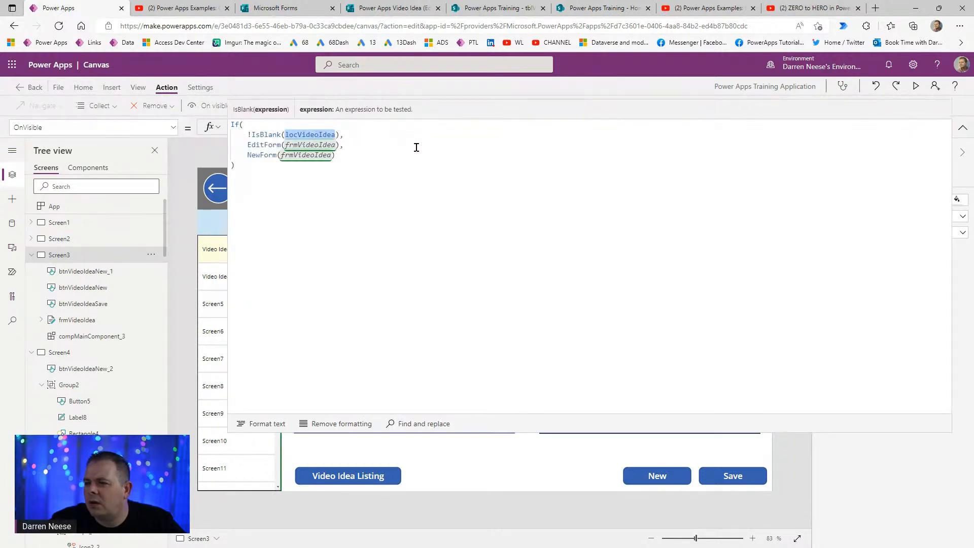
pyautogui.click(336, 135)
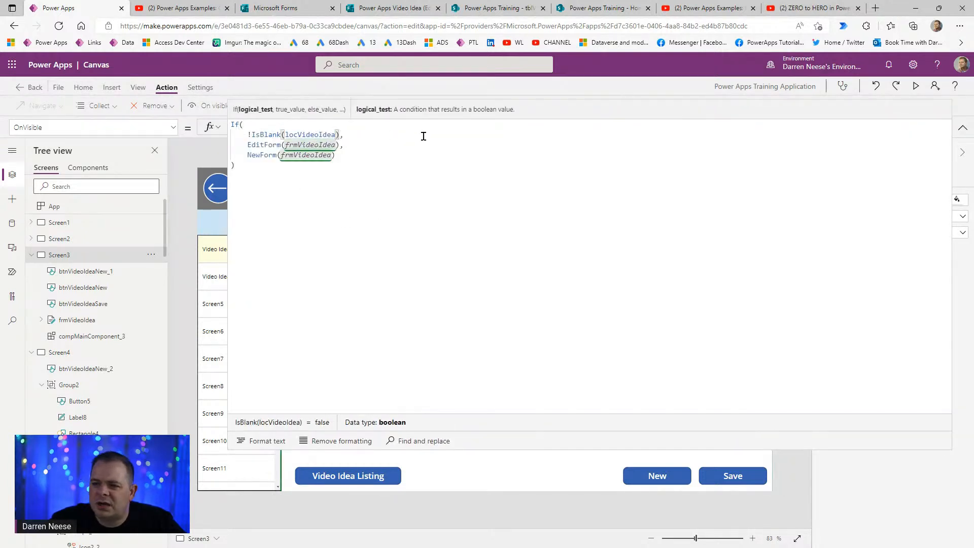
pyautogui.hotkey('shift', 'Home')
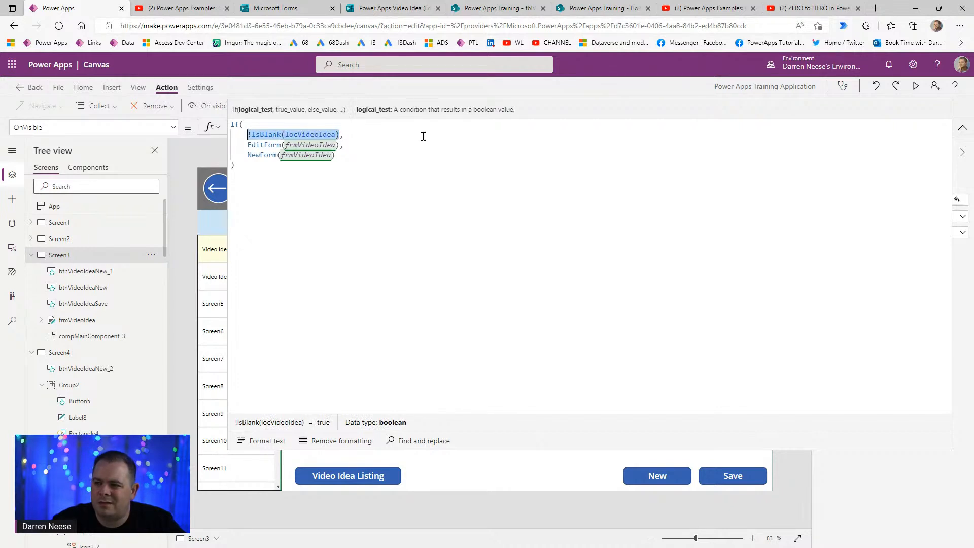
pyautogui.write('locNewRecord,')
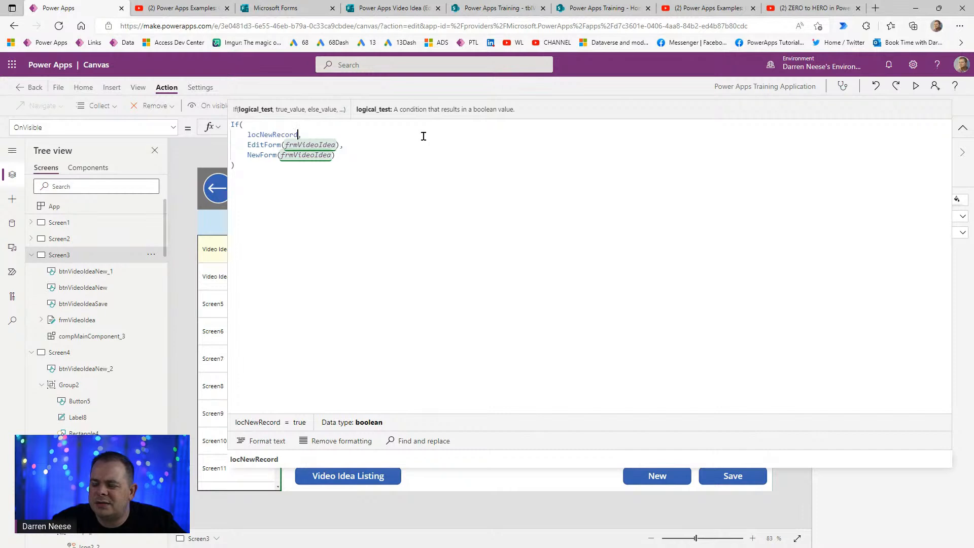
pyautogui.press('Home')
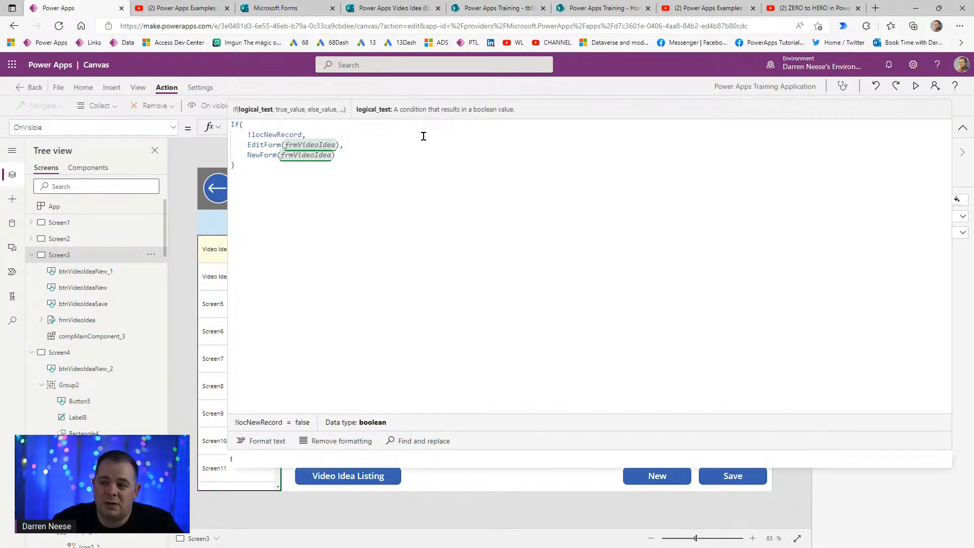
pyautogui.write('Not')
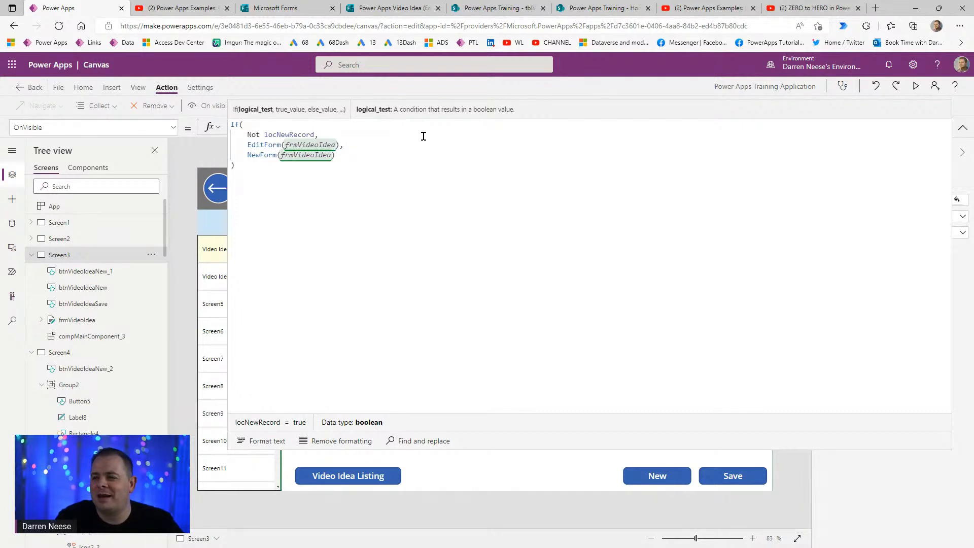
pyautogui.doubleClick(294, 134)
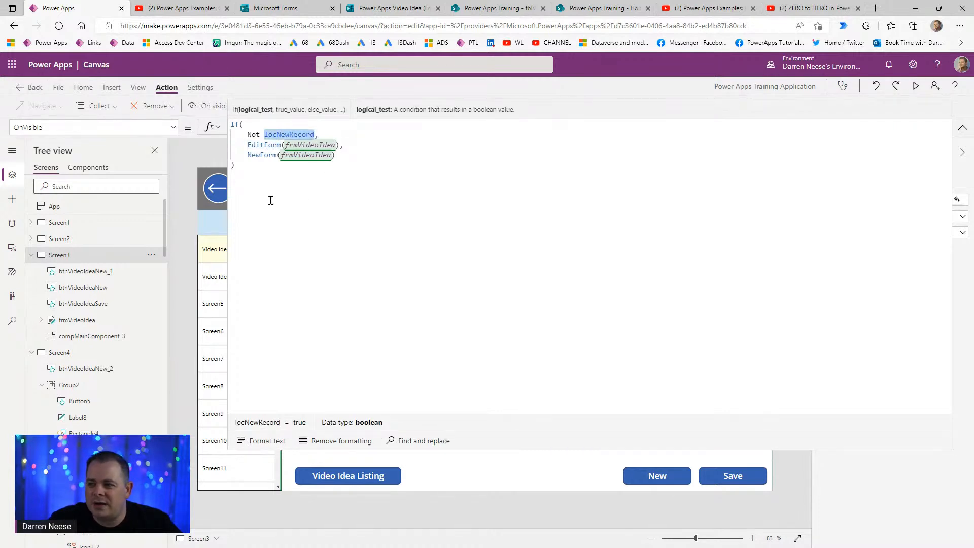
pyautogui.click(963, 127)
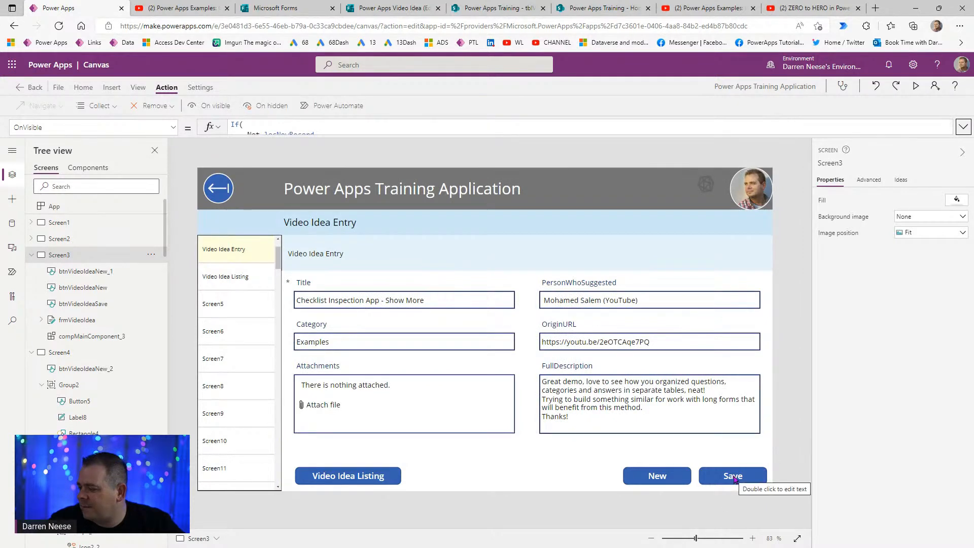
pyautogui.click(678, 481)
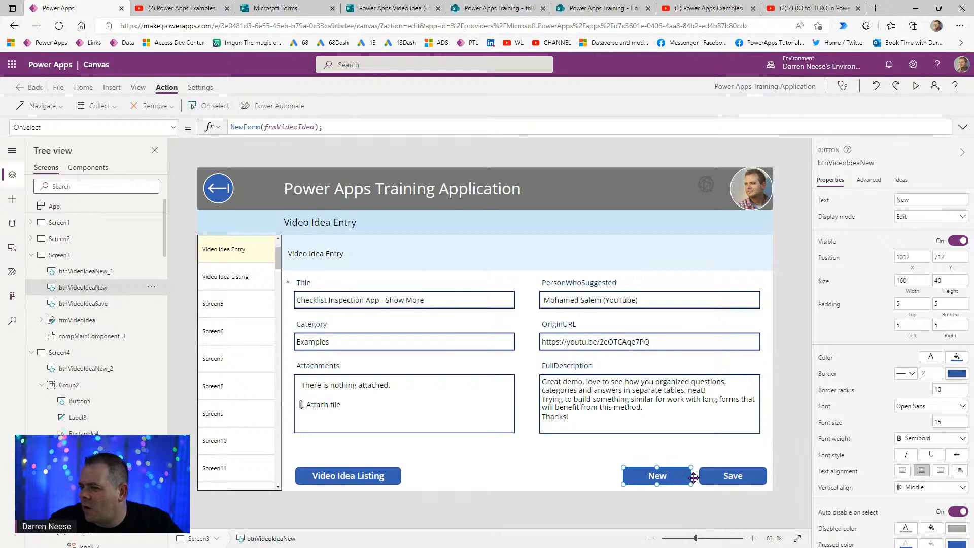
pyautogui.click(337, 126)
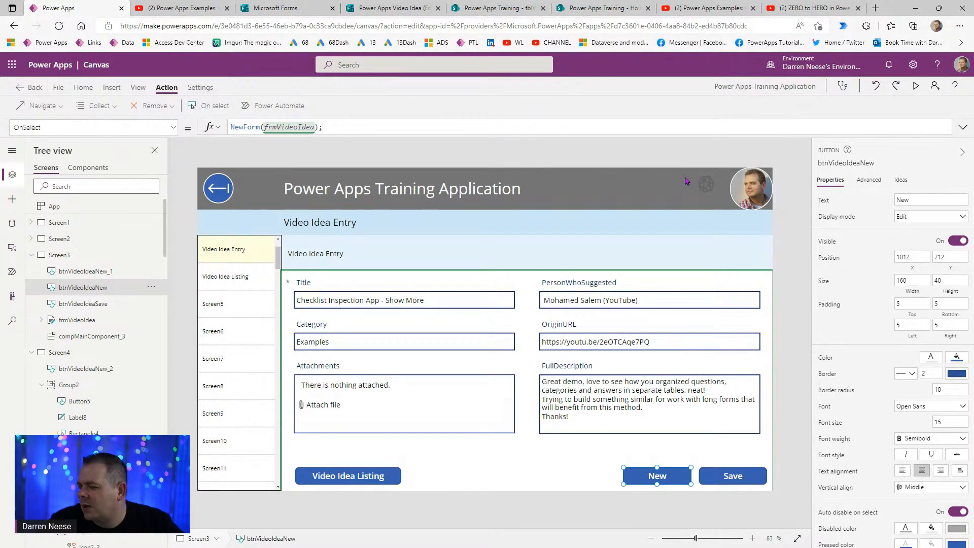
pyautogui.click(716, 477)
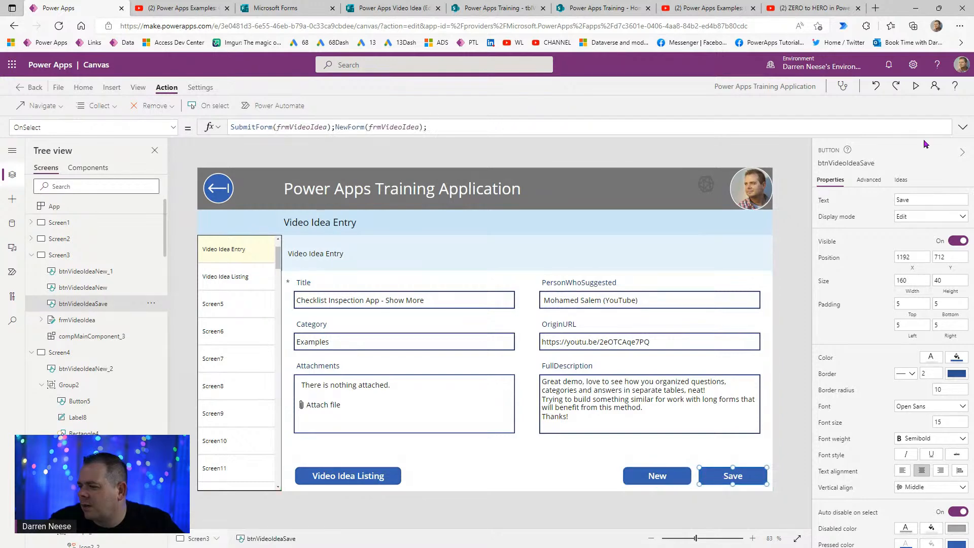
pyautogui.click(959, 127)
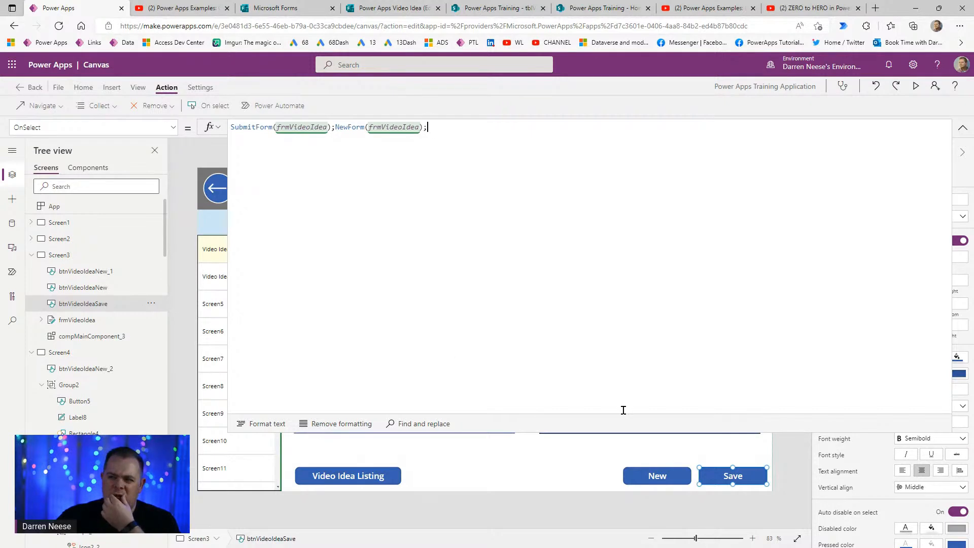
pyautogui.click(334, 127)
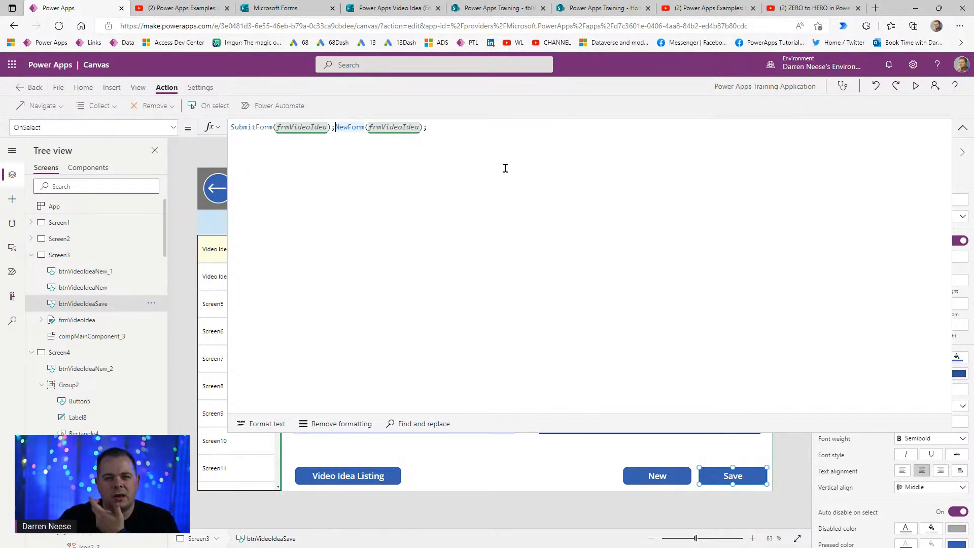
pyautogui.write('//')
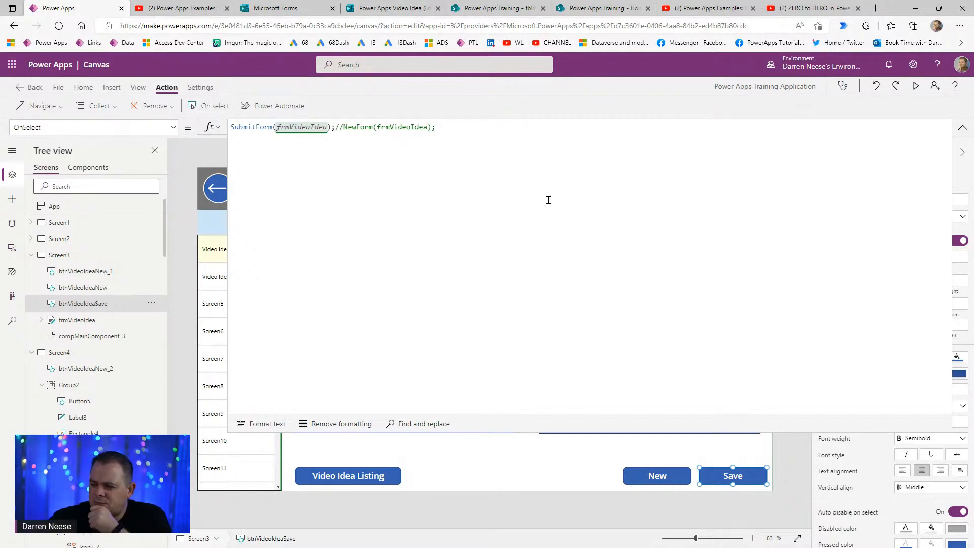
pyautogui.write('UpdateContext();')
pyautogui.press('Left')
pyautogui.press('Left')
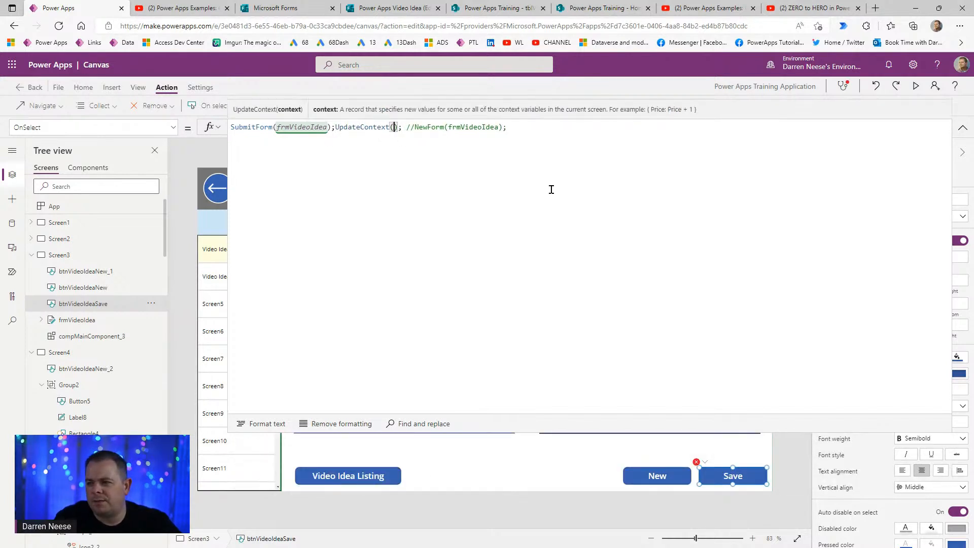
pyautogui.write('{')
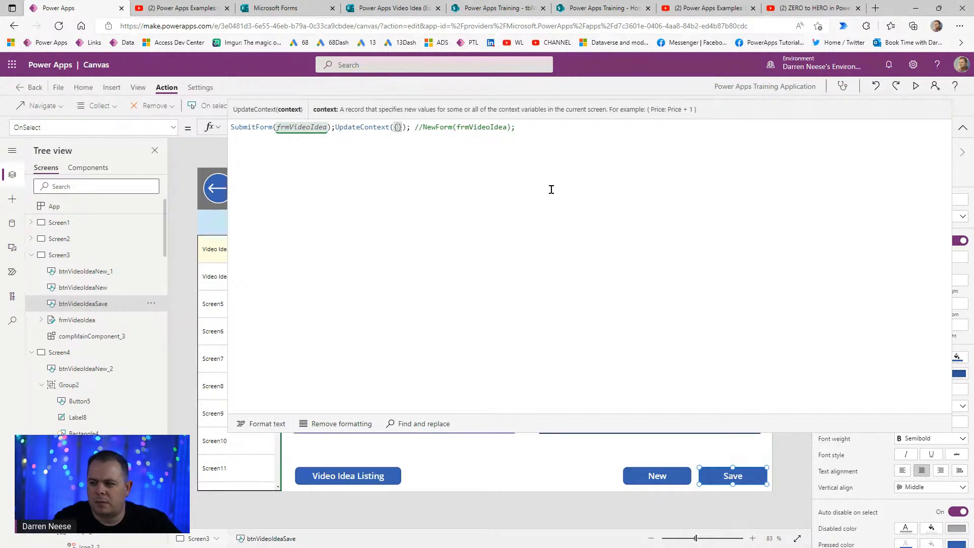
pyautogui.write('locNewRecord: false')
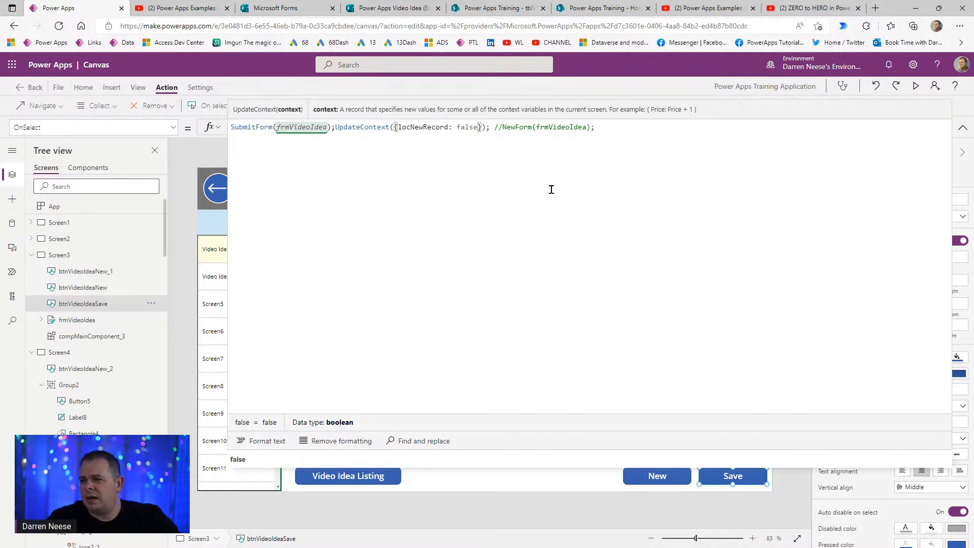
pyautogui.click(490, 127)
pyautogui.hotkey('ctrl', 'shift', 'Left')
pyautogui.hotkey('ctrl', 'shift', 'Left')
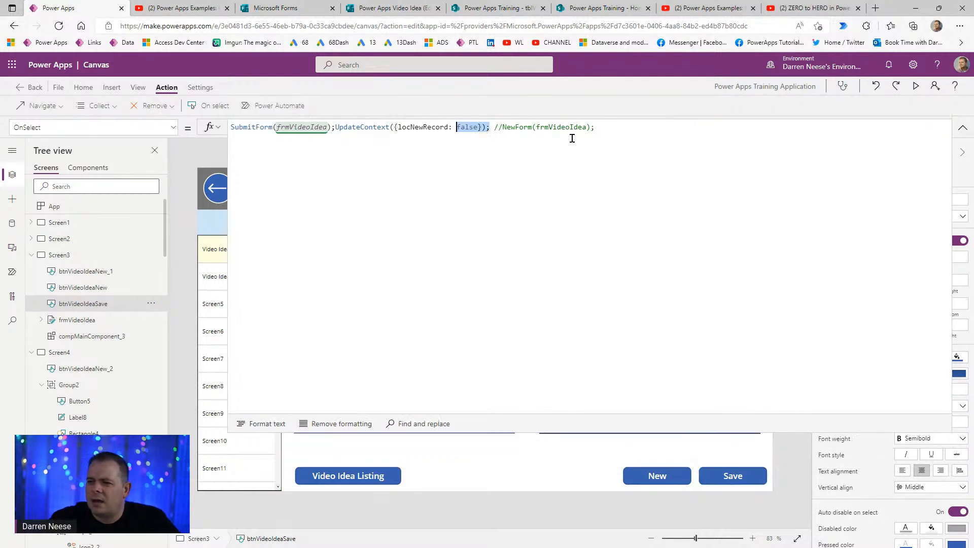
pyautogui.hotkey('ctrl', 'shift', 'Left')
pyautogui.hotkey('ctrl', 'shift', 'Left')
pyautogui.hotkey('ctrl', 'shift', 'Left')
pyautogui.hotkey('ctrl', 'c')
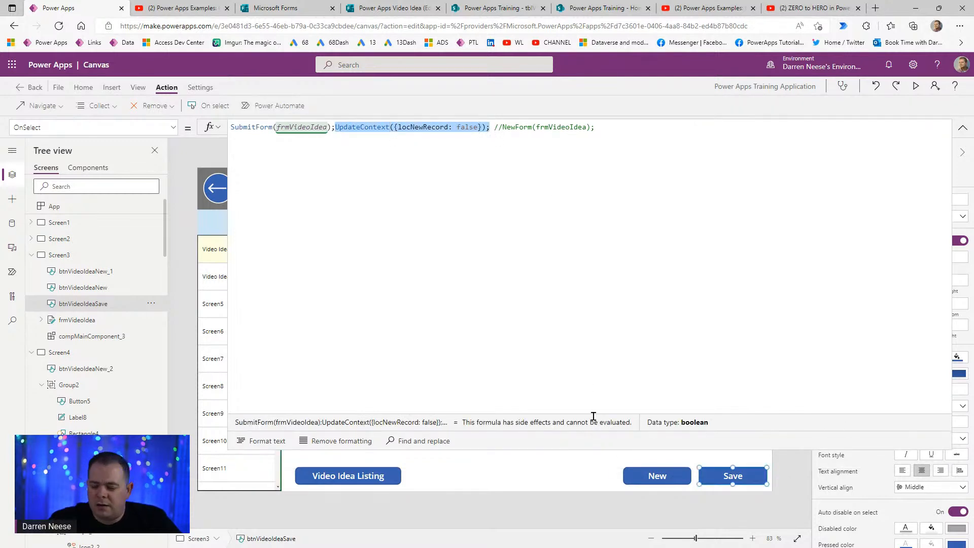
pyautogui.click(675, 476)
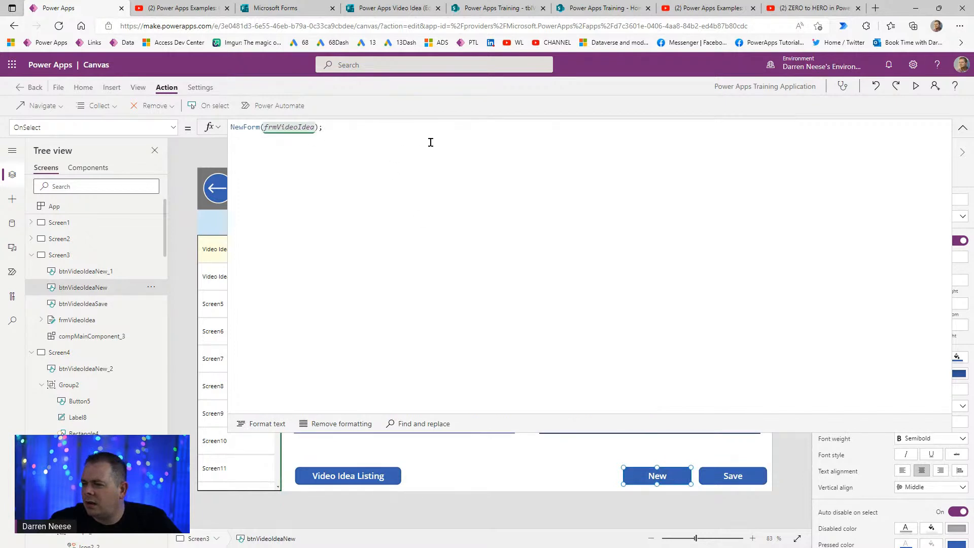
pyautogui.hotkey('ctrl', 'v')
pyautogui.hotkey('ctrl', 'shift', 'Left')
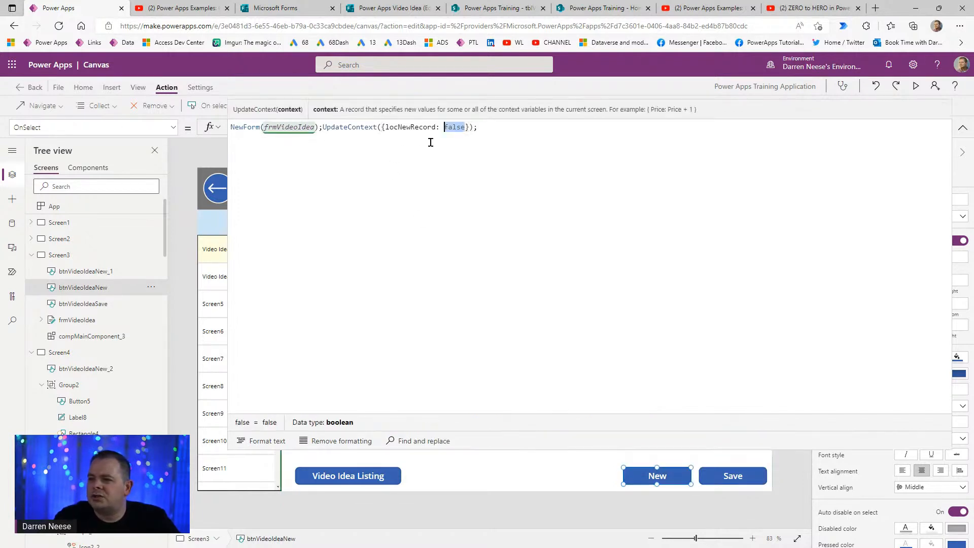
pyautogui.press('BackSpace')
pyautogui.write('true')
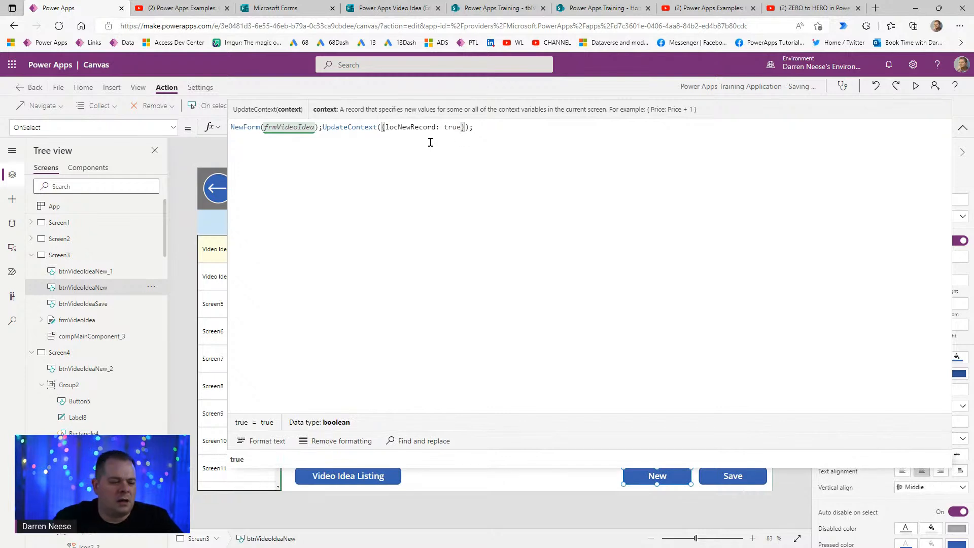
pyautogui.click(525, 205)
pyautogui.click(963, 129)
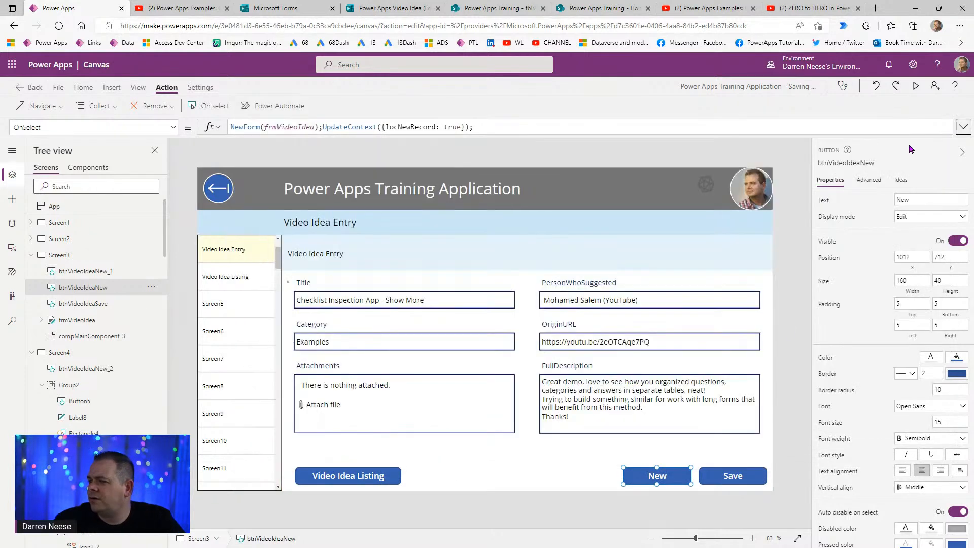
pyautogui.click(784, 374)
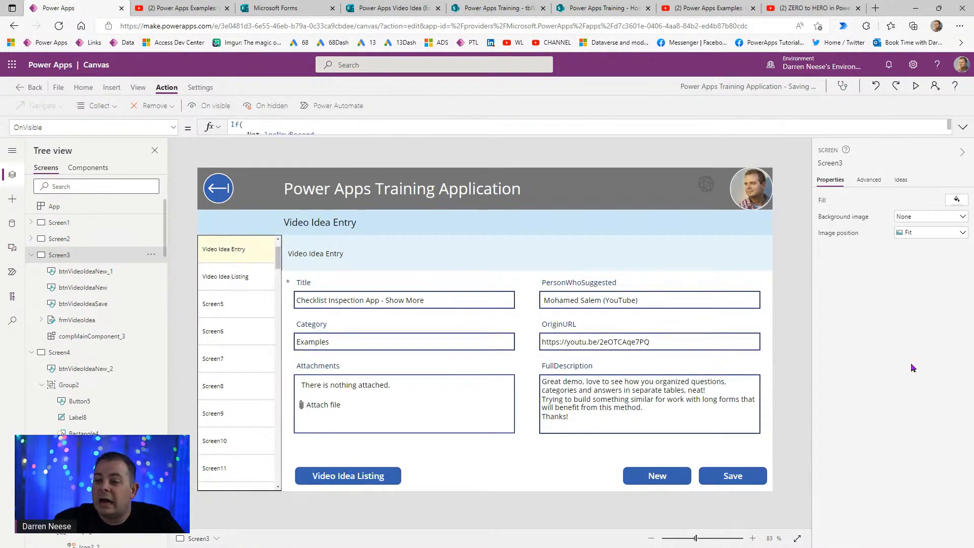
# - Preview the app, go to Video Idea Listing, and open a blank entry form with Add New
pyautogui.click(916, 88)
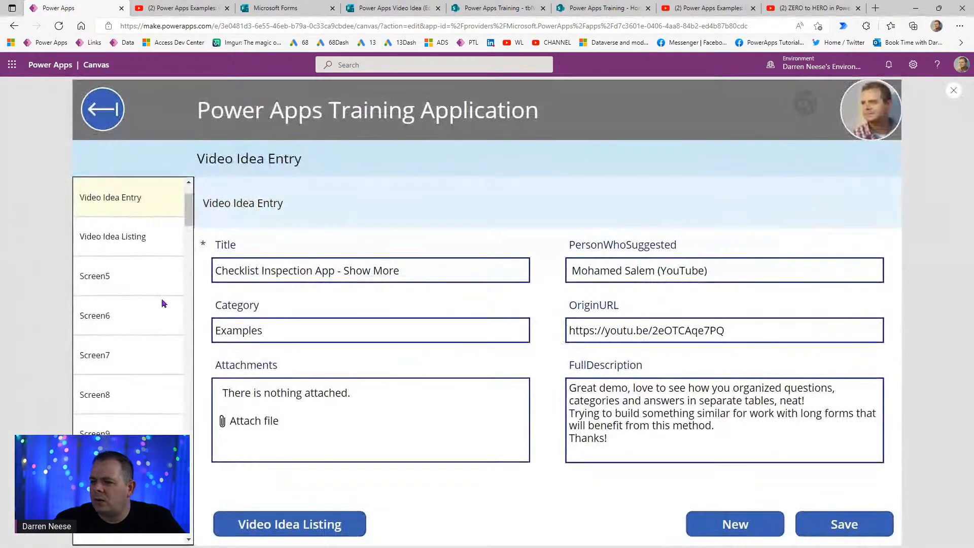
pyautogui.click(299, 529)
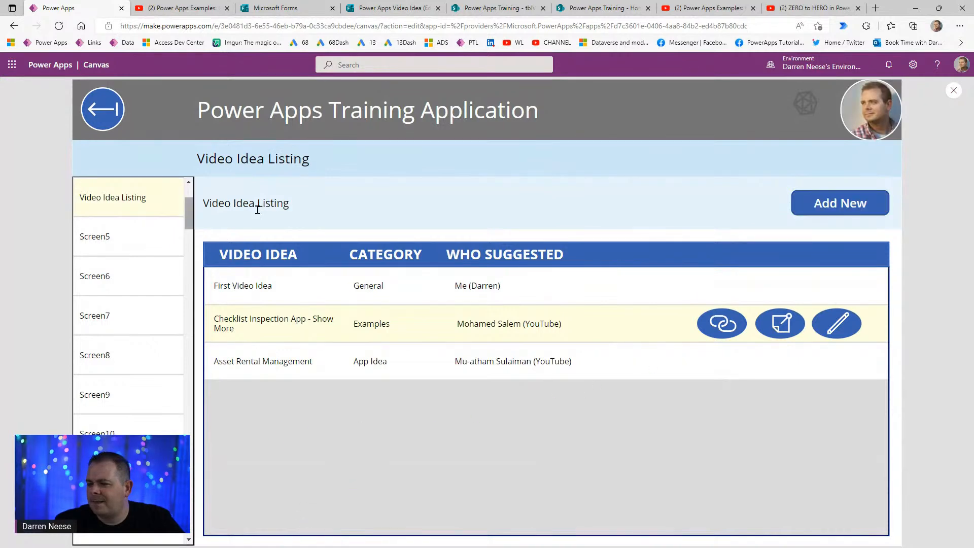
pyautogui.click(849, 205)
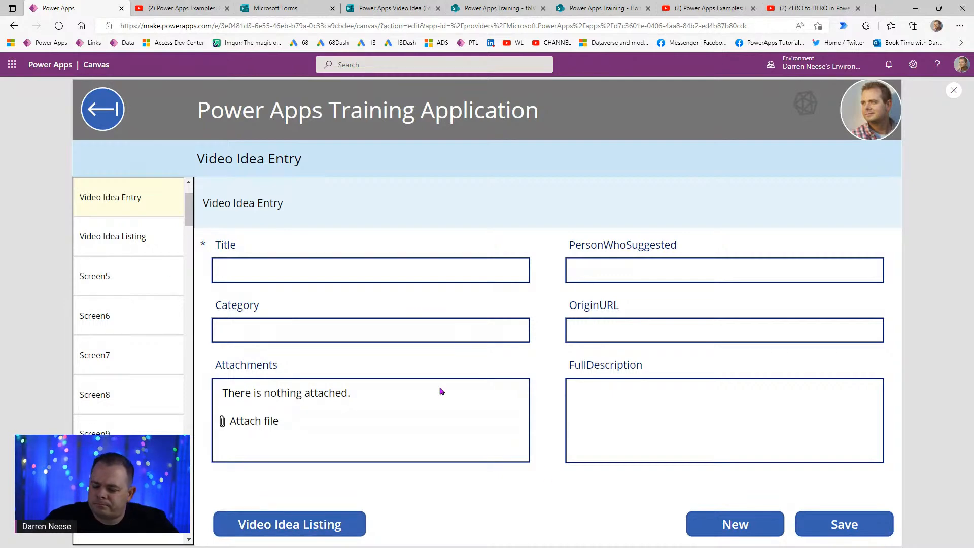
pyautogui.scroll(1, 191, 207)
pyautogui.moveTo(191, 207); pyautogui.dragTo(191, 187)
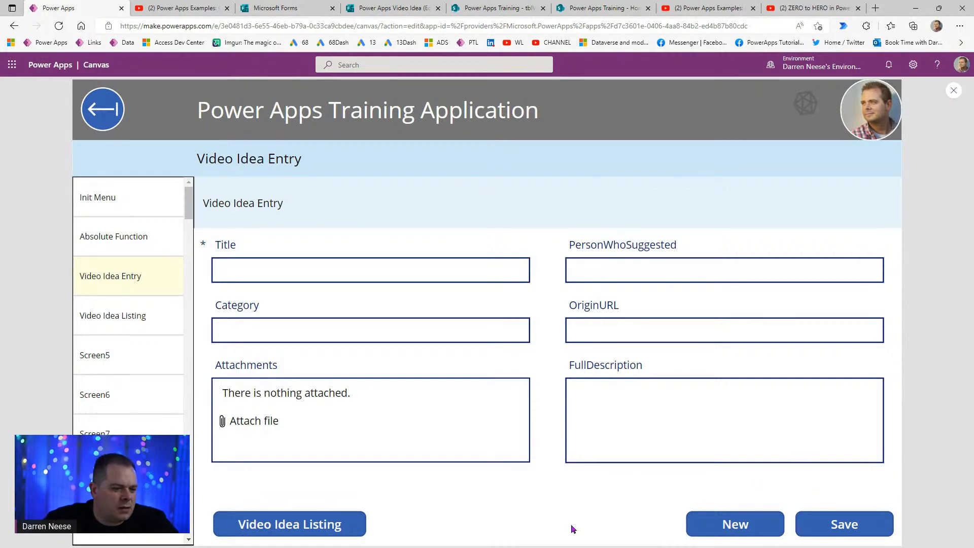
pyautogui.click(298, 531)
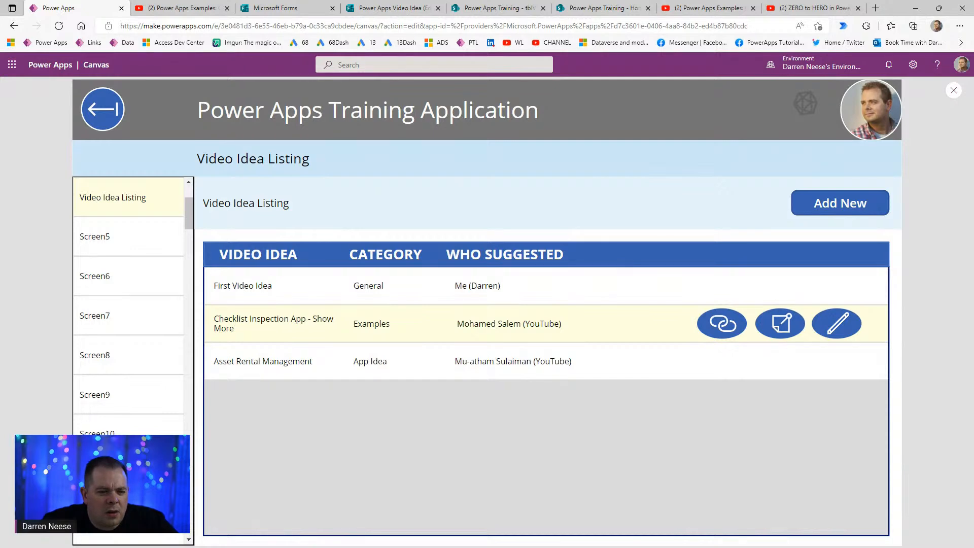
pyautogui.click(865, 209)
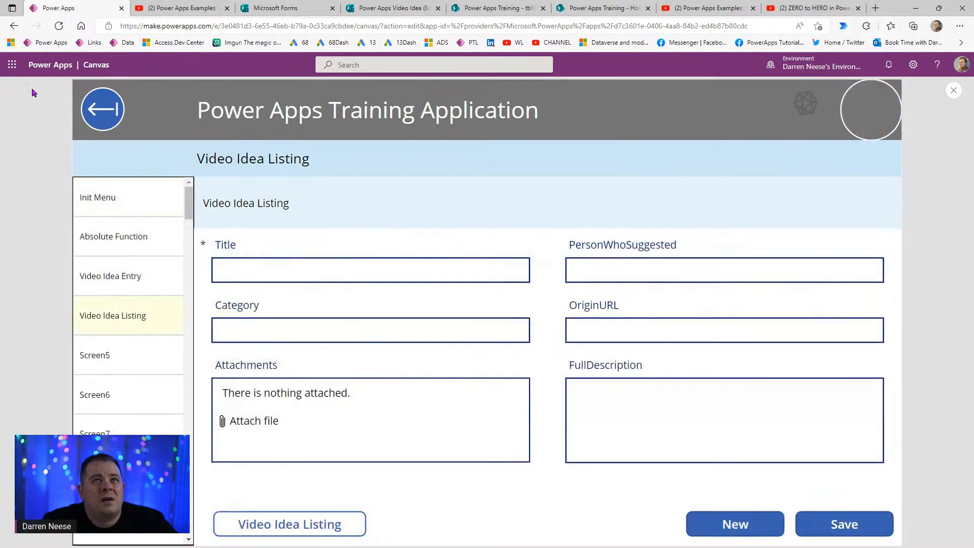
pyautogui.click(369, 269)
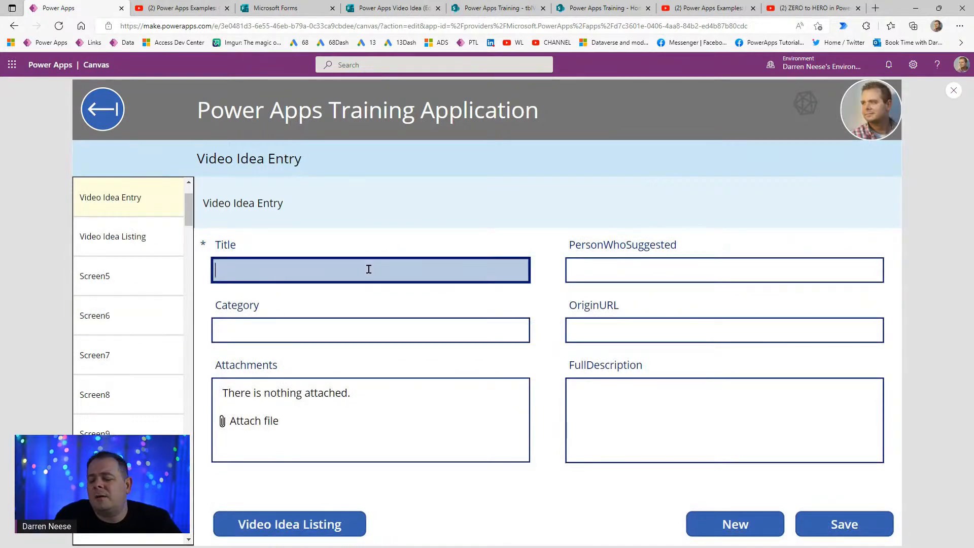
# - Enter 'Integration with Power Automate' as the new idea's Title, then move to Category
pyautogui.write('Integration ')
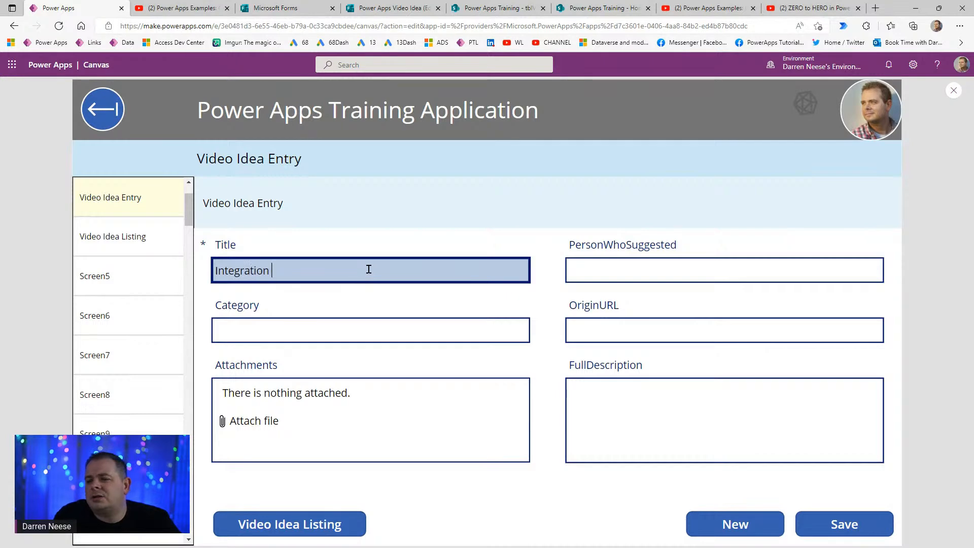
pyautogui.write('with Power')
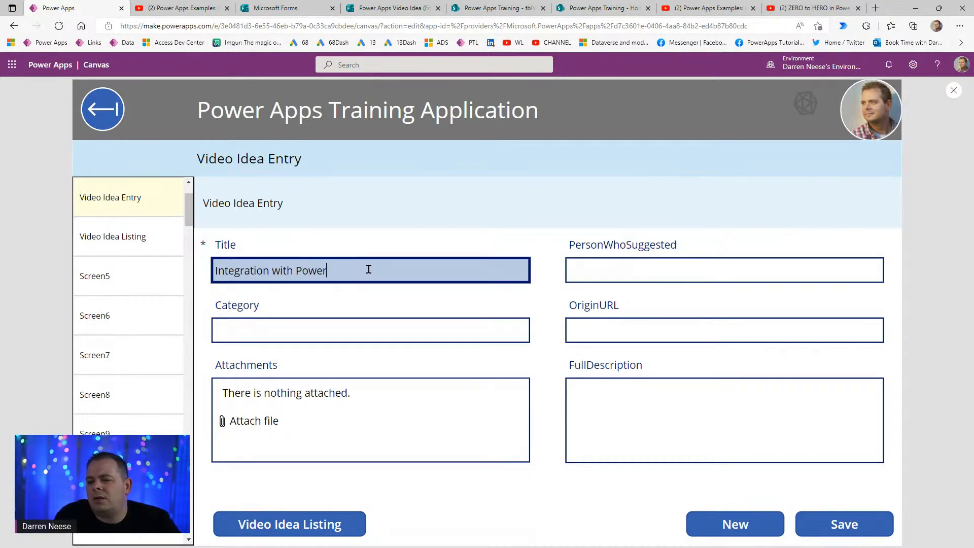
pyautogui.write(' Automate')
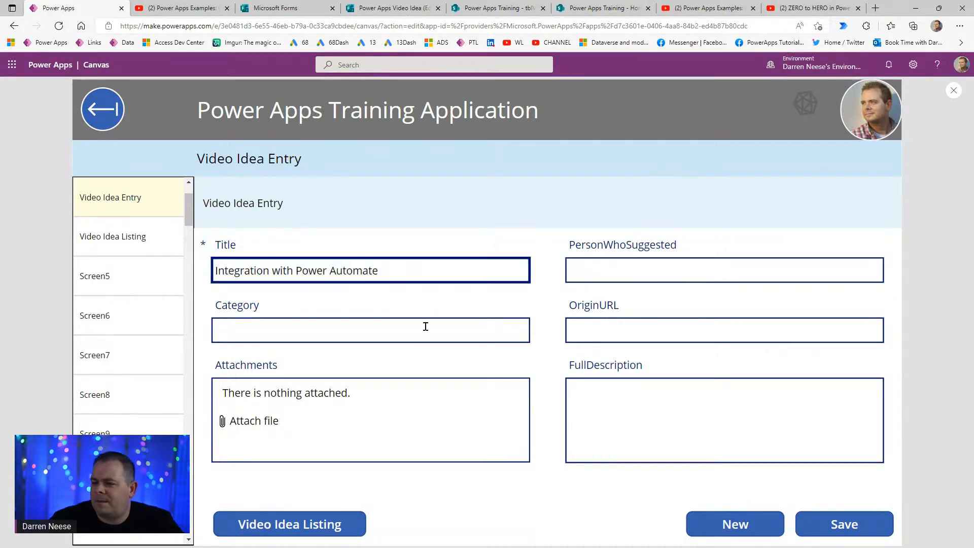
pyautogui.click(426, 330)
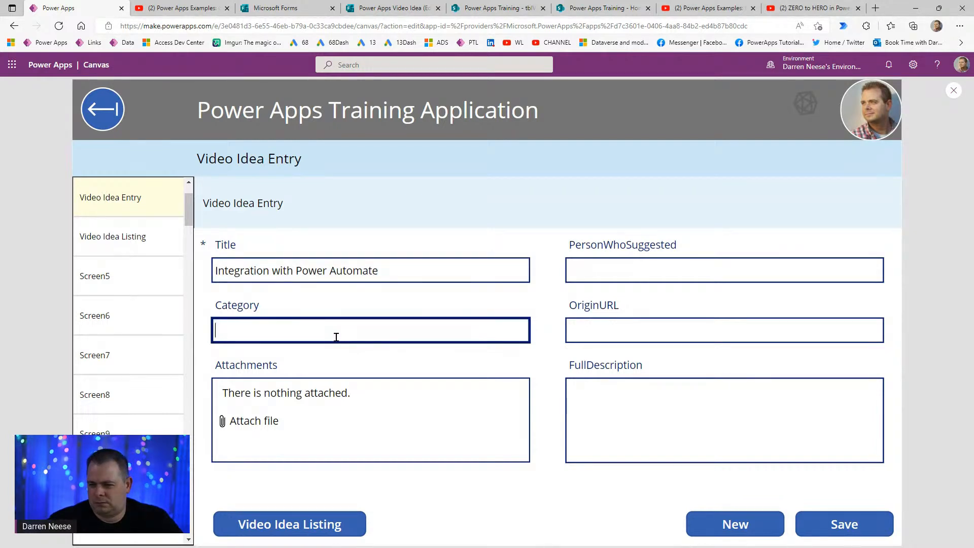
# - Look over the Forms and tblVideoIdeas browser tabs, then close the tblVideoIdeas list tab
pyautogui.click(286, 9)
pyautogui.click(401, 9)
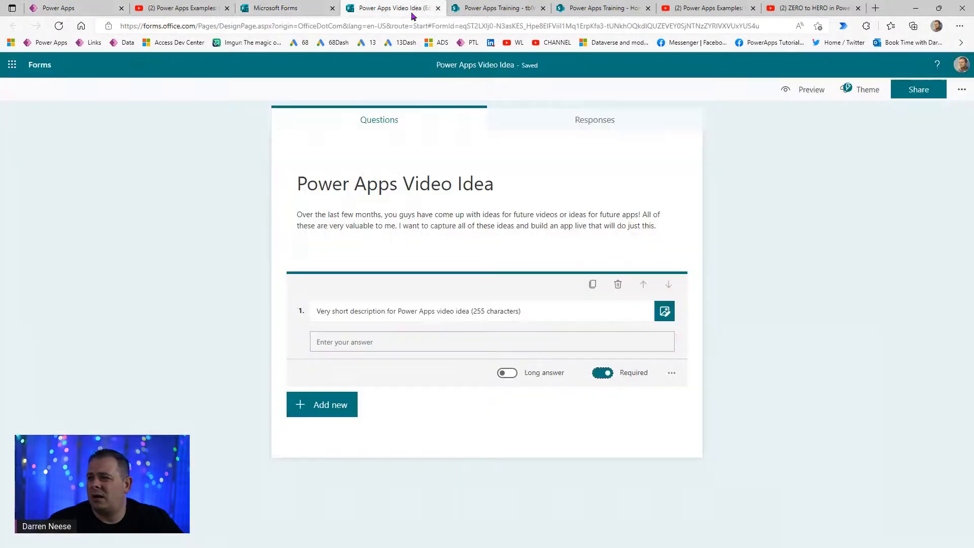
pyautogui.click(508, 9)
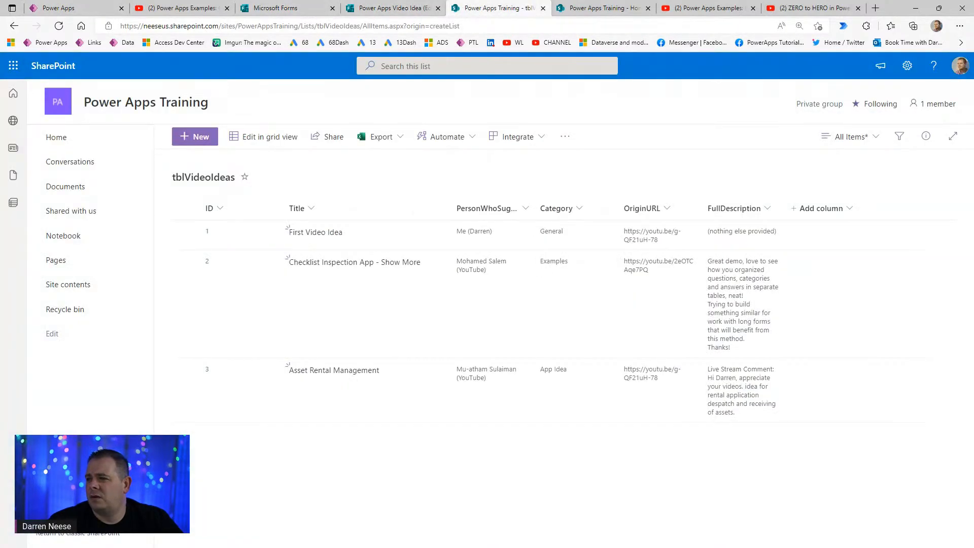
pyautogui.click(543, 8)
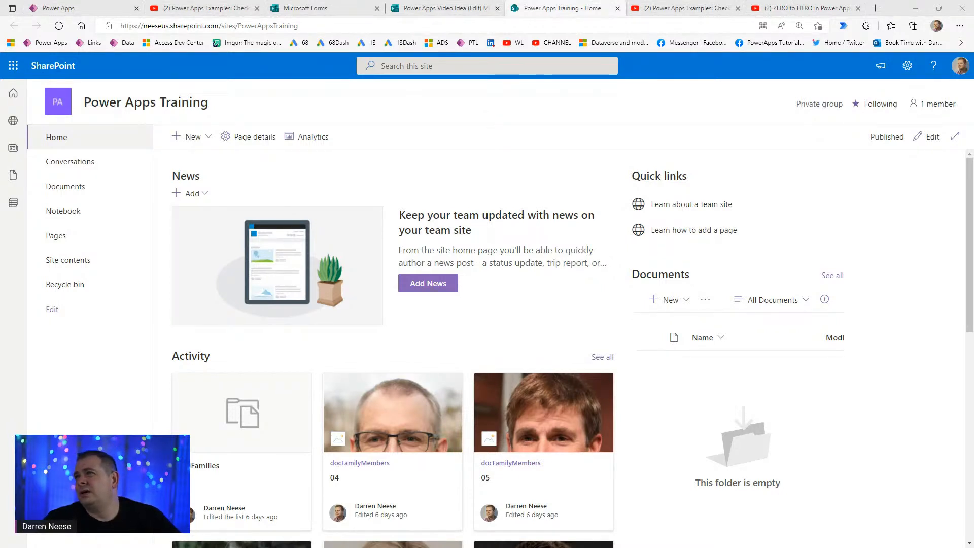
# - Back in the running app, begin typing 'Power Au' into the Category field
pyautogui.click(97, 10)
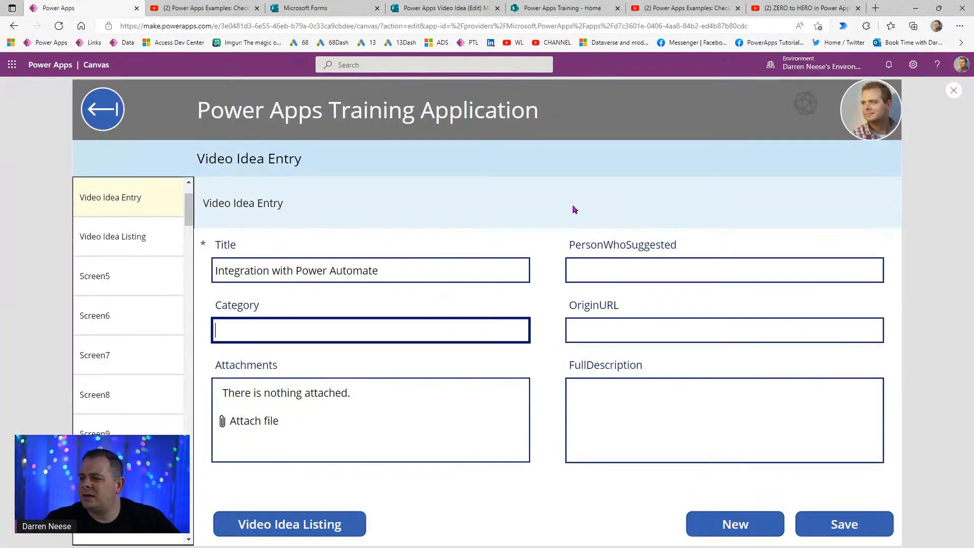
pyautogui.write('Power Automate')
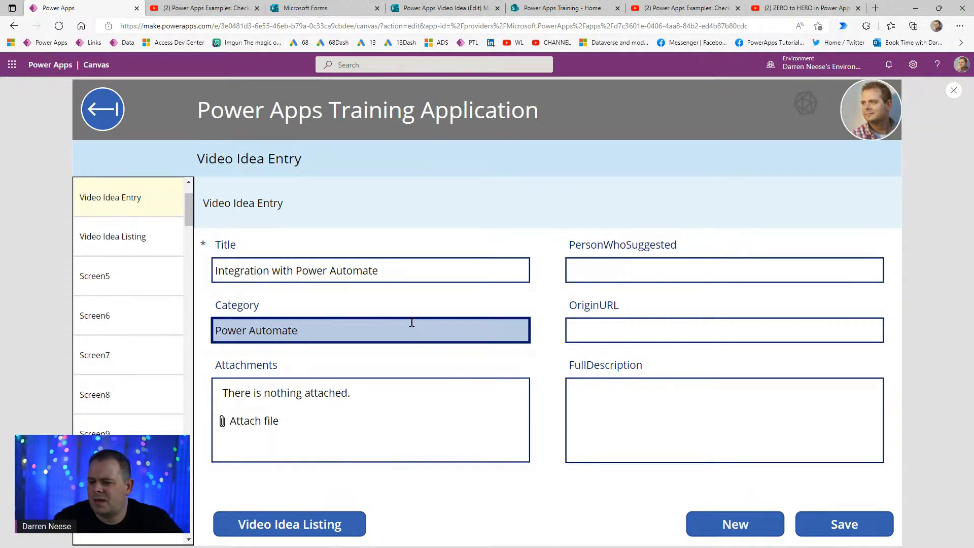
# - Finish Category as 'Power Automate' and paste in the suggester's name and origin URL
pyautogui.click(599, 269)
pyautogui.click(654, 331)
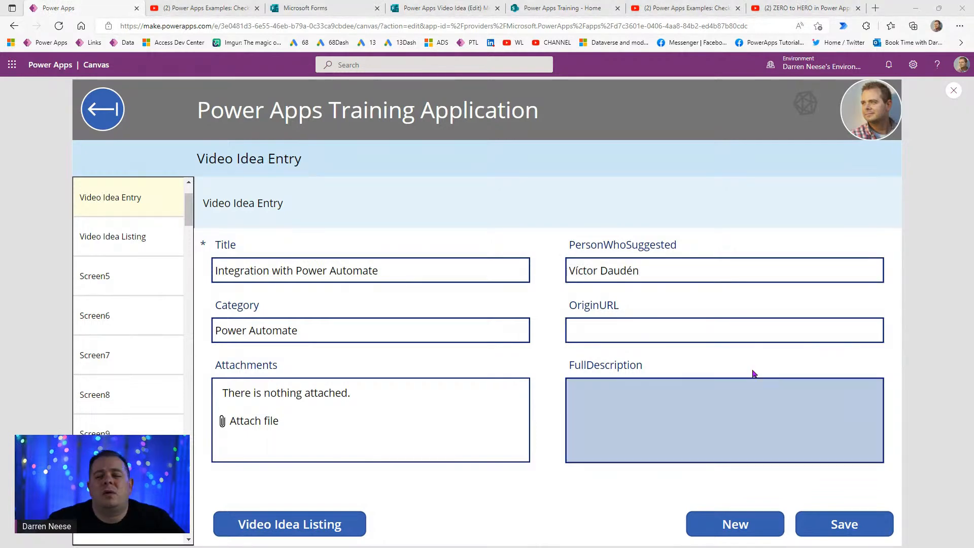
pyautogui.click(708, 331)
pyautogui.write('https://youtu.be/g-QF21uH-78')
# - Paste the description with a 'Live stream comment:' first line, save the idea, and close preview
pyautogui.click(615, 419)
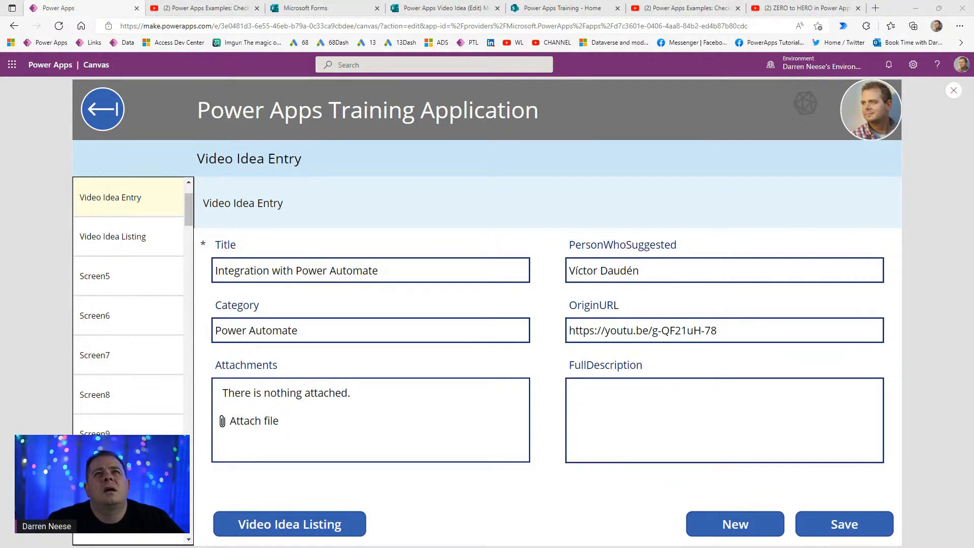
pyautogui.click(616, 402)
pyautogui.write('Inegrate Power Apps with Power Automate')
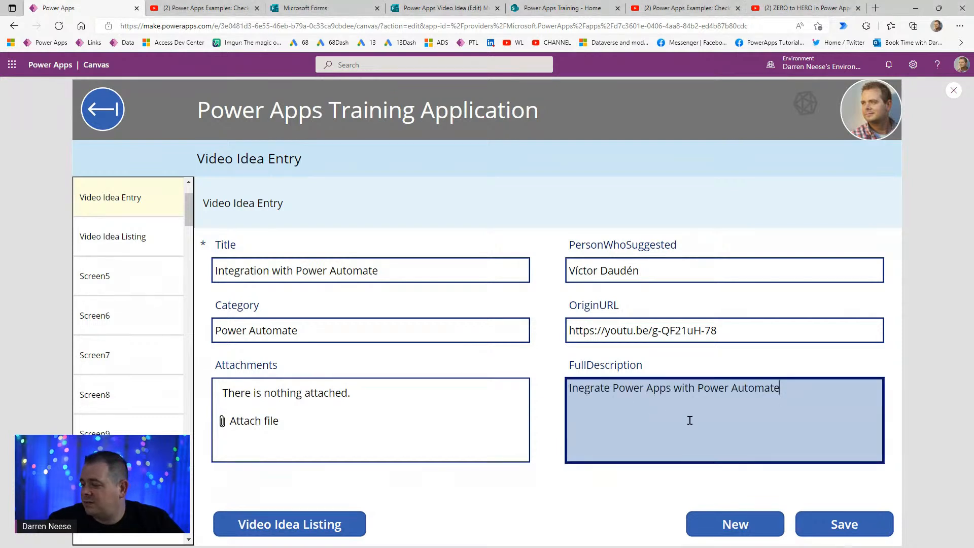
pyautogui.press('Home')
pyautogui.press('Return')
pyautogui.press('Up')
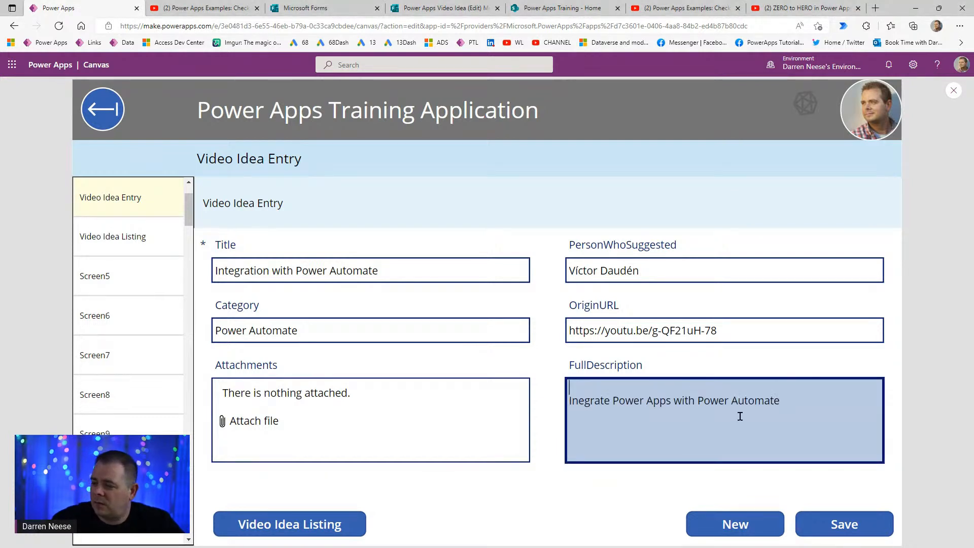
pyautogui.write('Live st')
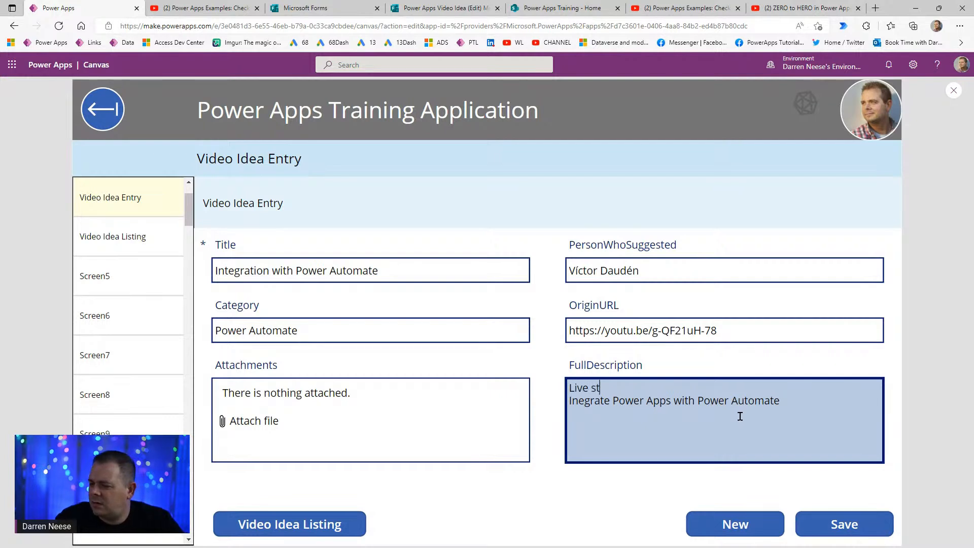
pyautogui.write('ream comment:')
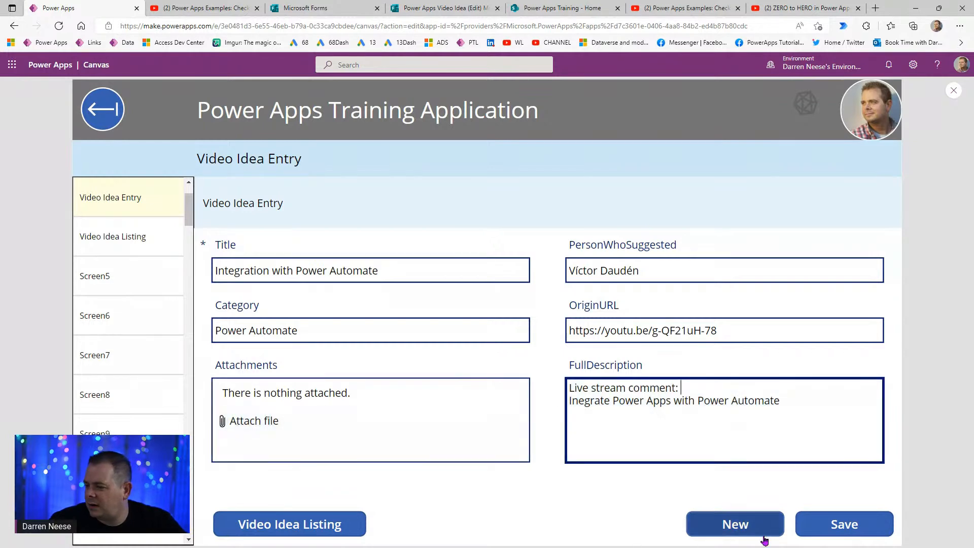
pyautogui.click(835, 531)
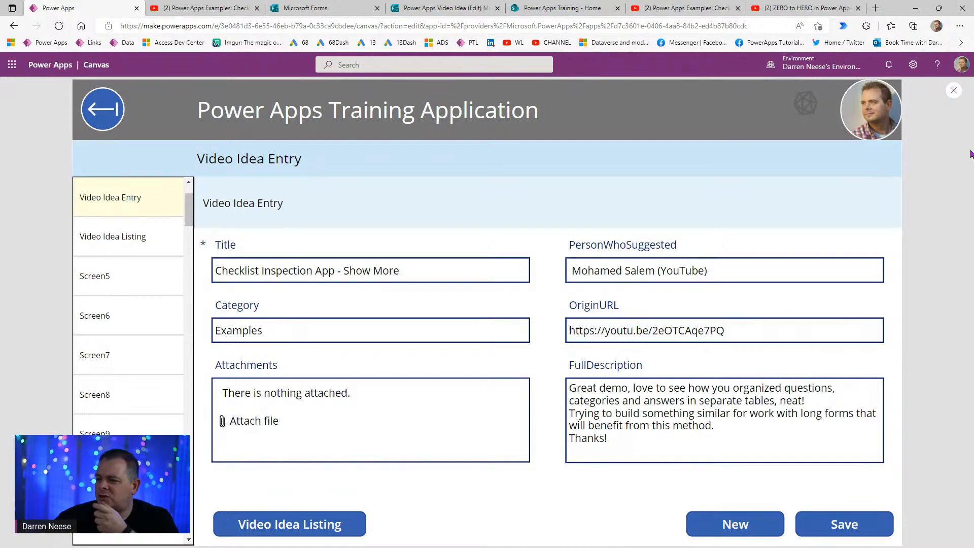
pyautogui.click(953, 90)
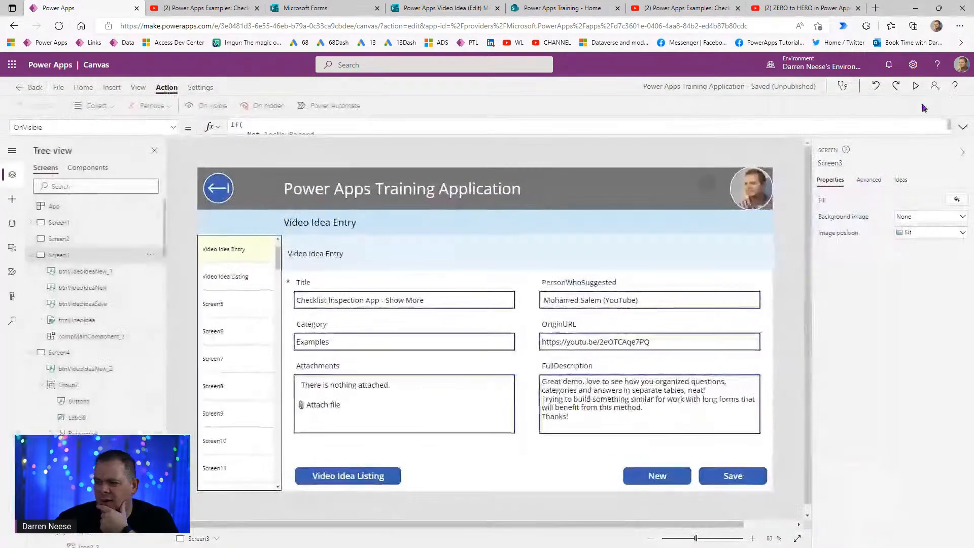
# - Inspect the Save formula and the form's Item property to check locVideoIdea's data type
pyautogui.click(732, 477)
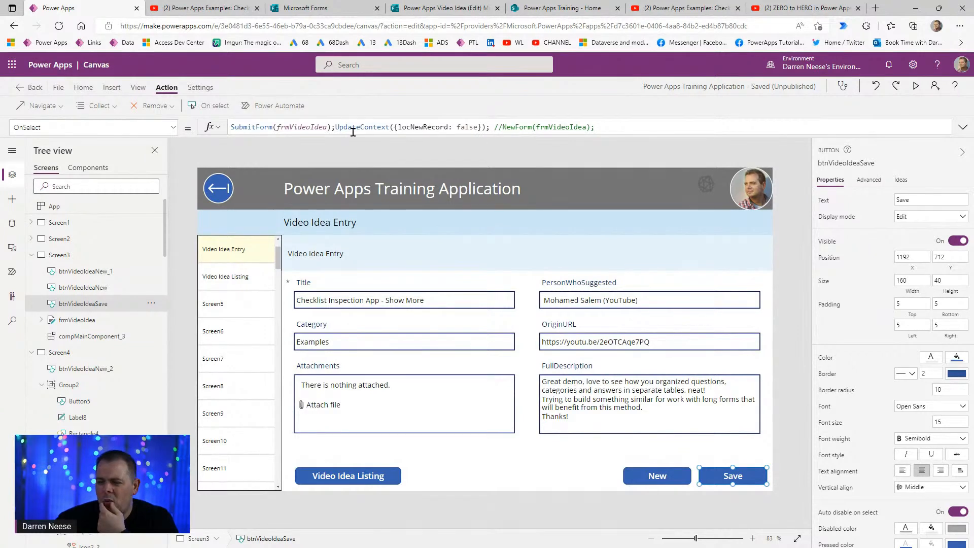
pyautogui.click(546, 455)
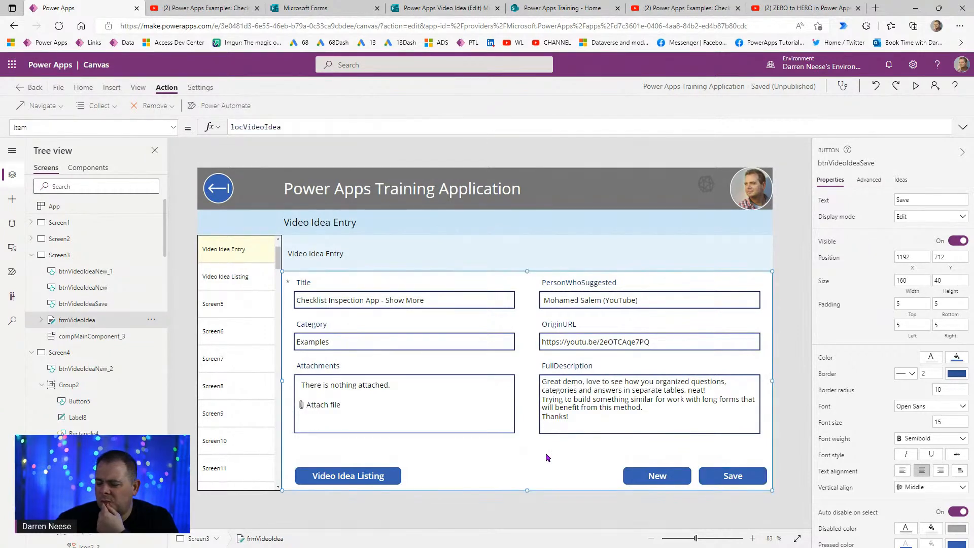
pyautogui.click(864, 179)
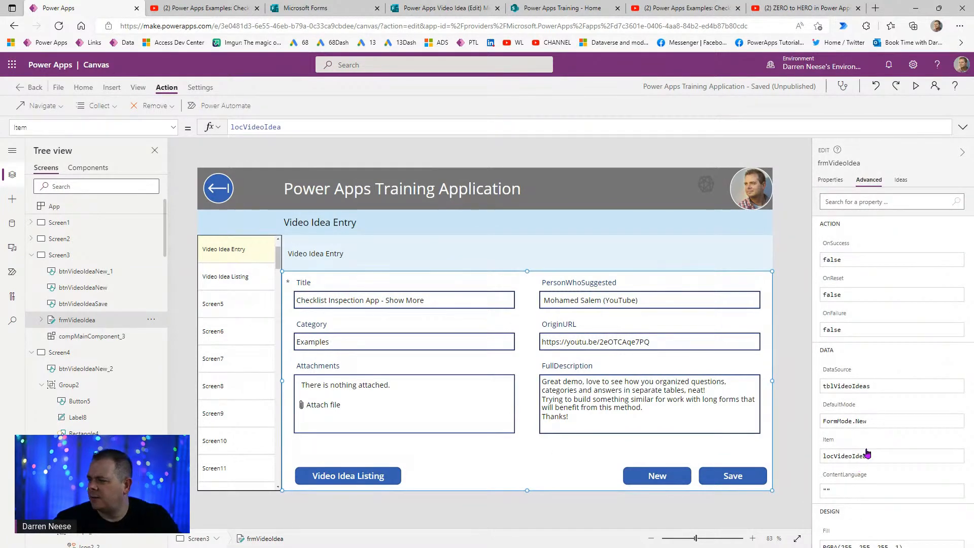
pyautogui.moveTo(322, 126); pyautogui.dragTo(189, 129)
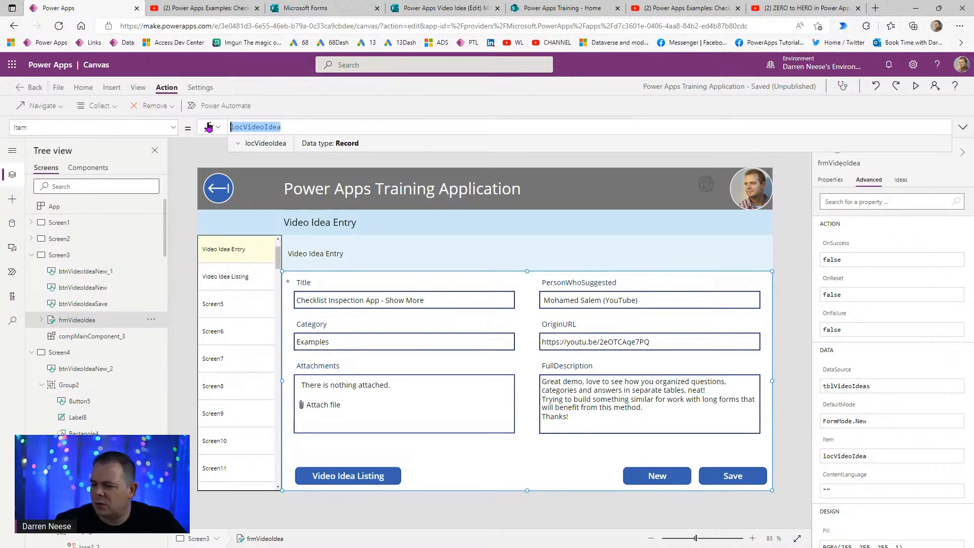
pyautogui.click(554, 454)
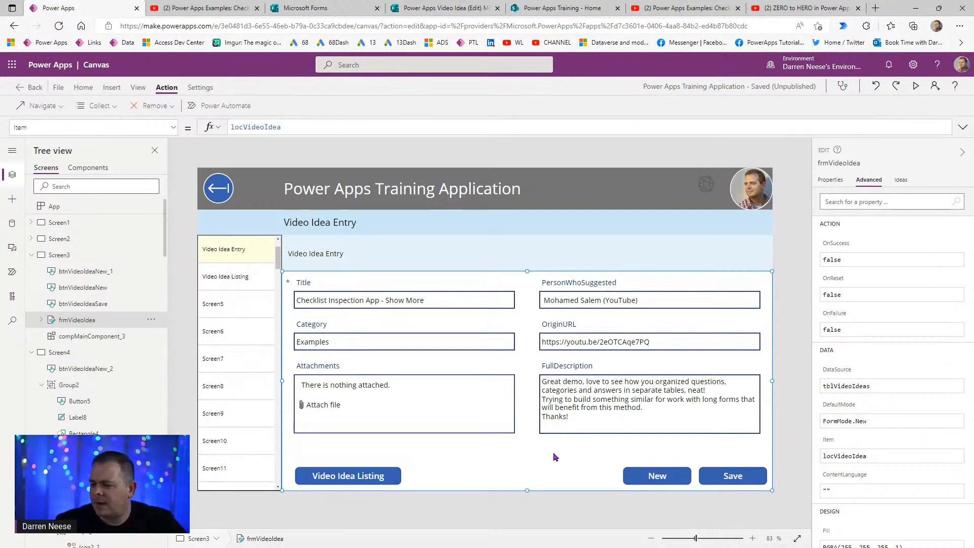
# - Swap the Save button's //NewForm comment for UpdateContext({locVideoIdea: frmVideoIdea.LastSubmit})
pyautogui.click(735, 482)
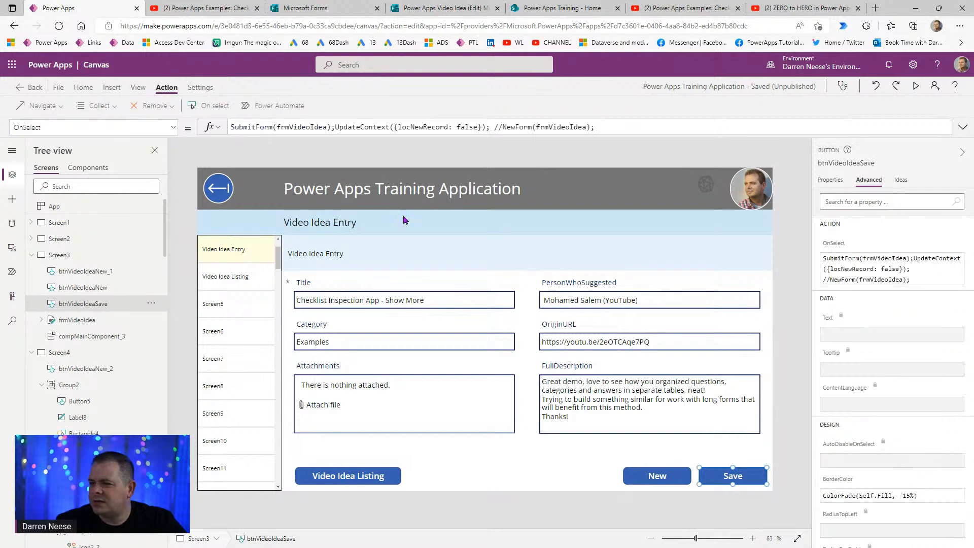
pyautogui.click(334, 128)
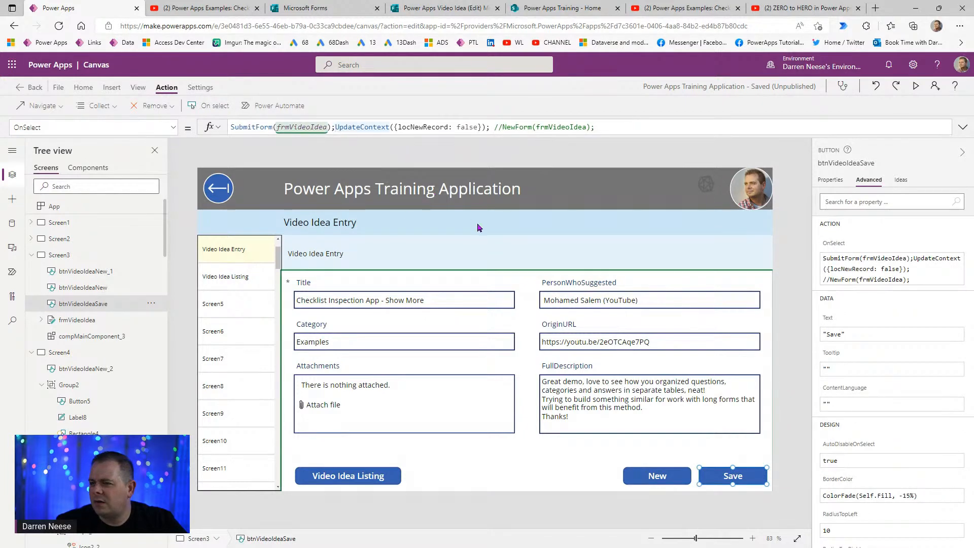
pyautogui.moveTo(494, 127); pyautogui.dragTo(642, 126)
pyautogui.press('Delete')
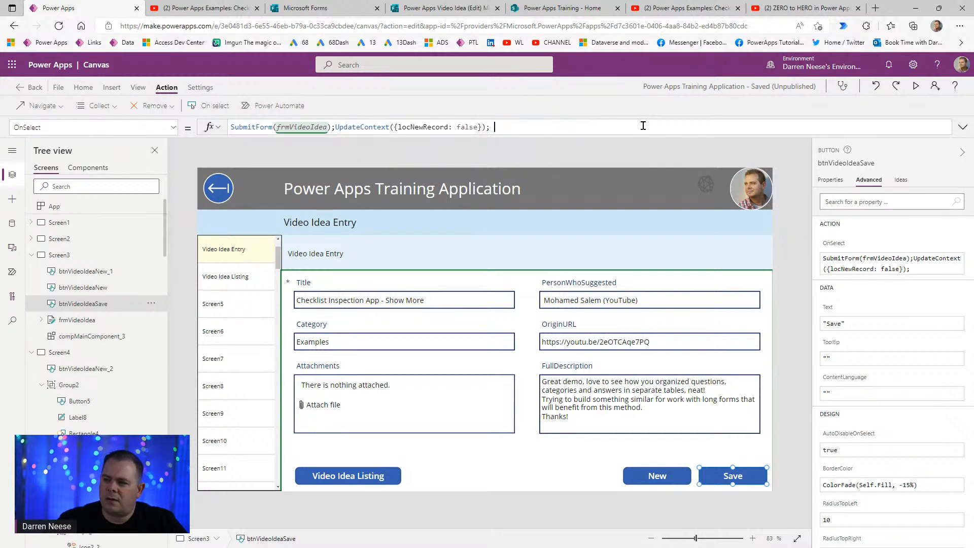
pyautogui.write('UpdateCont')
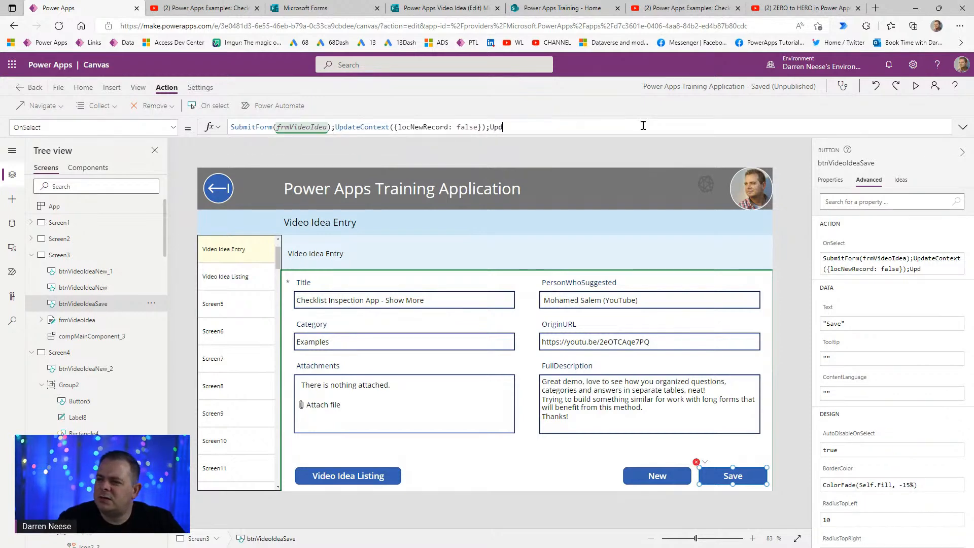
pyautogui.write('ext({')
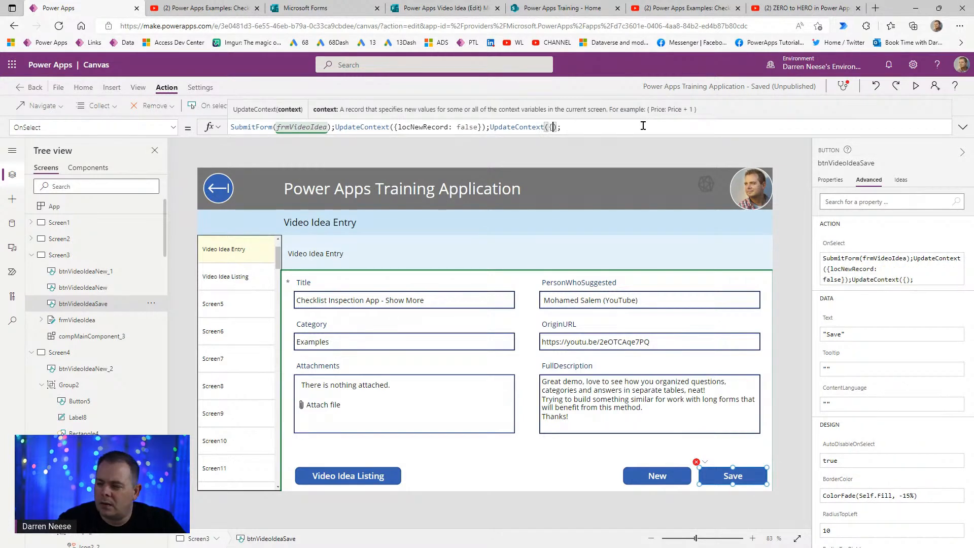
pyautogui.write('locVideoIdea')
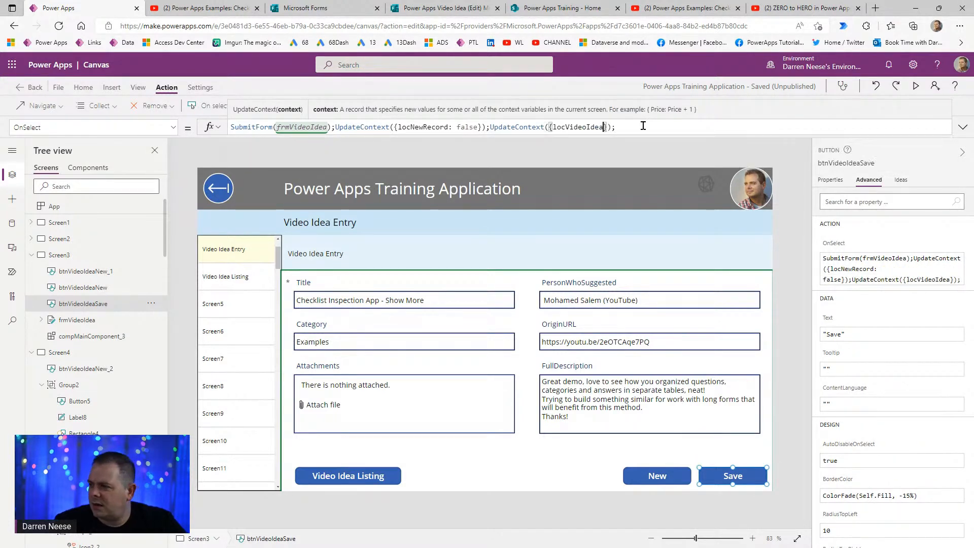
pyautogui.write(':')
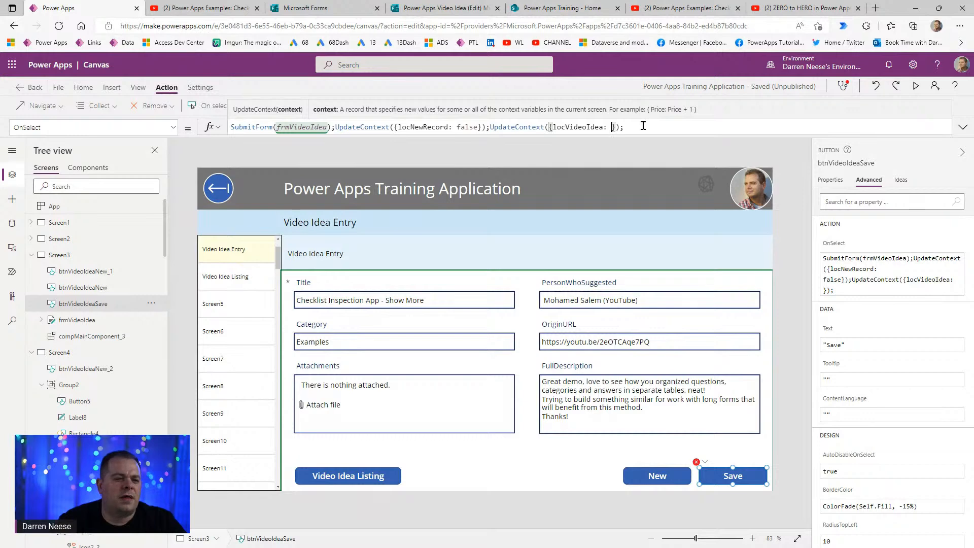
pyautogui.write('frmVid')
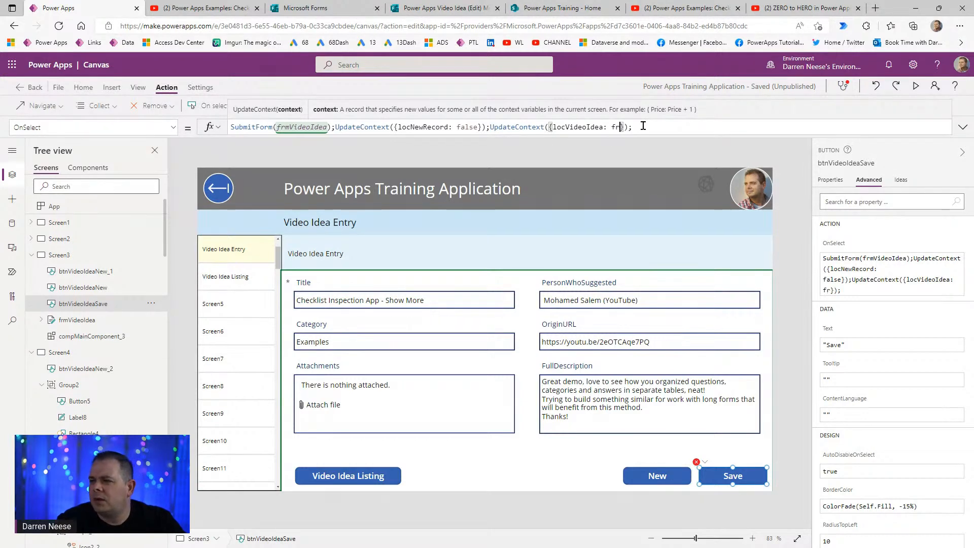
pyautogui.write('eoIdea.')
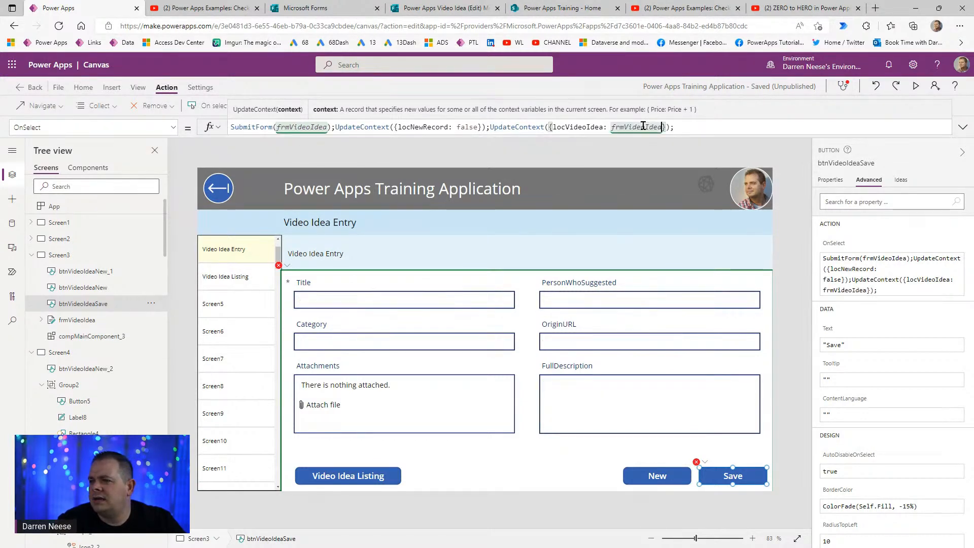
pyautogui.write('Last')
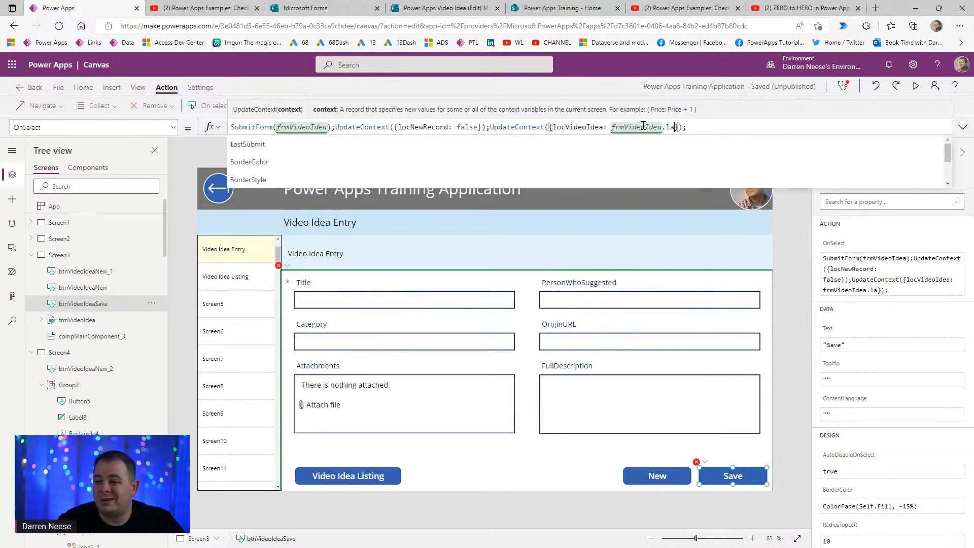
pyautogui.press('Tab')
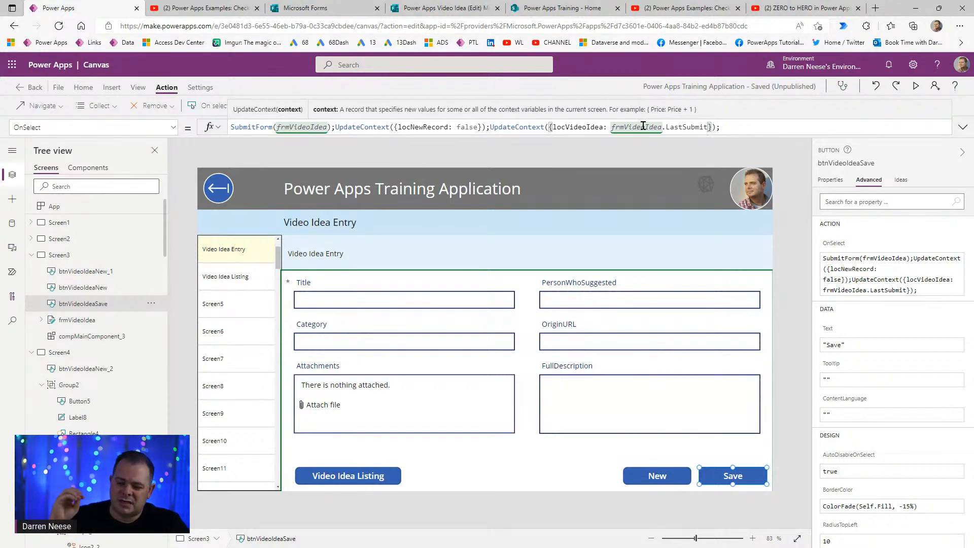
# - In preview, create a new idea titled 'new test record' and save it
pyautogui.click(916, 86)
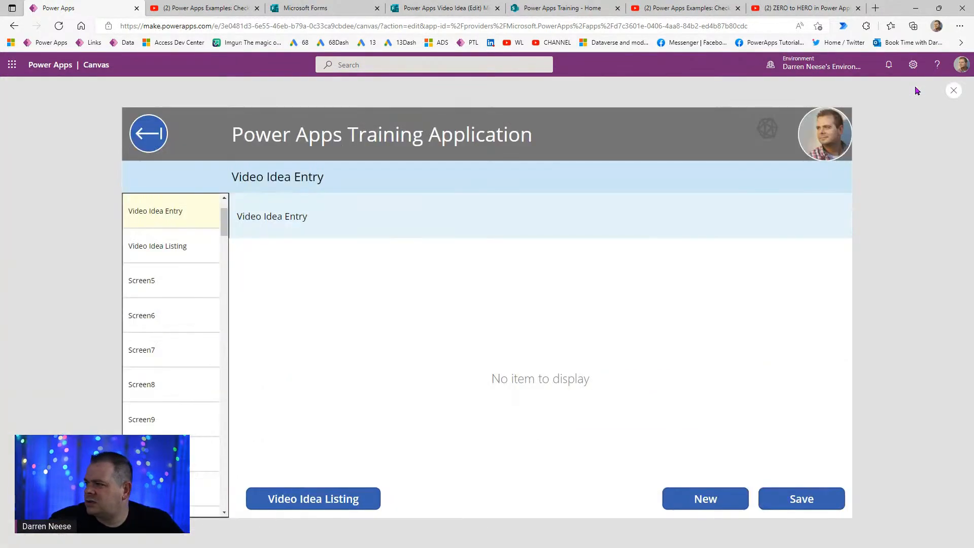
pyautogui.click(736, 524)
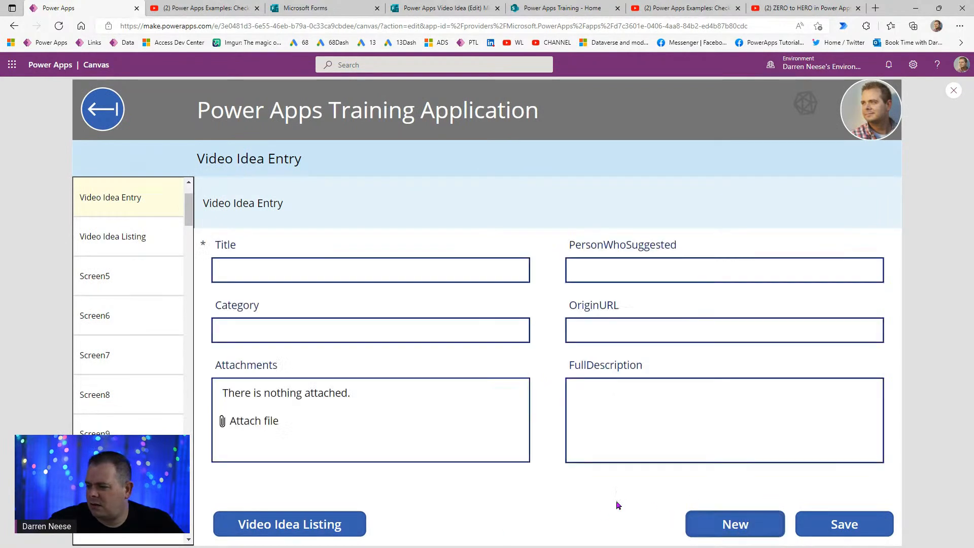
pyautogui.click(391, 262)
pyautogui.write('test')
pyautogui.press('Home')
pyautogui.write('new test record')
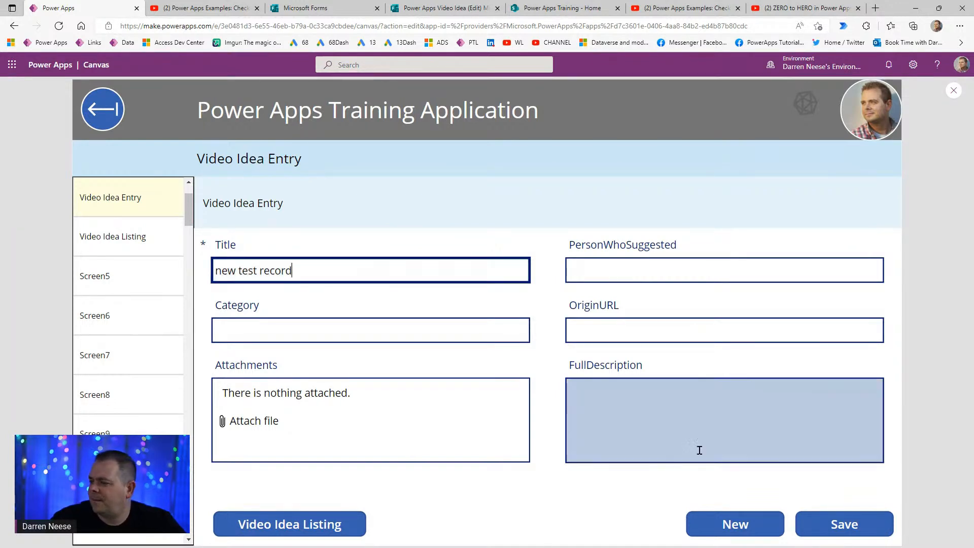
pyautogui.click(852, 524)
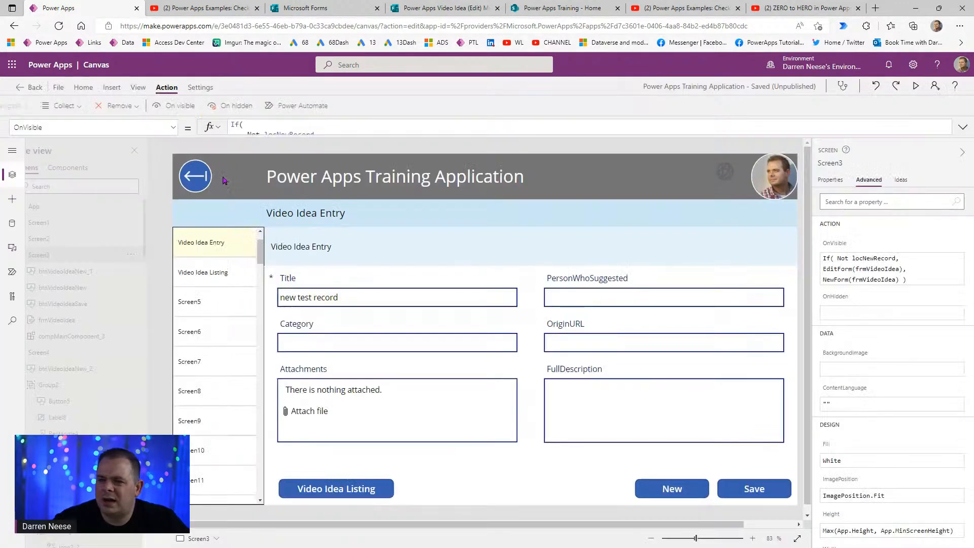
# - Close the preview and verify SPINNER GROUP's Visible property uses gblShowSpinner
pyautogui.click(954, 90)
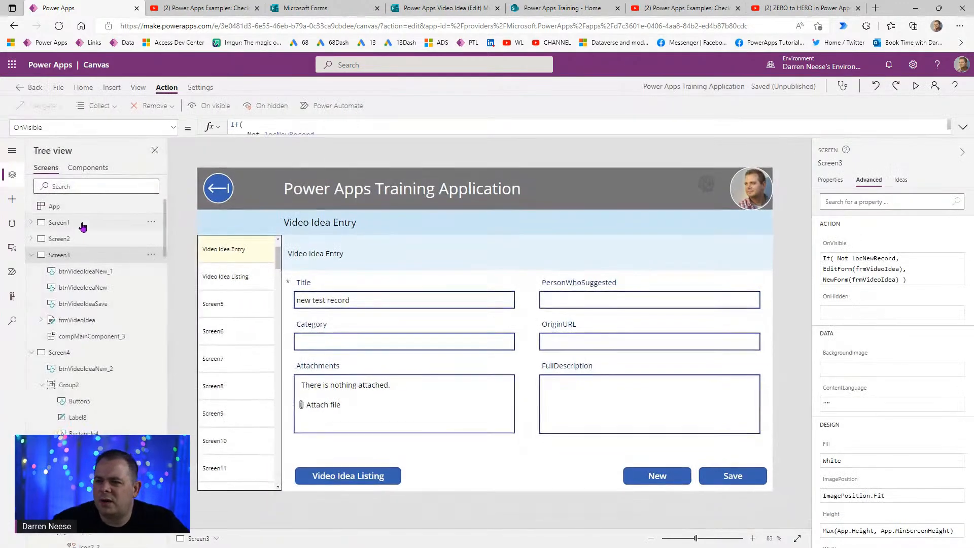
pyautogui.click(77, 167)
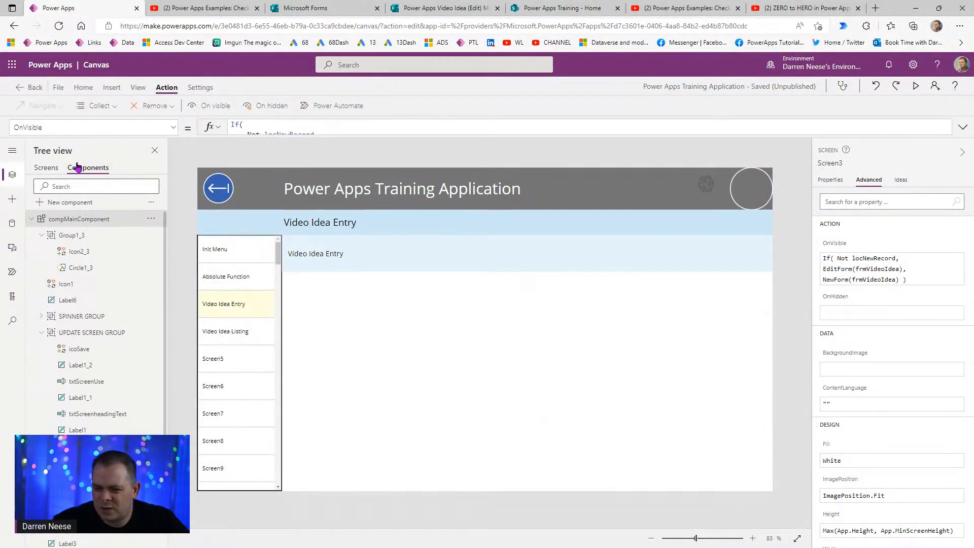
pyautogui.click(77, 318)
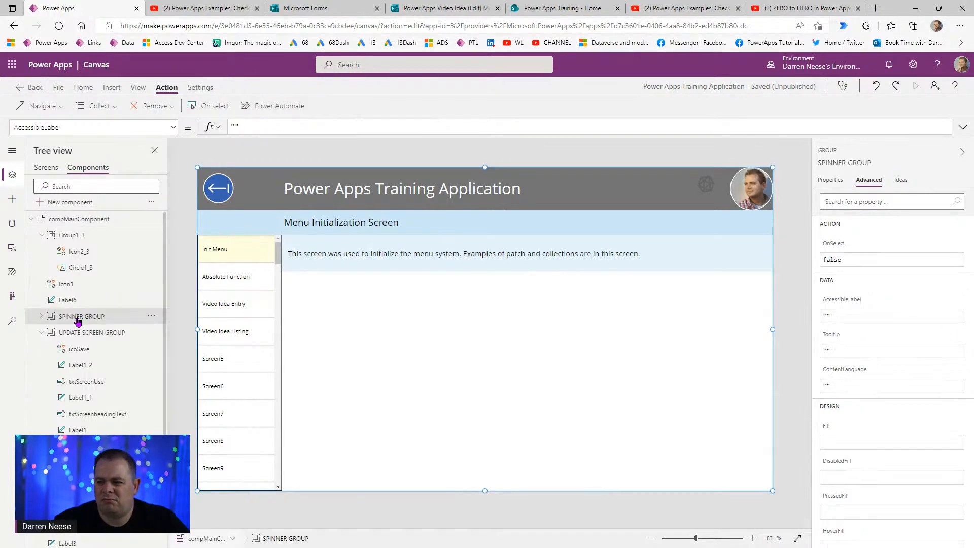
pyautogui.click(174, 128)
pyautogui.scroll(-10, 76, 274)
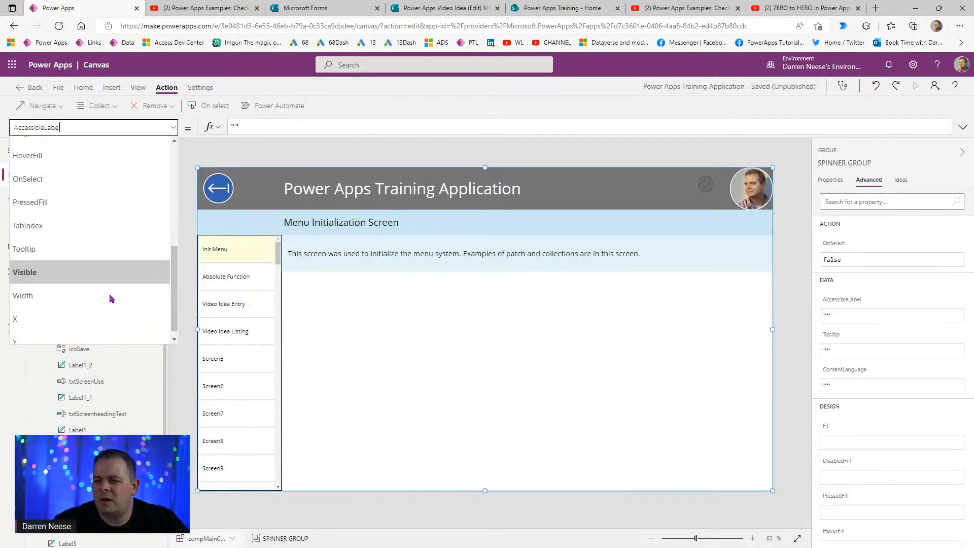
pyautogui.click(49, 262)
pyautogui.doubleClick(261, 127)
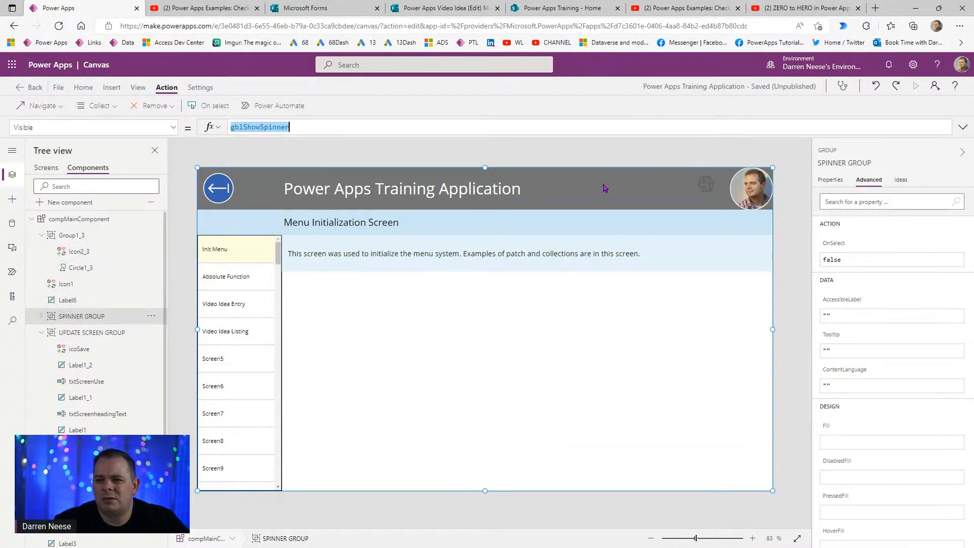
# - Select btnVideoIdeaSave on the entry screen and expand its submit formula
pyautogui.click(46, 167)
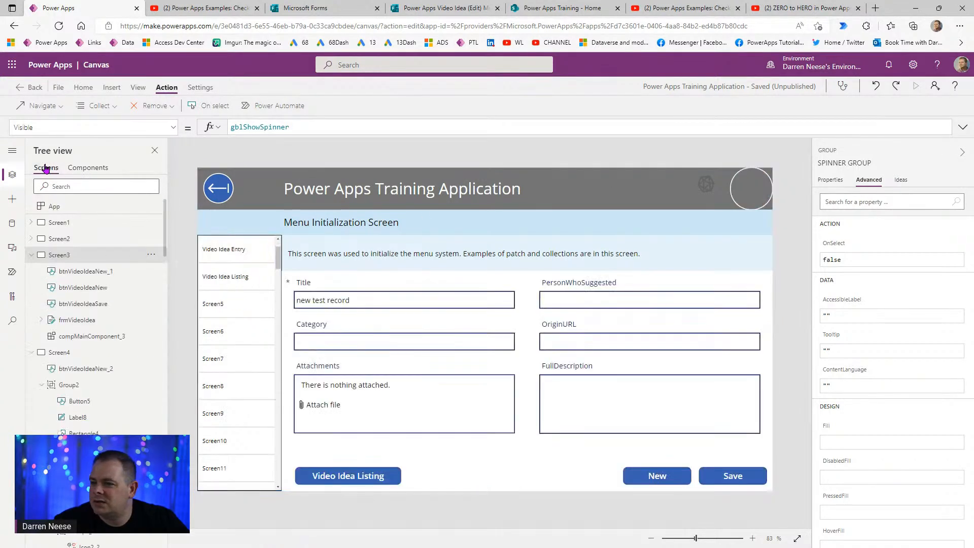
pyautogui.click(741, 479)
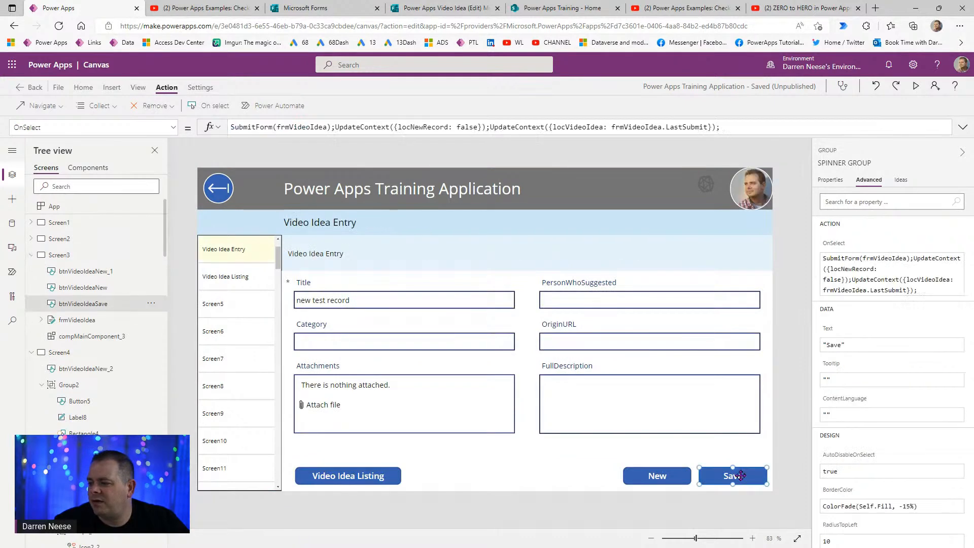
pyautogui.click(963, 127)
# - Wrap the Save formula's SubmitForm between Set(gblShowSpinner, true) and Set(gblShowSpinner, false), formatted on separate lines
pyautogui.click(465, 299)
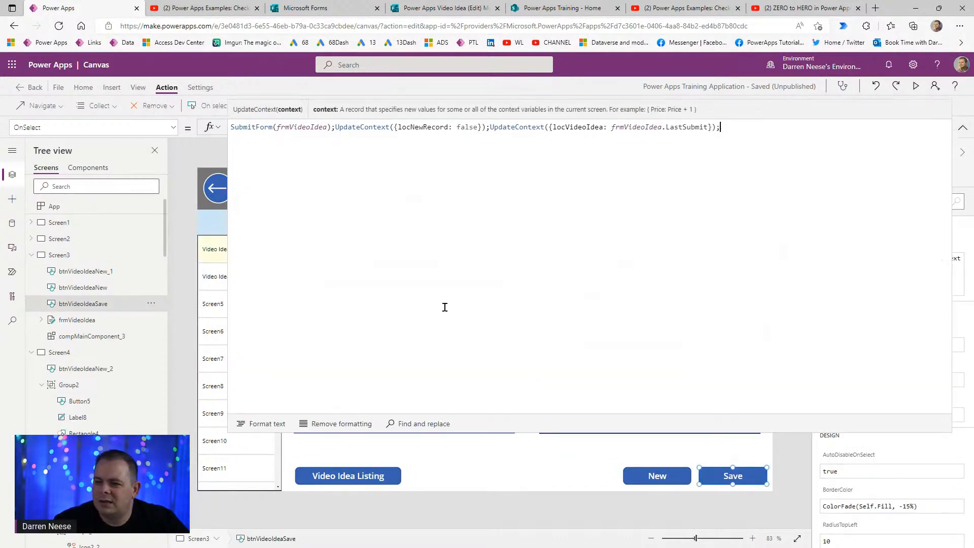
pyautogui.click(272, 428)
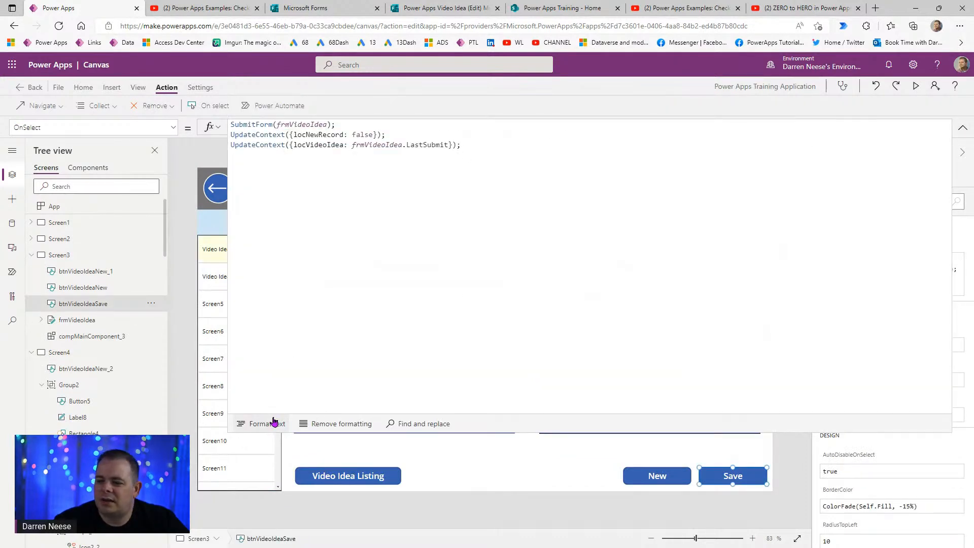
pyautogui.press('Return')
pyautogui.write('Set(gblShowSpinner')
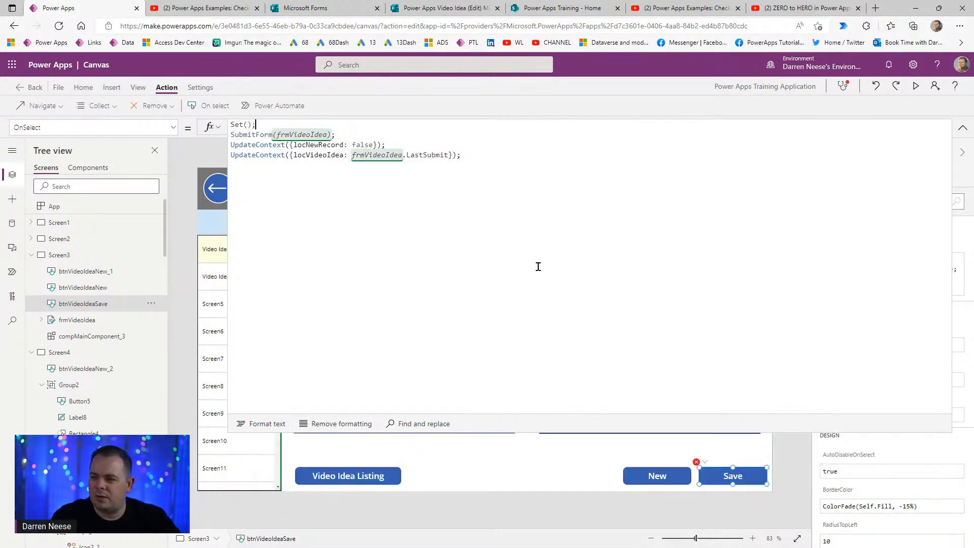
pyautogui.write(', true')
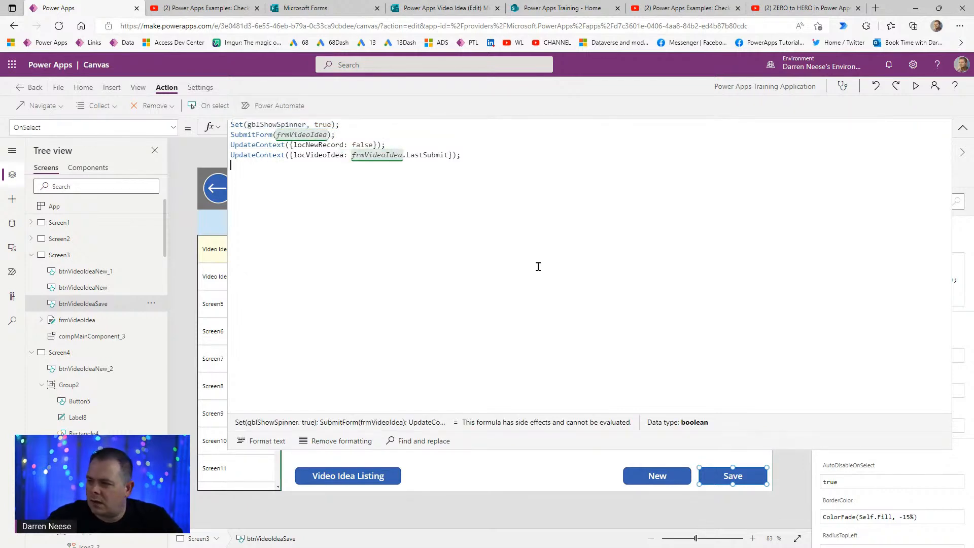
pyautogui.press('Return')
pyautogui.write('Set(gblShowSpinner, true);')
pyautogui.press('Left')
pyautogui.press('Left')
pyautogui.hotkey('ctrl', 'shift', 'Left')
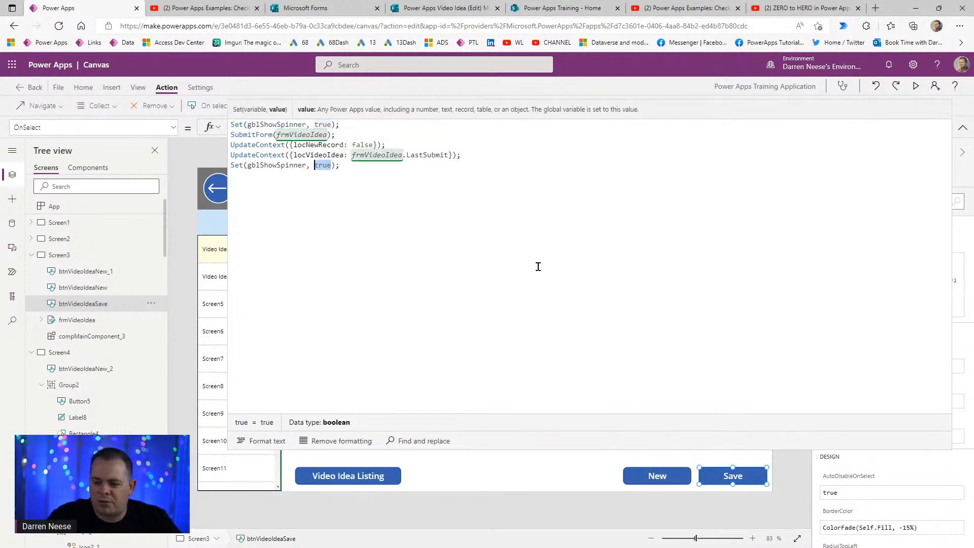
pyautogui.press('BackSpace')
pyautogui.write('false')
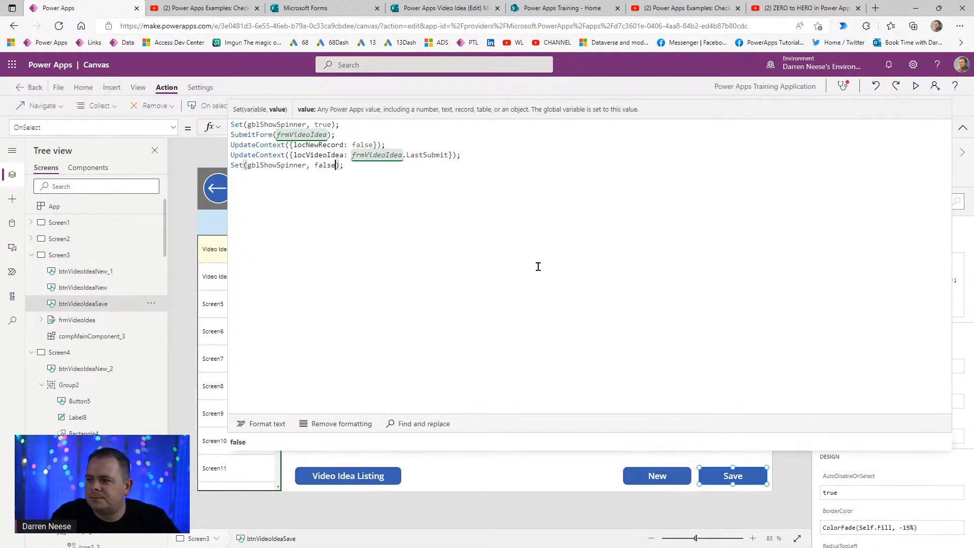
pyautogui.click(272, 441)
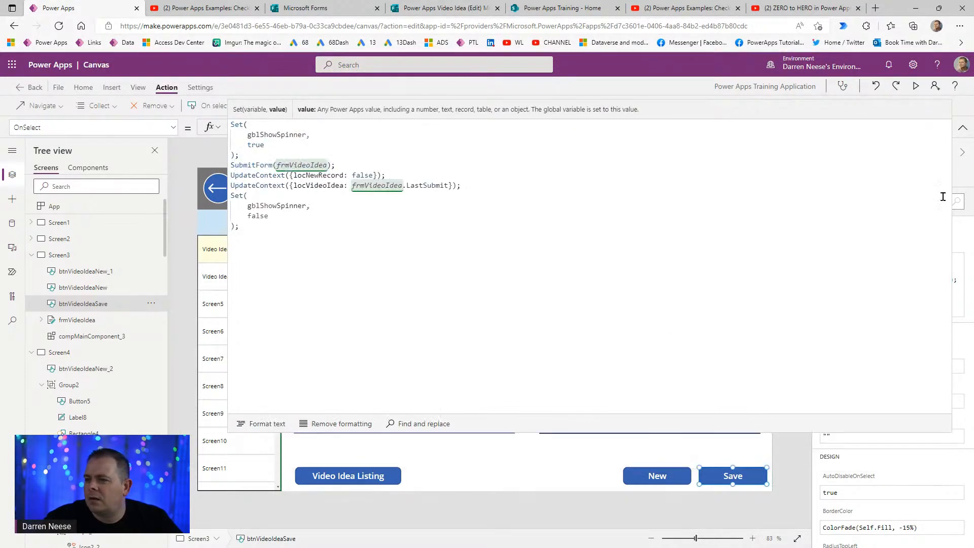
# - Collapse the formula bar, preview the app with F5, and start a blank Video Idea Entry form
pyautogui.click(963, 131)
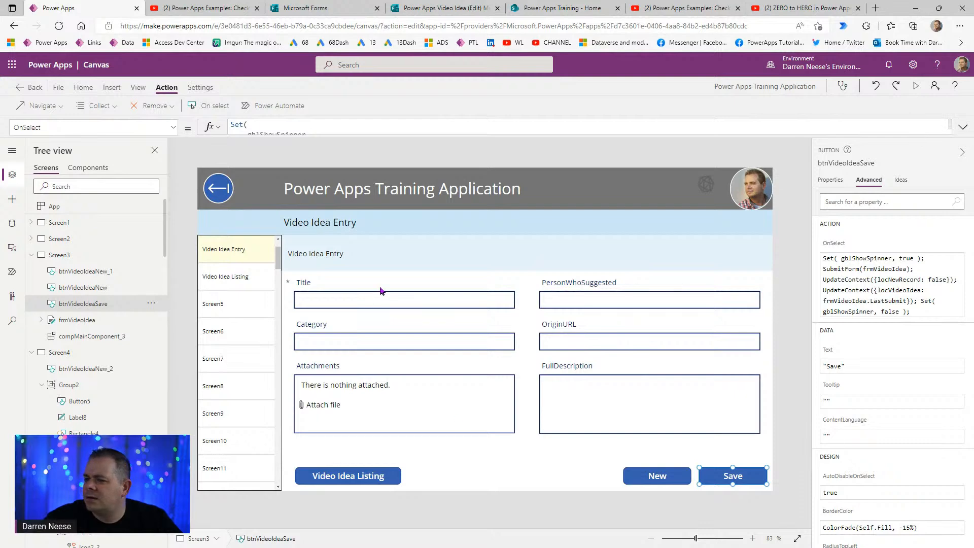
pyautogui.press('F5')
pyautogui.click(739, 524)
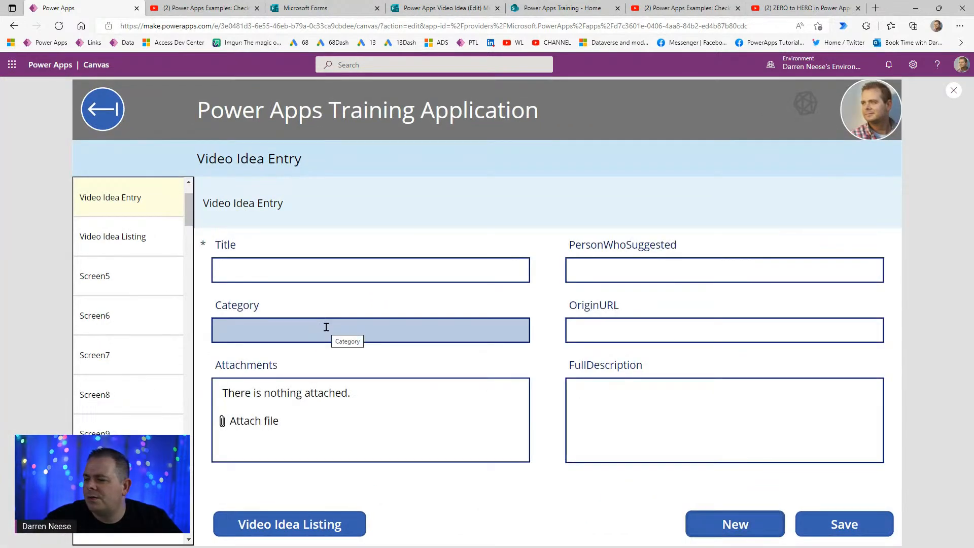
# - Enter 'new record again' as the Title, save the record, and exit preview
pyautogui.click(328, 270)
pyautogui.write('new ')
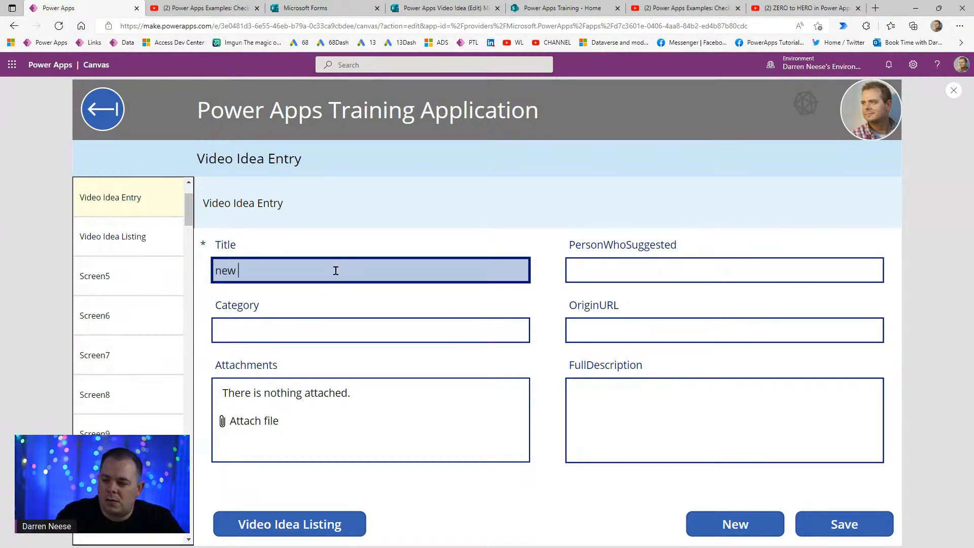
pyautogui.write('record again')
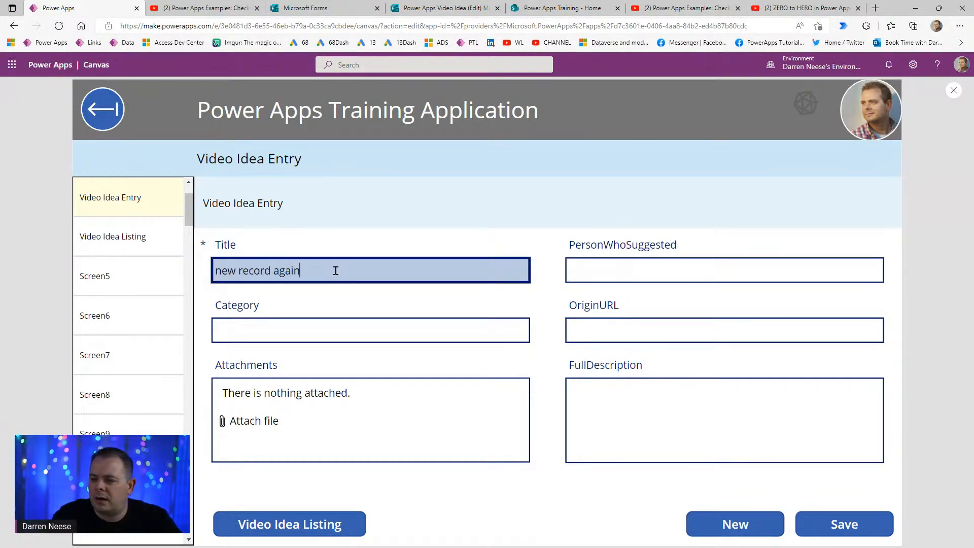
pyautogui.click(844, 523)
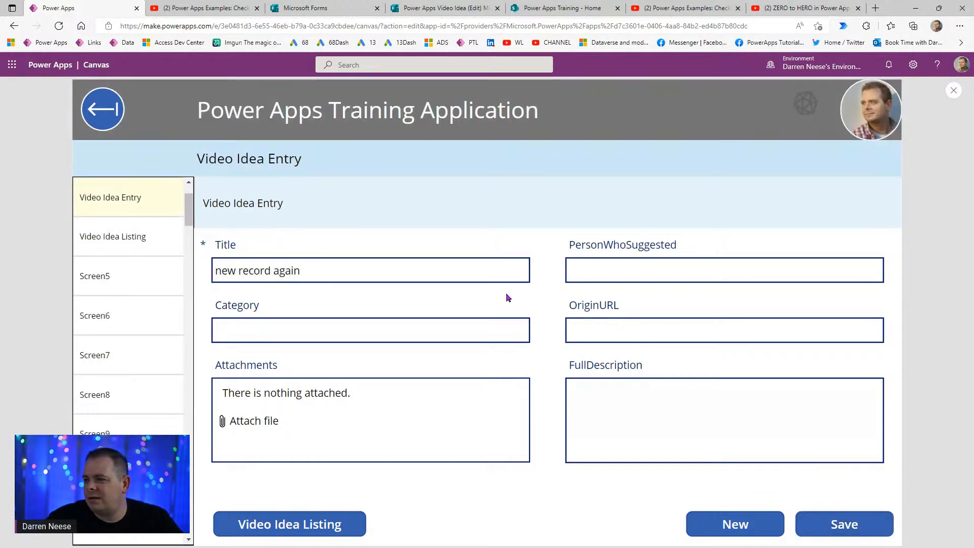
pyautogui.click(955, 92)
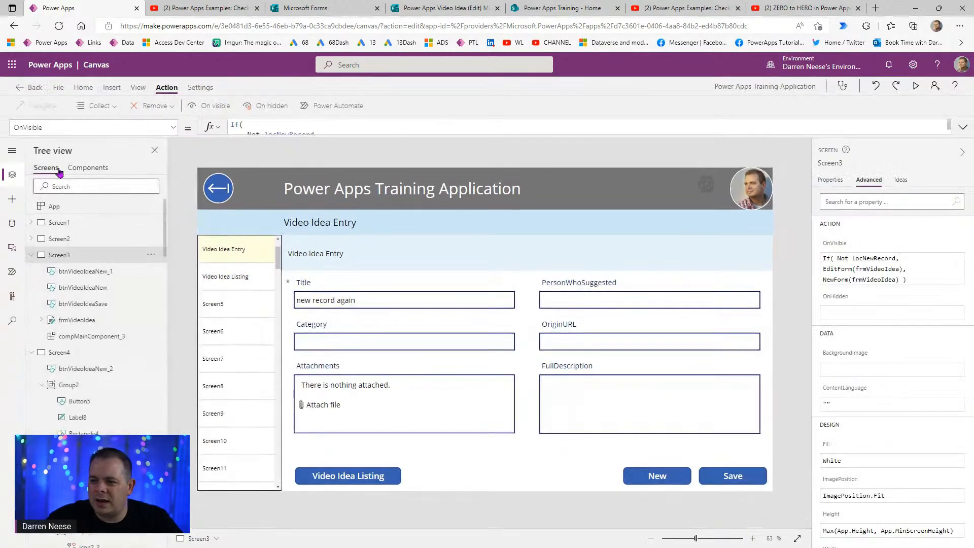
# - Bring compMainComponent_3 to the front on Screen3, then check the layering in preview
pyautogui.click(119, 339)
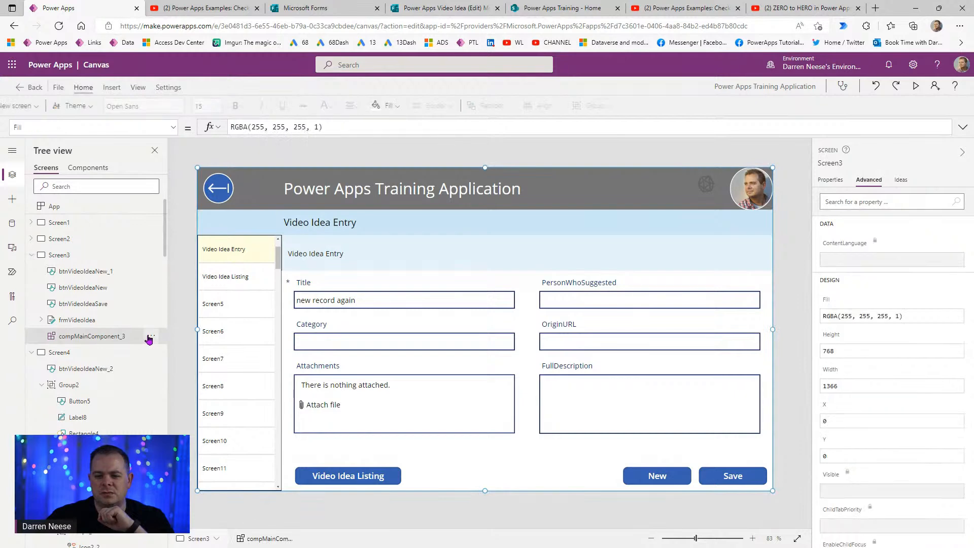
pyautogui.click(151, 336)
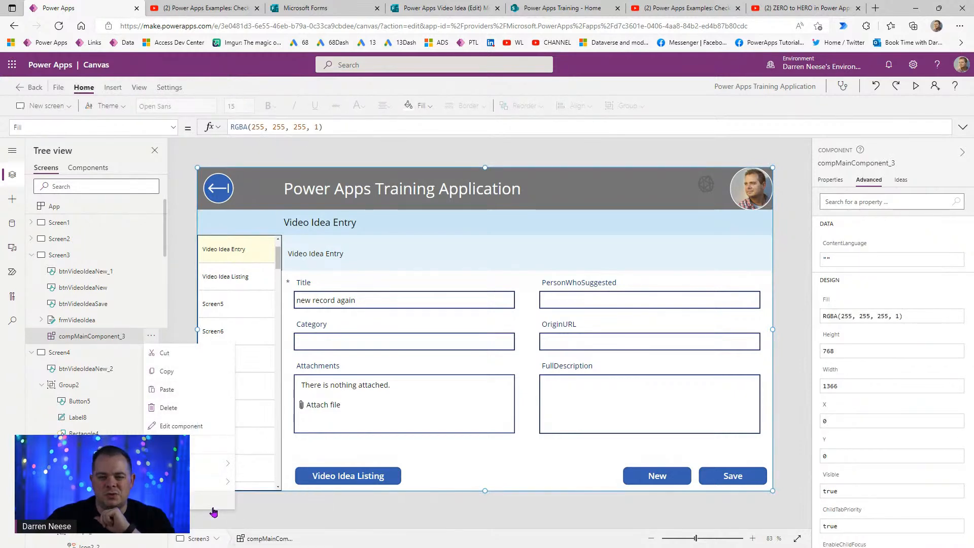
pyautogui.moveTo(203, 466)
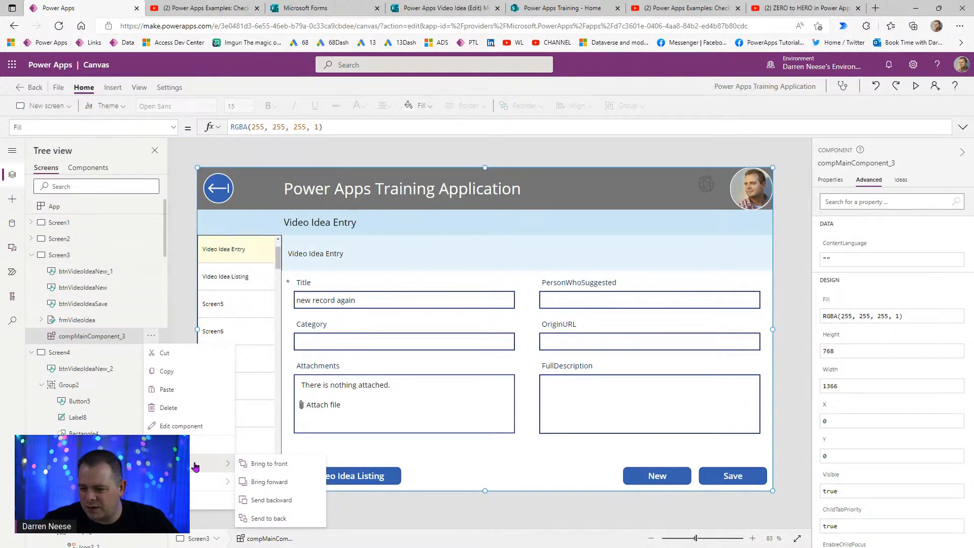
pyautogui.click(260, 464)
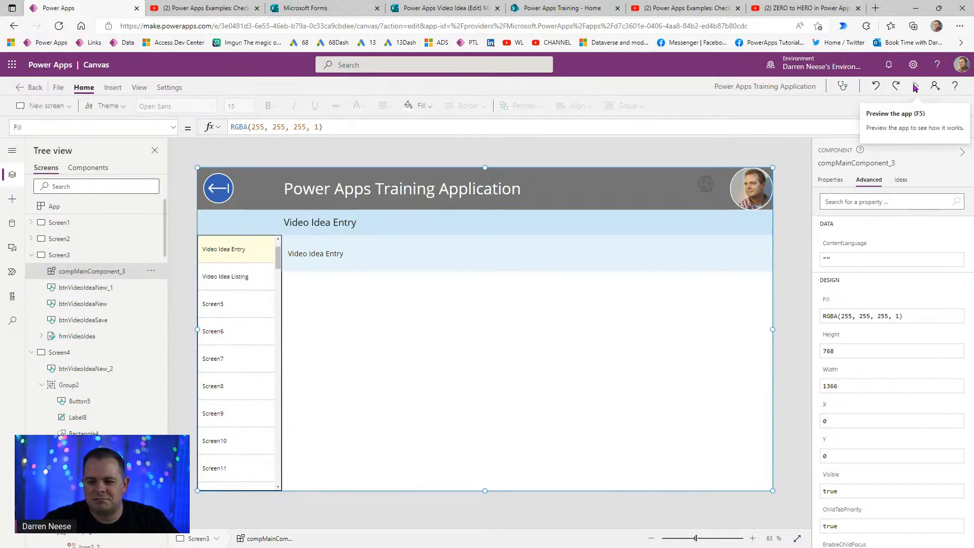
pyautogui.click(916, 88)
pyautogui.scroll(2, 156, 298)
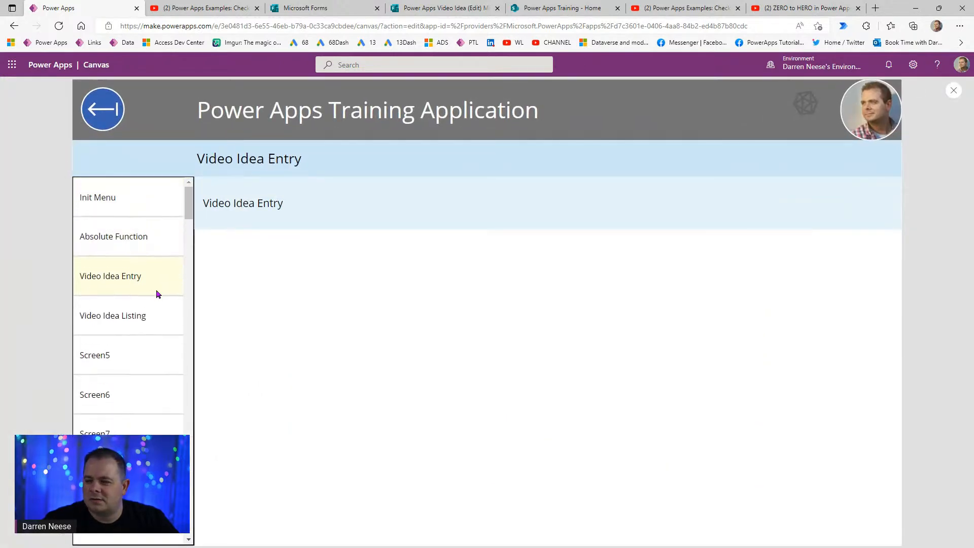
pyautogui.click(953, 92)
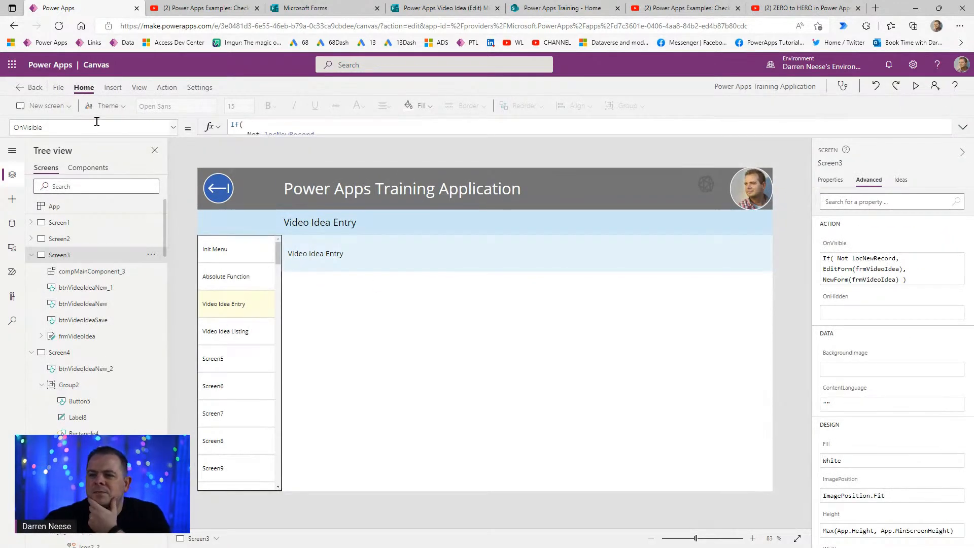
# - Look over compMainComponent under Components and its instance compMainComponent_3 on Screen3
pyautogui.click(88, 168)
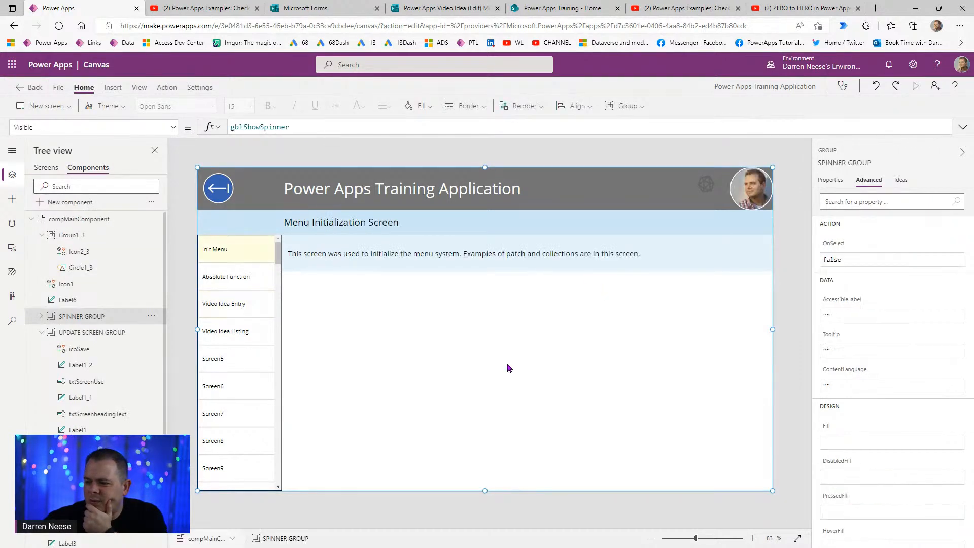
pyautogui.click(443, 376)
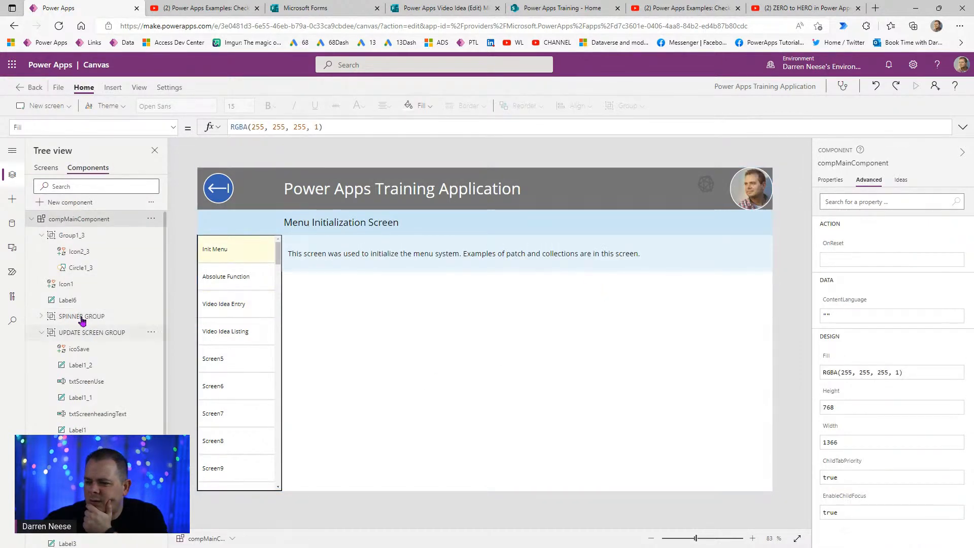
pyautogui.click(40, 236)
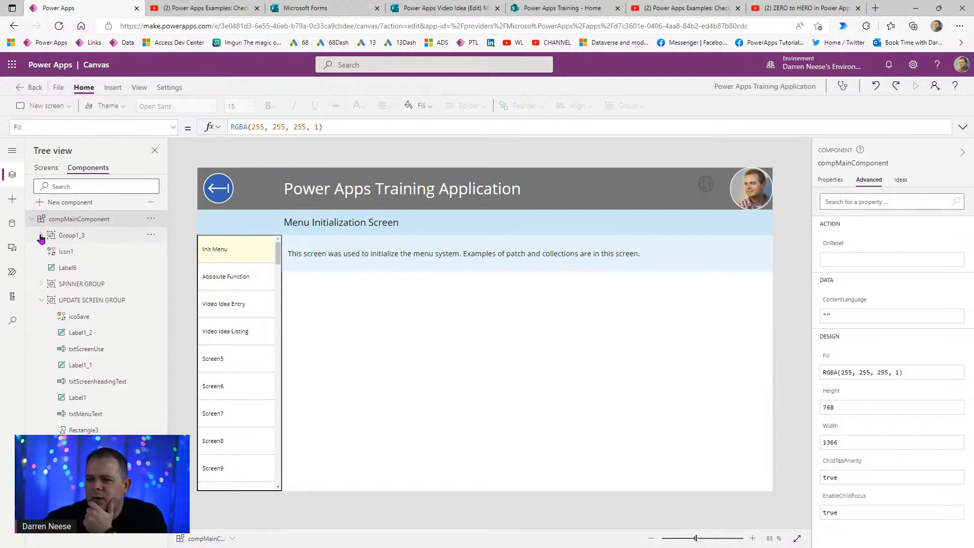
pyautogui.click(44, 169)
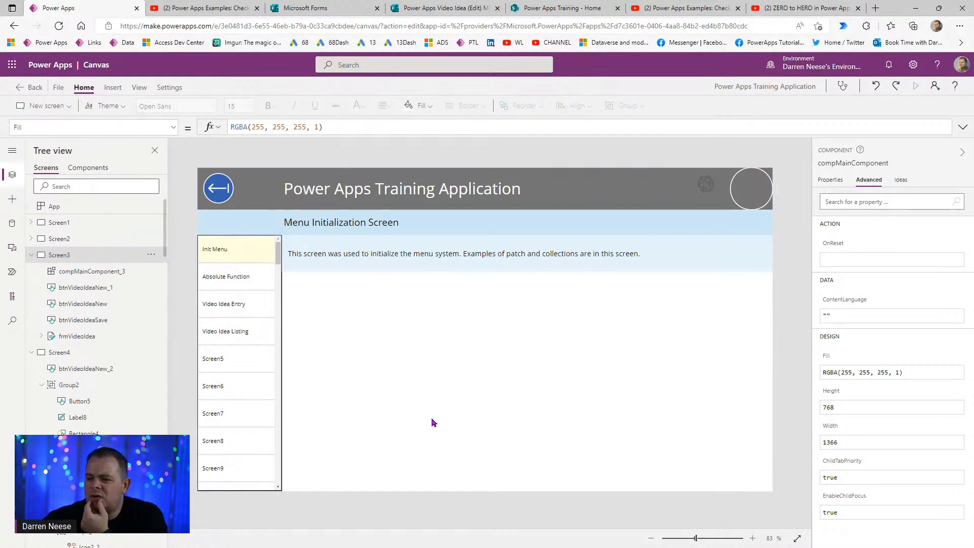
pyautogui.click(584, 284)
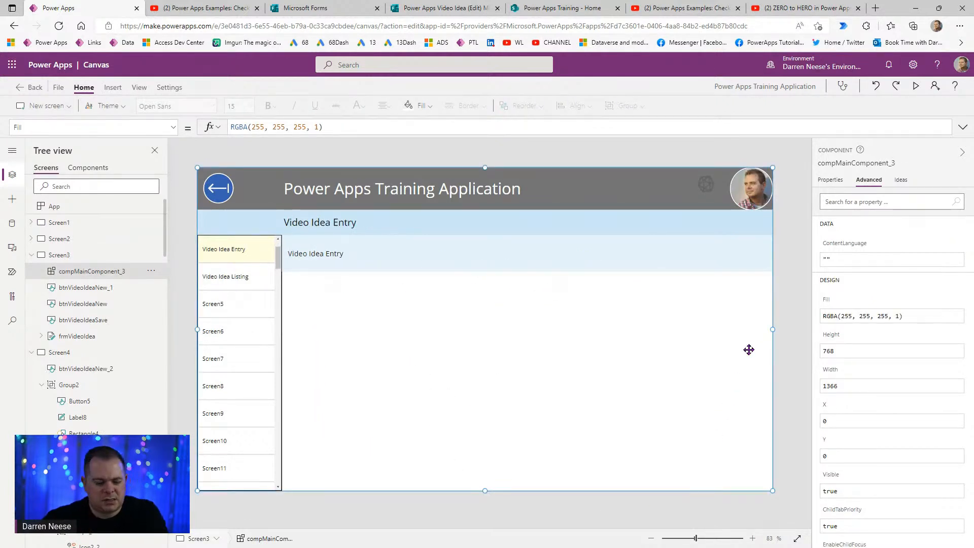
pyautogui.keyDown('alt'); pyautogui.click(707, 186); pyautogui.keyUp('alt')
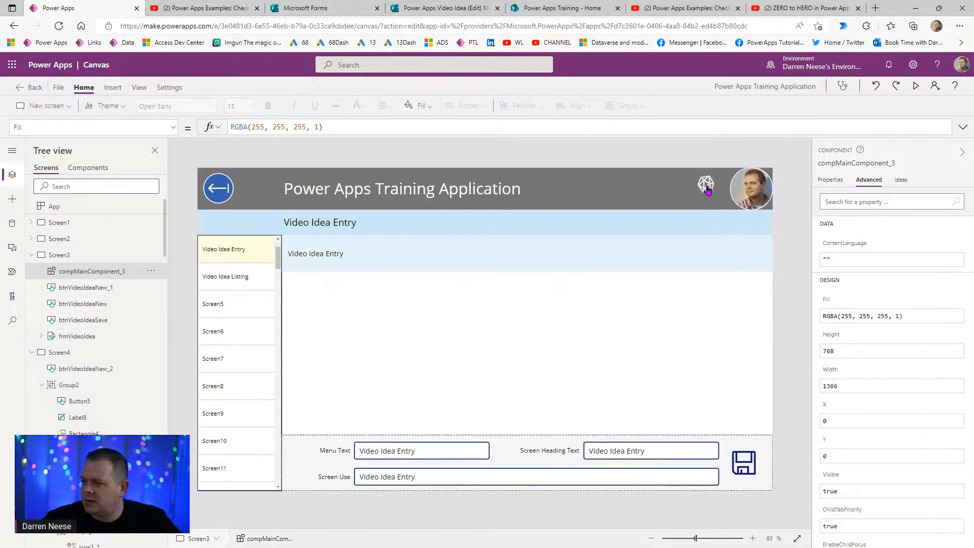
pyautogui.keyDown('alt'); pyautogui.click(707, 189); pyautogui.keyUp('alt')
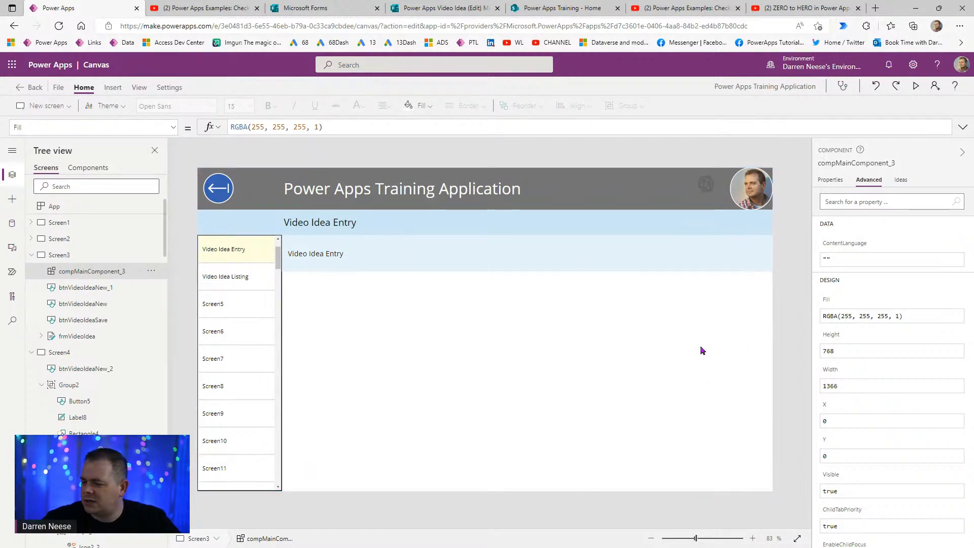
# - Inspect galCompMenu, Image1, labels, rectangles, spinner and update-screen groups, then view component properties
pyautogui.click(82, 168)
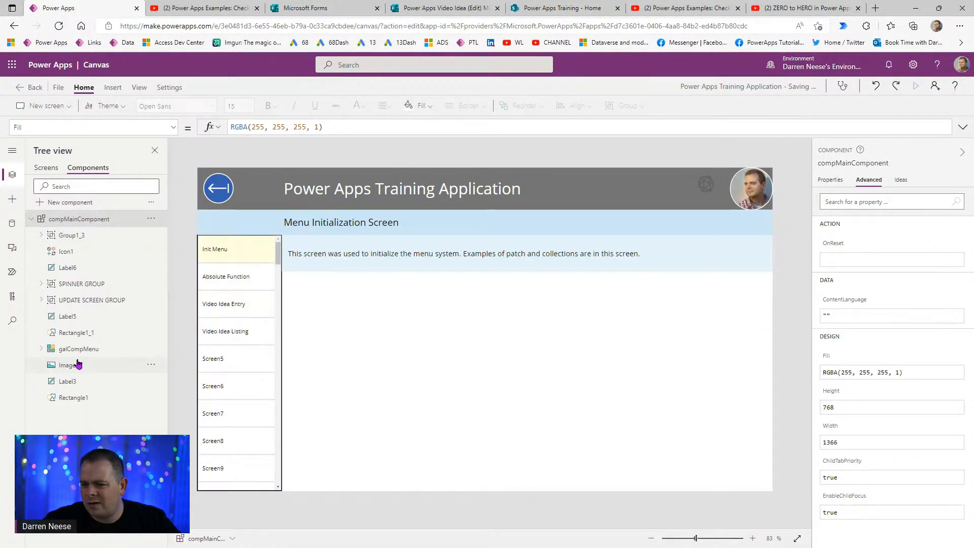
pyautogui.click(78, 349)
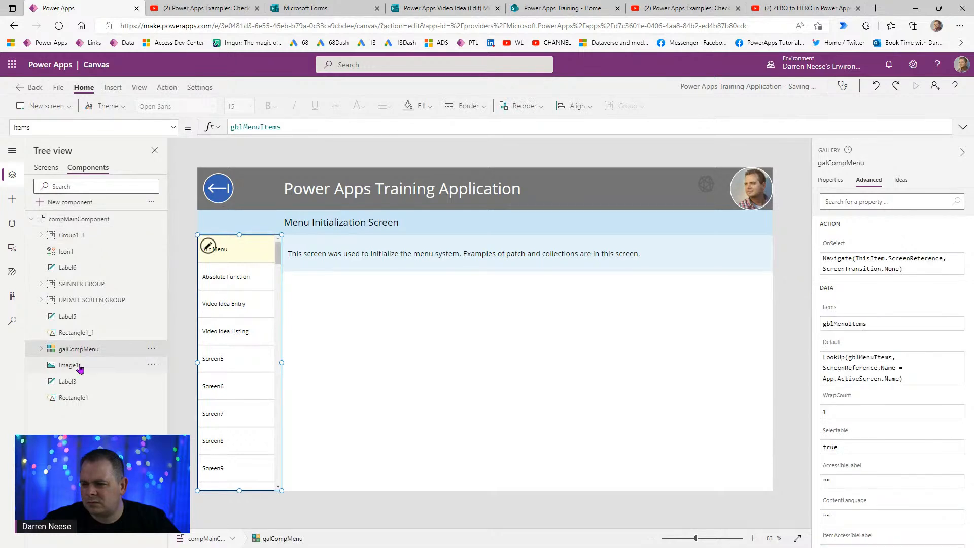
pyautogui.click(80, 366)
pyautogui.click(80, 381)
pyautogui.click(80, 398)
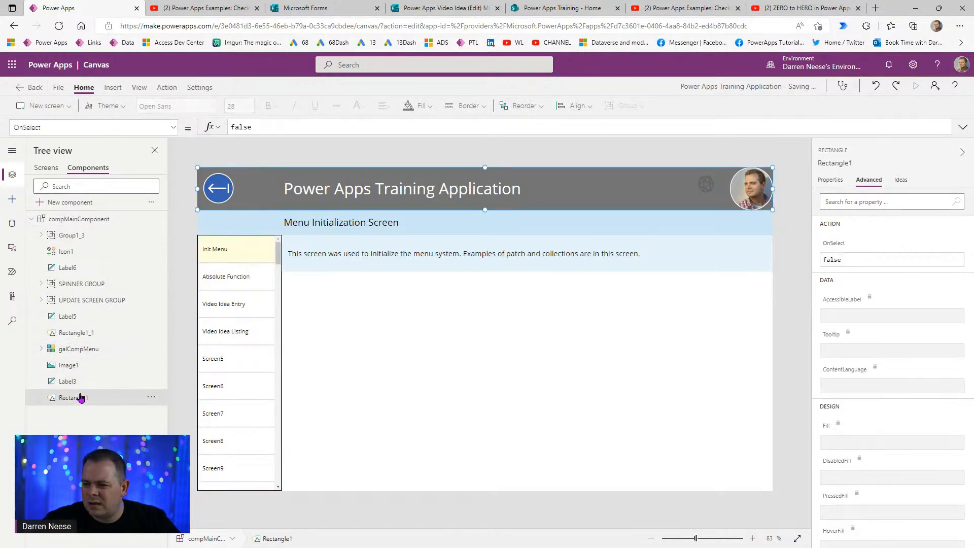
pyautogui.click(75, 332)
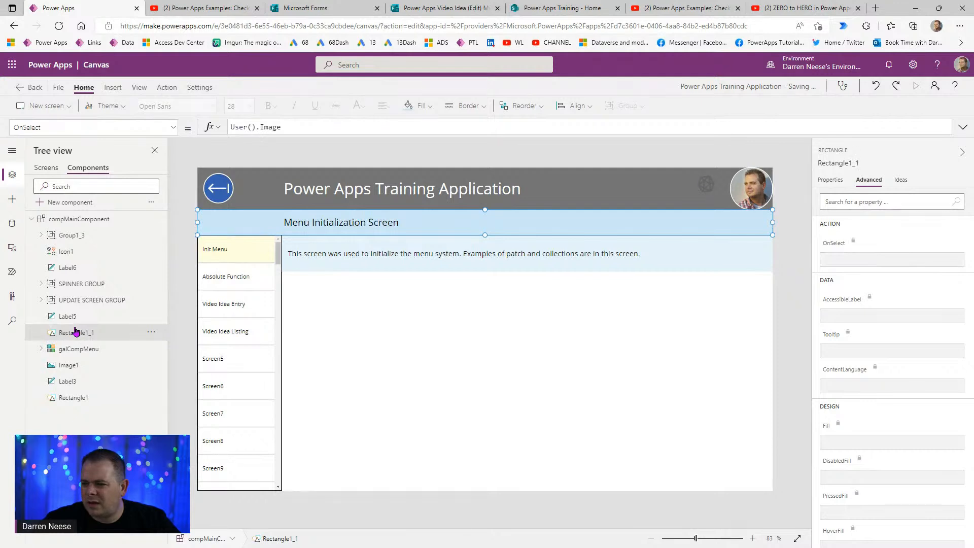
pyautogui.click(74, 317)
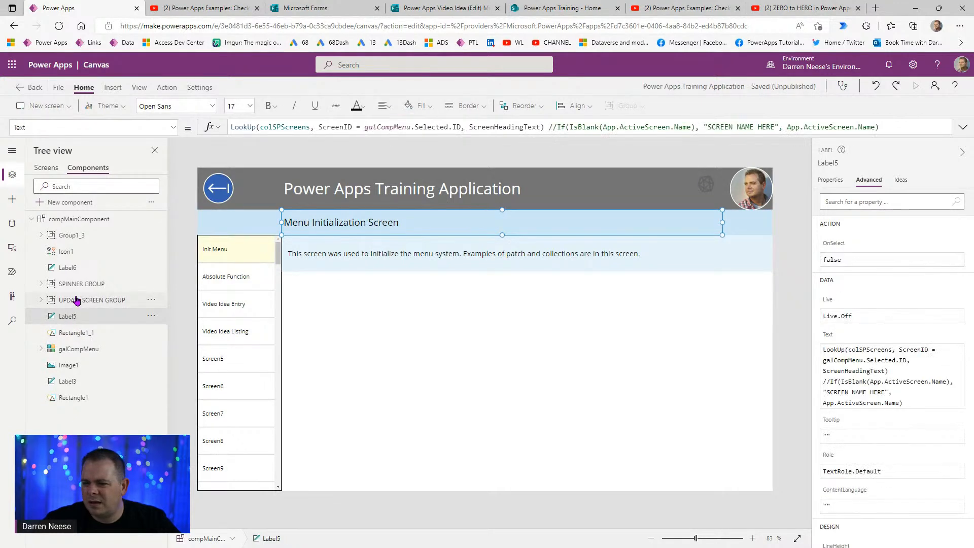
pyautogui.click(76, 300)
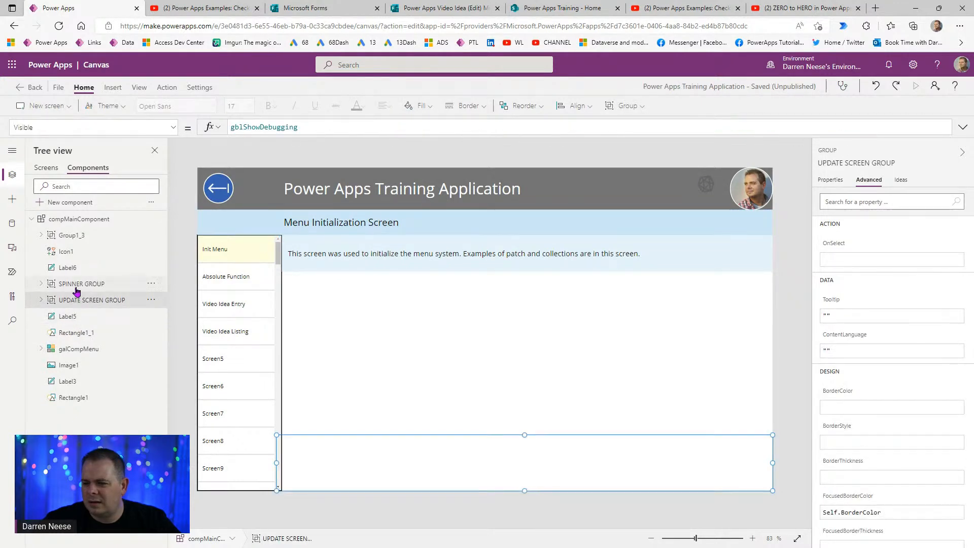
pyautogui.click(76, 287)
pyautogui.click(76, 269)
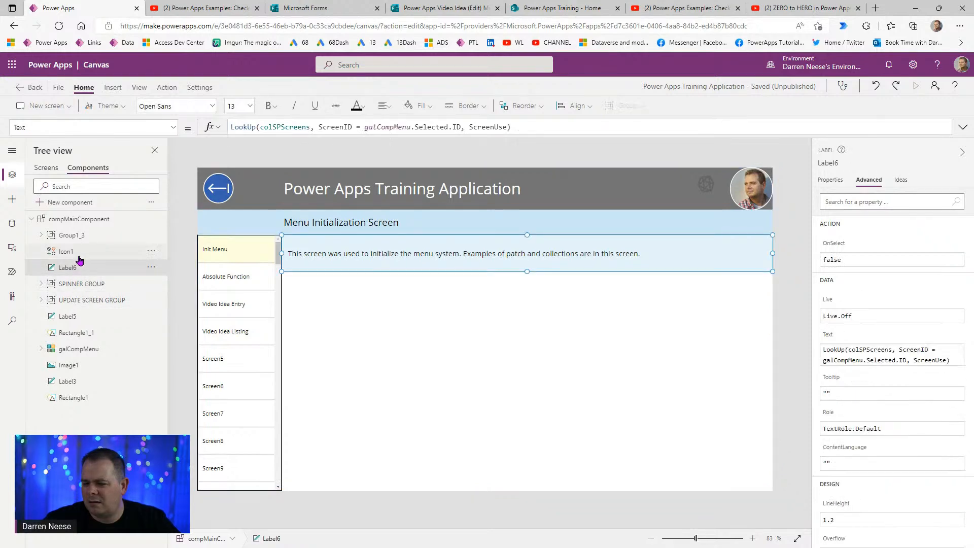
pyautogui.click(80, 253)
pyautogui.click(506, 428)
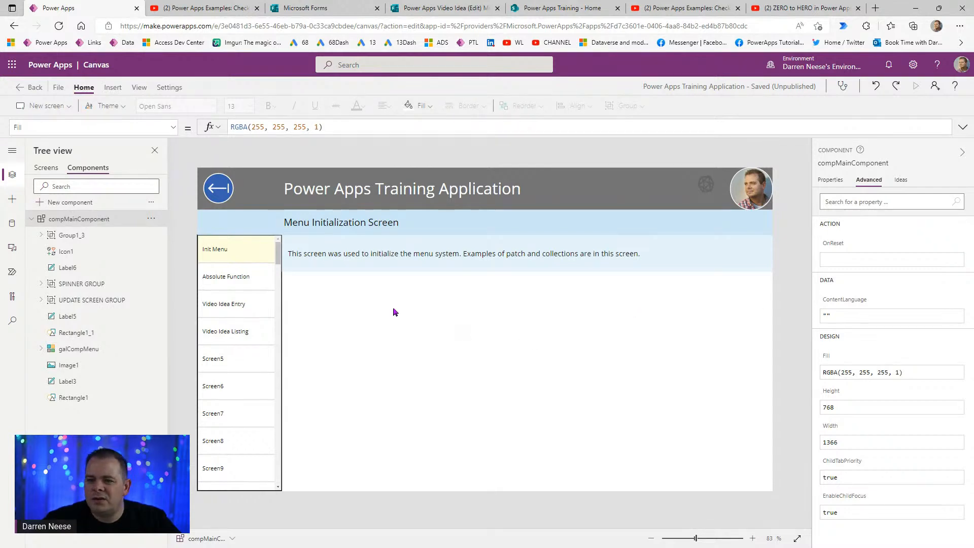
pyautogui.click(830, 181)
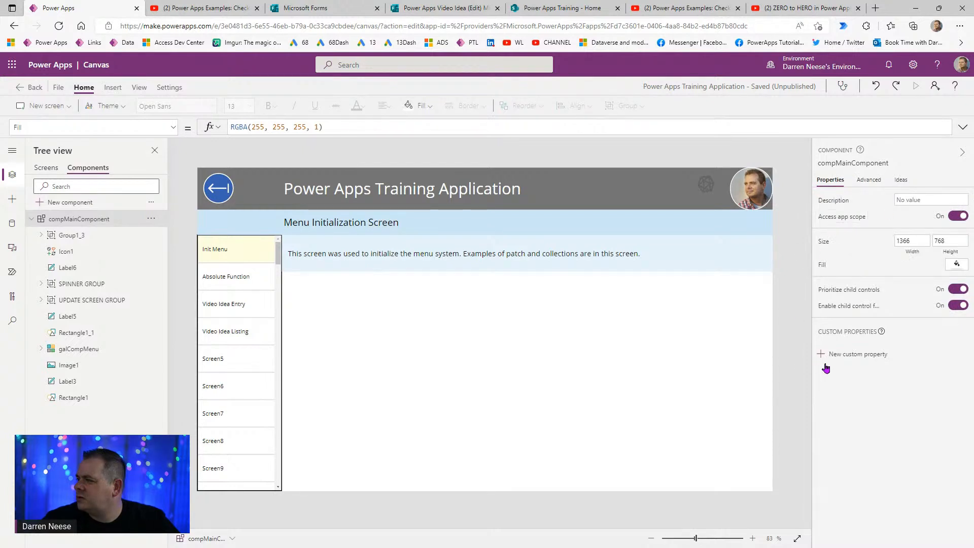
# - Change the component's Fill from RGBA(255, 255, 255, 1) to Transparent and save the app
pyautogui.click(334, 130)
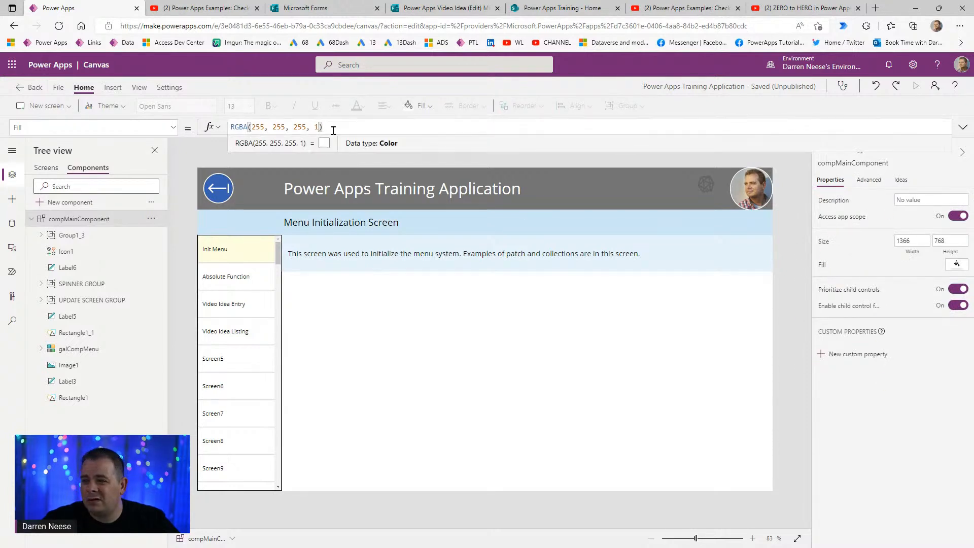
pyautogui.moveTo(333, 131); pyautogui.dragTo(164, 122)
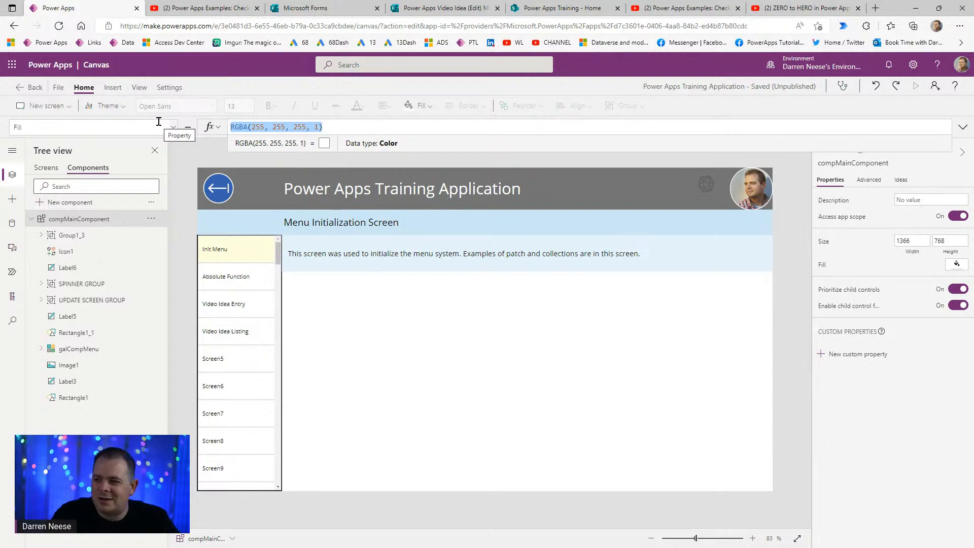
pyautogui.write('Transparent')
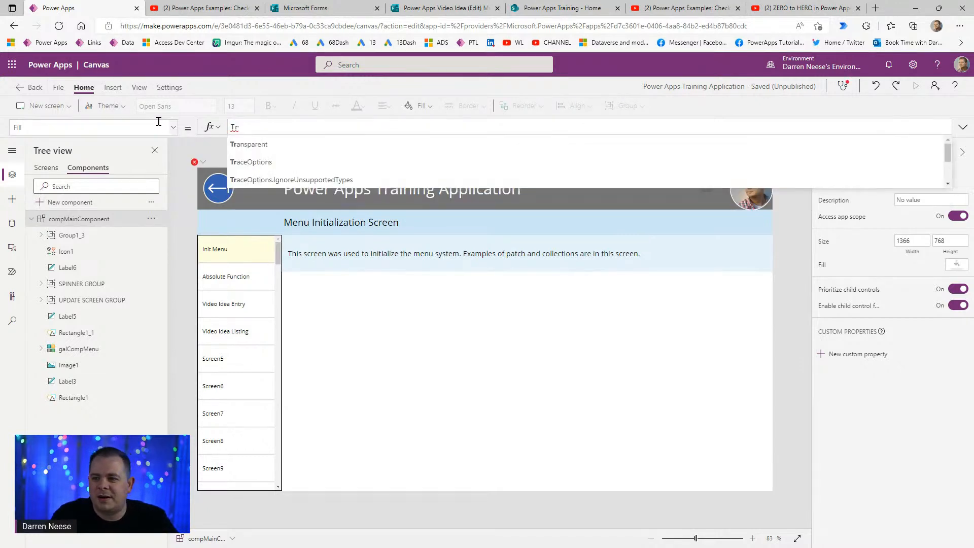
pyautogui.click(43, 168)
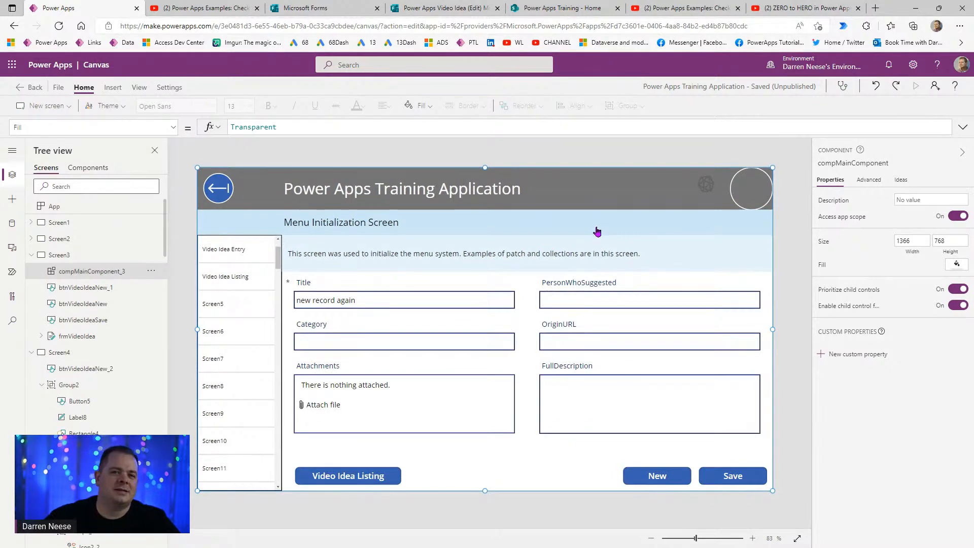
pyautogui.hotkey('ctrl', 's')
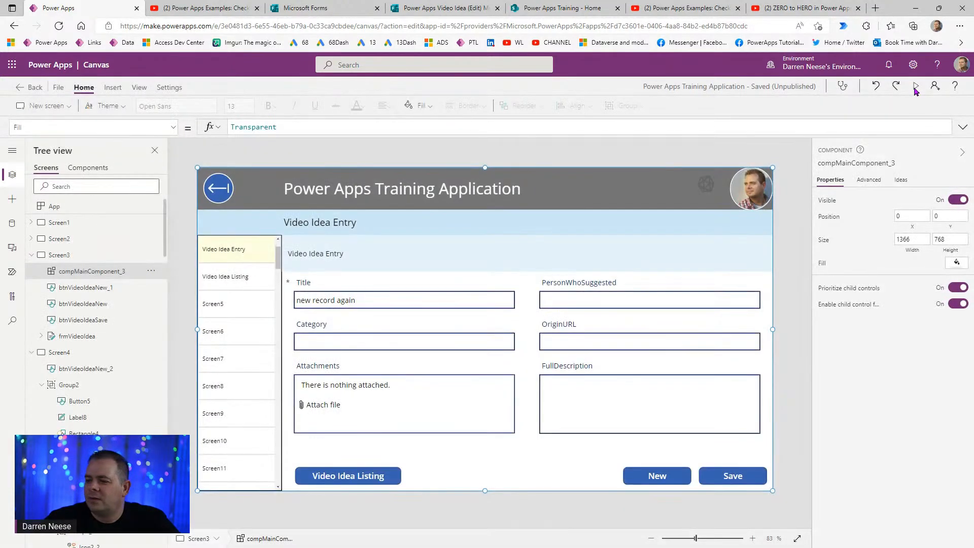
# - Test the app in preview, then return to compMainComponent for editing
pyautogui.click(916, 87)
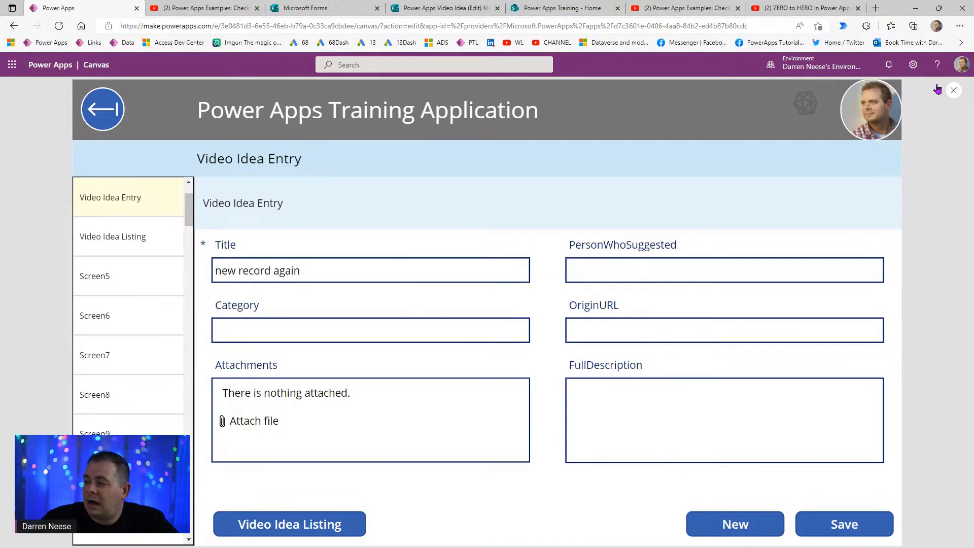
pyautogui.click(953, 92)
pyautogui.click(84, 168)
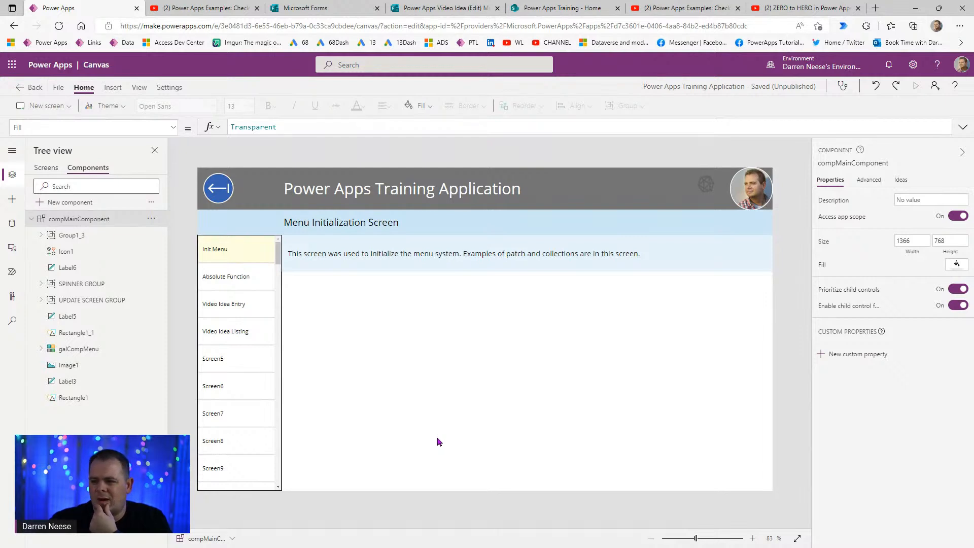
# - Send compMainComponent_3 to the back on Screen3 and run the app in preview
pyautogui.click(46, 169)
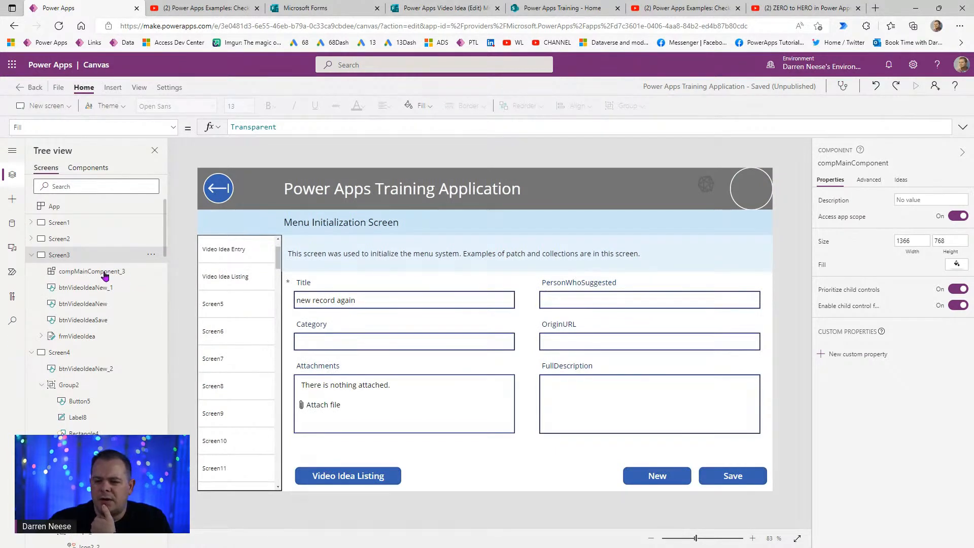
pyautogui.click(82, 277)
pyautogui.click(151, 271)
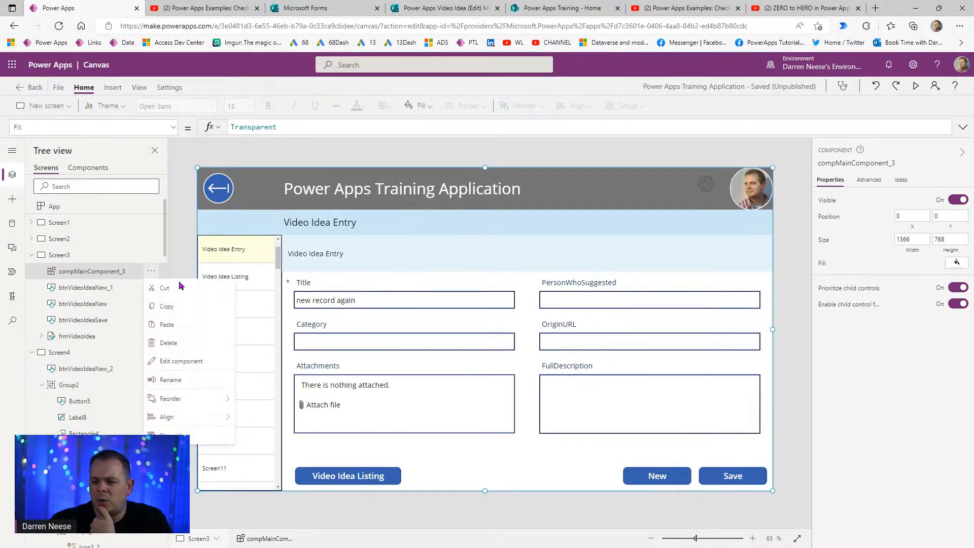
pyautogui.moveTo(203, 399)
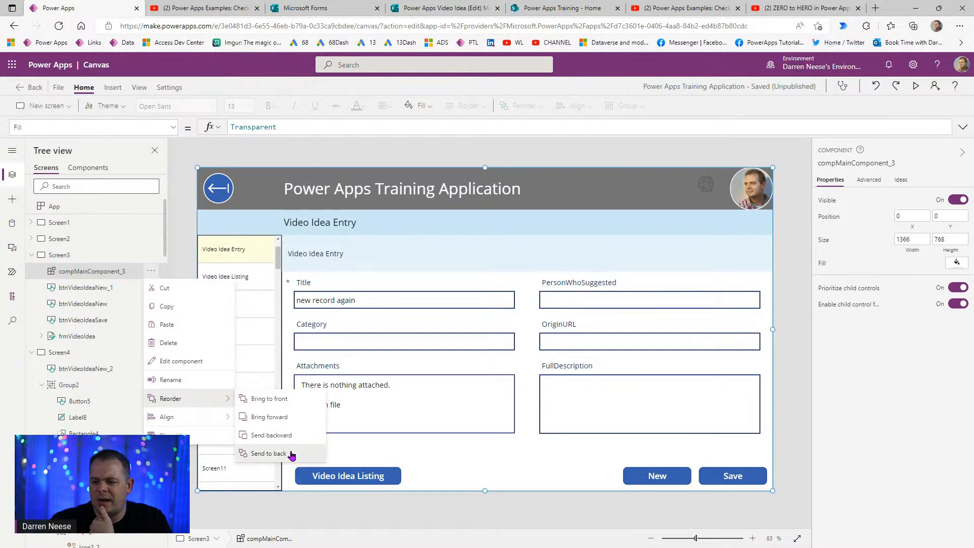
pyautogui.click(291, 454)
pyautogui.click(915, 86)
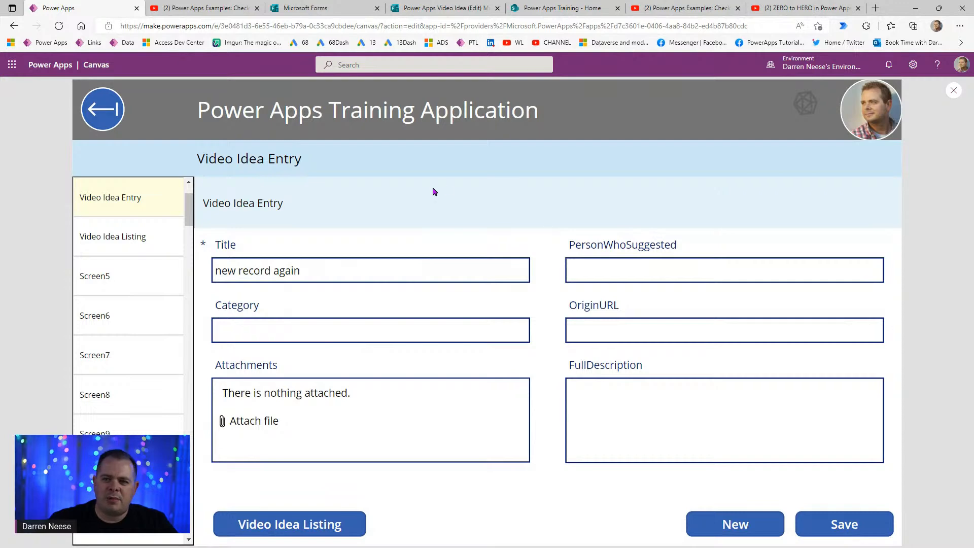
pyautogui.click(952, 91)
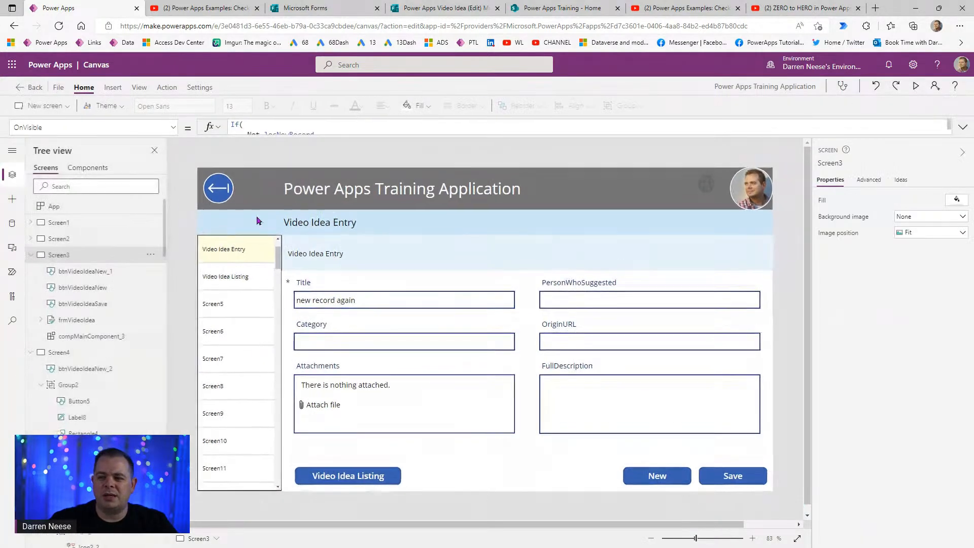
pyautogui.click(89, 168)
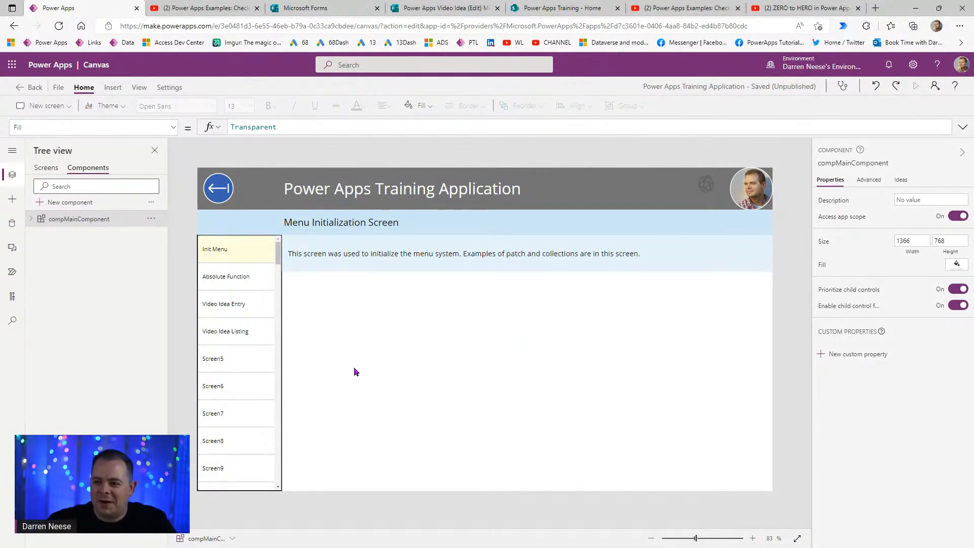
pyautogui.click(49, 169)
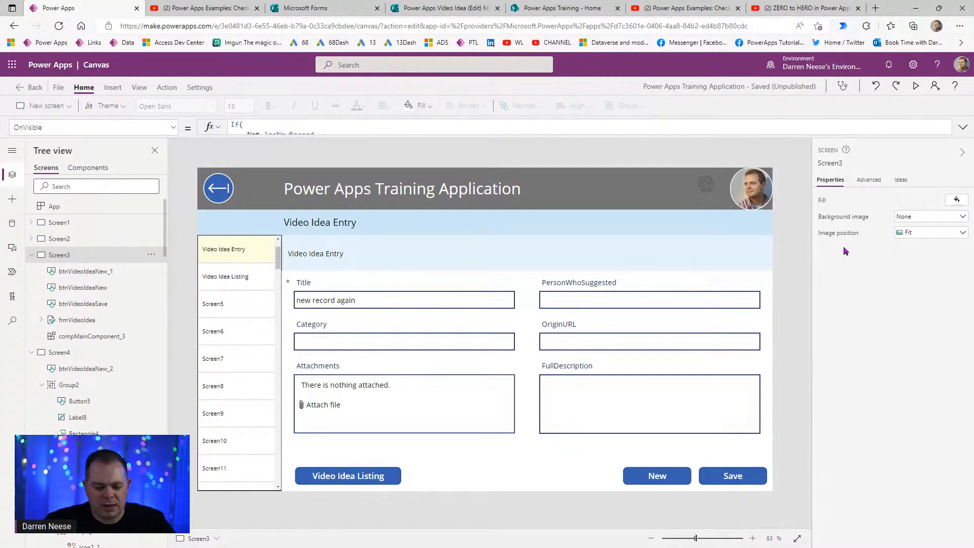
pyautogui.click(915, 85)
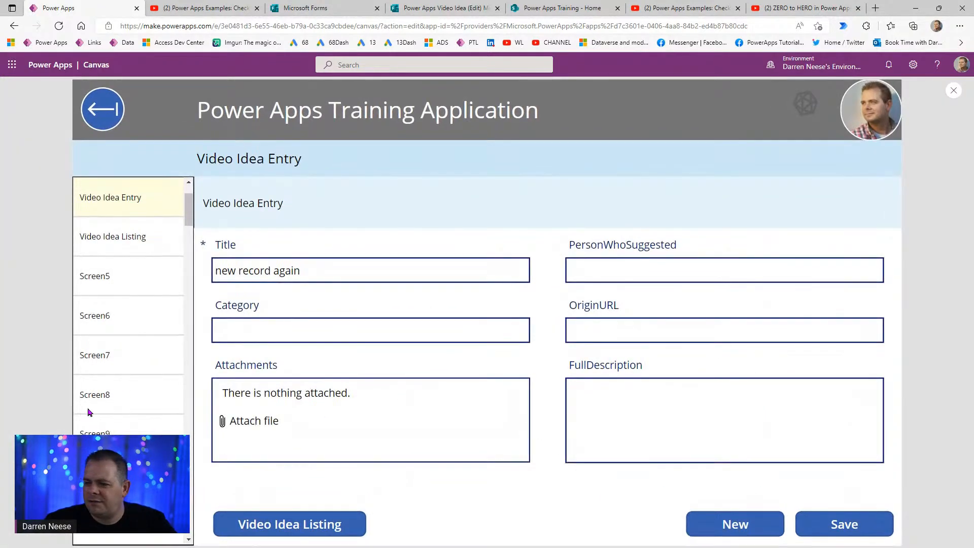
# - In preview, go to Video Idea Listing, select the First Video Idea row, and exit preview
pyautogui.click(283, 526)
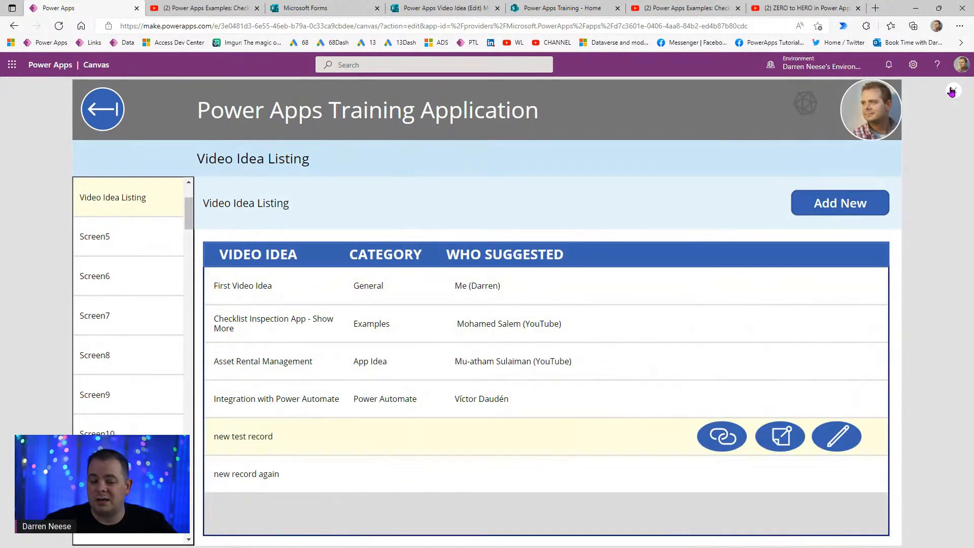
pyautogui.click(622, 298)
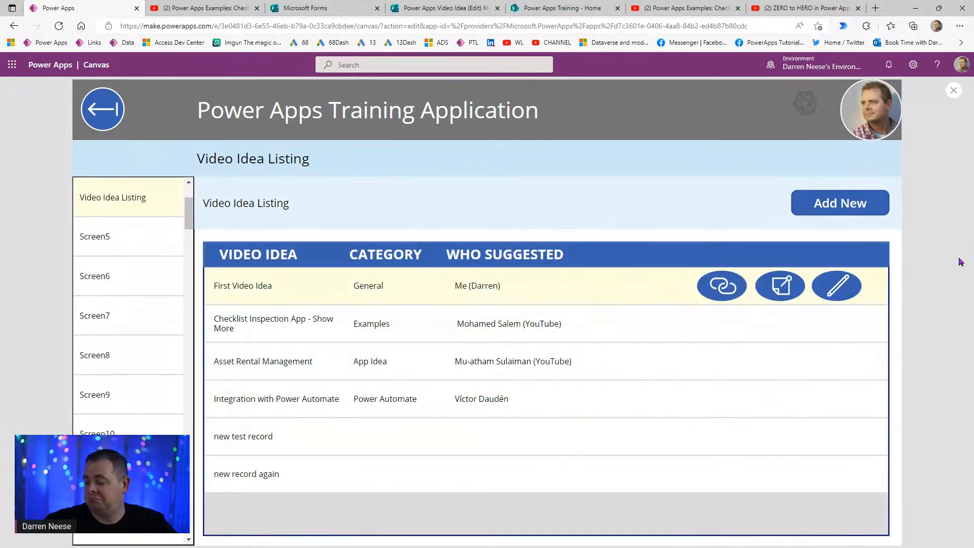
pyautogui.click(947, 100)
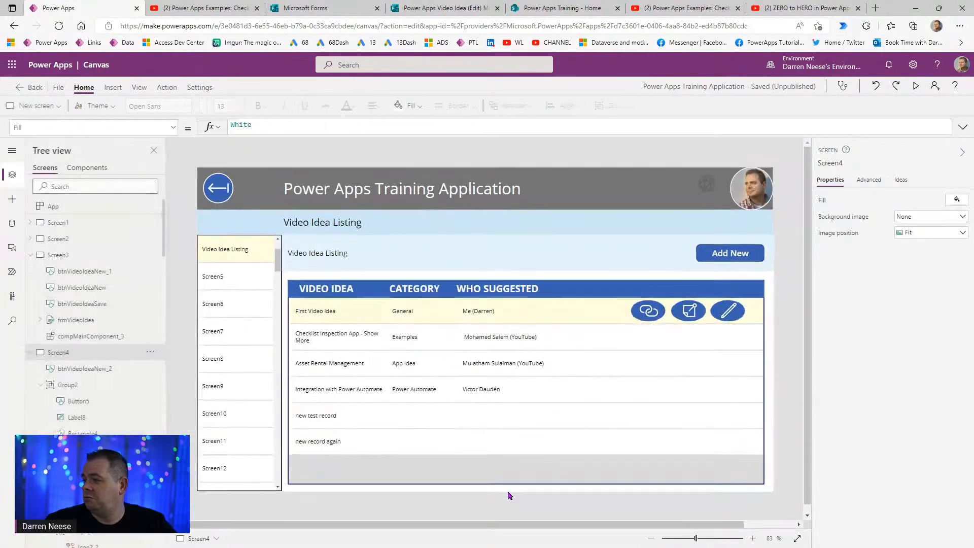
# - Copy the pencil button group Group1_2 into the gallery row and position it beside the link button
pyautogui.click(80, 388)
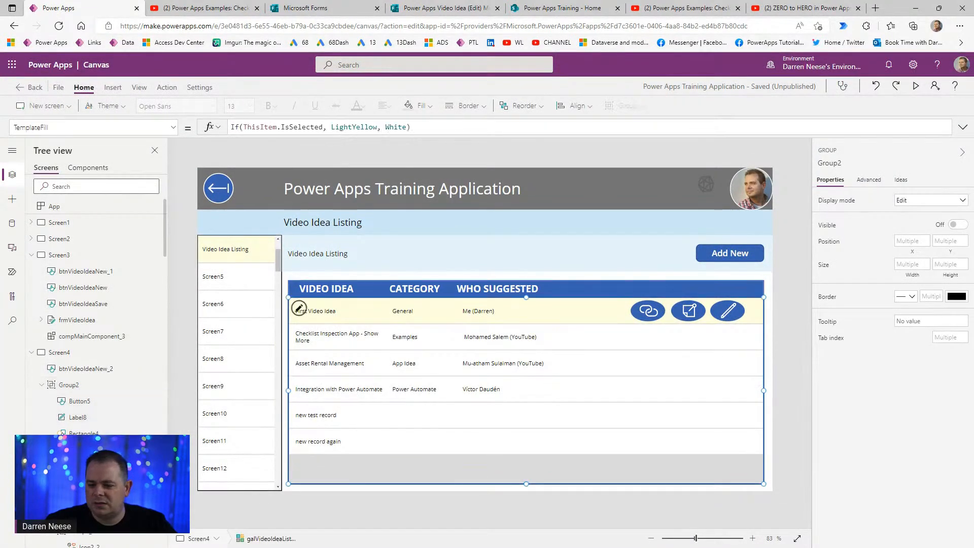
pyautogui.click(113, 320)
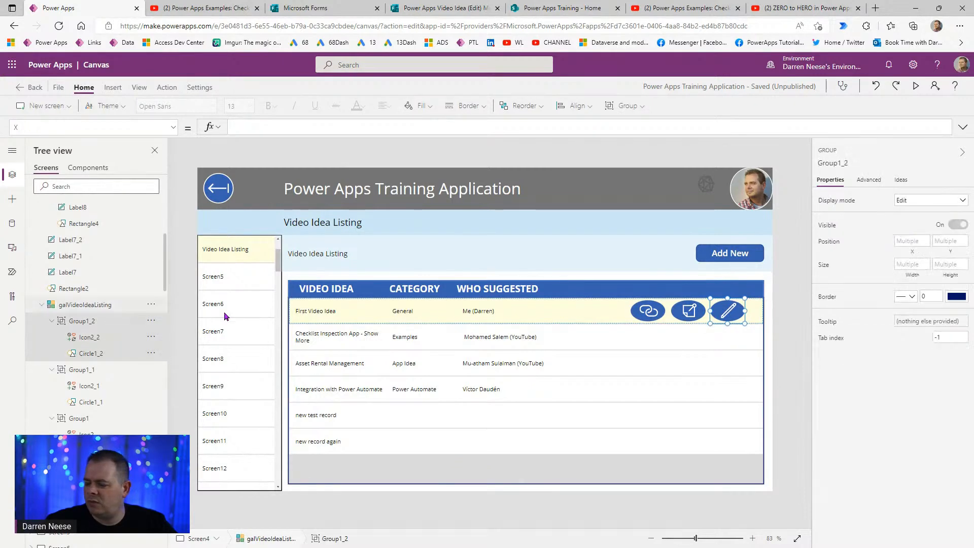
pyautogui.click(151, 323)
pyautogui.click(178, 121)
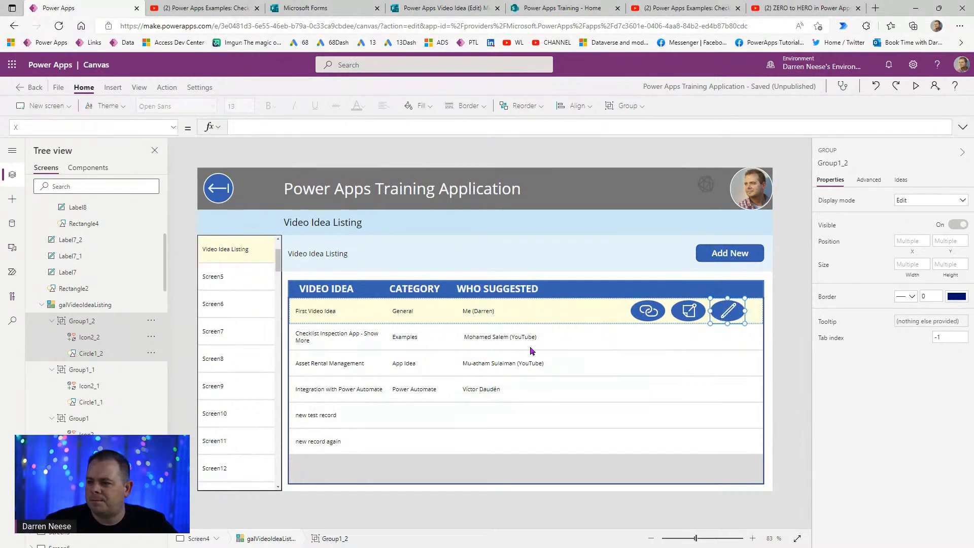
pyautogui.click(487, 317)
pyautogui.hotkey('ctrl', 'v')
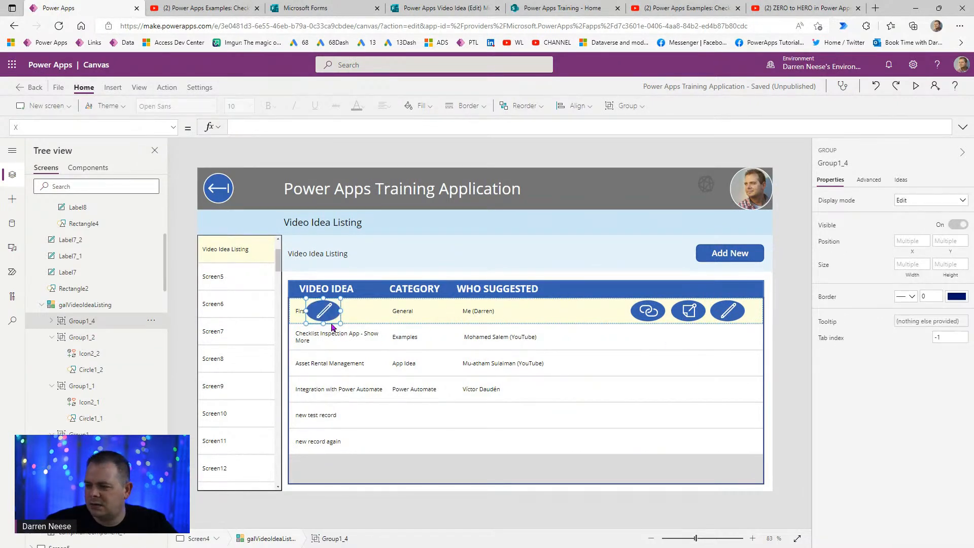
pyautogui.moveTo(332, 324)
pyautogui.mouseDown()
pyautogui.moveTo(626, 336)
pyautogui.moveTo(618, 339)
pyautogui.mouseUp()
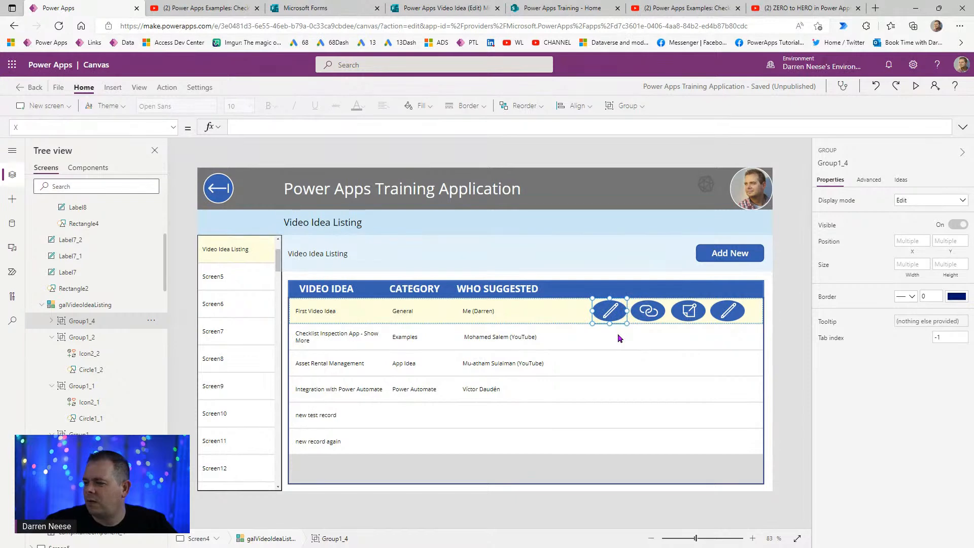
pyautogui.click(51, 321)
# - Colour the new pencil button's Circle1_4 dark red, RGBA(184, 0, 0, 1)
pyautogui.click(118, 356)
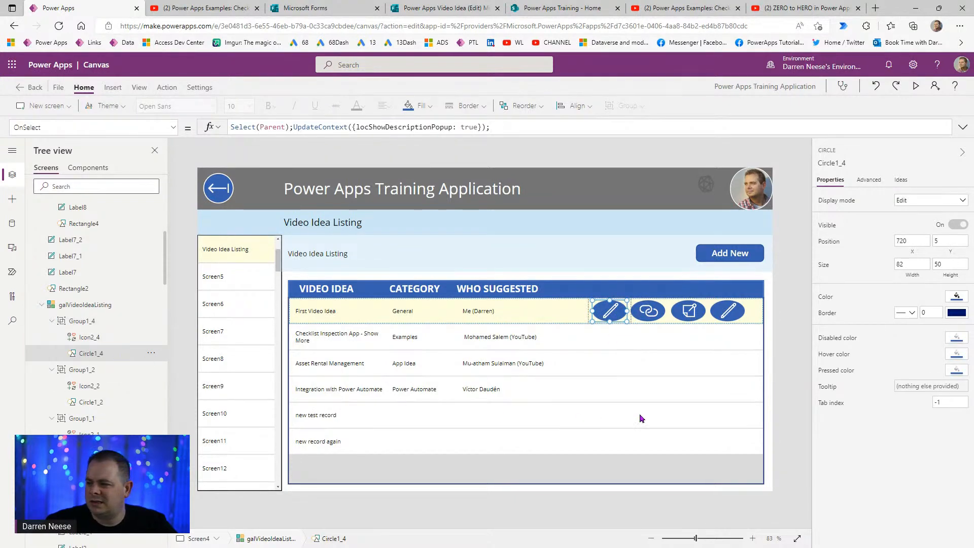
pyautogui.click(958, 296)
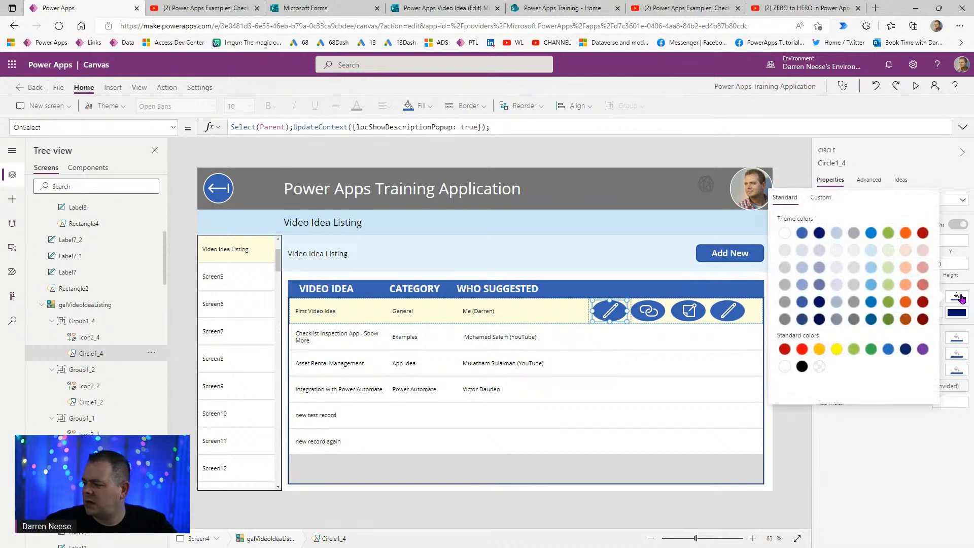
pyautogui.click(784, 350)
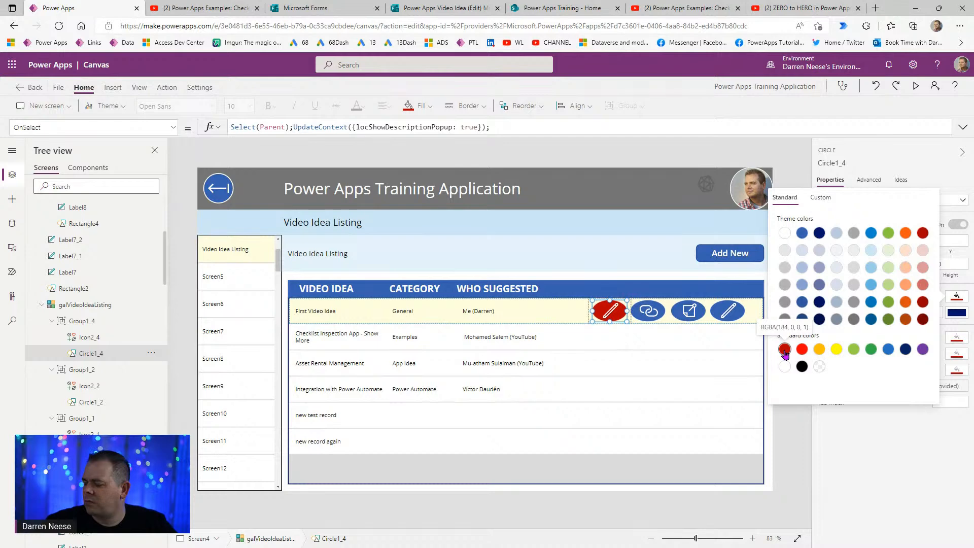
pyautogui.click(802, 350)
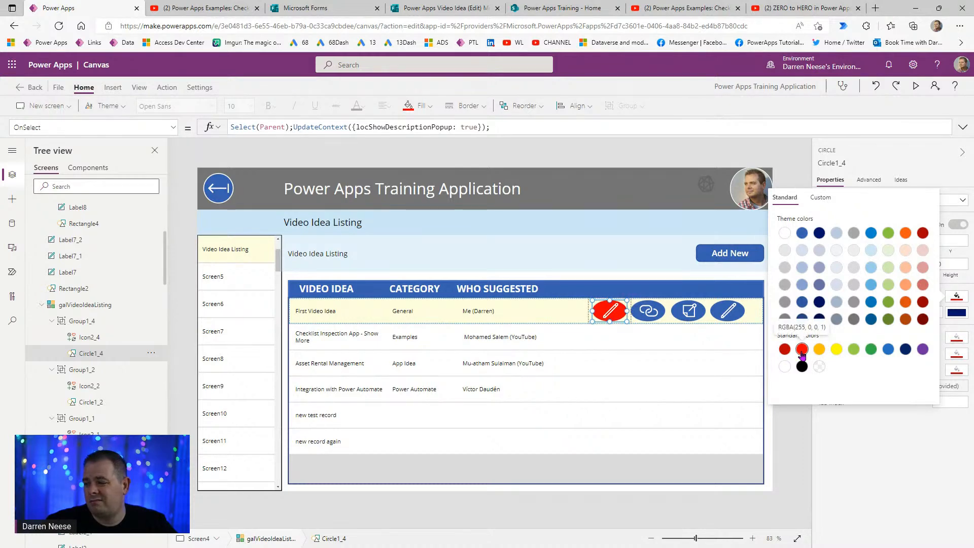
pyautogui.click(785, 350)
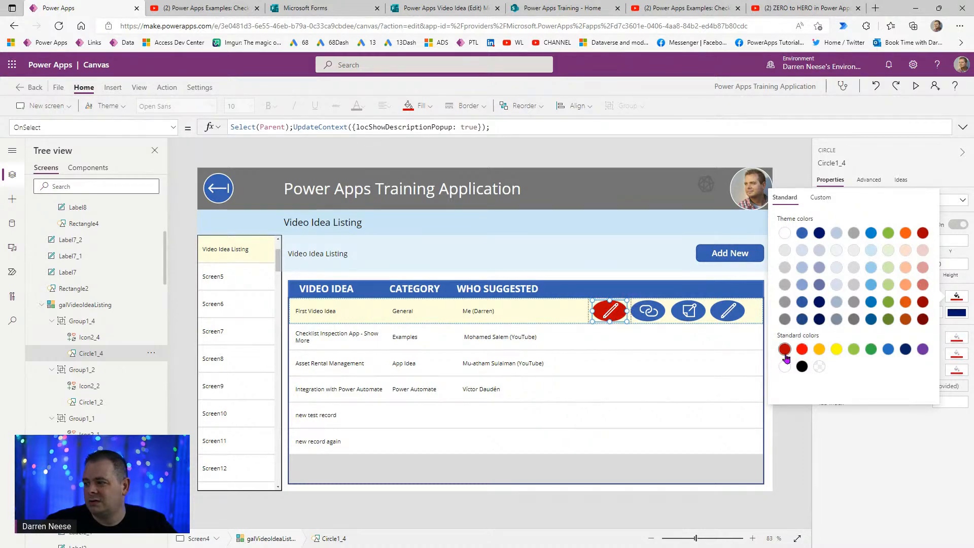
pyautogui.click(87, 321)
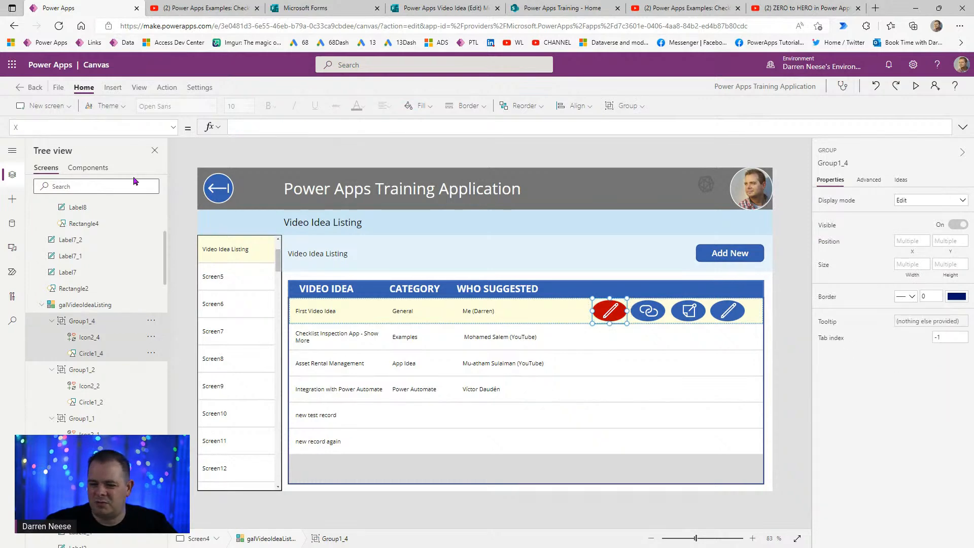
# - Set the red button group's OnSelect formula to Remove(tblVideoIdeas, ThisItem)
pyautogui.click(162, 88)
pyautogui.click(214, 108)
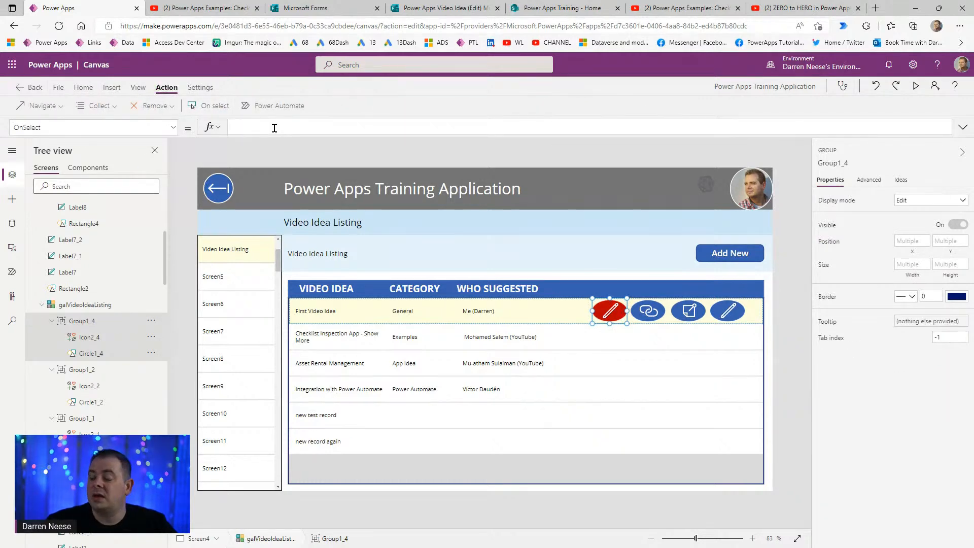
pyautogui.write('Re')
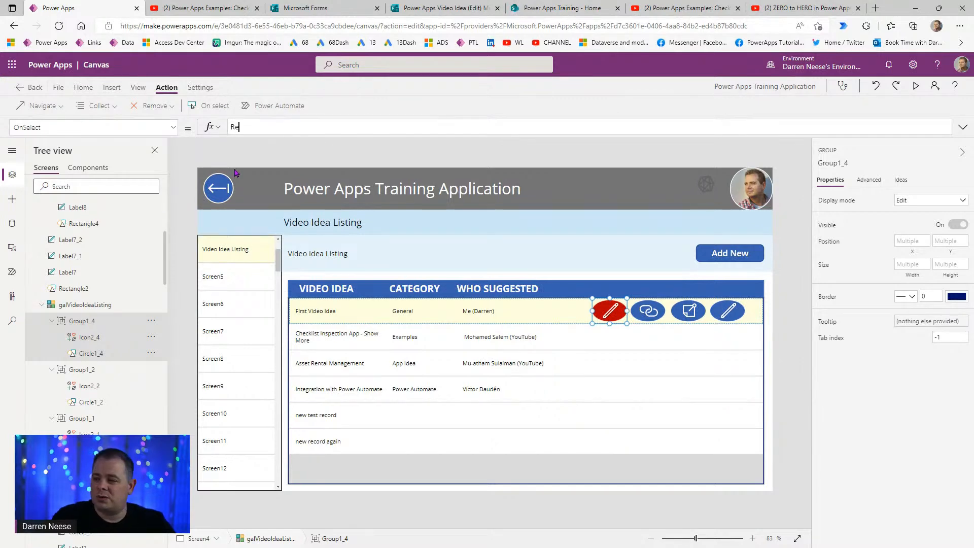
pyautogui.write('move(tbl')
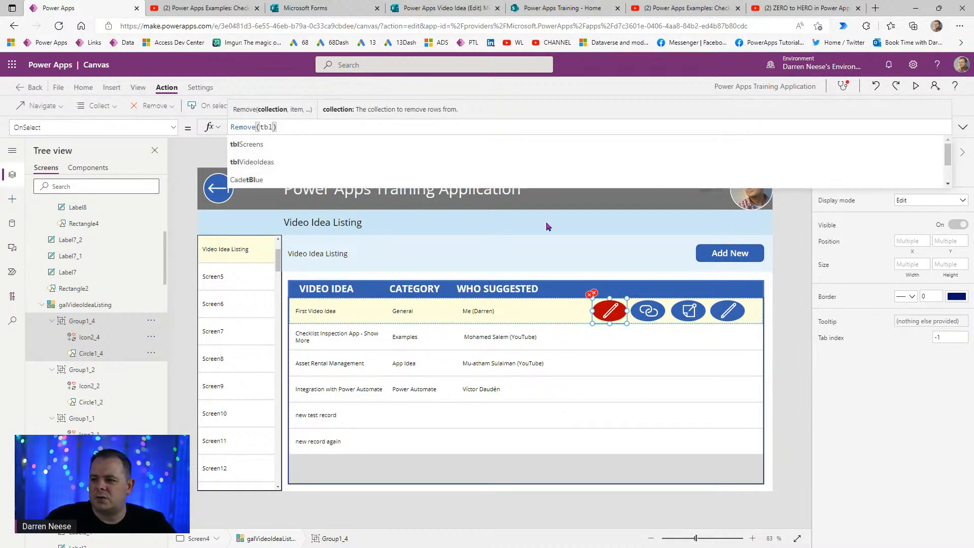
pyautogui.click(339, 160)
pyautogui.write(', T')
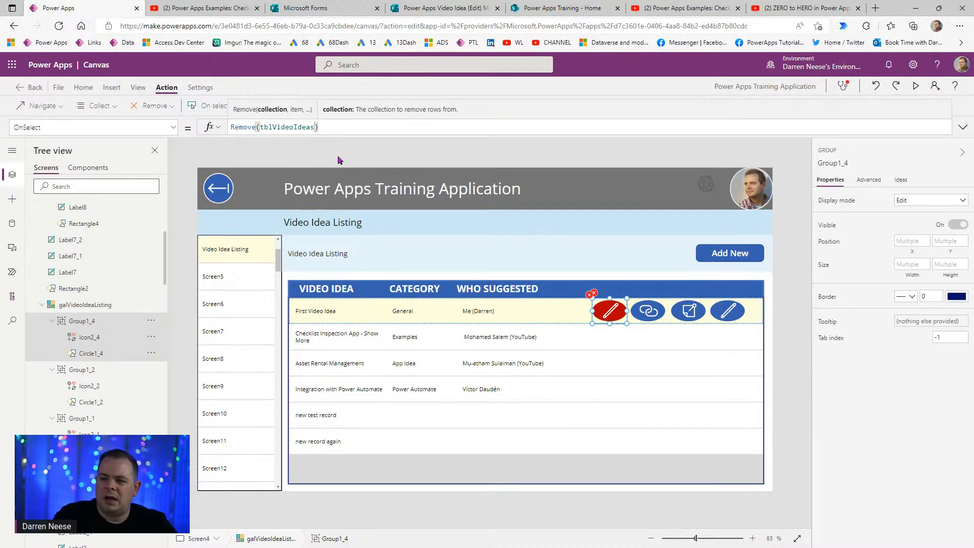
pyautogui.write('hisItem')
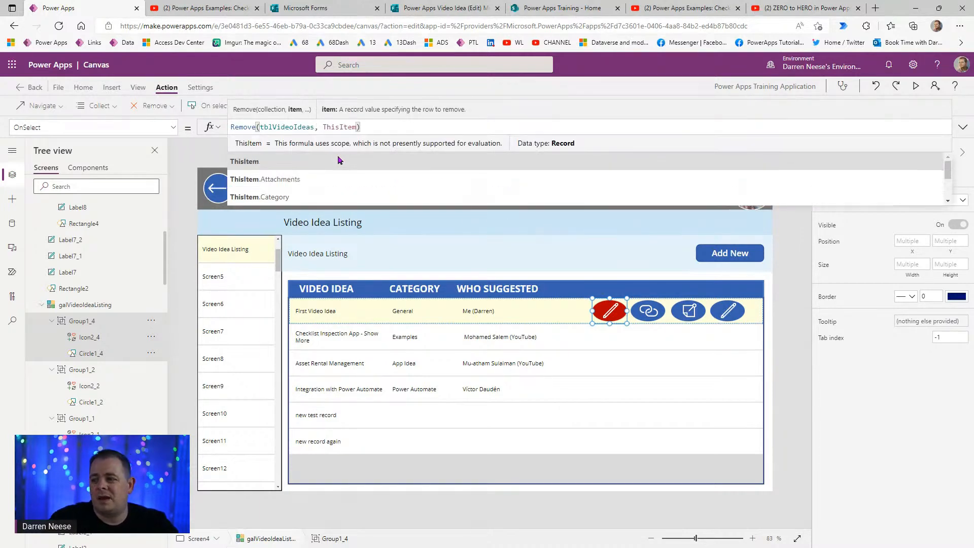
pyautogui.click(800, 287)
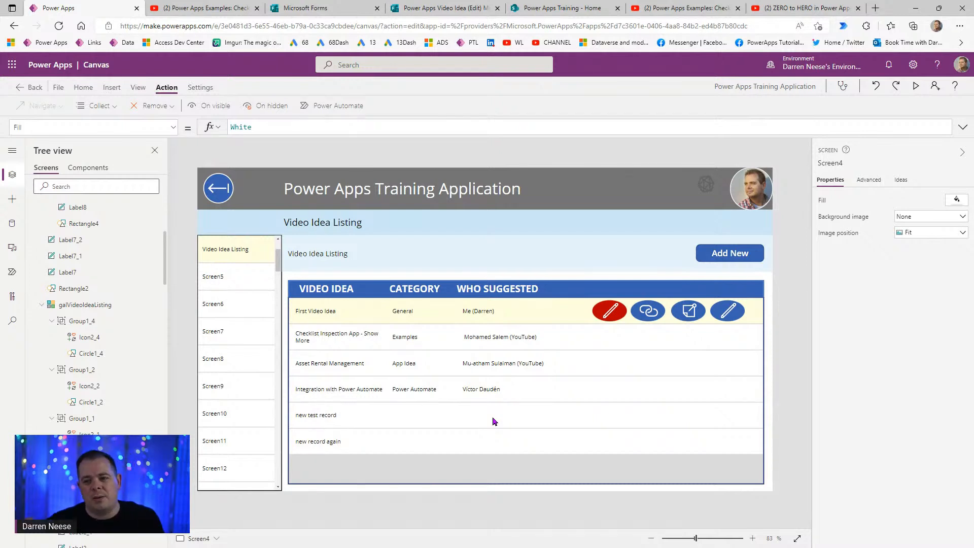
# - Save the app, then in preview delete the 'new test record' and 'new record again' rows
pyautogui.hotkey('ctrl', 's')
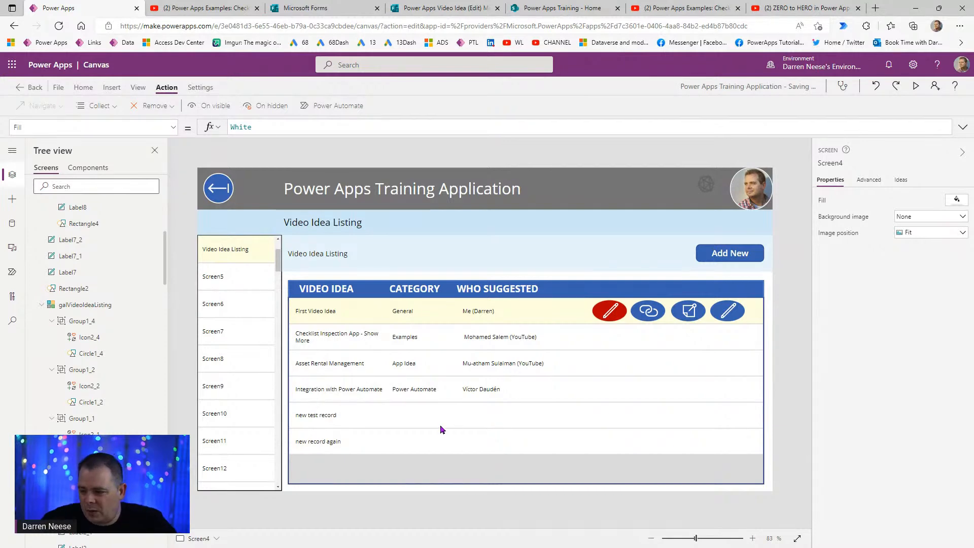
pyautogui.click(916, 86)
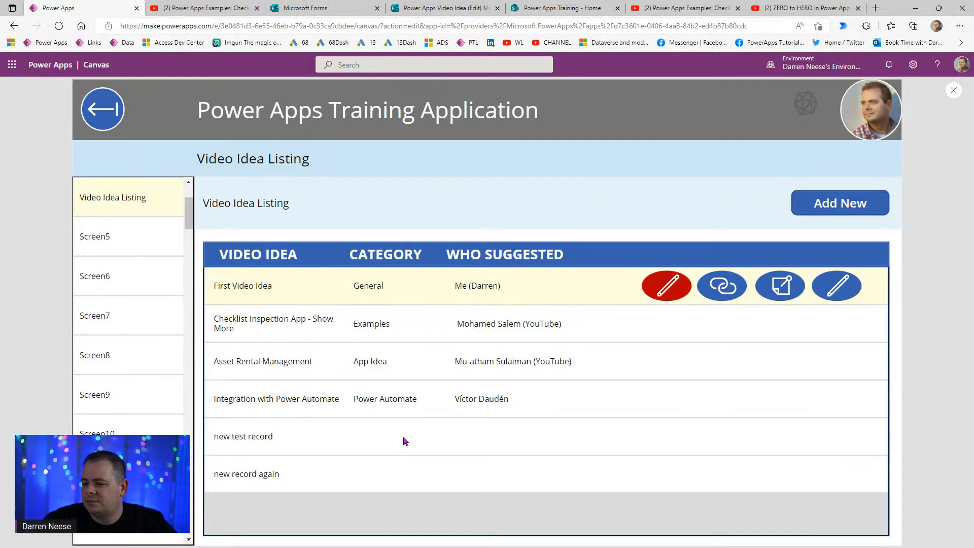
pyautogui.click(403, 436)
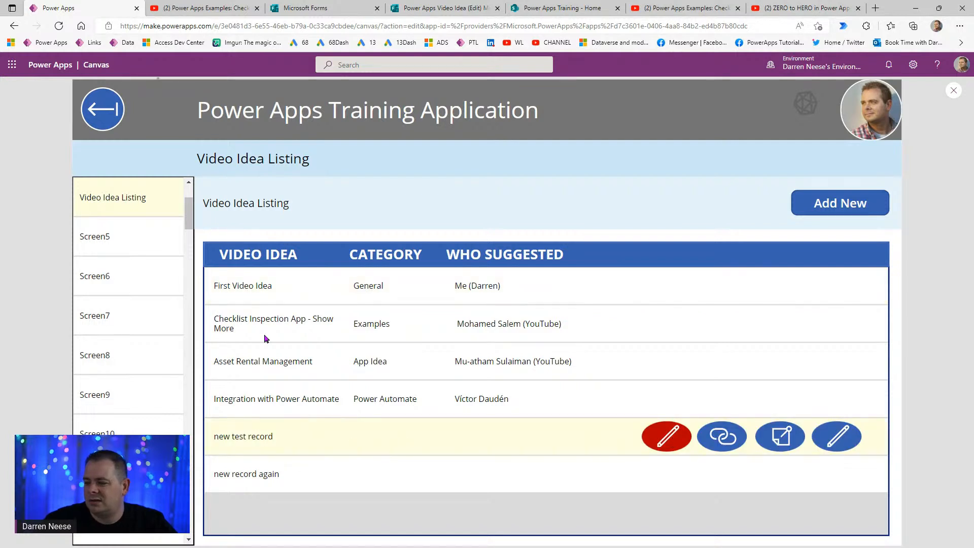
pyautogui.click(501, 441)
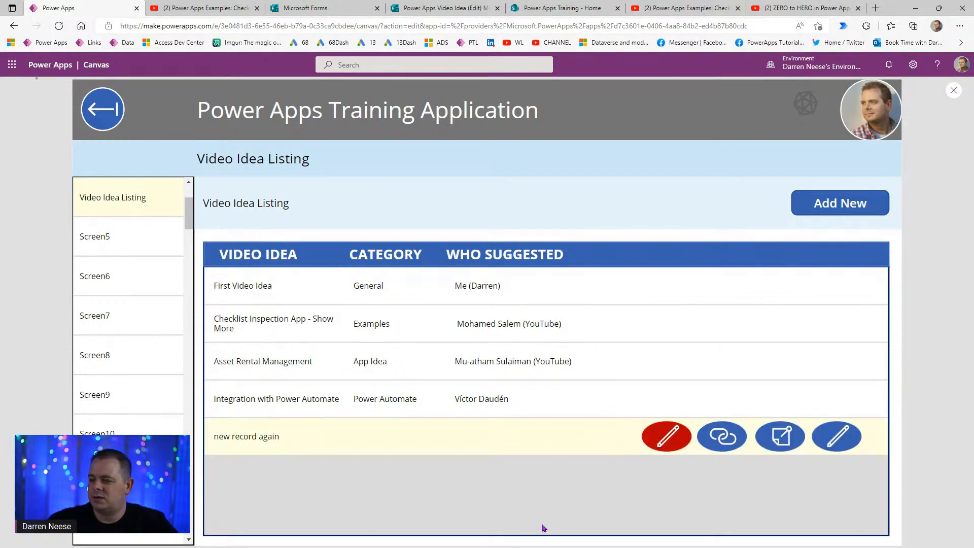
pyautogui.click(533, 293)
pyautogui.click(954, 90)
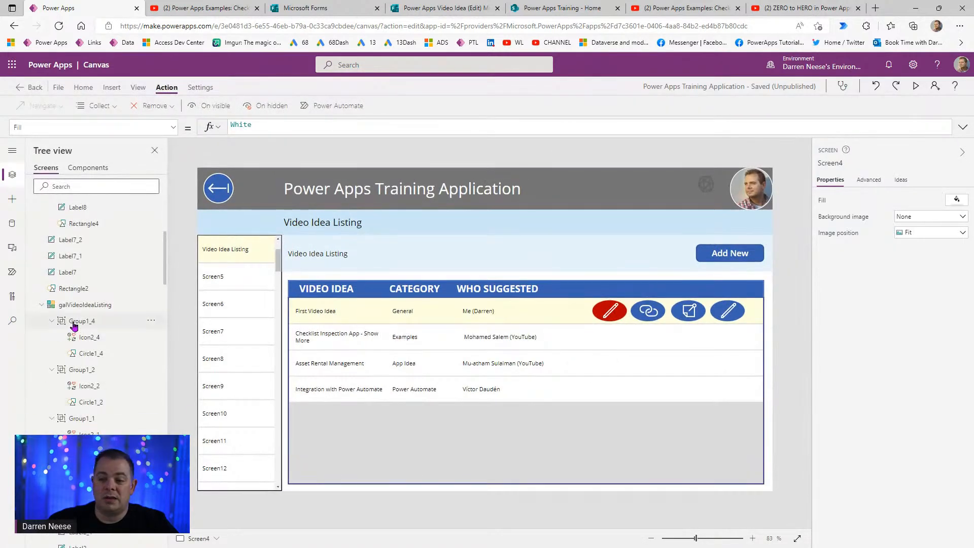
# - Change the red button group's Visible formula to ThisItem.IsSelected And gblShowDebugging
pyautogui.click(71, 322)
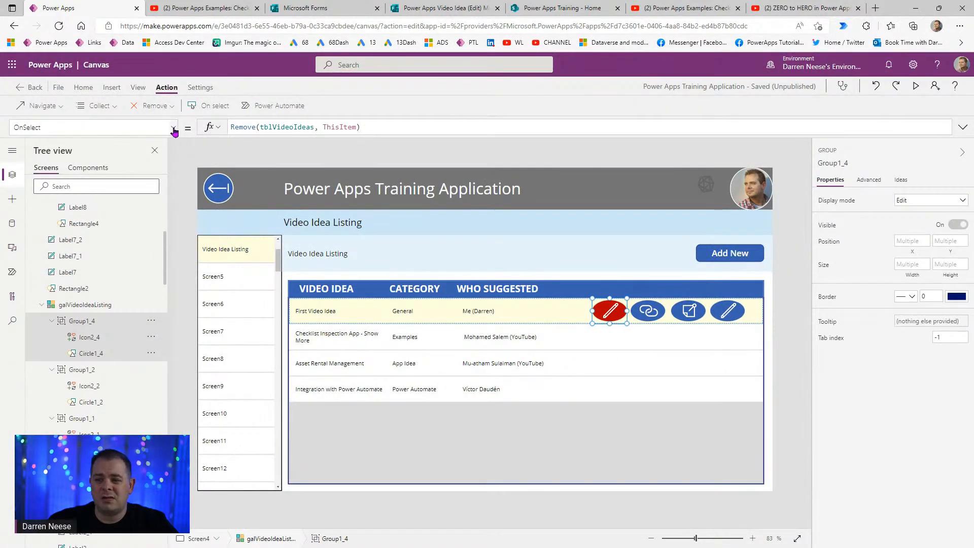
pyautogui.click(174, 128)
pyautogui.click(76, 274)
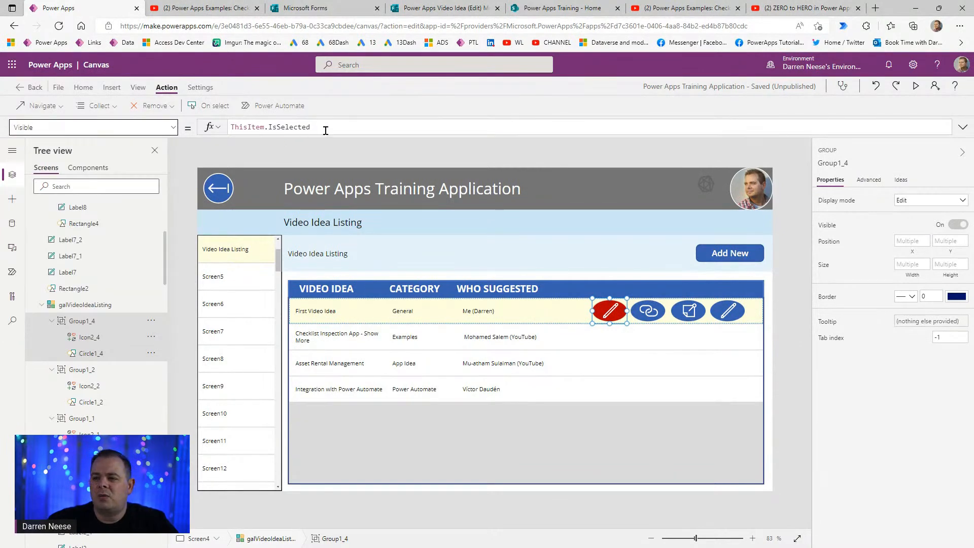
pyautogui.moveTo(328, 130); pyautogui.dragTo(228, 131)
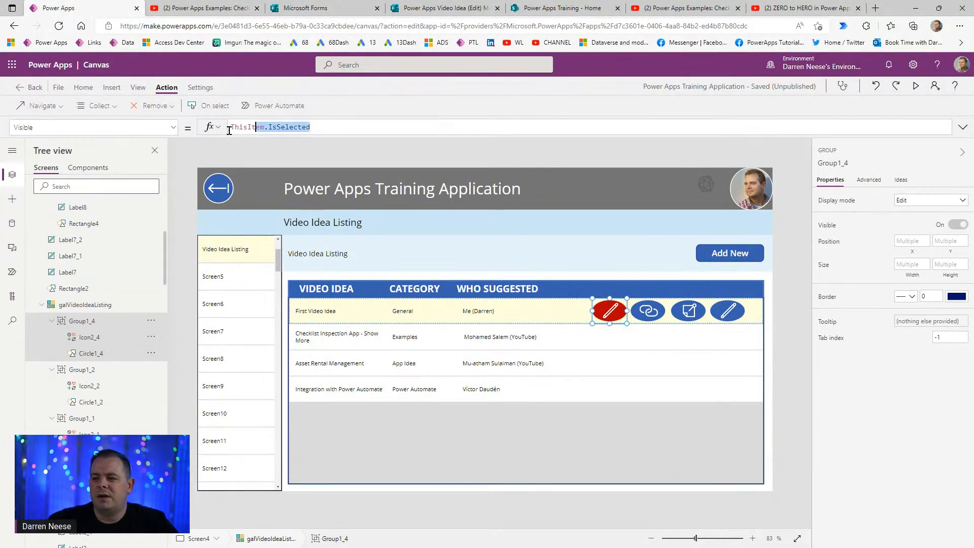
pyautogui.click(346, 129)
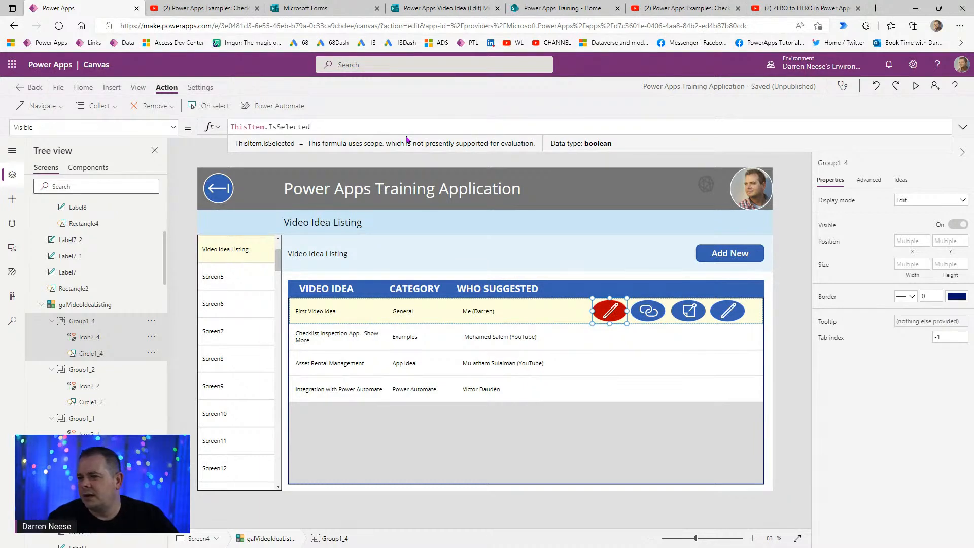
pyautogui.write('And gb')
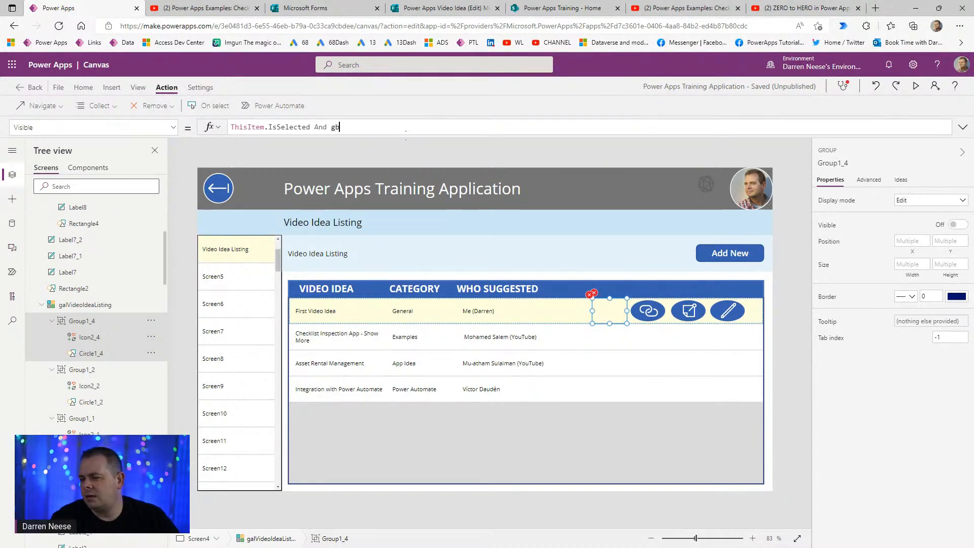
pyautogui.write('lShowDebugging')
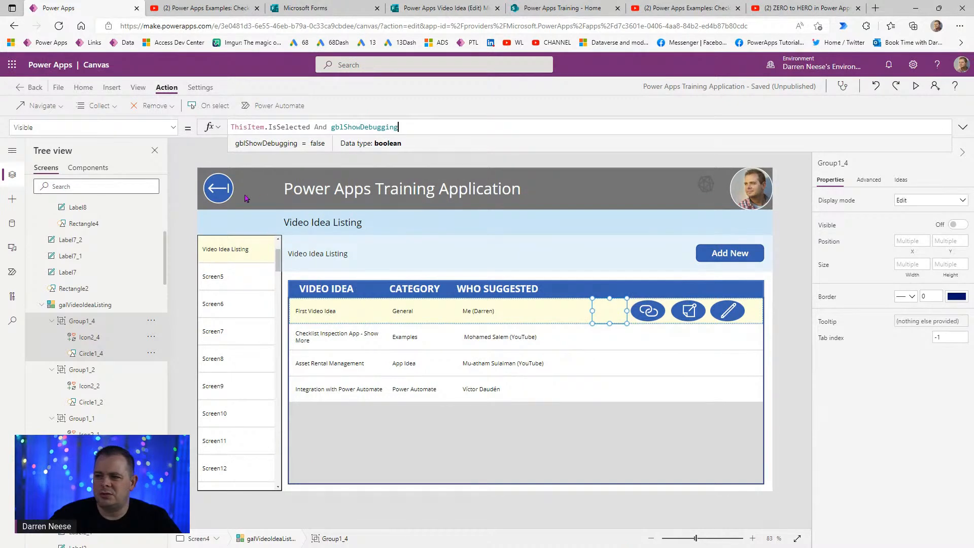
pyautogui.click(789, 313)
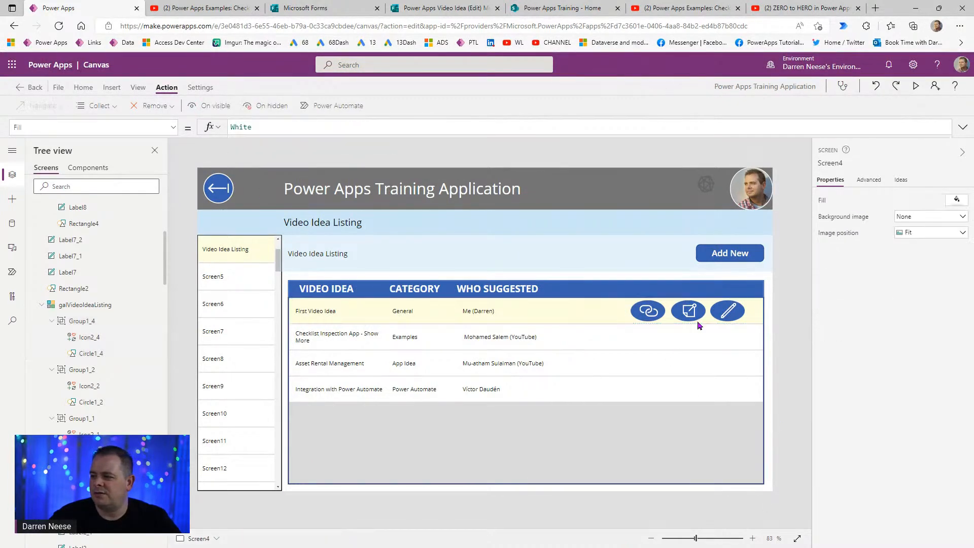
# - In preview, select several gallery rows and toggle debugging mode on and back off
pyautogui.click(915, 86)
pyautogui.click(598, 320)
pyautogui.click(563, 361)
pyautogui.click(537, 412)
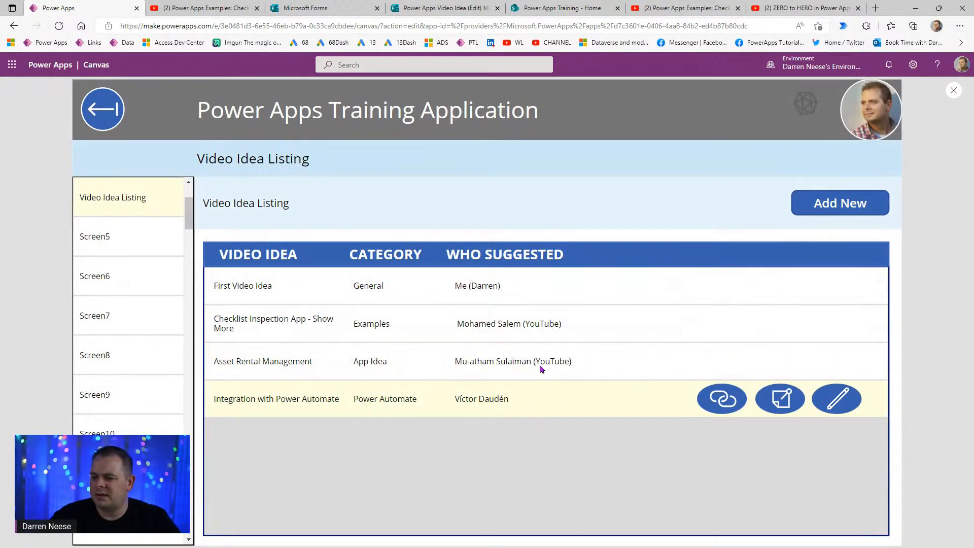
pyautogui.click(547, 354)
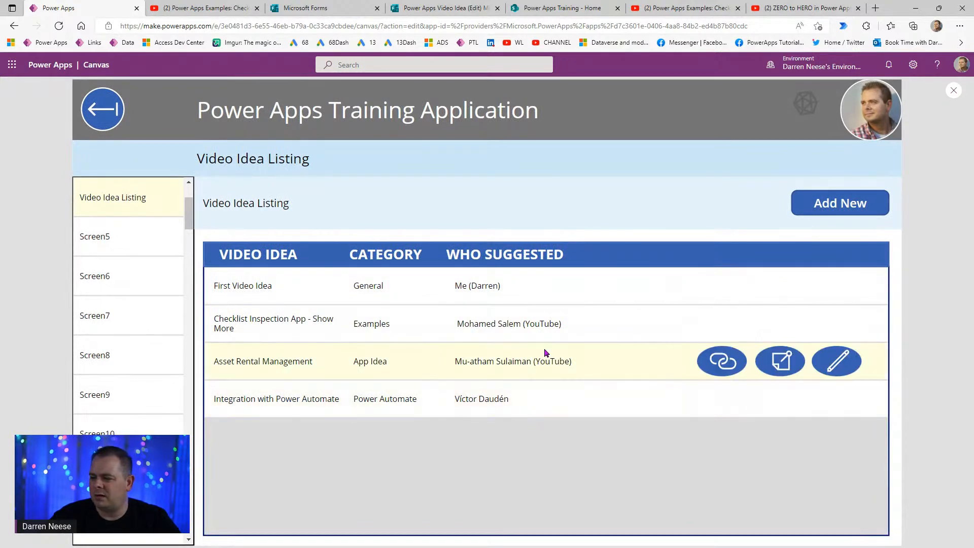
pyautogui.click(802, 106)
pyautogui.click(794, 109)
# - Select rows with debugging off, open the Checklist Inspection App record, then return to the listing
pyautogui.click(500, 284)
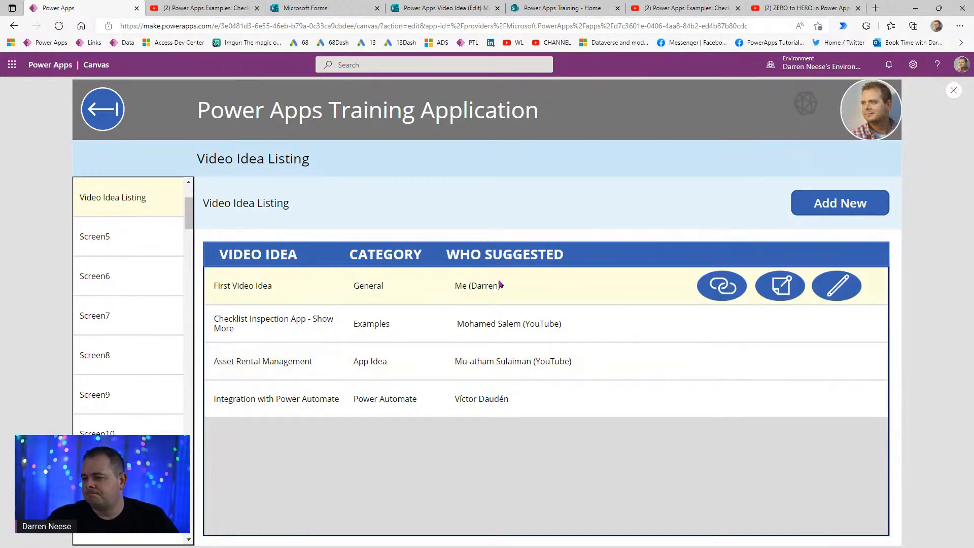
pyautogui.click(629, 336)
pyautogui.click(440, 370)
pyautogui.click(523, 384)
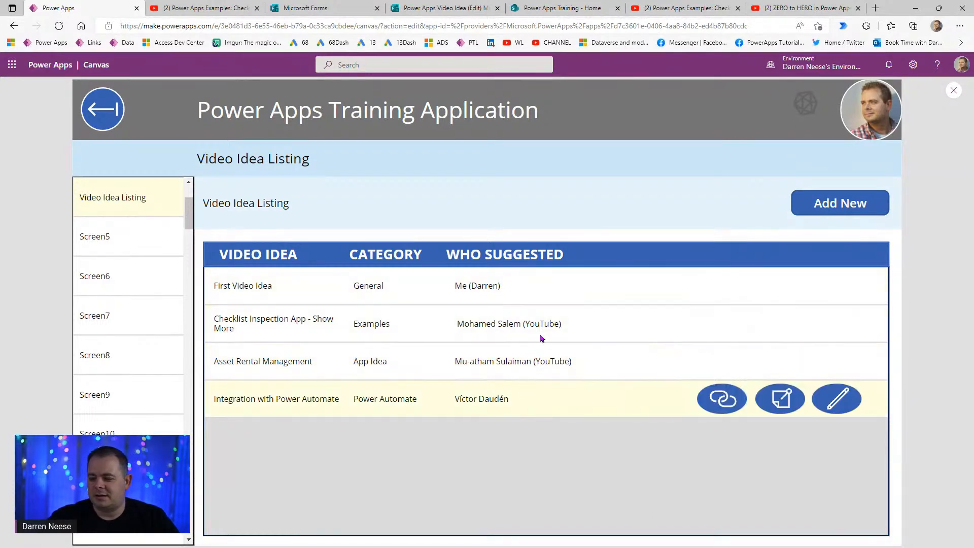
pyautogui.click(548, 336)
pyautogui.click(565, 290)
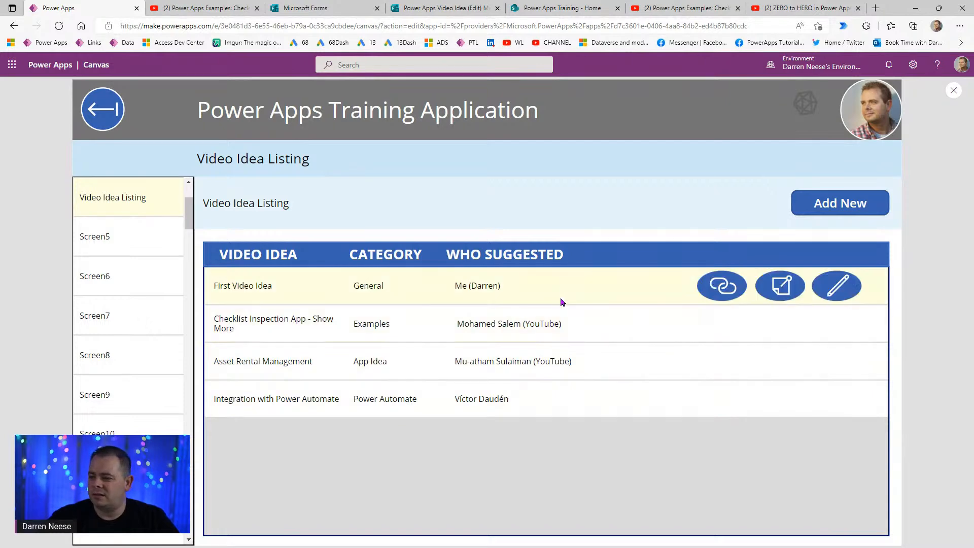
pyautogui.click(547, 386)
pyautogui.click(525, 299)
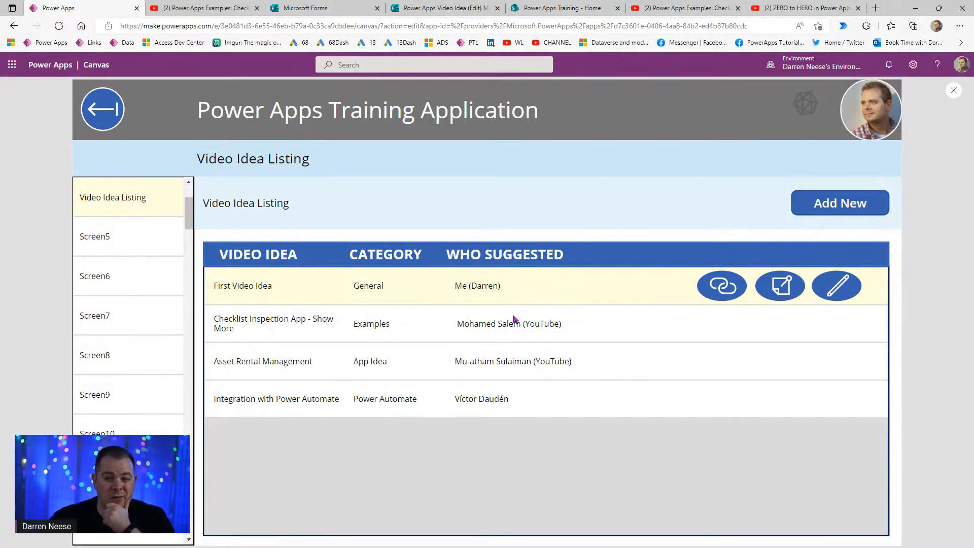
pyautogui.click(555, 339)
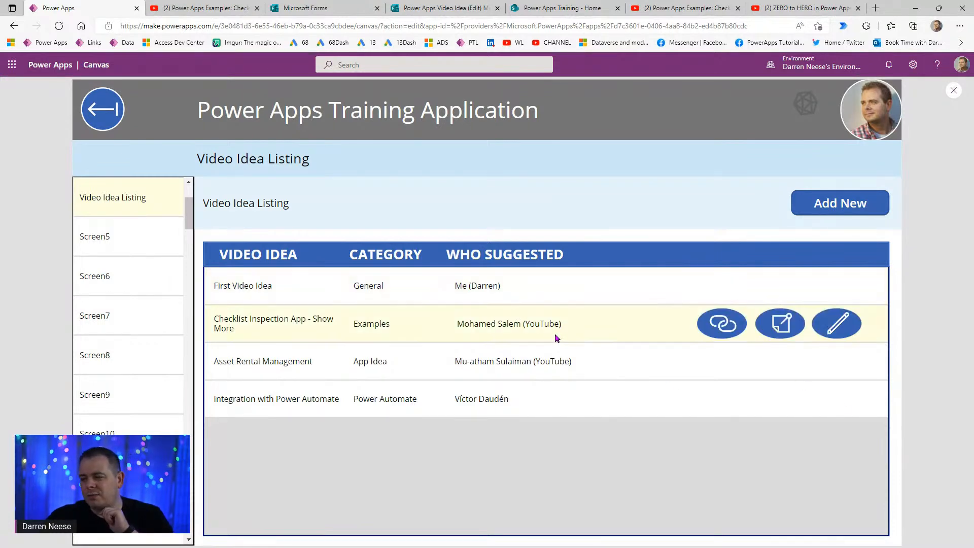
pyautogui.click(814, 333)
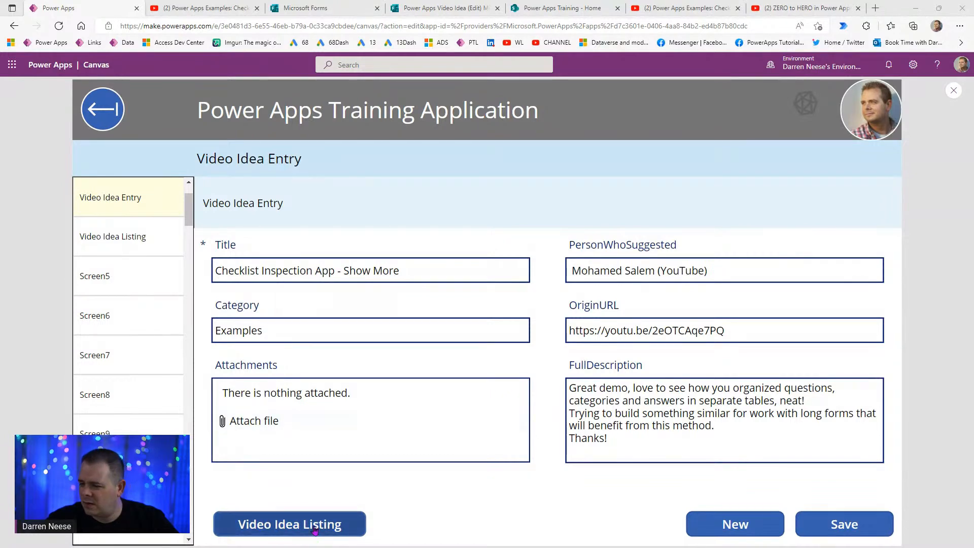
pyautogui.click(287, 525)
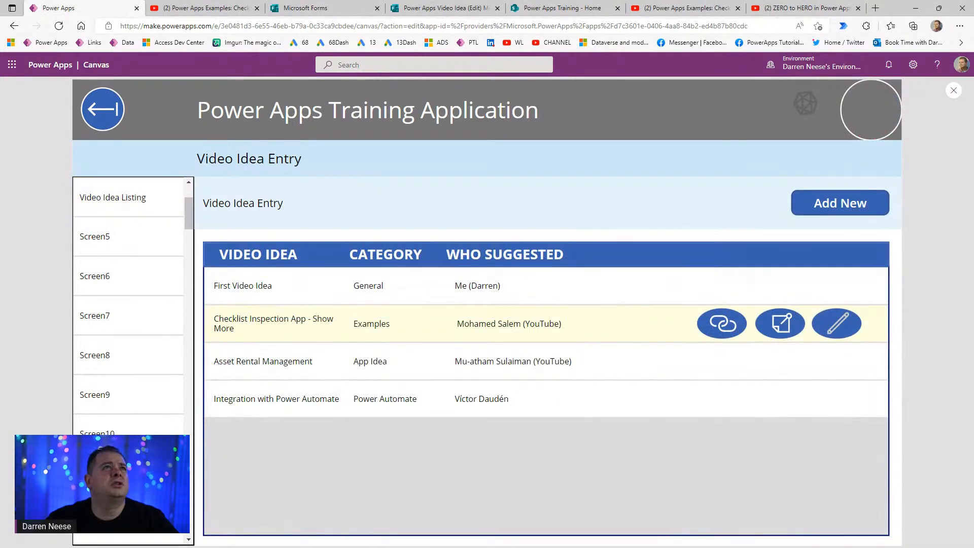
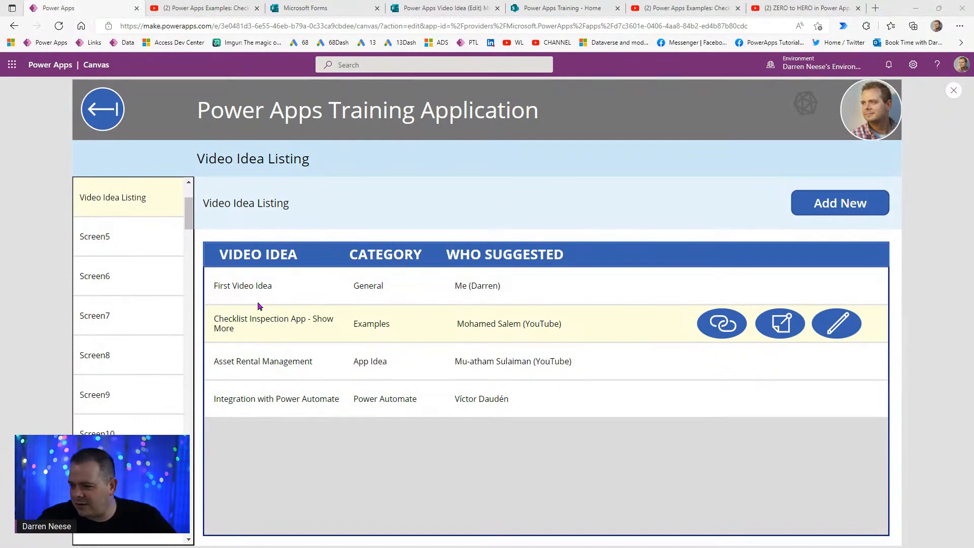
# - Select the First Video Idea row so its red row icon appears, then leave preview for Studio
pyautogui.click(288, 280)
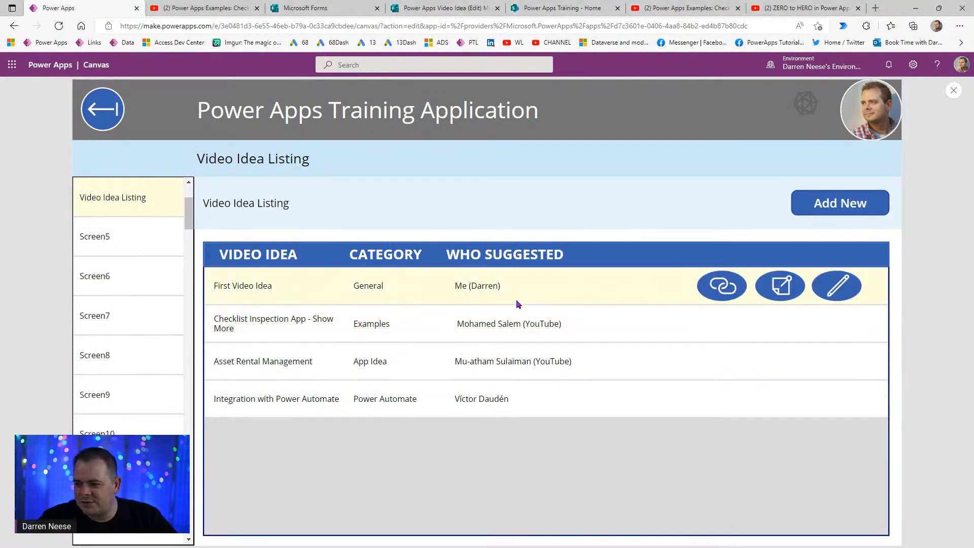
pyautogui.click(803, 103)
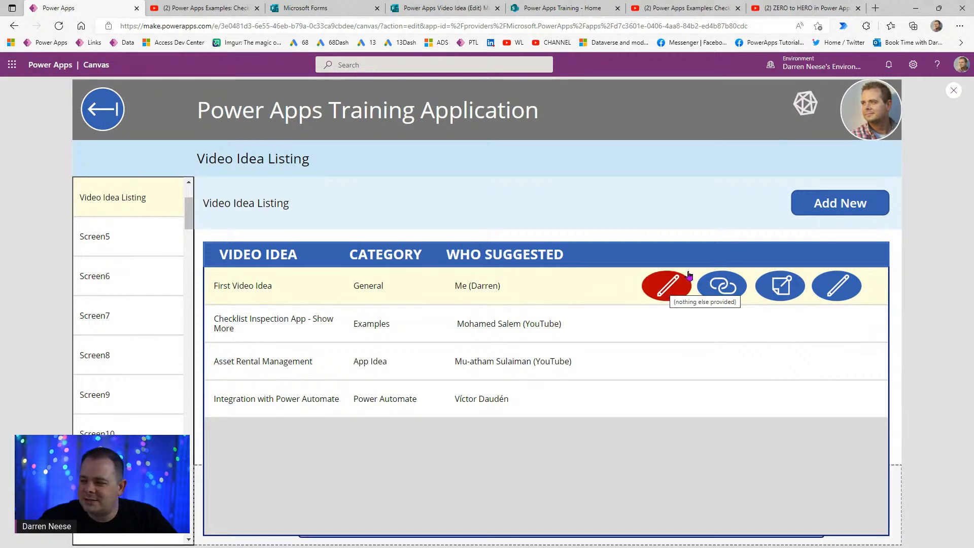
pyautogui.click(953, 91)
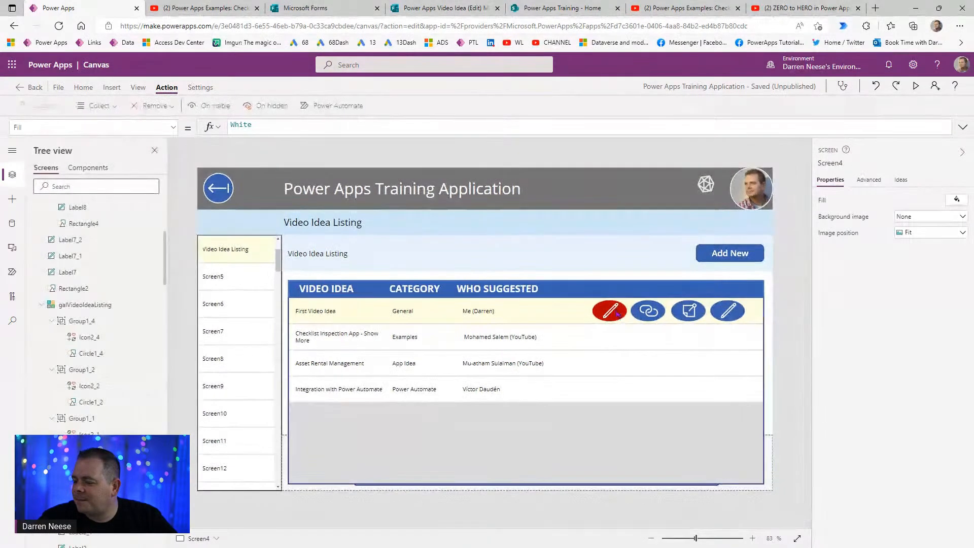
# - Change the red row icon Icon2_4 to the Trash icon
pyautogui.click(609, 311)
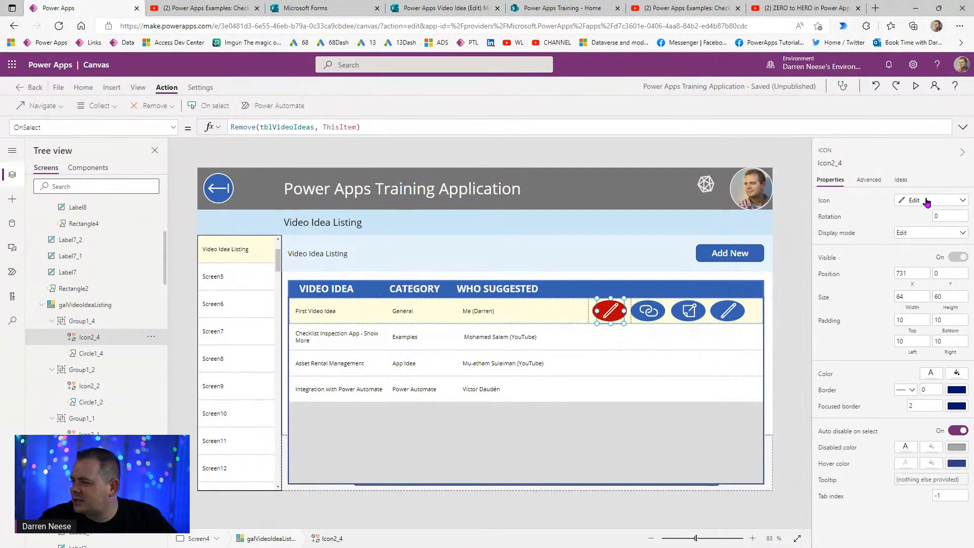
pyautogui.click(907, 203)
pyautogui.write('tra')
pyautogui.click(842, 259)
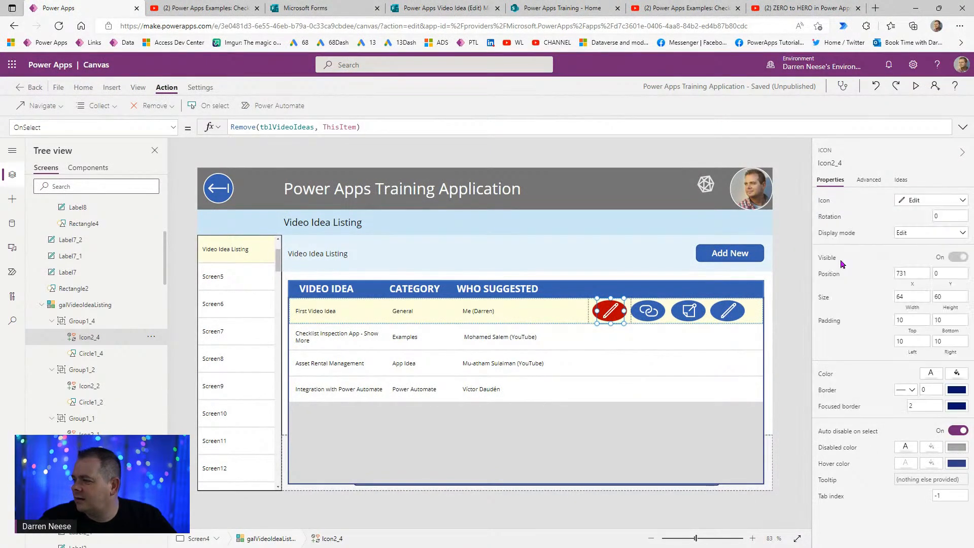
pyautogui.click(794, 311)
# - In preview, delete the First Video Idea record with the trash icon and open a blank Add New form
pyautogui.click(917, 87)
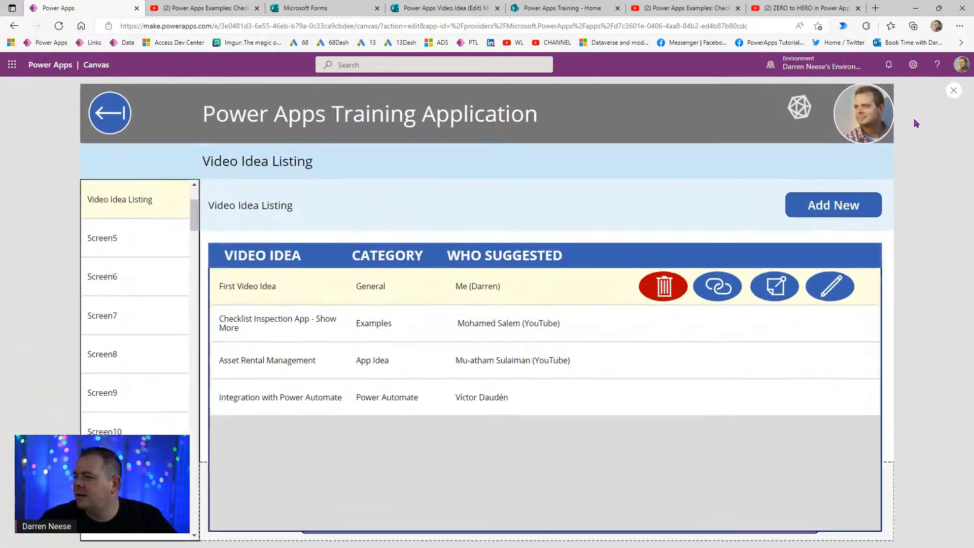
pyautogui.click(676, 298)
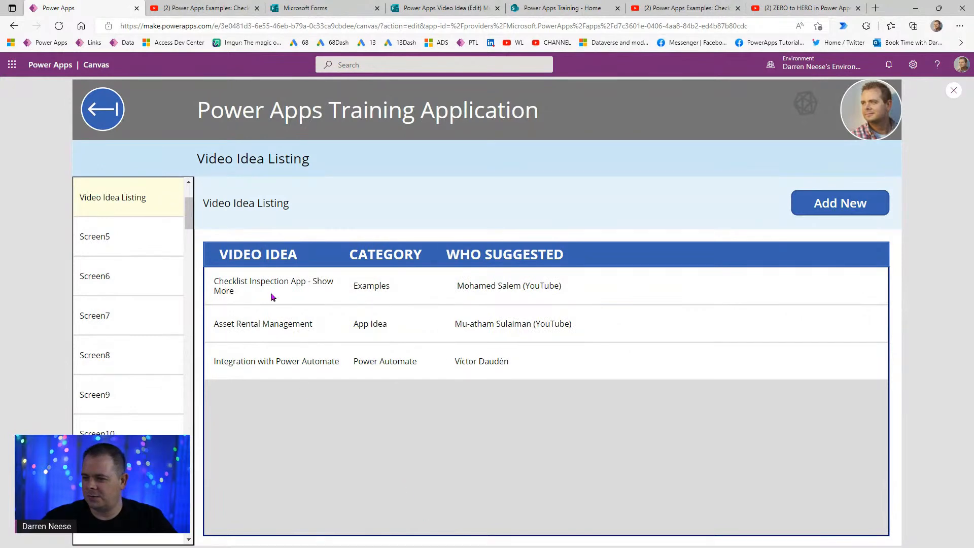
pyautogui.moveTo(217, 282); pyautogui.dragTo(321, 304)
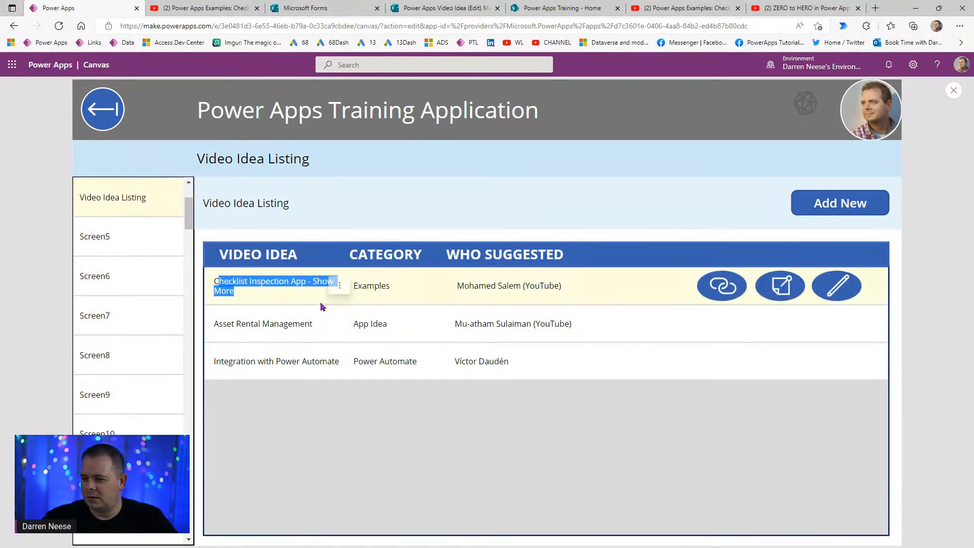
pyautogui.click(266, 291)
pyautogui.moveTo(238, 324); pyautogui.dragTo(330, 311)
pyautogui.moveTo(237, 362); pyautogui.dragTo(339, 372)
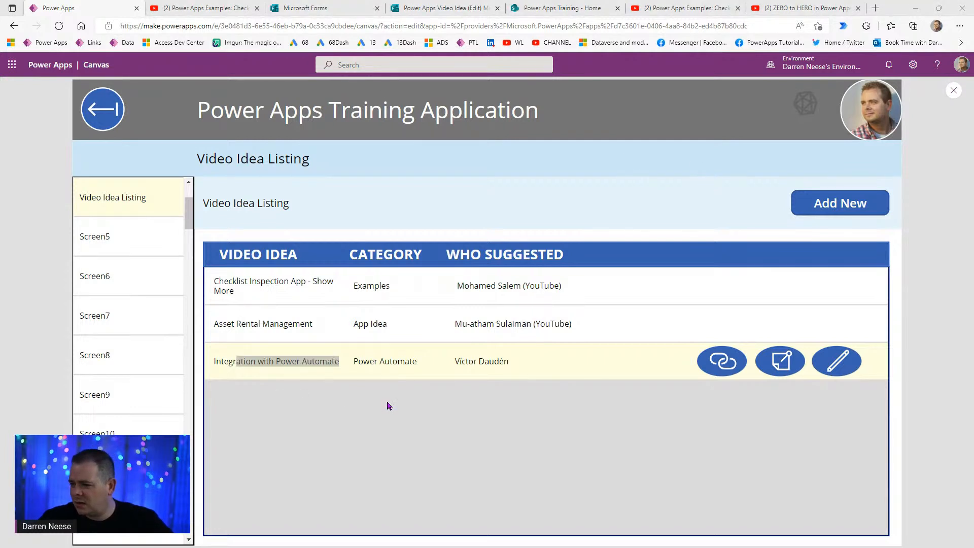
pyautogui.click(456, 398)
pyautogui.click(846, 201)
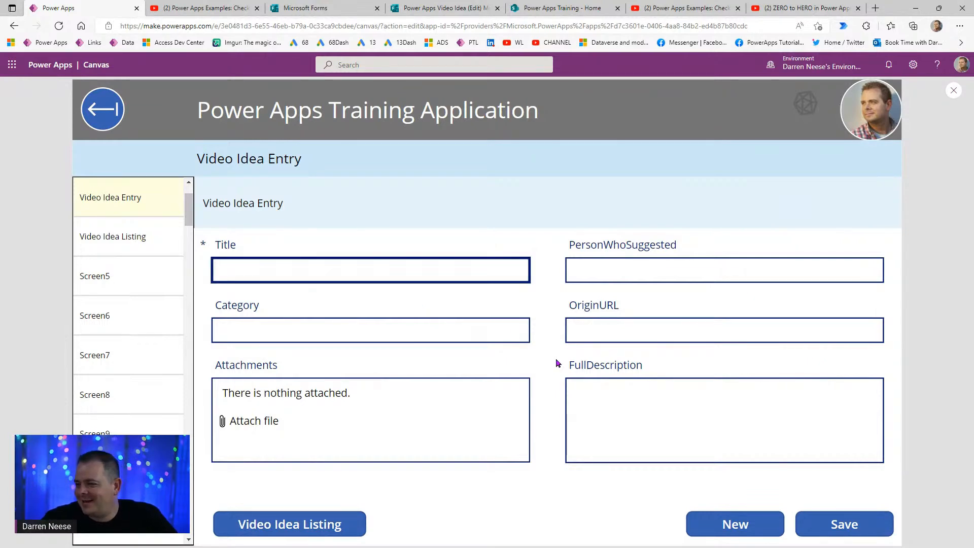
# - Paste the suggester's name, the YouTube link into OriginURL, and the full description into FullDescription
pyautogui.click(630, 277)
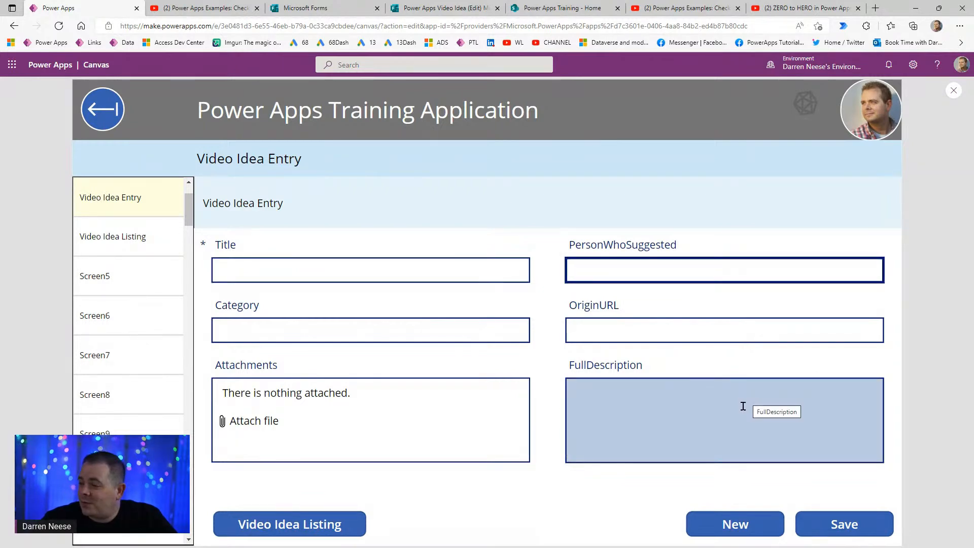
pyautogui.click(633, 331)
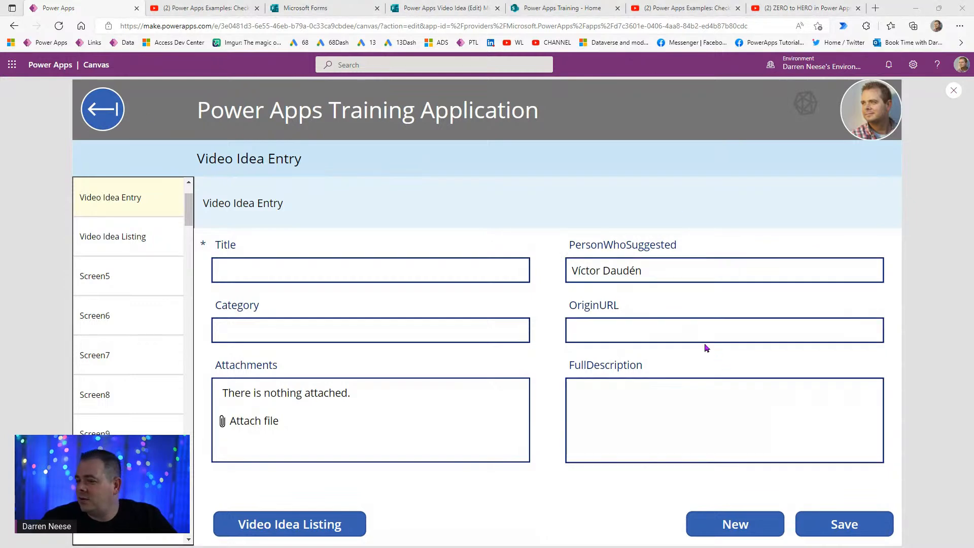
pyautogui.click(692, 325)
pyautogui.write('https://youtu.be/g-QF21uH-78')
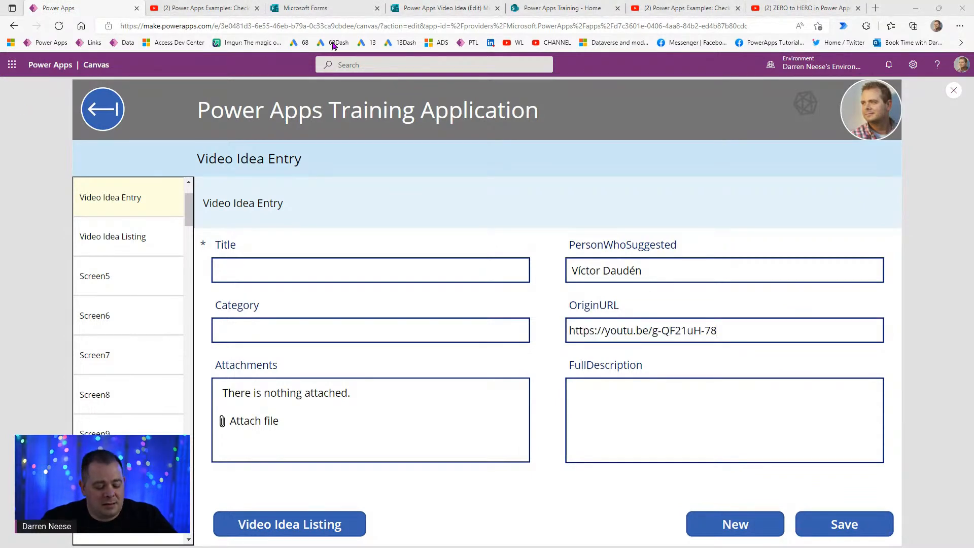
pyautogui.click(665, 427)
pyautogui.write('Another Idea: Quotation App.. Quote reference number, select Customer fromform a database, items, rates, dates, follow up')
# - Set Title to 'Quotation App' and Category to 'App Idea', then save the new idea
pyautogui.moveTo(638, 388); pyautogui.dragTo(710, 389)
pyautogui.hotkey('ctrl', 'c')
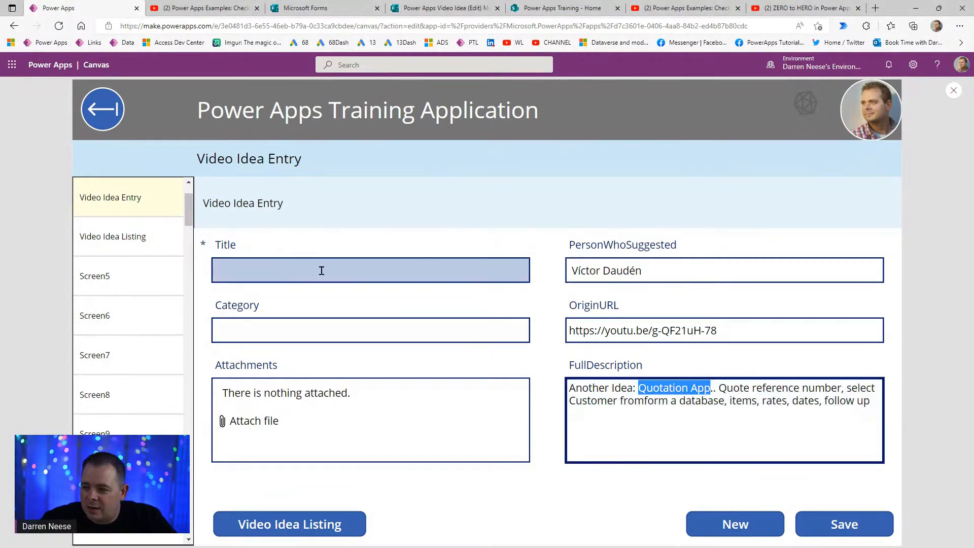
pyautogui.click(321, 270)
pyautogui.hotkey('ctrl', 'v')
pyautogui.click(331, 326)
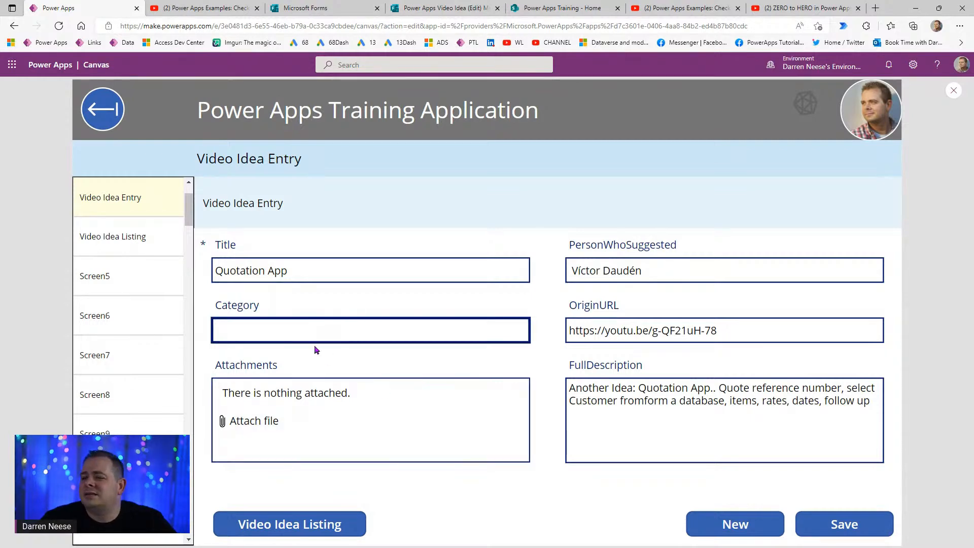
pyautogui.write('App Idea')
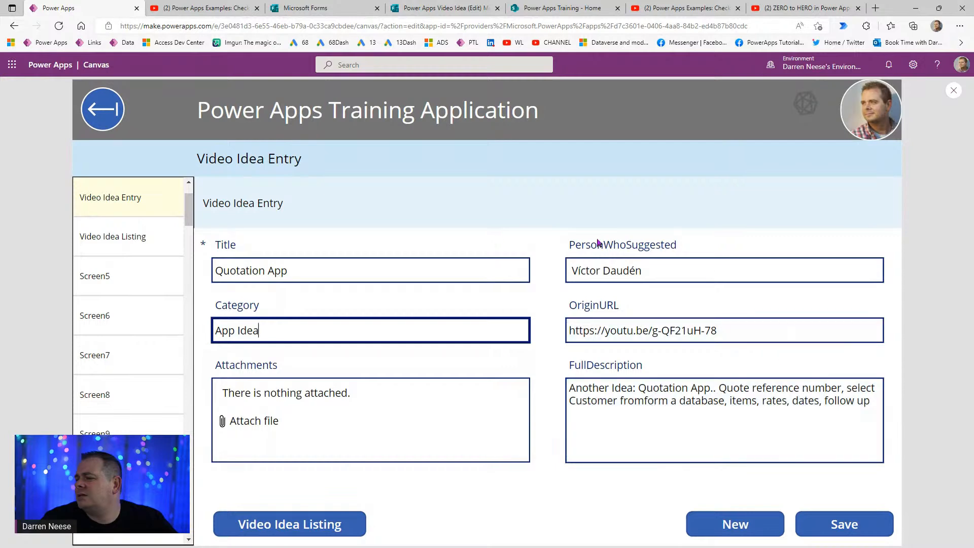
pyautogui.click(843, 524)
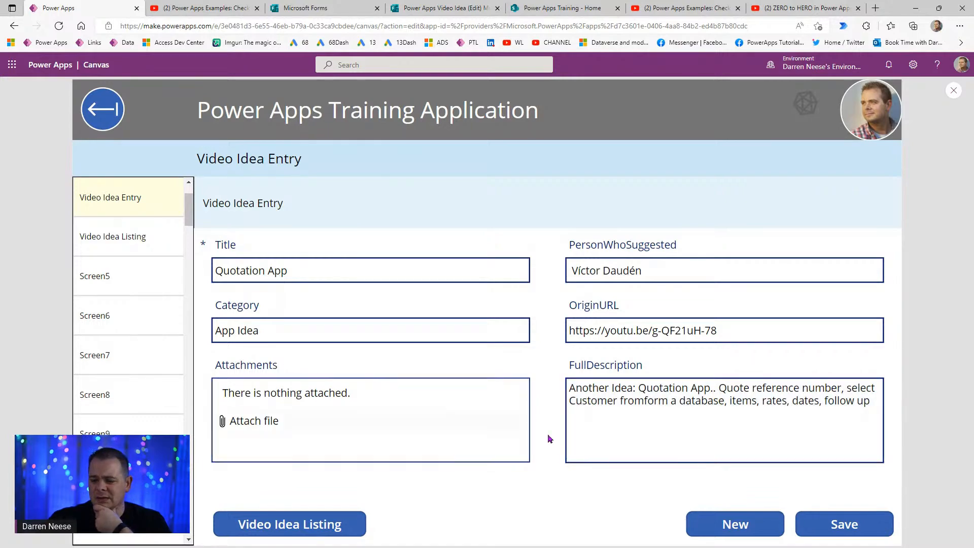
pyautogui.click(206, 8)
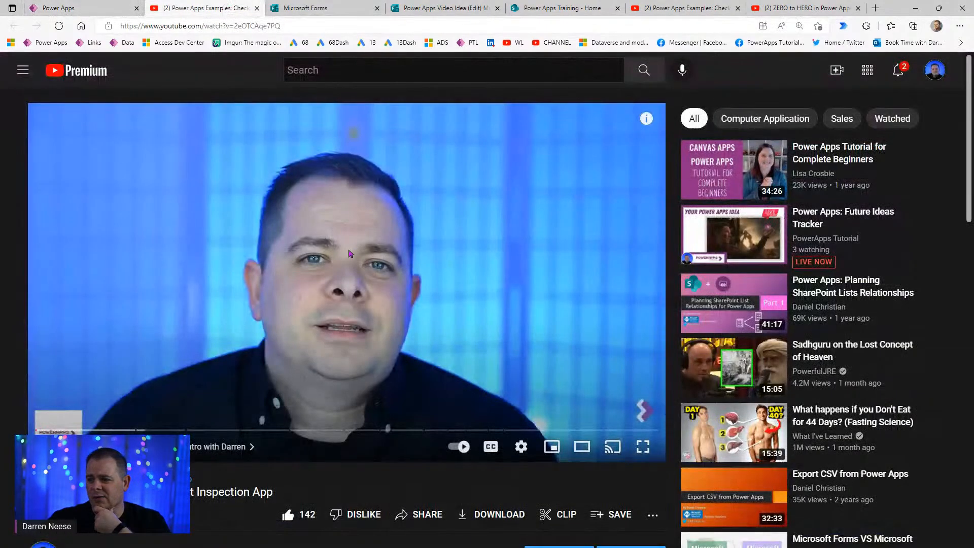
# - Show the 5 replies under the channel's comment on the checklist video, then return to Power Apps
pyautogui.scroll(-4, 327, 296)
pyautogui.scroll(-8, 327, 297)
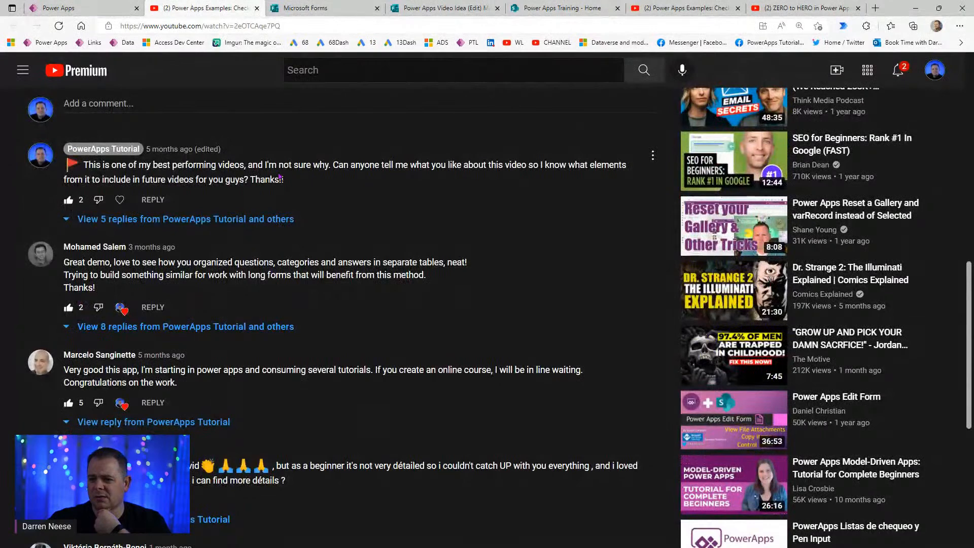
pyautogui.click(196, 223)
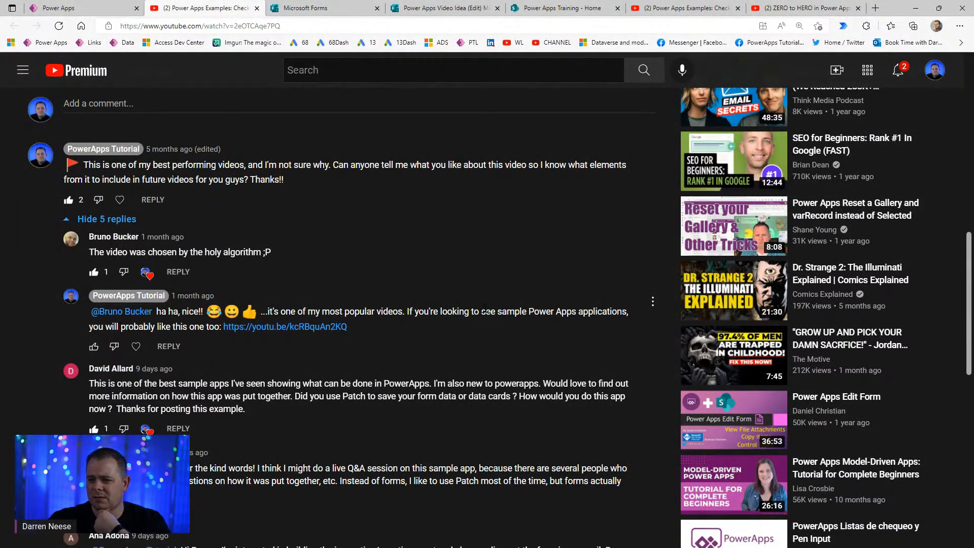
pyautogui.scroll(10, 522, 369)
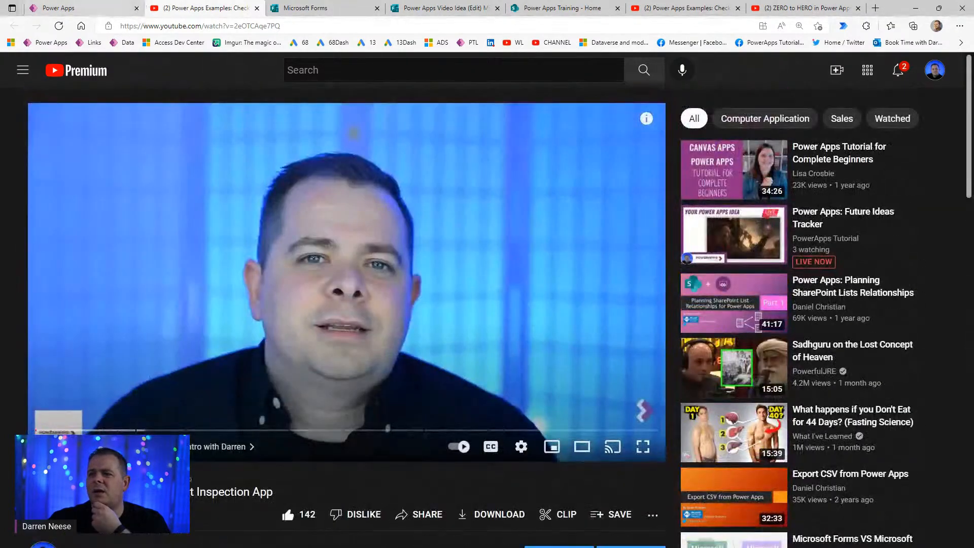
pyautogui.click(110, 8)
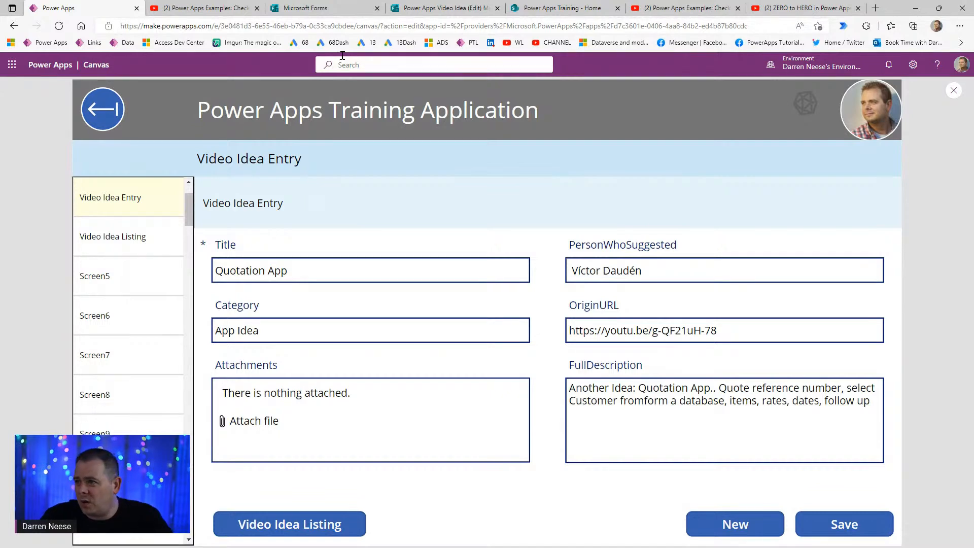
pyautogui.click(345, 12)
# - Open the Power Apps Video Idea form editor and start adding a question below question 1
pyautogui.click(423, 15)
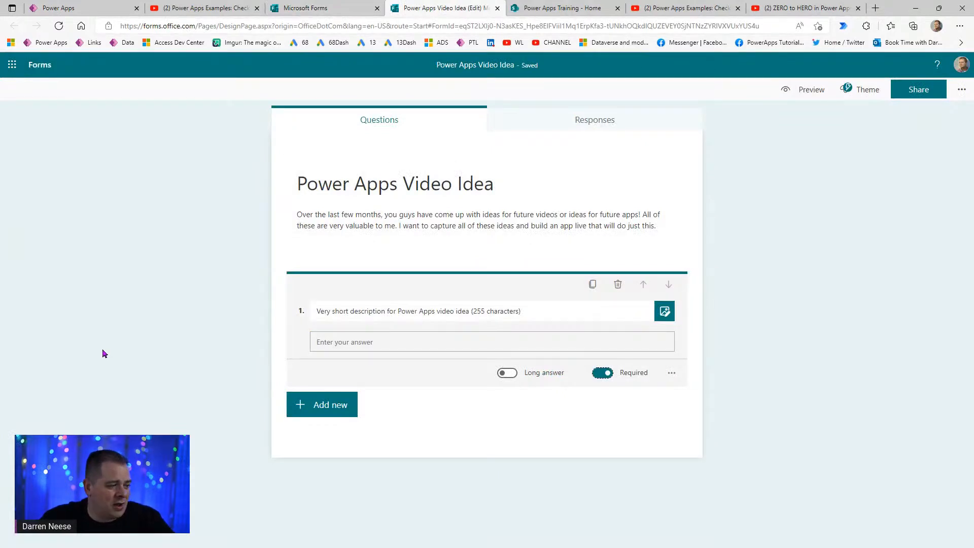
pyautogui.click(842, 299)
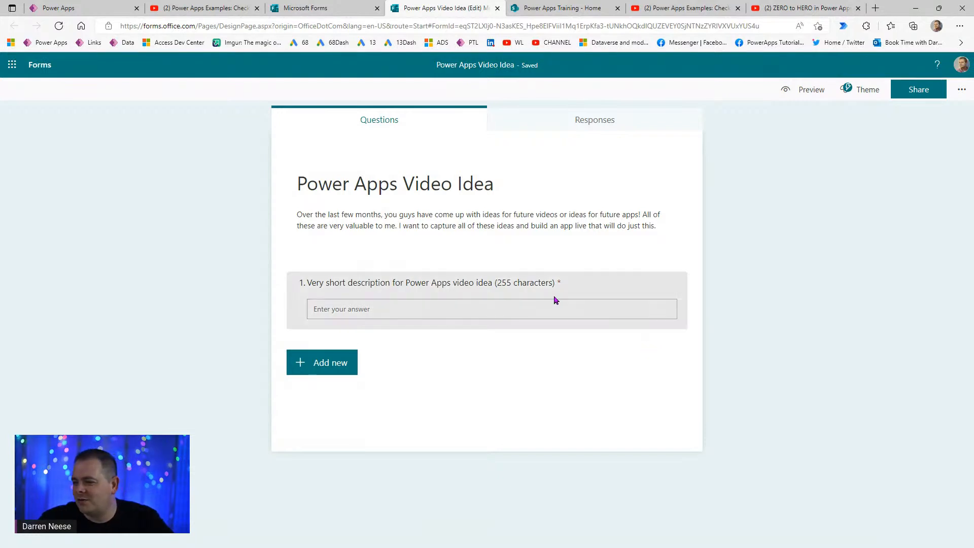
pyautogui.click(338, 364)
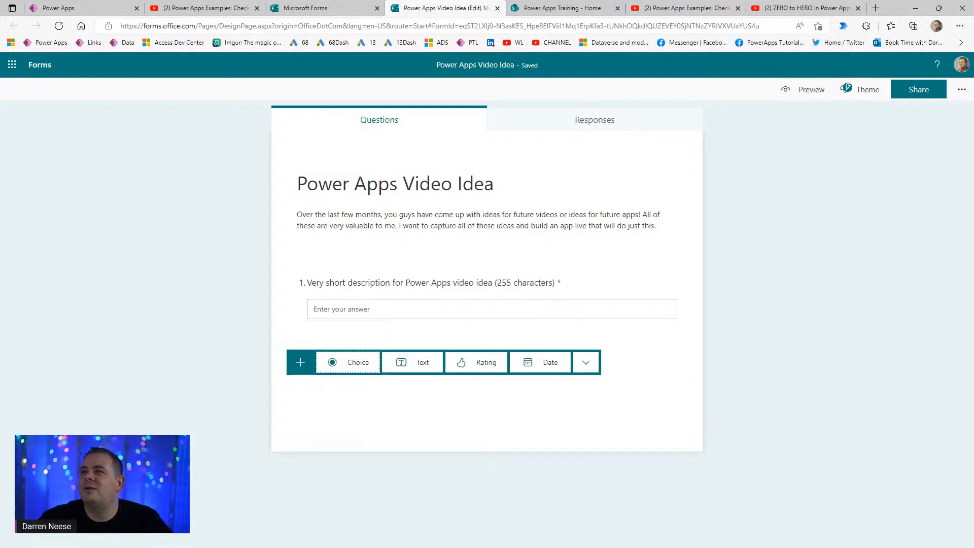
pyautogui.click(413, 314)
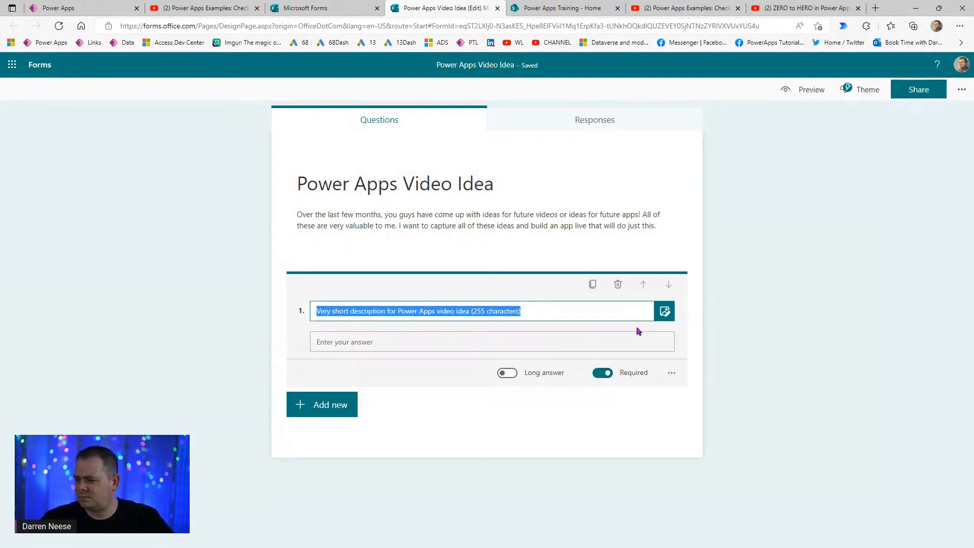
pyautogui.click(330, 404)
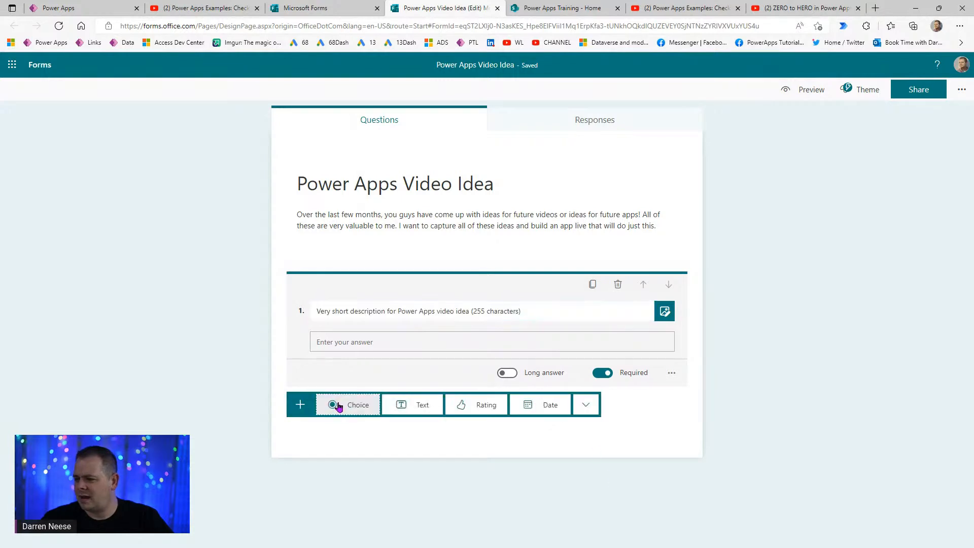
# - Add text question 2 titled 'Your name (or username from YouTube, Twitter, etc.)'
pyautogui.click(413, 407)
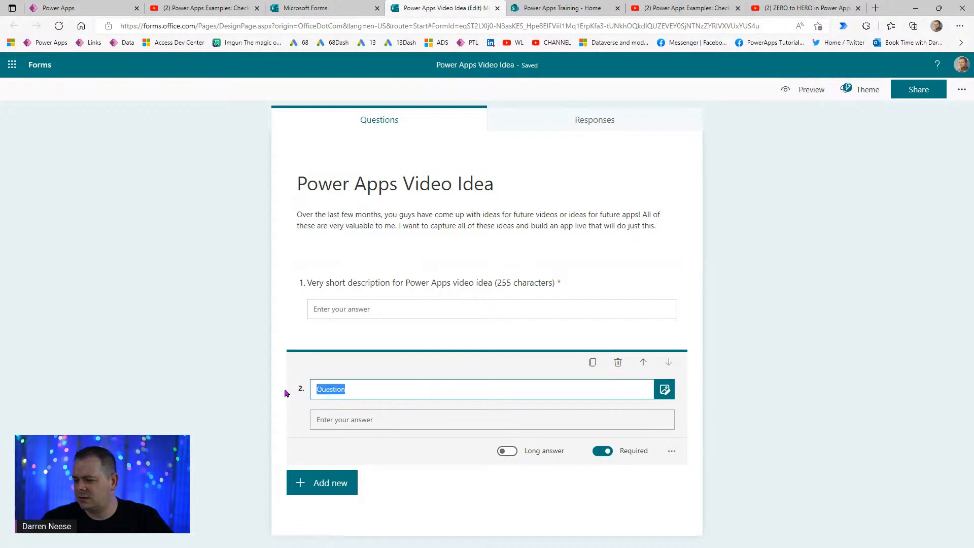
pyautogui.write('Your')
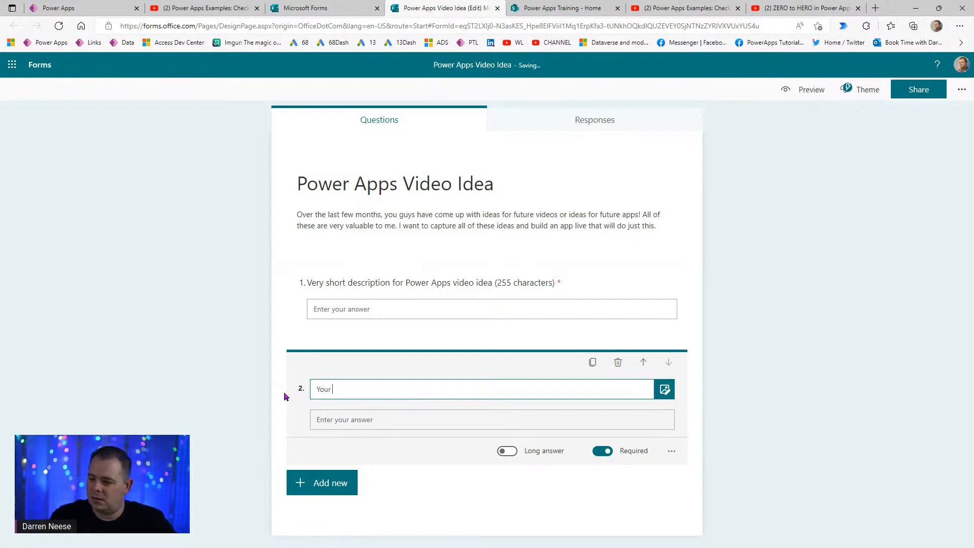
pyautogui.write(' name')
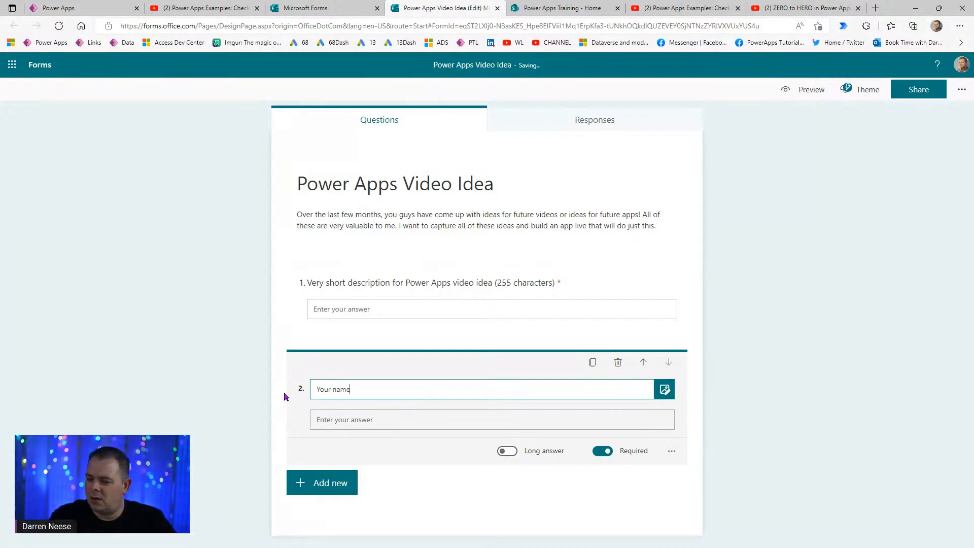
pyautogui.write(' (or username)')
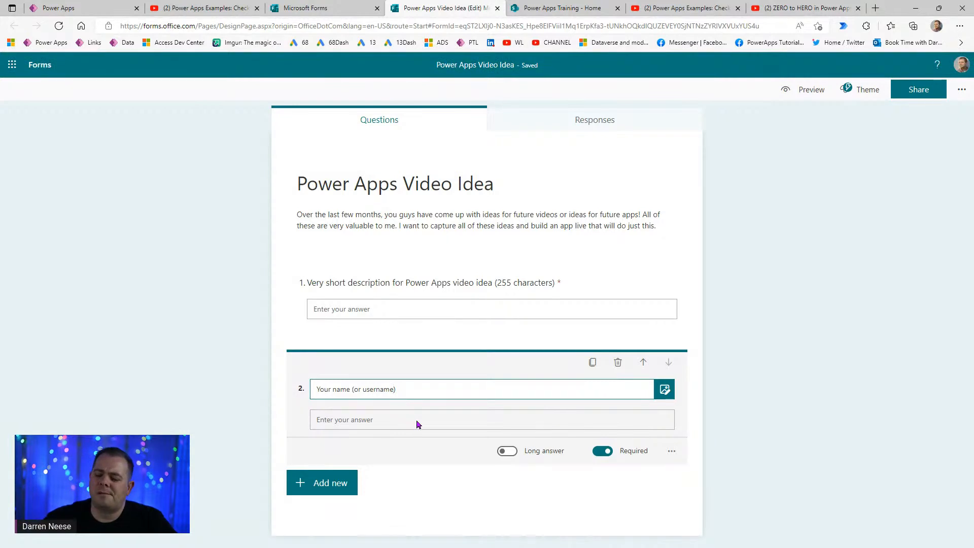
pyautogui.write('from YouTube')
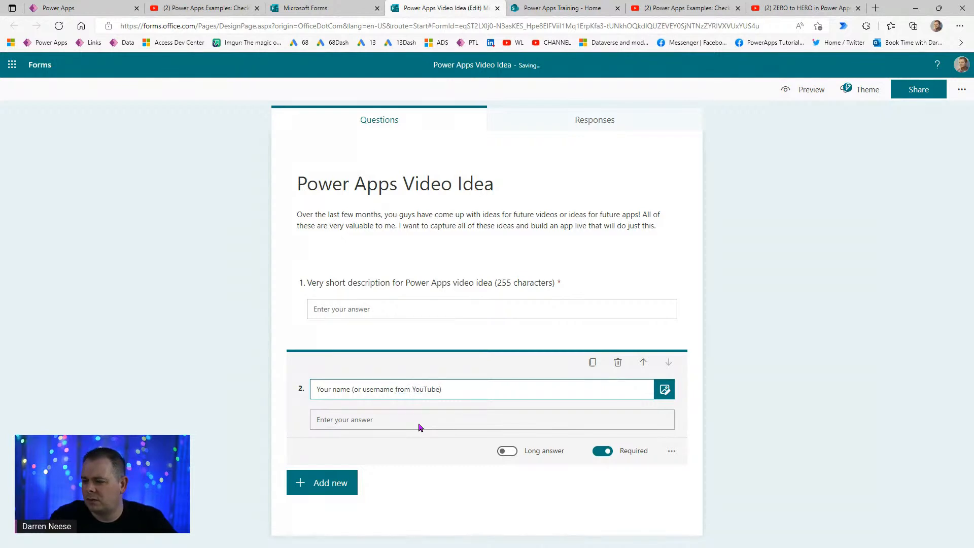
pyautogui.write(' or other so')
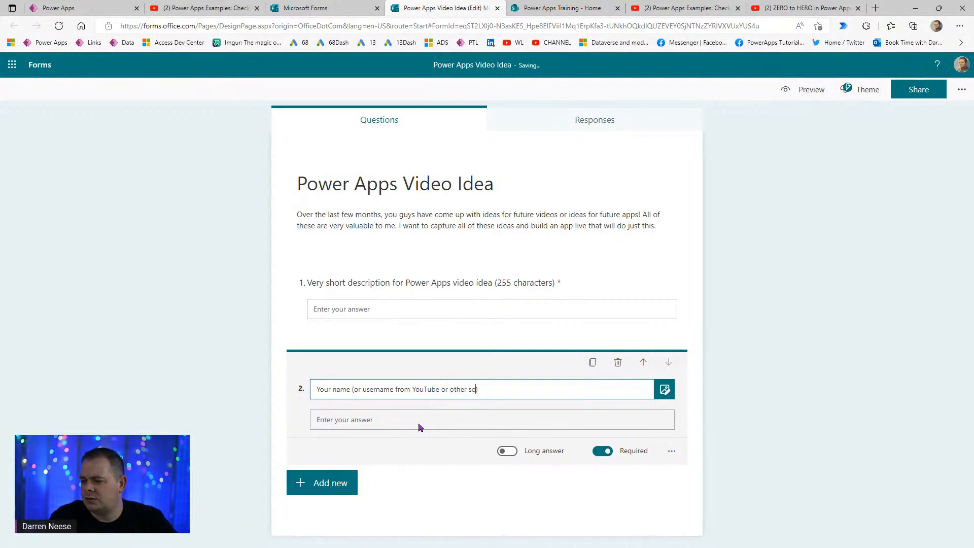
pyautogui.write('cial media')
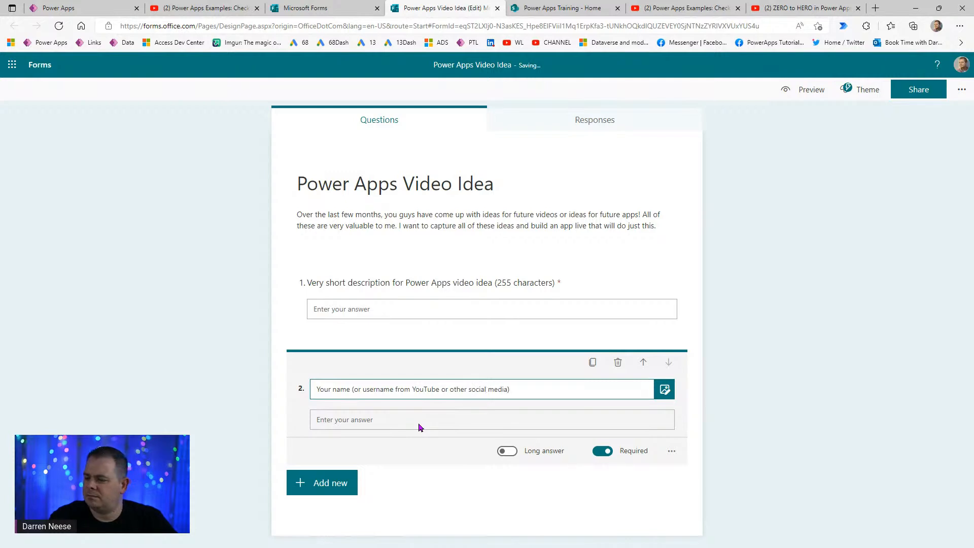
pyautogui.hotkey('ctrl', 'shift', 'Left')
pyautogui.hotkey('ctrl', 'shift', 'Left')
pyautogui.hotkey('ctrl', 'shift', 'Left')
pyautogui.hotkey('ctrl', 'shift', 'Left')
pyautogui.hotkey('shift', 'Left')
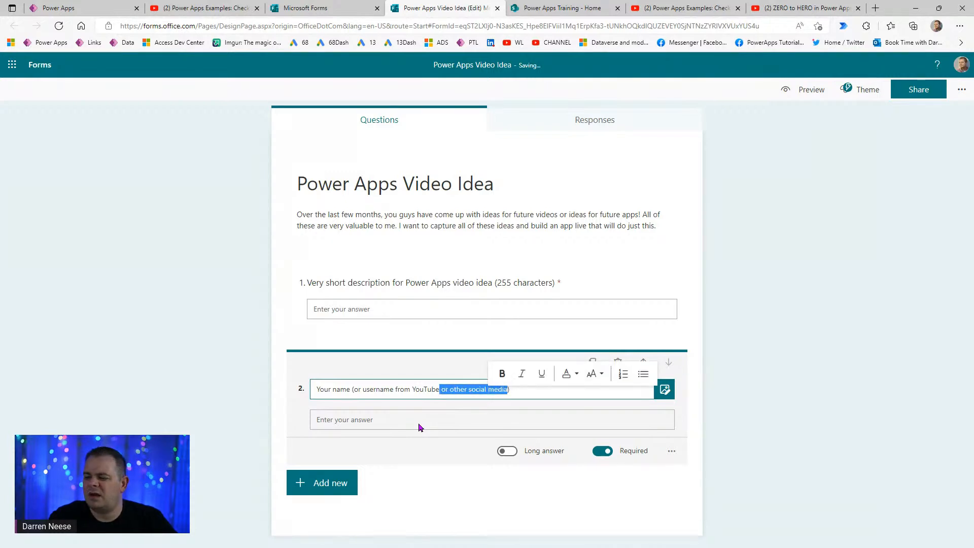
pyautogui.press('BackSpace')
pyautogui.write(', Twitter, et')
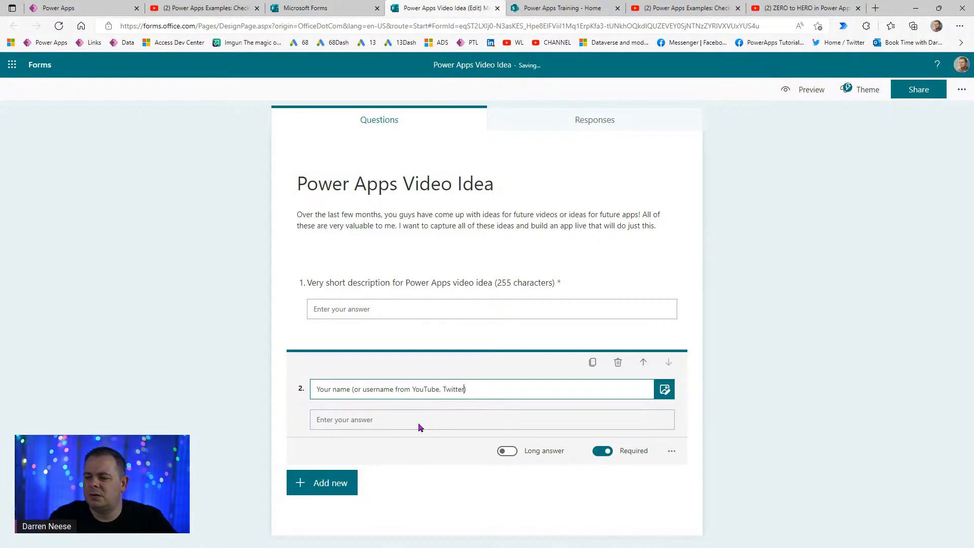
pyautogui.write('c.')
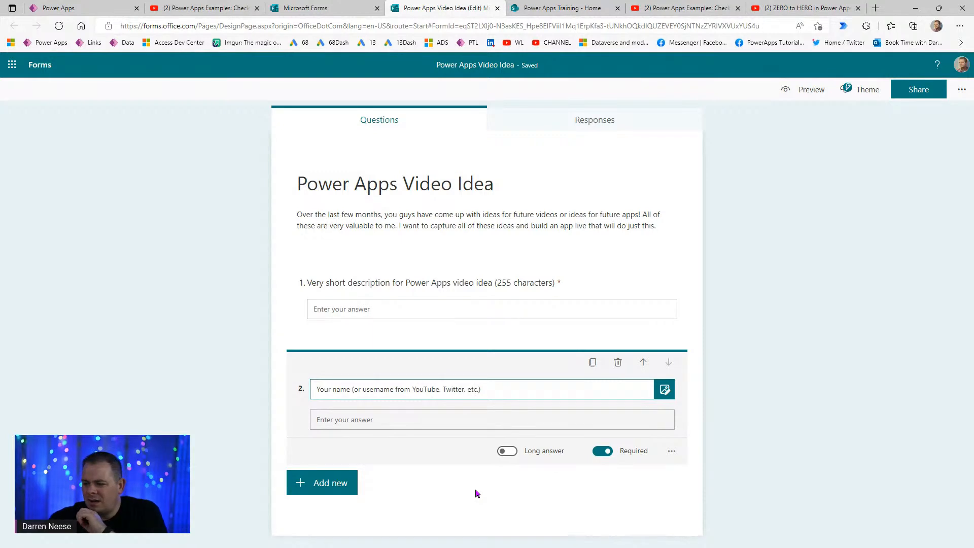
# - Correct the closing period of question 2's title and switch Required off
pyautogui.press('BackSpace')
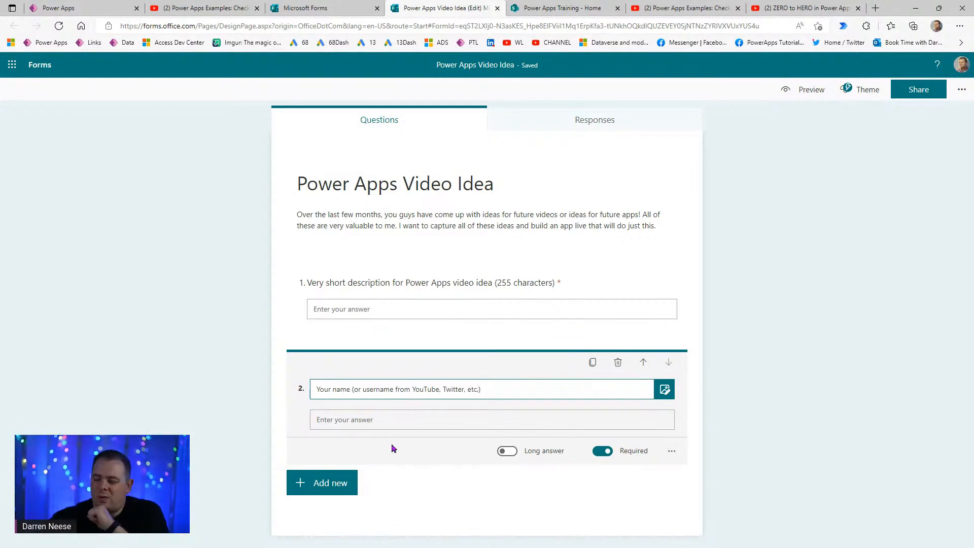
pyautogui.press('BackSpace')
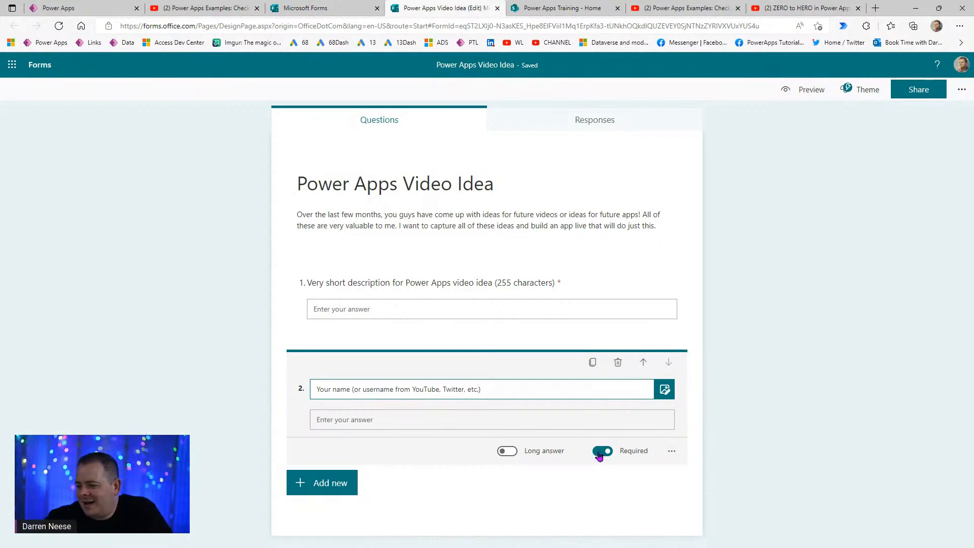
pyautogui.write('.')
pyautogui.press('BackSpace')
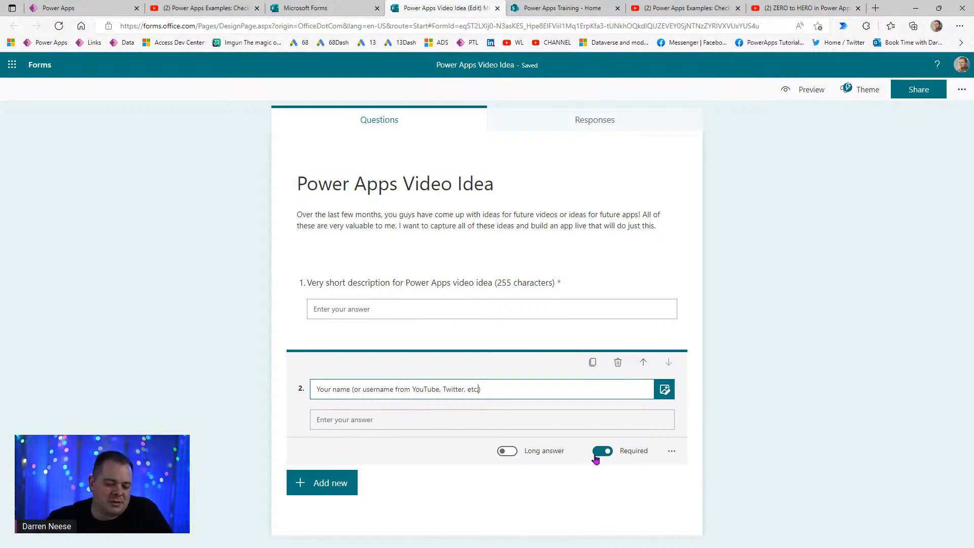
pyautogui.write('.')
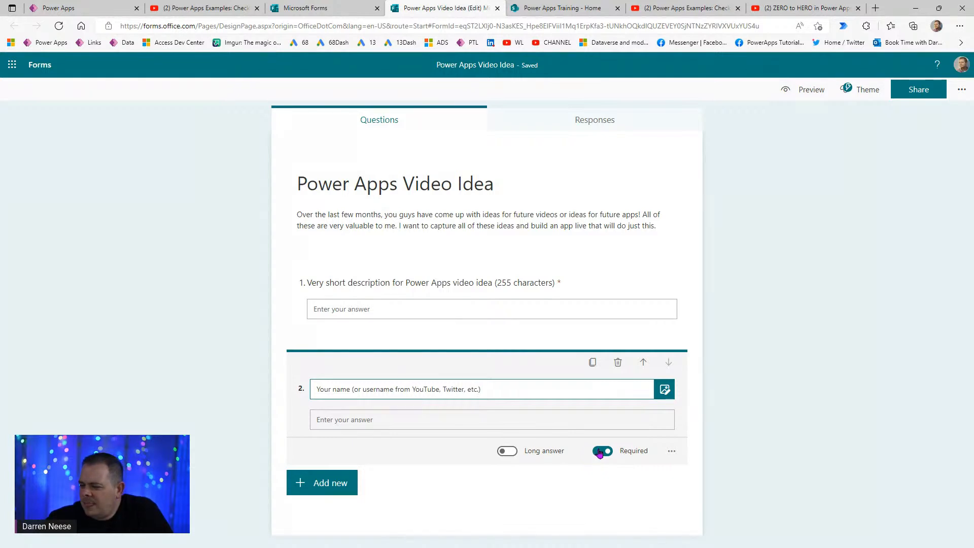
pyautogui.click(601, 451)
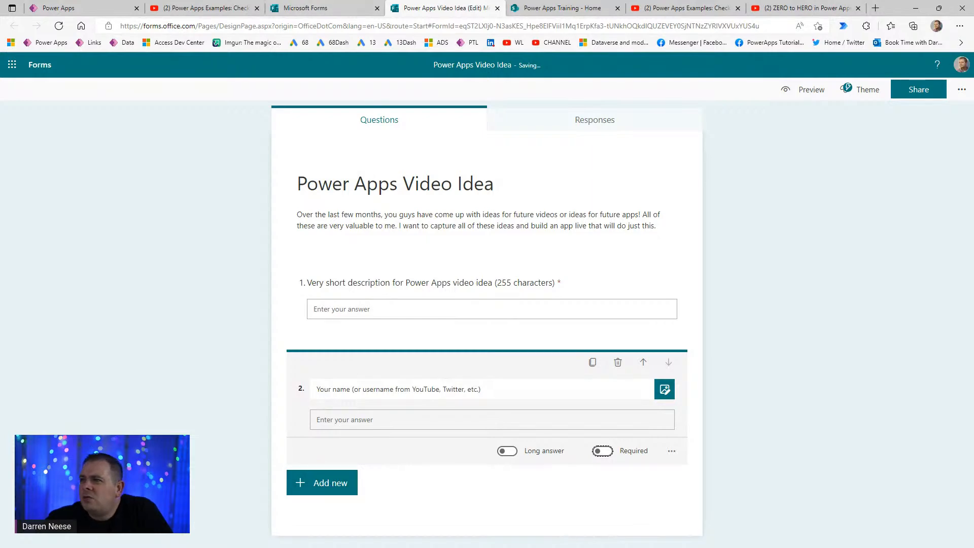
pyautogui.moveTo(389, 342); pyautogui.dragTo(500, 8)
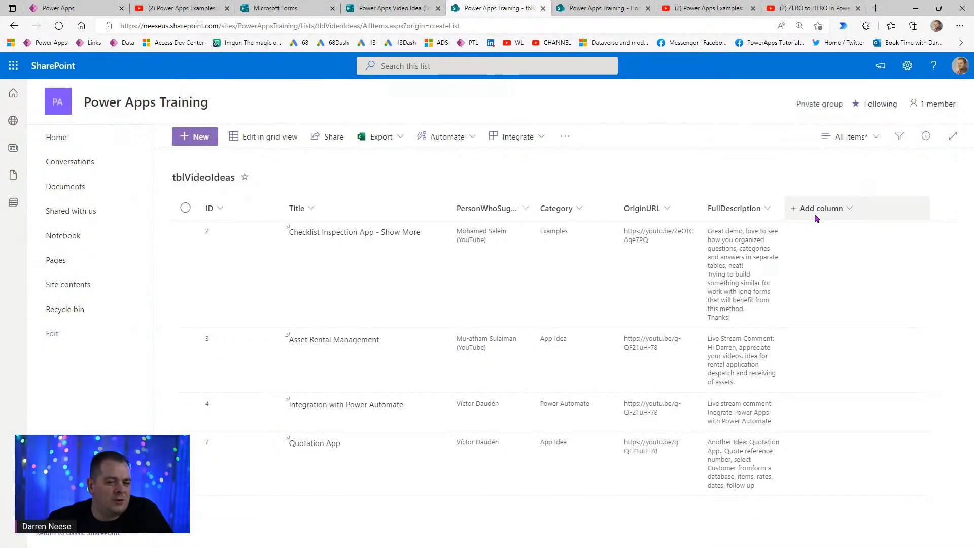
# - Add a single line of text column named PersonsEmail to tblVideoIdeas
pyautogui.click(814, 212)
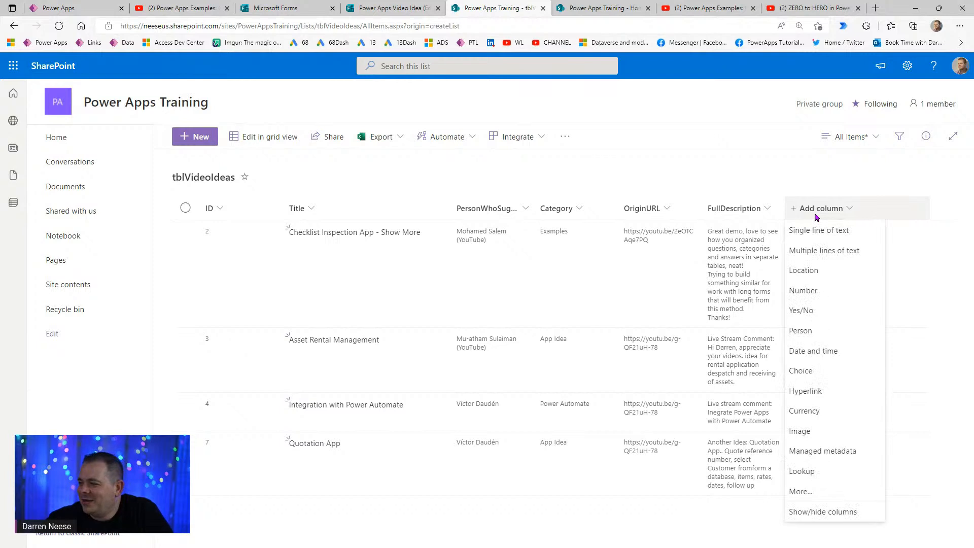
pyautogui.click(819, 232)
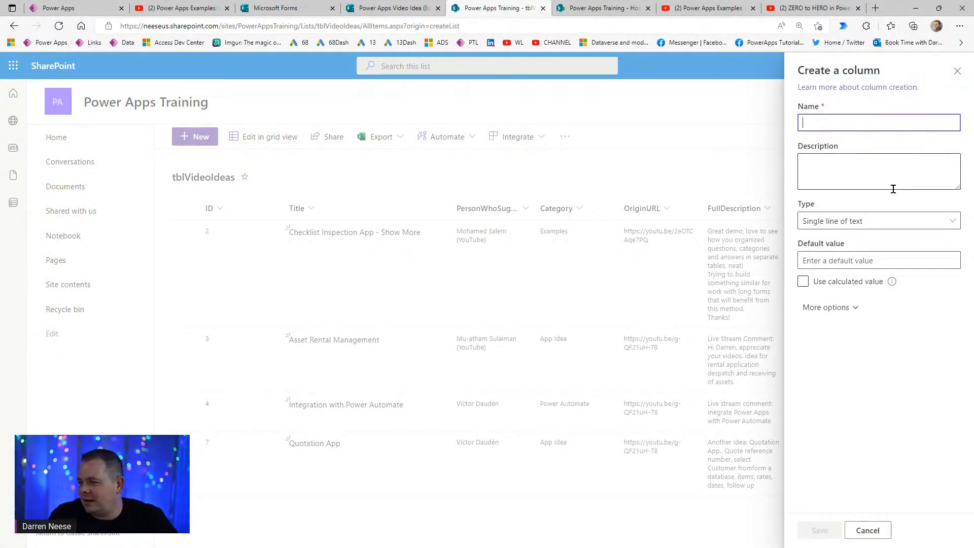
pyautogui.write('PersonsE')
pyautogui.write('mail')
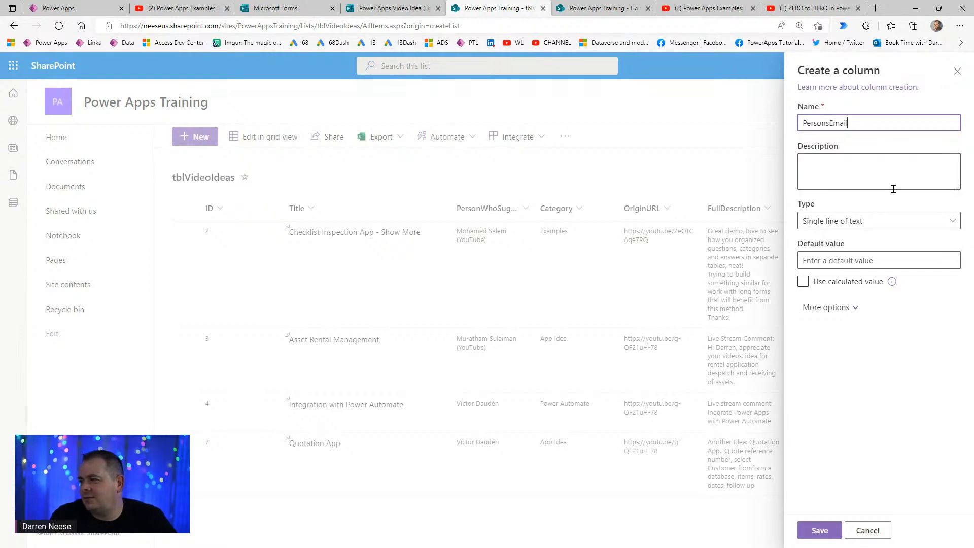
pyautogui.click(824, 531)
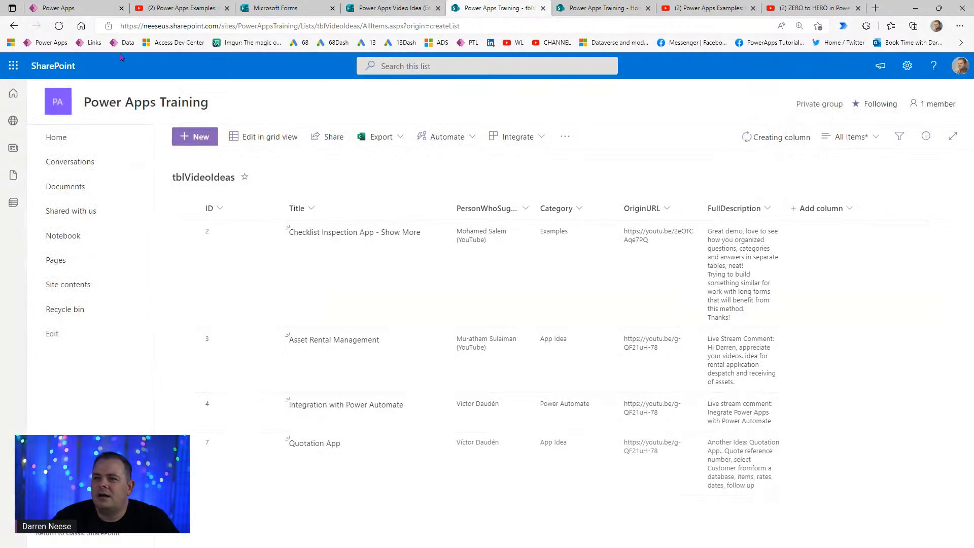
# - In Power Apps Studio, refresh the tblVideoIdeas data source to pick up the new column
pyautogui.click(89, 14)
pyautogui.click(954, 90)
pyautogui.click(13, 224)
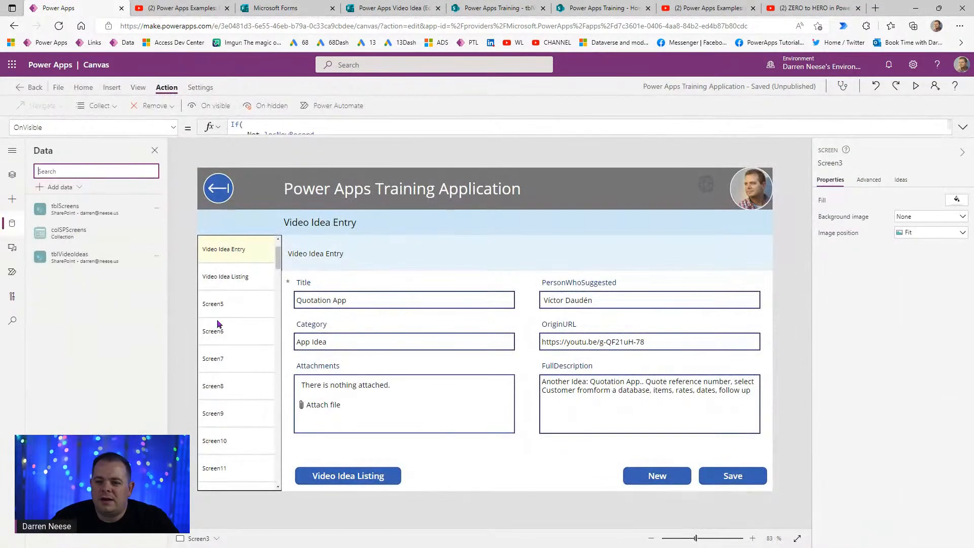
pyautogui.click(157, 261)
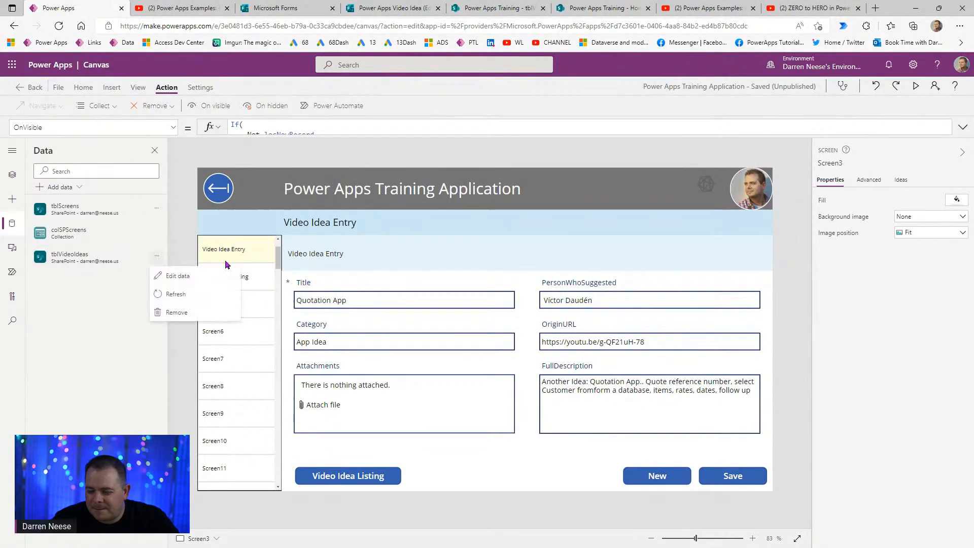
pyautogui.click(175, 294)
pyautogui.click(395, 8)
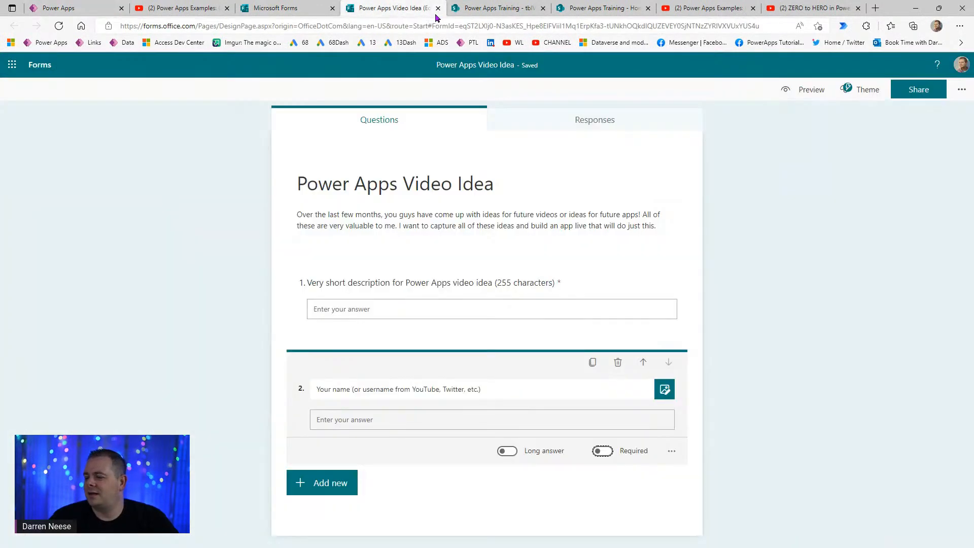
# - Insert a Text question 3 titled 'Your e-mail address (so you can be notified when the video is released)'
pyautogui.click(332, 484)
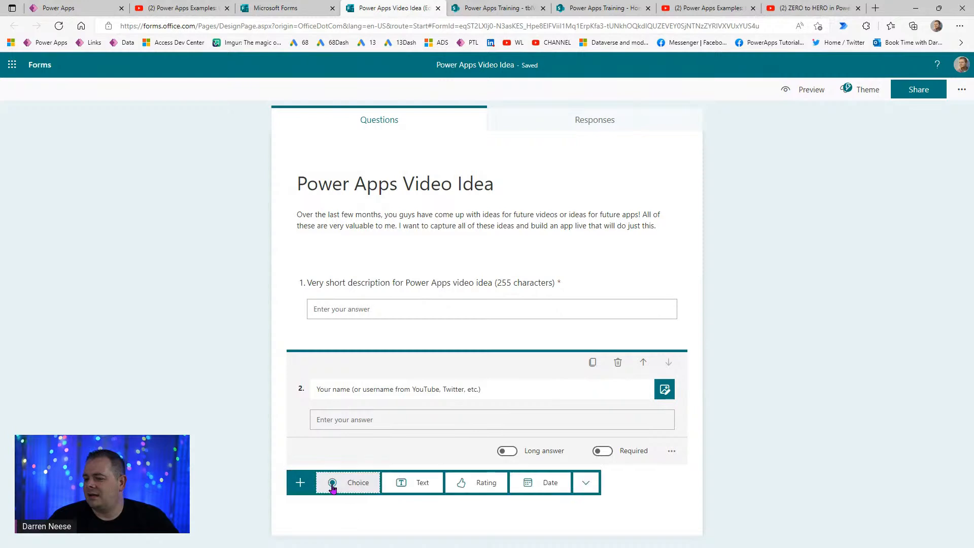
pyautogui.click(408, 488)
pyautogui.write('You')
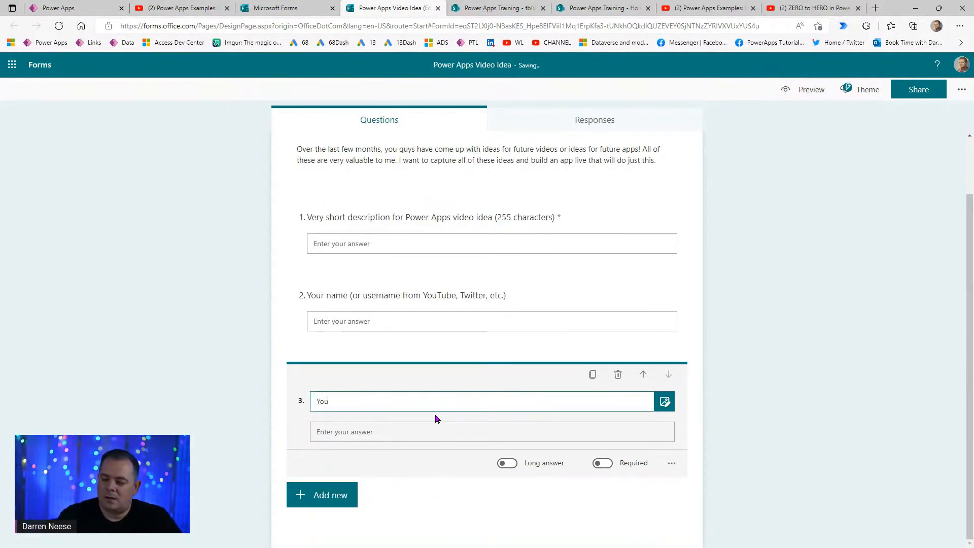
pyautogui.write('r Email')
pyautogui.hotkey('ctrl', 'shift', 'Left')
pyautogui.write('e-mail address ()')
pyautogui.press('Left')
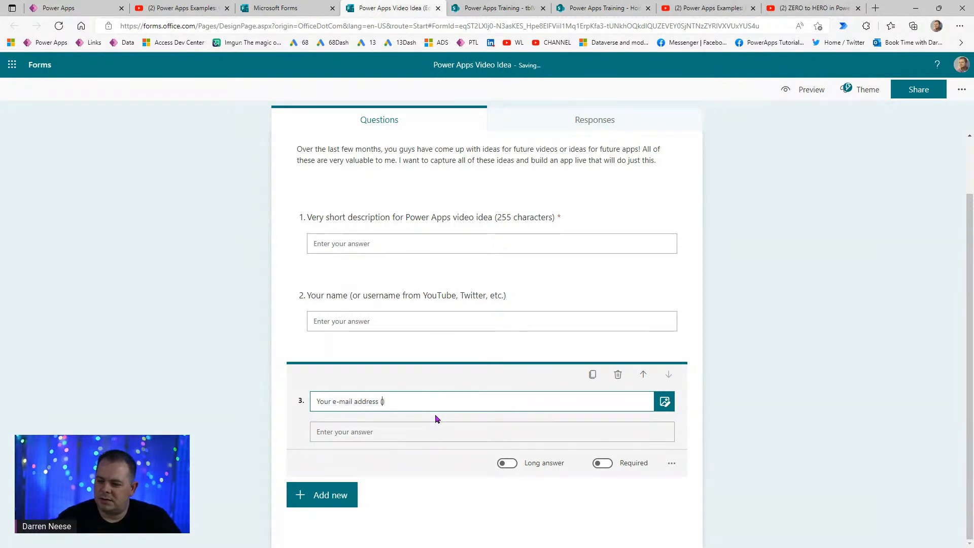
pyautogui.write('so you ')
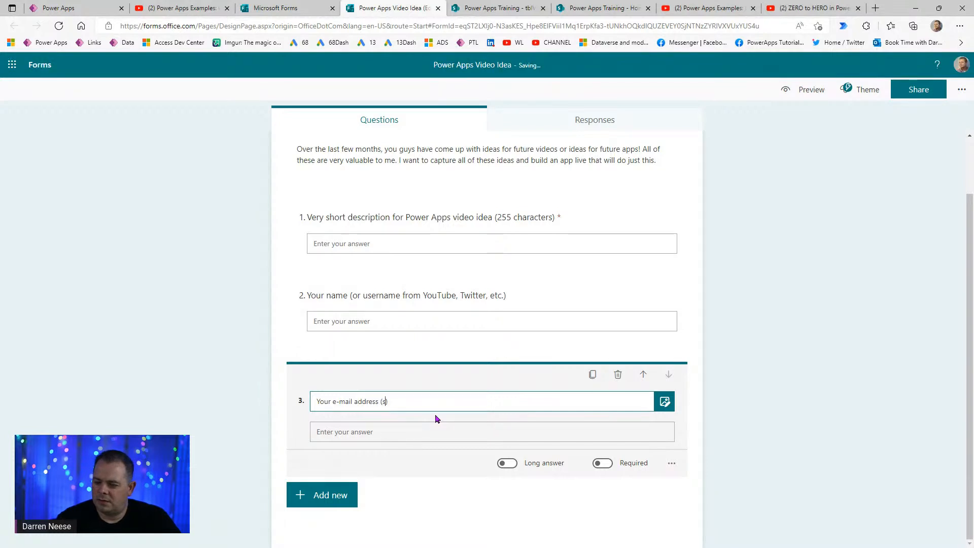
pyautogui.write('can be notified when the video')
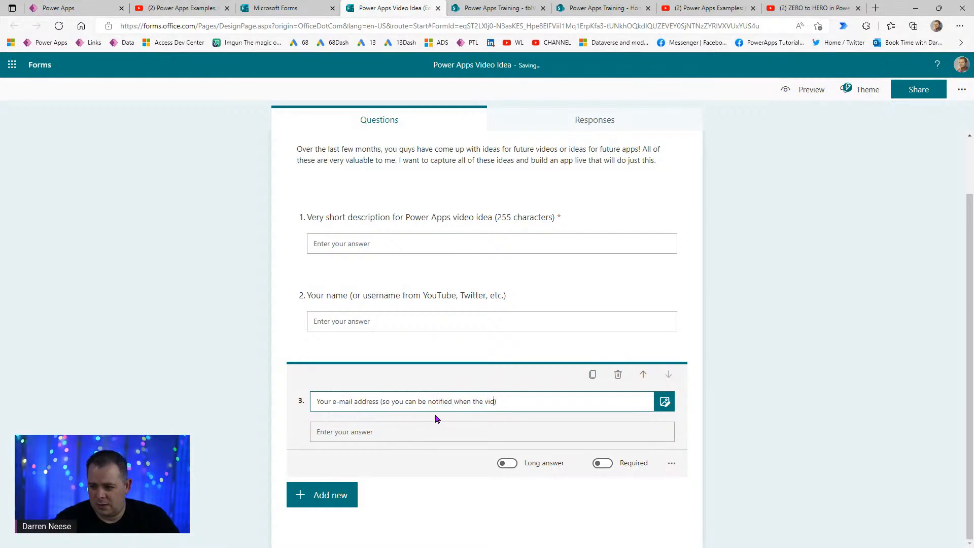
pyautogui.write(' is relea')
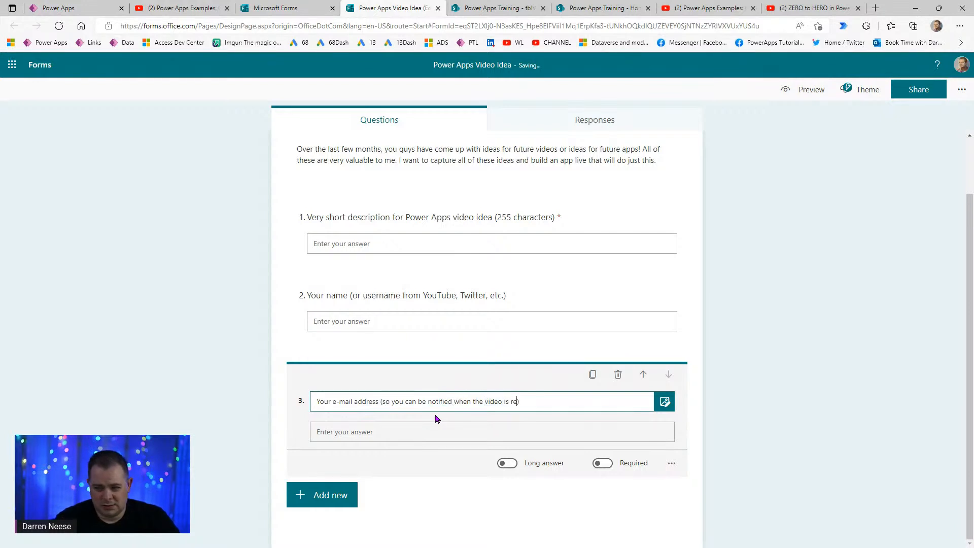
pyautogui.write('sed')
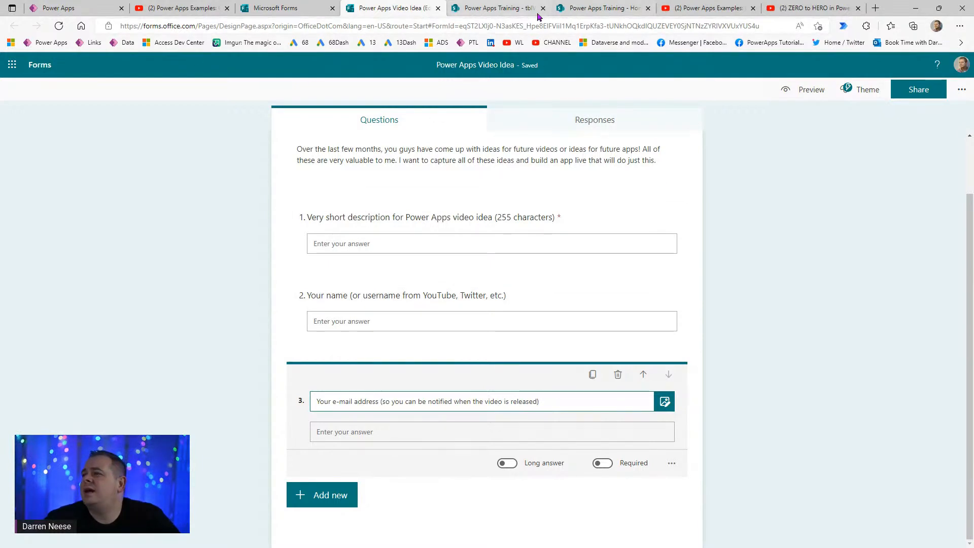
pyautogui.click(515, 9)
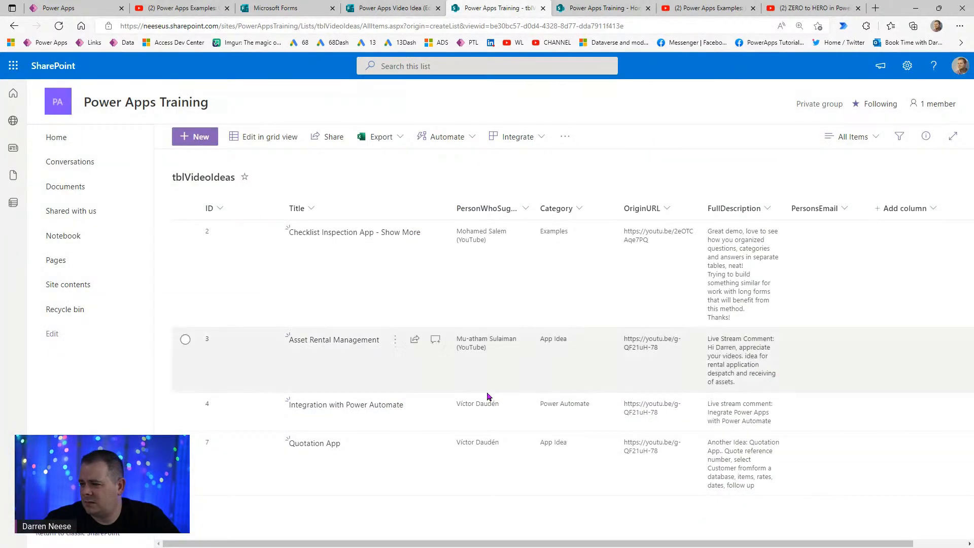
# - Drag the PersonsEmail column header so it sits just left of Category
pyautogui.moveTo(824, 211); pyautogui.dragTo(543, 213)
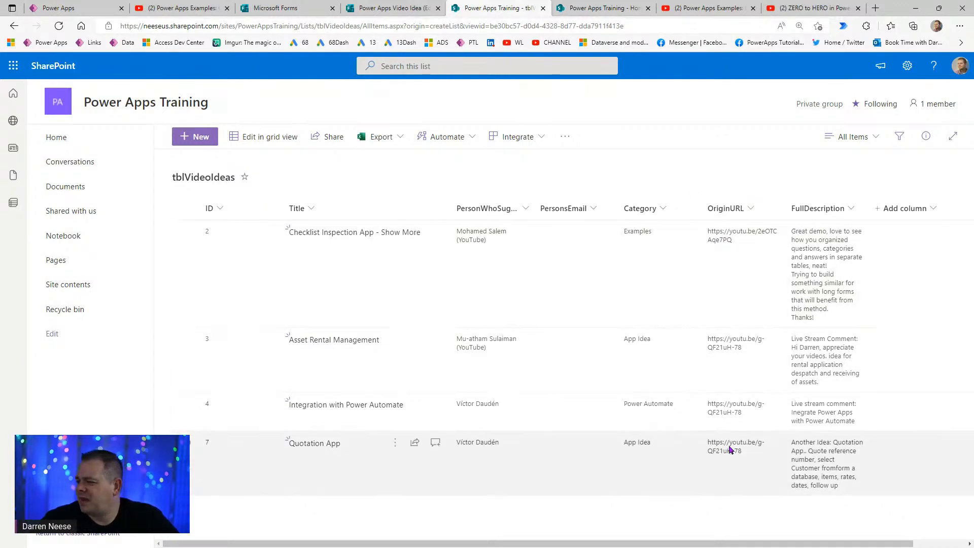
# - Add a long-answer text question 4 to the video idea form
pyautogui.click(376, 14)
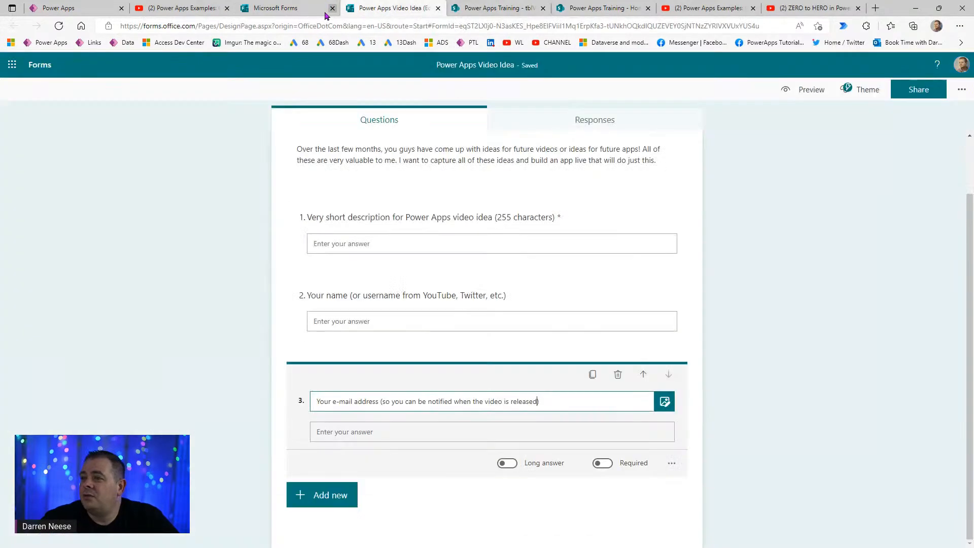
pyautogui.click(320, 9)
pyautogui.click(365, 9)
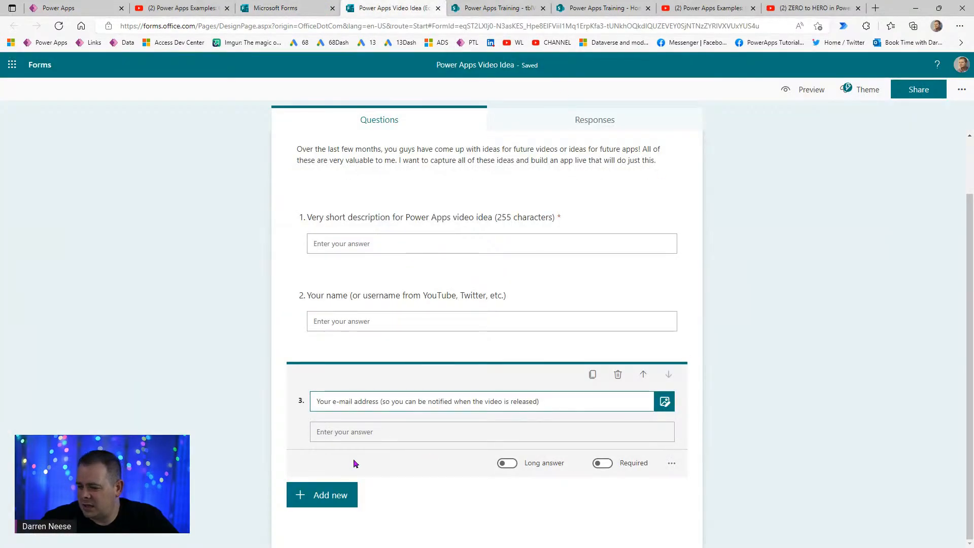
pyautogui.click(321, 504)
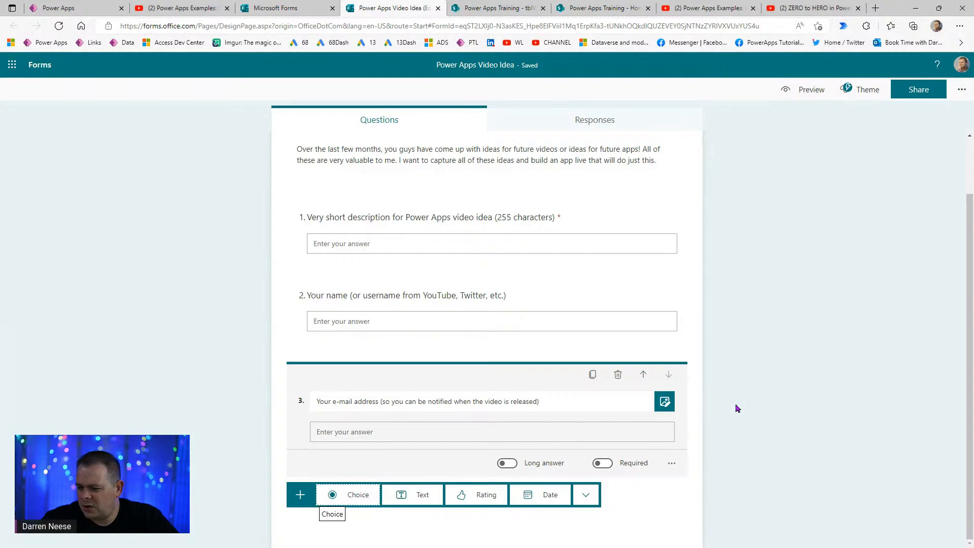
pyautogui.click(412, 498)
pyautogui.click(507, 463)
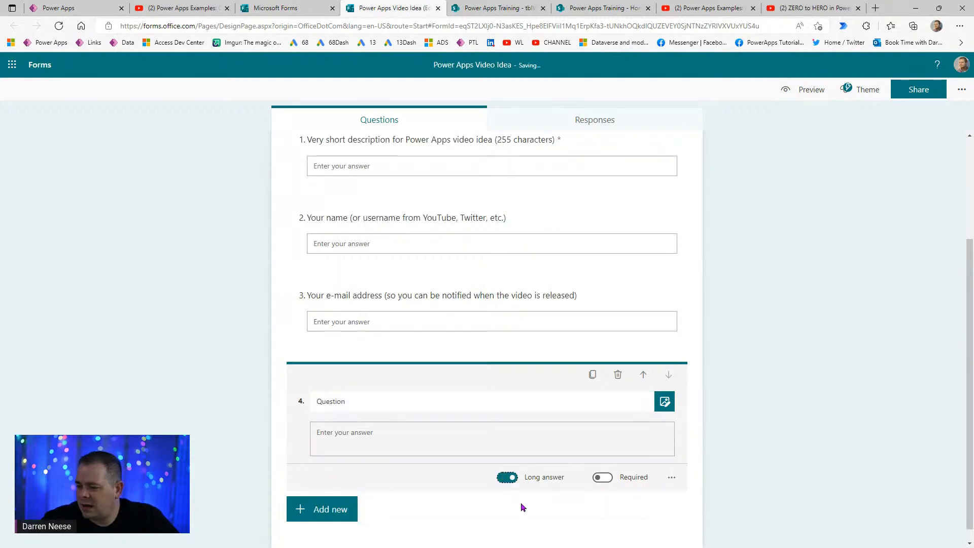
# - Title question 4 'Full detailed description of Power Apps video idea' and make it required
pyautogui.click(361, 399)
pyautogui.write('Full detail')
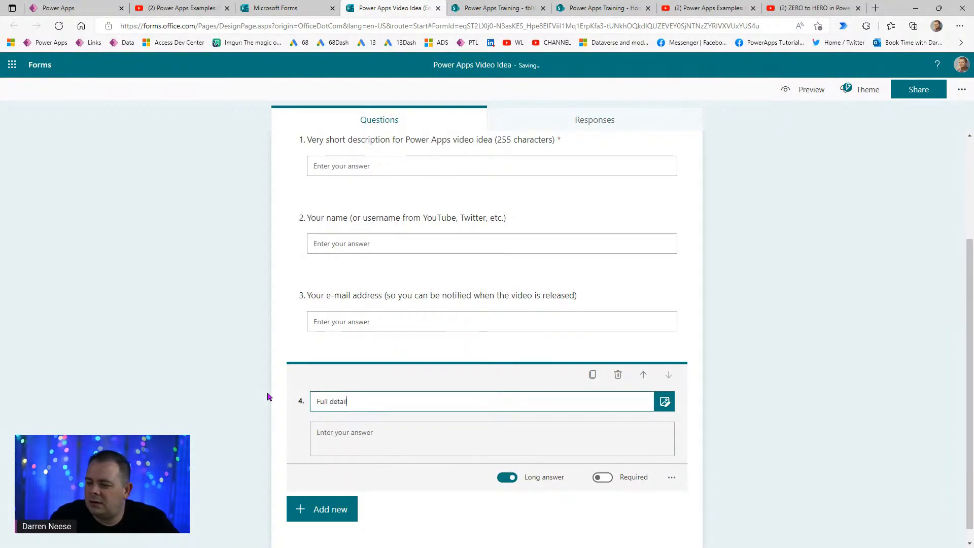
pyautogui.write('ed description of video')
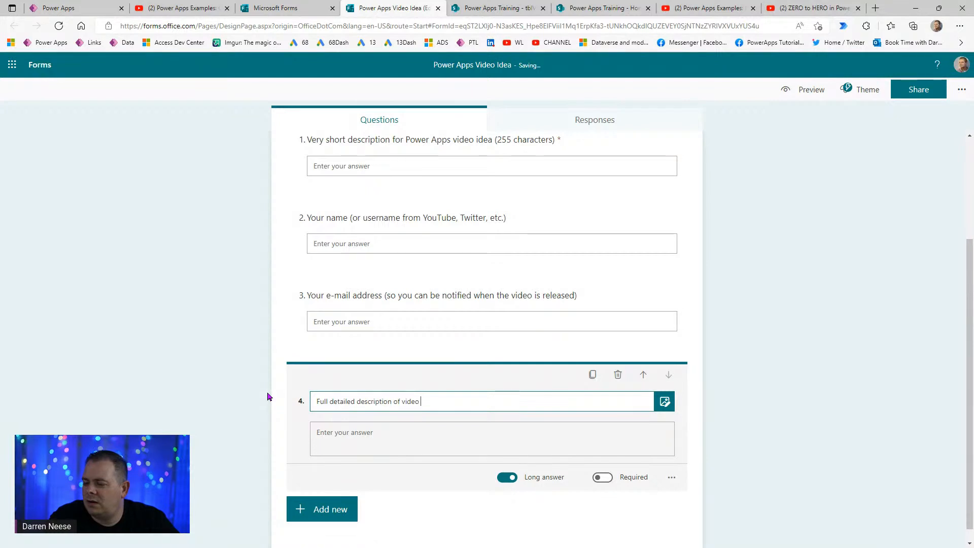
pyautogui.hotkey('ctrl', 'Left')
pyautogui.write('Power Apps v')
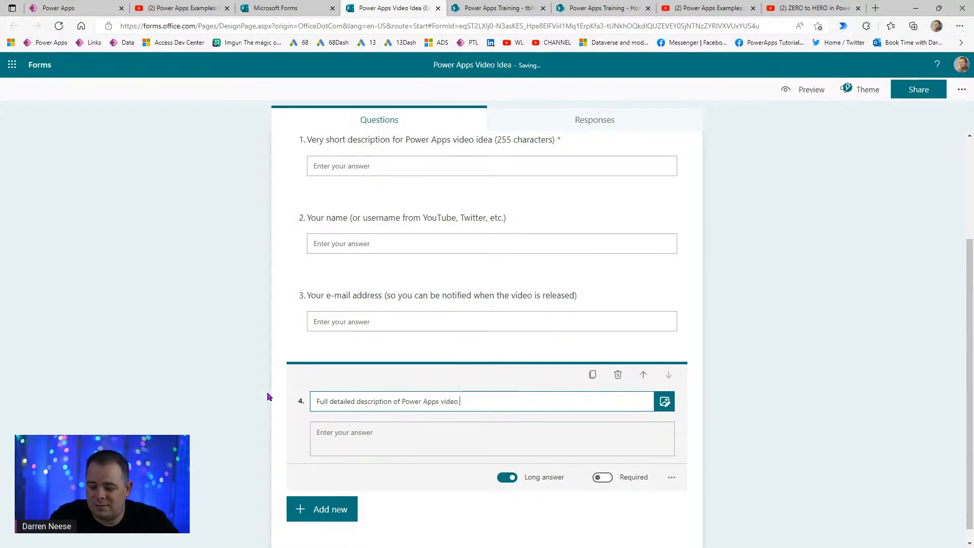
pyautogui.write('ideo idea')
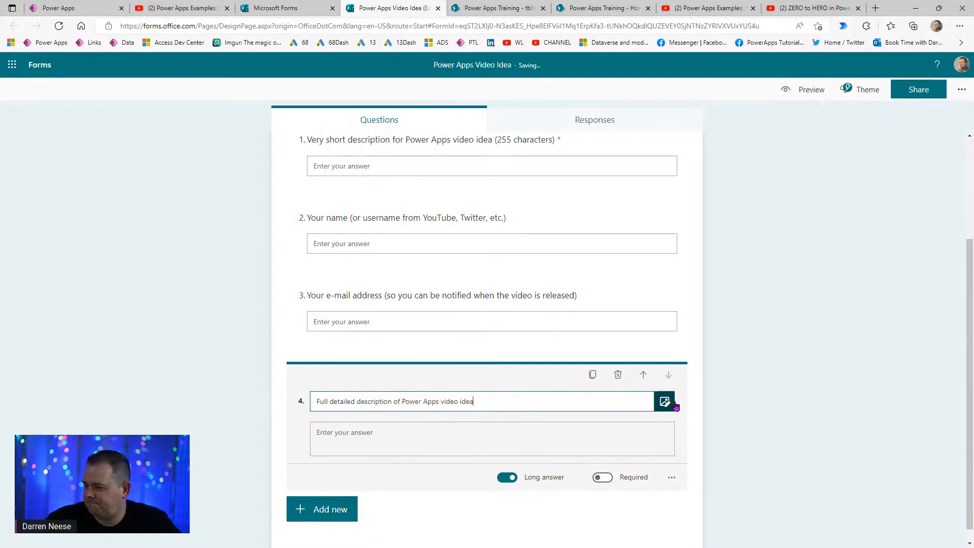
pyautogui.scroll(-1, 772, 412)
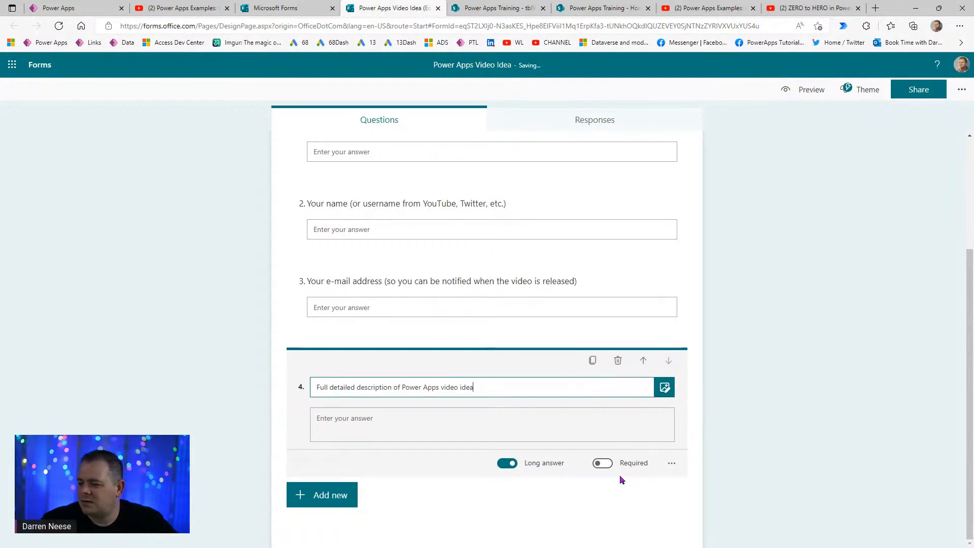
pyautogui.click(605, 464)
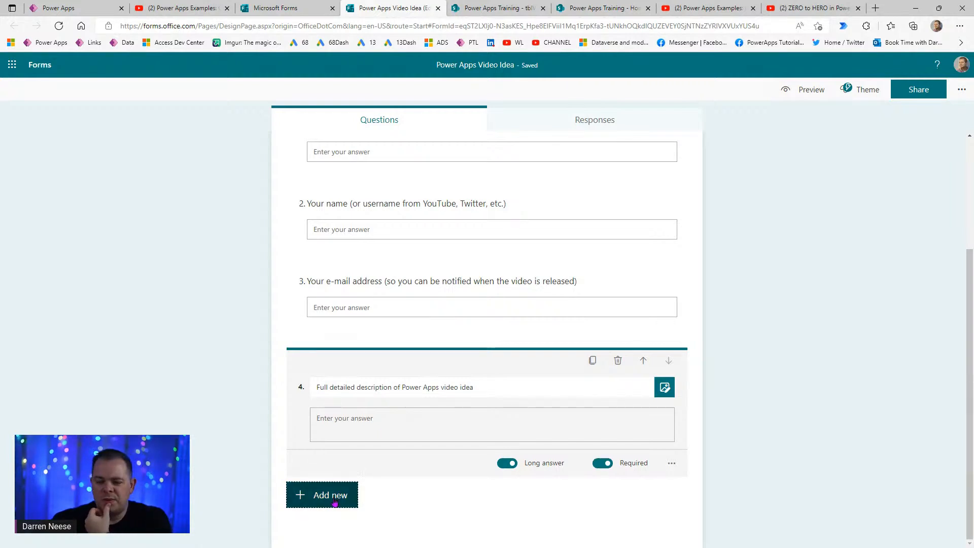
pyautogui.click(334, 502)
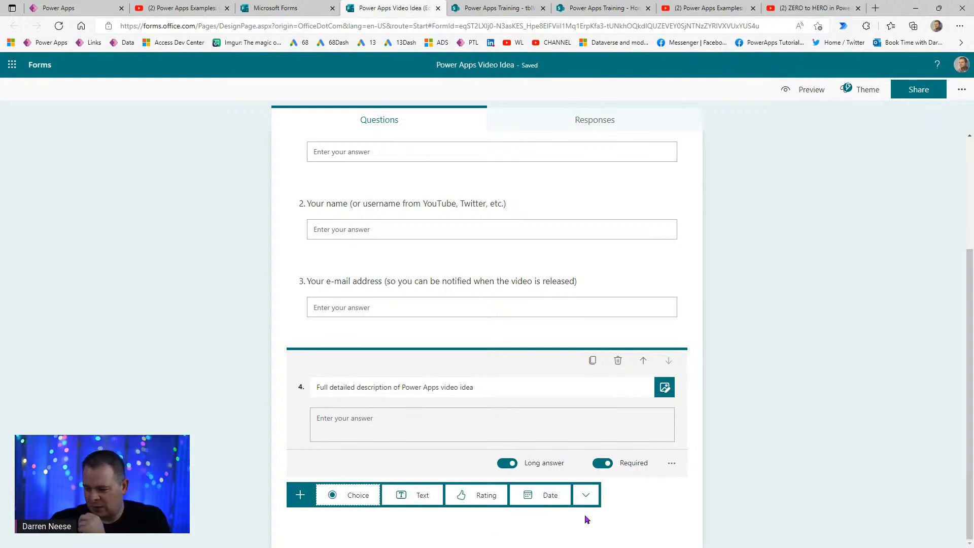
pyautogui.click(586, 495)
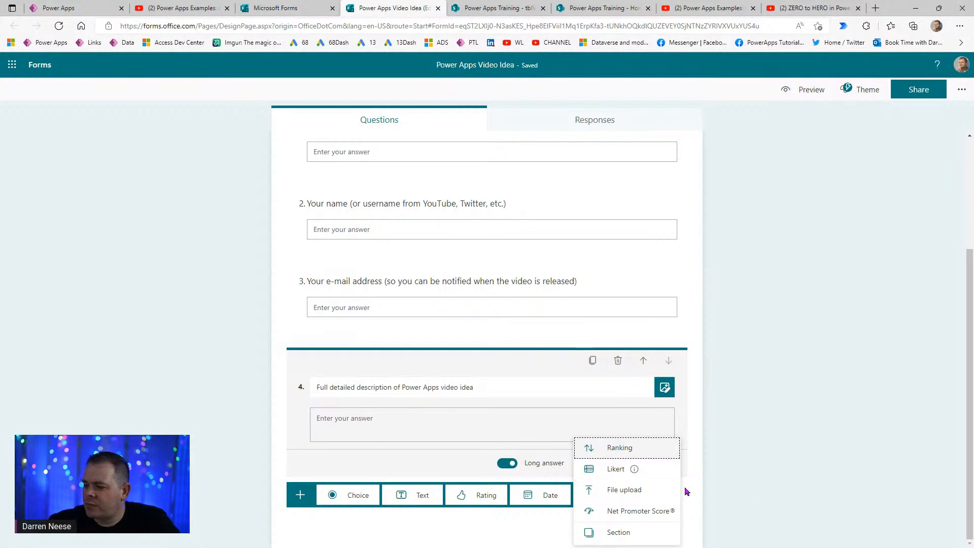
# - Add a file-upload question, accept the OneDrive notice, and allow 10 files of up to 100MB each
pyautogui.click(642, 490)
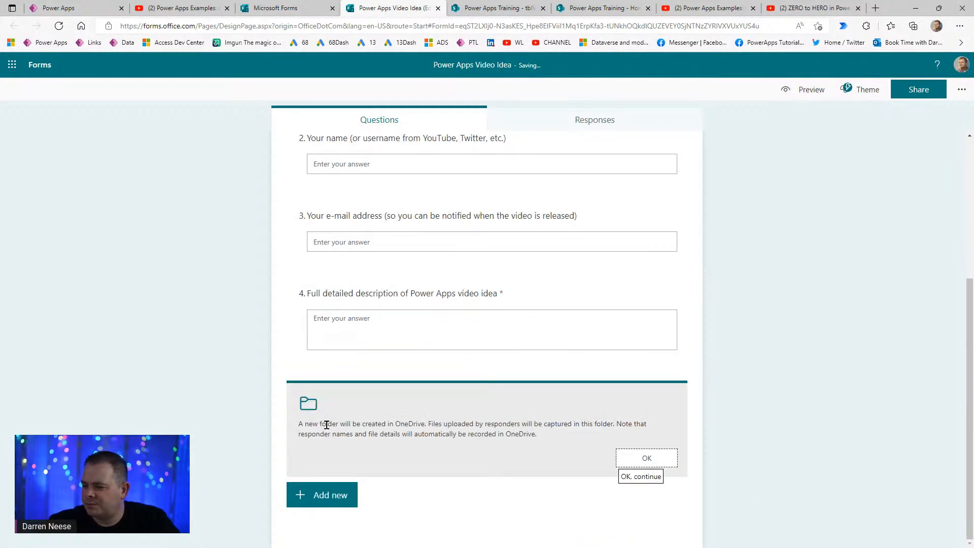
pyautogui.moveTo(351, 424); pyautogui.dragTo(526, 427)
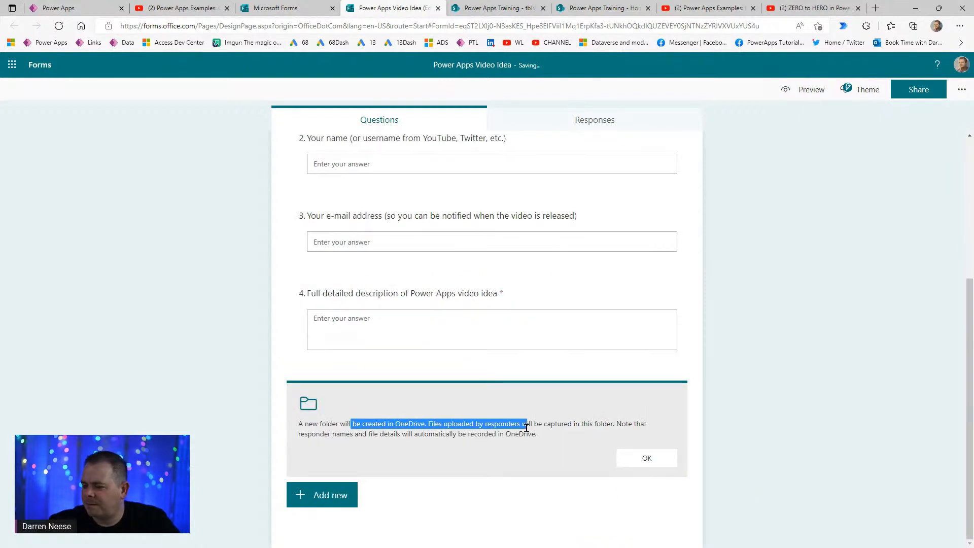
pyautogui.click(558, 434)
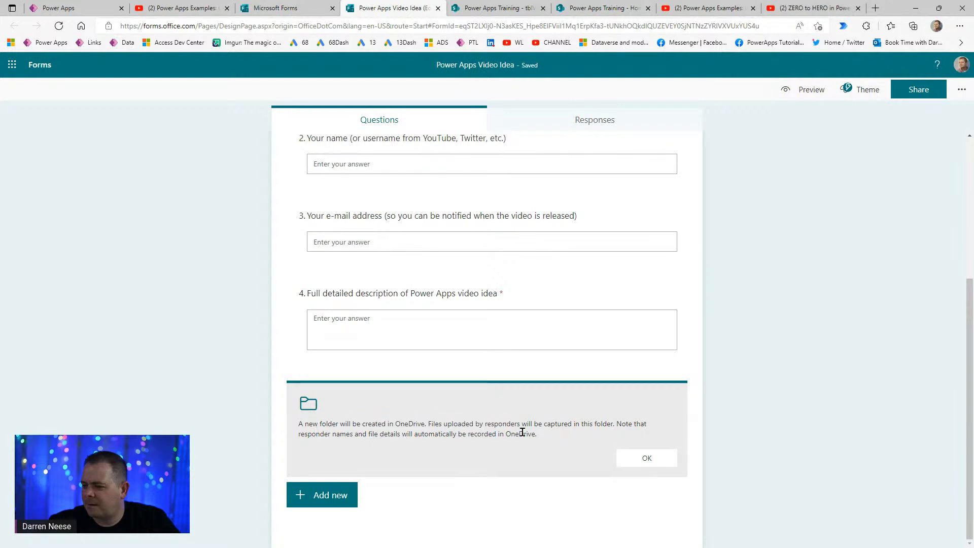
pyautogui.moveTo(428, 425); pyautogui.dragTo(668, 426)
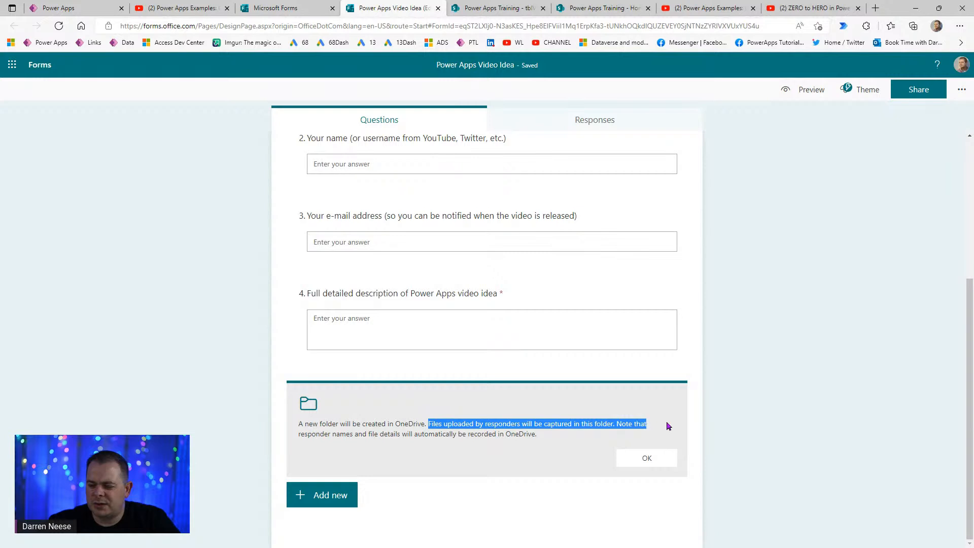
pyautogui.moveTo(335, 435)
pyautogui.mouseDown()
pyautogui.moveTo(570, 436)
pyautogui.moveTo(326, 424)
pyautogui.mouseUp()
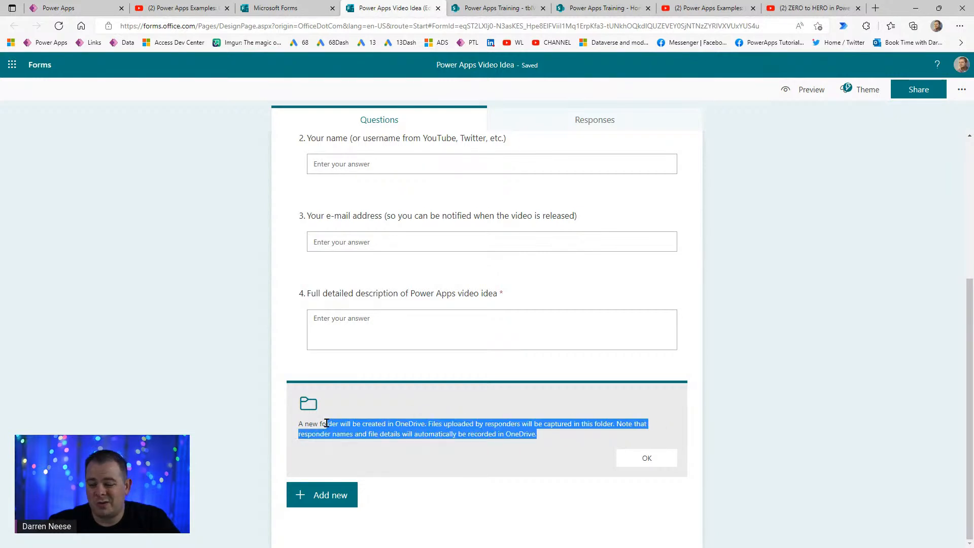
pyautogui.click(640, 460)
pyautogui.scroll(-1, 827, 428)
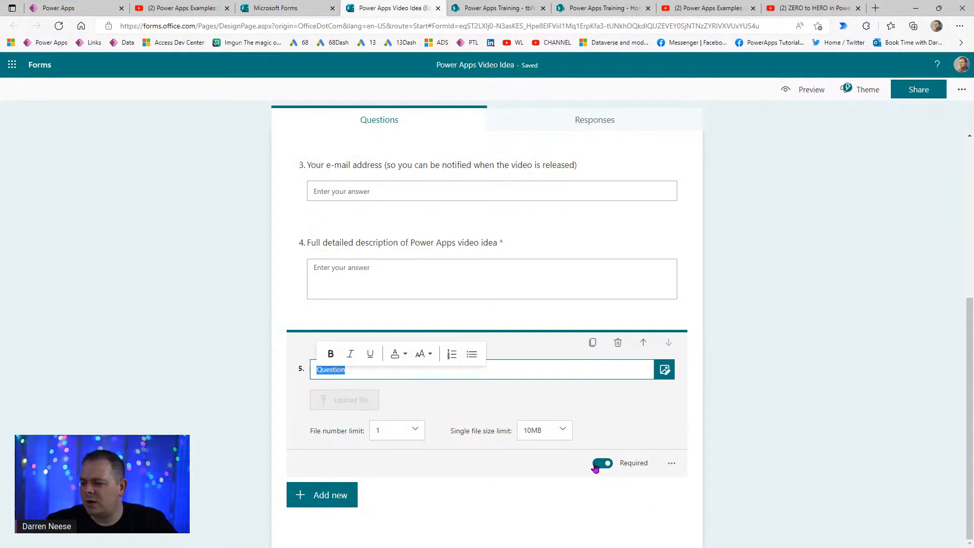
pyautogui.click(555, 434)
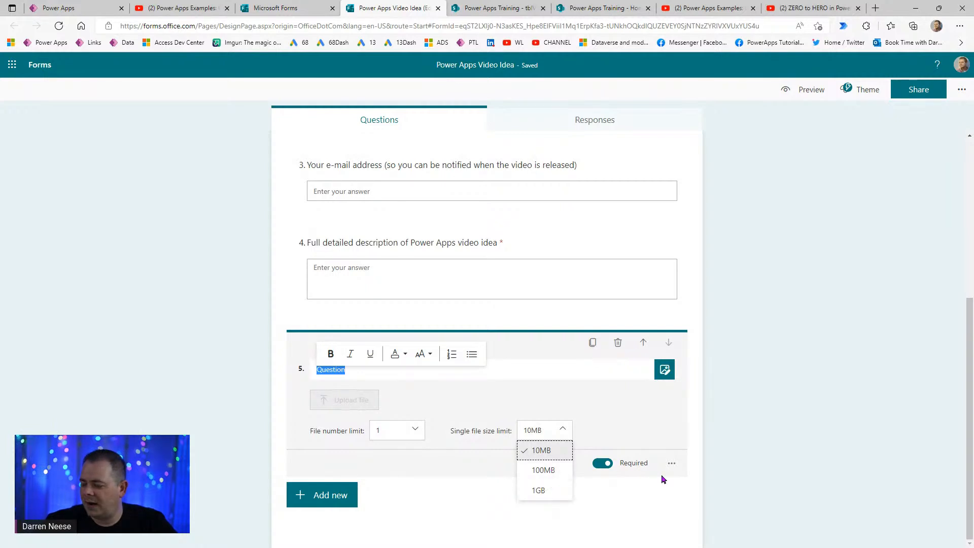
pyautogui.click(546, 469)
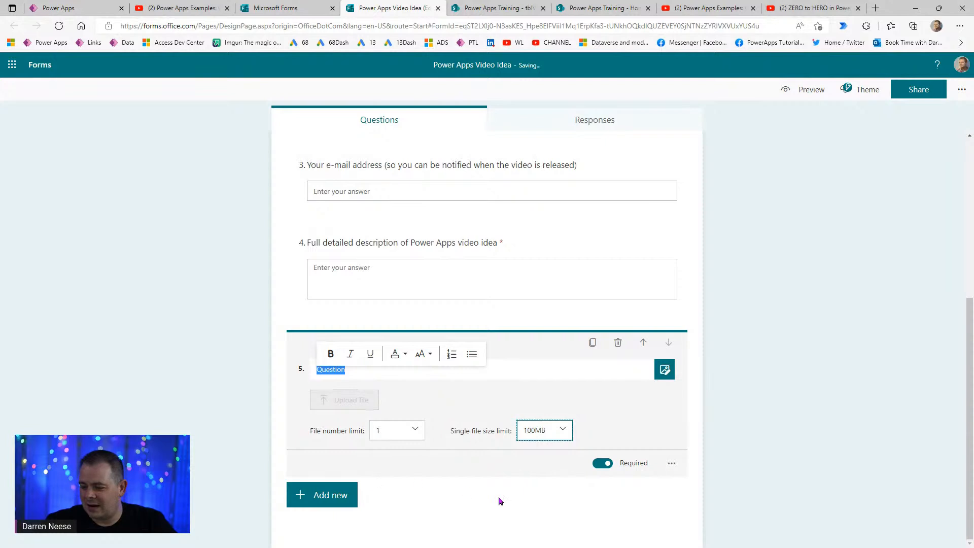
pyautogui.click(413, 431)
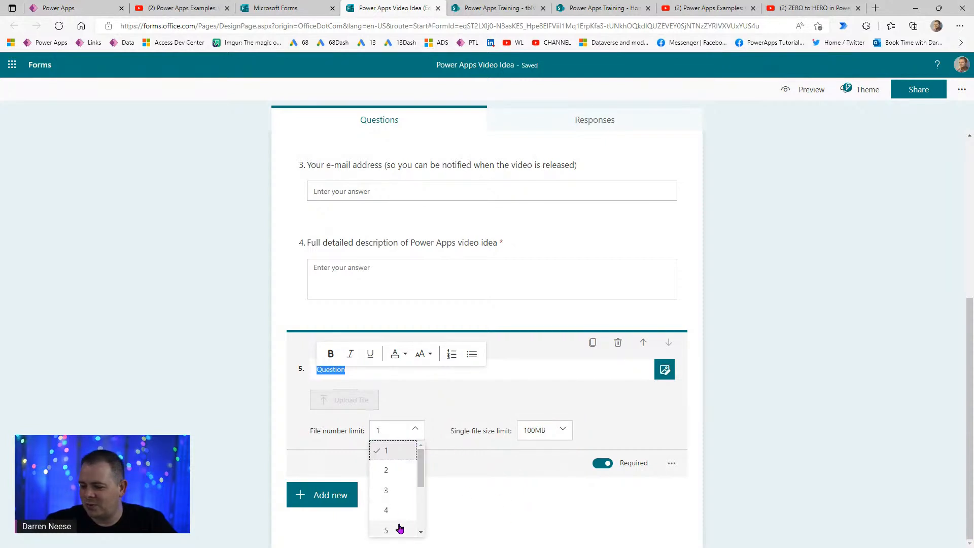
pyautogui.moveTo(421, 479); pyautogui.dragTo(417, 446)
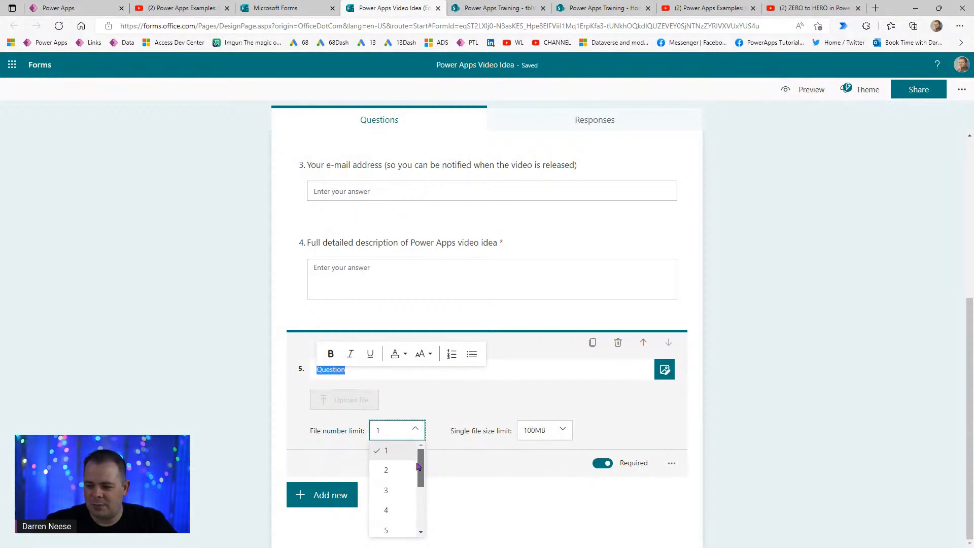
pyautogui.moveTo(421, 479); pyautogui.dragTo(422, 530)
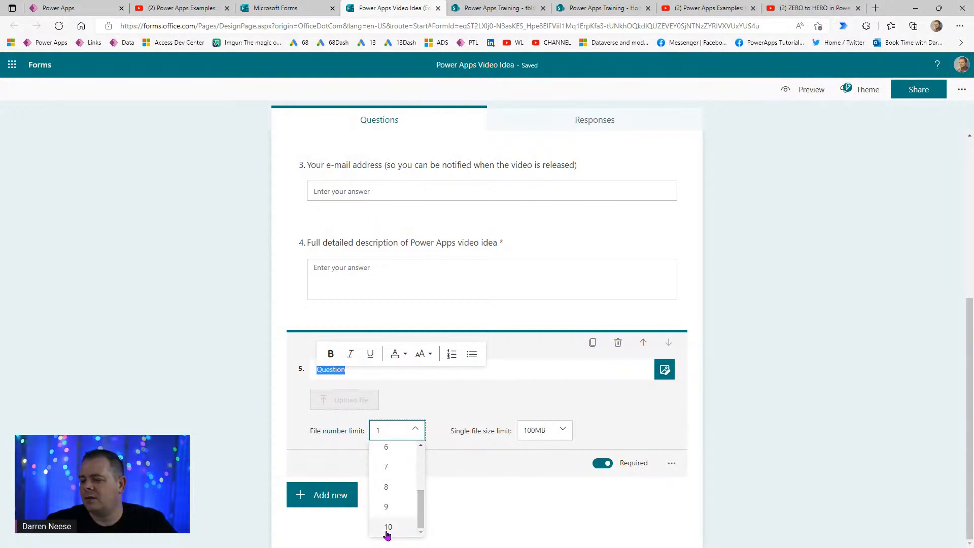
pyautogui.moveTo(421, 517); pyautogui.dragTo(424, 460)
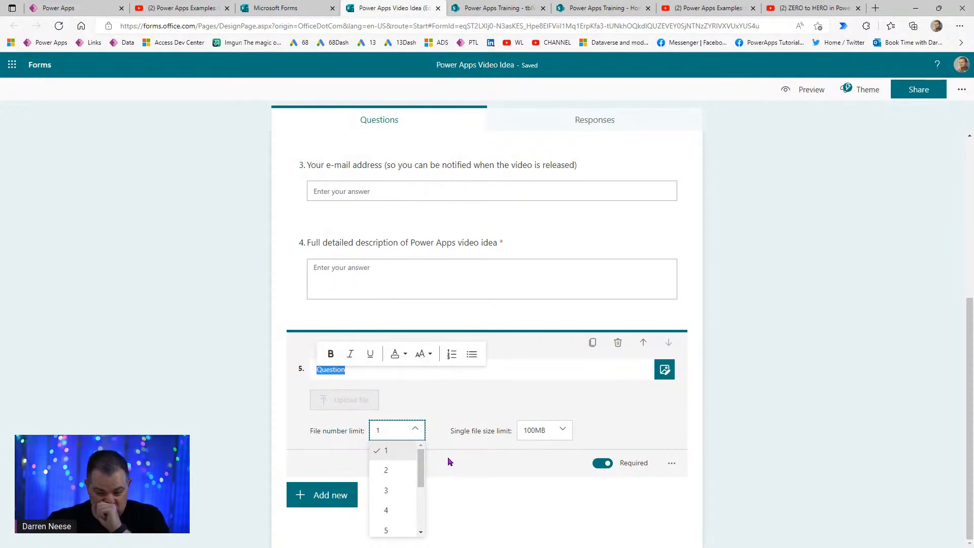
pyautogui.moveTo(423, 469); pyautogui.dragTo(423, 470)
pyautogui.click(401, 527)
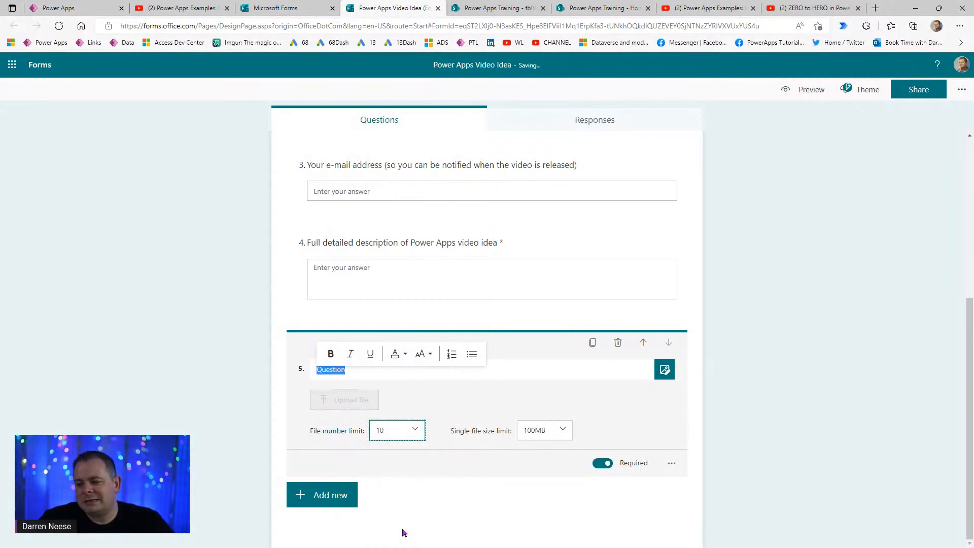
# - Title the question 'Any pertinent files such as screen shots, MSAPP files, etc.'
pyautogui.click(555, 372)
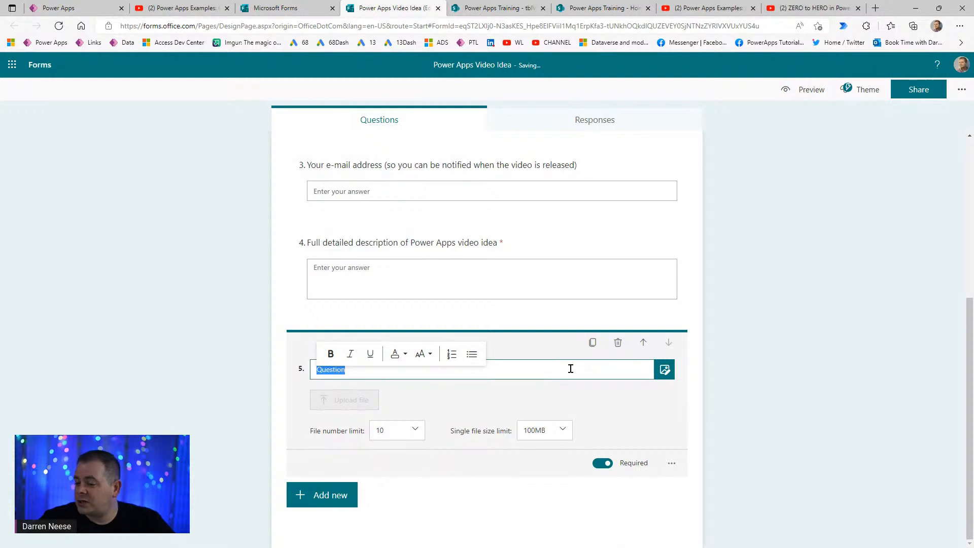
pyautogui.write('Any fjile')
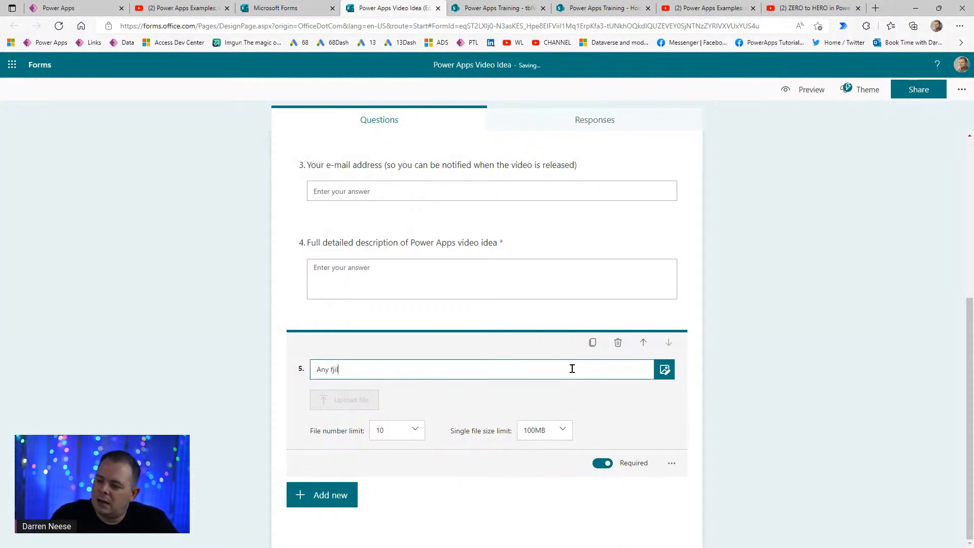
pyautogui.press('BackSpace')
pyautogui.press('BackSpace')
pyautogui.press('BackSpace')
pyautogui.press('BackSpace')
pyautogui.write('iles')
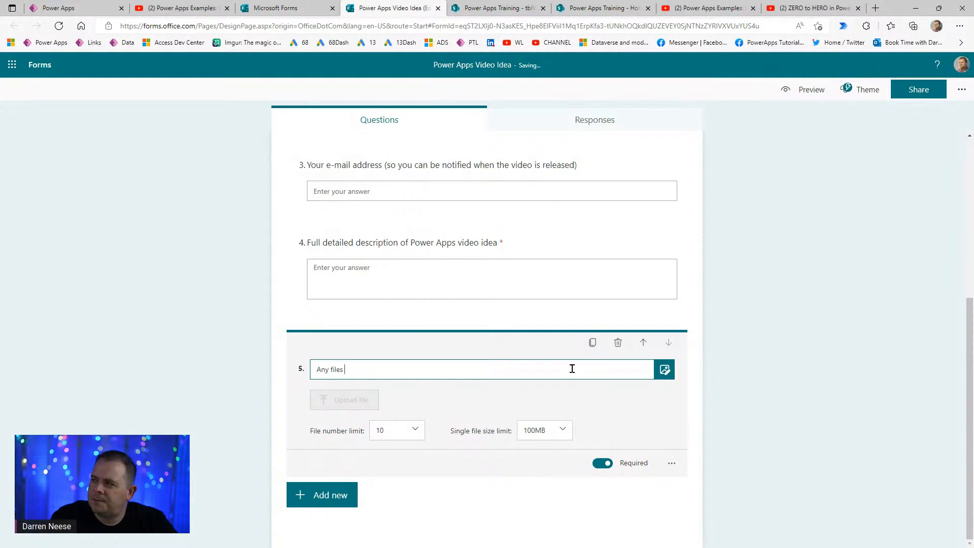
pyautogui.write(' pertinent')
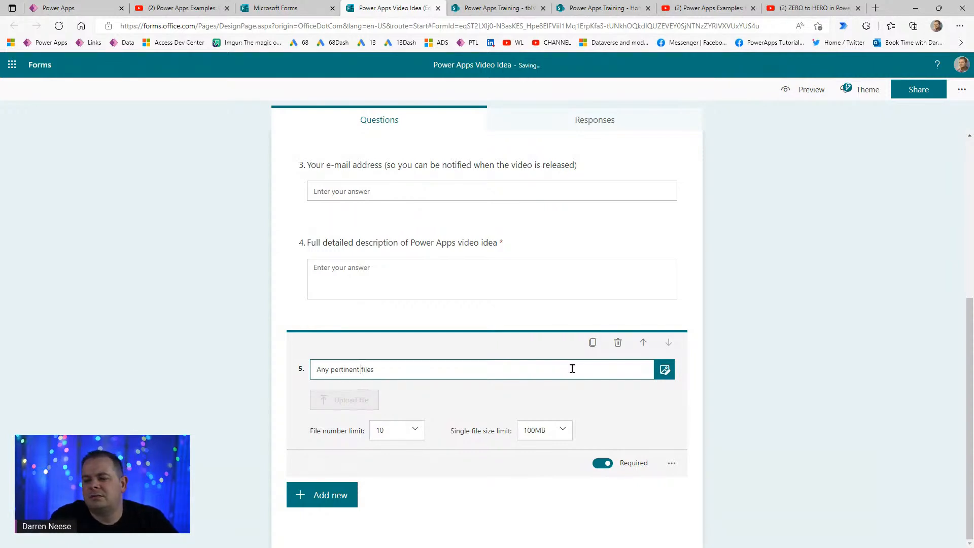
pyautogui.hotkey('ctrl', 'shift', 'Left')
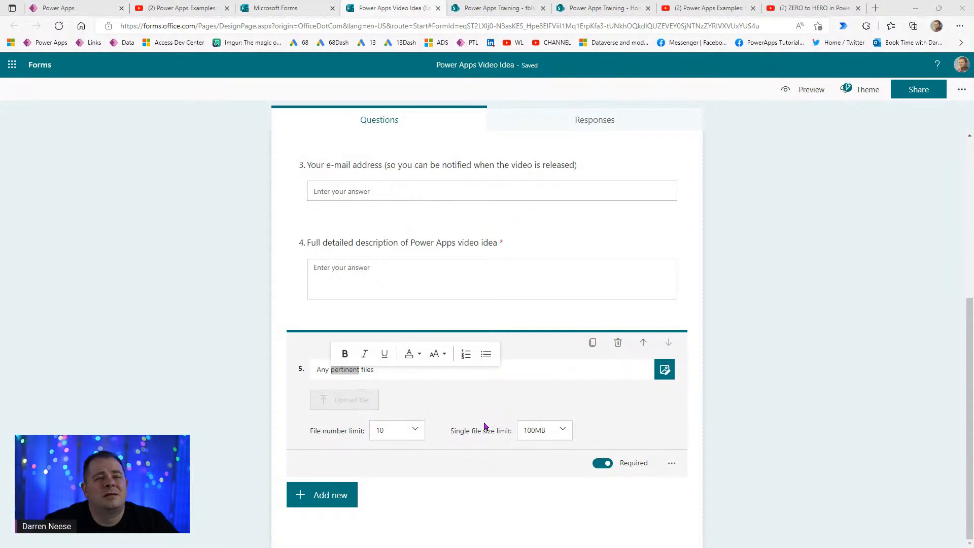
pyautogui.click(625, 370)
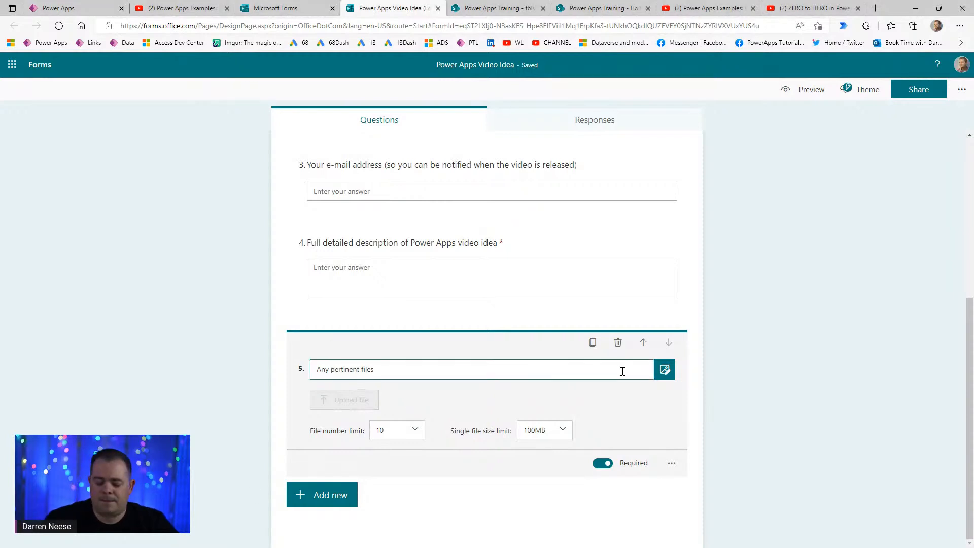
pyautogui.write('(such')
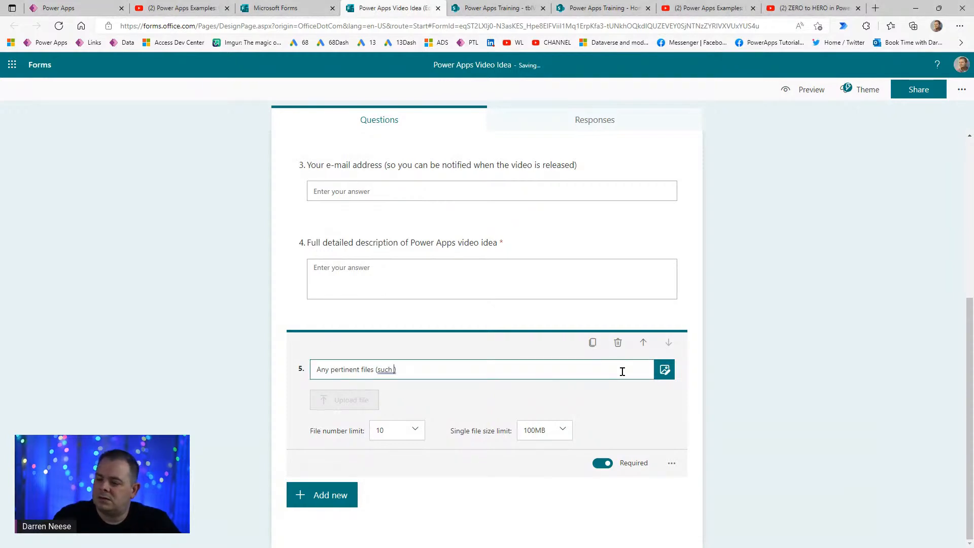
pyautogui.hotkey('ctrl', 'Left')
pyautogui.hotkey('ctrl', 'Left')
pyautogui.press('BackSpace')
pyautogui.write('as screensho')
pyautogui.press('BackSpace')
pyautogui.press('BackSpace')
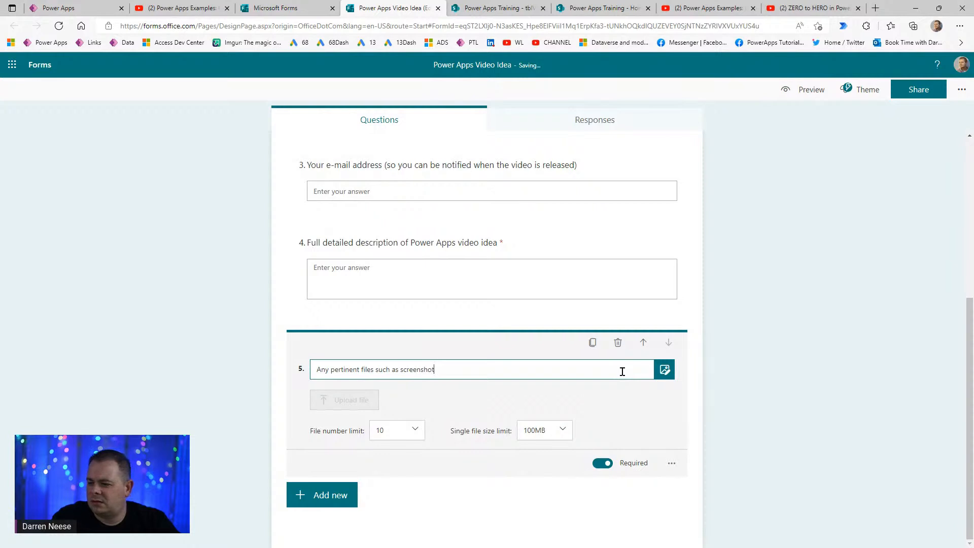
pyautogui.press('BackSpace')
pyautogui.write('shots, ')
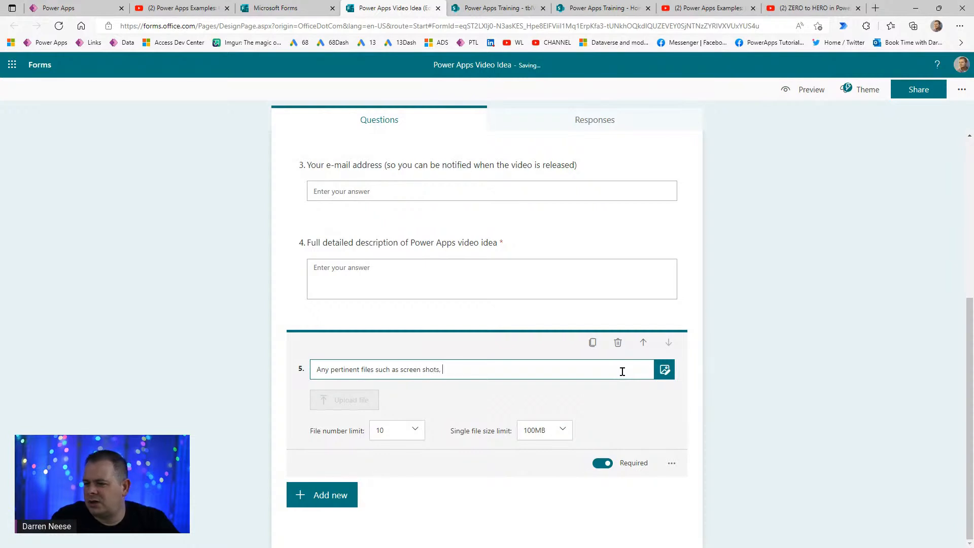
pyautogui.write('MSAPP files, etc.')
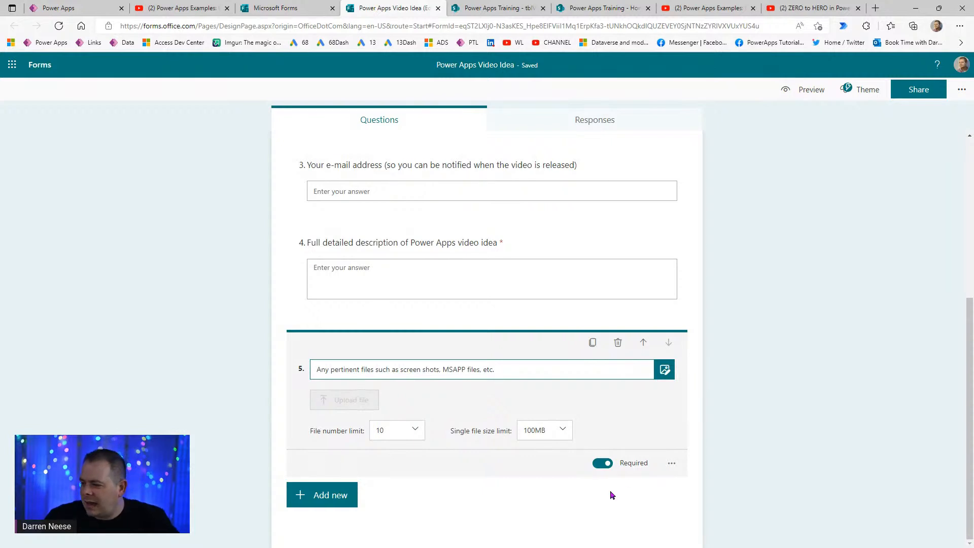
# - Make question 5 optional and finish editing it
pyautogui.click(600, 470)
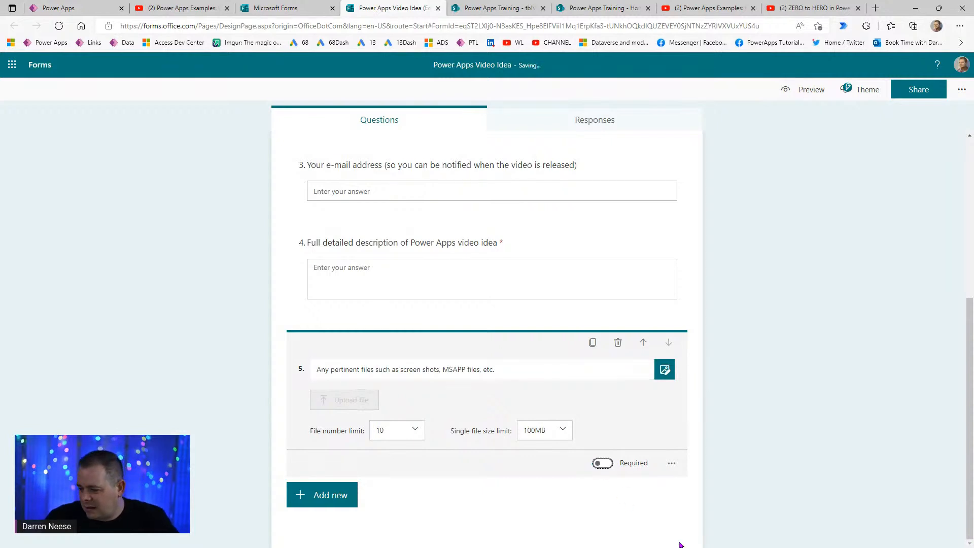
pyautogui.click(671, 462)
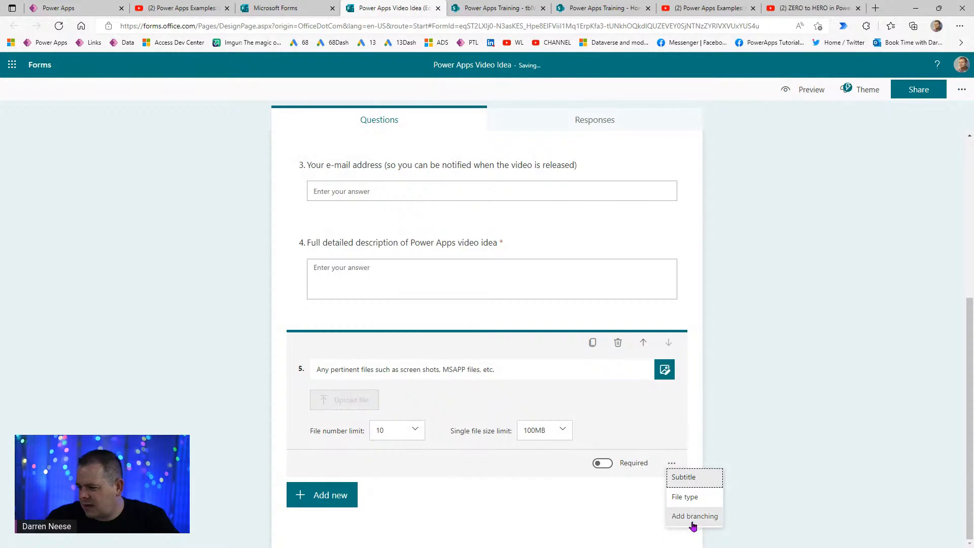
pyautogui.click(792, 492)
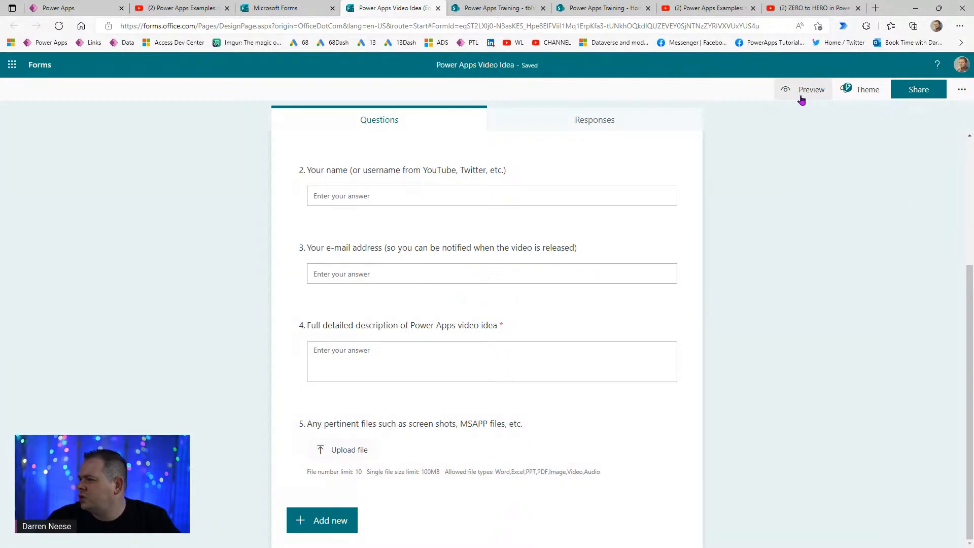
# - Apply the purple theme colour to the form
pyautogui.click(856, 94)
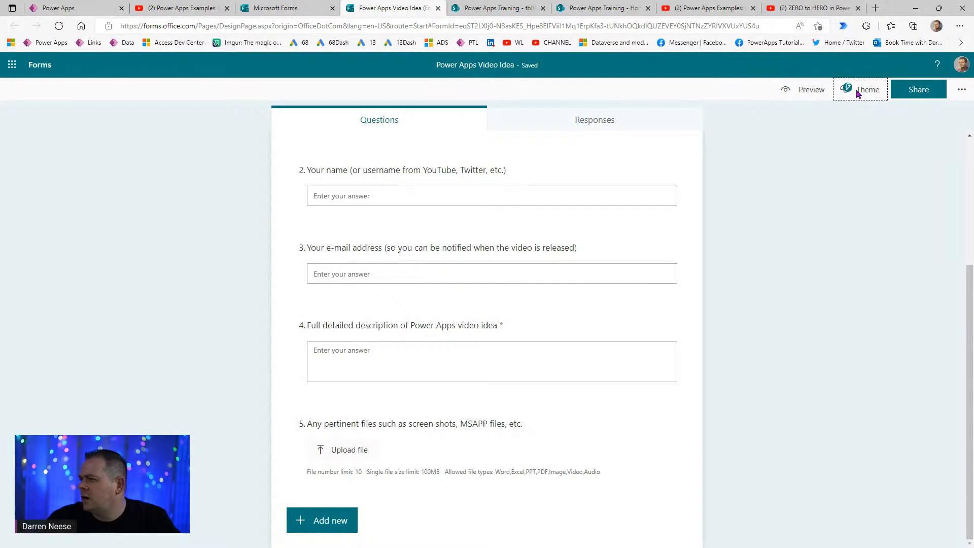
pyautogui.scroll(-6, 884, 387)
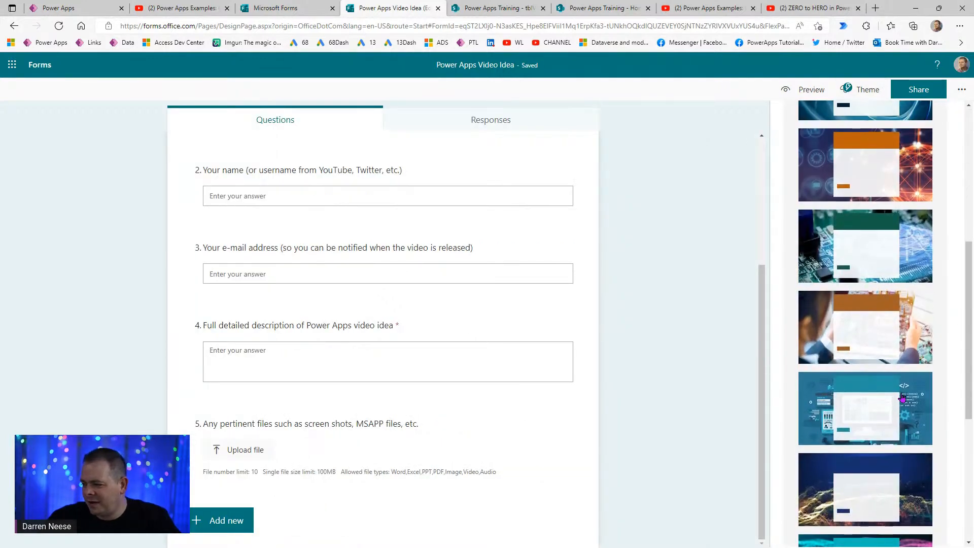
pyautogui.moveTo(964, 257); pyautogui.dragTo(965, 404)
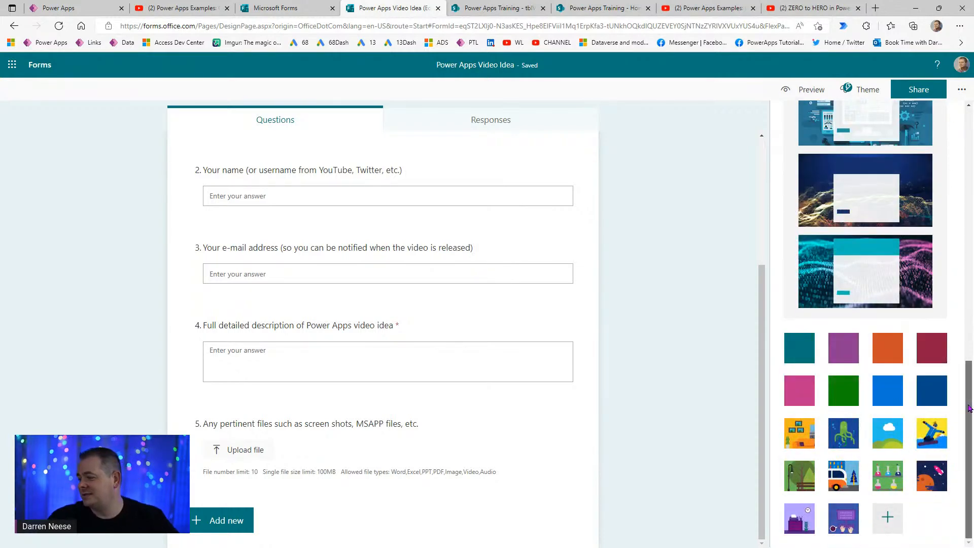
pyautogui.click(839, 350)
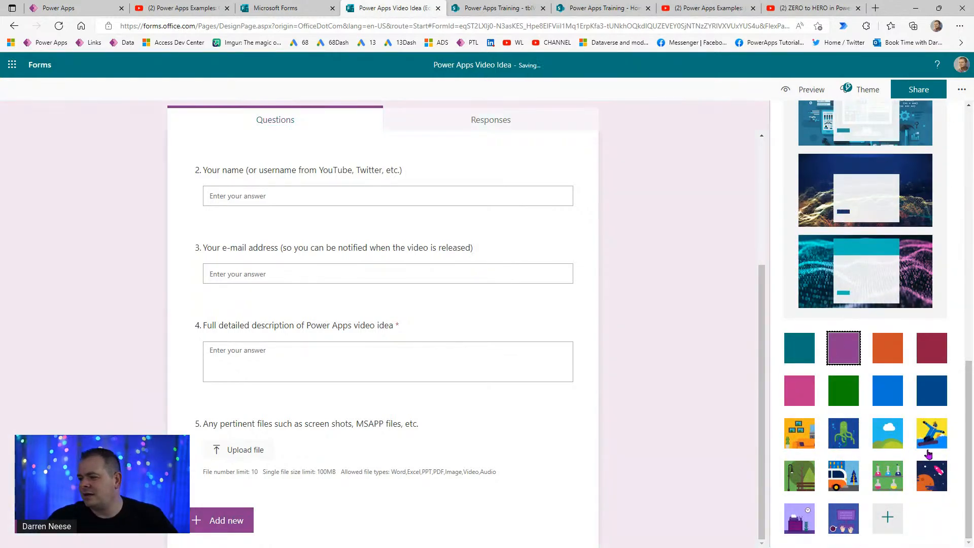
pyautogui.moveTo(969, 431); pyautogui.dragTo(872, 136)
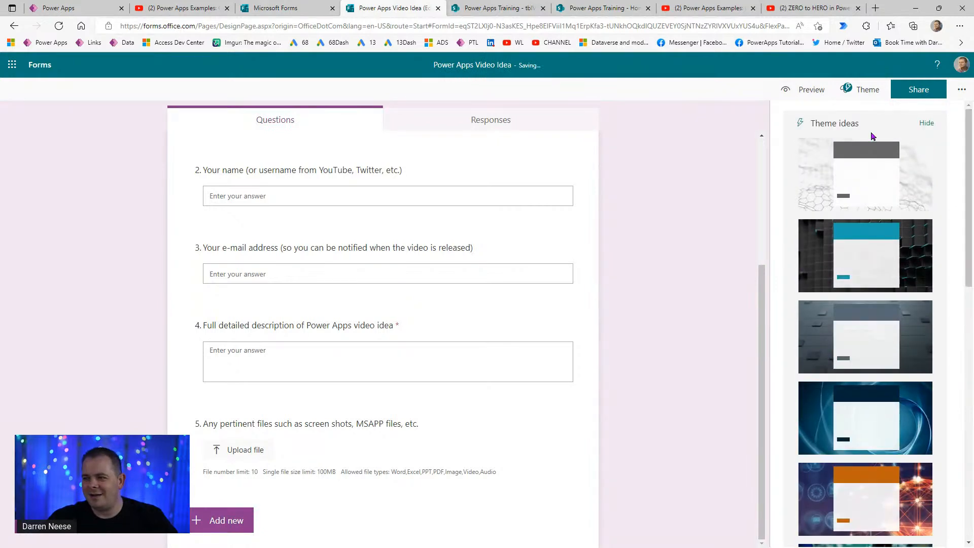
pyautogui.click(681, 306)
pyautogui.scroll(4, 678, 322)
pyautogui.scroll(-4, 678, 321)
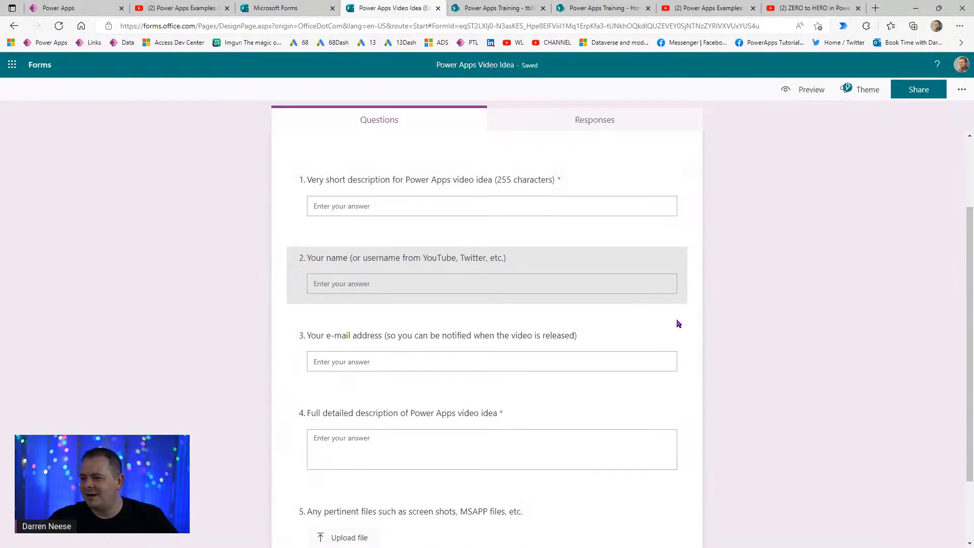
pyautogui.click(795, 90)
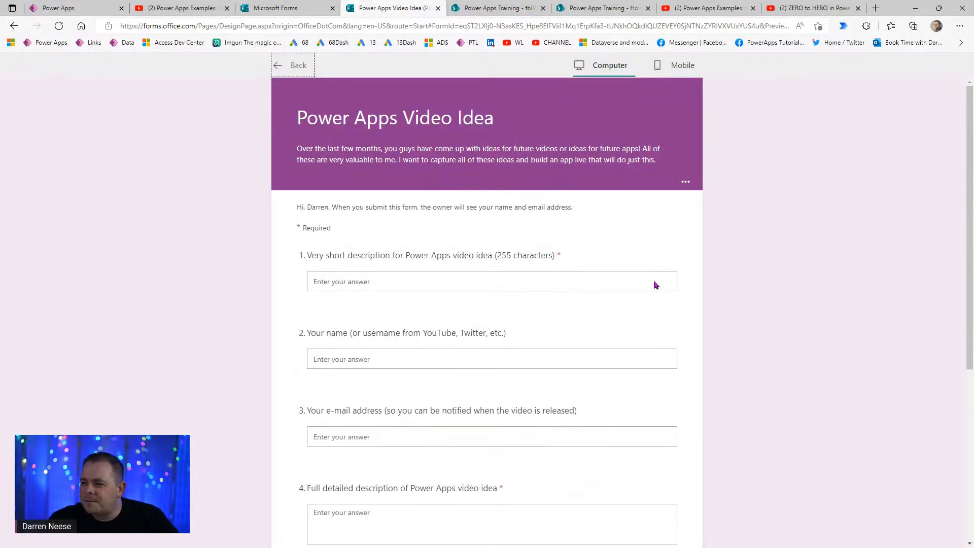
pyautogui.scroll(-5, 539, 412)
pyautogui.scroll(5, 539, 412)
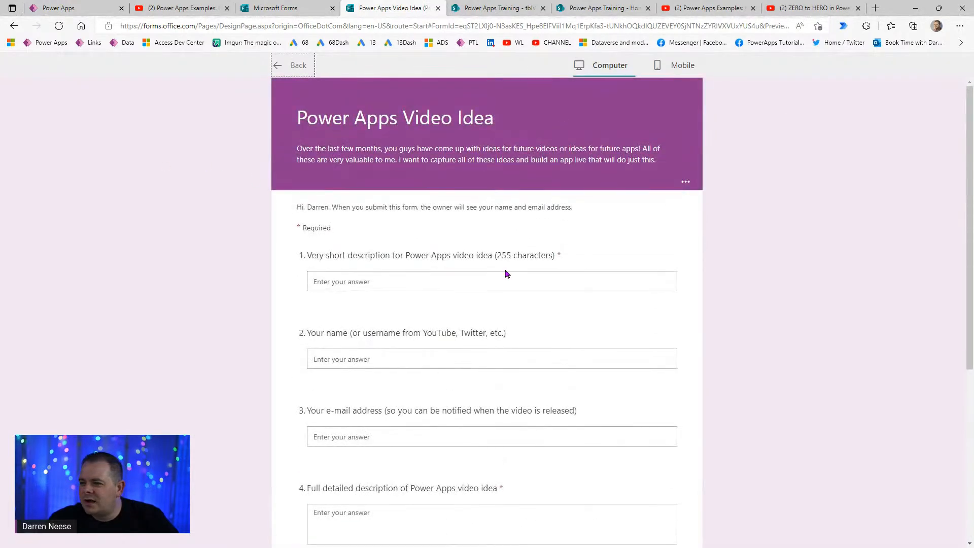
pyautogui.scroll(-2, 534, 441)
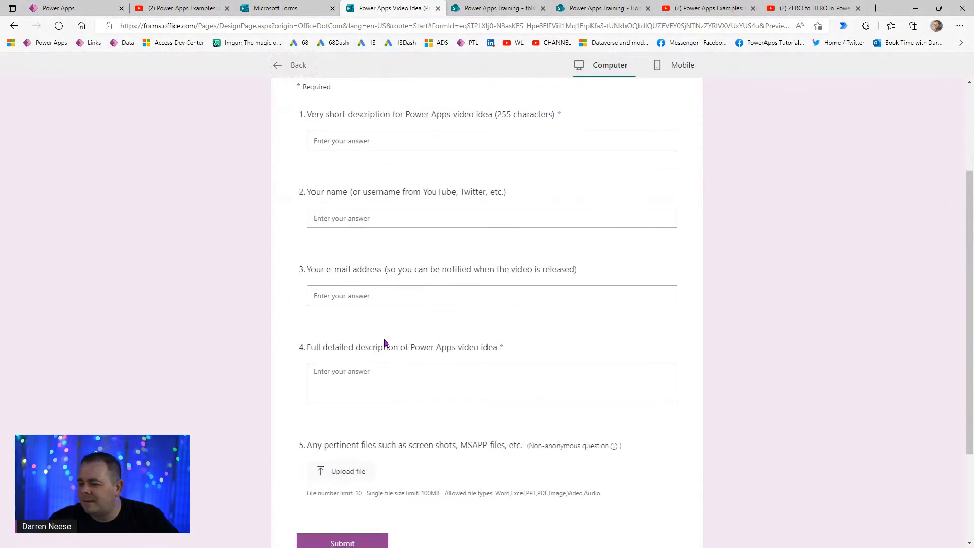
pyautogui.scroll(-3, 805, 458)
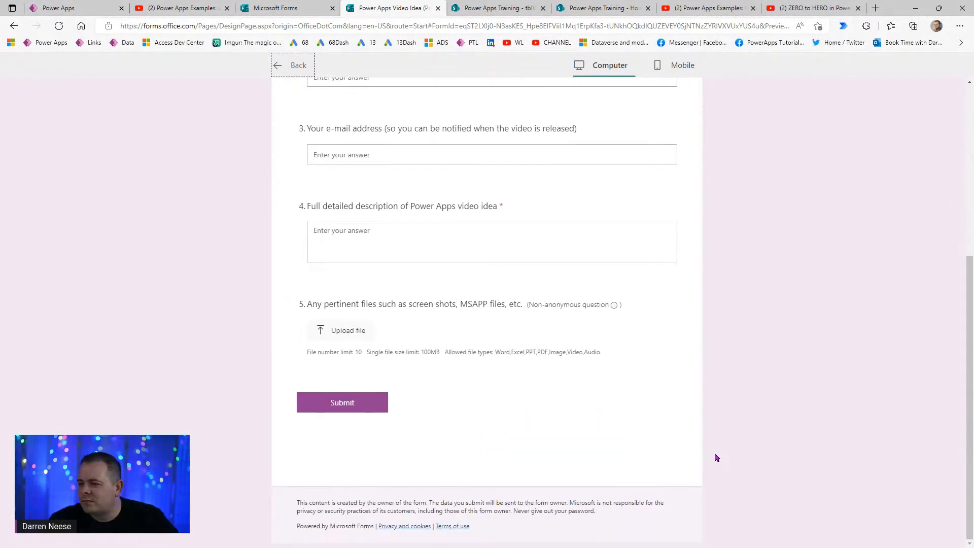
pyautogui.scroll(5, 714, 452)
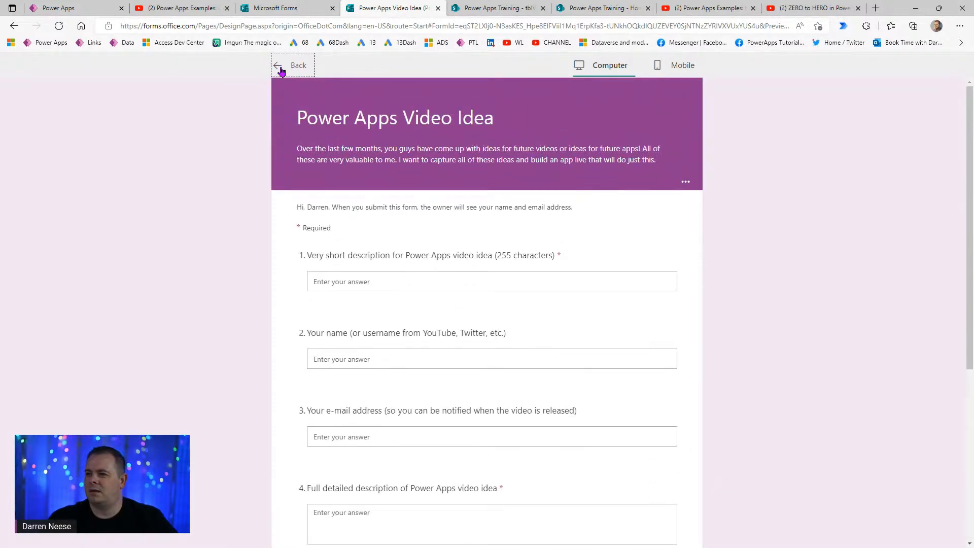
pyautogui.click(281, 70)
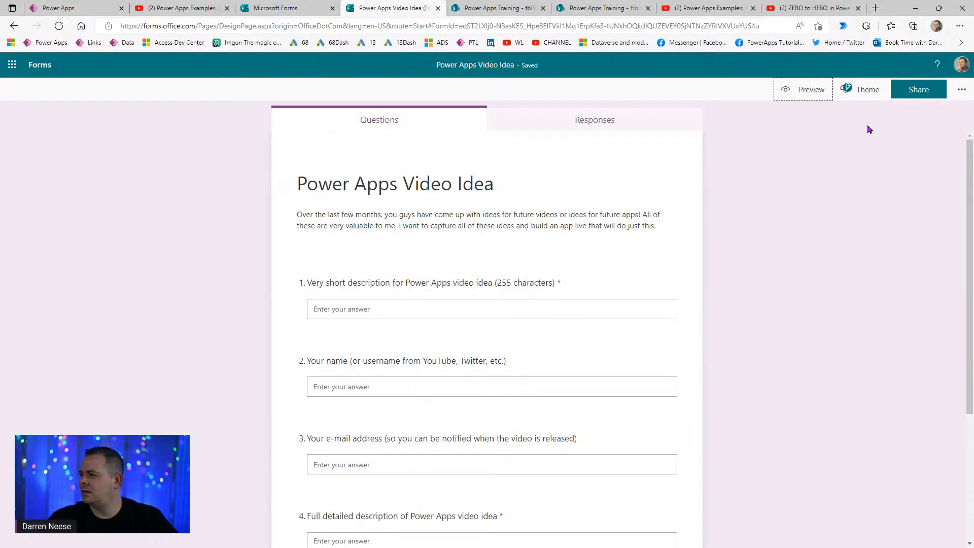
# - Check who can respond in the form's Settings, then select the file-upload question 5
pyautogui.click(961, 90)
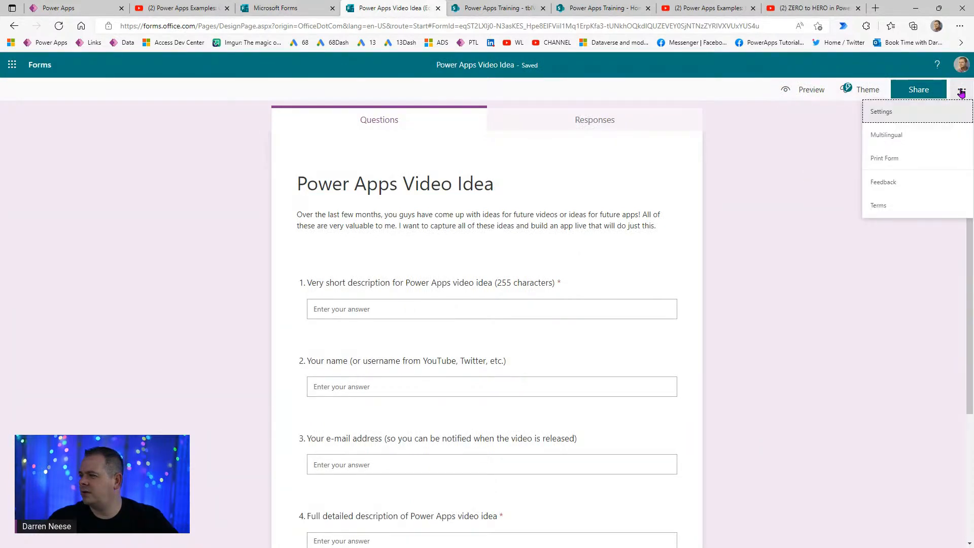
pyautogui.click(918, 109)
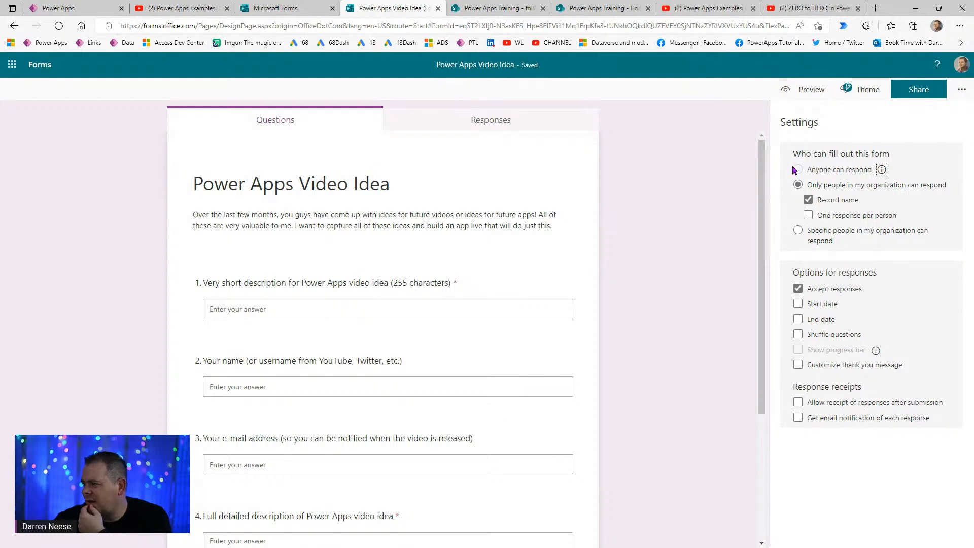
pyautogui.moveTo(882, 170)
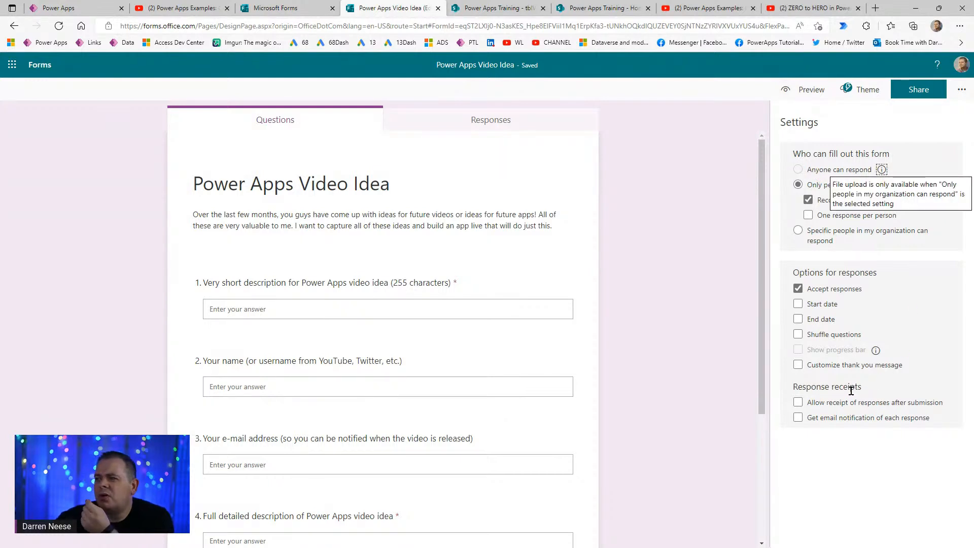
pyautogui.moveTo(840, 404)
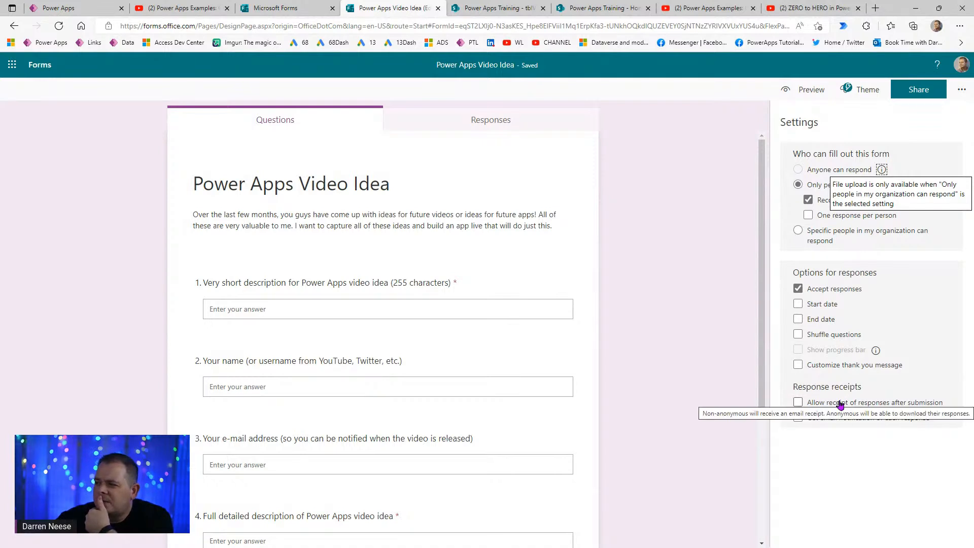
pyautogui.click(694, 398)
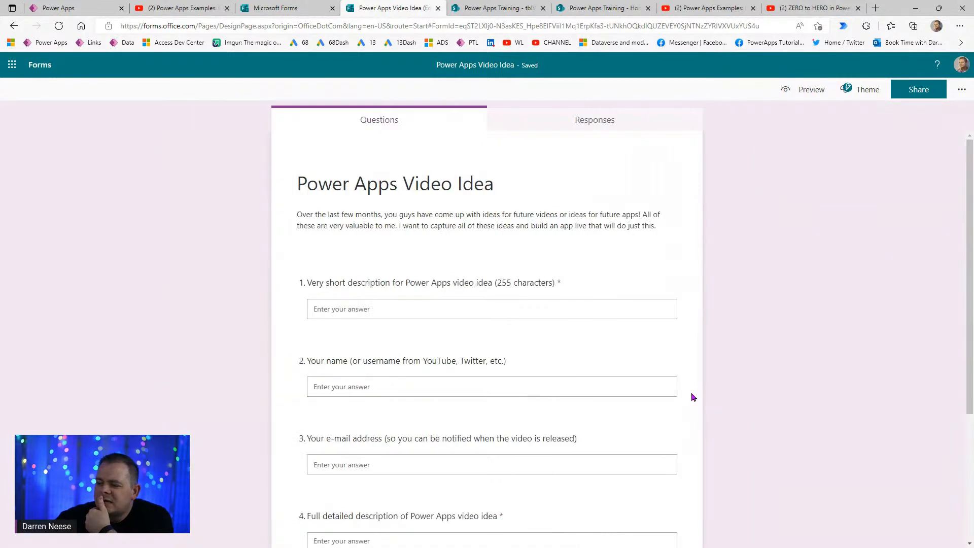
pyautogui.scroll(-3, 782, 373)
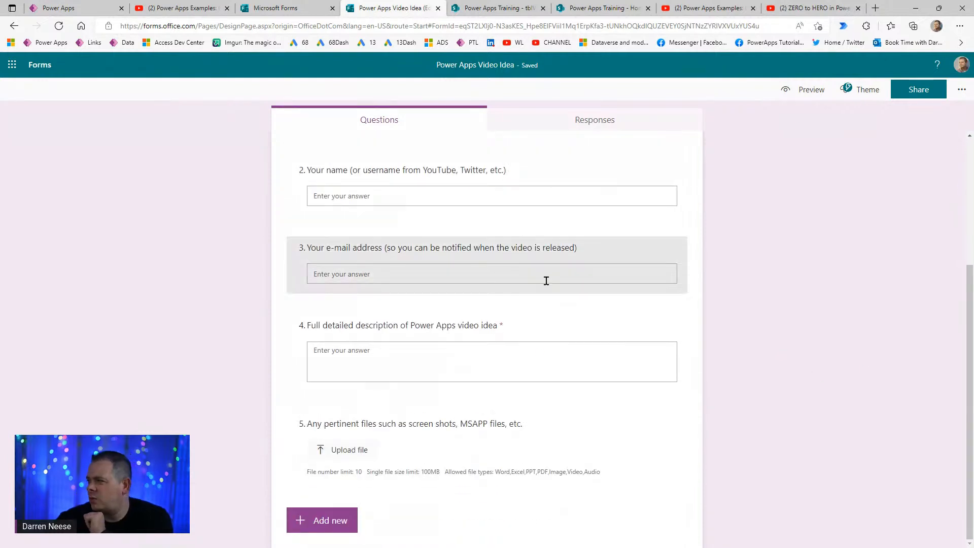
pyautogui.click(610, 444)
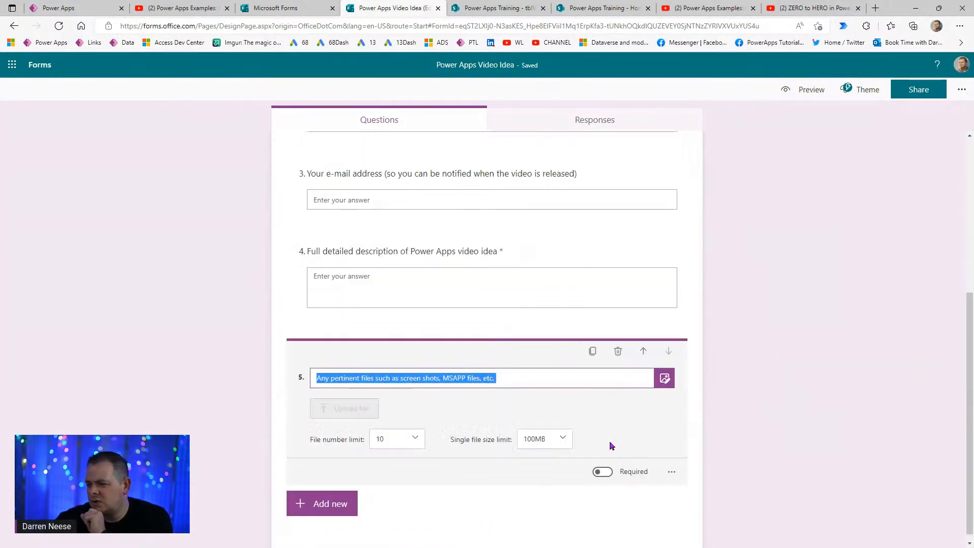
# - Delete the file-upload question and add '(send all screenshots and msapp files to…' plus the support address to question 4
pyautogui.click(619, 352)
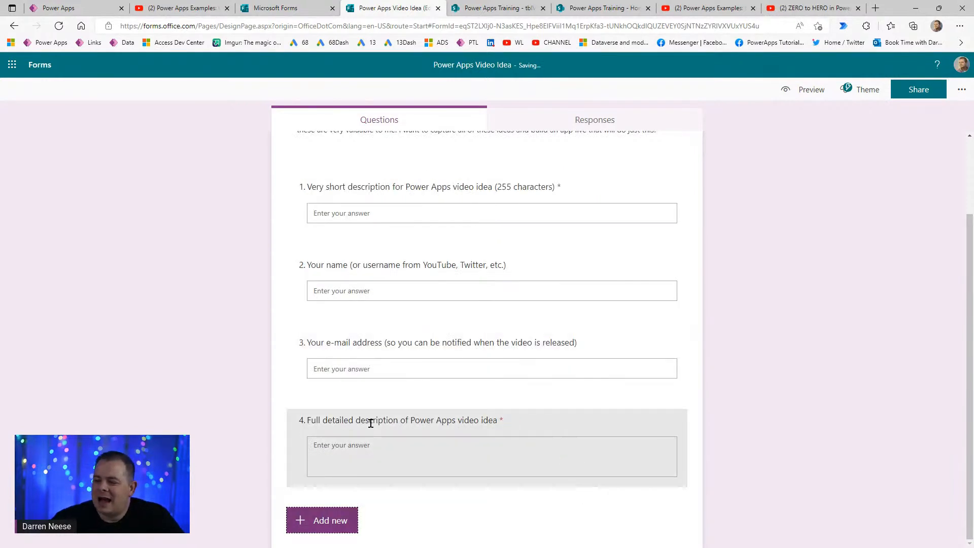
pyautogui.click(561, 415)
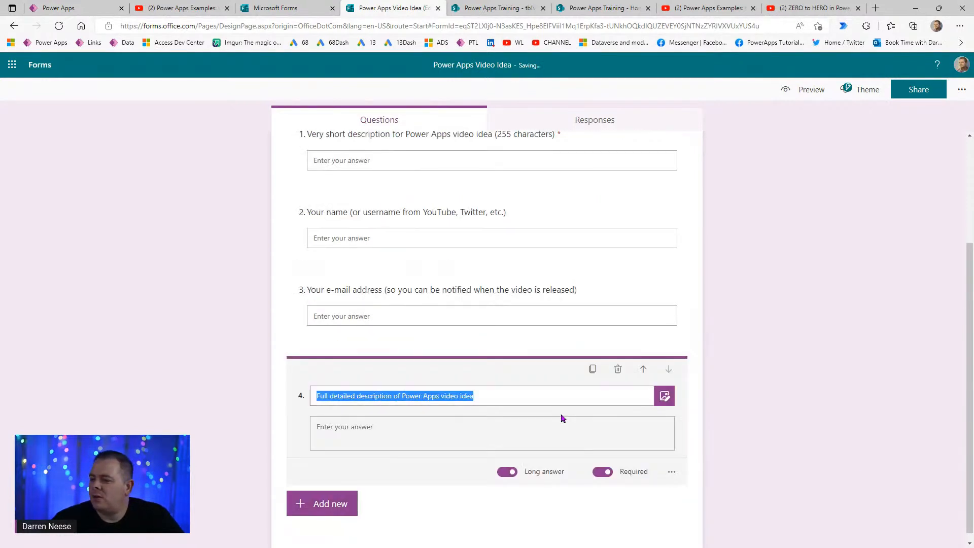
pyautogui.click(506, 396)
pyautogui.write('(send')
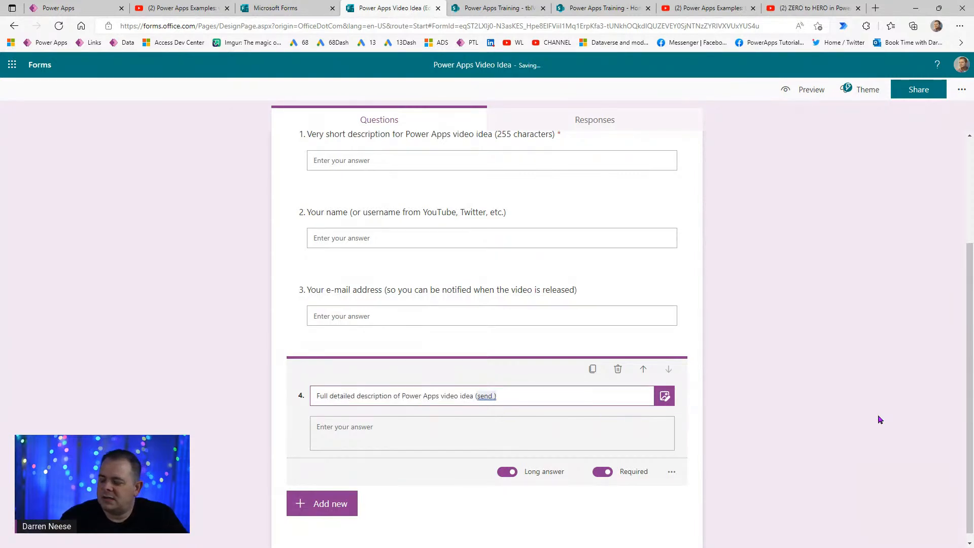
pyautogui.write(' all screensh')
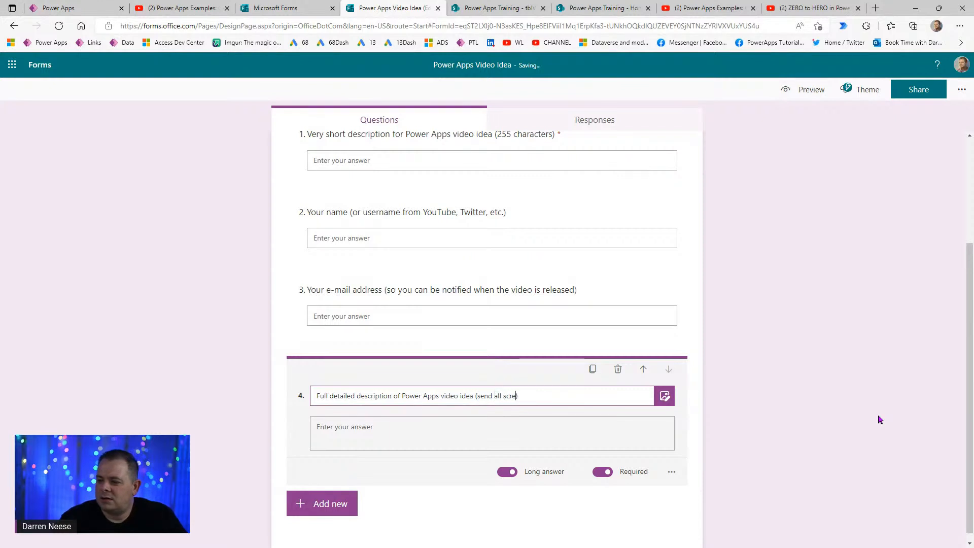
pyautogui.write('ots and msapp')
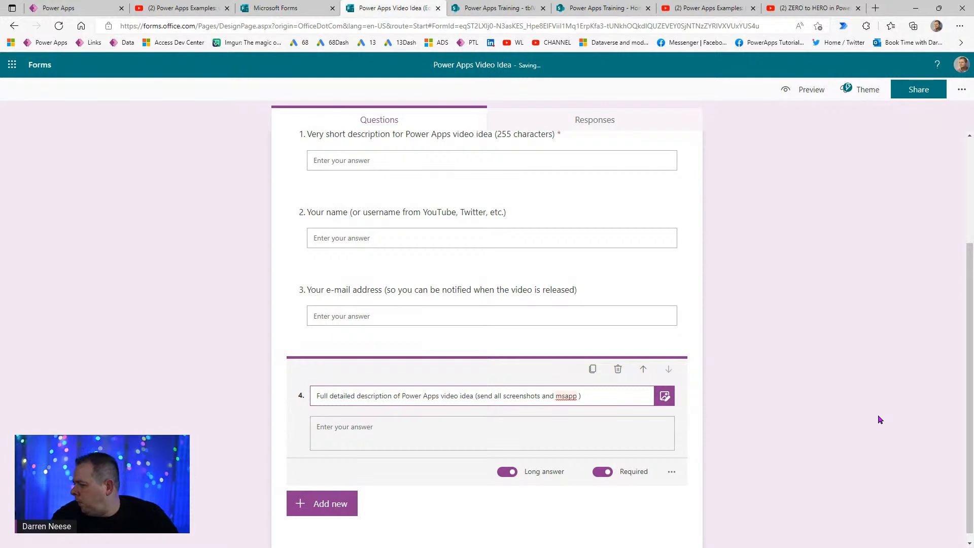
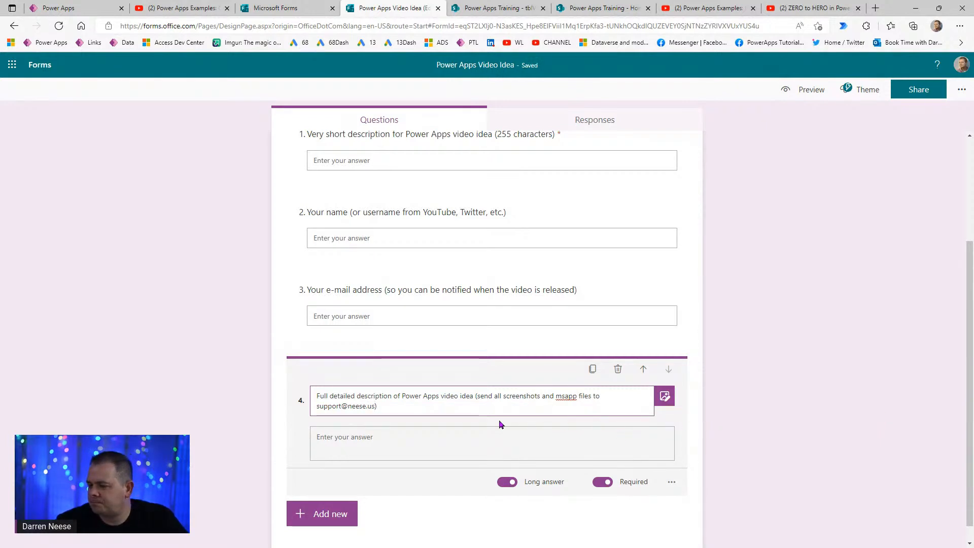
pyautogui.click(798, 450)
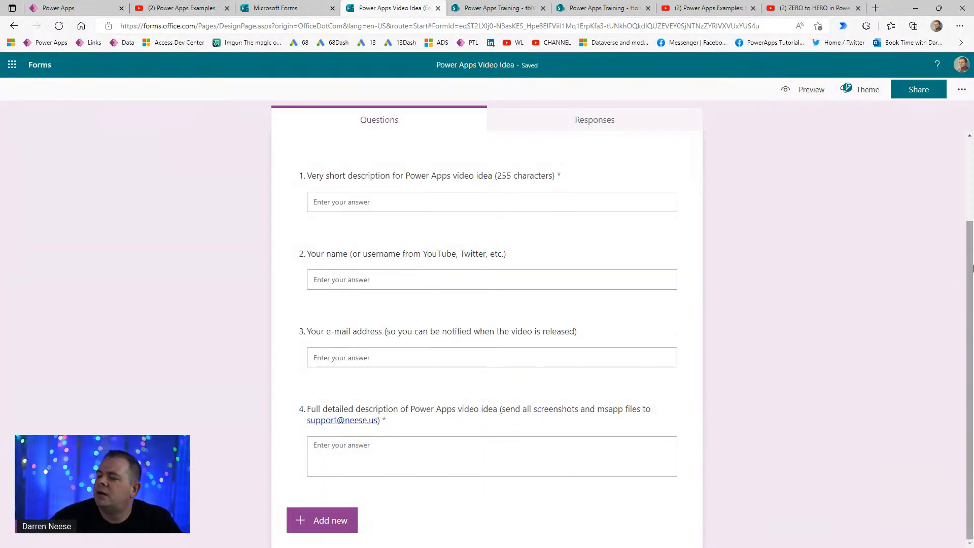
pyautogui.click(959, 92)
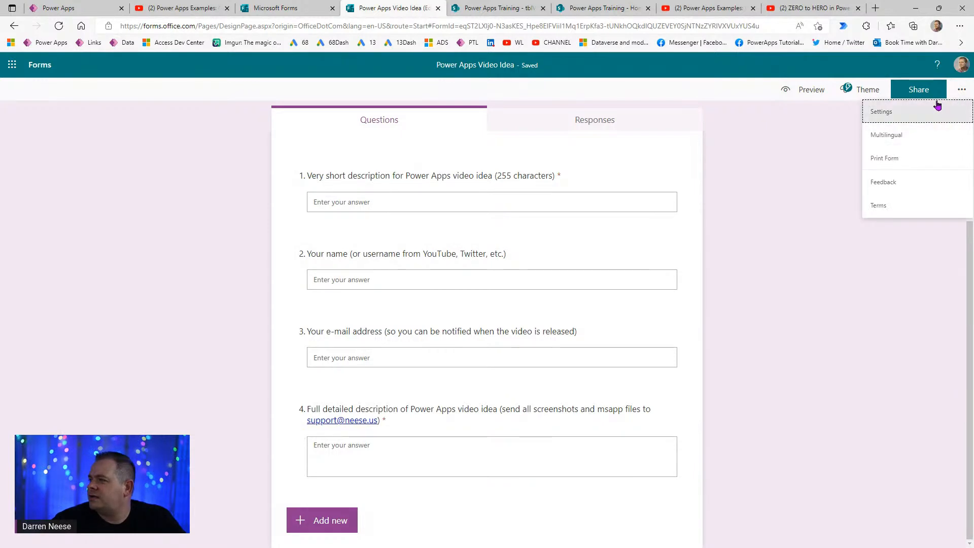
# - In Settings, choose 'Anyone can respond' and tick 'Get email notification of each response'
pyautogui.click(937, 108)
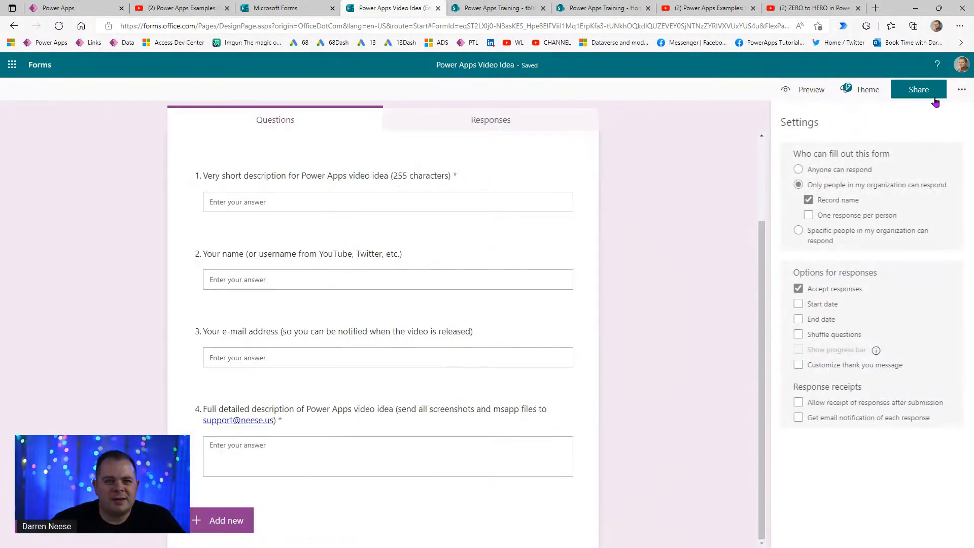
pyautogui.click(855, 171)
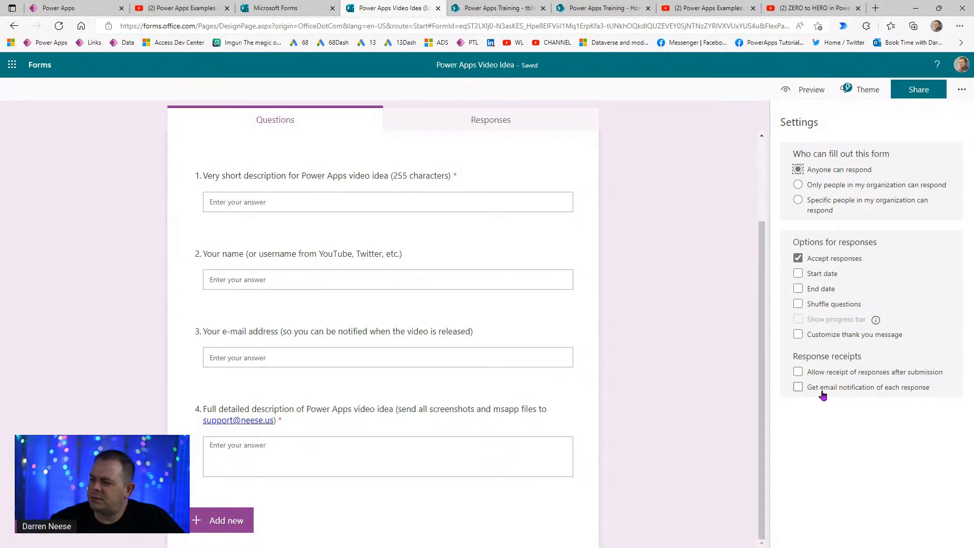
pyautogui.click(802, 390)
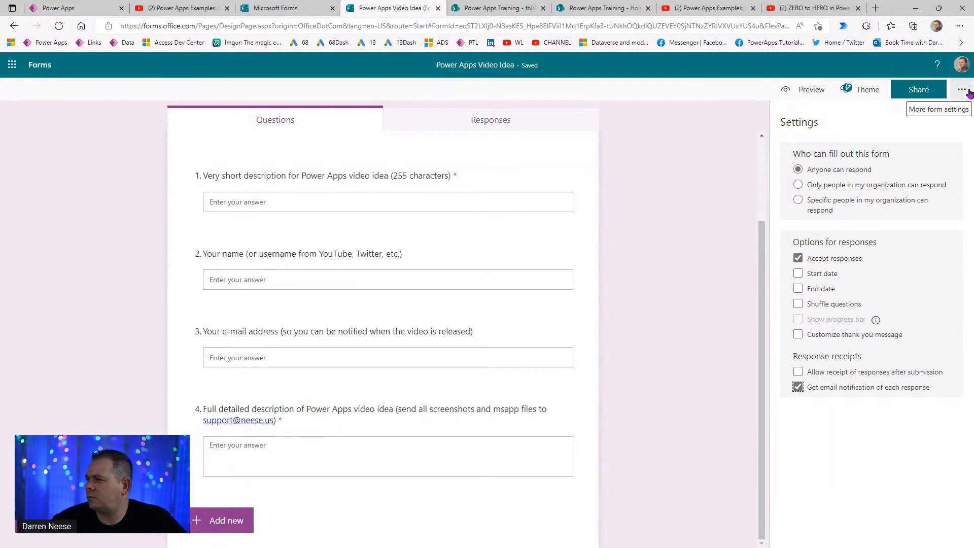
# - Copy the form's shortened share link, then view the Responses summary showing 0 responses
pyautogui.click(931, 95)
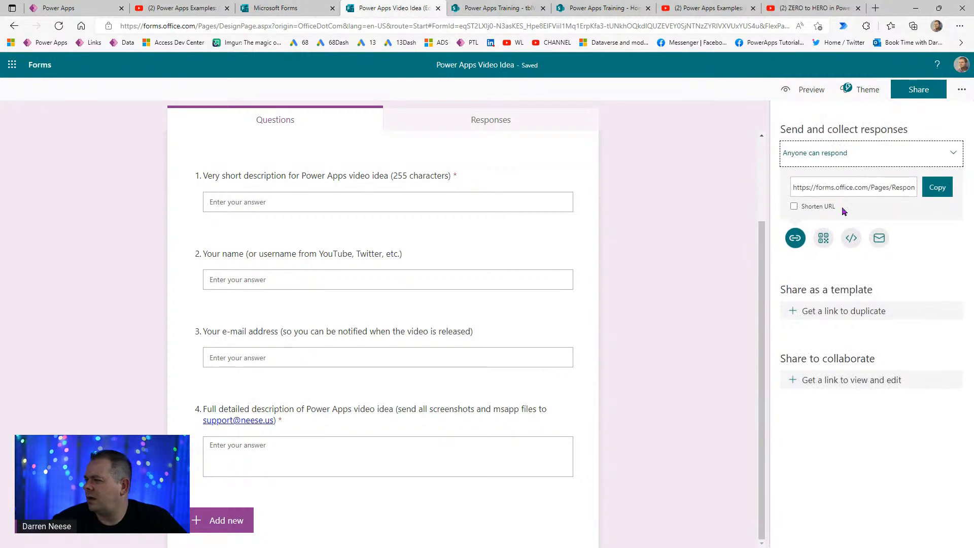
pyautogui.click(794, 207)
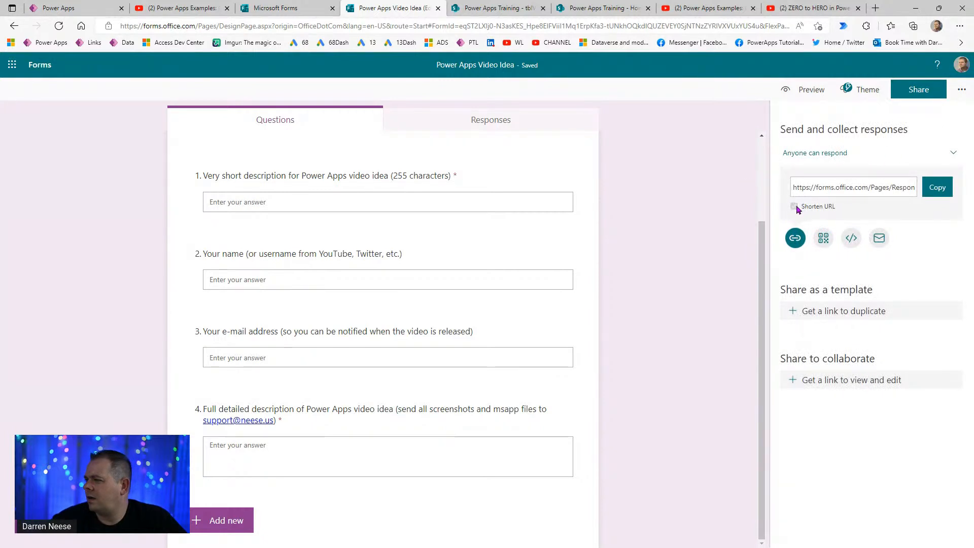
pyautogui.click(937, 188)
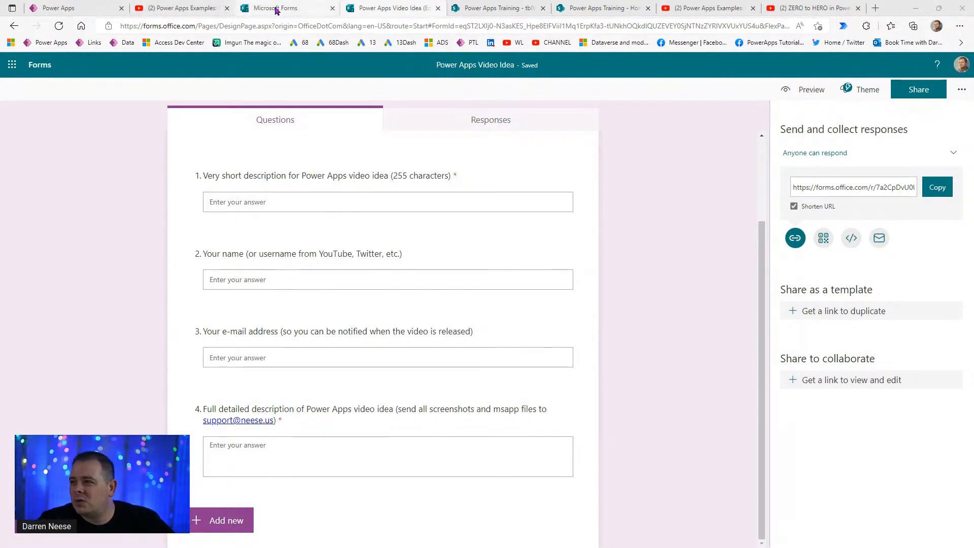
pyautogui.click(73, 13)
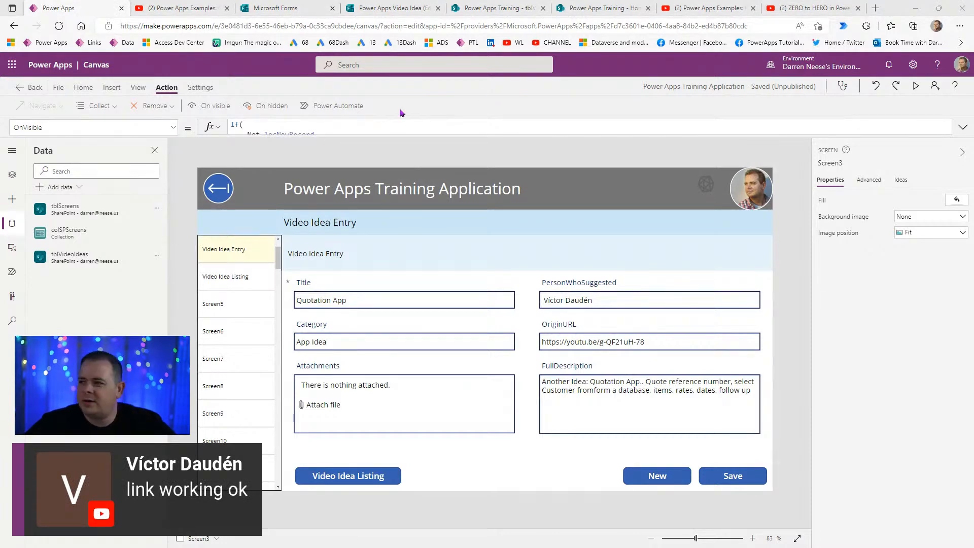
pyautogui.click(362, 9)
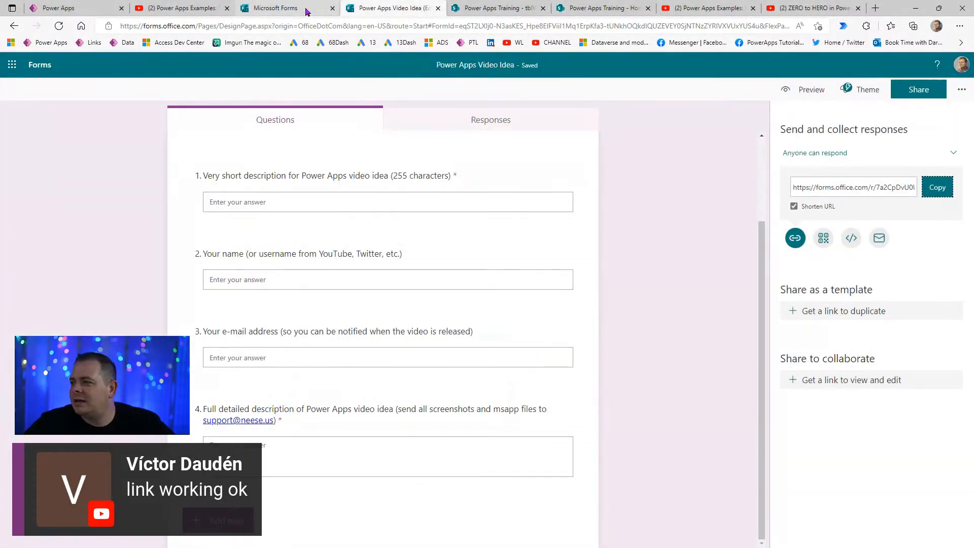
pyautogui.click(687, 387)
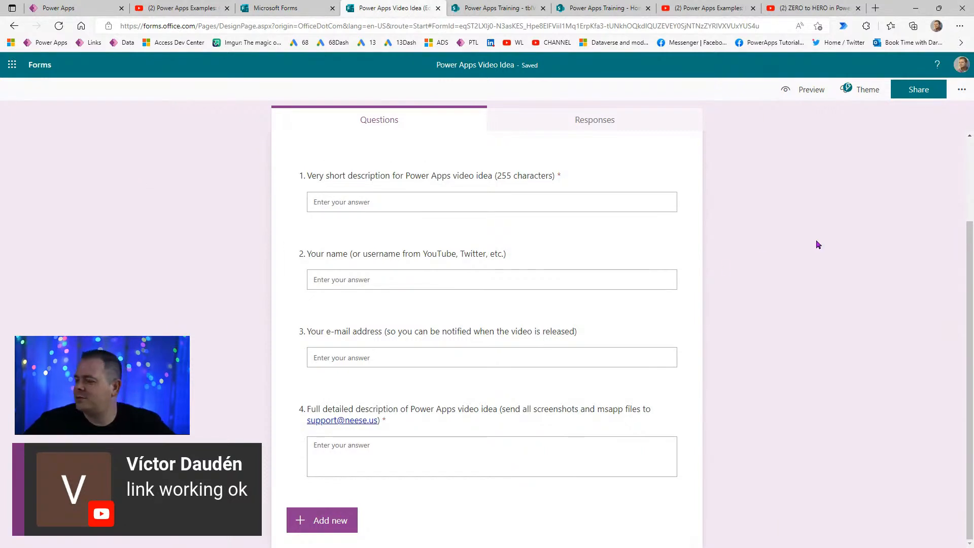
pyautogui.click(577, 118)
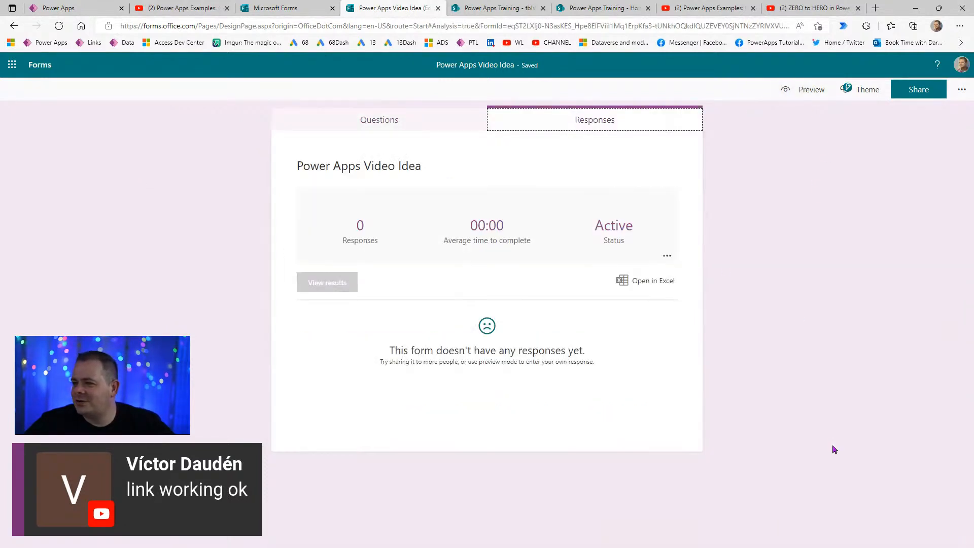
# - Submit a preview test response: 'You need to create more videos please', a name, an e-mail, 'MOAR VIDEOS!'
pyautogui.click(374, 117)
pyautogui.click(812, 91)
pyautogui.click(411, 268)
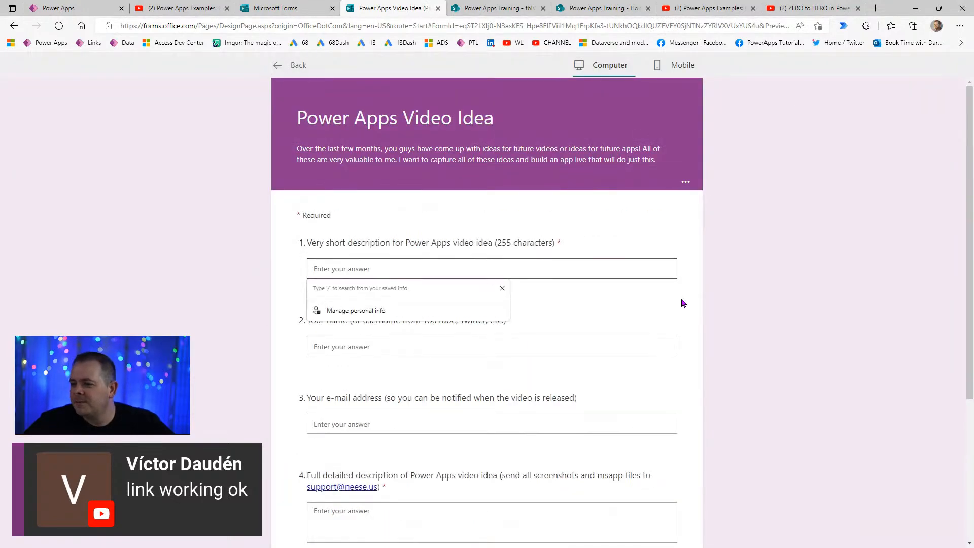
pyautogui.click(614, 261)
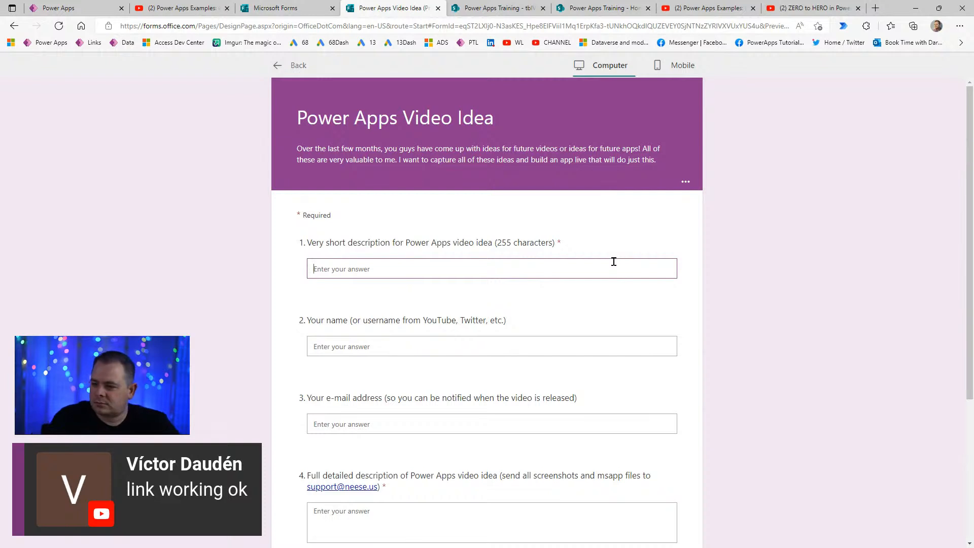
pyautogui.write('You n')
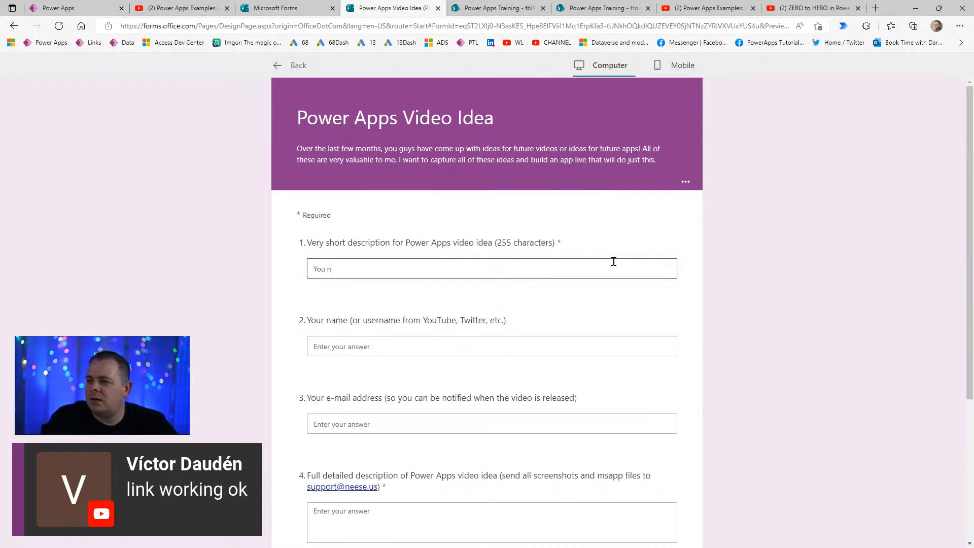
pyautogui.write('eed to create more')
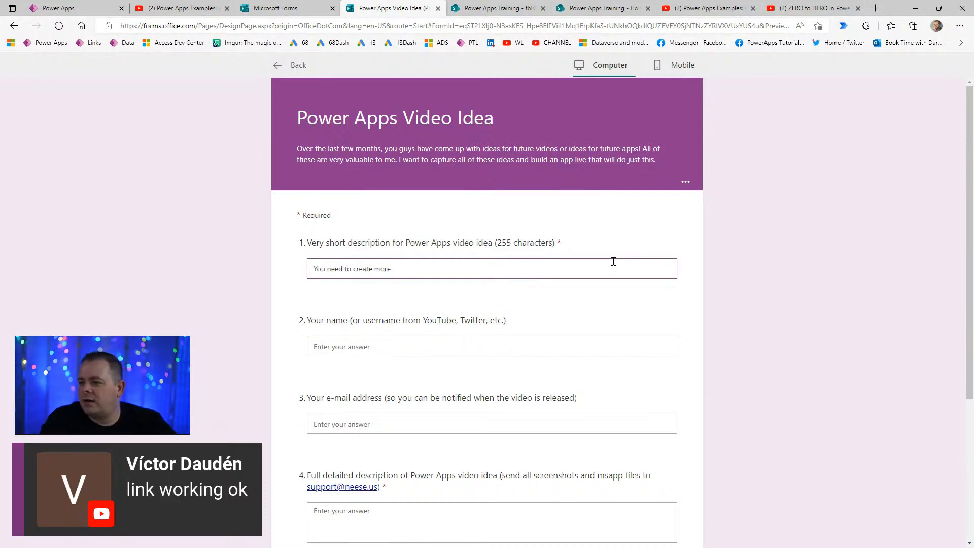
pyautogui.write(' videos please')
pyautogui.press('Tab')
pyautogui.write('Darren')
pyautogui.press('Tab')
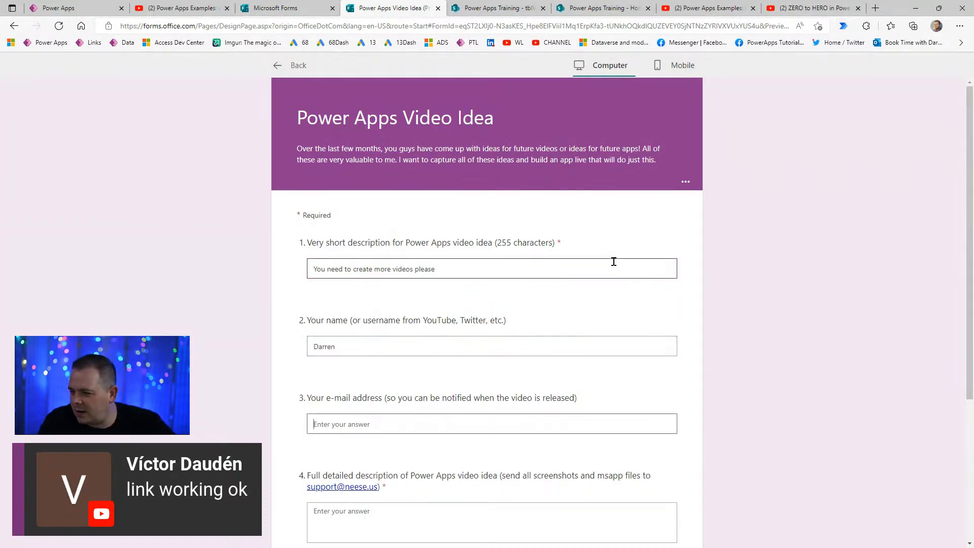
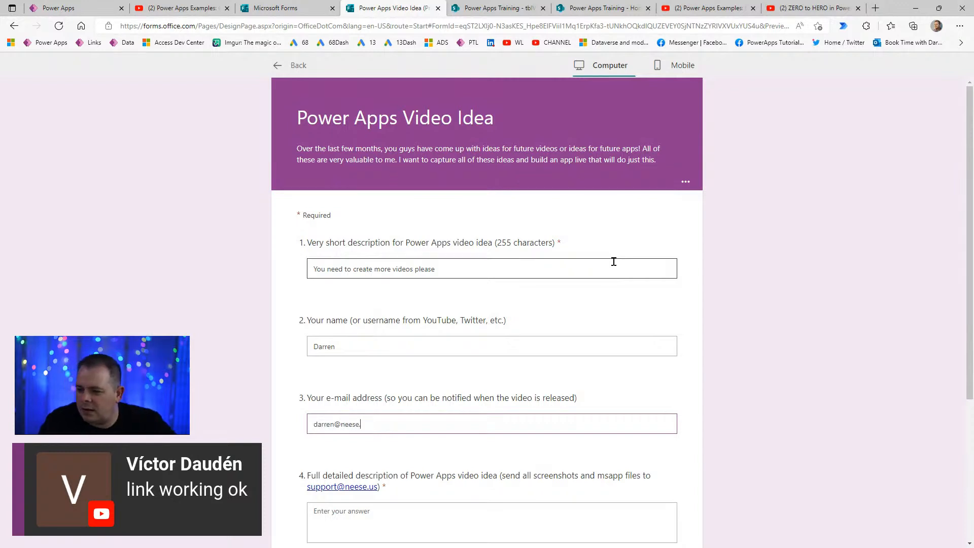
pyautogui.press('Tab')
pyautogui.press('Tab')
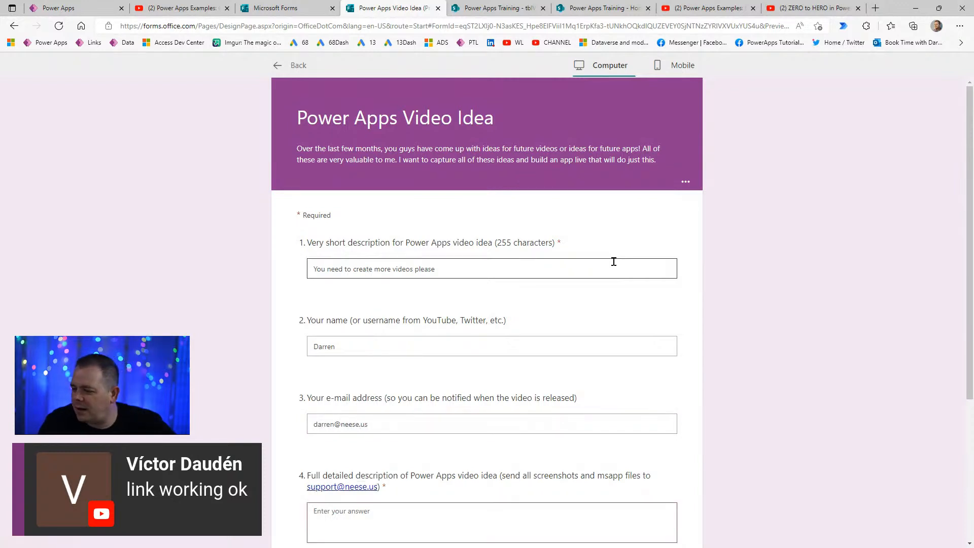
pyautogui.scroll(-5, 461, 429)
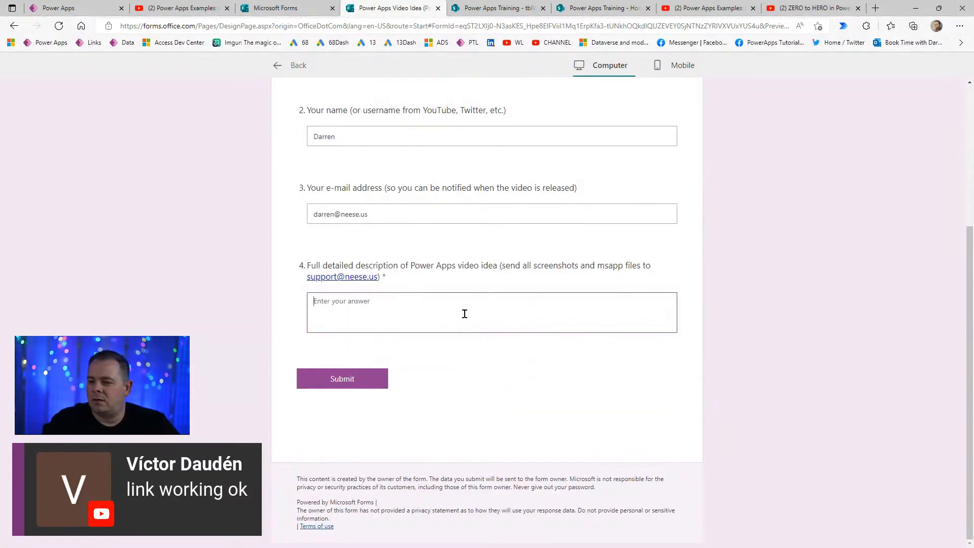
pyautogui.write('MOAR')
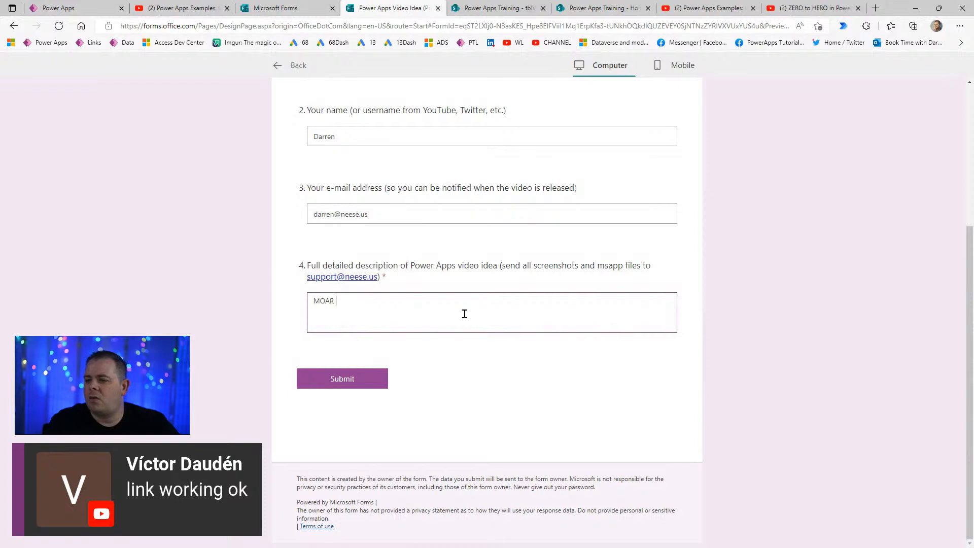
pyautogui.write(' VIDEOS!')
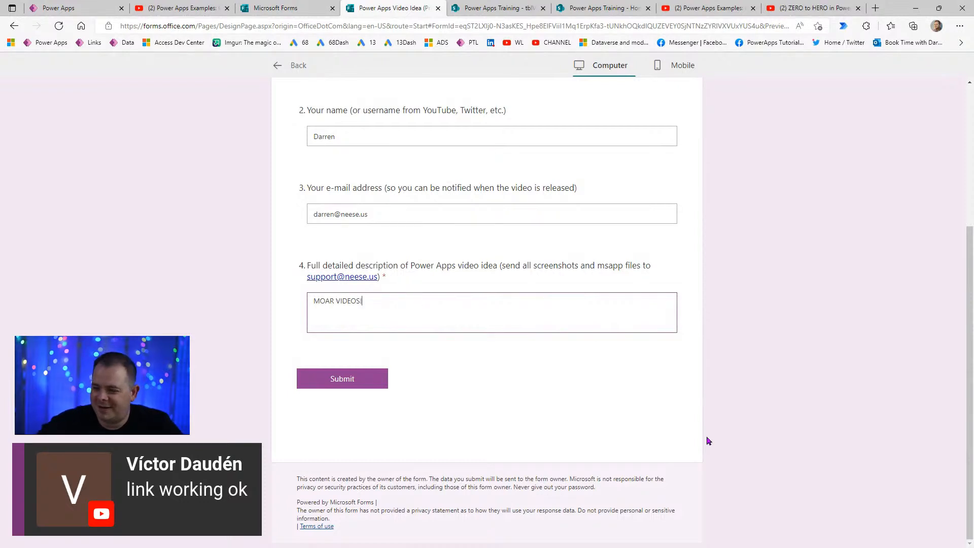
pyautogui.click(359, 379)
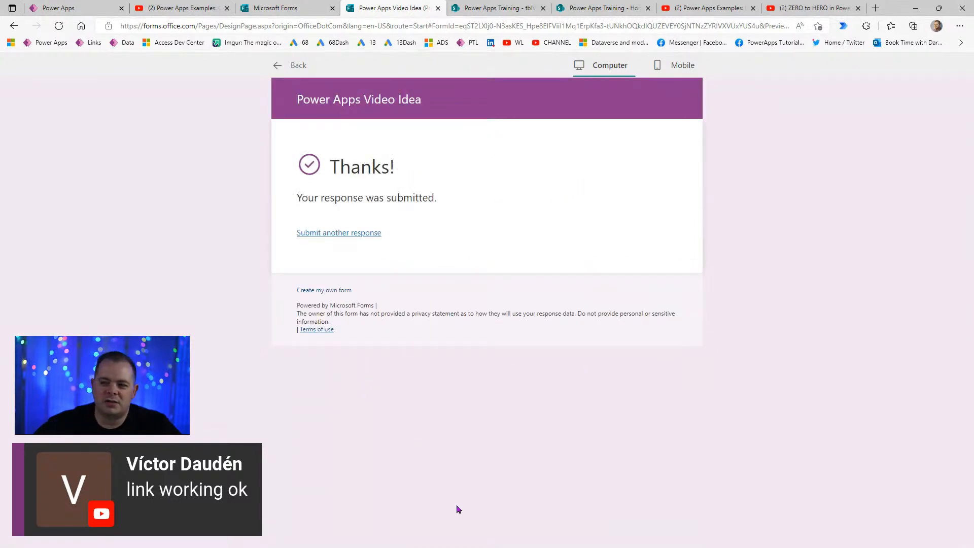
# - Confirm the new entry appears in the form's Responses summary
pyautogui.click(350, 233)
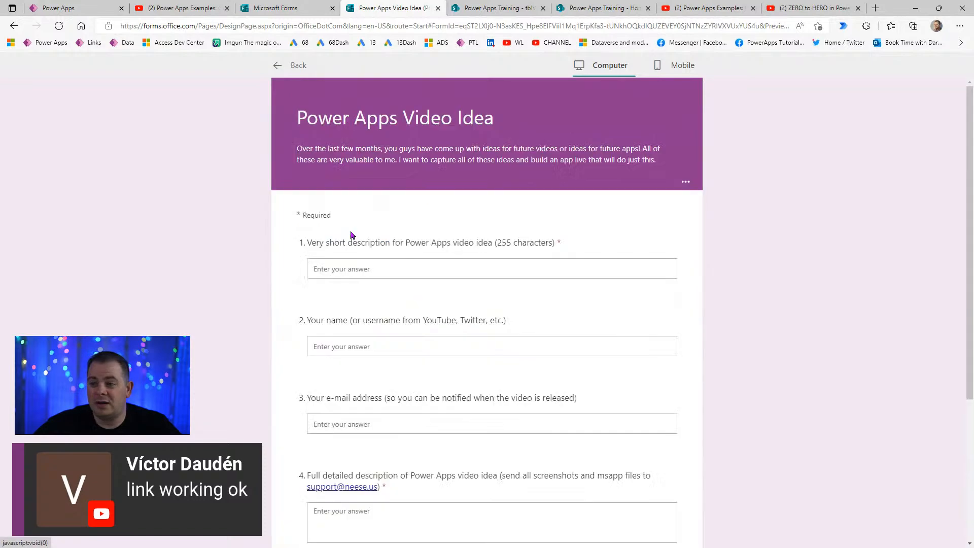
pyautogui.click(277, 66)
pyautogui.click(565, 121)
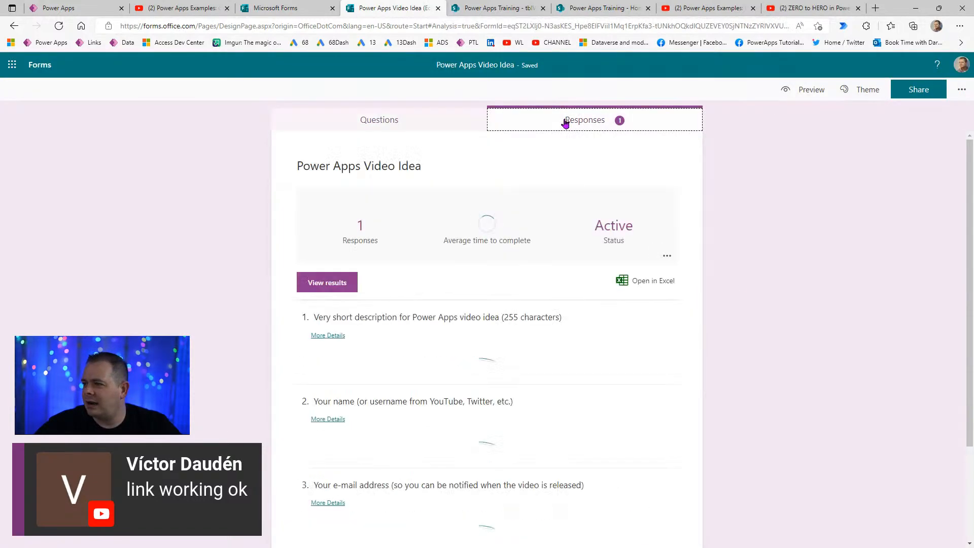
pyautogui.scroll(-3, 737, 336)
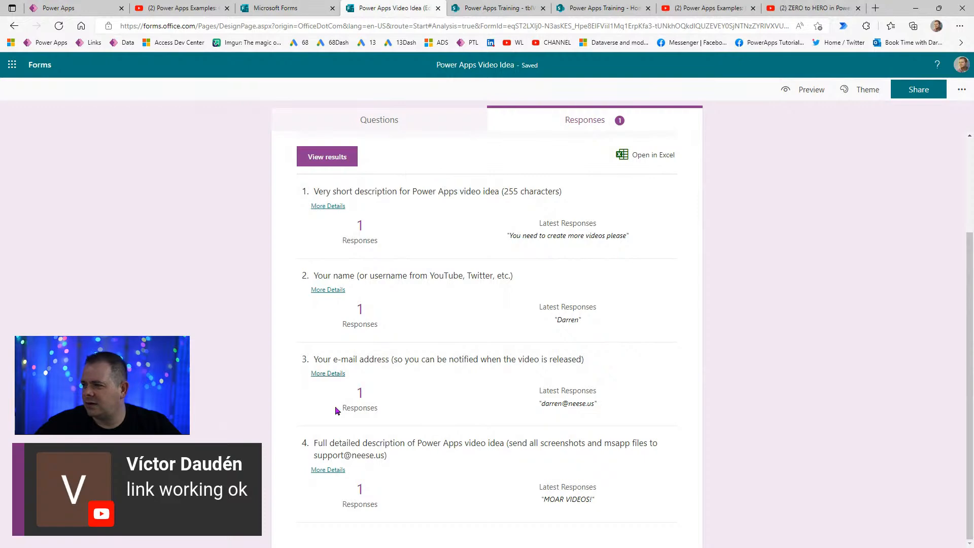
pyautogui.scroll(3, 753, 372)
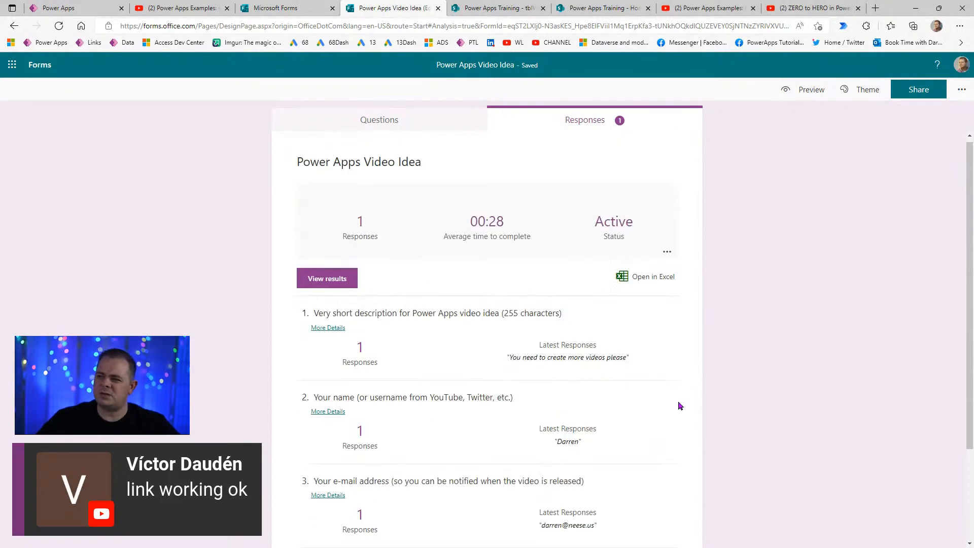
pyautogui.click(357, 120)
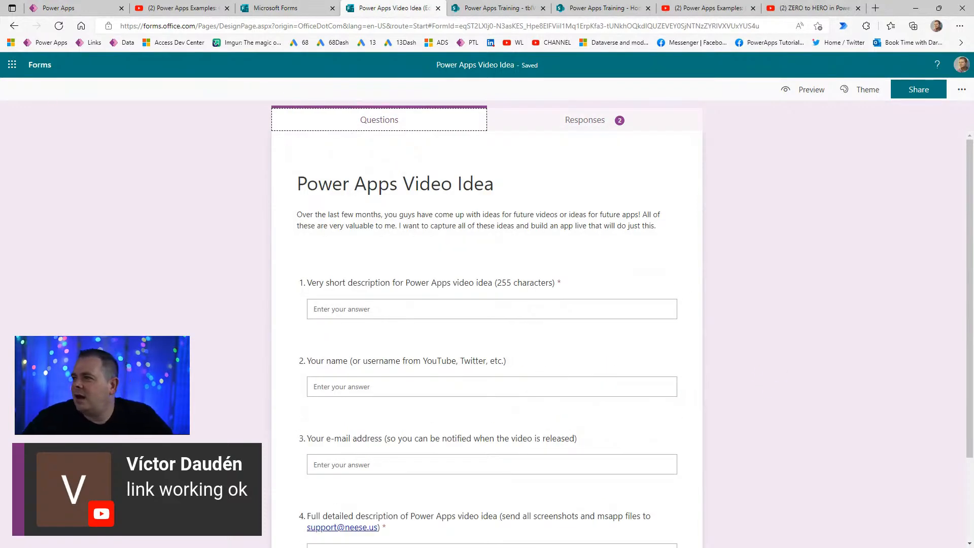
pyautogui.click(63, 8)
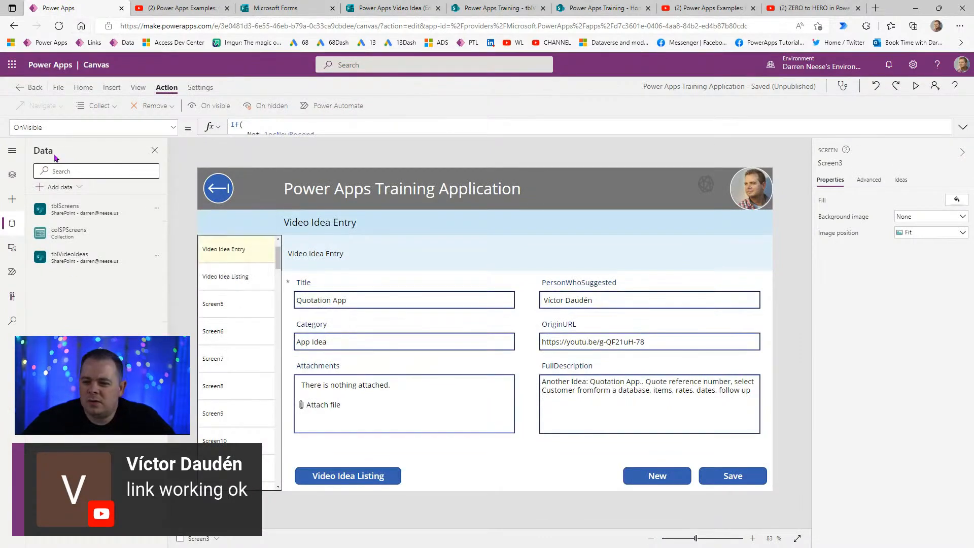
# - Launch Power Automate from the app launcher, keep the current environment, and go to My flows' New flow menu
pyautogui.click(11, 65)
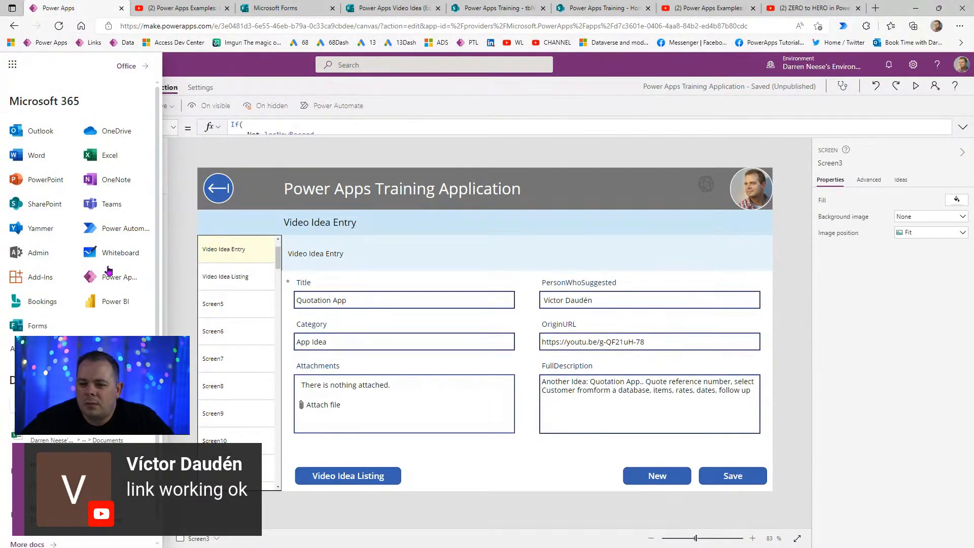
pyautogui.click(116, 230)
pyautogui.click(161, 9)
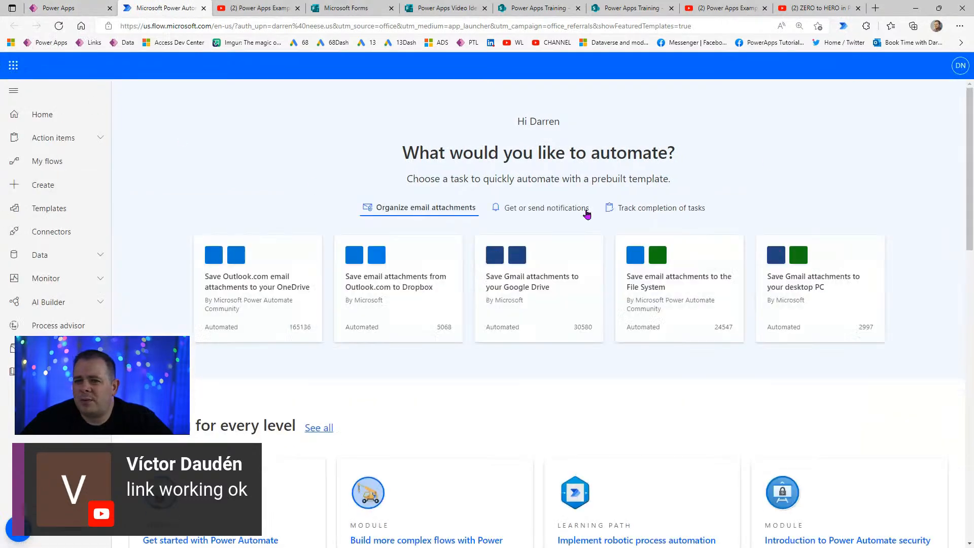
pyautogui.click(851, 71)
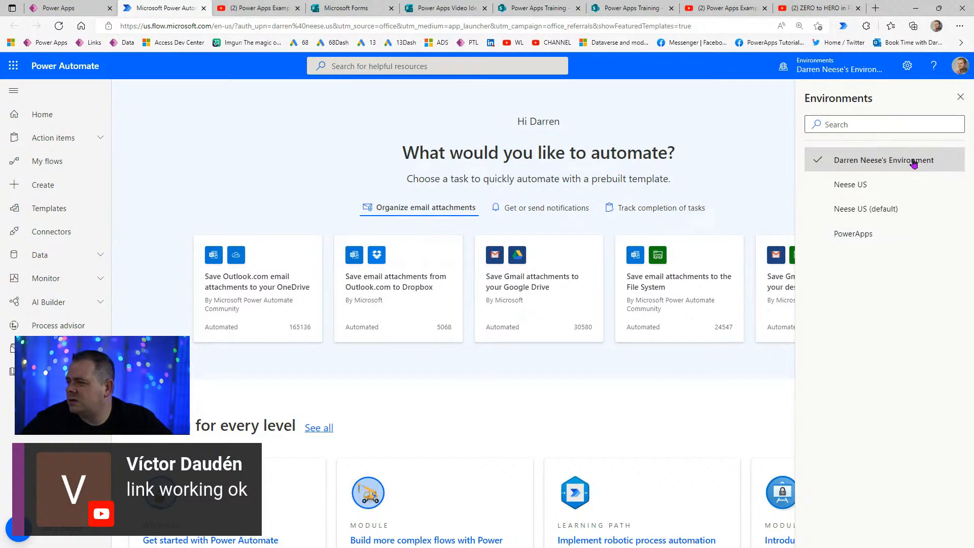
pyautogui.click(869, 162)
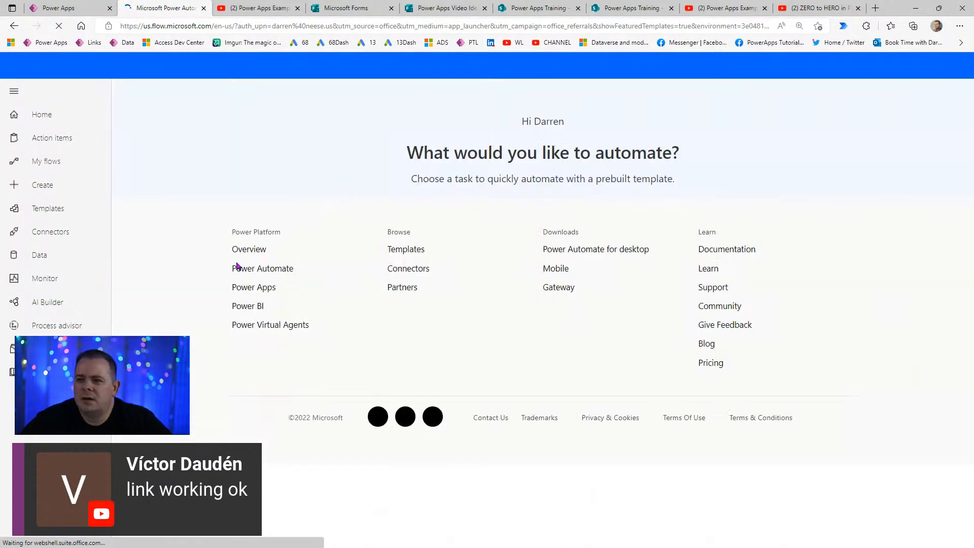
pyautogui.click(37, 166)
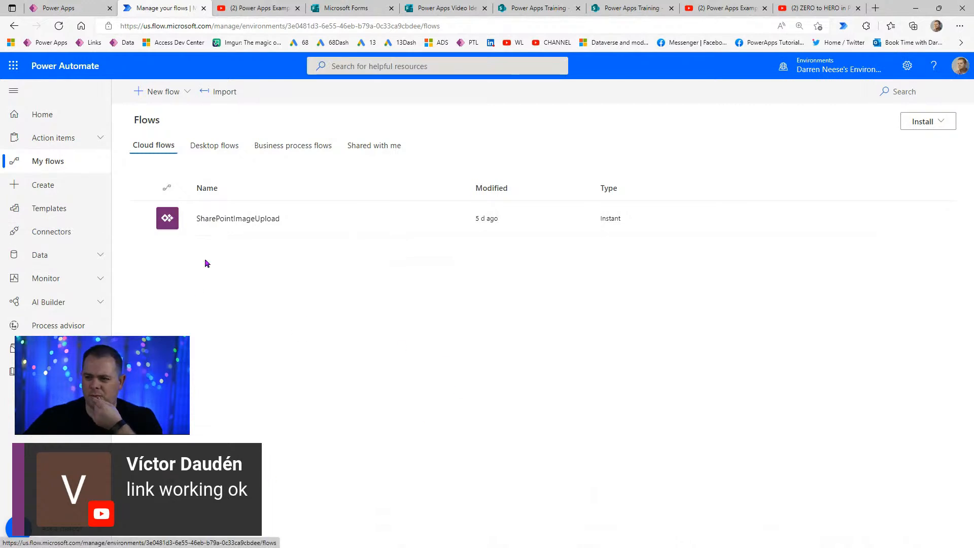
pyautogui.click(186, 93)
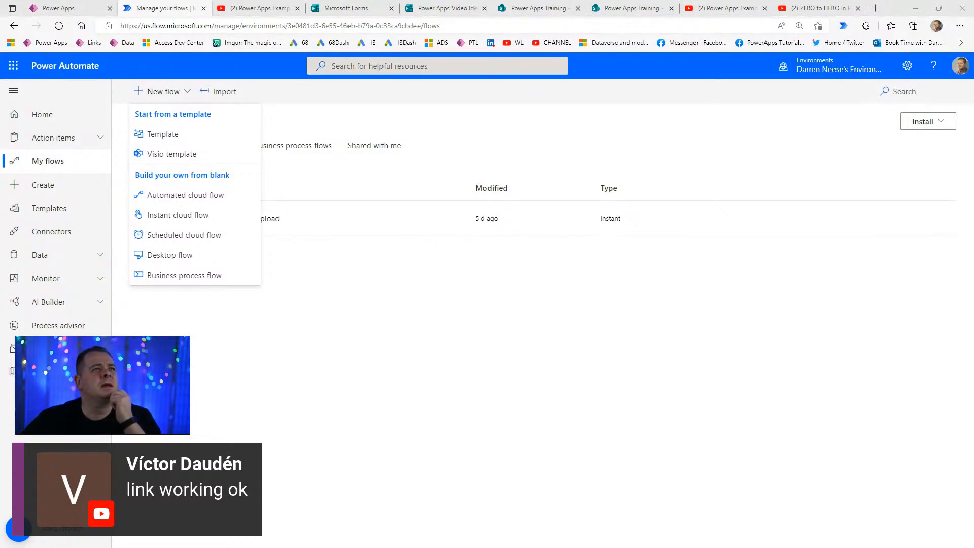
# - Search templates for FORM and start a flow from 'Form processing to email and SharePoint'
pyautogui.click(177, 135)
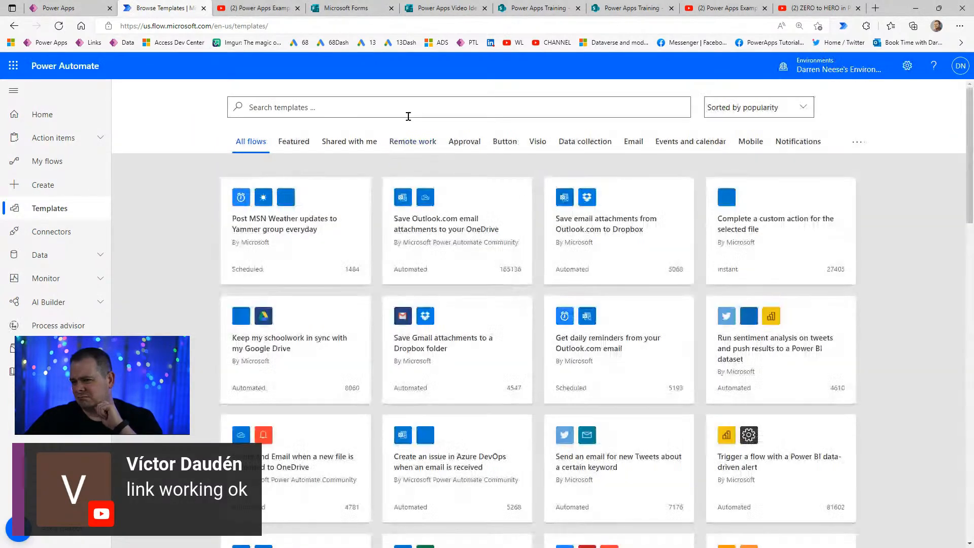
pyautogui.write('FORM')
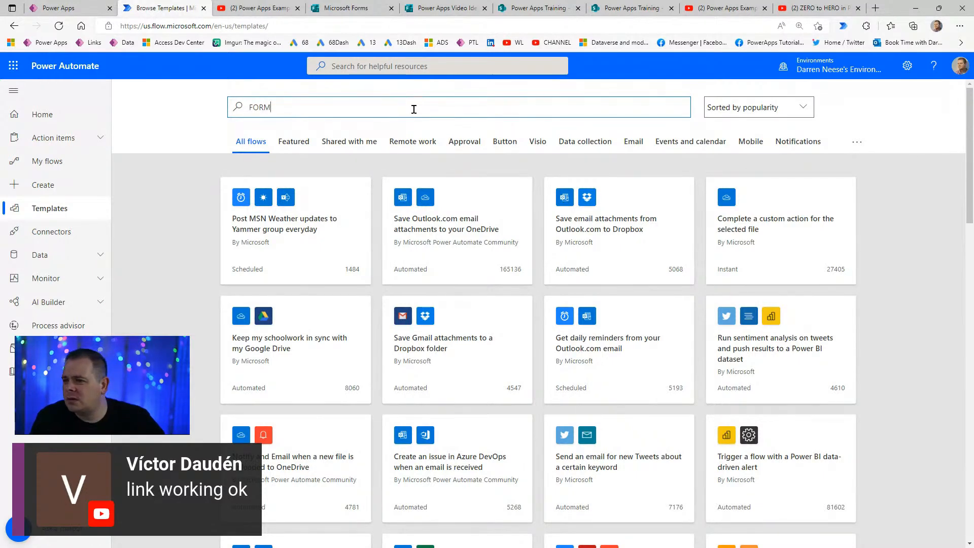
pyautogui.press('Return')
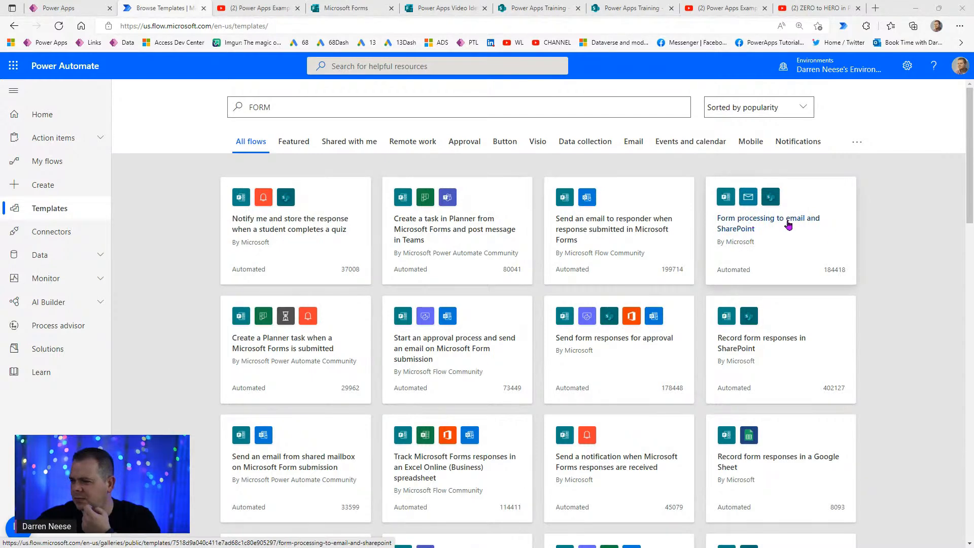
pyautogui.click(738, 225)
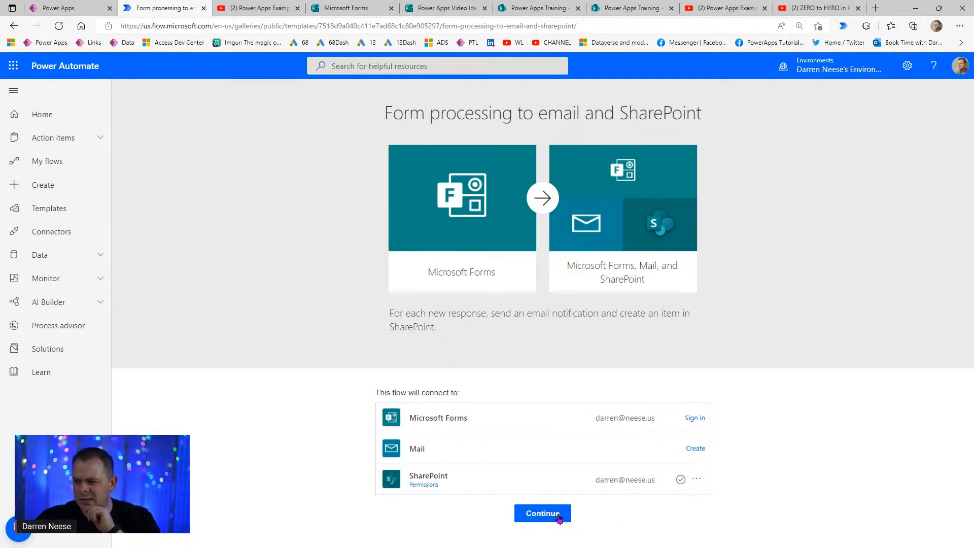
pyautogui.click(530, 513)
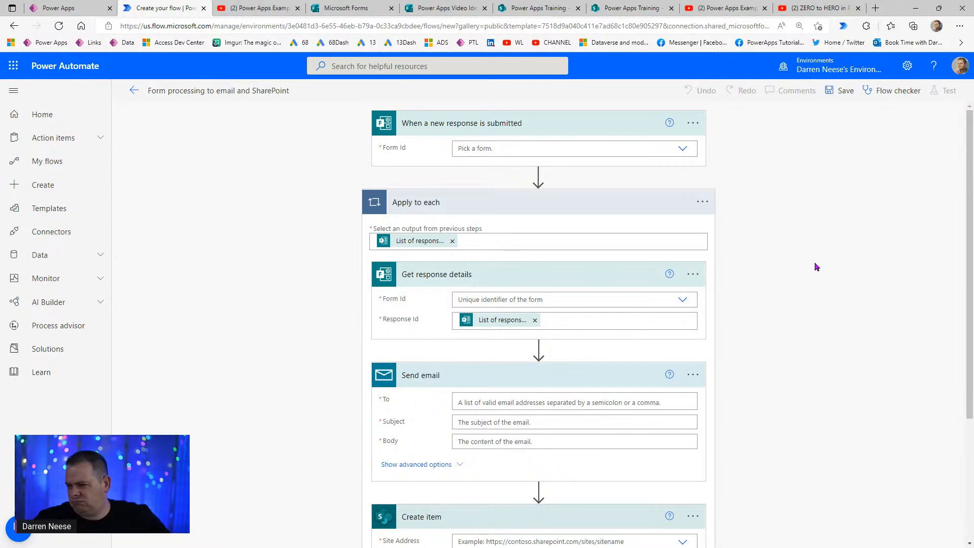
# - Check the trigger's Form Id list in the new flow, then go to the Microsoft Forms home page
pyautogui.click(683, 150)
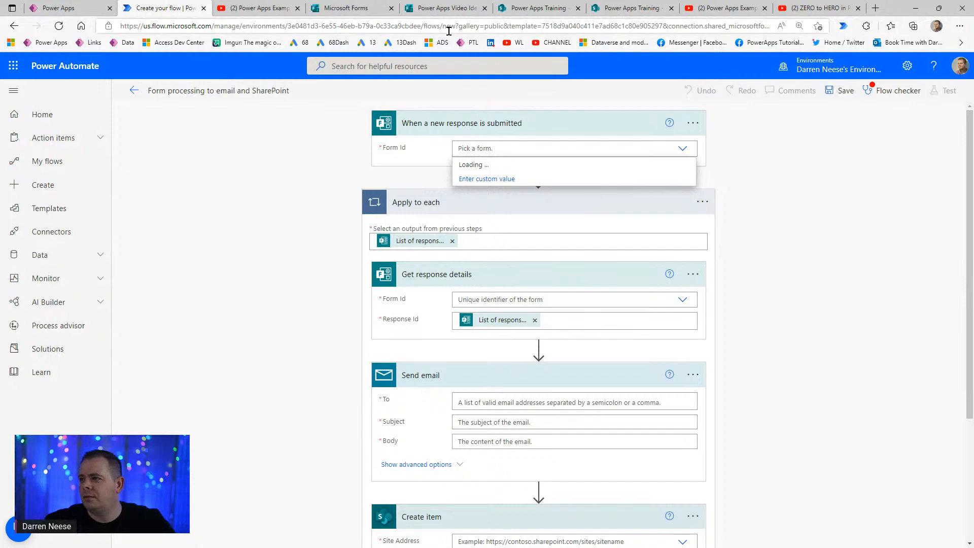
pyautogui.click(359, 8)
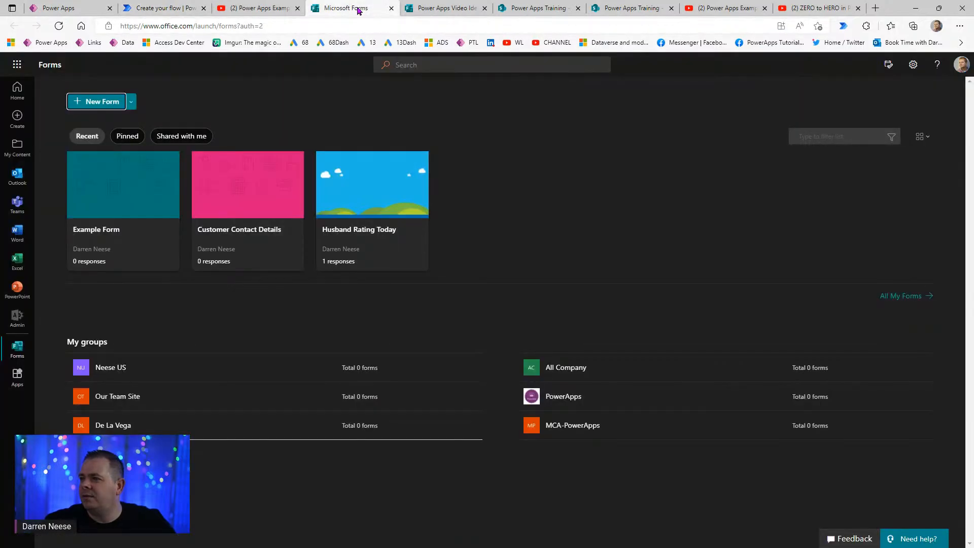
# - Copy the Power Apps Video Idea form's response link from its Share options
pyautogui.click(442, 10)
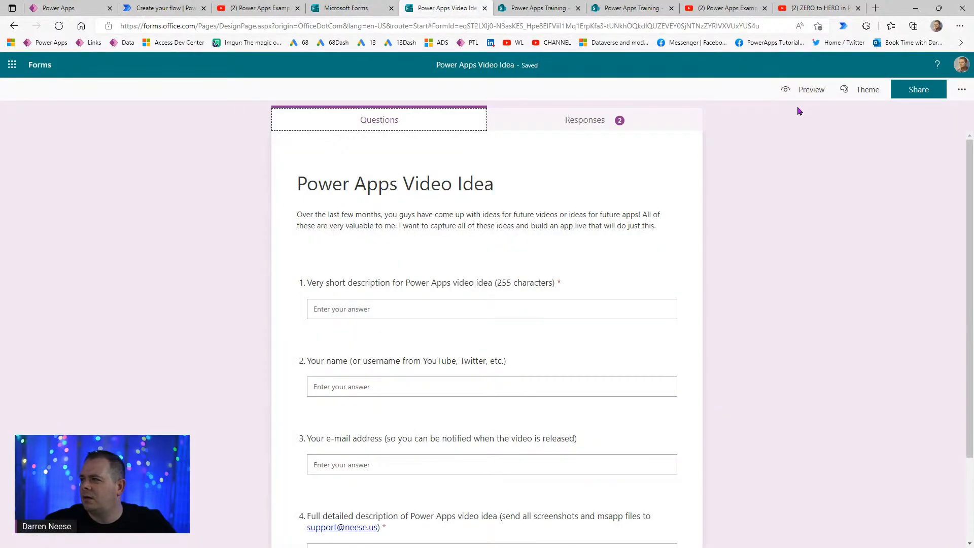
pyautogui.click(914, 95)
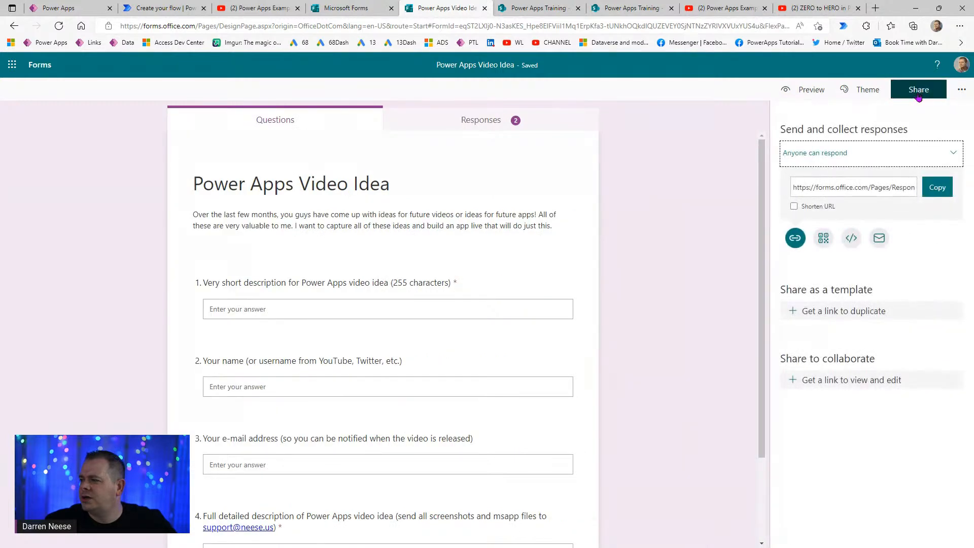
pyautogui.click(943, 189)
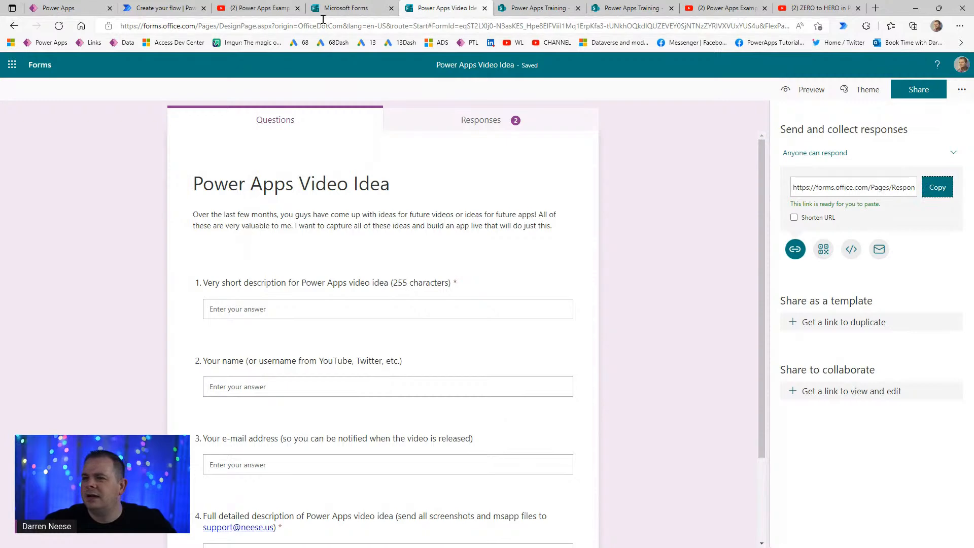
pyautogui.click(180, 11)
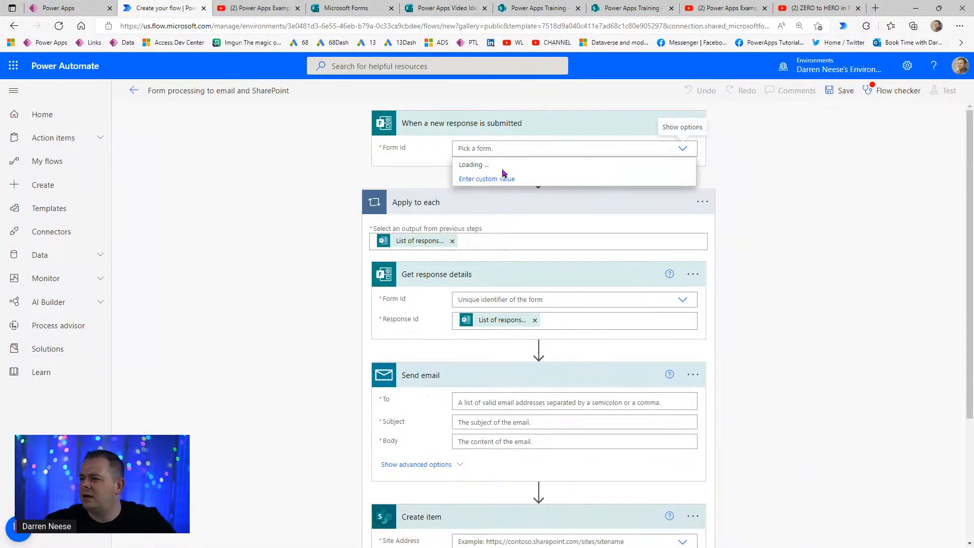
# - Set the trigger's Form Id to a custom value: the pasted Video Idea form link
pyautogui.click(488, 179)
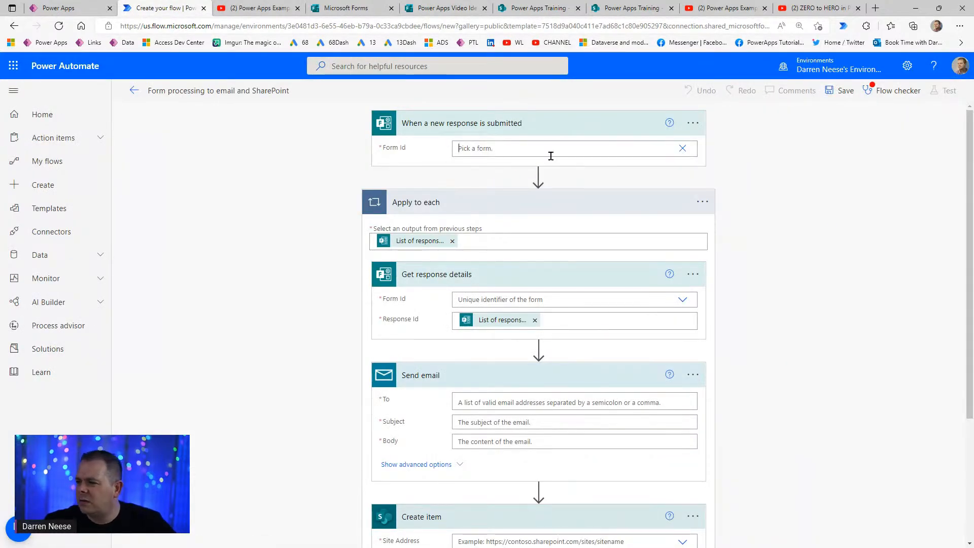
pyautogui.hotkey('ctrl', 'v')
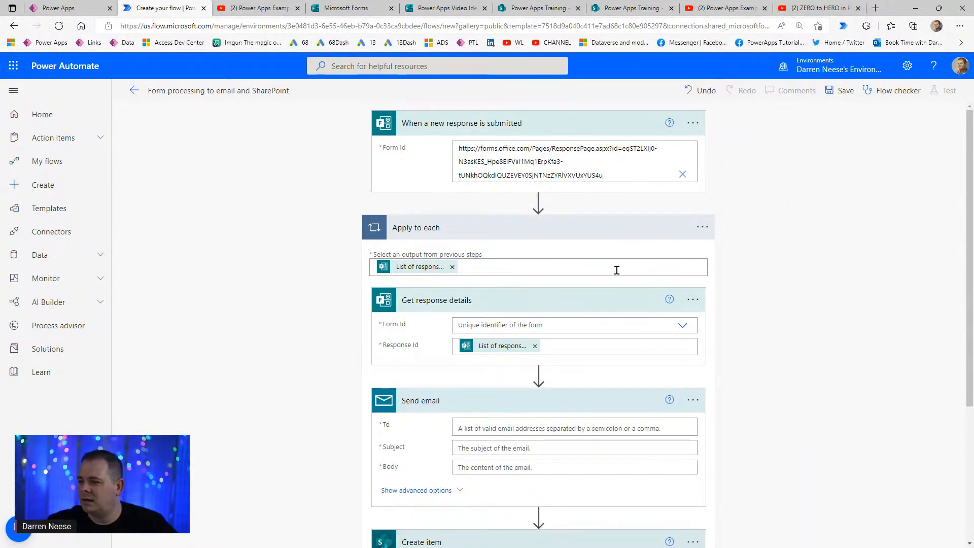
pyautogui.scroll(-3, 616, 272)
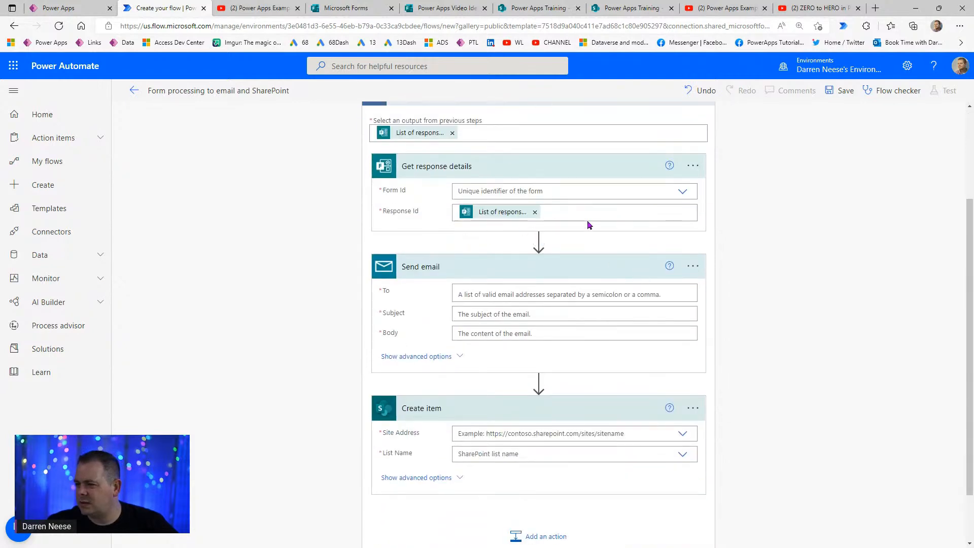
pyautogui.scroll(1, 794, 272)
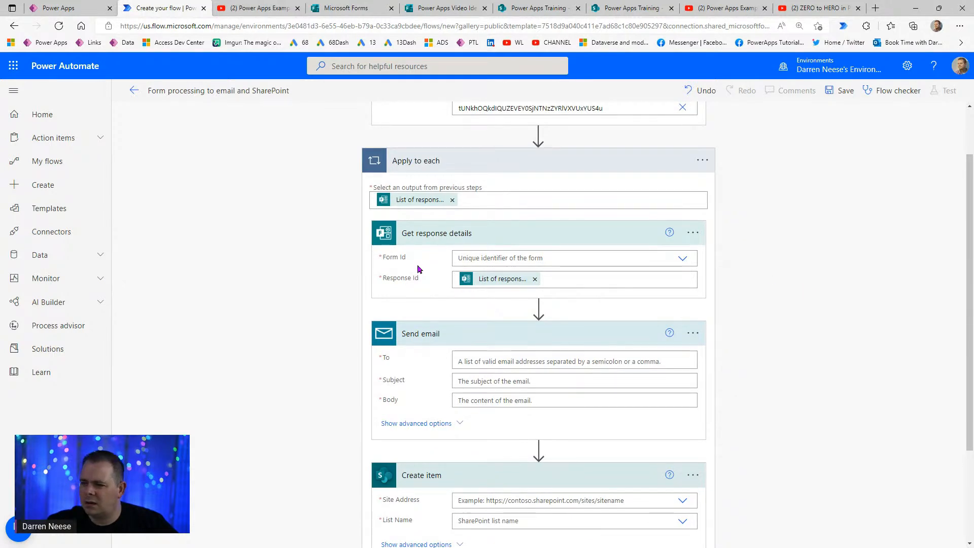
pyautogui.scroll(-2, 783, 354)
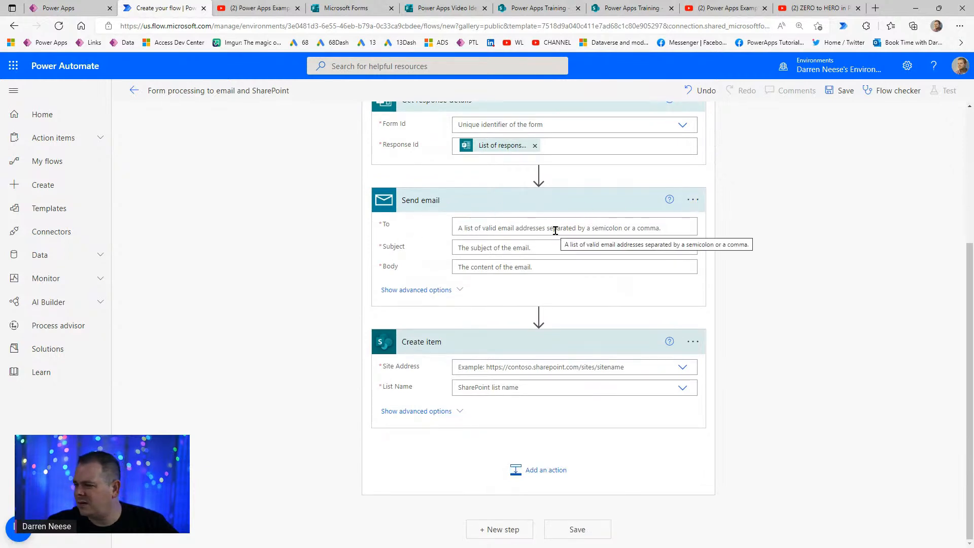
# - Address the email to the owner's own address and set the subject to 'New Power Apps Video Idea'
pyautogui.write('DARREN')
pyautogui.hotkey('ctrl', 'a')
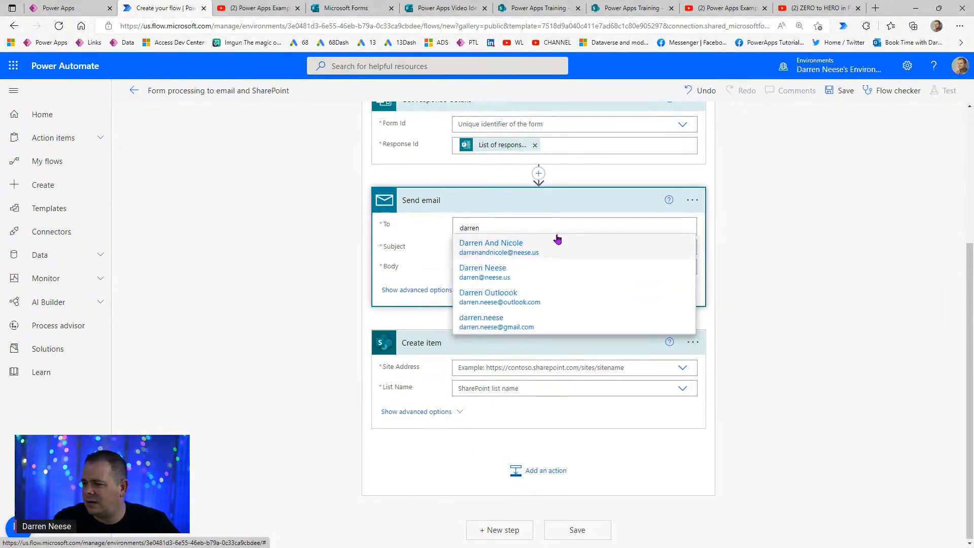
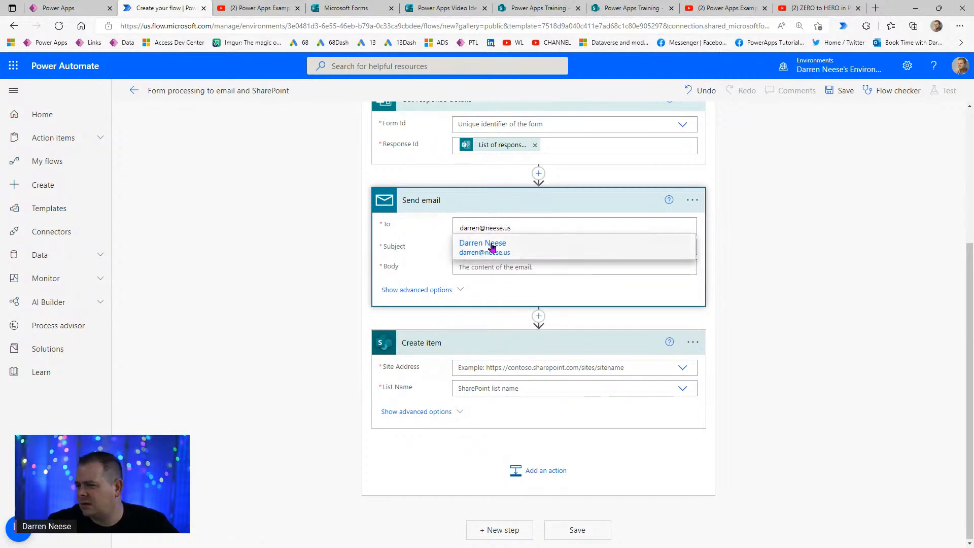
pyautogui.click(490, 245)
pyautogui.click(528, 259)
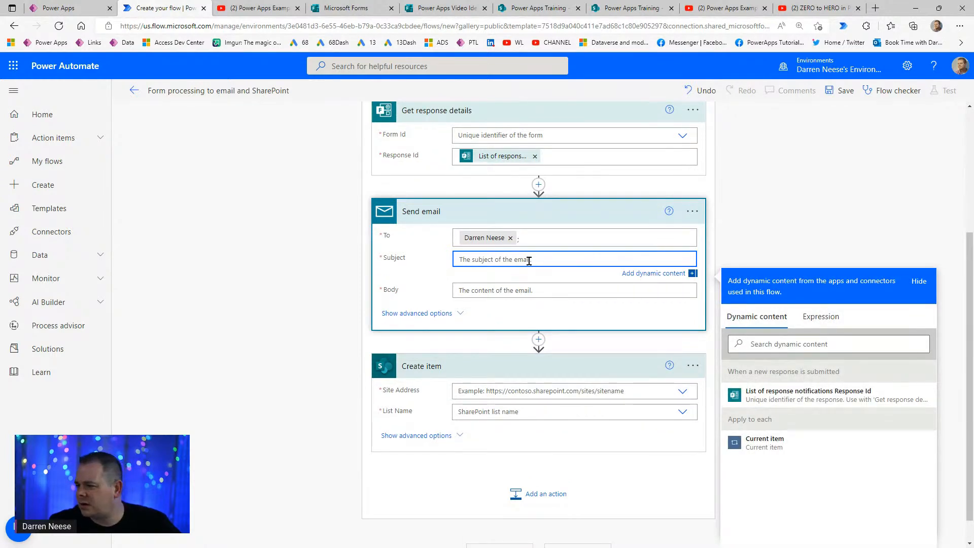
pyautogui.write('New Power Apps Video Idea')
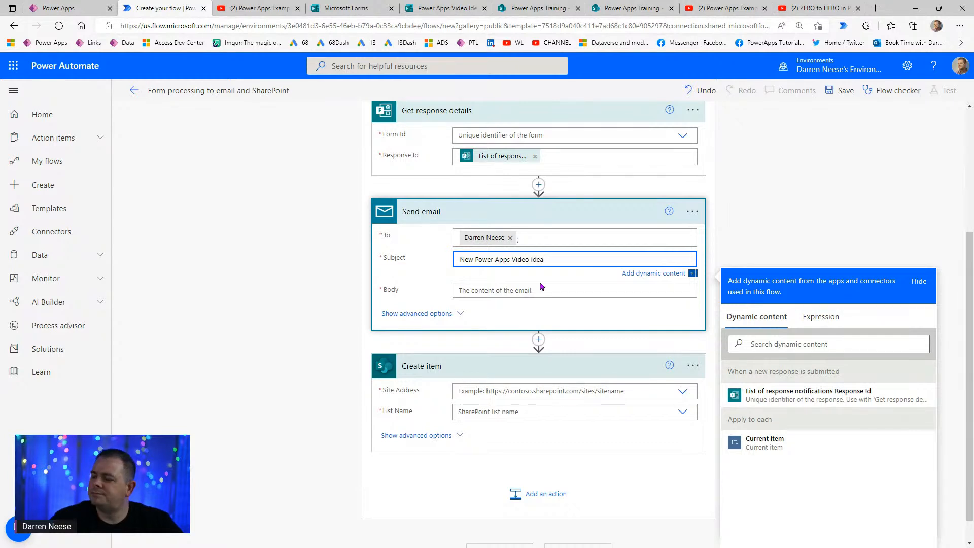
pyautogui.click(542, 294)
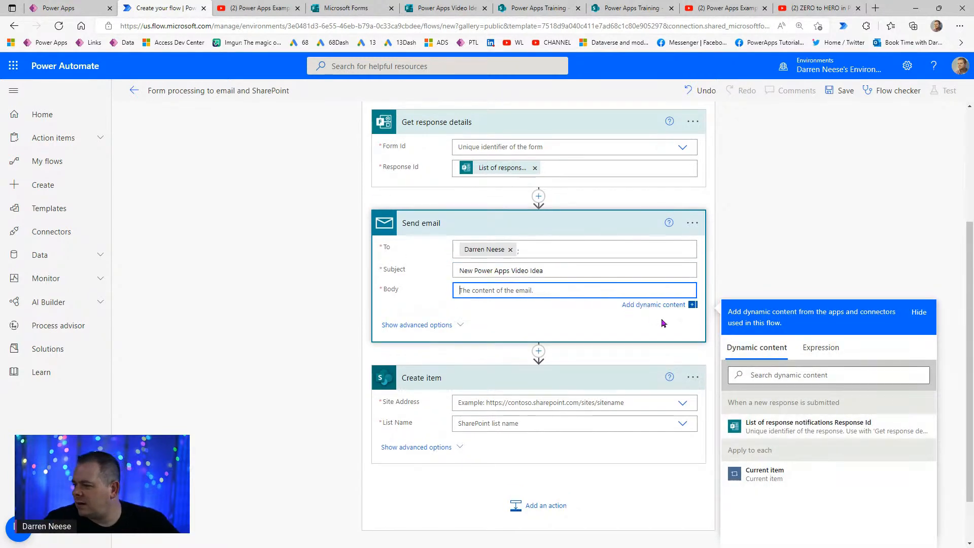
# - Replace the Response Id token in the email body with the loop's Current item value
pyautogui.click(805, 426)
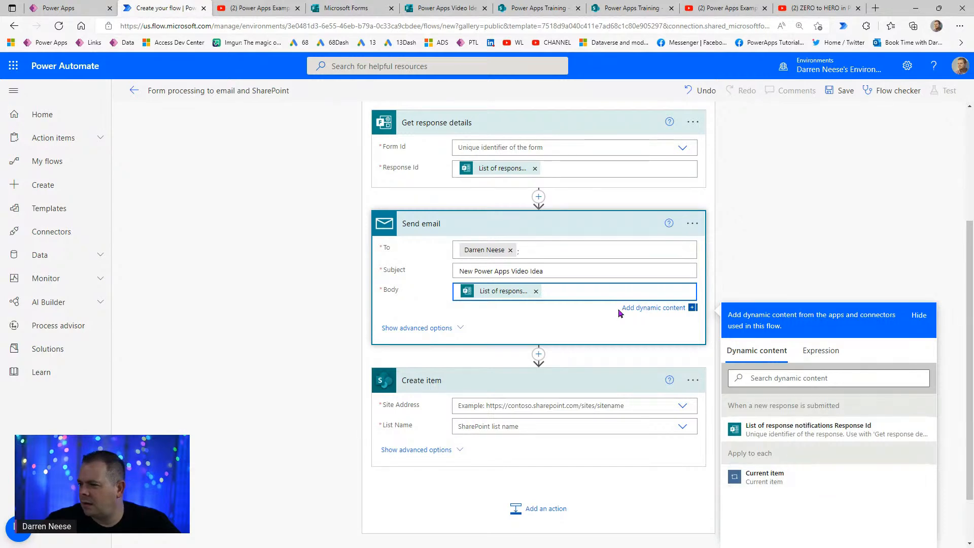
pyautogui.scroll(3, 617, 309)
pyautogui.scroll(-2, 637, 443)
pyautogui.scroll(-3, 638, 444)
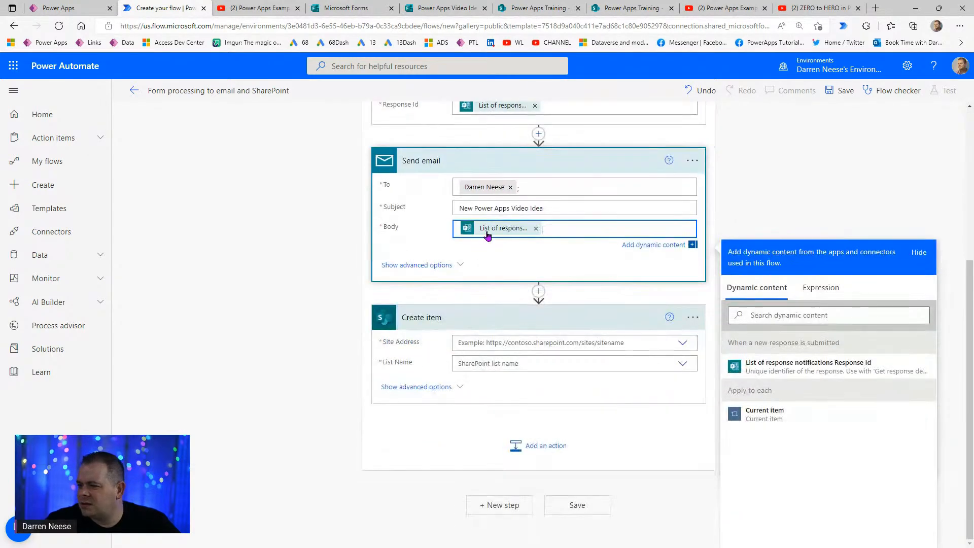
pyautogui.click(534, 230)
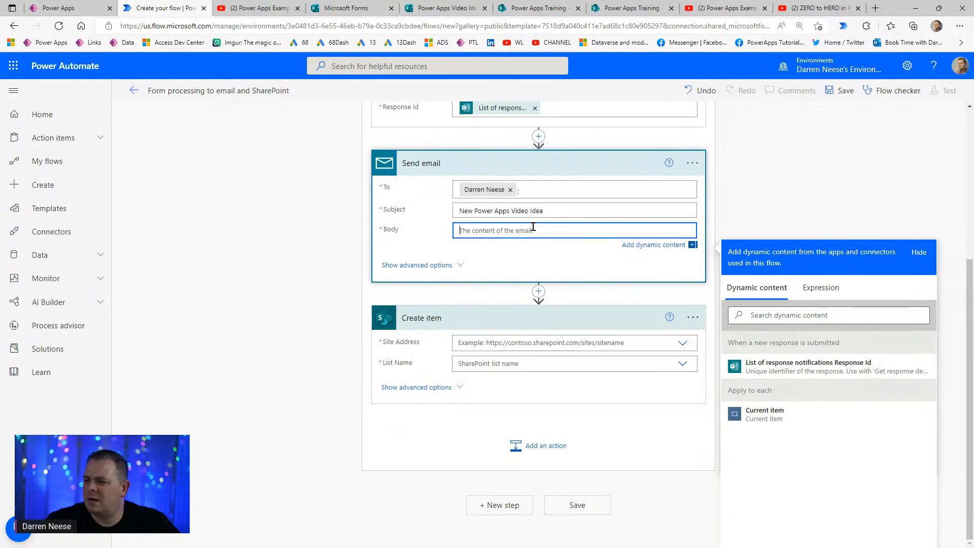
pyautogui.click(778, 422)
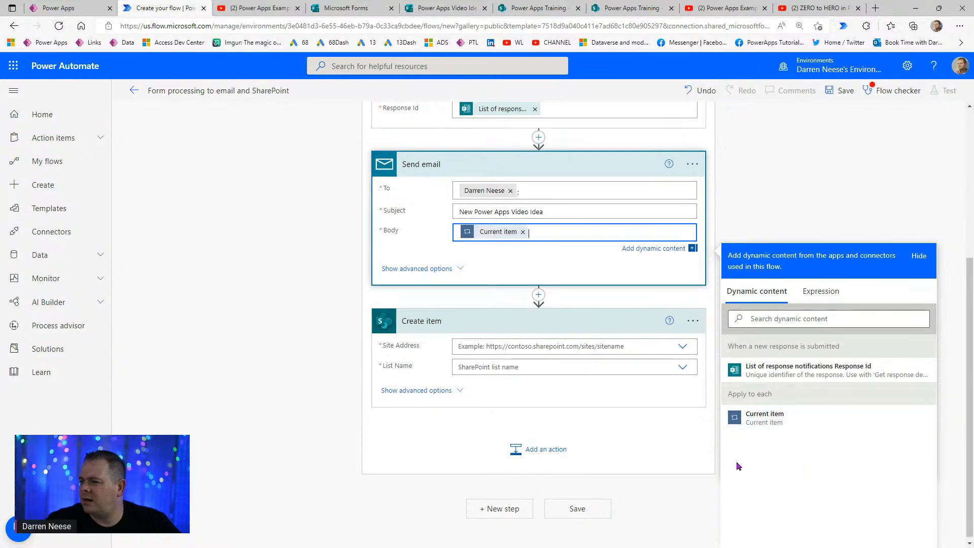
pyautogui.scroll(5, 522, 271)
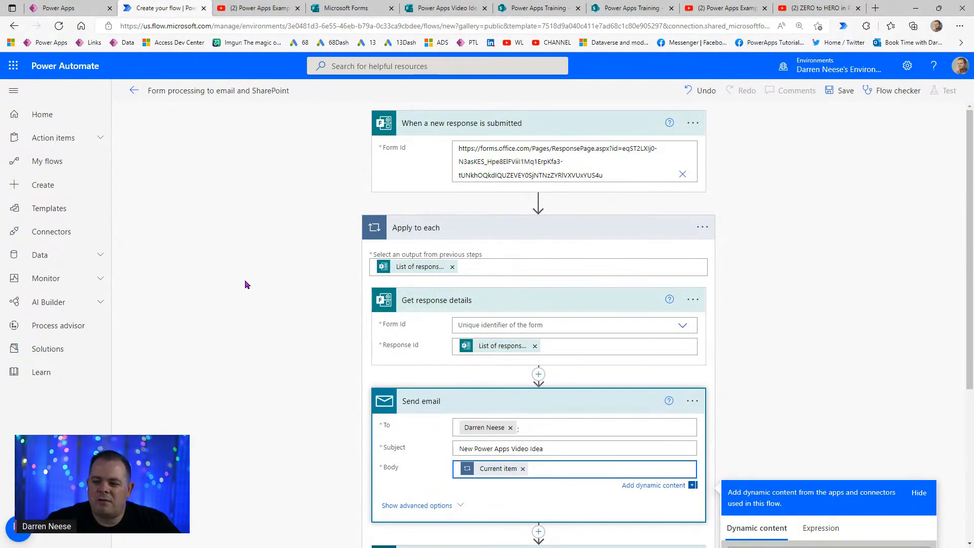
pyautogui.scroll(-5, 523, 353)
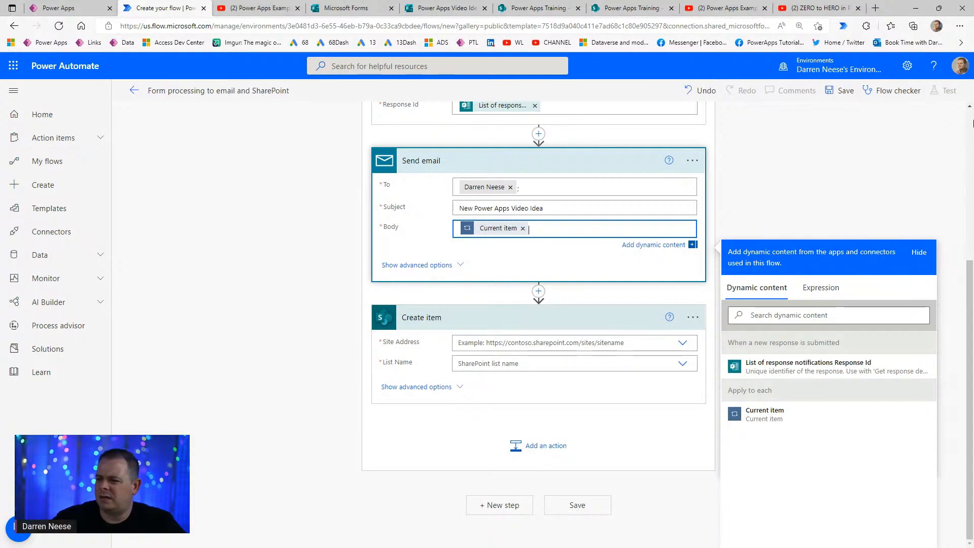
# - Copy the SharePoint site address from the tblVideoIdeas list's browser tab
pyautogui.click(686, 347)
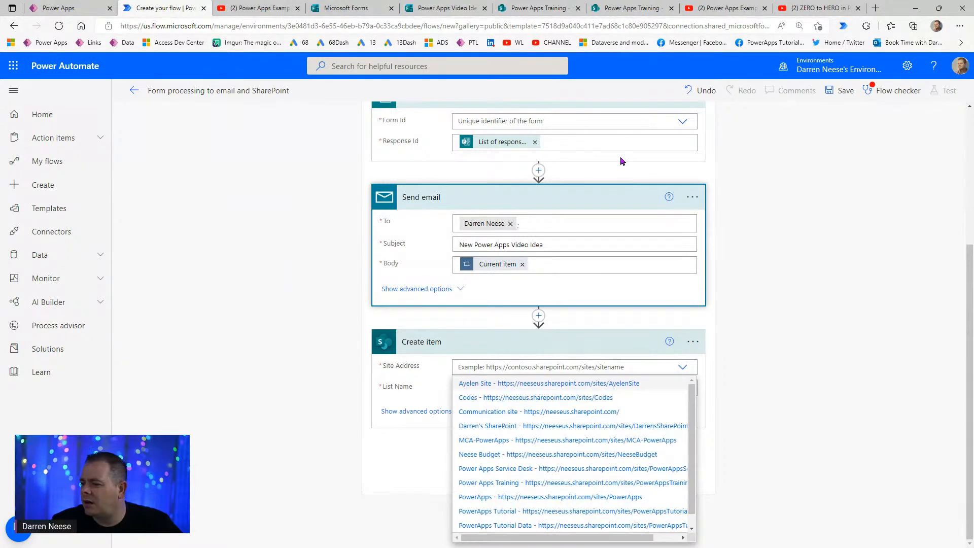
pyautogui.click(441, 8)
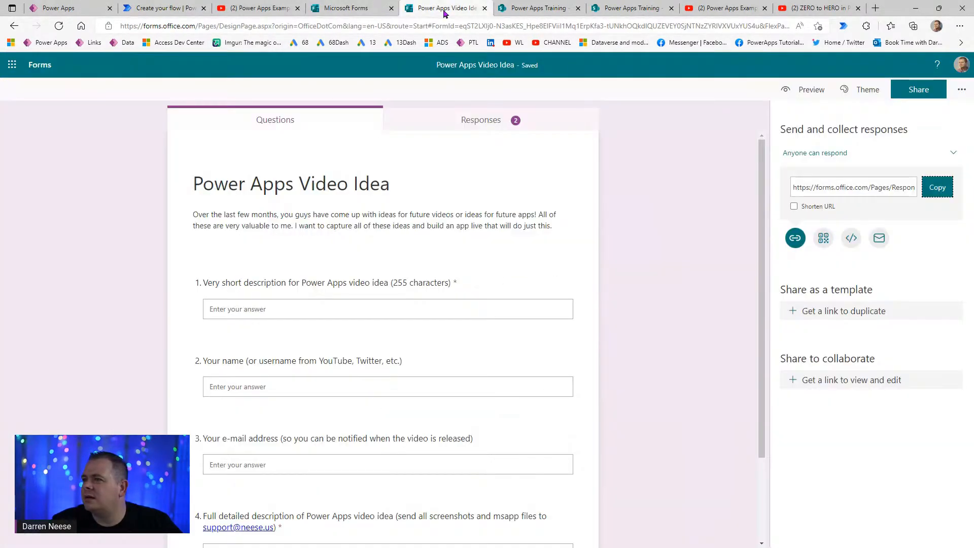
pyautogui.click(520, 10)
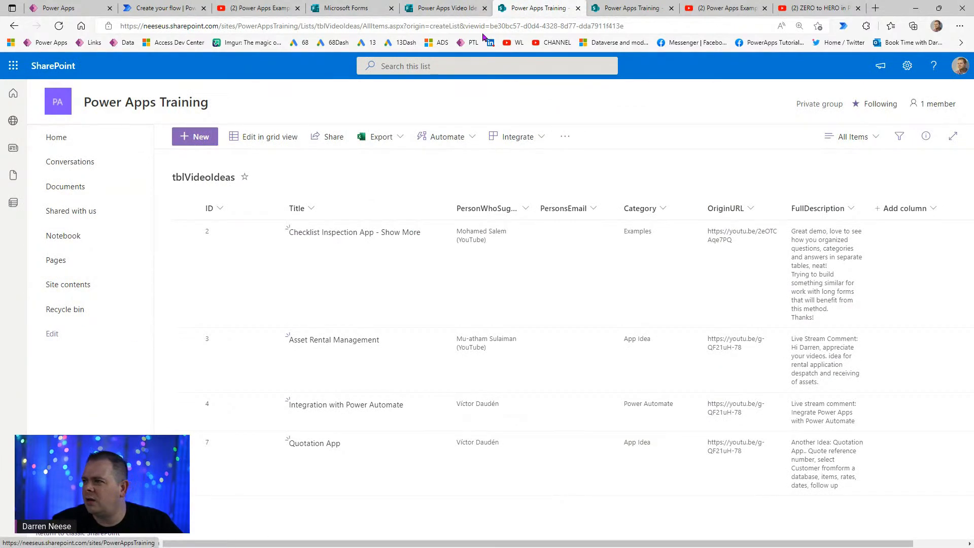
pyautogui.click(628, 10)
pyautogui.rightClick(319, 26)
pyautogui.hotkey('ctrl', 'c')
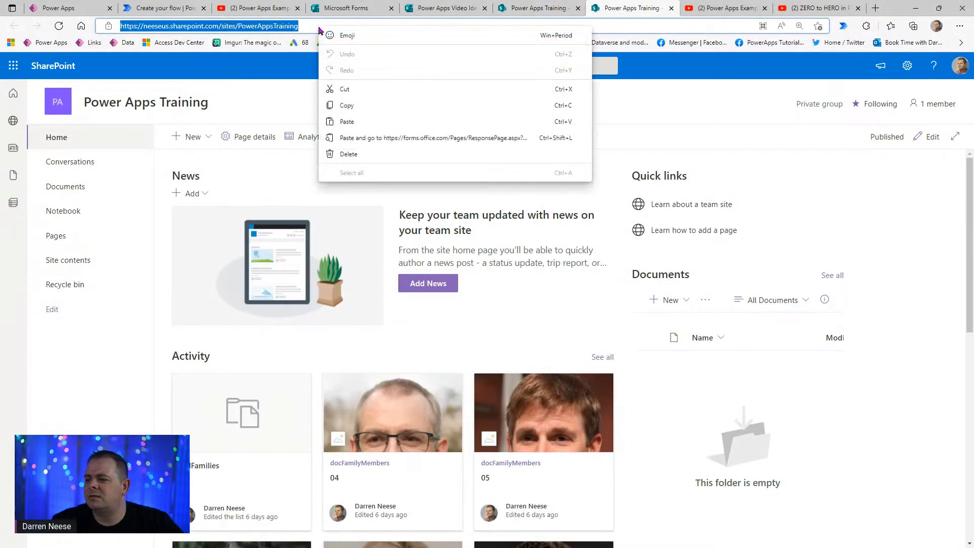
pyautogui.click(356, 107)
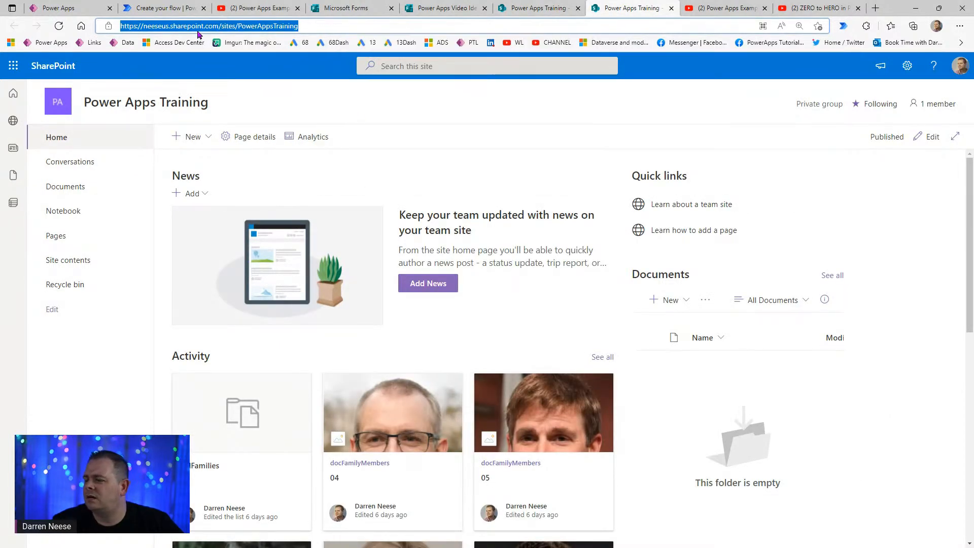
# - Paste the address into Site Address, choose Power Apps Training and the tblVideoIdeas list
pyautogui.click(162, 8)
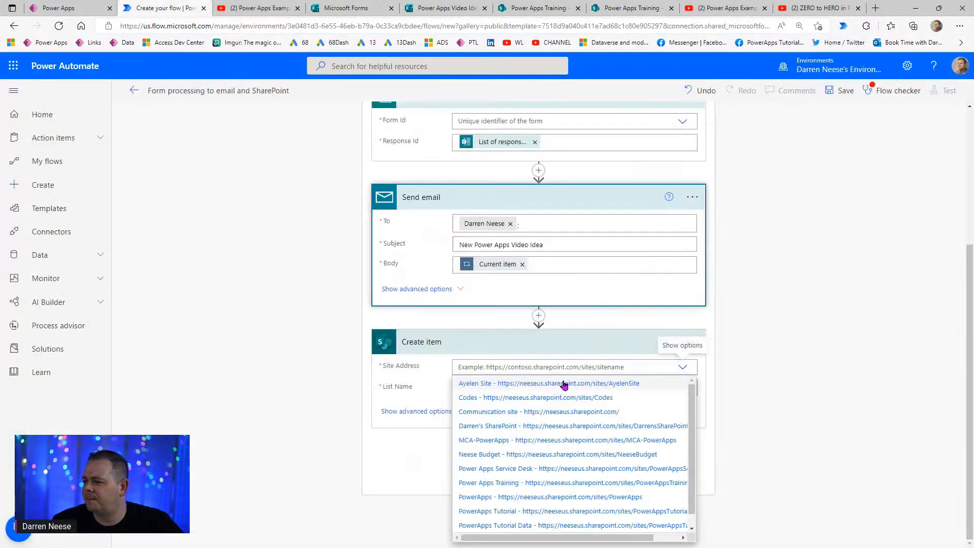
pyautogui.hotkey('ctrl', 'v')
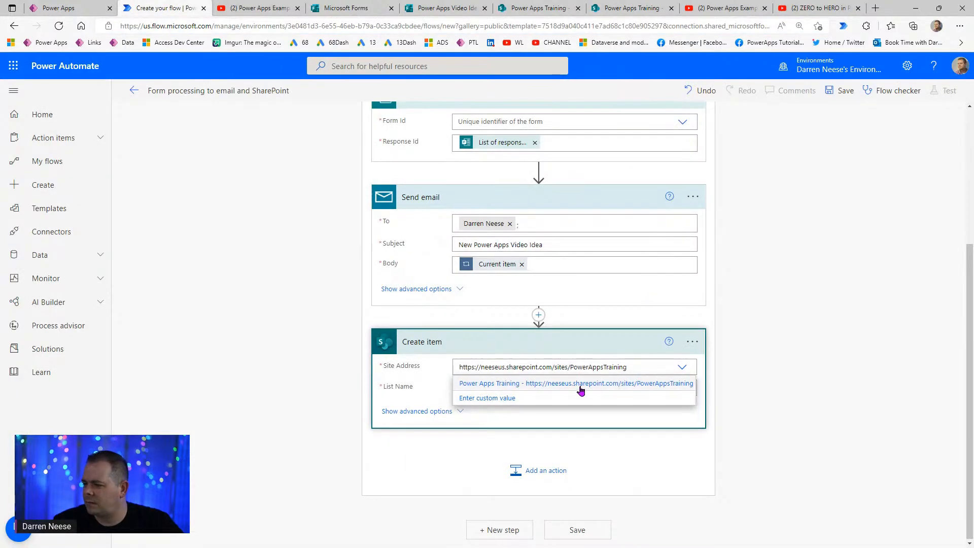
pyautogui.click(583, 384)
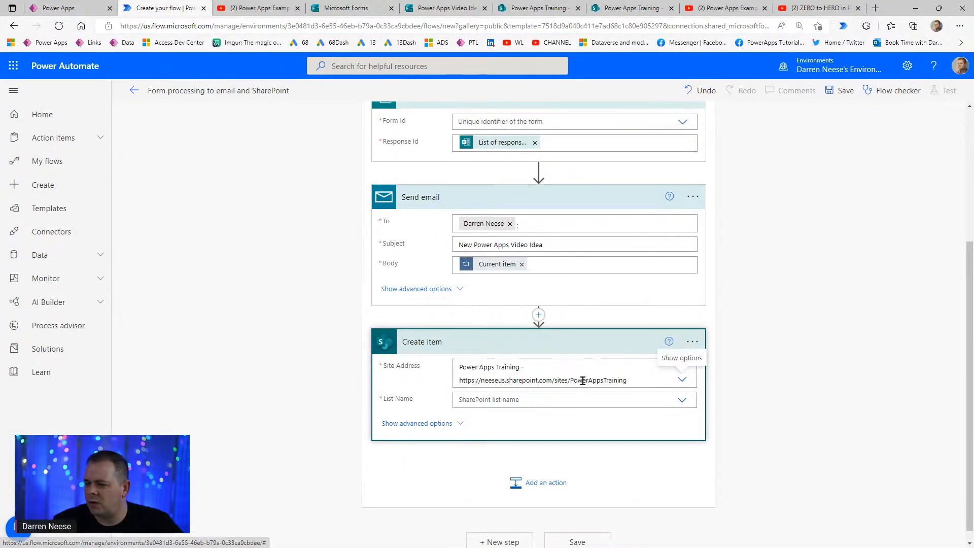
pyautogui.click(682, 401)
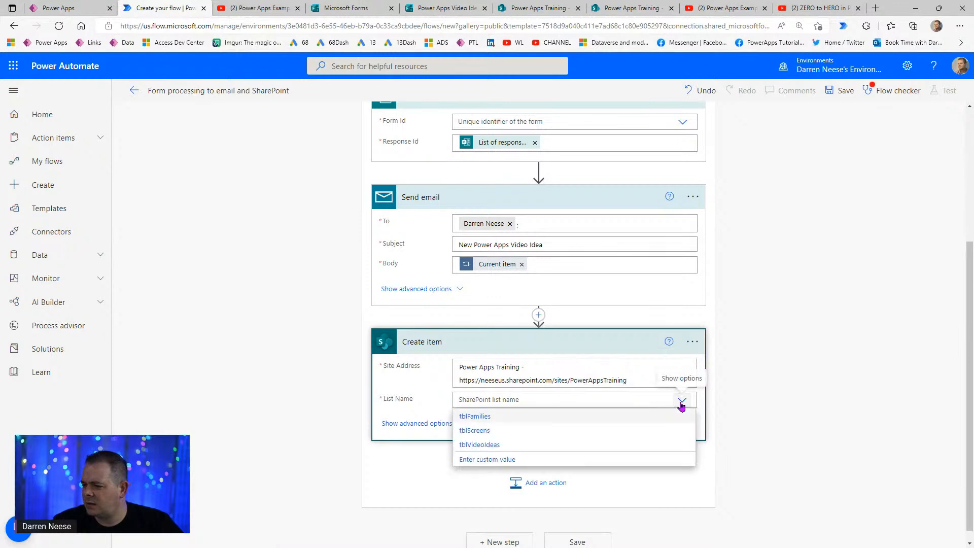
pyautogui.click(485, 446)
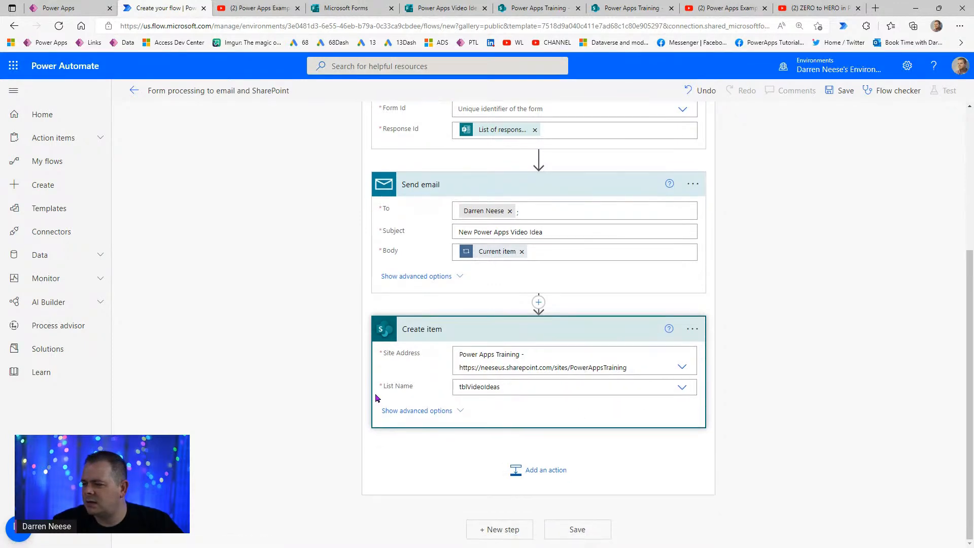
pyautogui.scroll(-2, 768, 396)
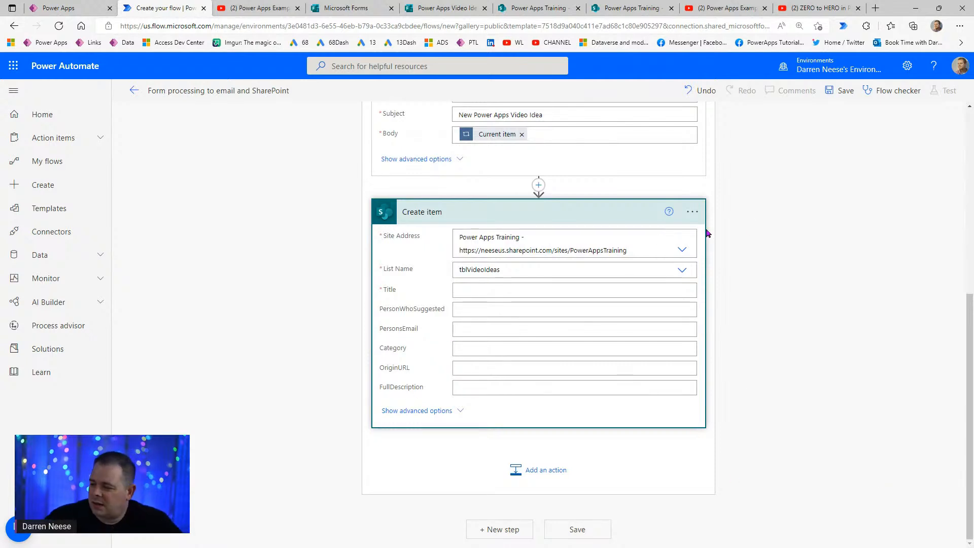
# - Put the loop's Current item into the Title field, adding and then removing a Response Id token
pyautogui.click(482, 290)
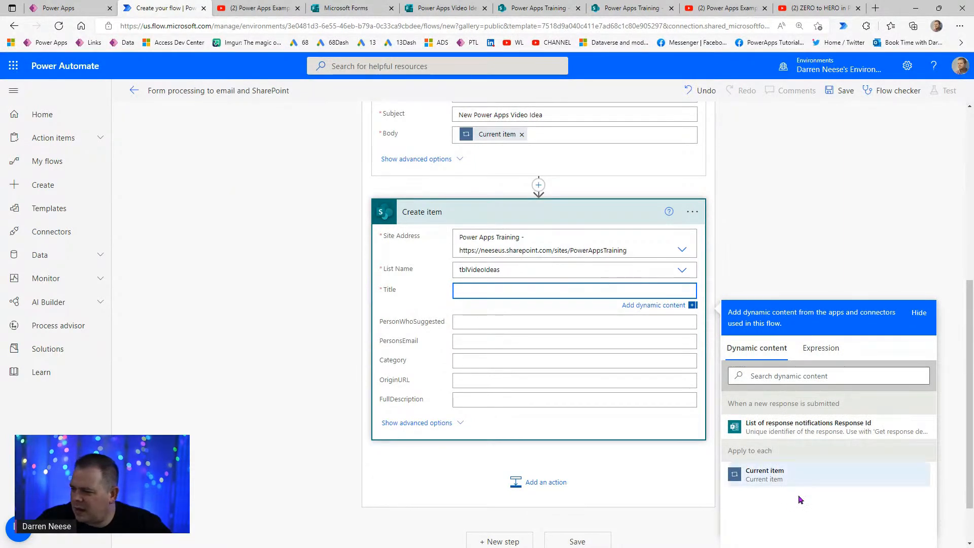
pyautogui.click(776, 477)
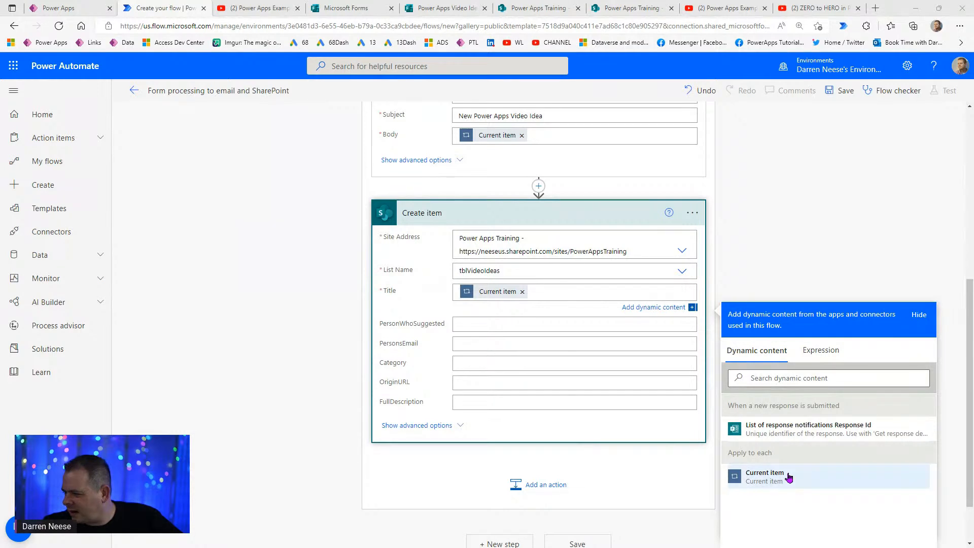
pyautogui.click(770, 436)
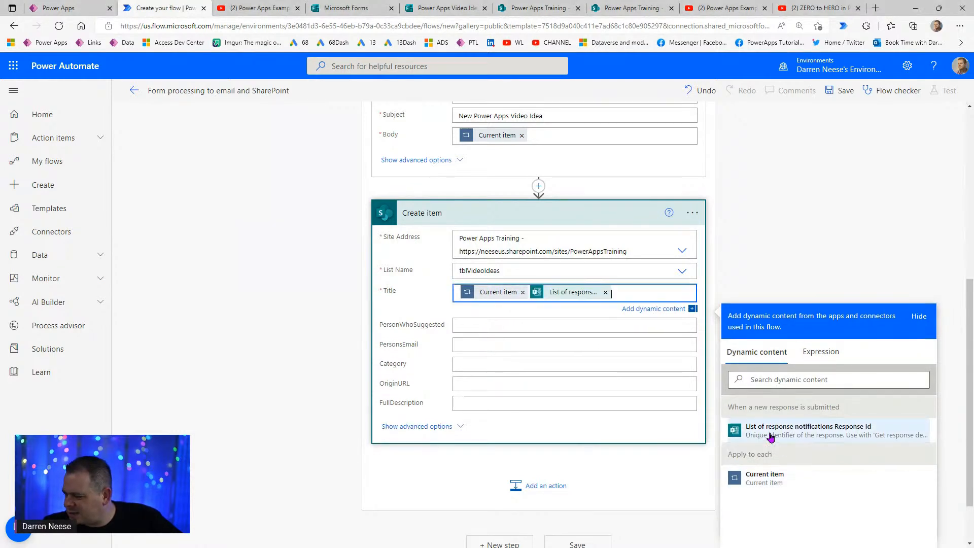
pyautogui.click(606, 292)
pyautogui.write('.')
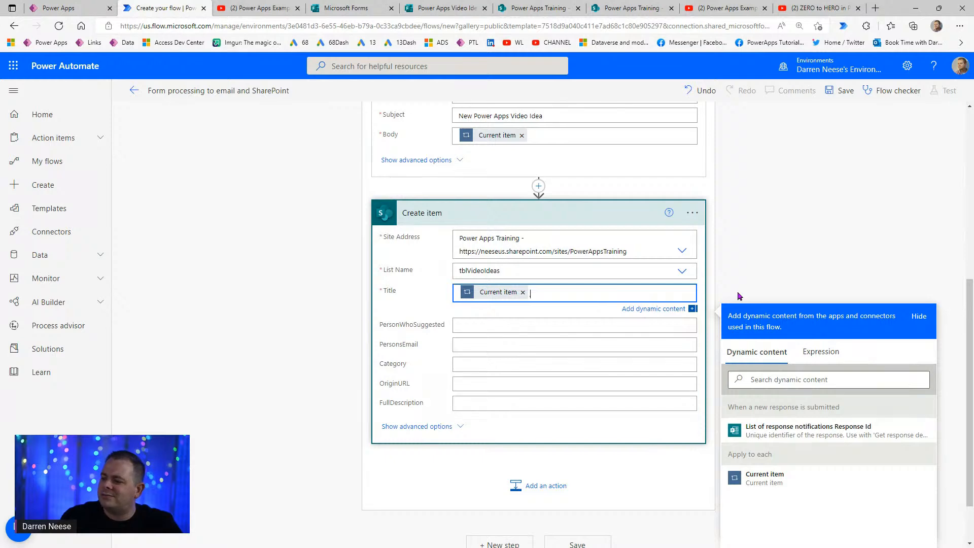
pyautogui.scroll(7, 581, 288)
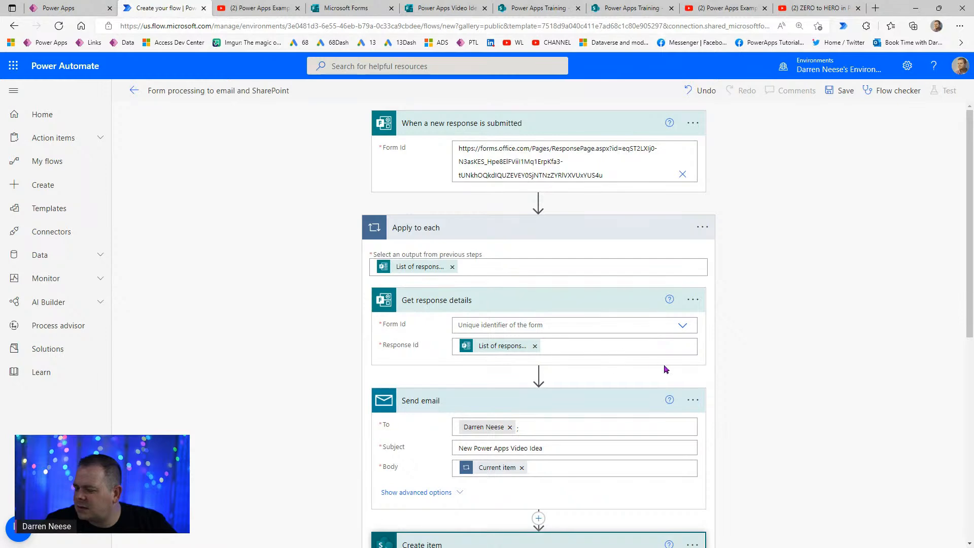
# - Revisit the Title field and the Response Id setting of Get response details
pyautogui.scroll(-5, 548, 368)
pyautogui.click(555, 362)
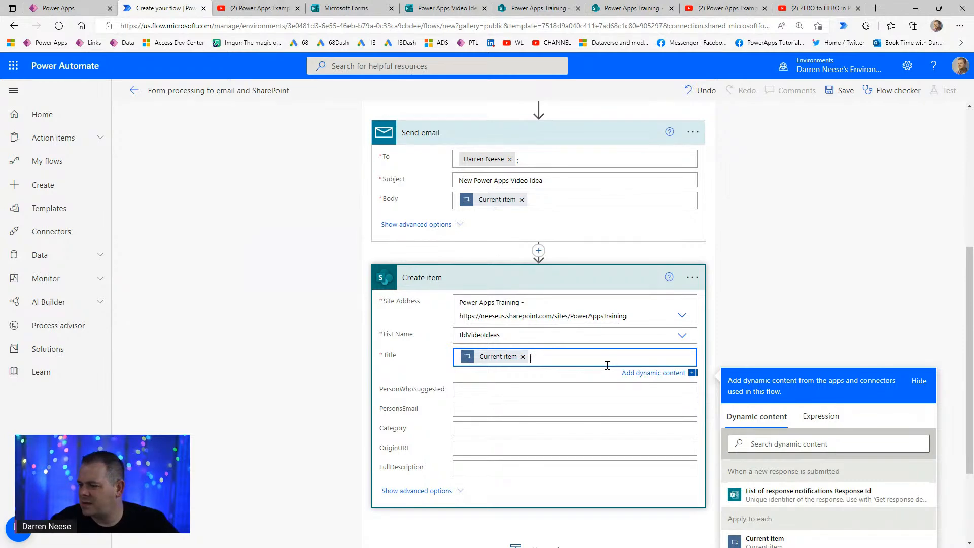
pyautogui.scroll(-3, 607, 365)
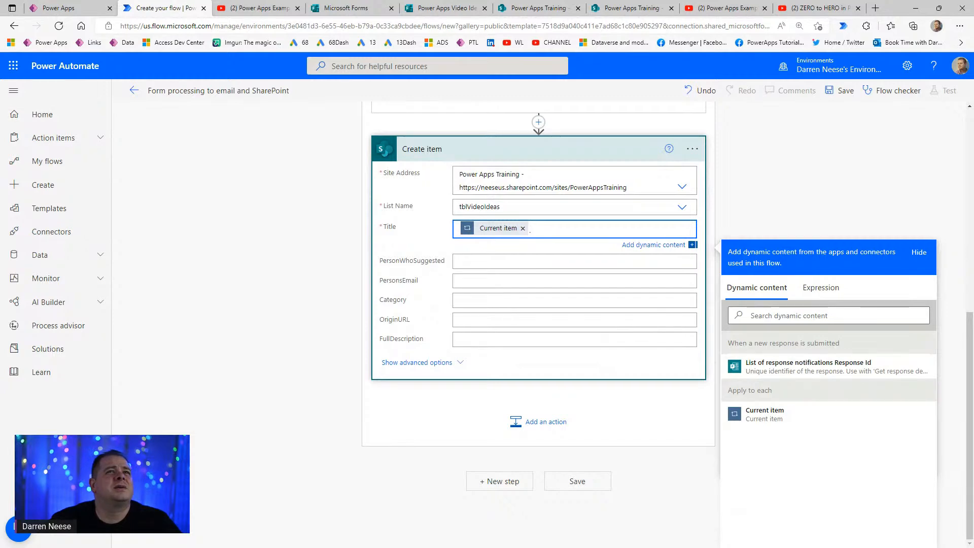
pyautogui.scroll(10, 526, 363)
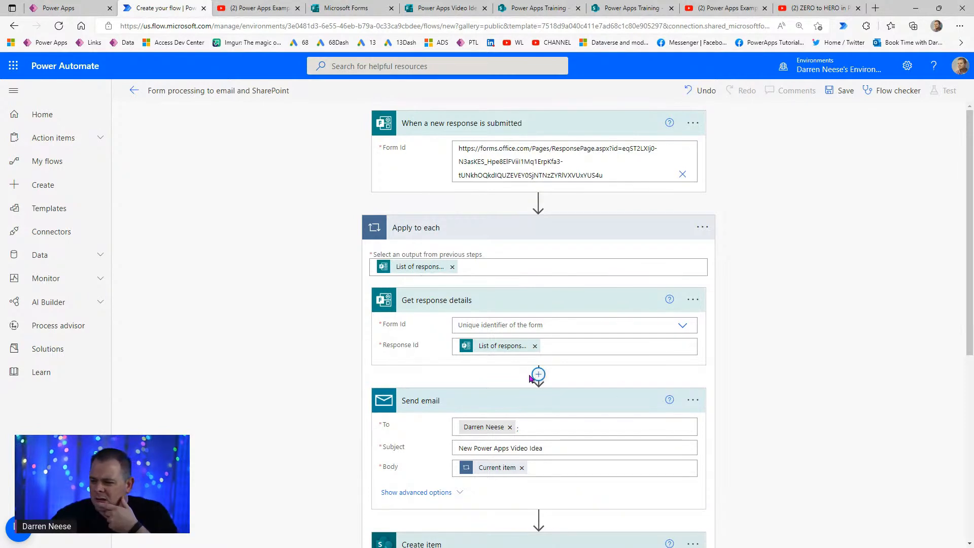
pyautogui.moveTo(508, 353)
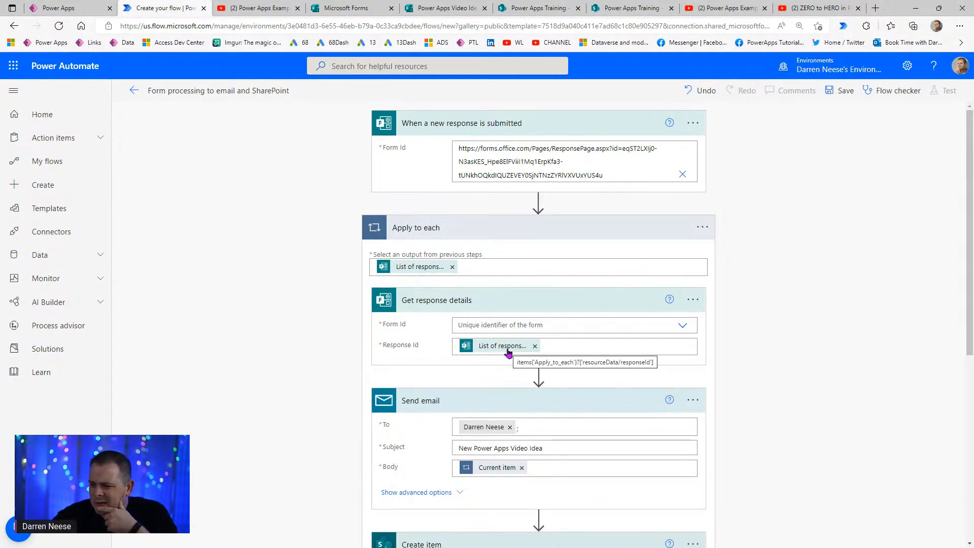
pyautogui.click(563, 342)
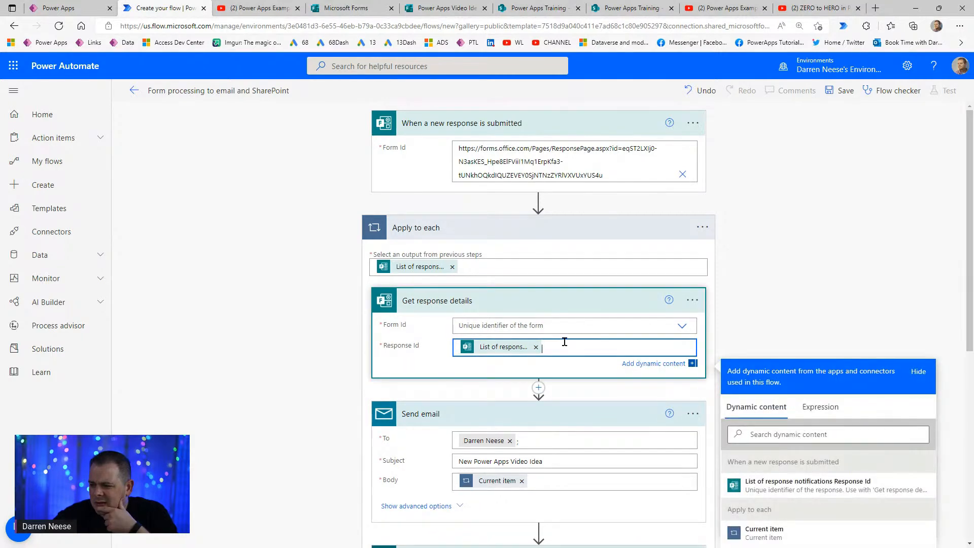
pyautogui.scroll(-3, 565, 342)
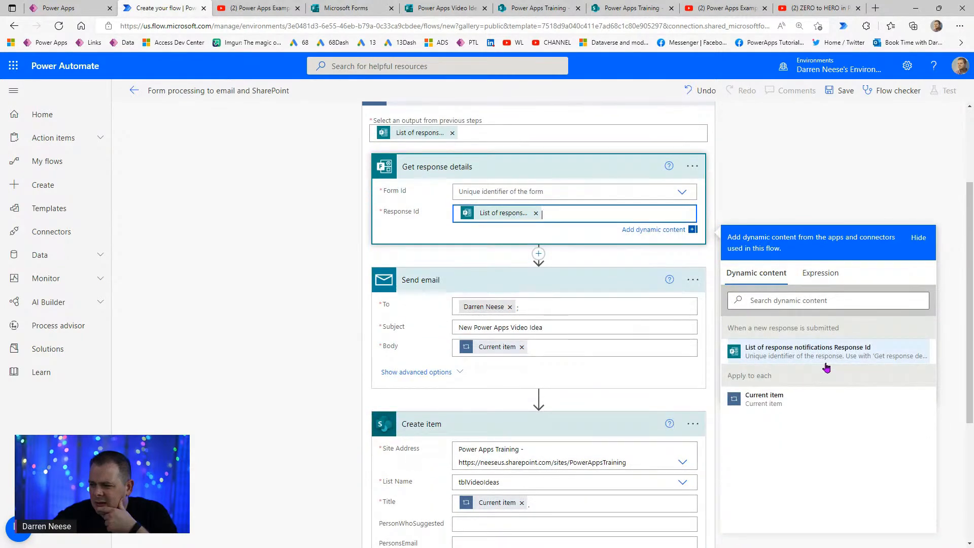
pyautogui.scroll(-4, 565, 431)
# - Delete the Current item token from Title, leaving the field empty
pyautogui.click(559, 303)
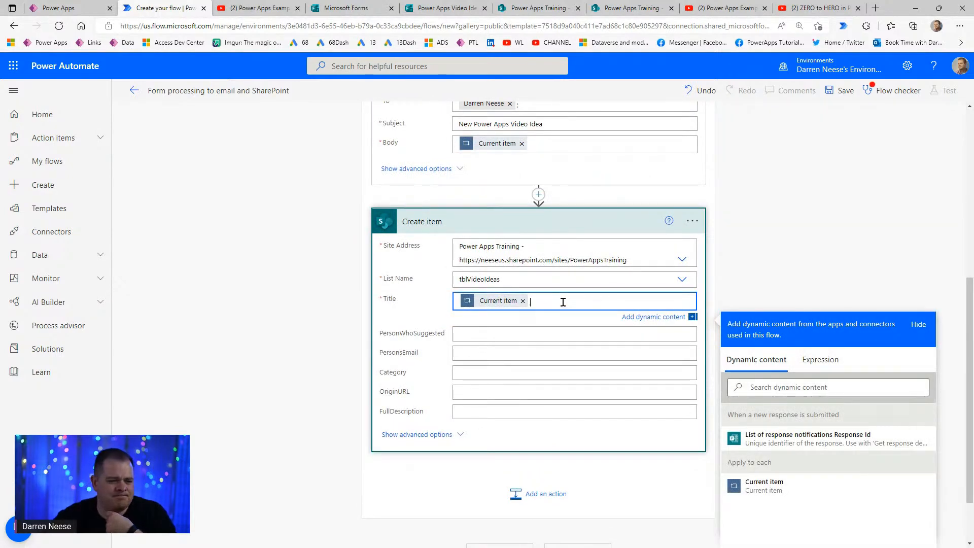
pyautogui.press('BackSpace')
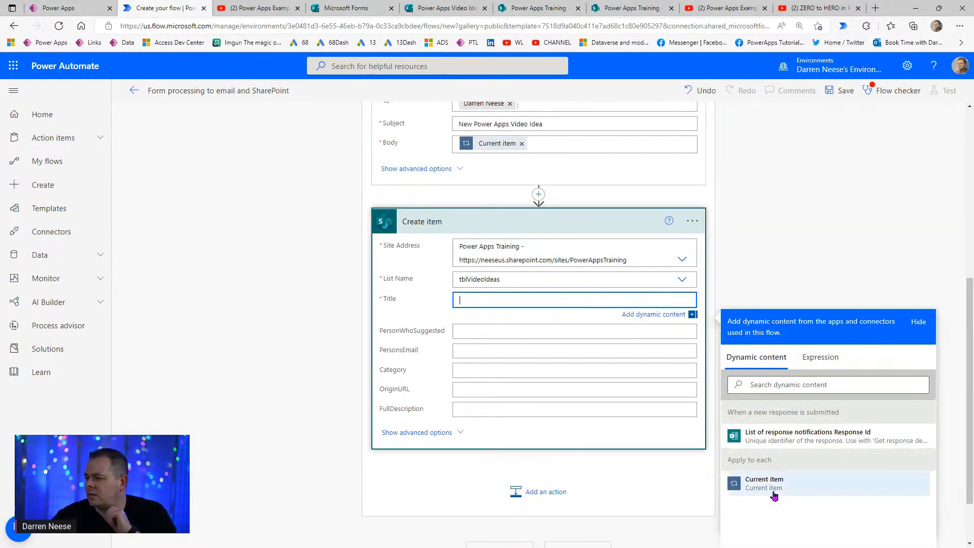
pyautogui.click(775, 207)
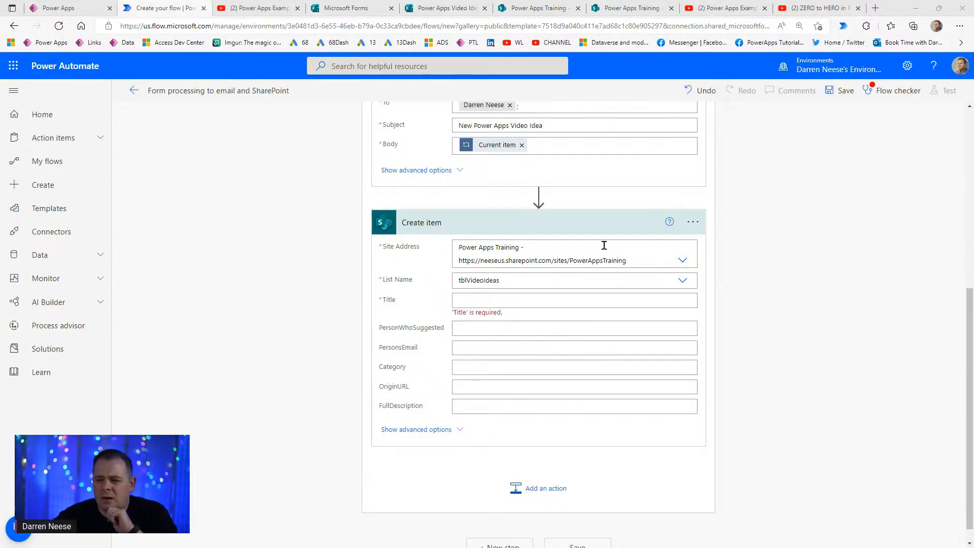
pyautogui.scroll(7, 809, 331)
pyautogui.scroll(-7, 649, 198)
pyautogui.scroll(6, 709, 380)
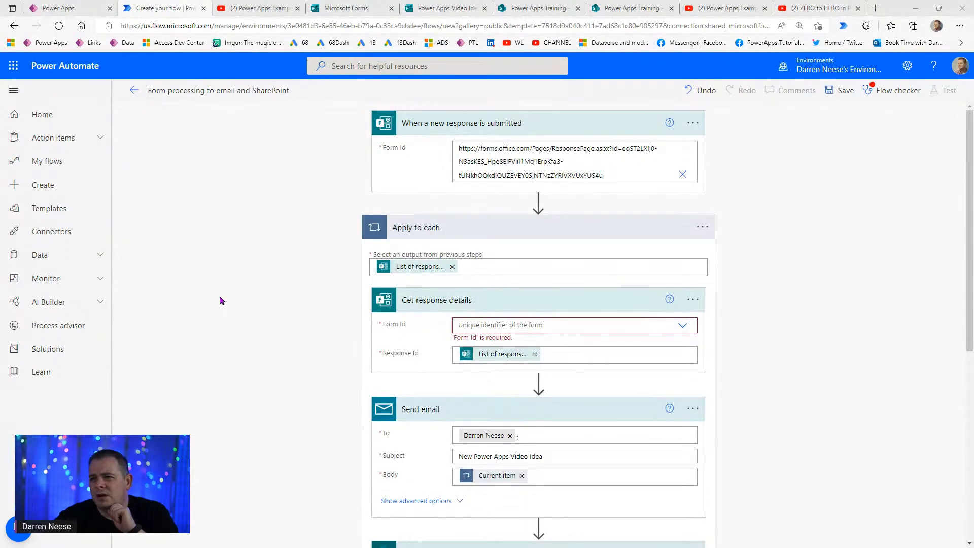
# - Read the Video Idea form's collected responses, including the answer 'Will follow soon, Thx!'
pyautogui.click(355, 8)
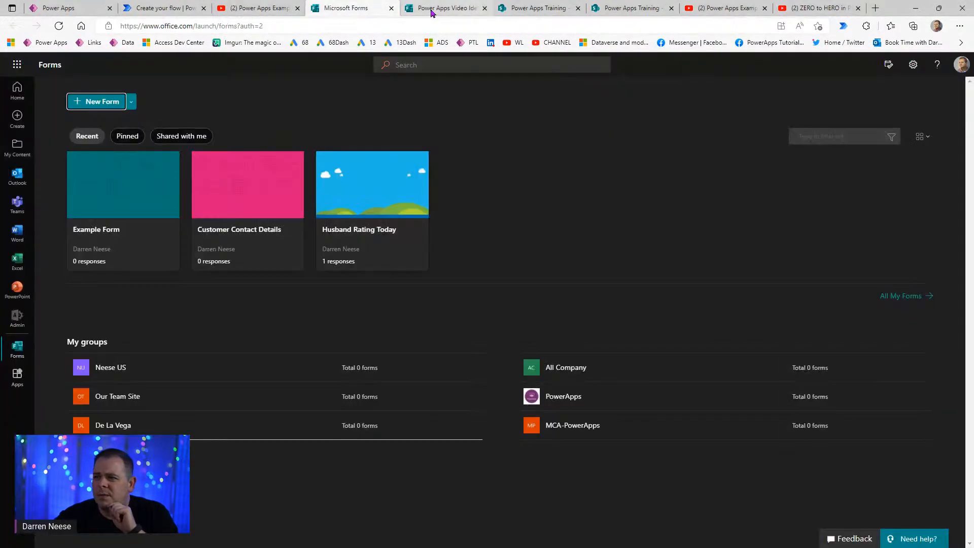
pyautogui.click(441, 8)
pyautogui.click(652, 334)
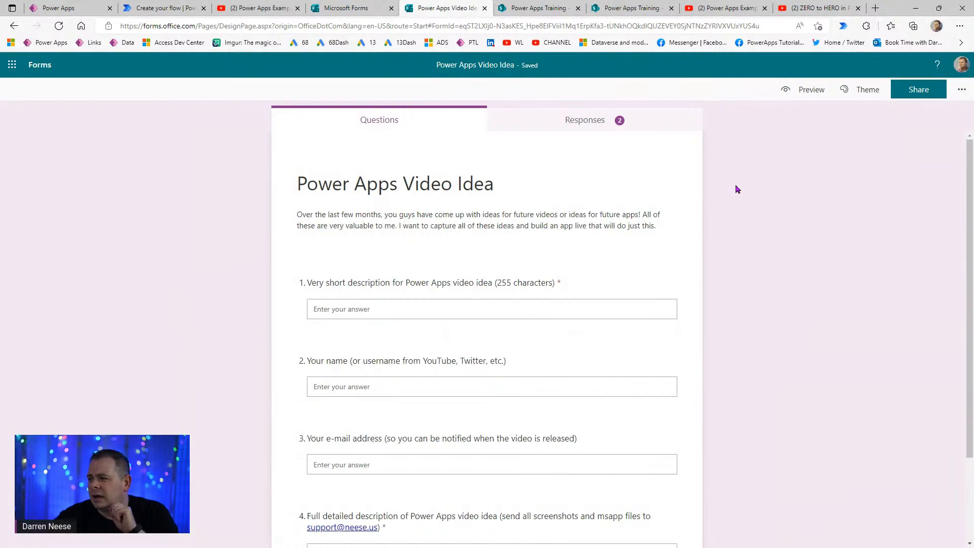
pyautogui.click(583, 123)
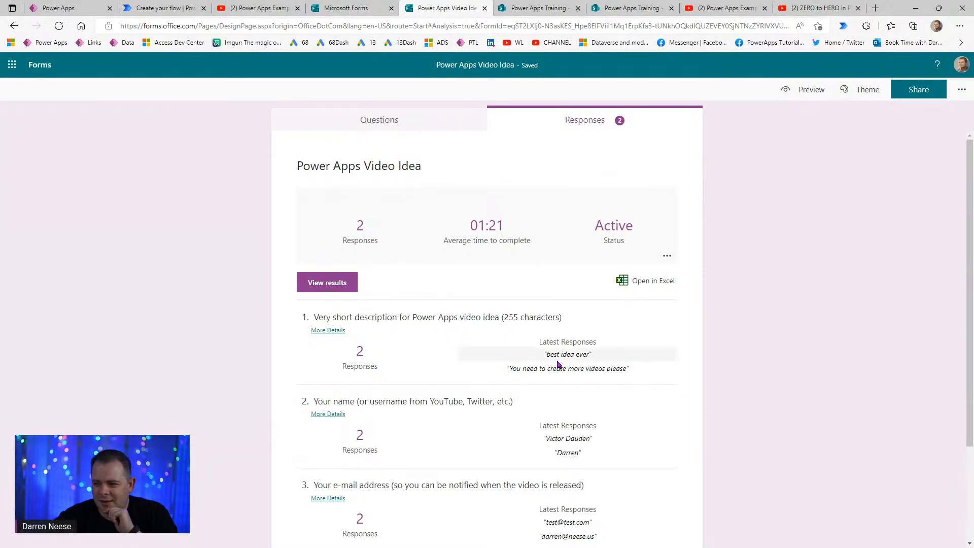
pyautogui.moveTo(542, 354); pyautogui.dragTo(596, 355)
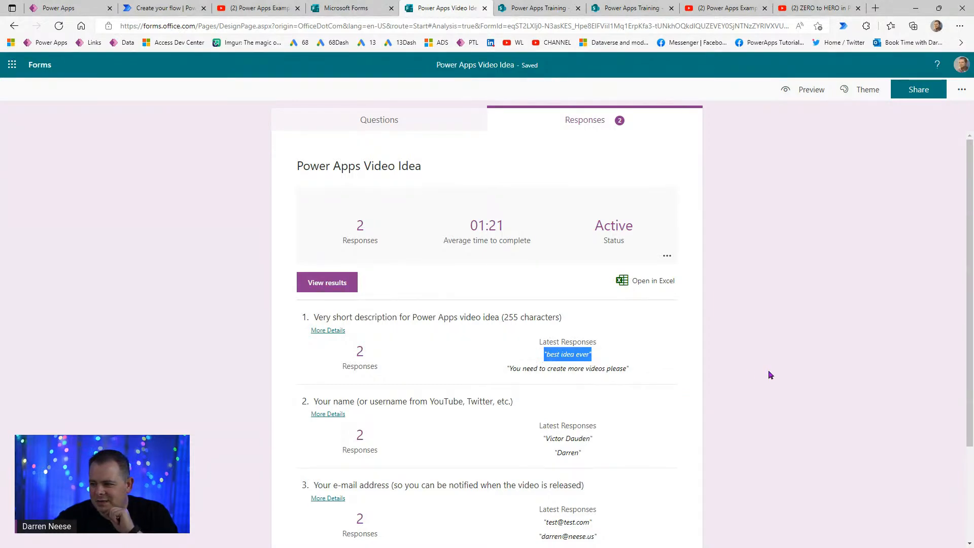
pyautogui.scroll(-2, 766, 373)
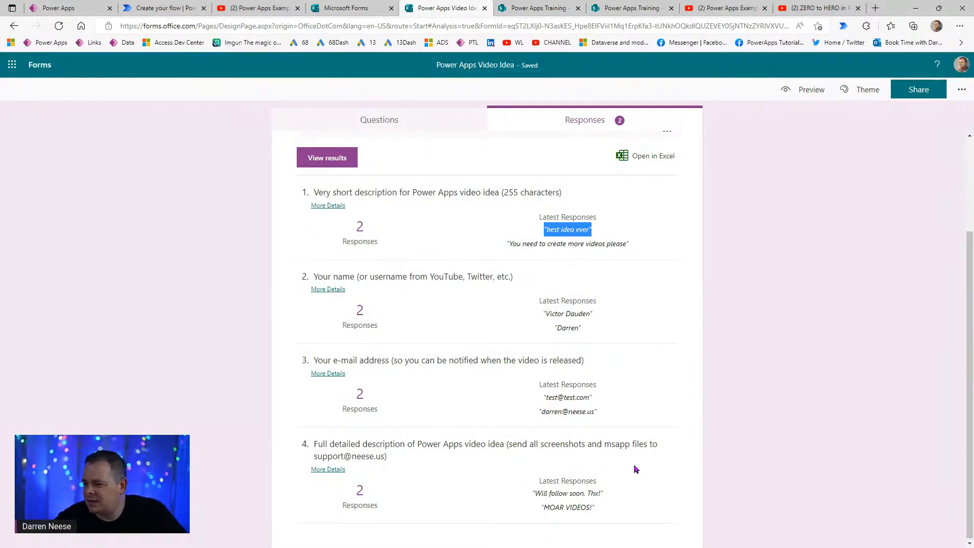
pyautogui.tripleClick(602, 399)
pyautogui.click(606, 312)
pyautogui.scroll(-1, 682, 460)
pyautogui.moveTo(534, 497); pyautogui.dragTo(608, 496)
pyautogui.click(800, 409)
pyautogui.scroll(3, 620, 396)
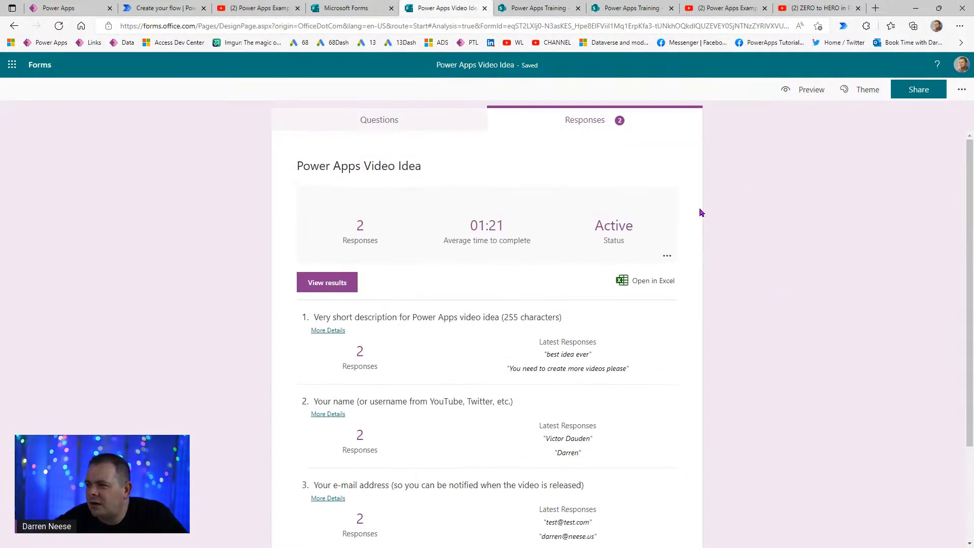
# - Glance over the Forms home page and YouTube video tab before returning to the flow editor
pyautogui.click(343, 15)
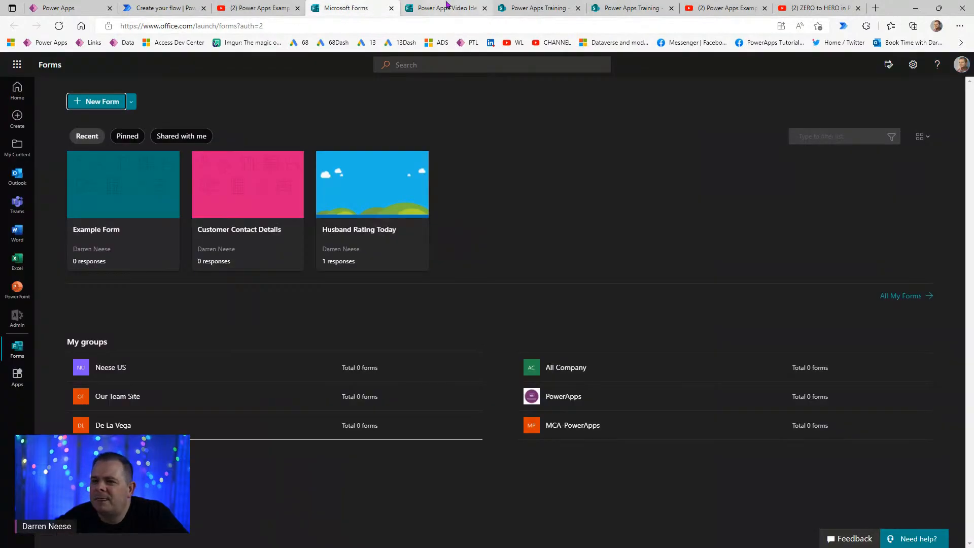
pyautogui.click(446, 9)
pyautogui.click(167, 8)
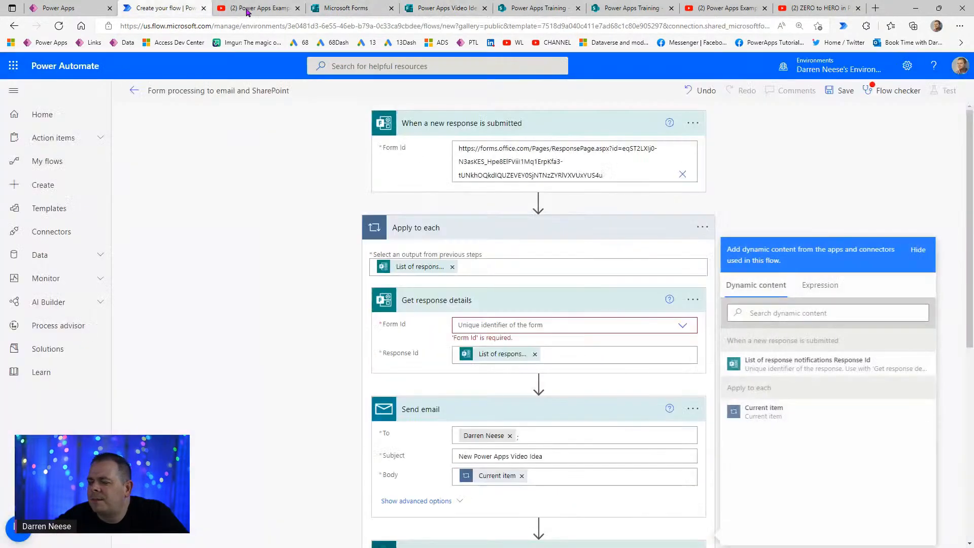
pyautogui.click(322, 13)
pyautogui.click(269, 15)
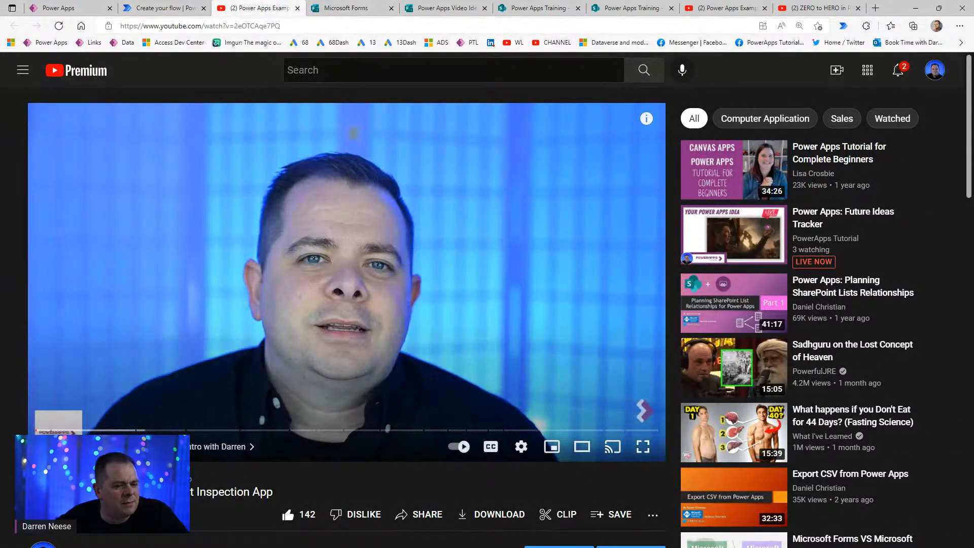
pyautogui.click(163, 8)
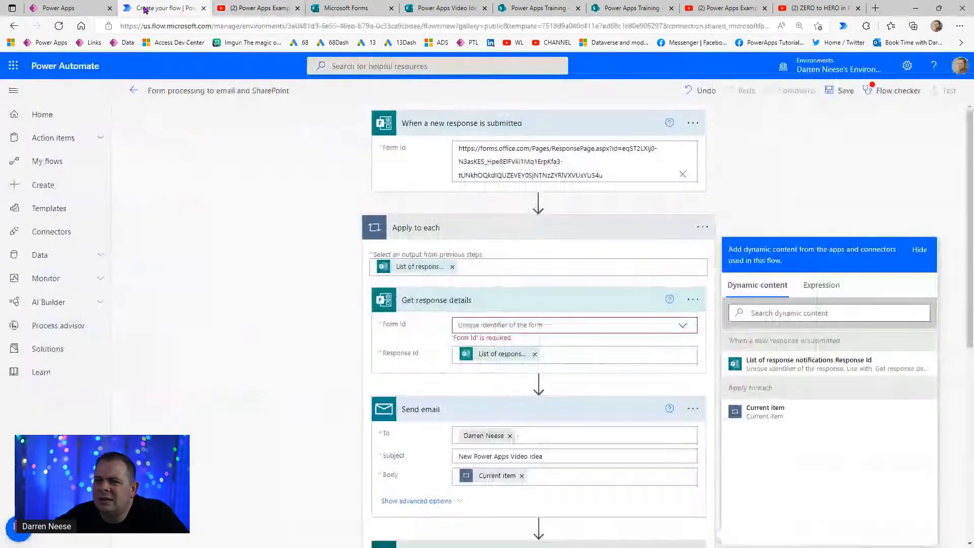